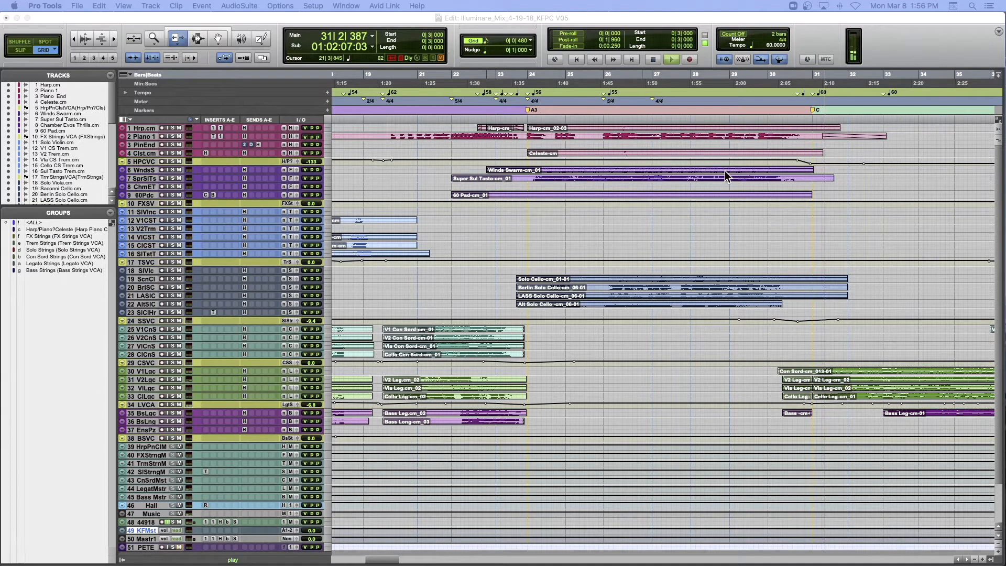
# Look over the arrangement along the timeline, from the opening section at marker A through section E.
pyautogui.hscroll(5, 718, 144)
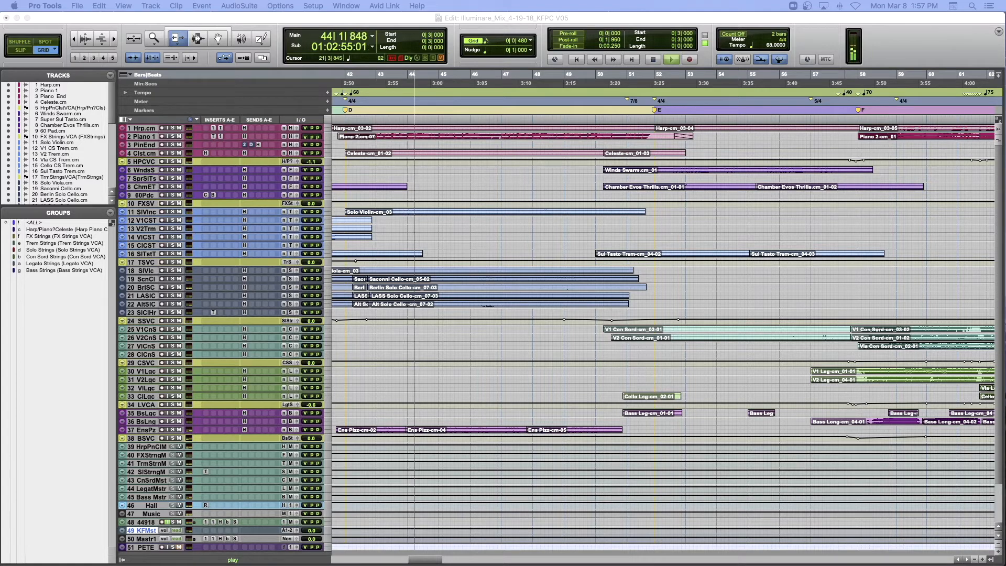
pyautogui.click(681, 15)
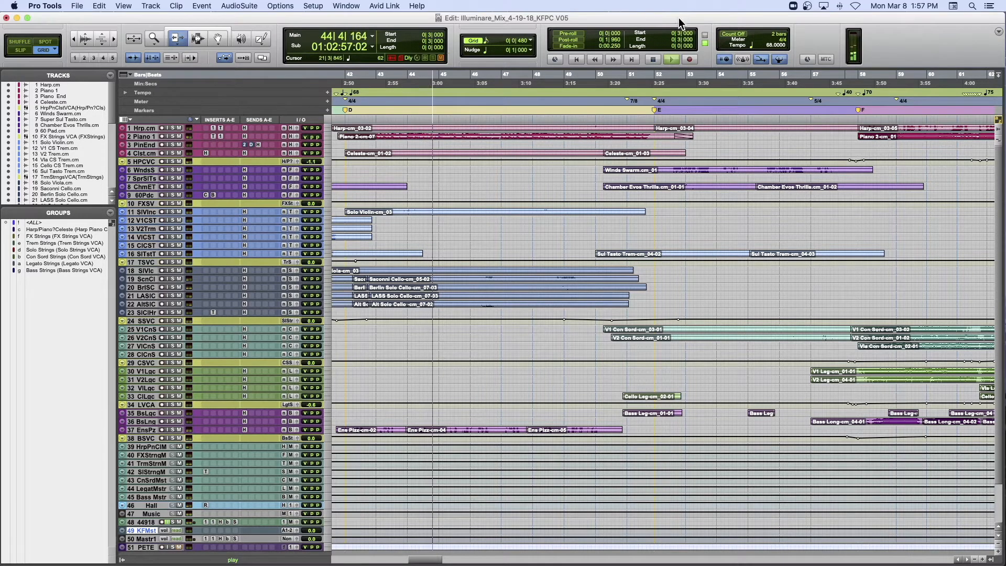
pyautogui.hscroll(-20, 590, 112)
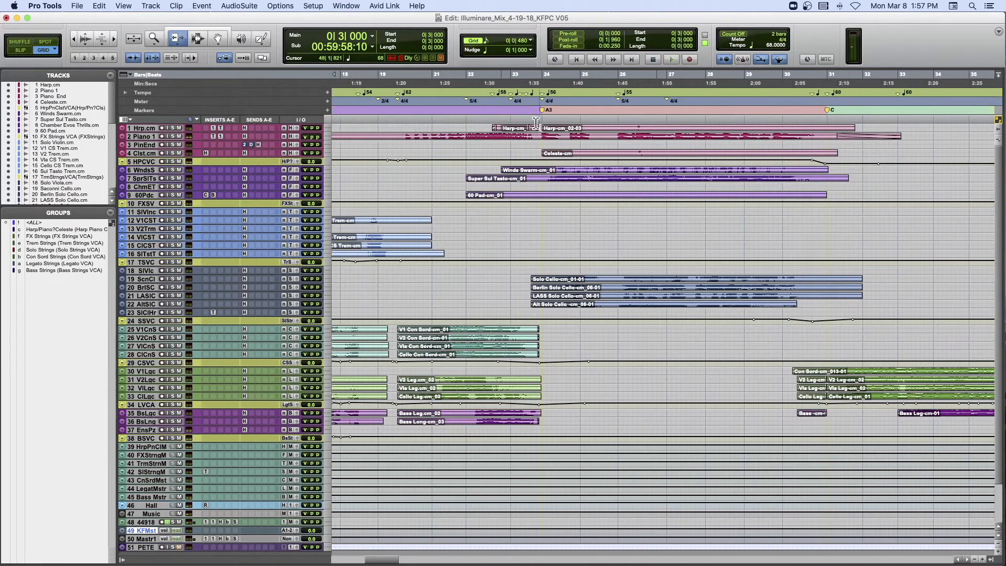
pyautogui.hscroll(-2, 535, 123)
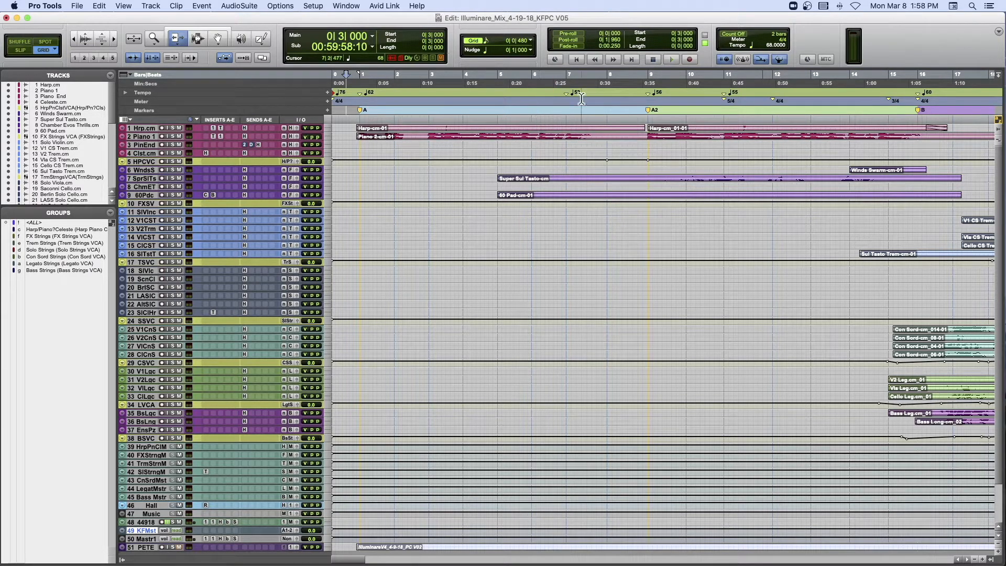
pyautogui.hscroll(10, 629, 137)
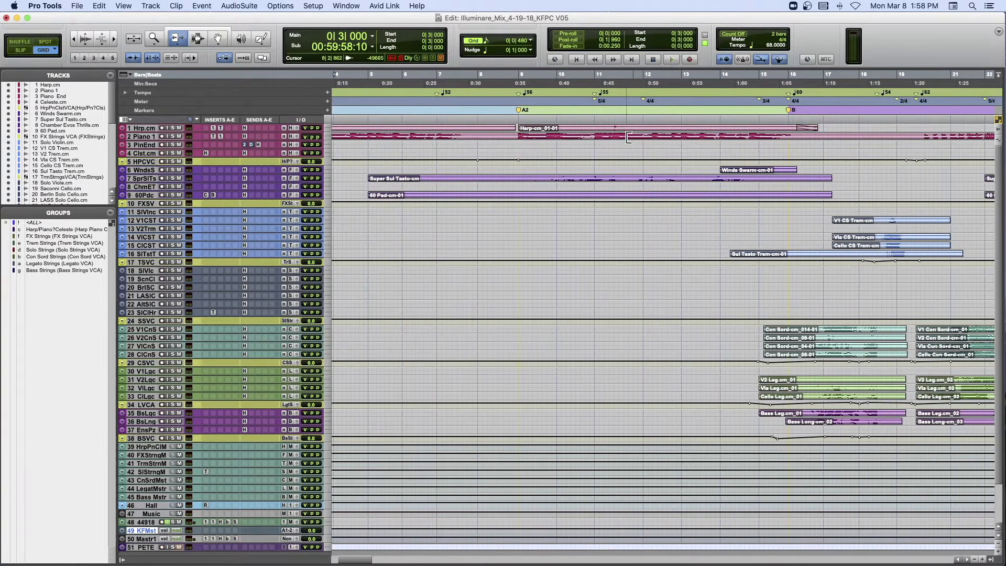
pyautogui.hscroll(8, 629, 138)
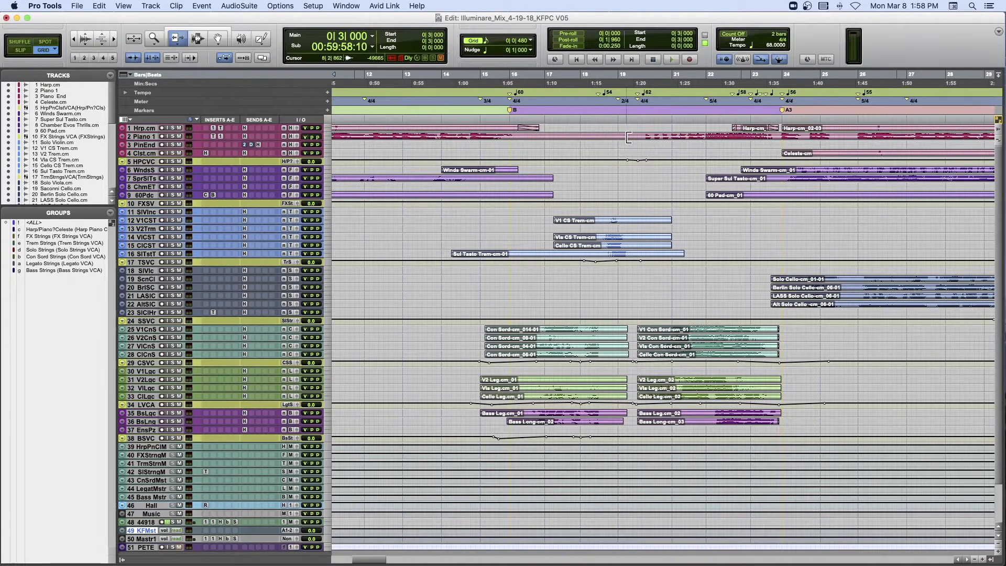
pyautogui.hscroll(-10, 629, 137)
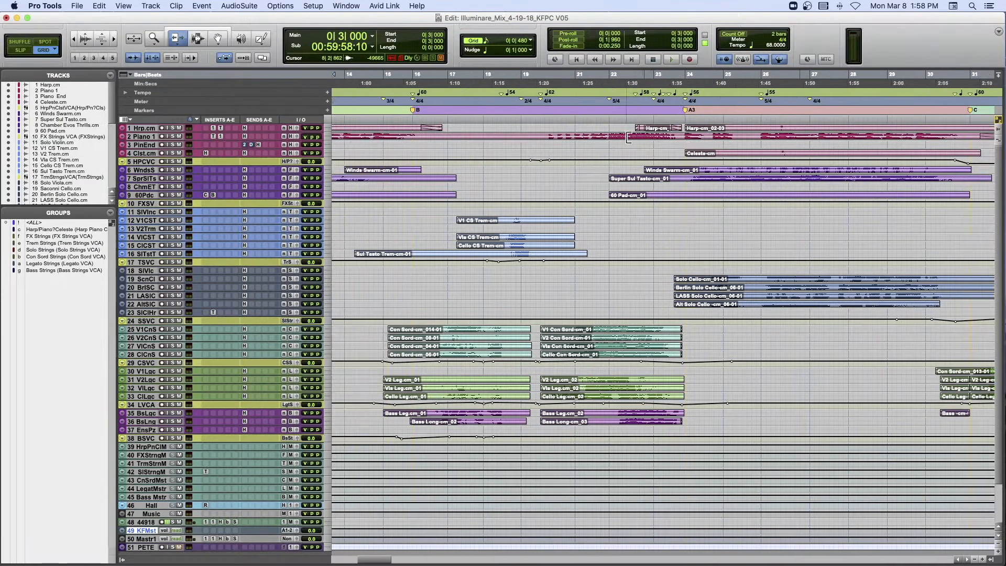
pyautogui.hscroll(-6, 629, 137)
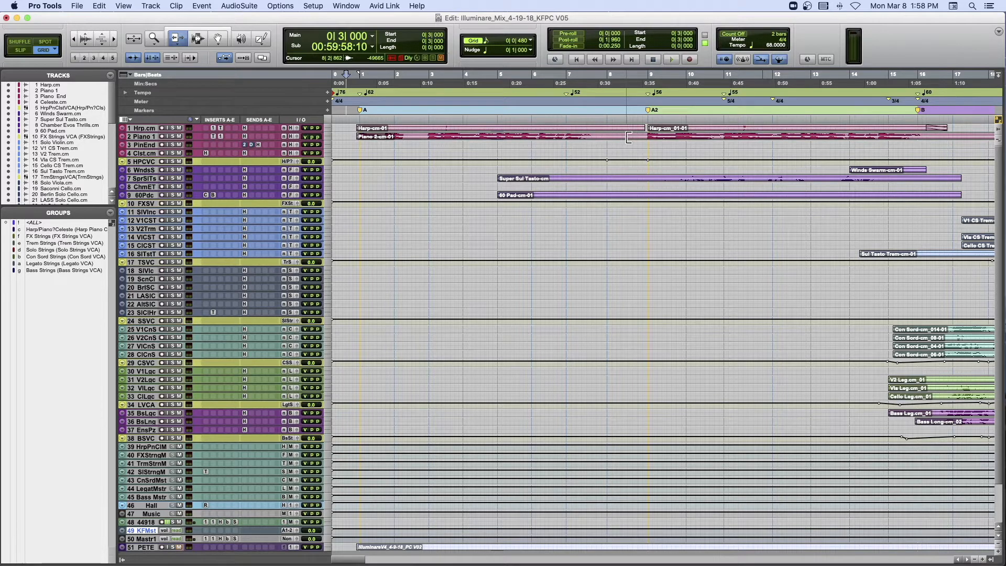
# Place the edit cursor near marker A at 0|4|480 and enlarge the height of all tracks.
pyautogui.click(361, 111)
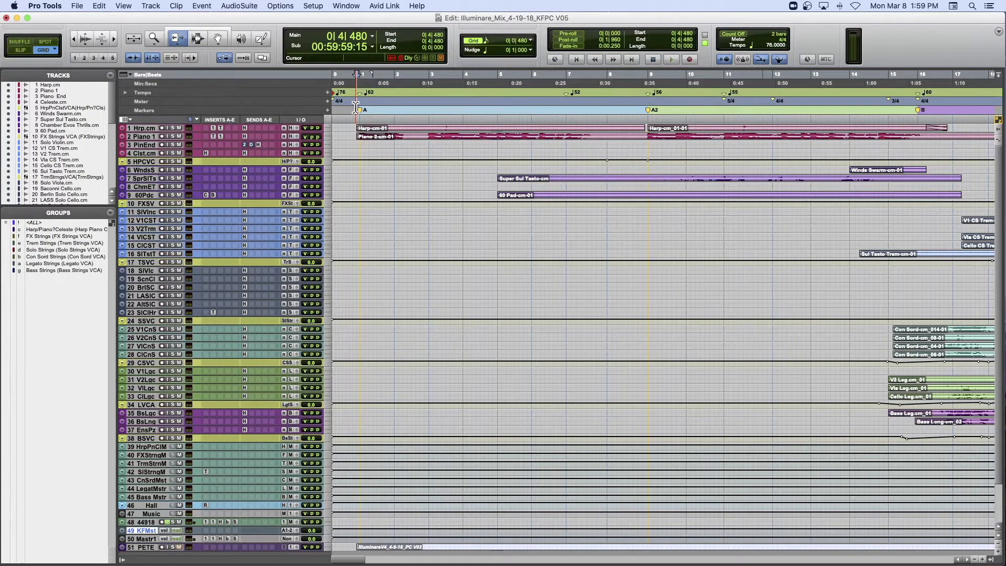
pyautogui.click(360, 110)
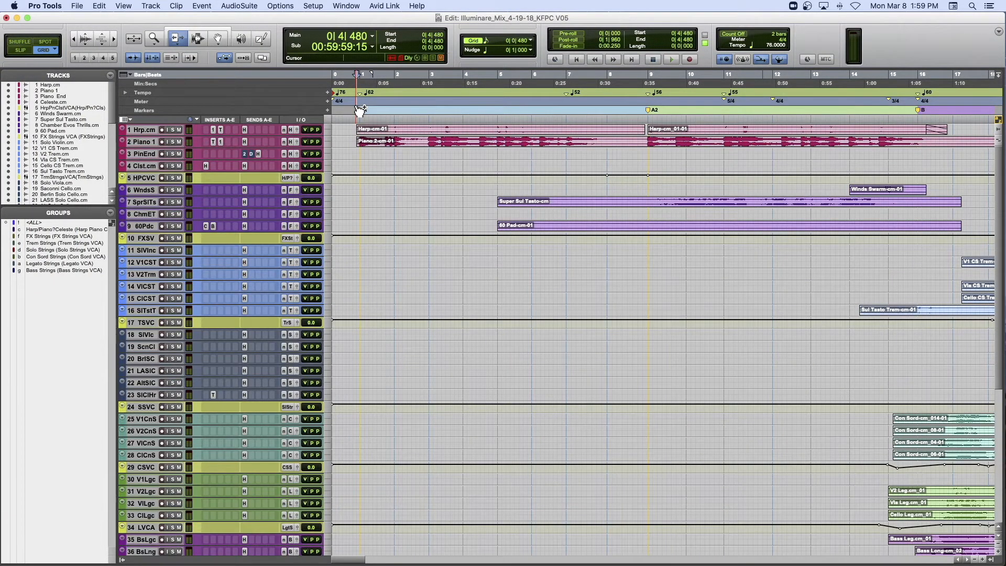
pyautogui.hotkey('ctrl', 'alt', 'Up')
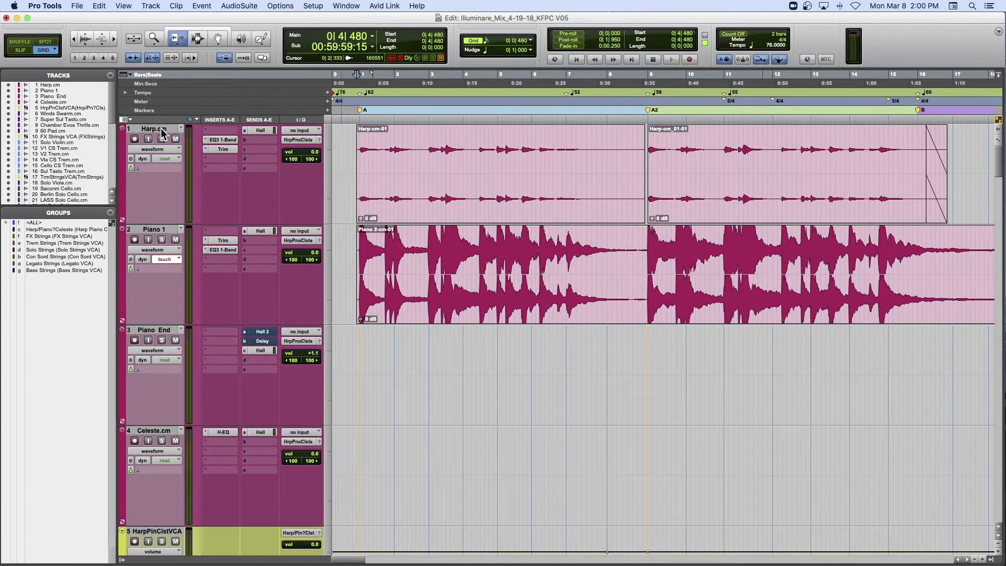
# Examine the Piano 1, Piano End and Celeste tracks one by one, together with their group's VCA track.
pyautogui.click(170, 231)
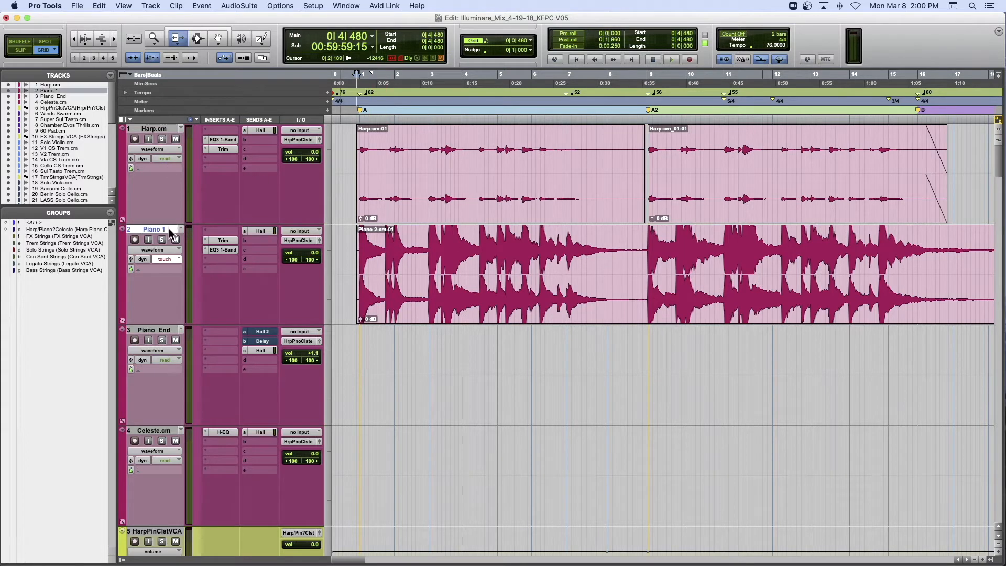
pyautogui.click(150, 329)
pyautogui.click(152, 430)
pyautogui.scroll(-4, 152, 429)
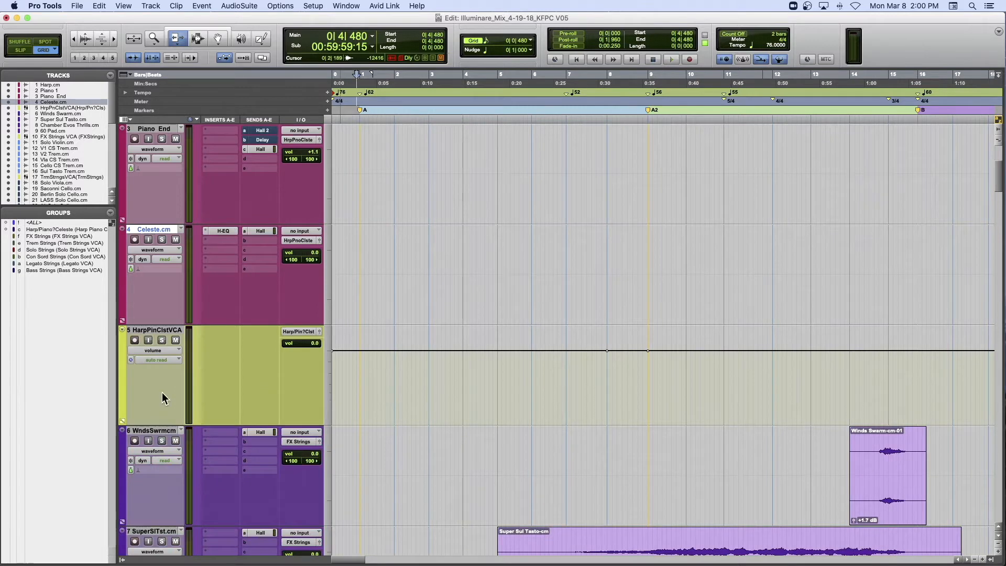
pyautogui.scroll(-2, 163, 366)
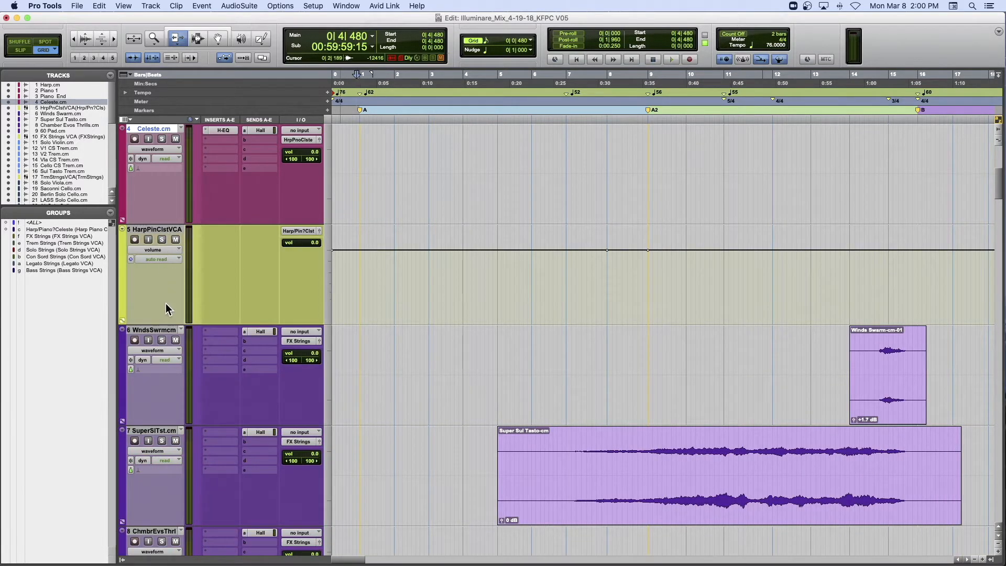
# Examine the FX strings group from the Winds Swarm track through 60 Pad and the FX Strings VCA.
pyautogui.click(166, 332)
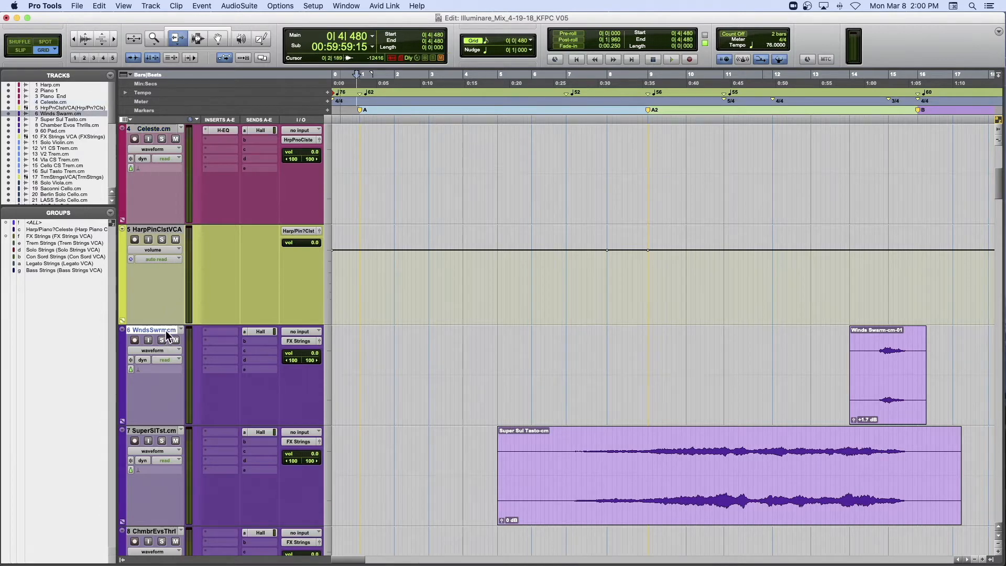
pyautogui.scroll(-5, 167, 335)
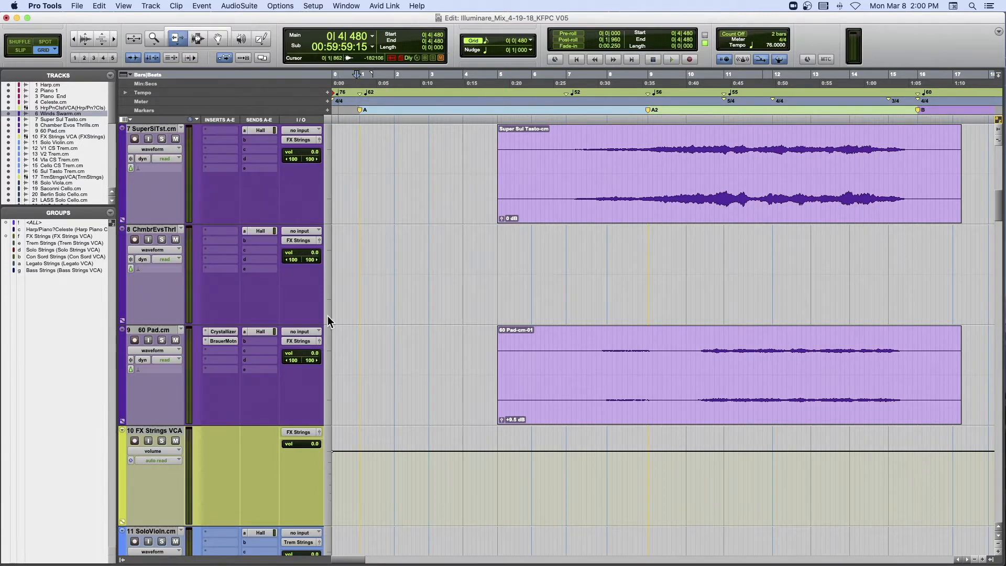
pyautogui.scroll(-3, 160, 419)
# Examine the tremolo strings tracks from Solo Violin to Sul Tasto Trem, including their clips around marker B.
pyautogui.click(162, 329)
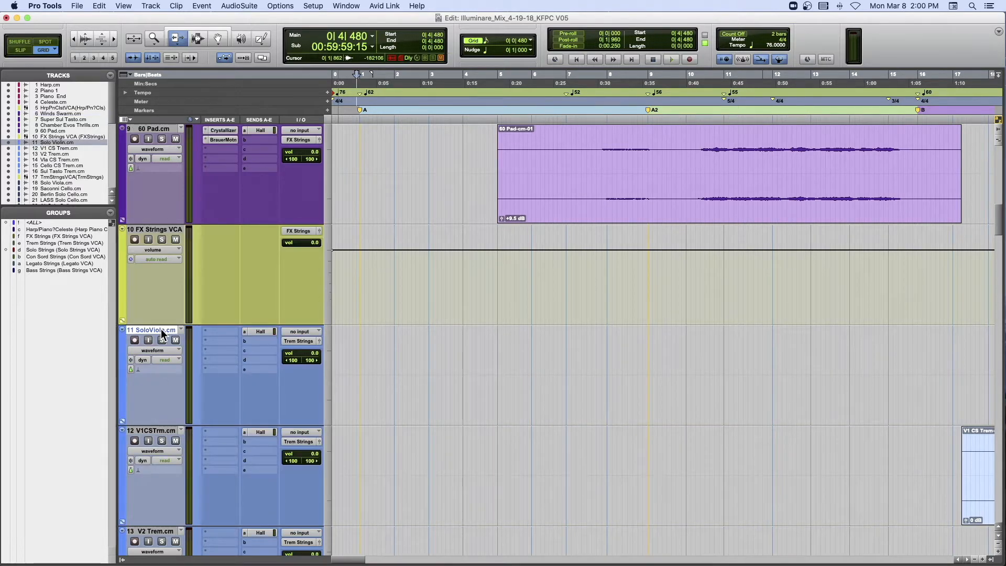
pyautogui.scroll(-2, 173, 340)
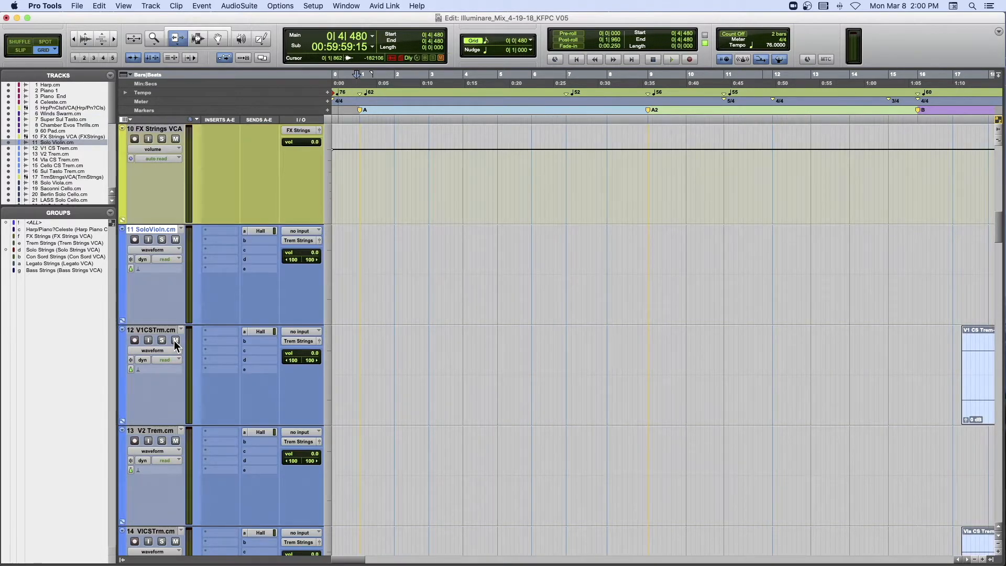
pyautogui.scroll(-2, 174, 340)
pyautogui.scroll(-2, 174, 340)
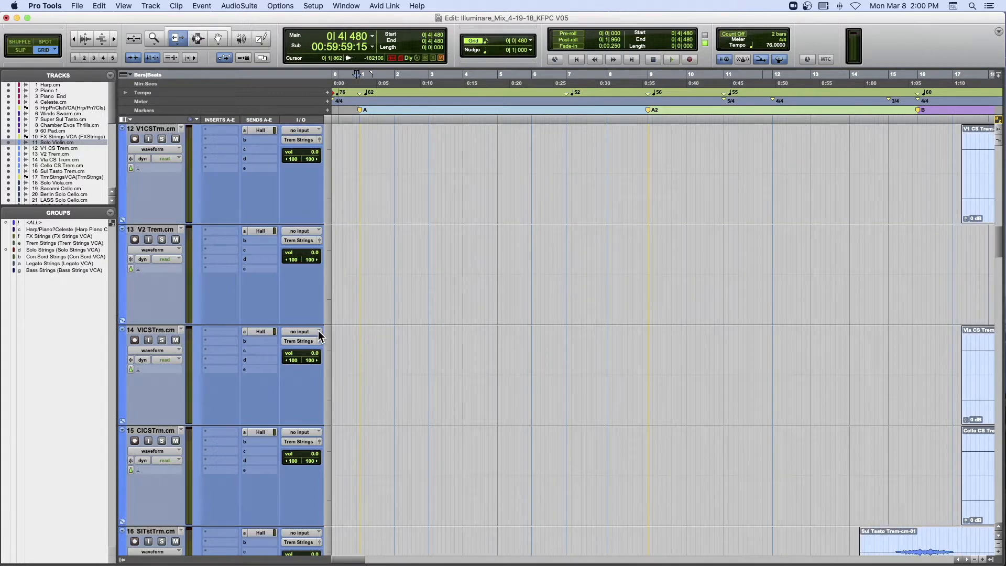
pyautogui.hscroll(5, 618, 301)
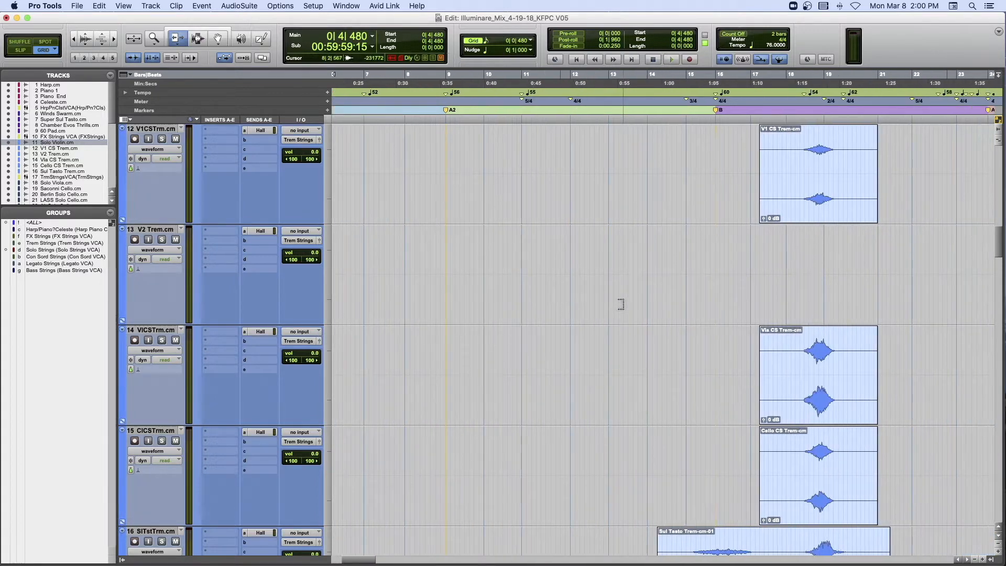
pyautogui.scroll(-2, 620, 304)
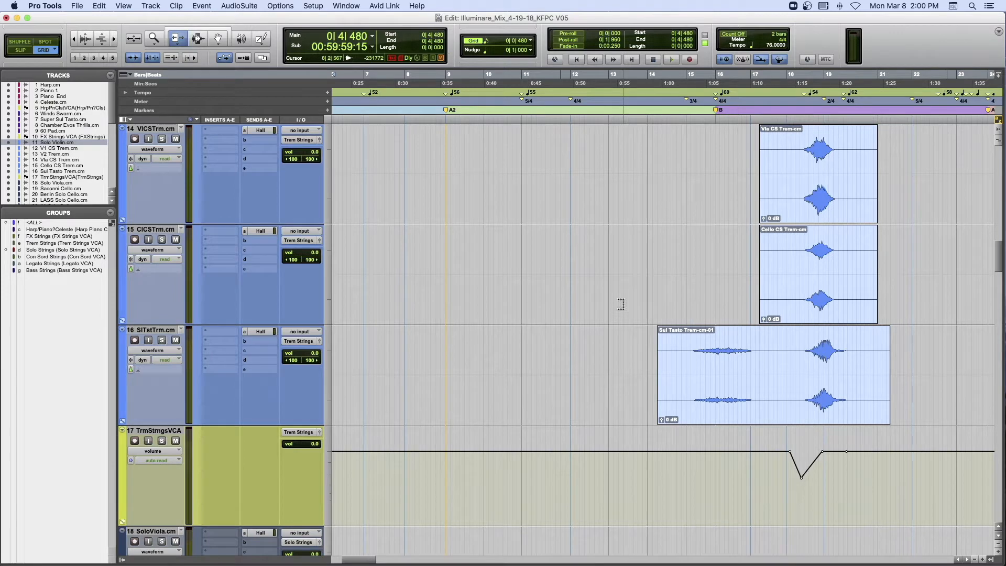
pyautogui.scroll(1, 621, 304)
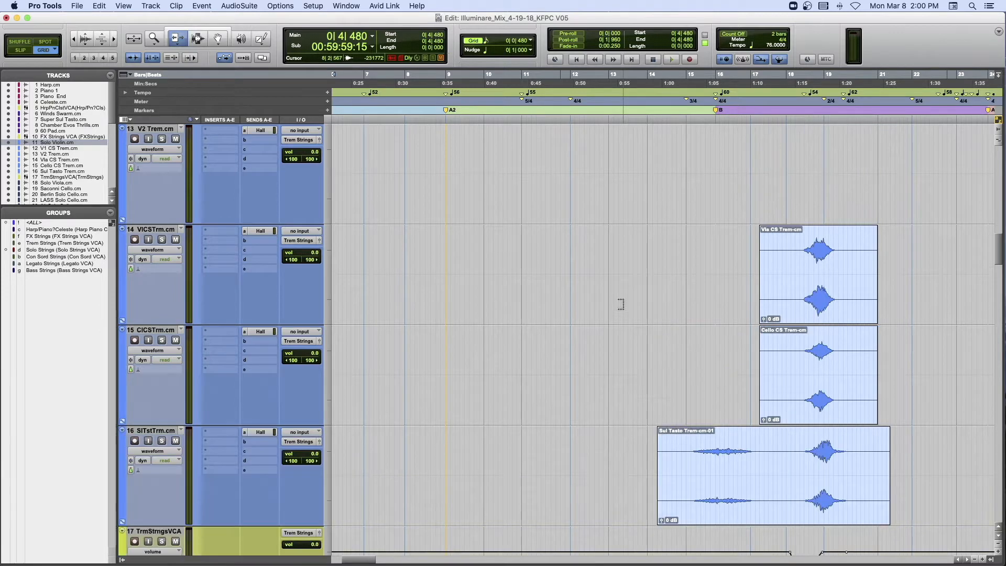
pyautogui.click(160, 330)
# Examine the solo strings tracks from Solo Viola through the solo cellos, including the cello clips near marker A3.
pyautogui.scroll(-4, 162, 312)
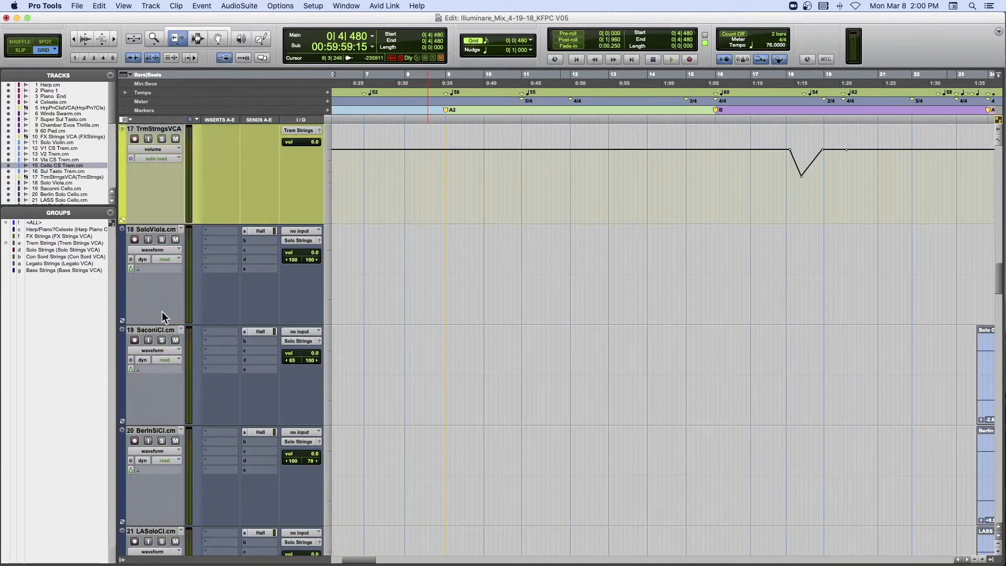
pyautogui.click(121, 247)
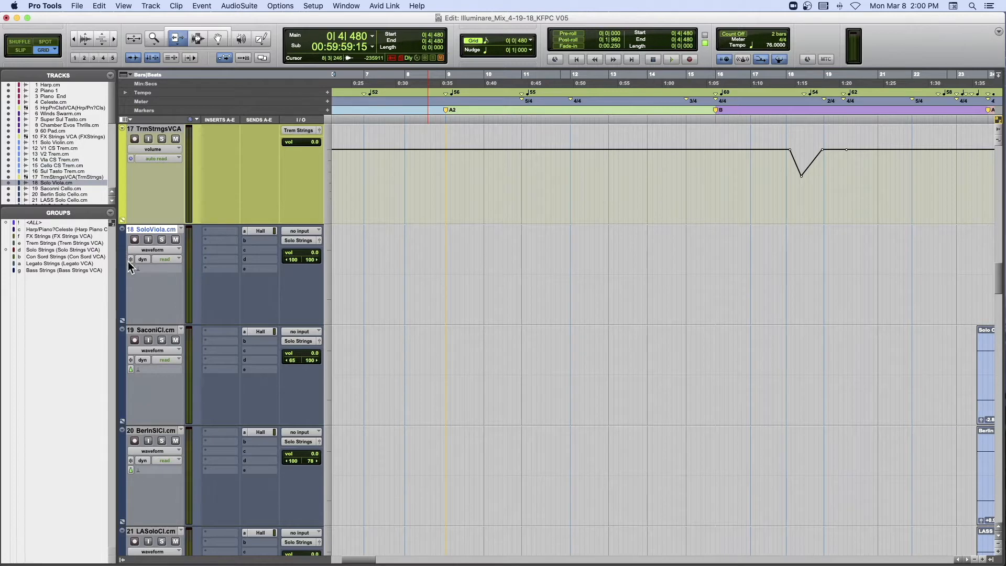
pyautogui.hscroll(5, 157, 275)
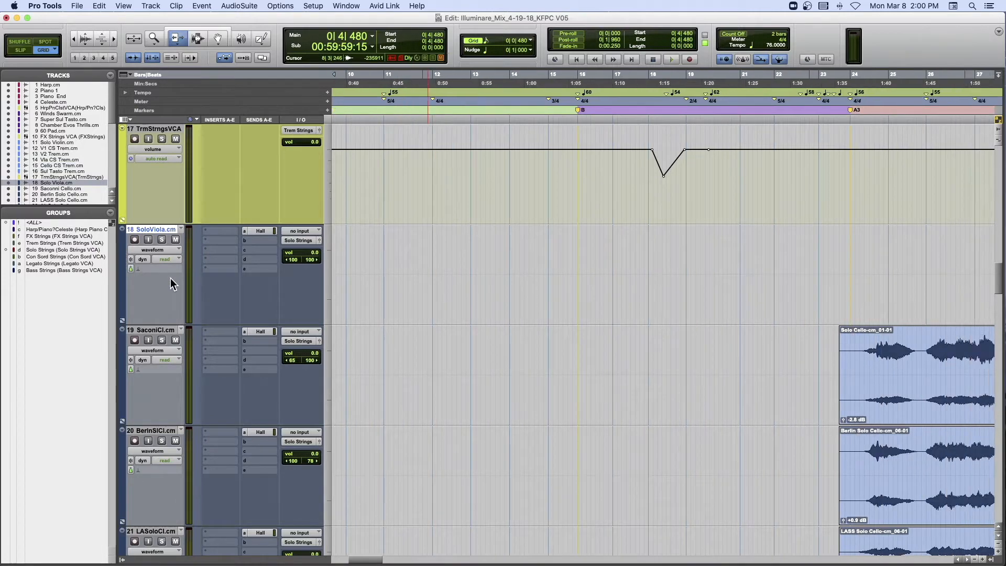
pyautogui.hscroll(2, 171, 278)
pyautogui.scroll(-3, 171, 278)
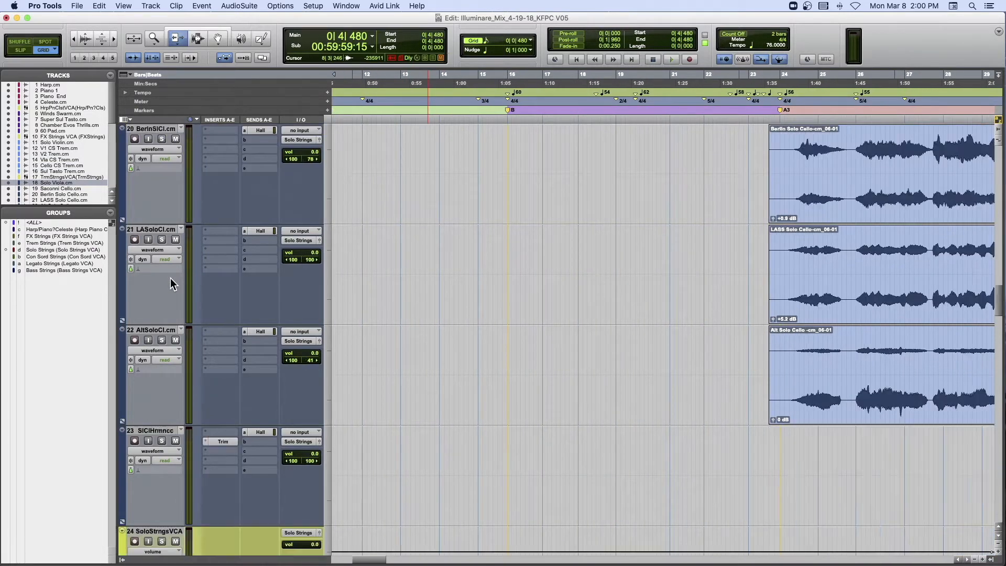
# Examine the Con Sord, Legato and Bass string tracks and the volume automation on their VCA tracks.
pyautogui.scroll(-3, 171, 278)
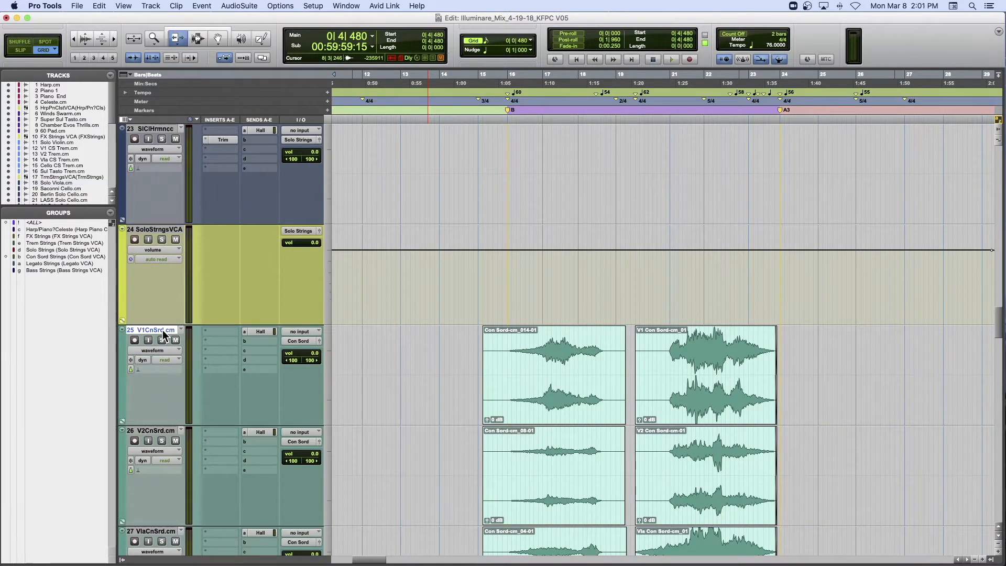
pyautogui.scroll(-3, 169, 336)
pyautogui.scroll(-2, 163, 330)
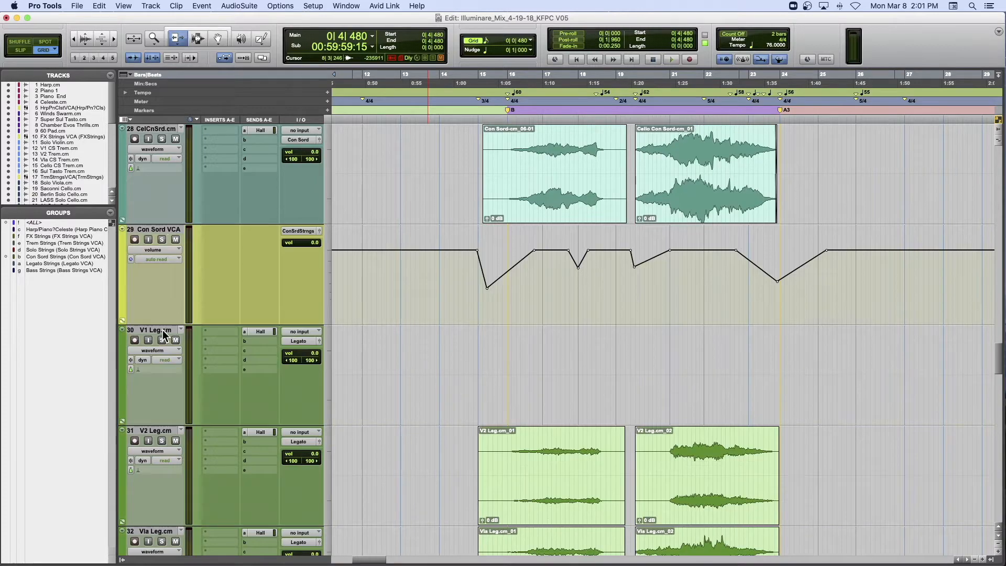
pyautogui.scroll(-6, 163, 330)
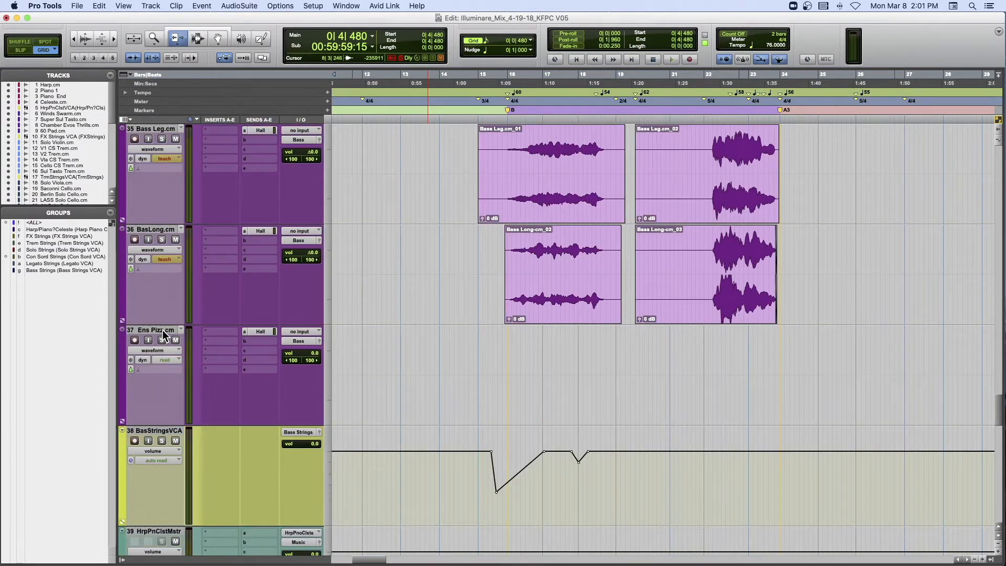
pyautogui.scroll(2, 515, 216)
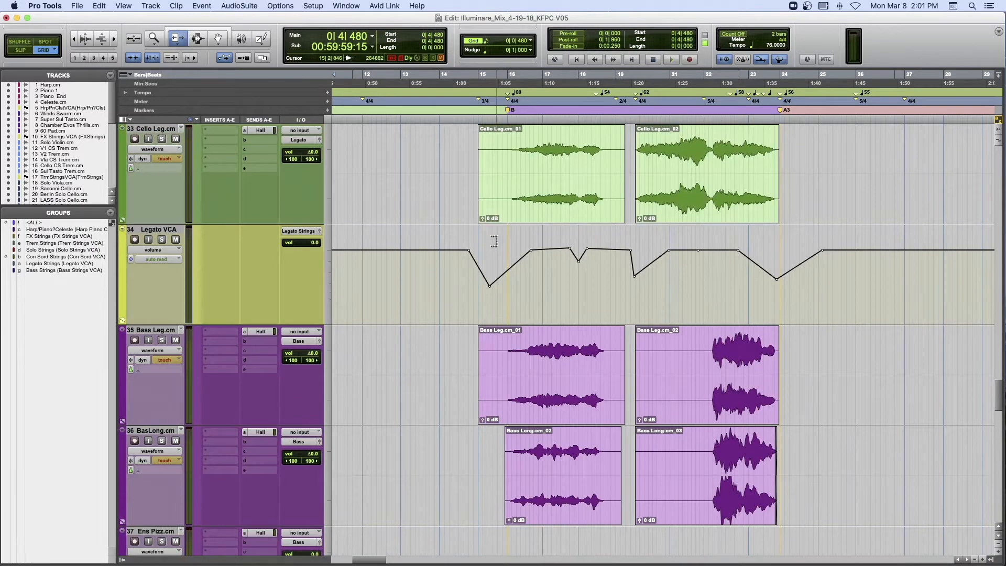
# Move the Edit window lower on the desktop and select 0|4|000 to 2|3|000 in the rulers at the session start.
pyautogui.scroll(18, 494, 241)
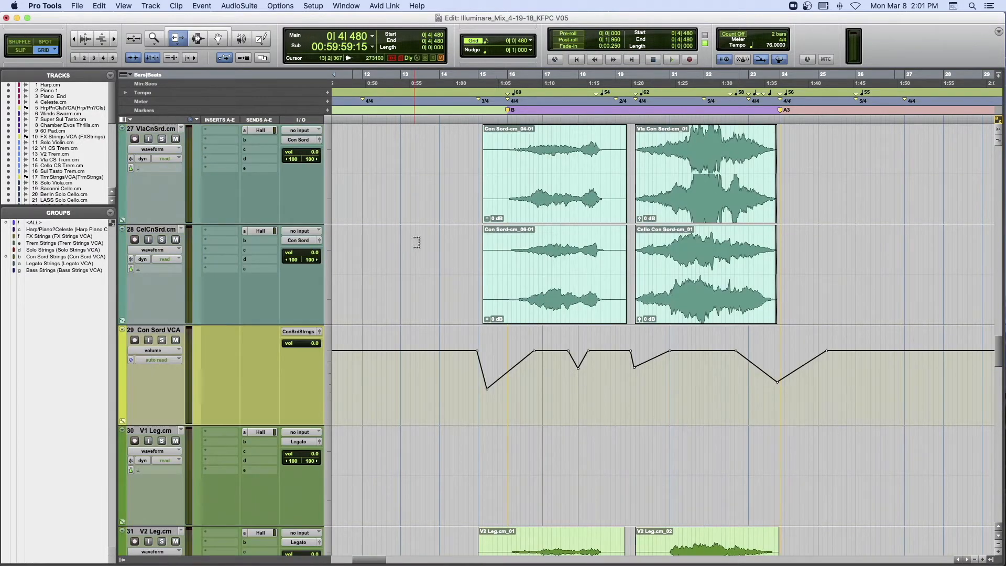
pyautogui.scroll(9, 417, 242)
pyautogui.scroll(5, 417, 243)
pyautogui.hscroll(-10, 416, 242)
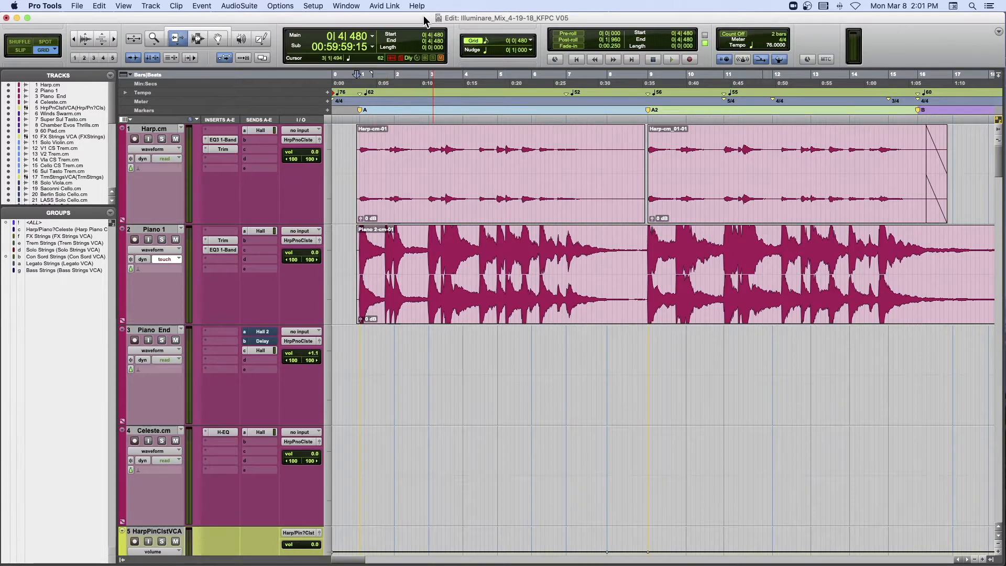
pyautogui.moveTo(425, 21); pyautogui.dragTo(424, 155)
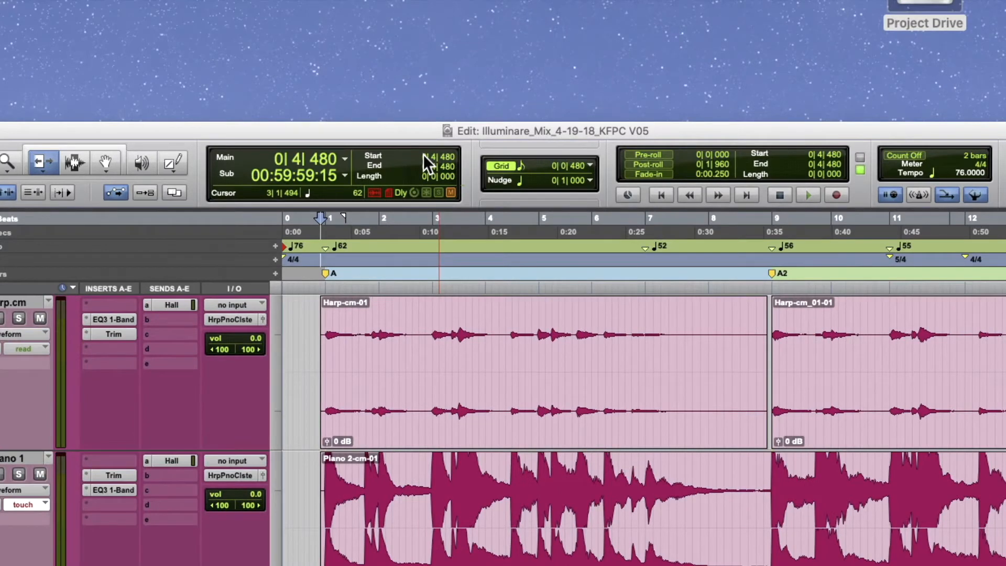
pyautogui.moveTo(316, 252); pyautogui.dragTo(404, 278)
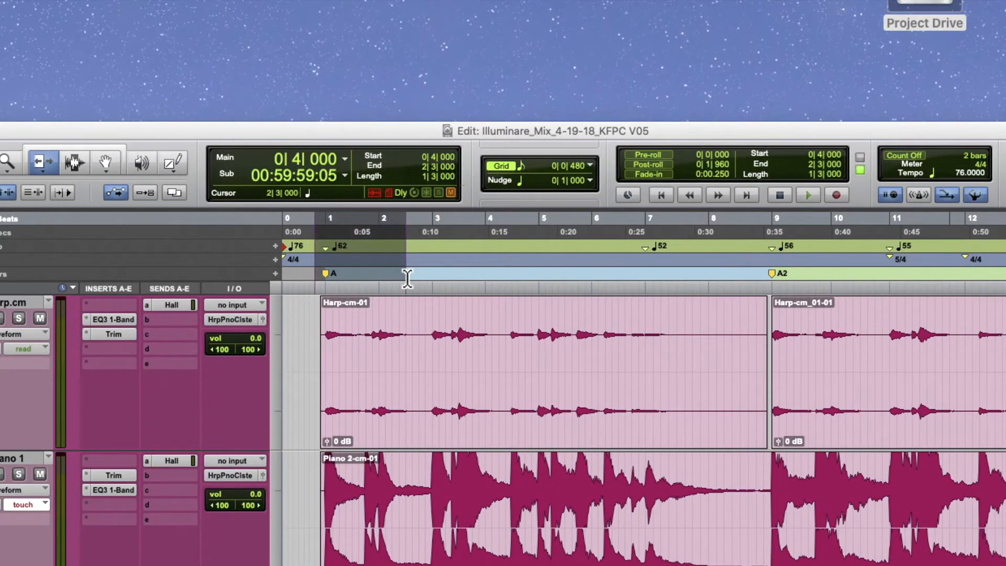
pyautogui.moveTo(407, 278); pyautogui.dragTo(407, 278)
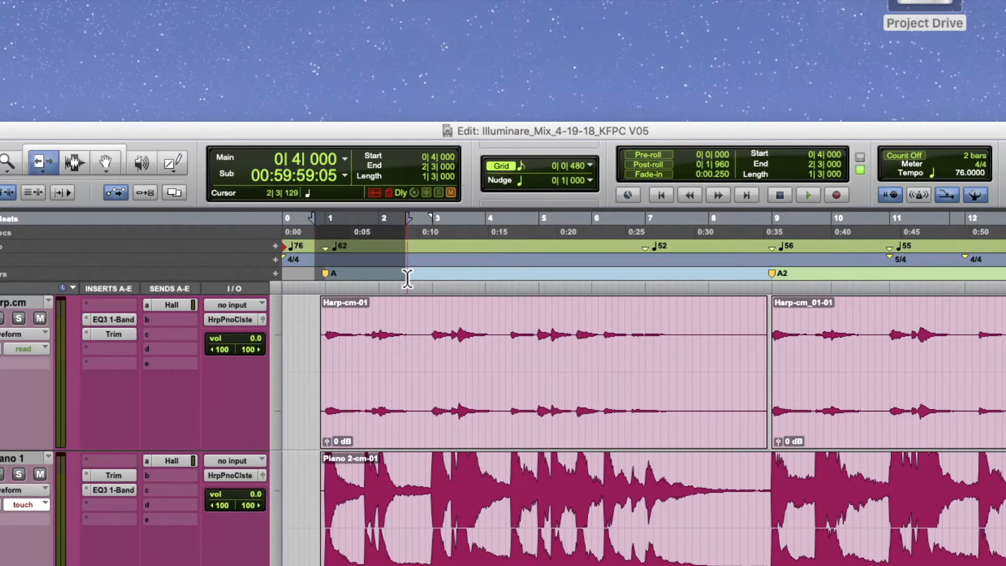
# Place the cursor at 1|2|480 and examine the tempo, meter and marker rulers from marker A through A3.
pyautogui.click(345, 276)
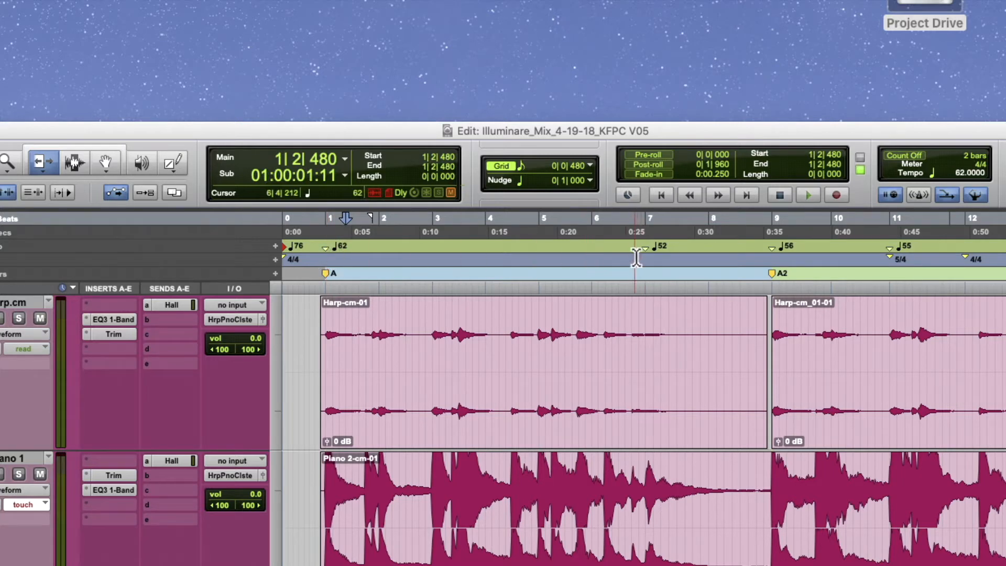
pyautogui.hscroll(3, 642, 258)
pyautogui.hscroll(5, 629, 257)
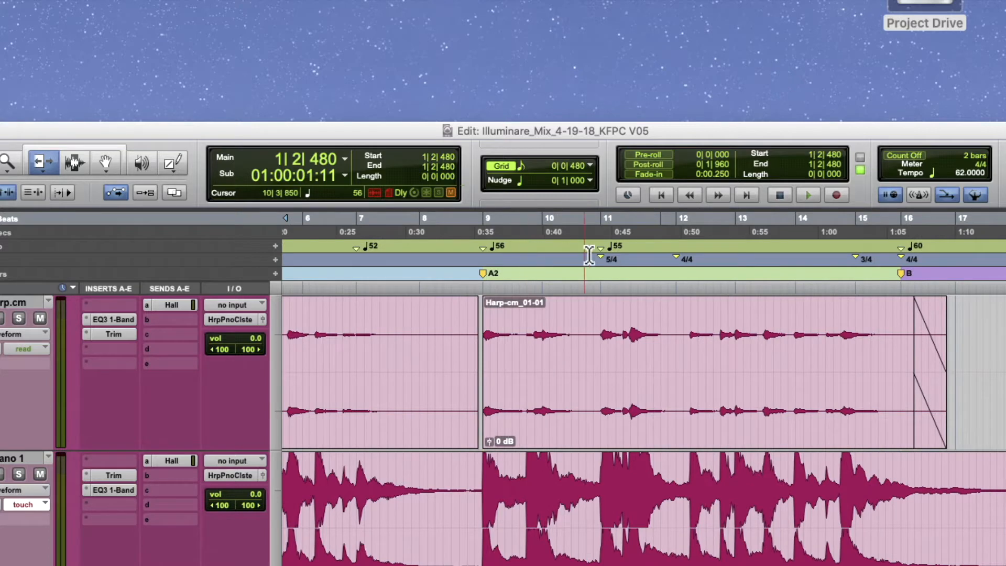
pyautogui.hscroll(5, 590, 255)
pyautogui.hscroll(1, 590, 256)
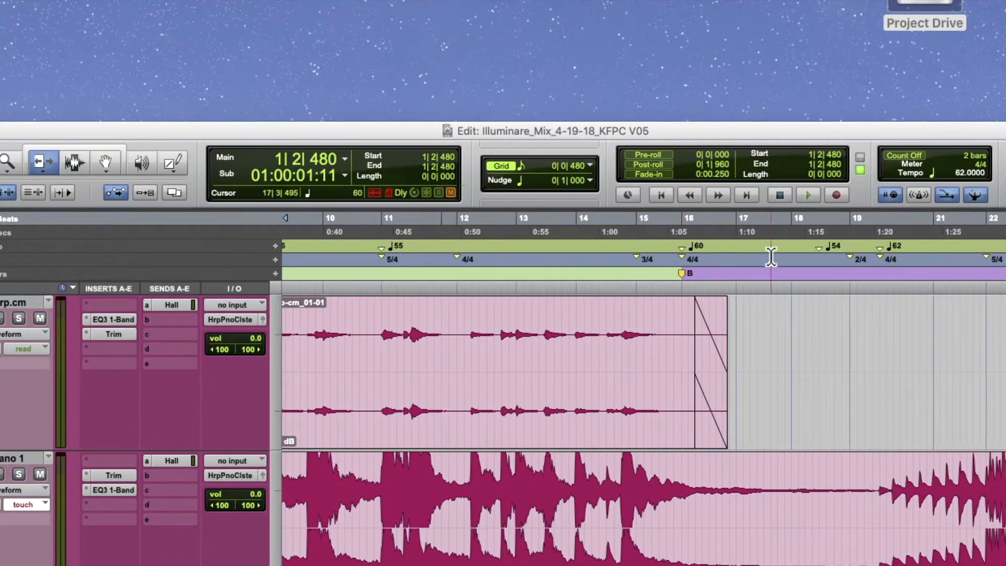
pyautogui.hscroll(5, 812, 255)
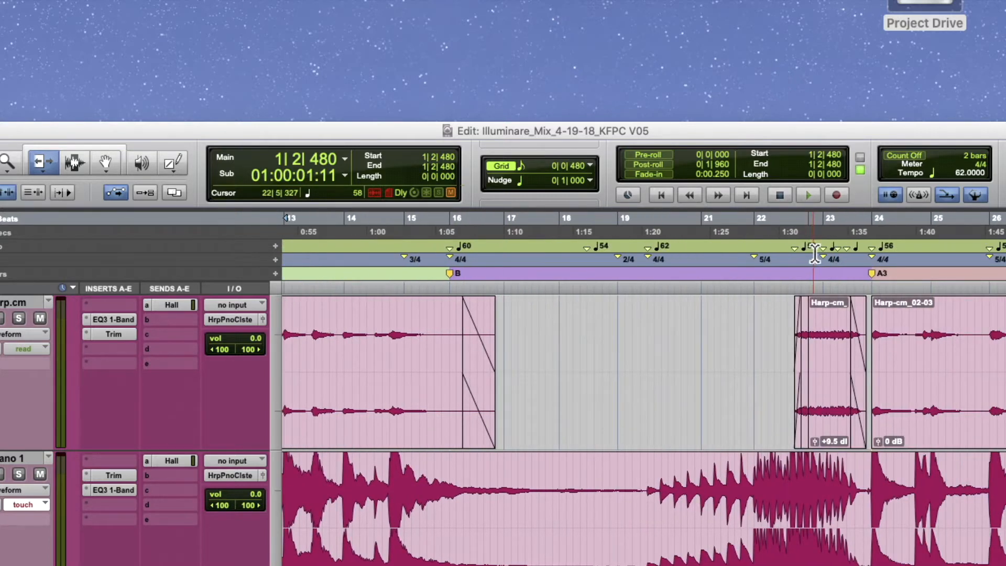
# Select 23|1|000 to 23|3|000 in the rulers and examine the closely spaced tempo changes before marker A3.
pyautogui.moveTo(822, 237); pyautogui.dragTo(852, 241)
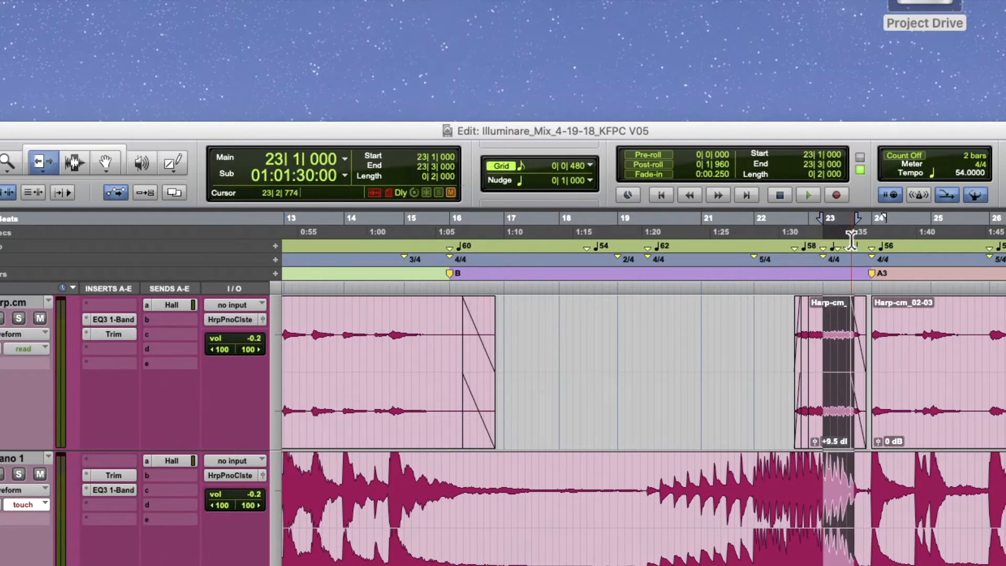
pyautogui.press('t')
pyautogui.press('t')
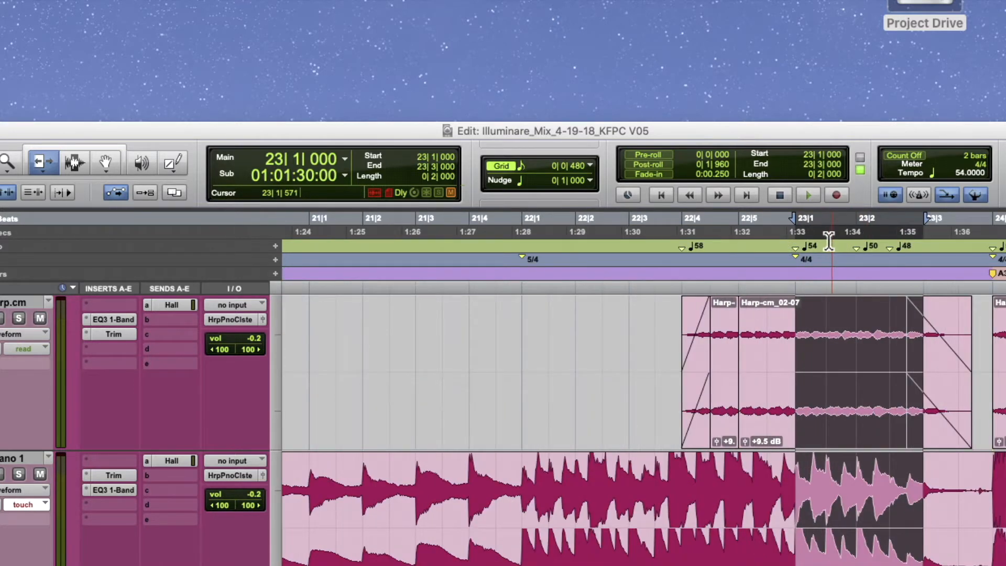
pyautogui.hscroll(5, 828, 241)
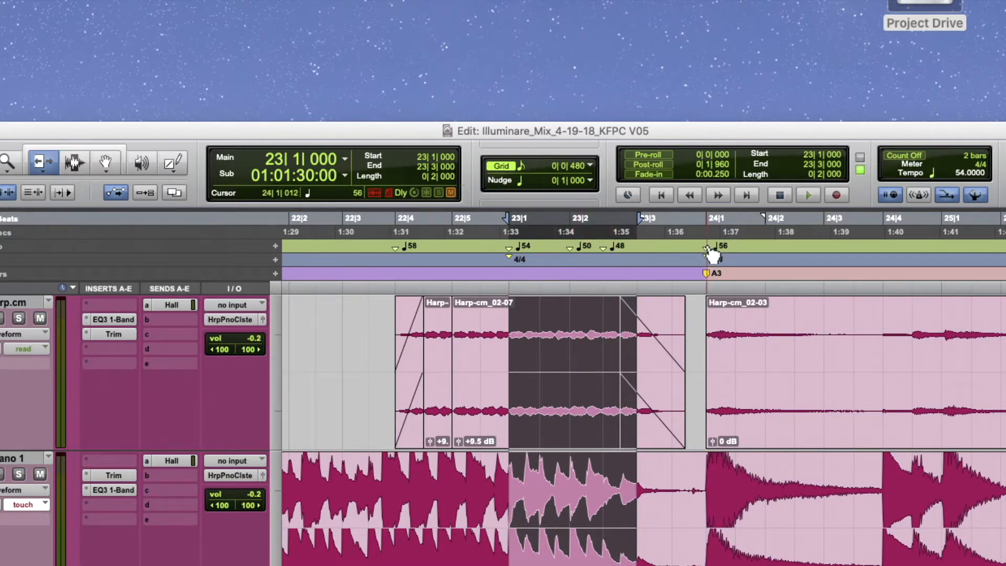
pyautogui.hscroll(-5, 606, 259)
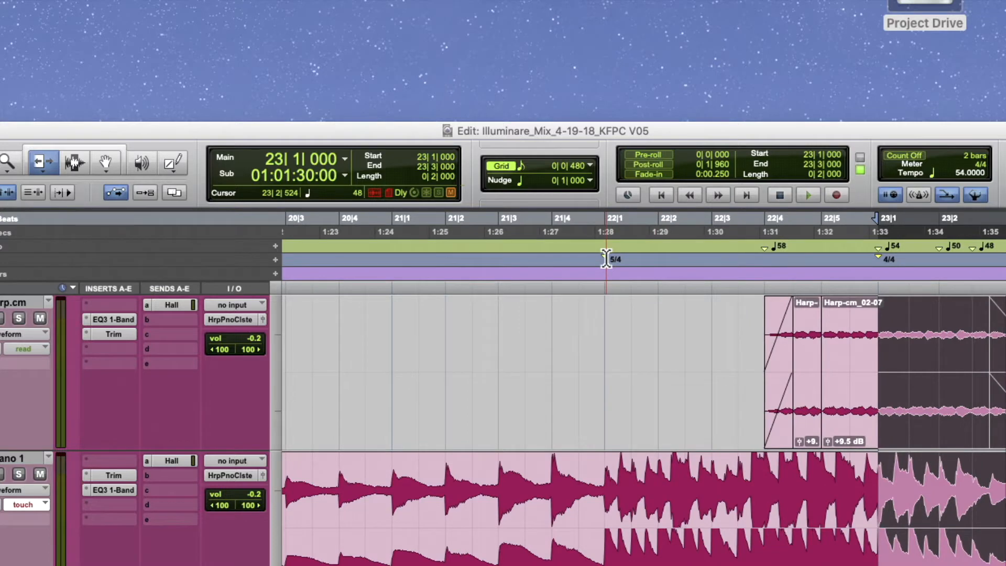
# Select short ranges around the meter changes, including 21|4|480 to 22|1|480, 15|3|480 to 16|1|000 and 15|1|000 to 15|2|000.
pyautogui.moveTo(626, 259); pyautogui.dragTo(573, 257)
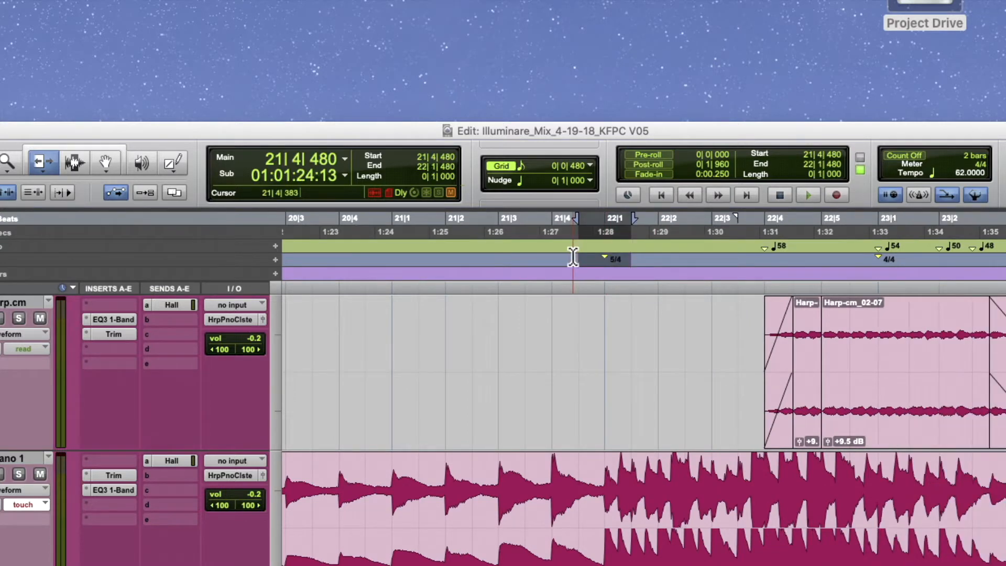
pyautogui.hscroll(-5, 573, 256)
pyautogui.moveTo(503, 259); pyautogui.dragTo(392, 258)
pyautogui.hscroll(-7, 422, 260)
pyautogui.hscroll(-4, 422, 259)
pyautogui.hscroll(-4, 458, 259)
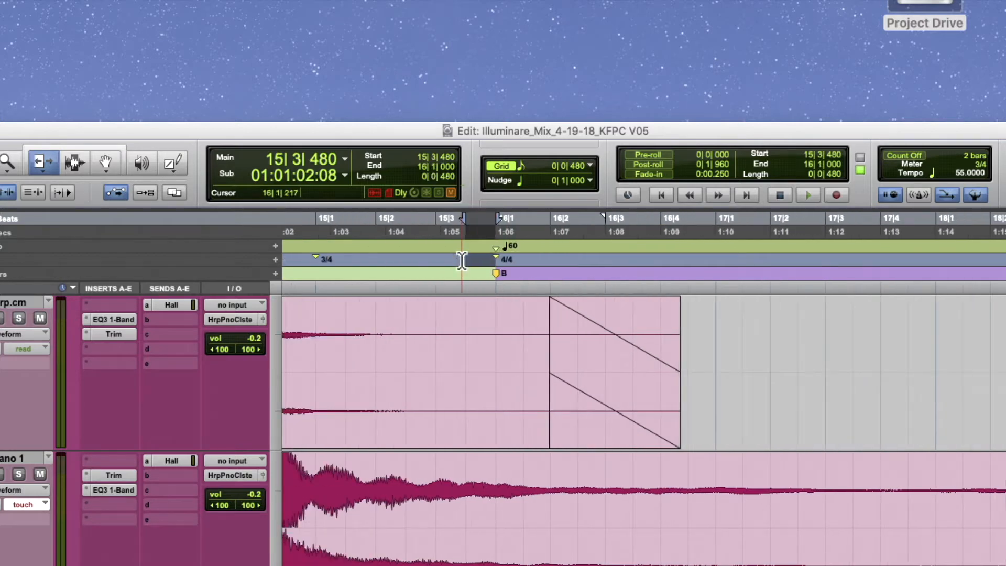
pyautogui.moveTo(532, 259); pyautogui.dragTo(479, 258)
pyautogui.hscroll(-9, 480, 259)
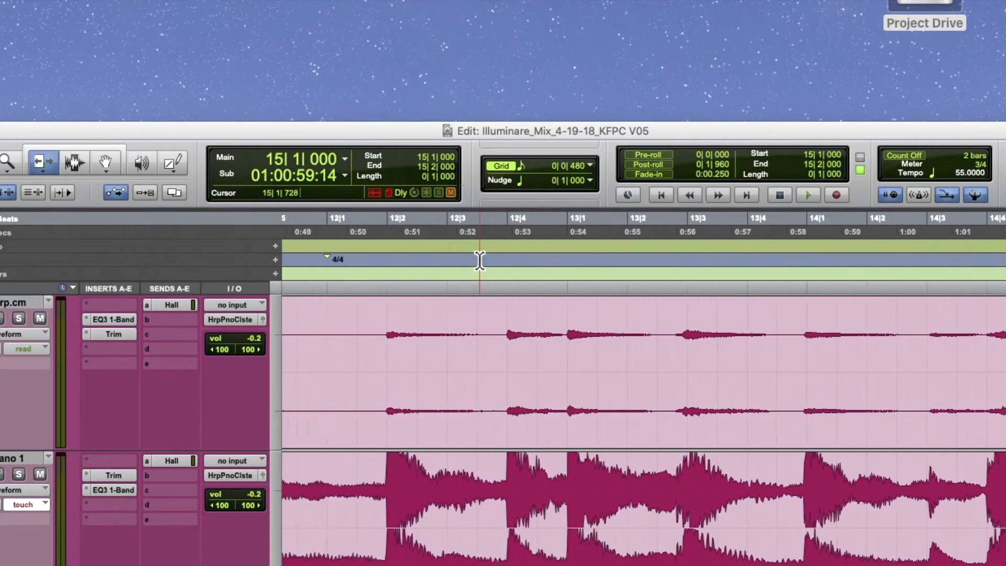
pyautogui.hscroll(-1, 480, 260)
# Move the Edit window slightly higher on the desktop and bring the timeline back to the session start.
pyautogui.scroll(-6, 479, 260)
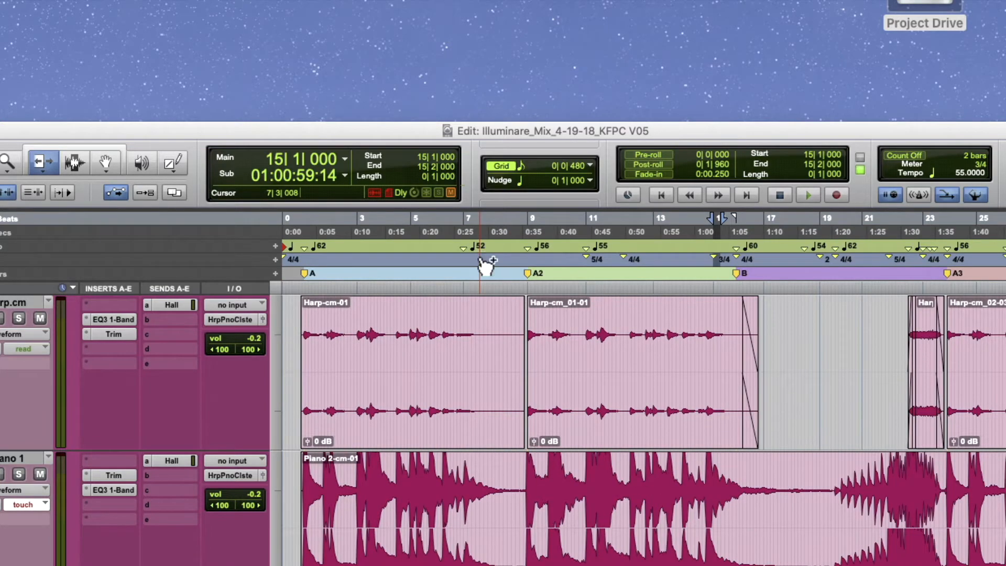
pyautogui.scroll(4, 479, 259)
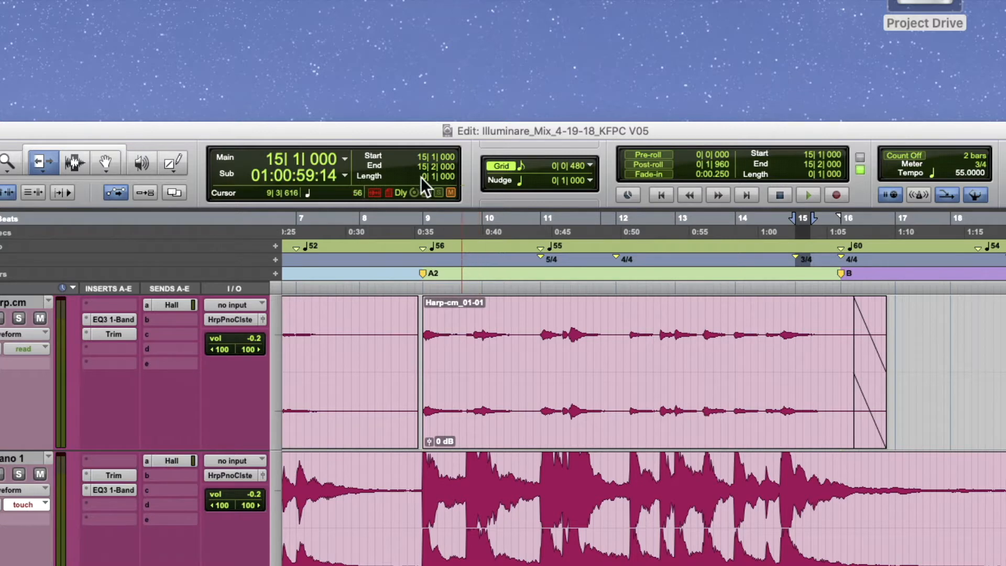
pyautogui.moveTo(417, 132); pyautogui.dragTo(420, 105)
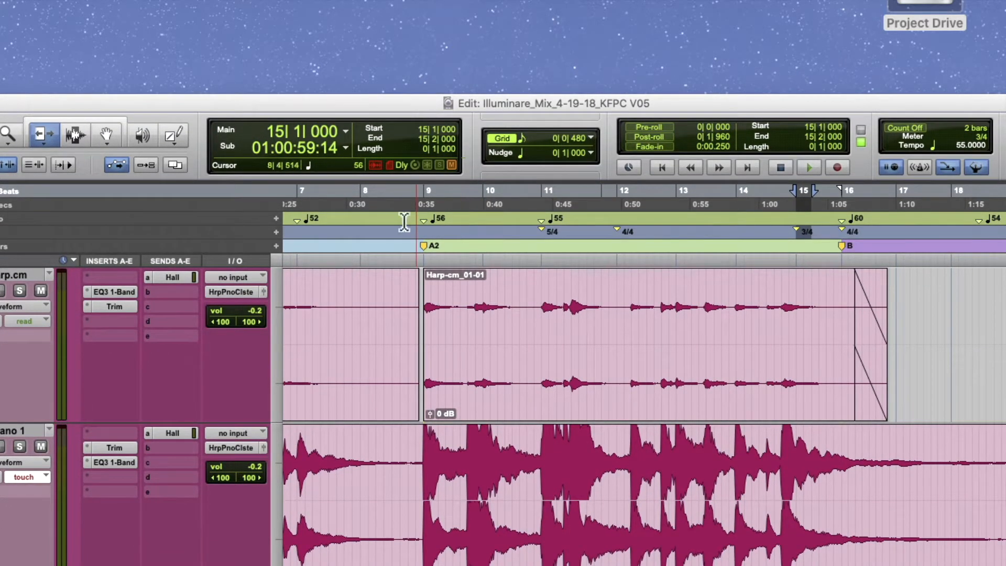
pyautogui.hscroll(-10, 391, 246)
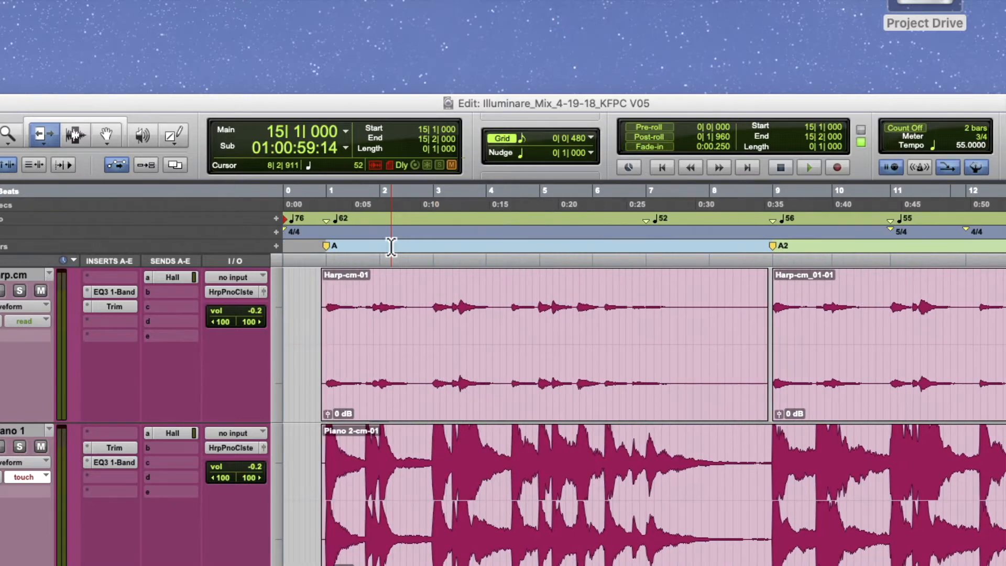
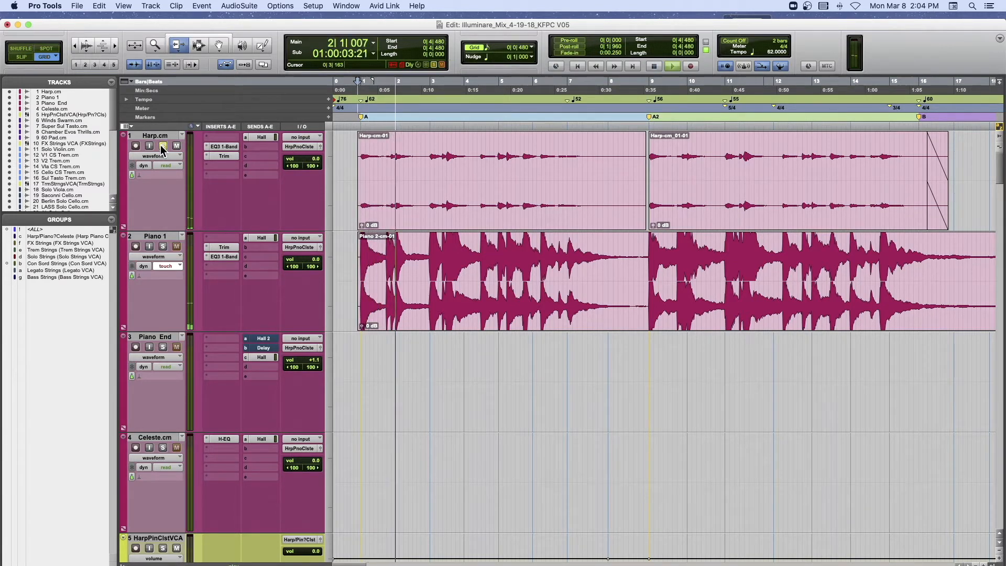
# Stop playback, take the harp out of solo and look over the tracks from Harp.cm down to FX Strings VCA.
pyautogui.press('space')
pyautogui.scroll(-3, 173, 167)
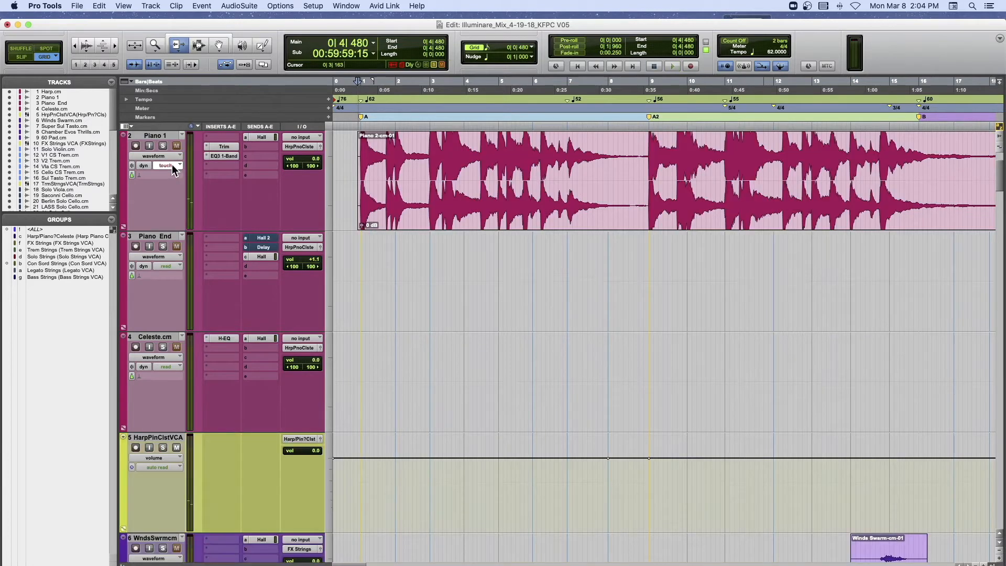
pyautogui.scroll(-2, 172, 164)
pyautogui.scroll(4, 171, 164)
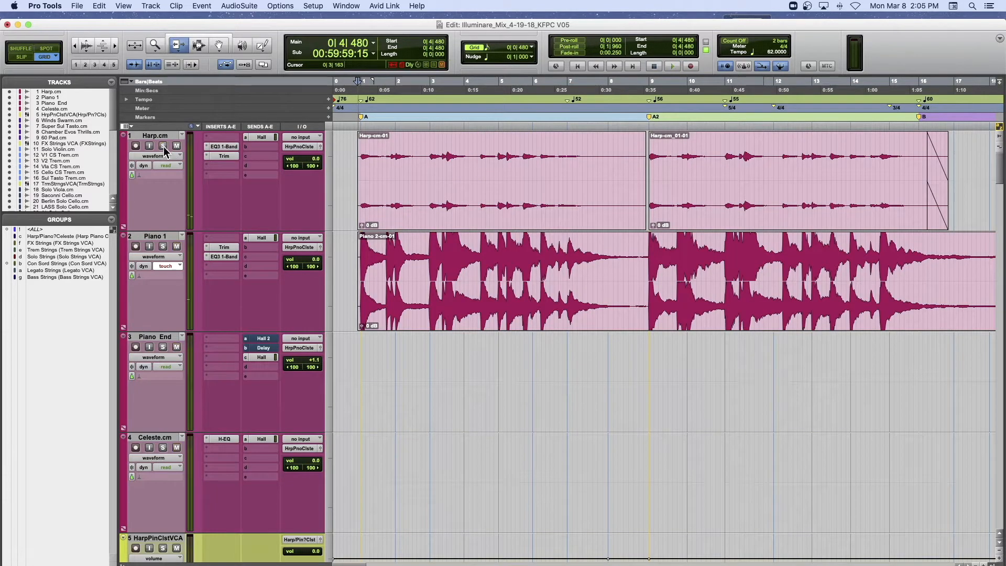
pyautogui.scroll(-6, 201, 199)
pyautogui.press('space')
pyautogui.scroll(6, 163, 245)
pyautogui.scroll(-14, 164, 245)
pyautogui.press('space')
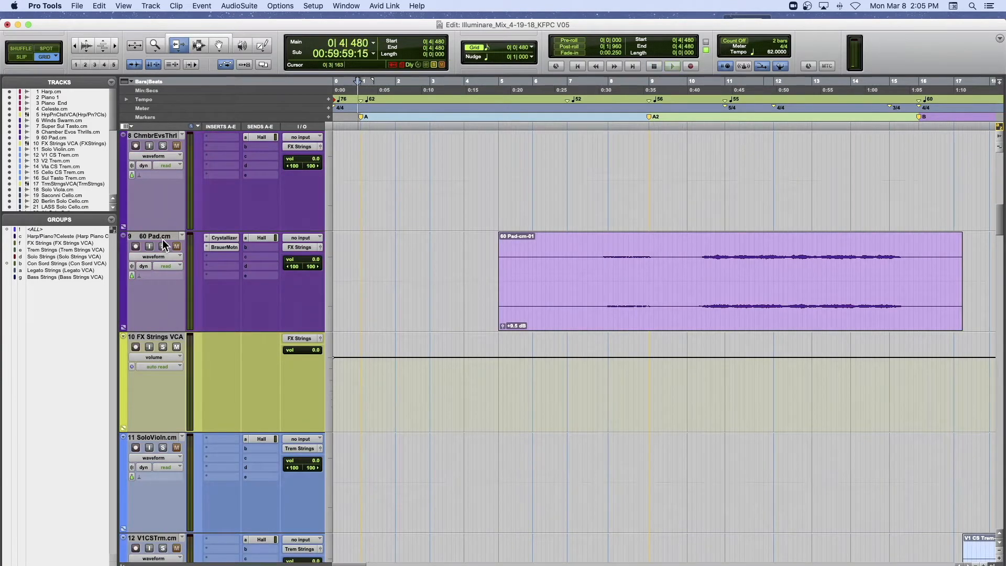
# Examine the final tracks from Music and IV4_4918_03 through KF Mstr, Master 1 and the rough mix reference, and return to Harp.cm.
pyautogui.scroll(-20, 171, 186)
pyautogui.scroll(-20, 172, 186)
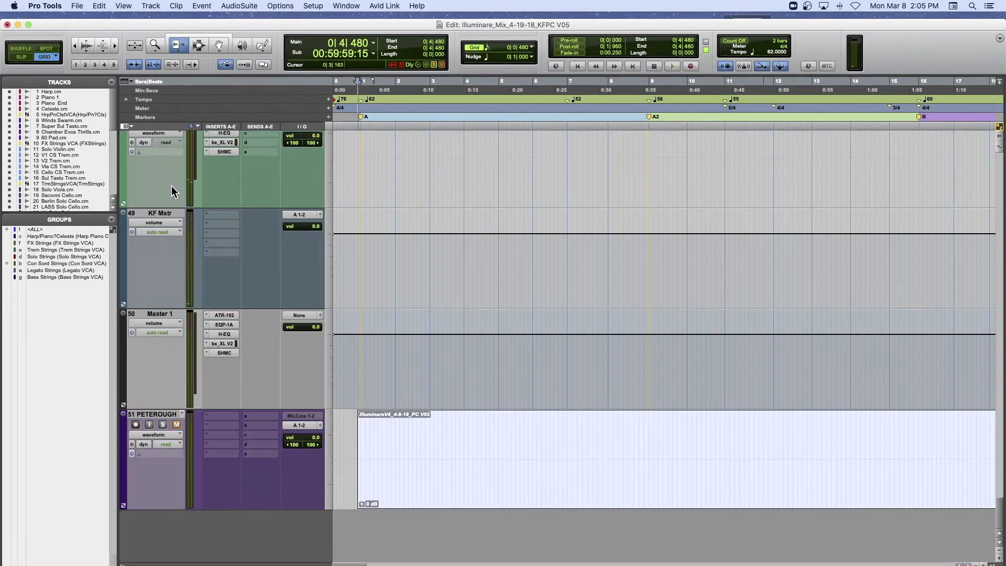
pyautogui.scroll(3, 180, 192)
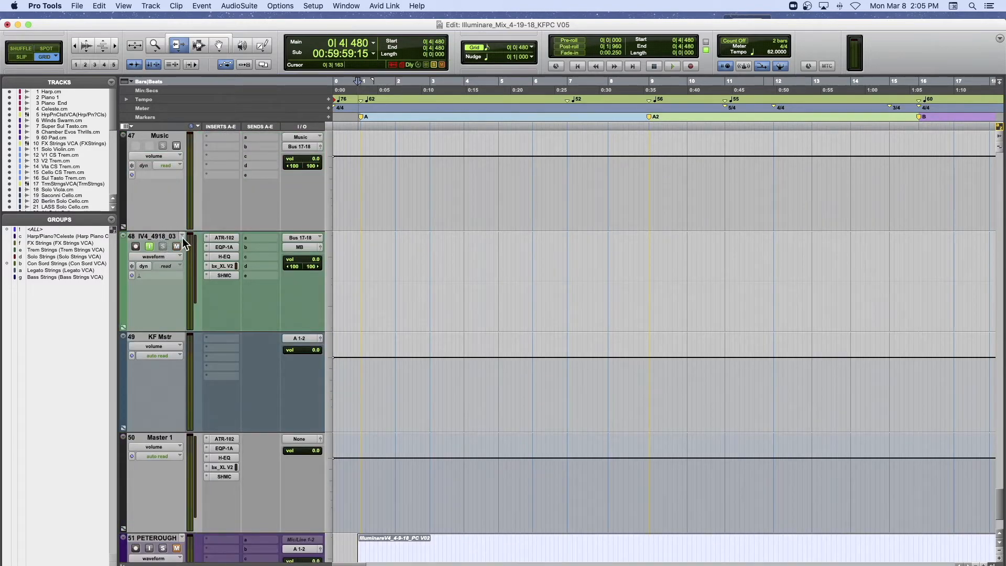
pyautogui.scroll(20, 184, 199)
pyautogui.press('space')
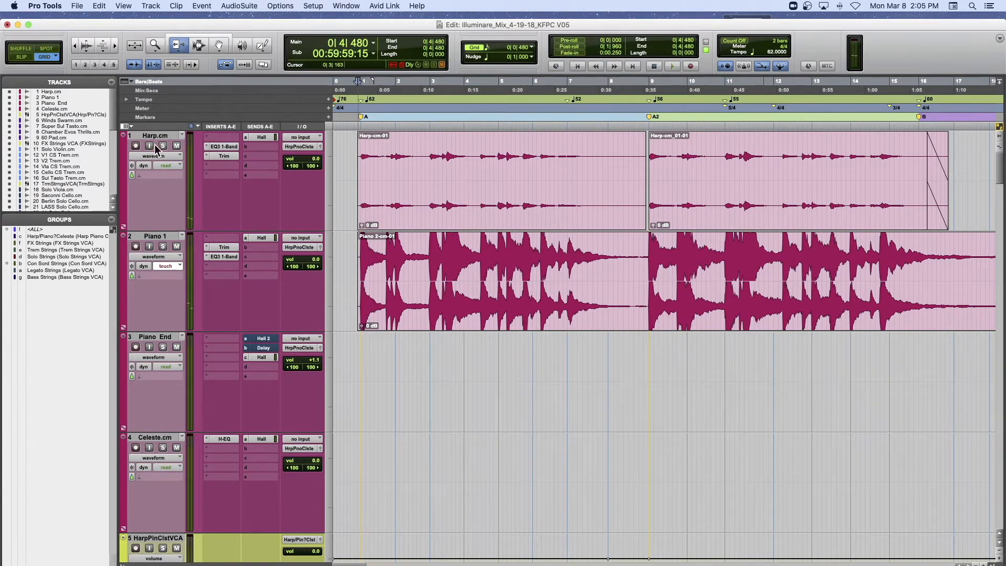
# Audition the soloed harp from 0|4|480, then with Piano 1 also soloed, and finally Piano 1 alone.
pyautogui.press('space')
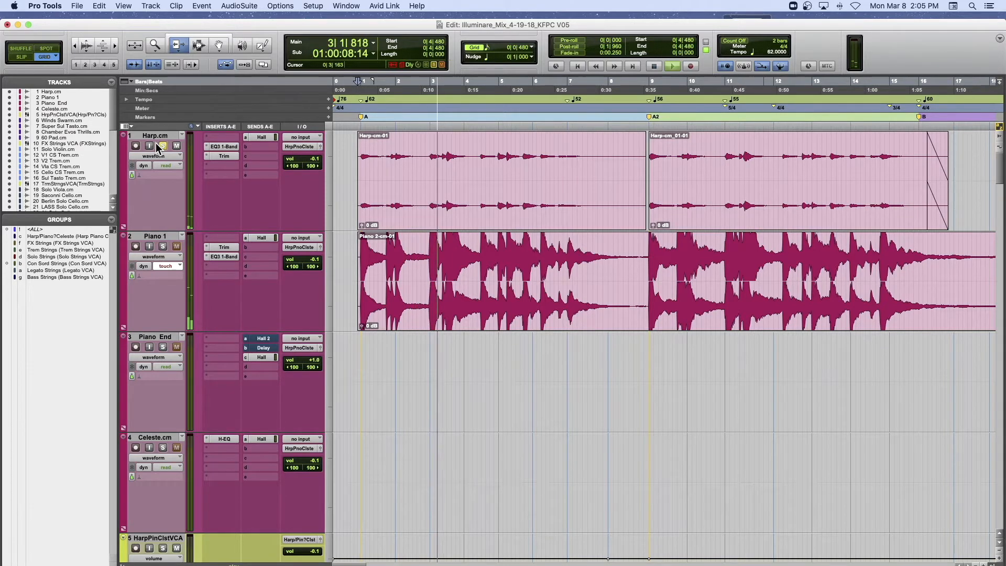
pyautogui.press('space')
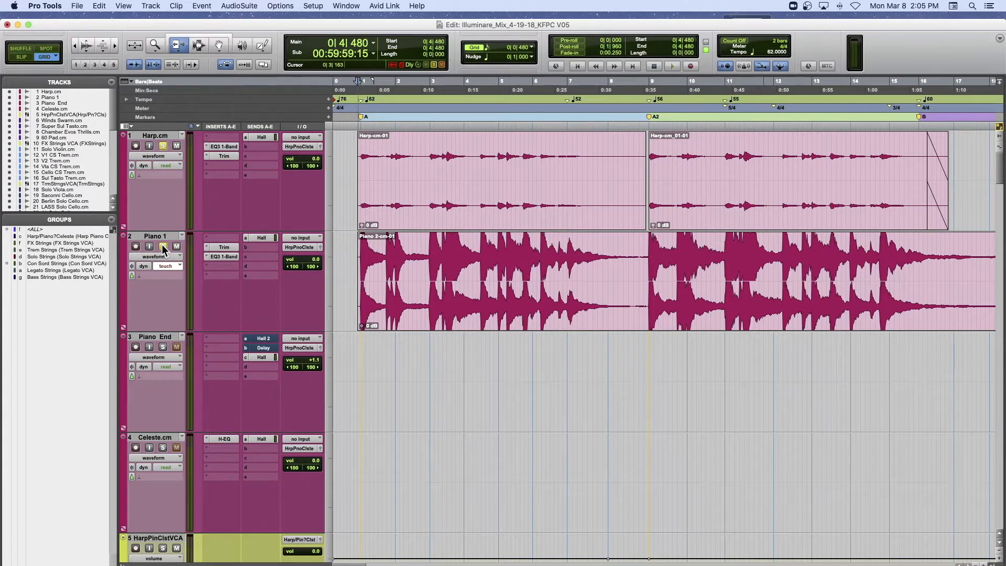
pyautogui.press('space')
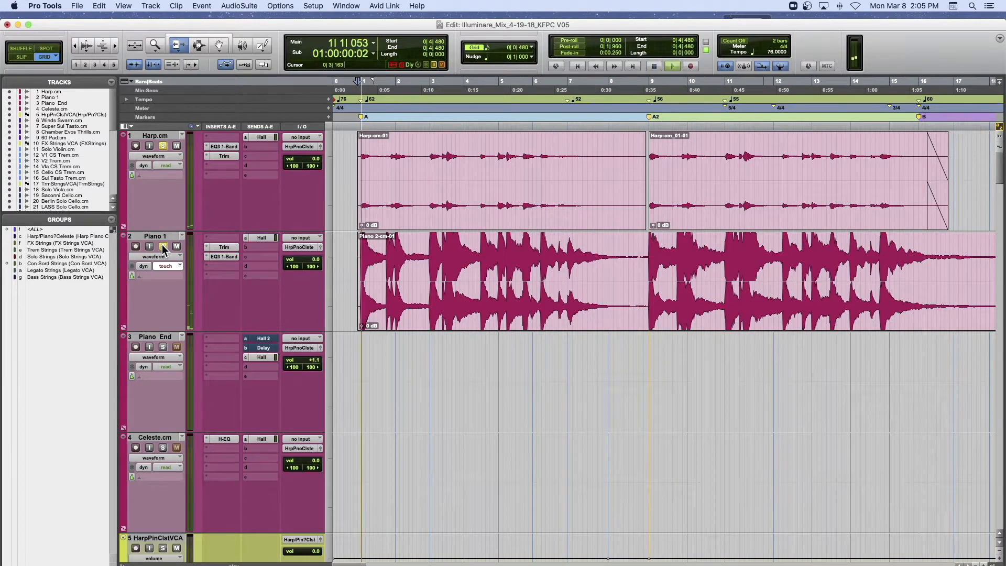
pyautogui.click(164, 146)
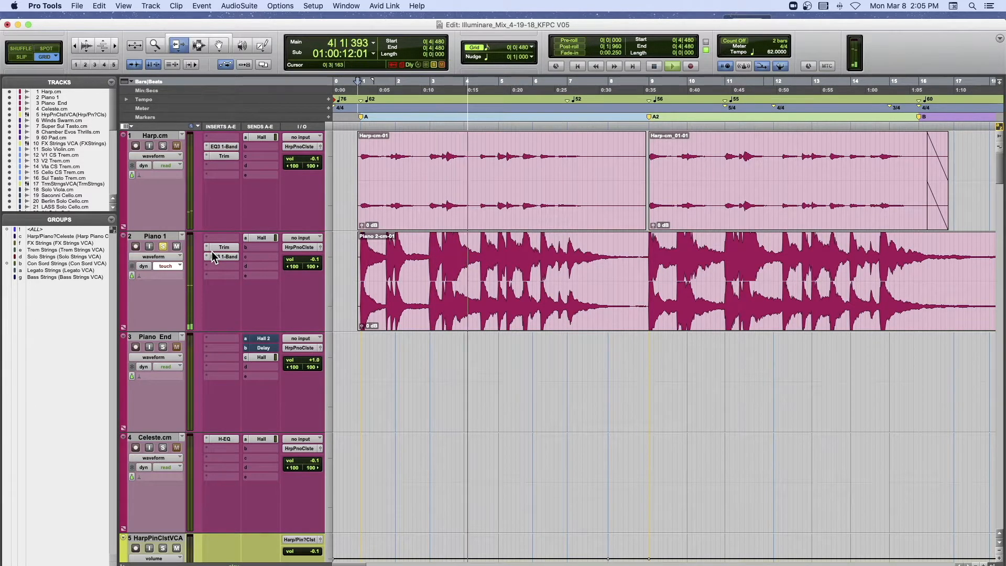
pyautogui.press('space')
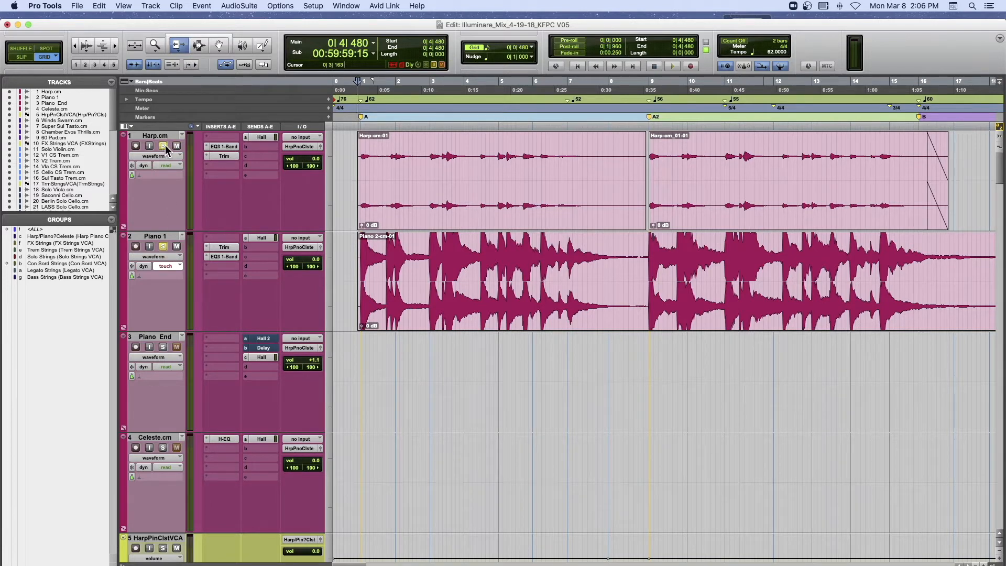
# Play the soloed harp and Piano 1 together from 0|4|480, and clear their solos before stopping playback.
pyautogui.press('space')
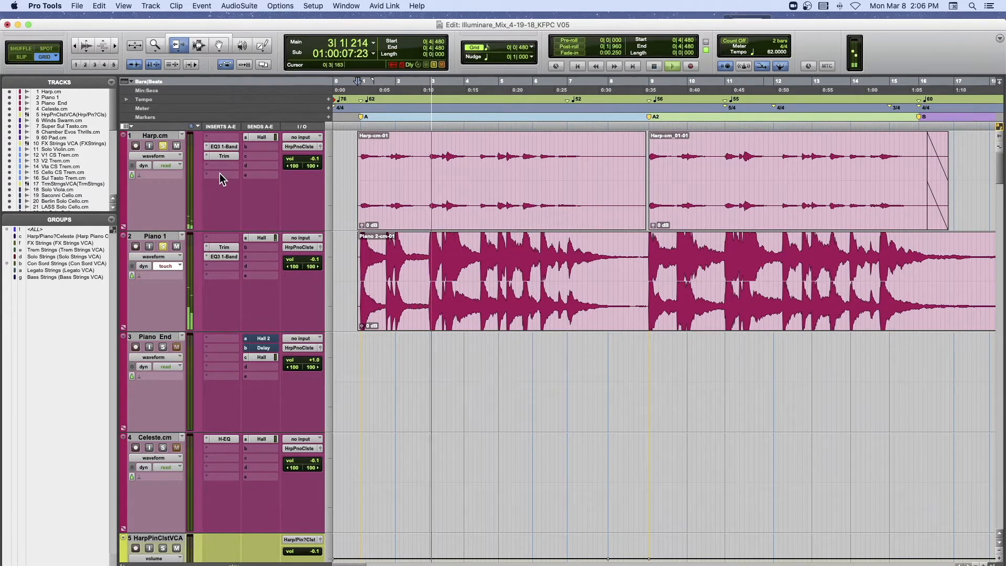
pyautogui.click(163, 147)
pyautogui.press('space')
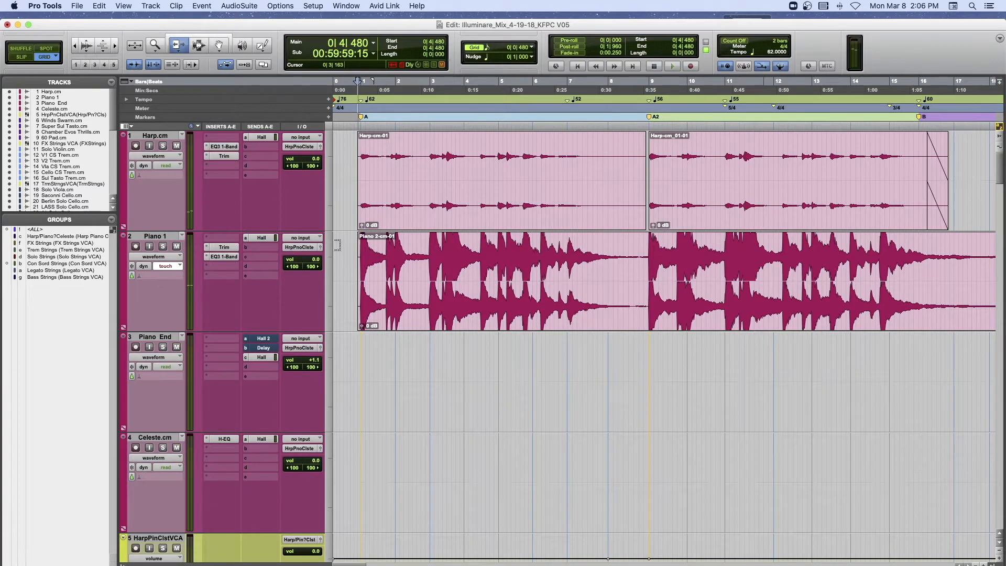
# Examine the tracks below the harp and piano, down past the trem strings and their VCA.
pyautogui.scroll(-18, 352, 239)
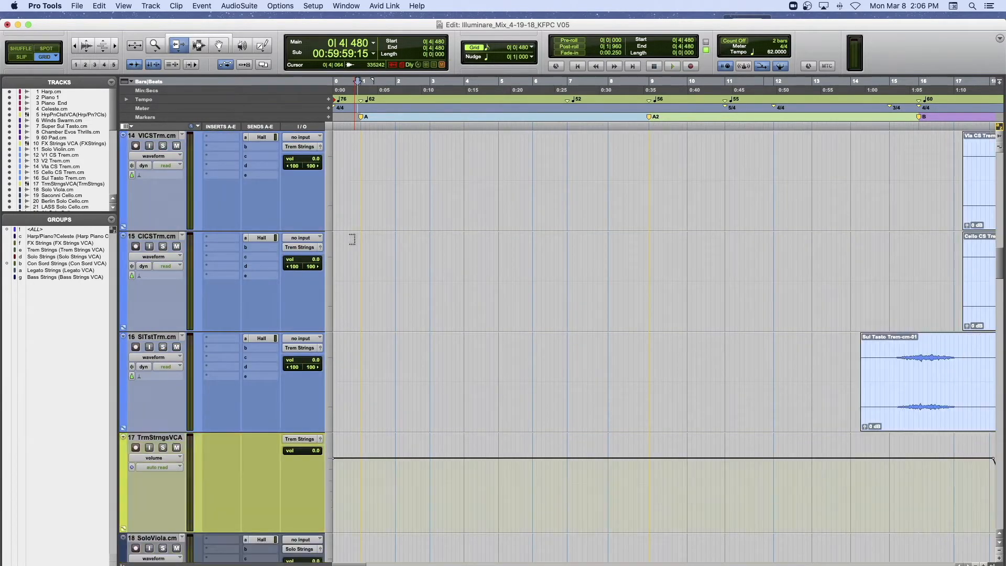
pyautogui.scroll(-3, 352, 239)
pyautogui.scroll(20, 352, 239)
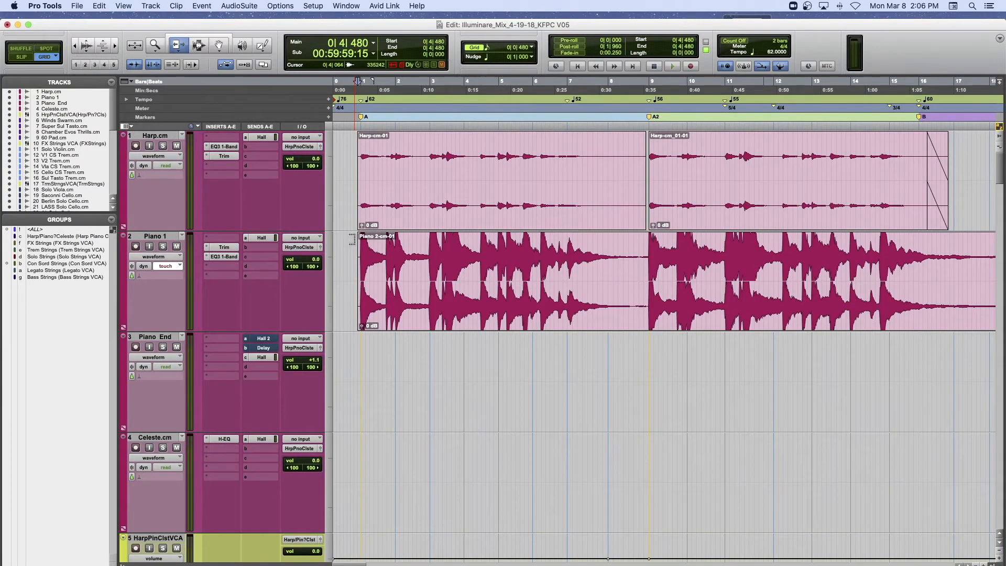
# Play the mix from 0|3|480 and raise the clip gain of Harp-cm-01 to about +10.1 dB while listening.
pyautogui.press('r')
pyautogui.press('r')
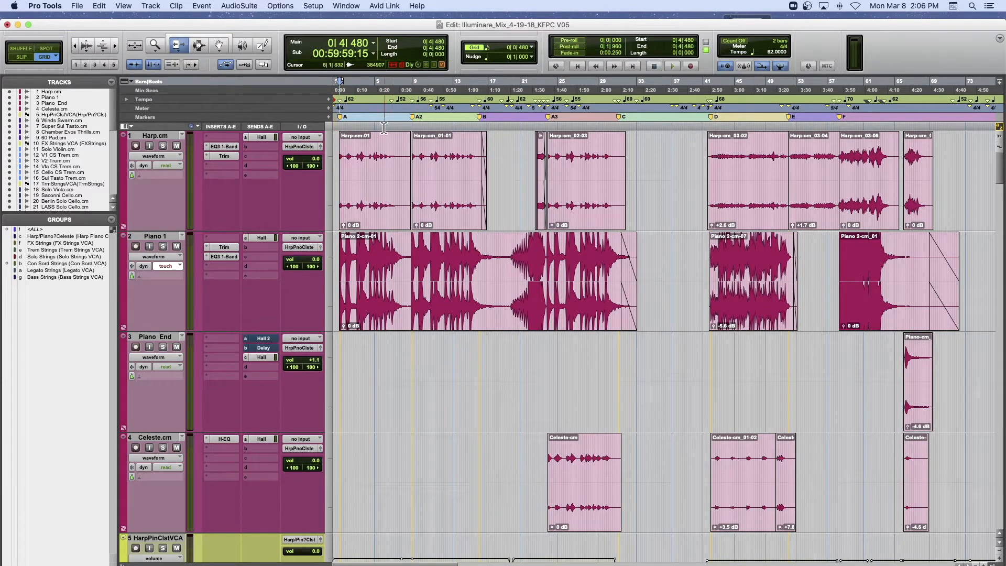
pyautogui.click(336, 129)
pyautogui.press('space')
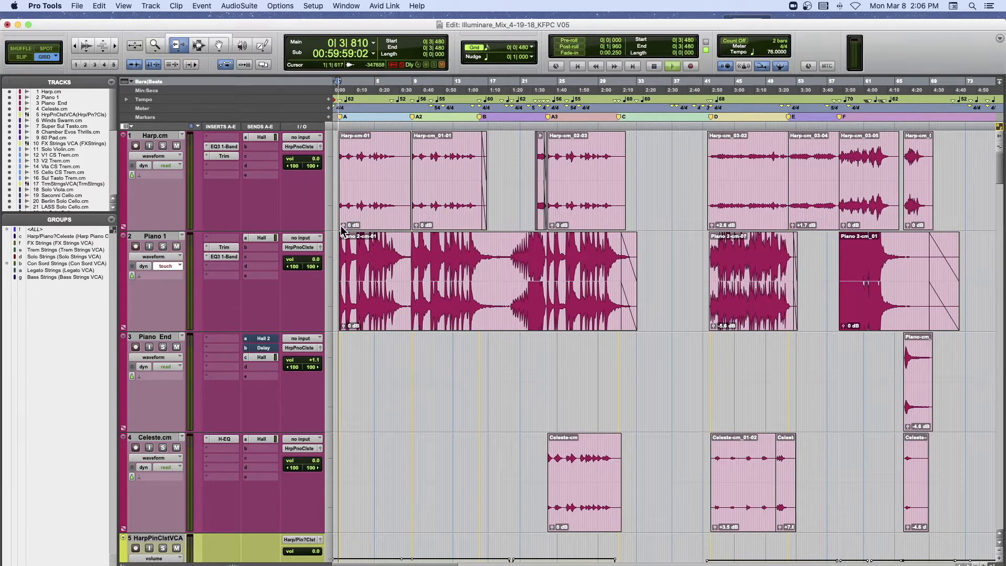
pyautogui.moveTo(342, 225); pyautogui.dragTo(342, 216)
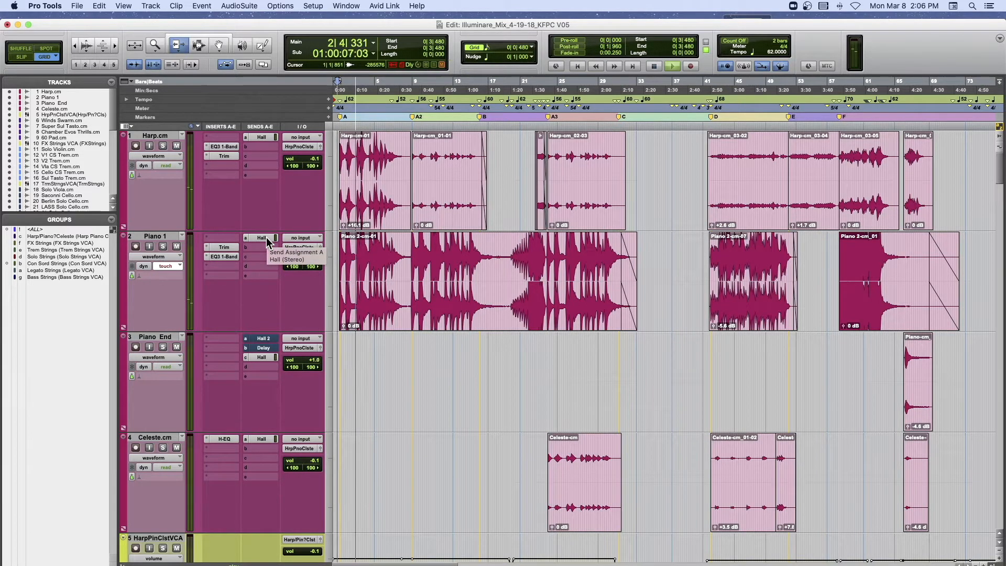
pyautogui.press('space')
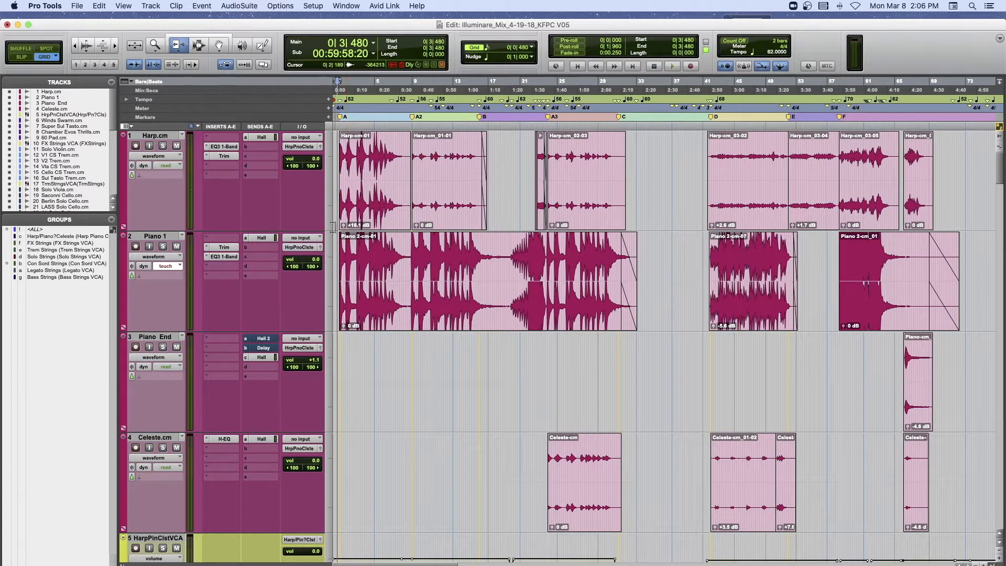
# Undo the clip gain change on Harp-cm-01 and stop playback.
pyautogui.press('super+z')
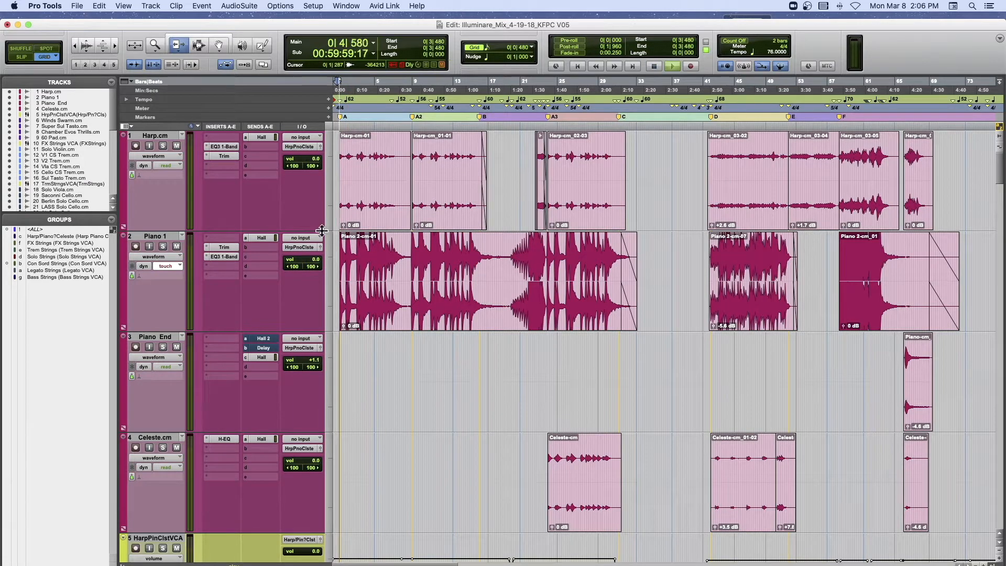
pyautogui.press('space')
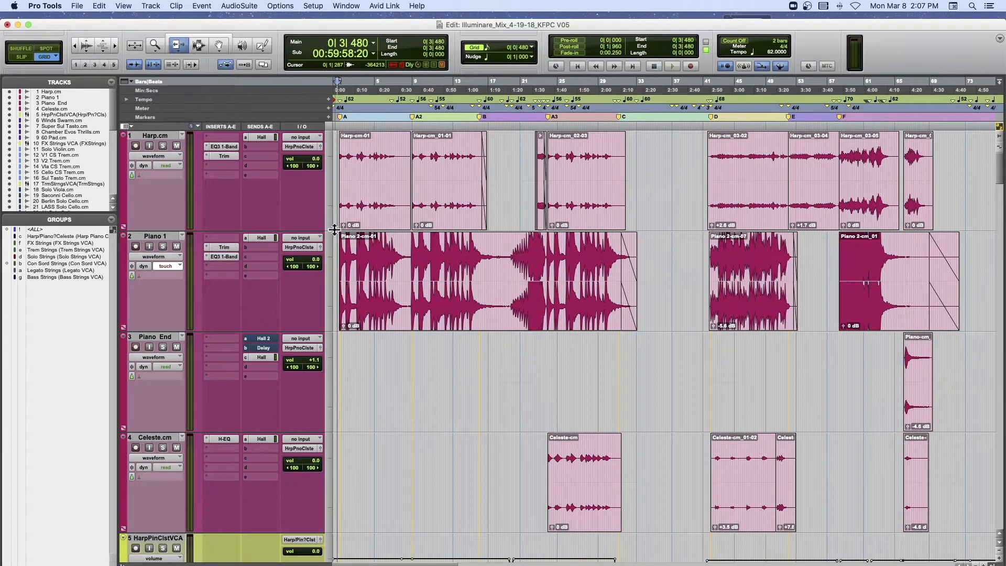
# Play the mix briefly from 22|4|480, at the short harp clips before marker A3.
pyautogui.click(536, 123)
pyautogui.press('space')
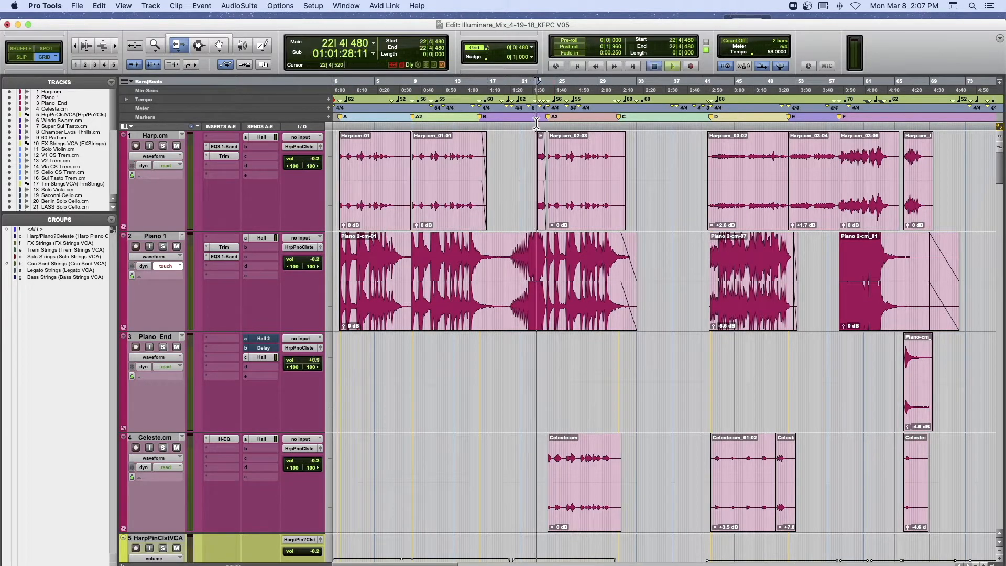
pyautogui.press('space')
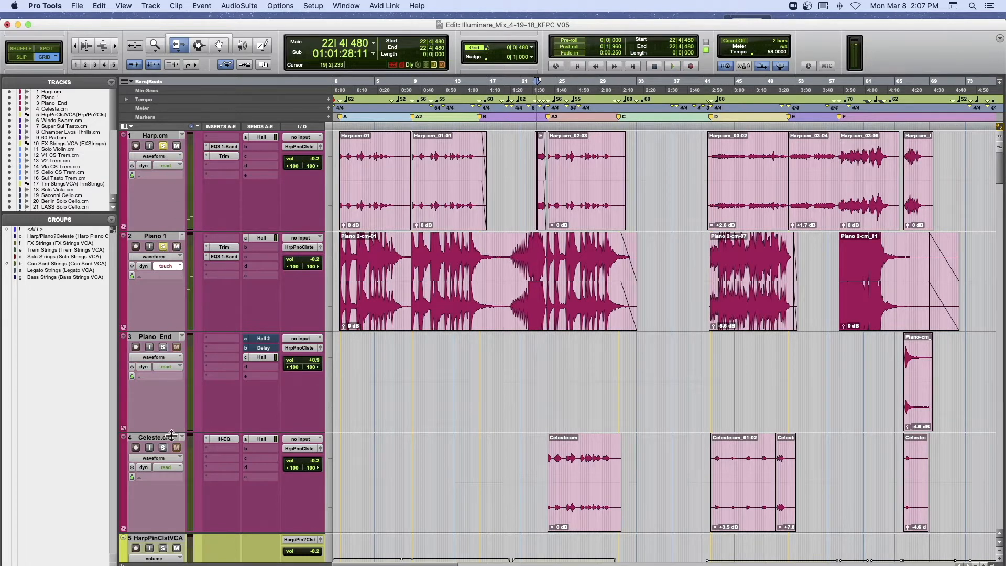
# Play the soloed harp, Piano 1 and celeste tracks from 21|2|000 through the Harp-cm_02-07 clip.
pyautogui.click(523, 123)
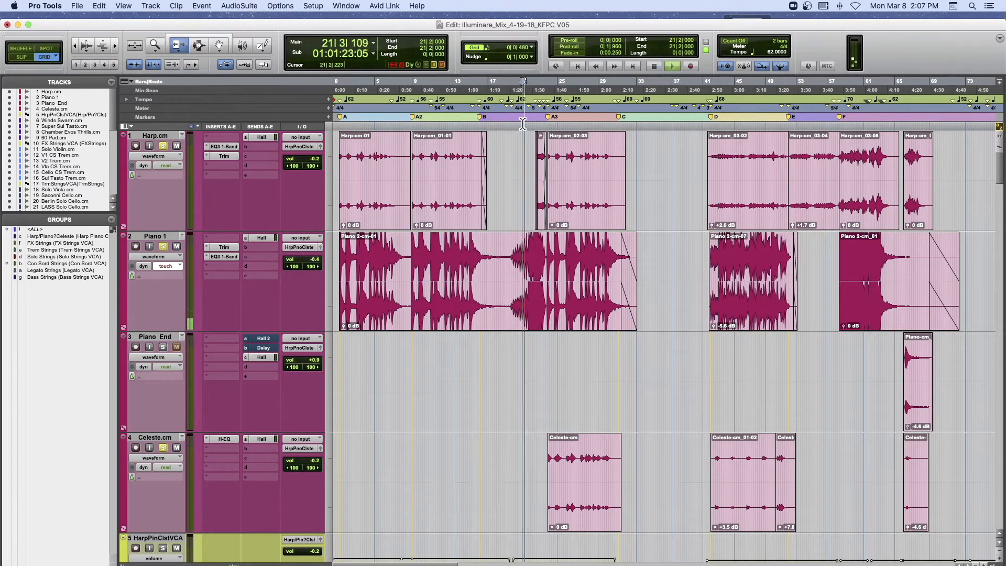
pyautogui.press('t')
pyautogui.press('t')
pyautogui.press('t')
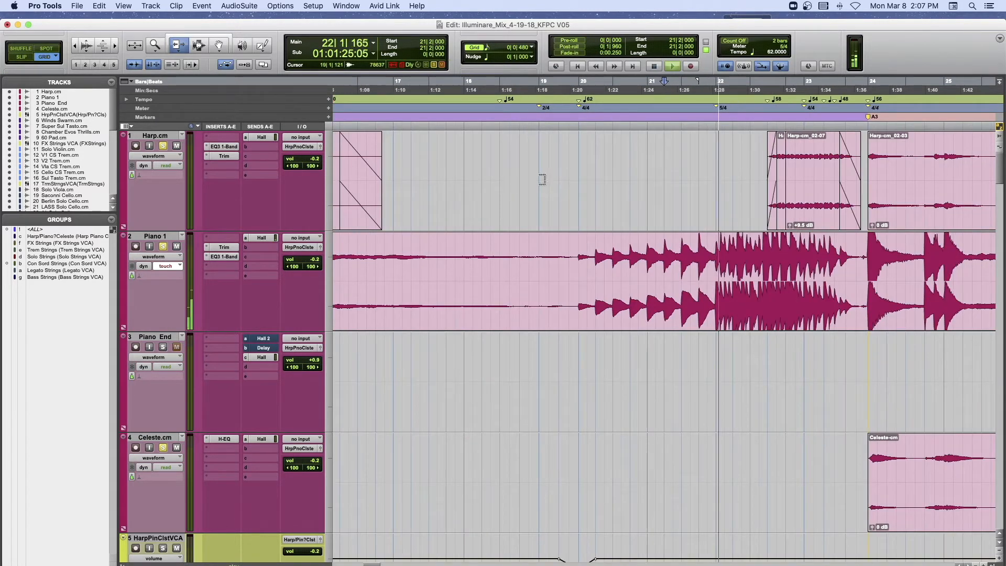
pyautogui.hscroll(1, 536, 183)
pyautogui.hscroll(6, 536, 183)
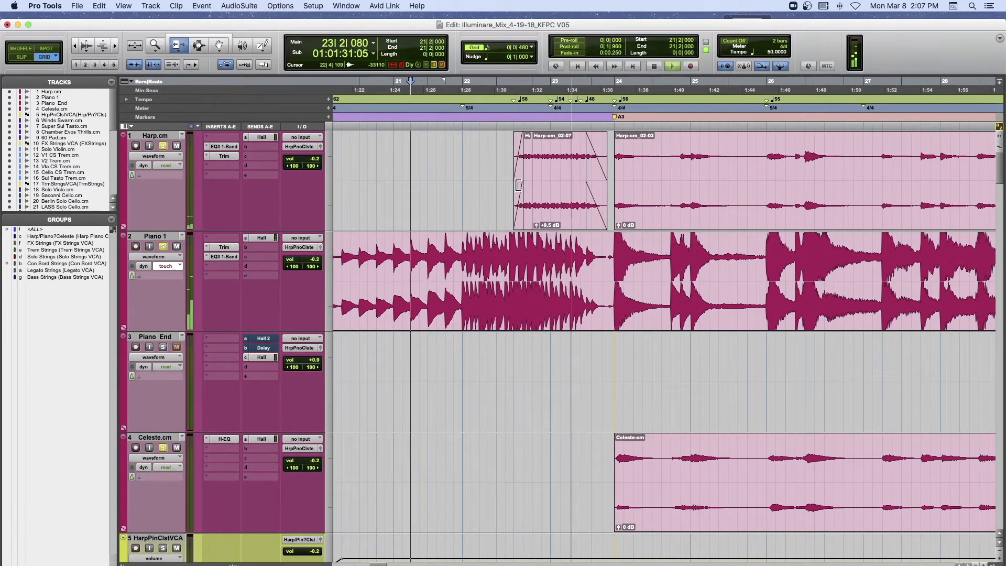
pyautogui.press('space')
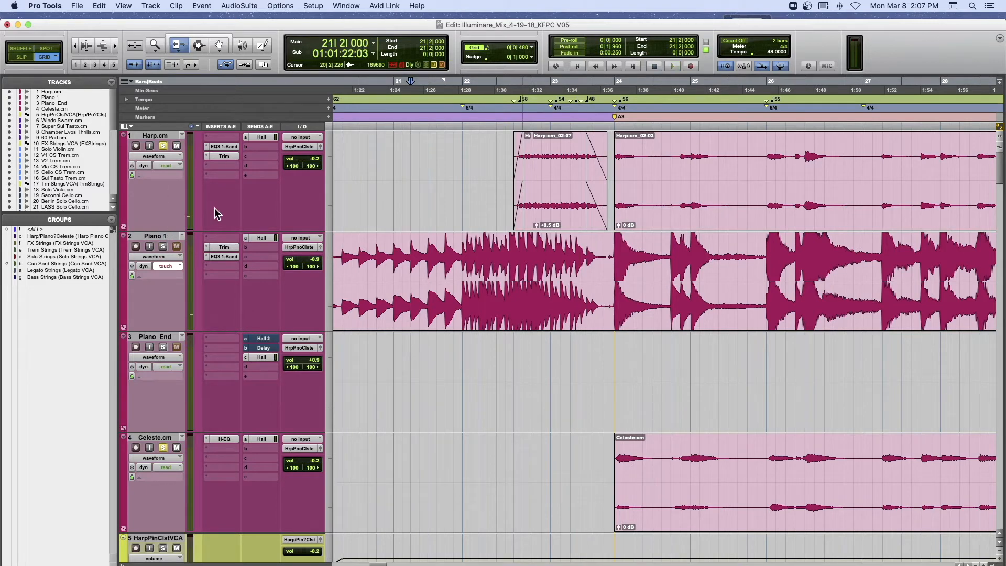
# Play the passage from 22|4|000 twice, soloing the harp again before the second playback.
pyautogui.click(514, 118)
pyautogui.press('space')
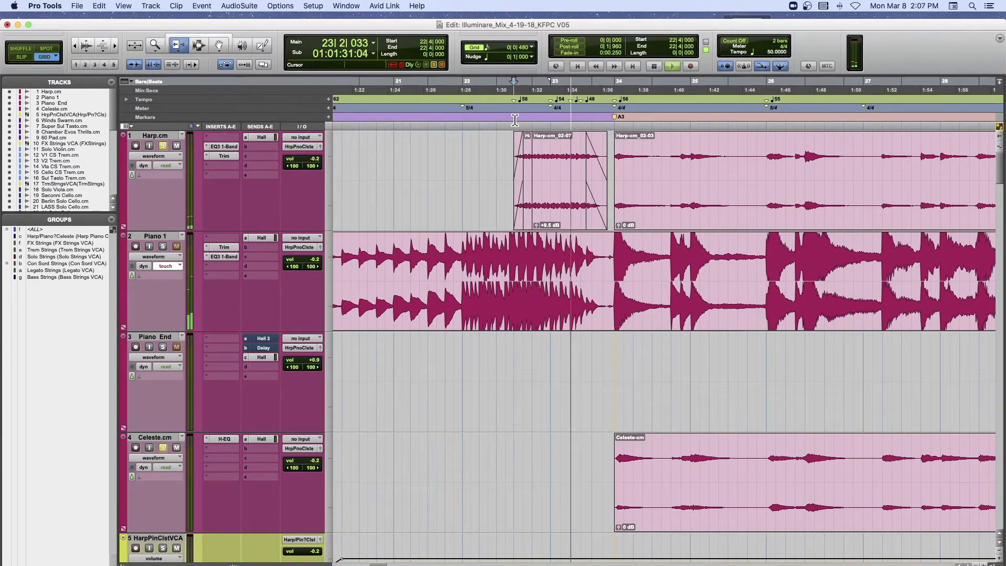
pyautogui.press('space')
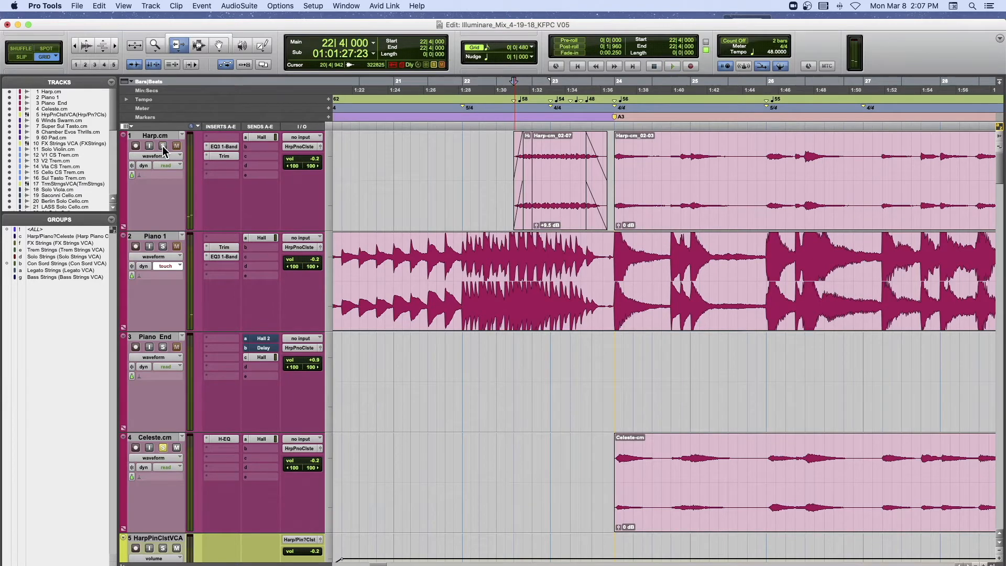
pyautogui.click(163, 146)
pyautogui.press('space')
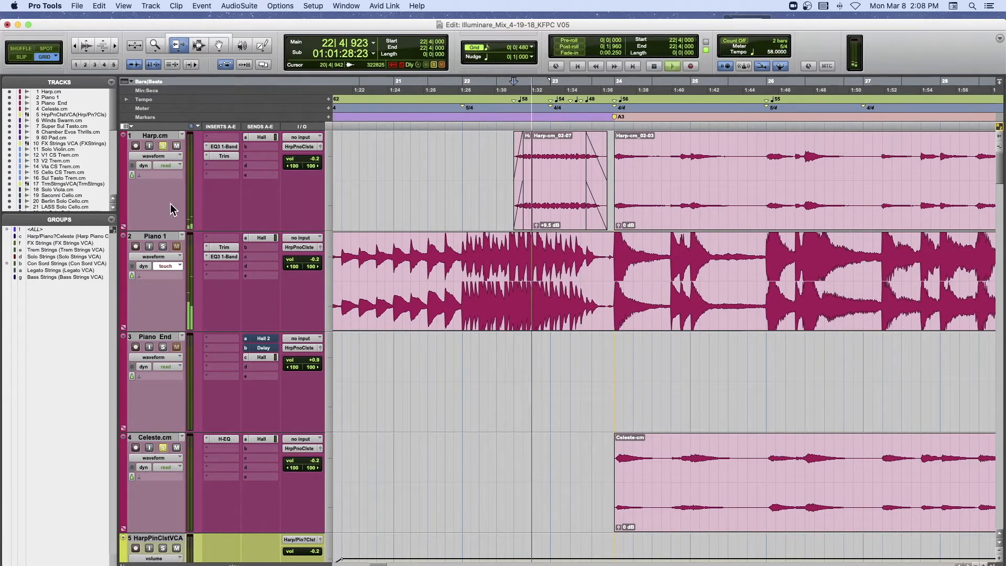
pyautogui.press('space')
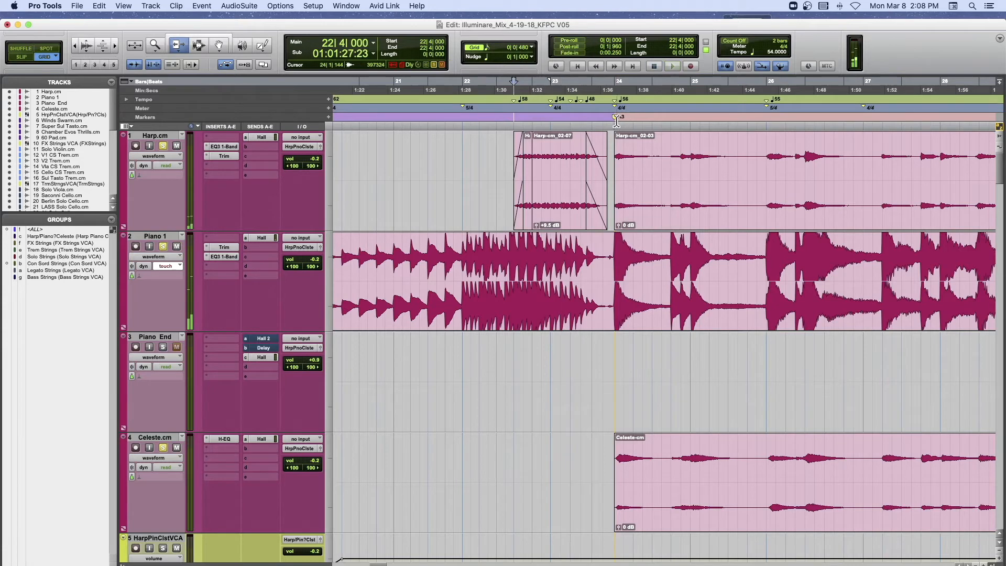
# Audition the soloed celeste from 24|1|000, select its Celeste-cm clip, and play the passage again with harp and Piano 1 also soloed.
pyautogui.press('space')
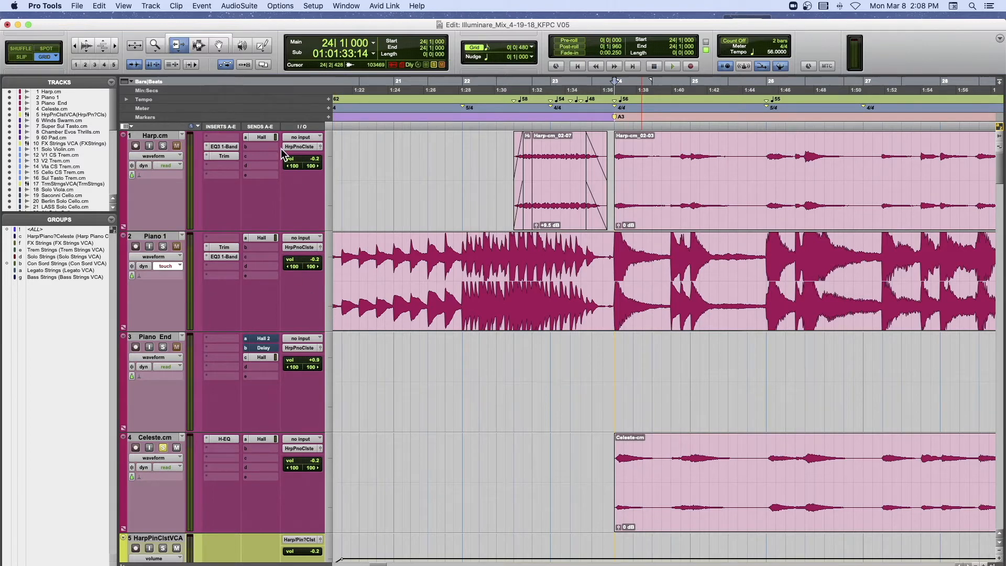
pyautogui.click(688, 481)
pyautogui.press('space')
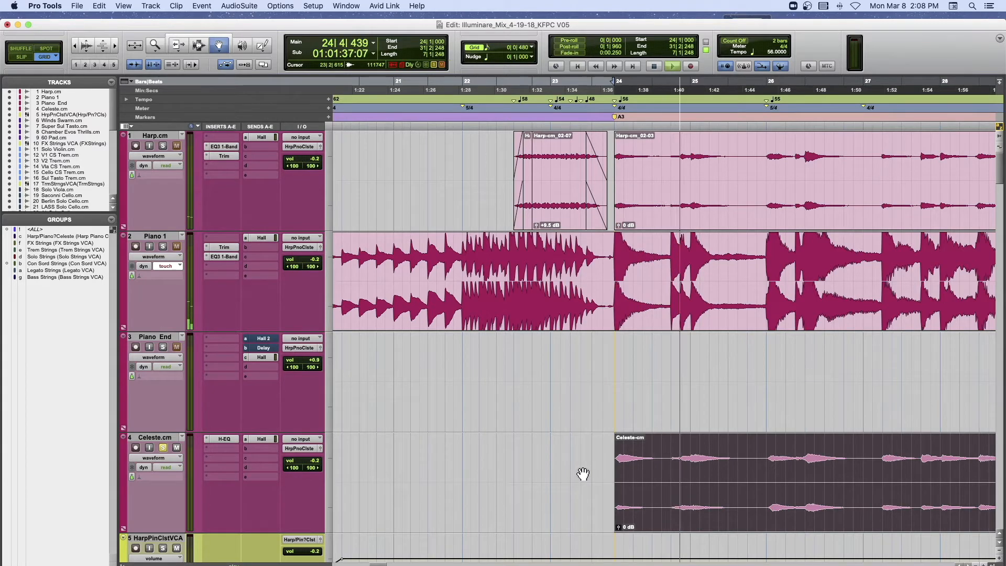
pyautogui.press('space')
pyautogui.press('space')
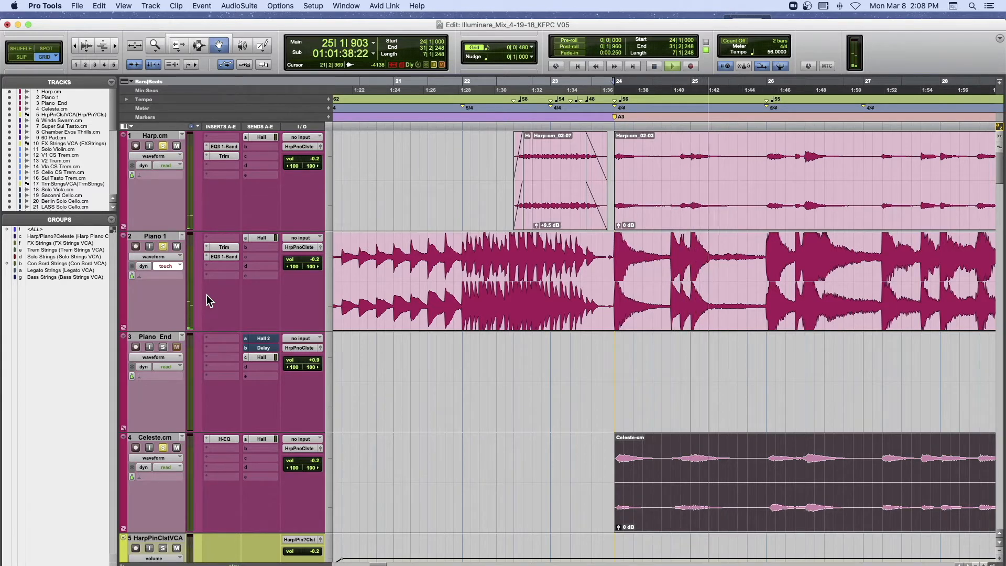
pyautogui.press('space')
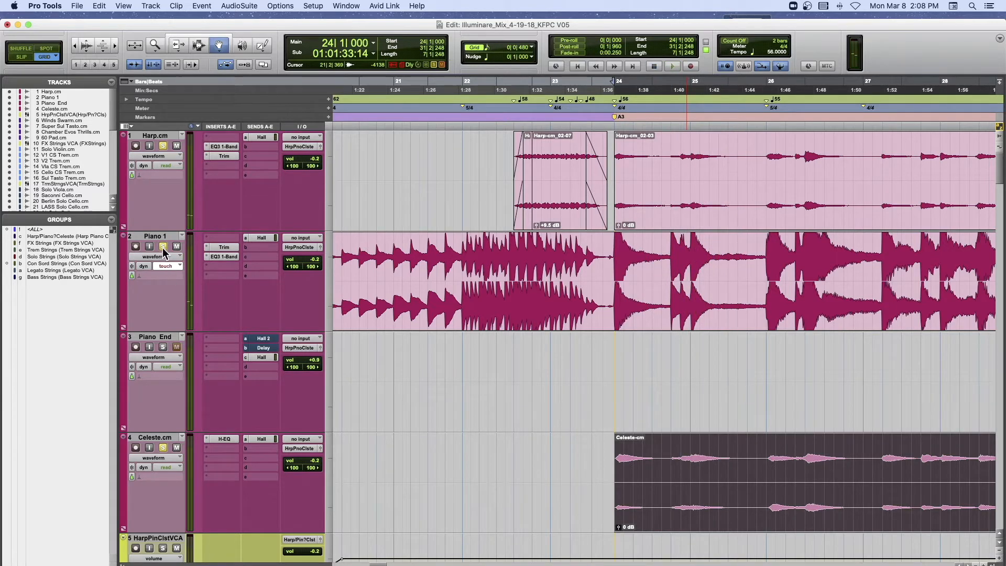
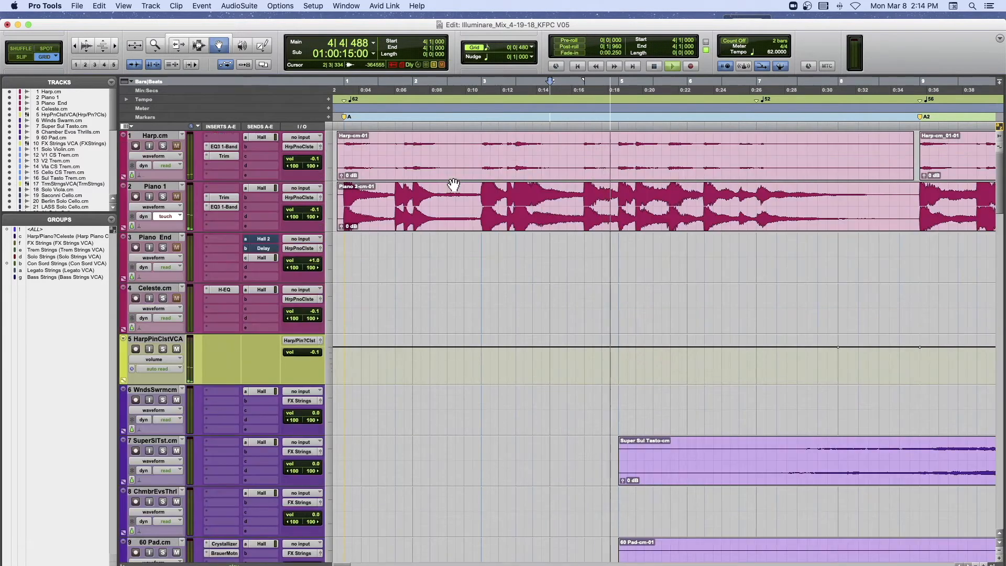
# Play the mix from 4|1|000 while examining the harp, piano, effect strings and trem strings tracks.
pyautogui.press('space')
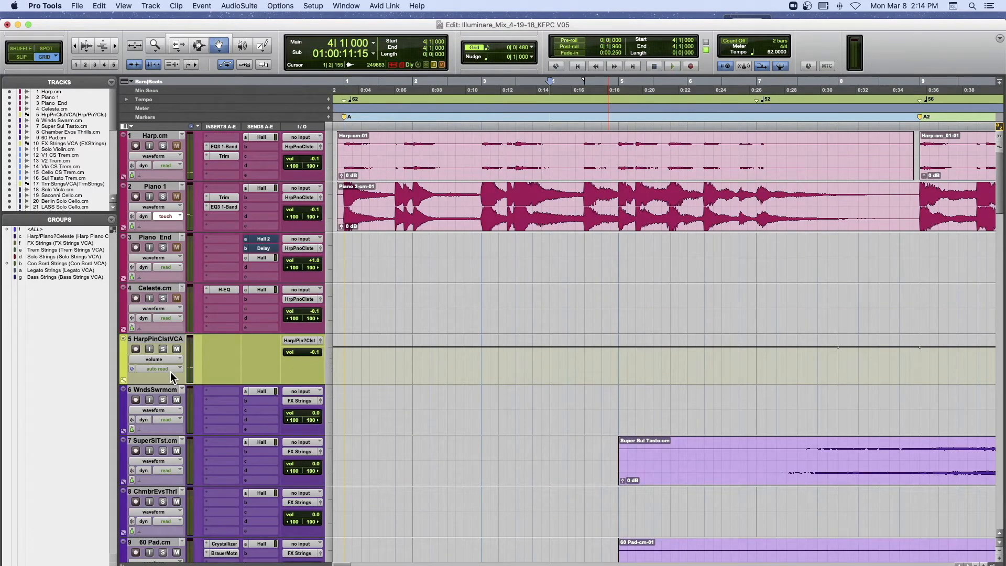
pyautogui.scroll(-2, 171, 372)
pyautogui.press('space')
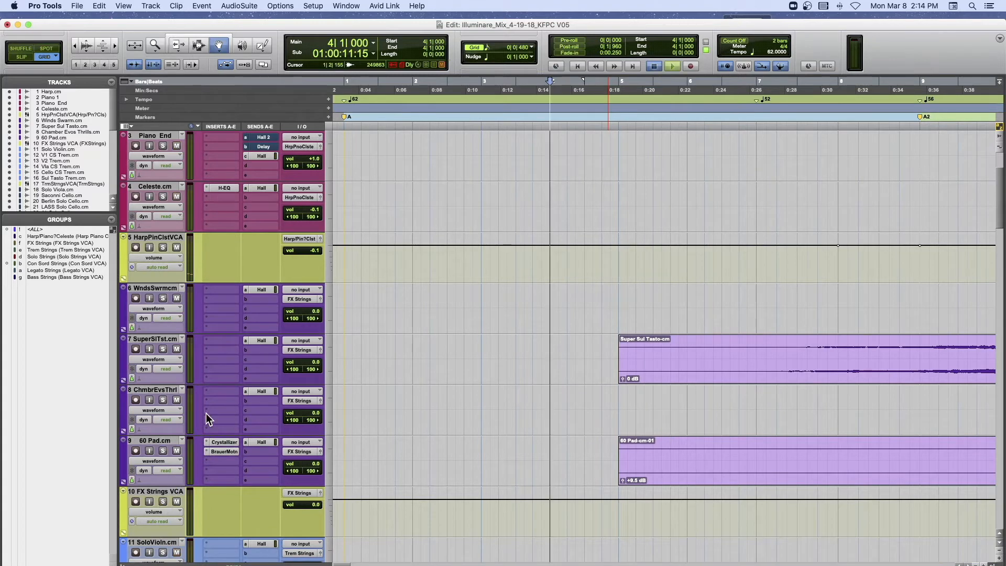
pyautogui.scroll(2, 382, 344)
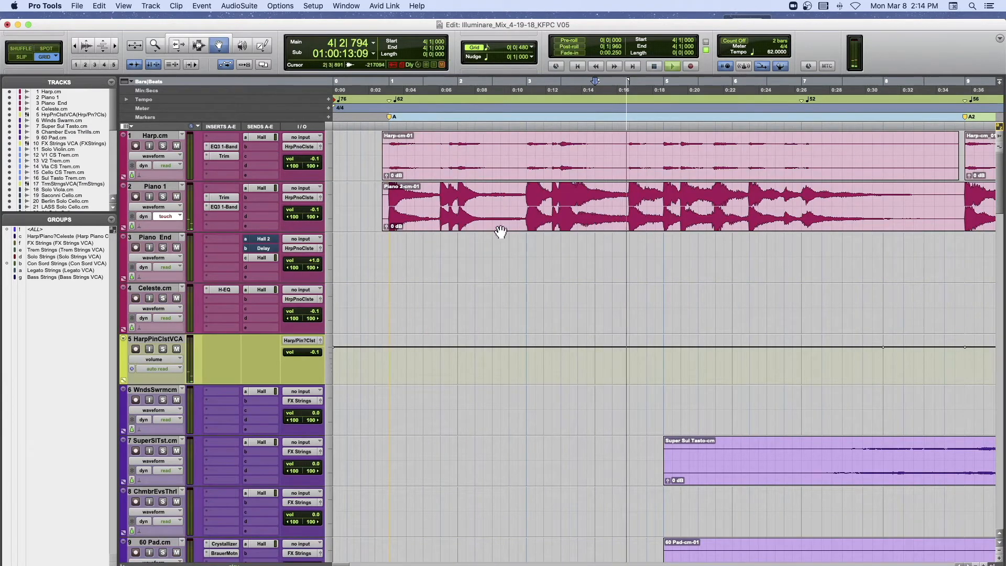
pyautogui.hscroll(10, 468, 309)
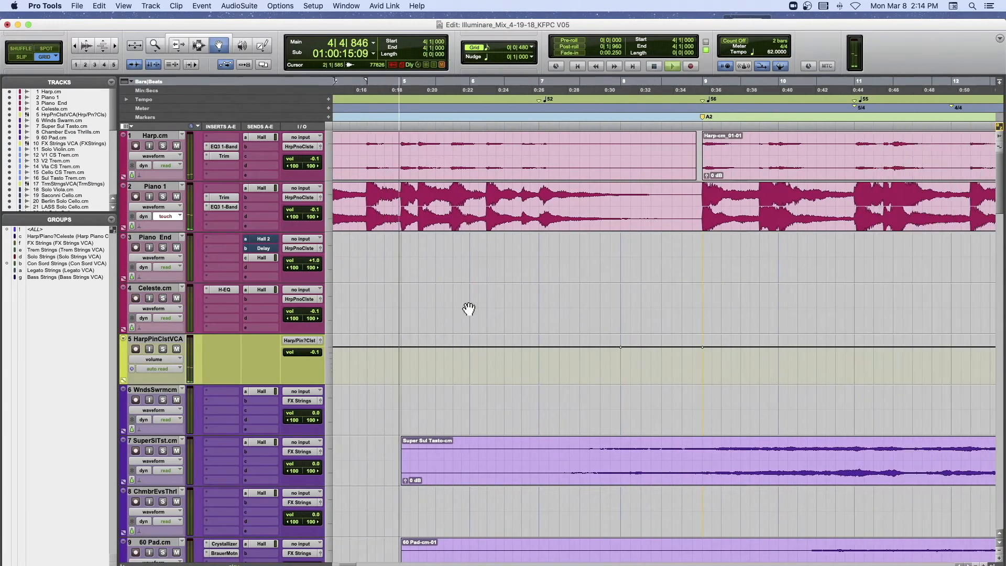
pyautogui.scroll(-2, 469, 309)
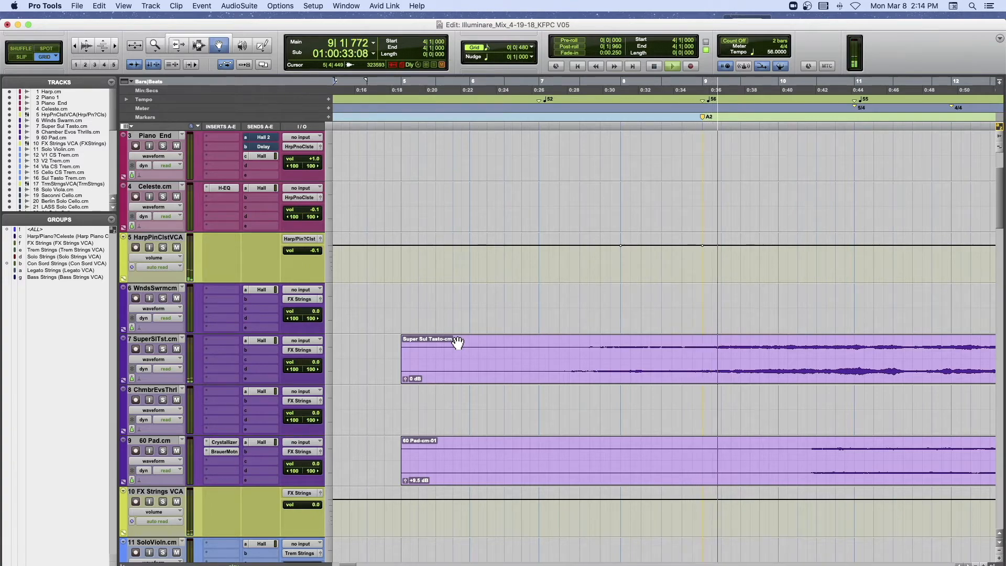
pyautogui.scroll(-15, 458, 343)
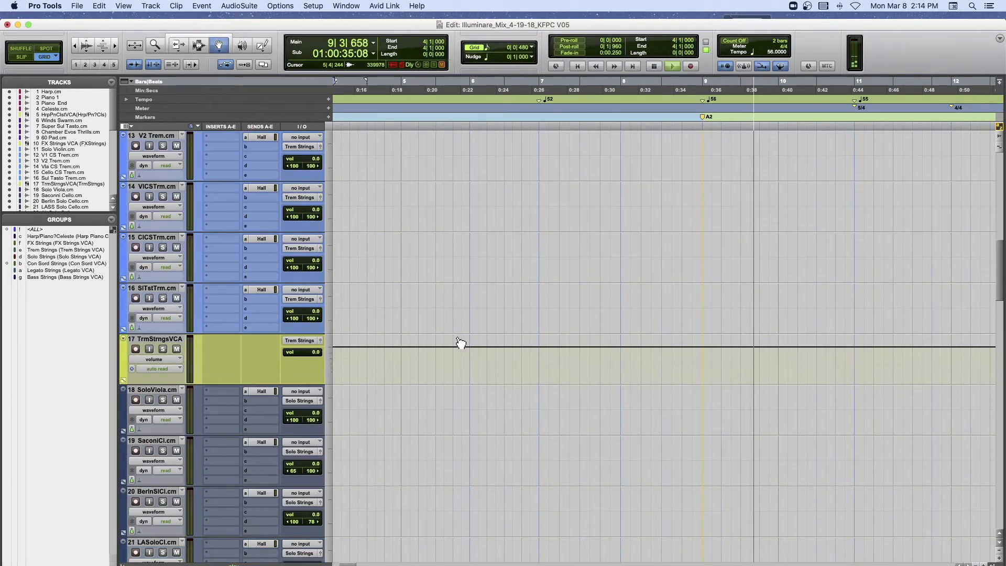
pyautogui.scroll(15, 460, 343)
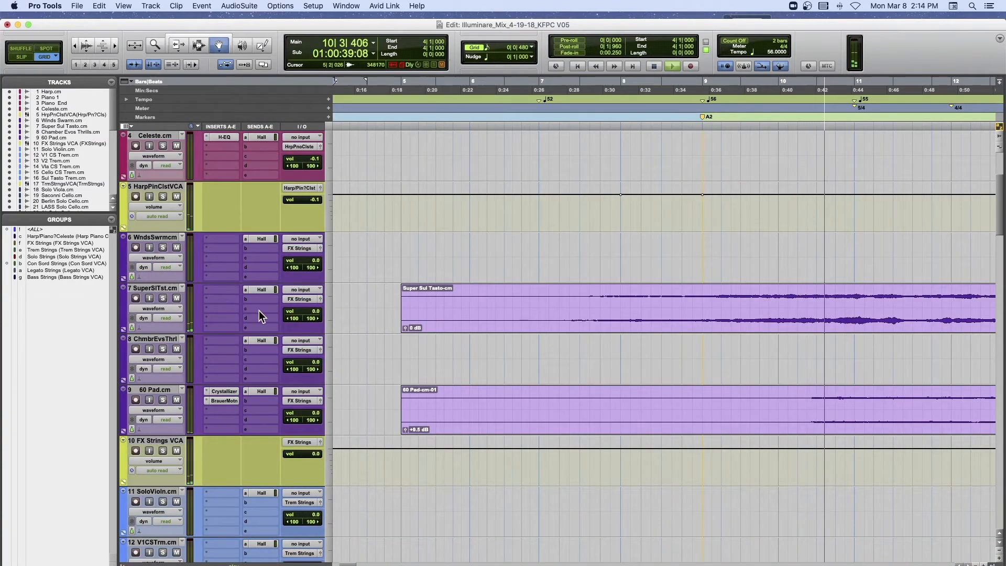
pyautogui.press('r')
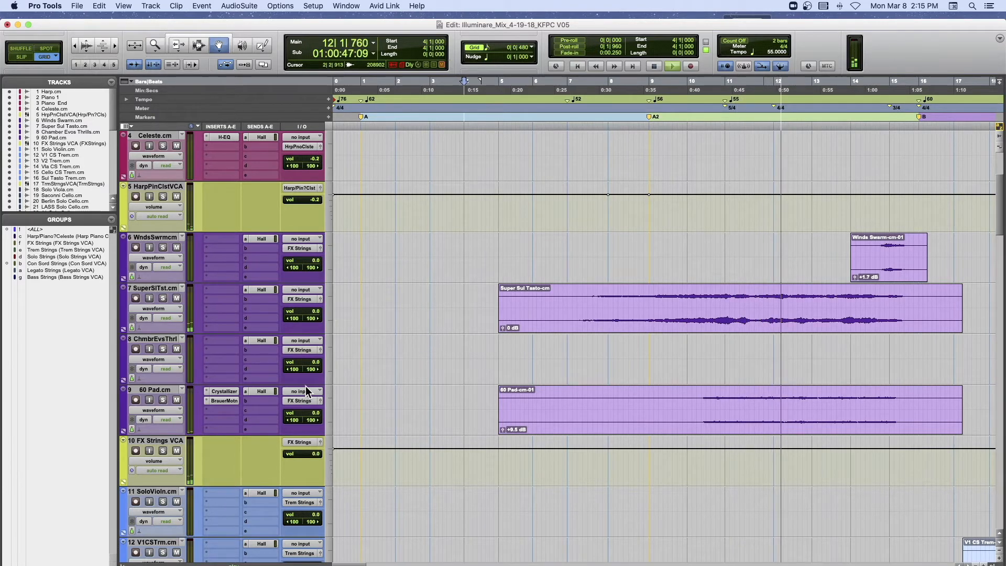
pyautogui.scroll(2, 218, 427)
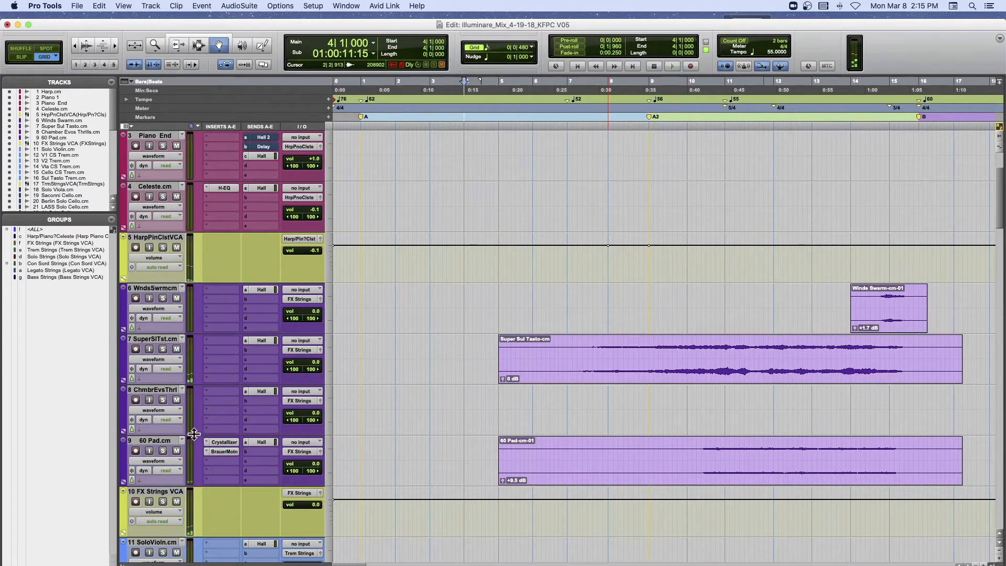
# Solo the FX Strings VCA, play its tracks from 7|3|480, and select the 60 Pad-cm-01 clip while listening.
pyautogui.click(164, 502)
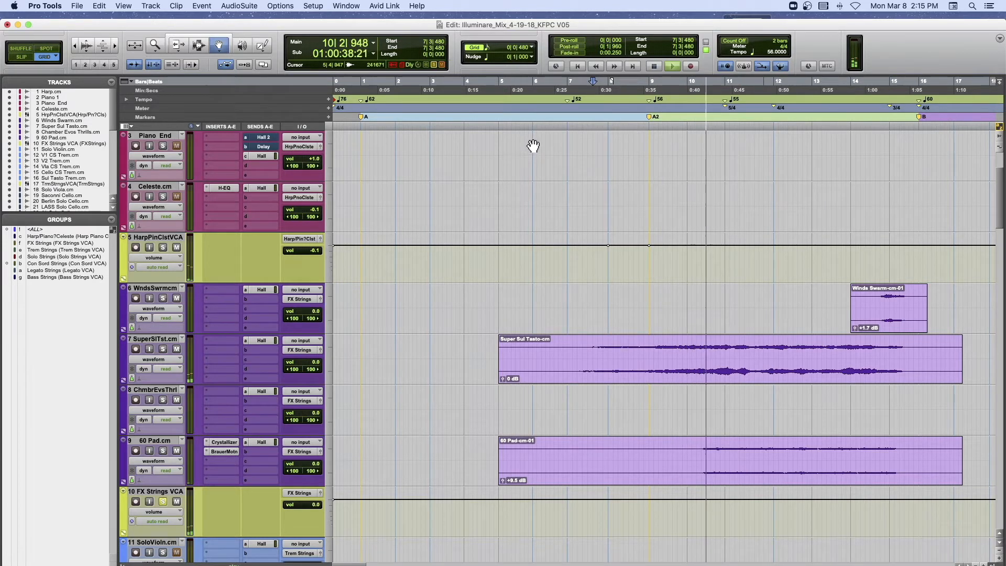
pyautogui.click(736, 459)
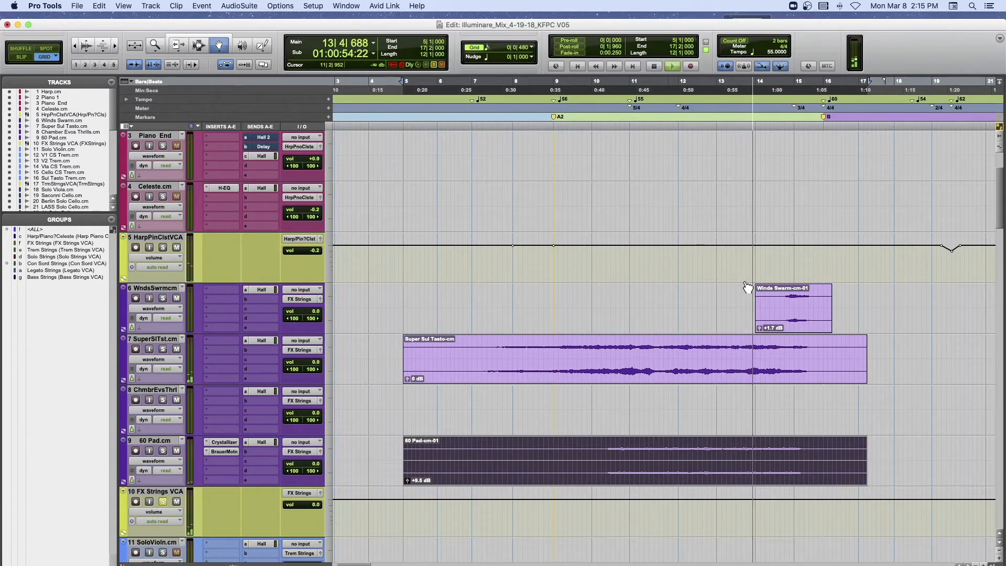
pyautogui.hscroll(1, 748, 287)
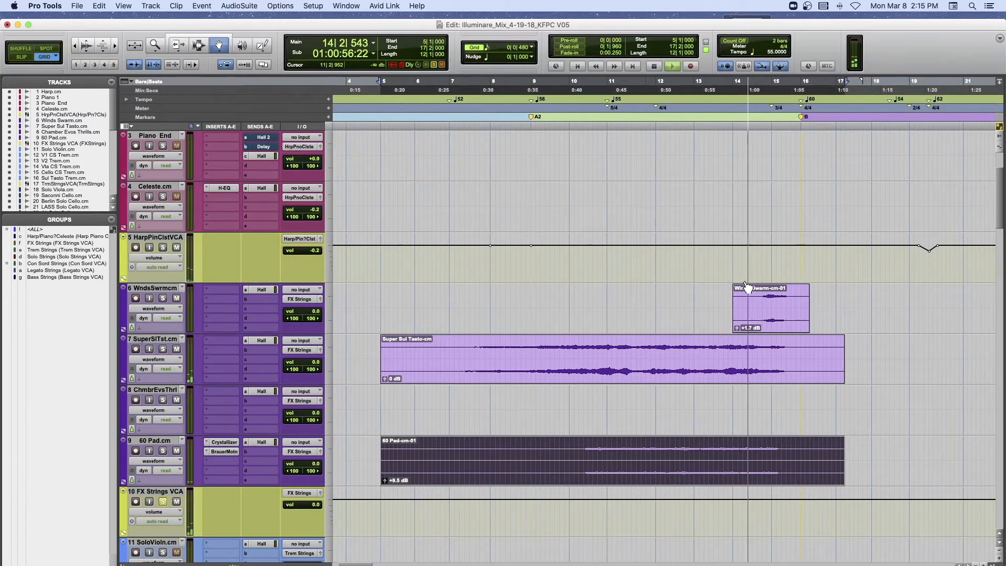
pyautogui.hscroll(3, 748, 287)
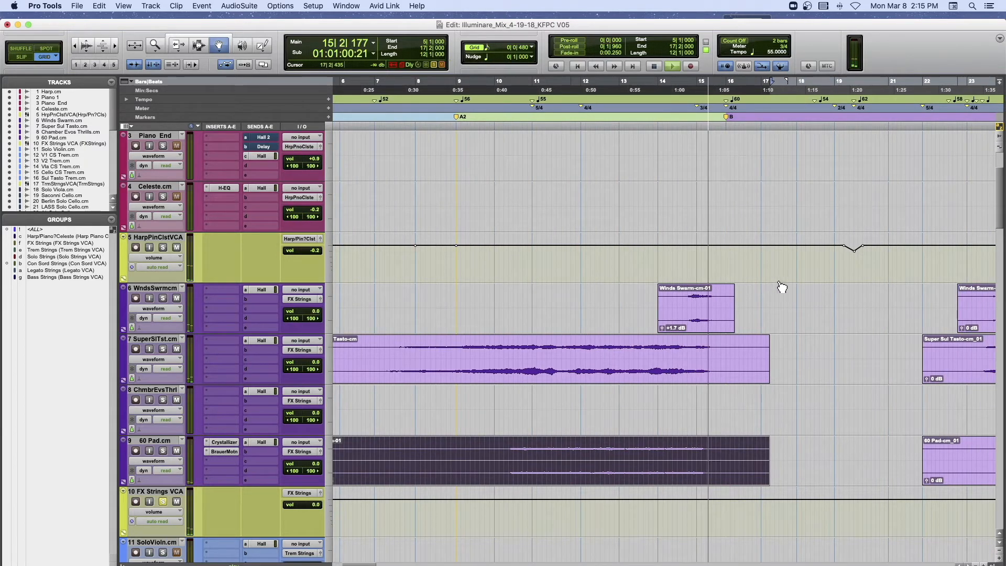
pyautogui.press('space')
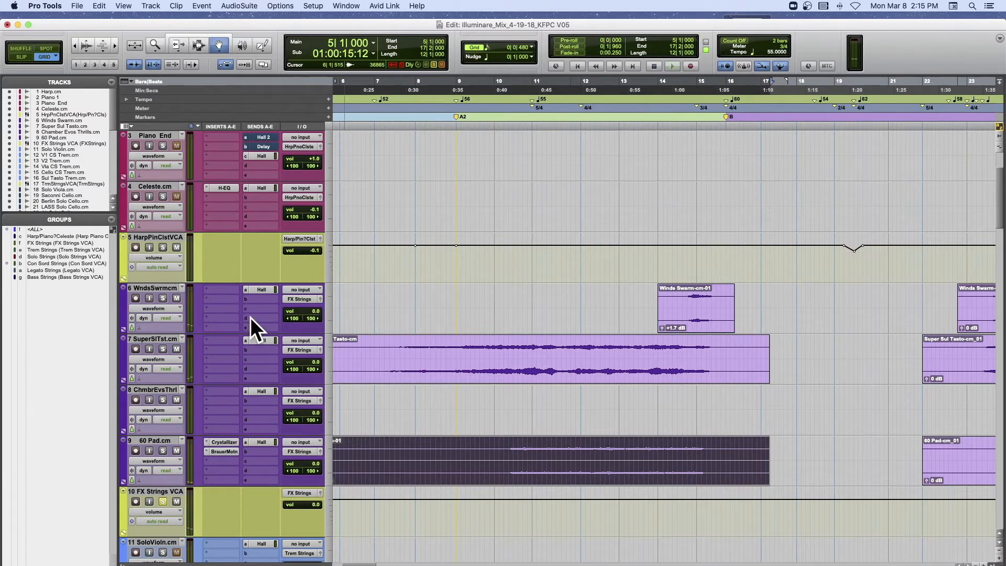
# Move the playback position to bar 22 and play the mix briefly from 22|1|000.
pyautogui.scroll(3, 165, 502)
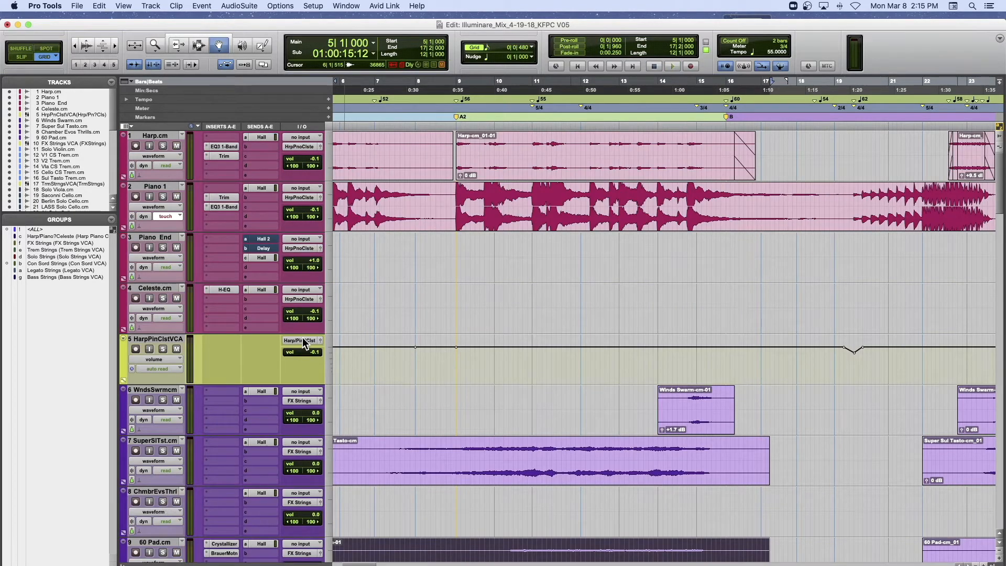
pyautogui.press('super+bracketleft')
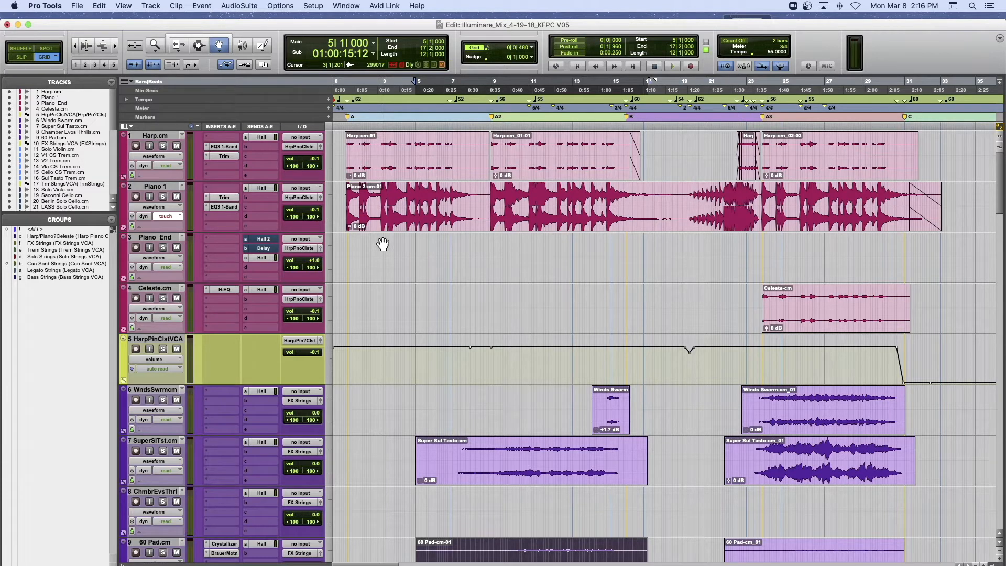
pyautogui.scroll(-2, 383, 244)
pyautogui.hscroll(3, 388, 248)
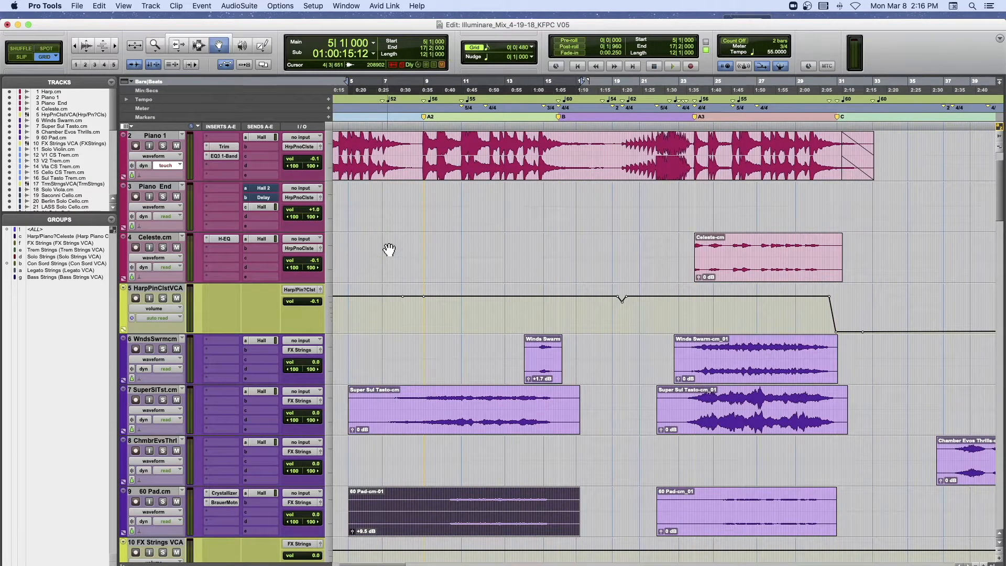
pyautogui.click(668, 120)
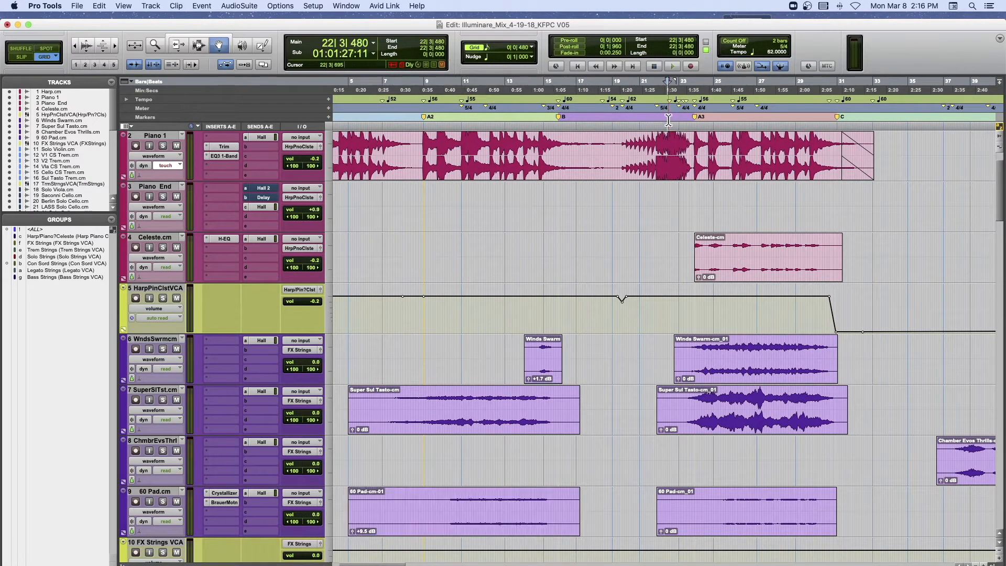
pyautogui.press('space')
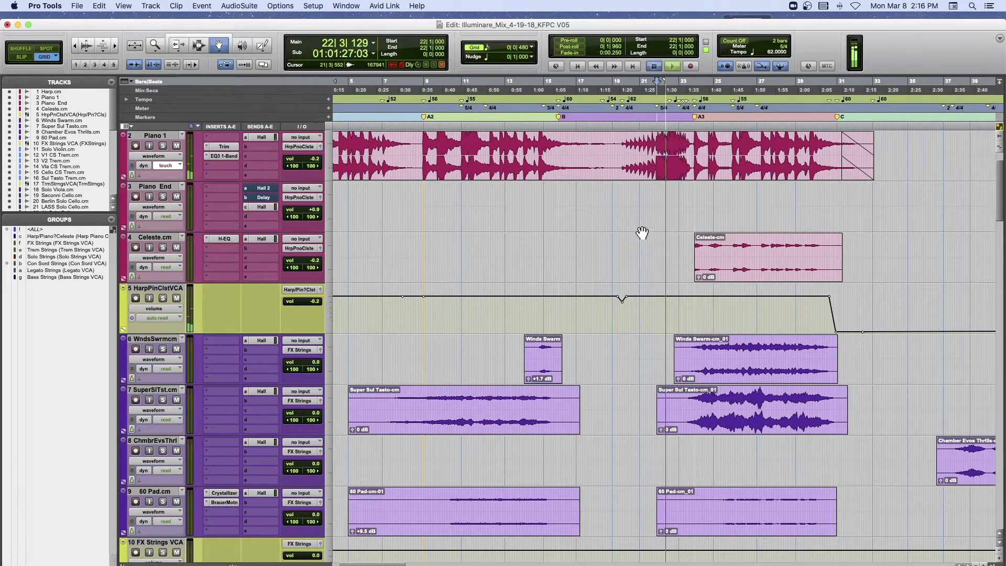
pyautogui.press('space')
# Play from 15|2|000 and solo the Trem Strings VCA to audition the tremolo strings through section B.
pyautogui.scroll(-9, 640, 246)
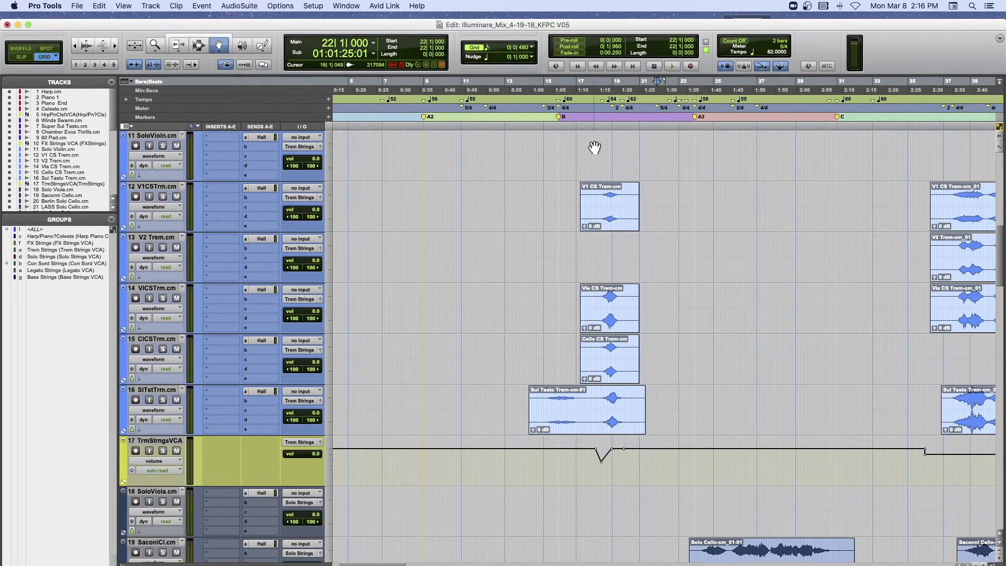
pyautogui.press('space')
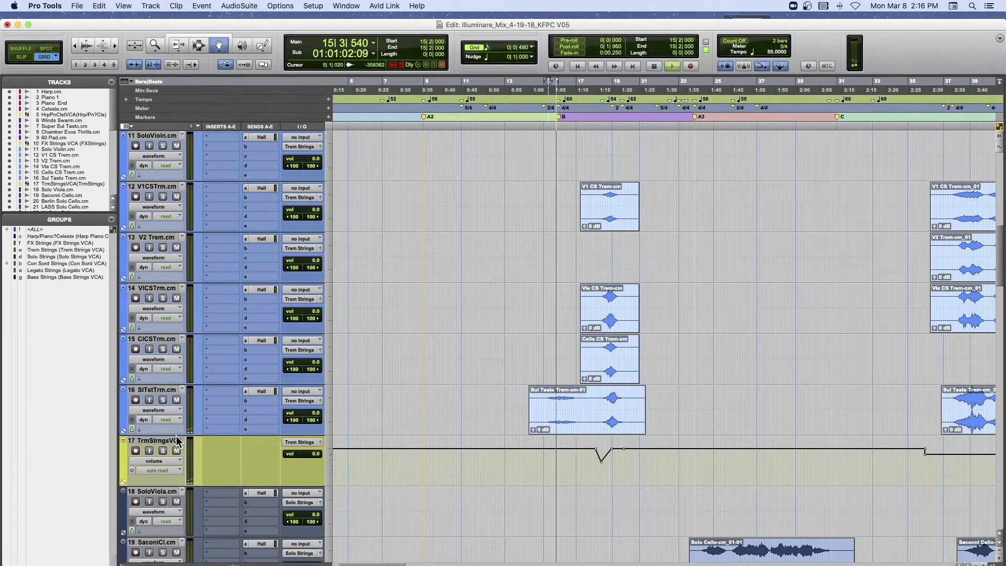
pyautogui.click(163, 450)
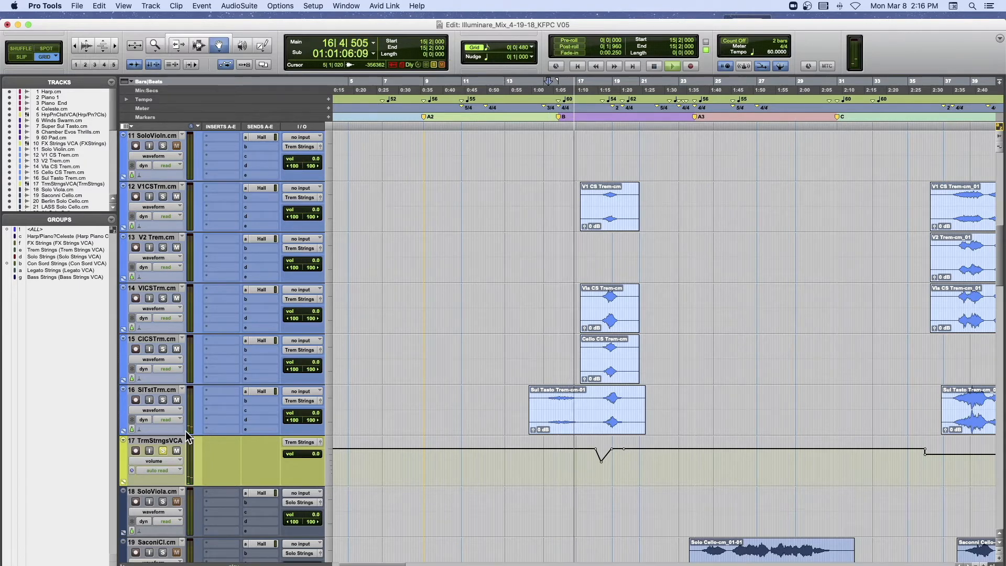
pyautogui.press('super+bracketright')
pyautogui.press('super+bracketright')
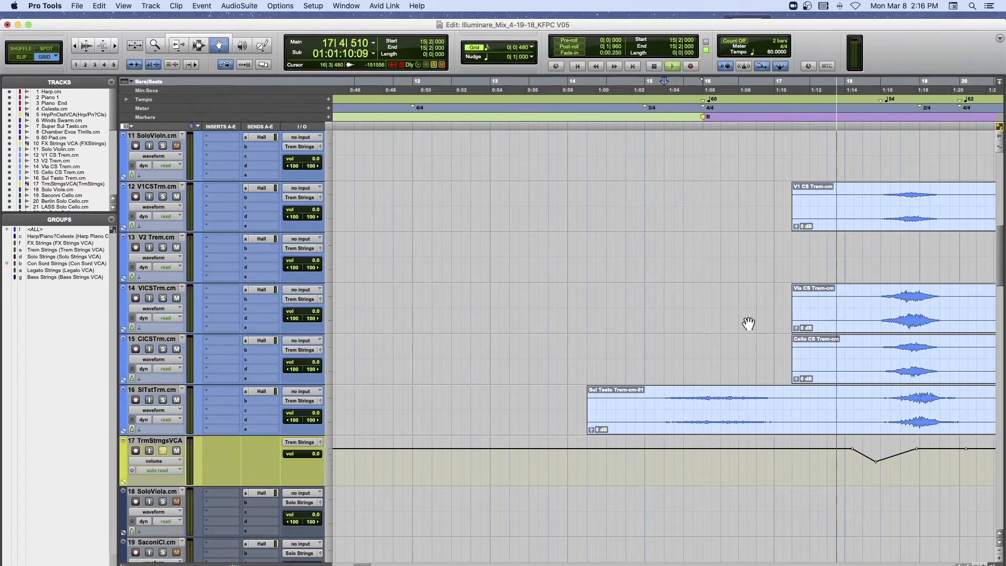
pyautogui.hscroll(10, 748, 324)
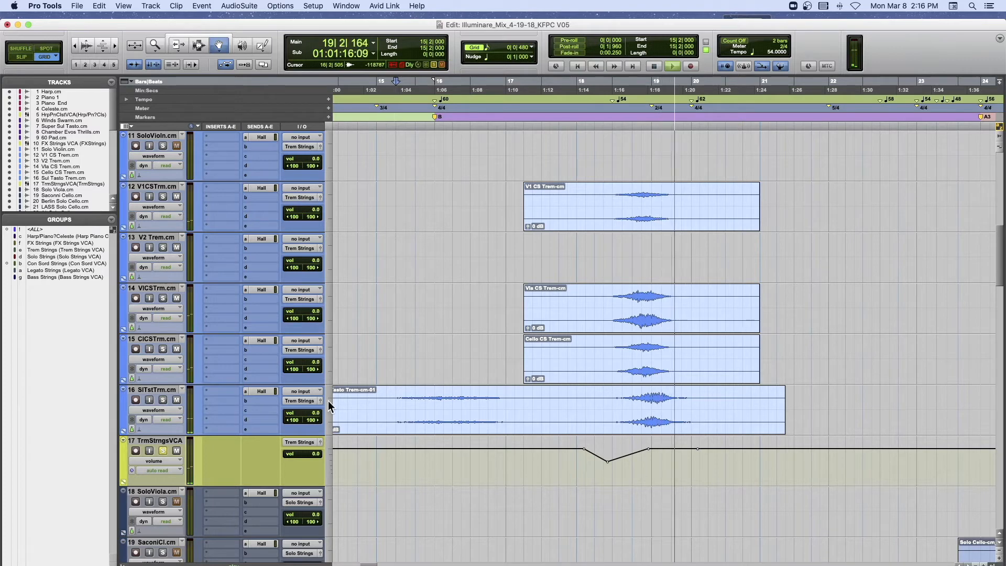
# Replay the mix from 15|2|000 with the Trem Strings VCA unsoloed, following the tremolo and Con Sord strings toward marker A3.
pyautogui.press('space')
pyautogui.press('space')
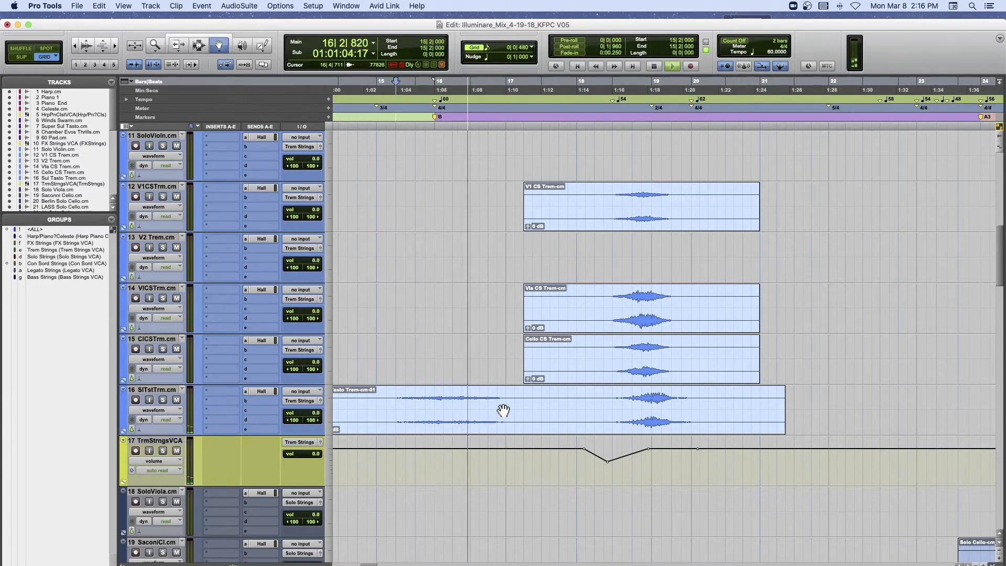
pyautogui.hscroll(3, 504, 411)
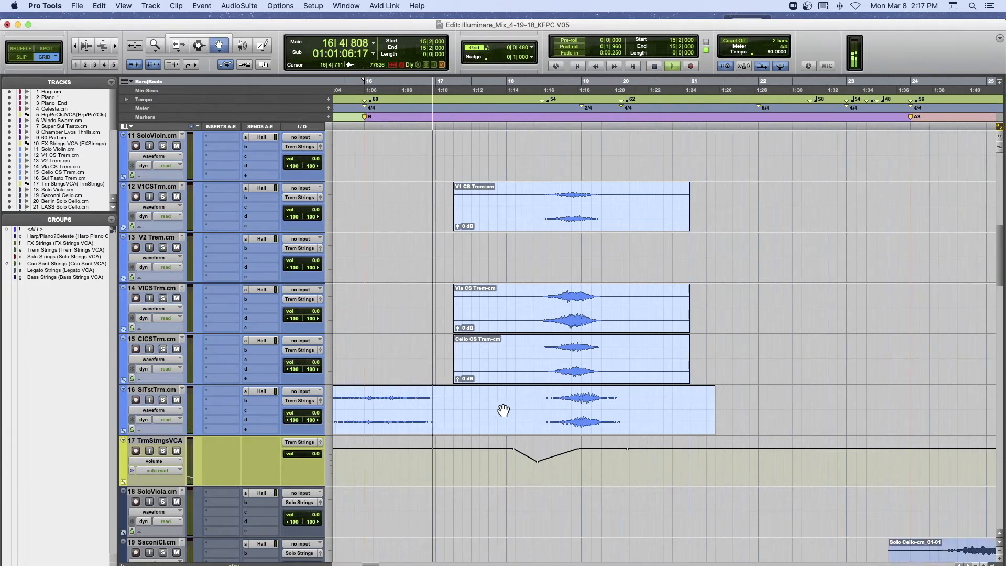
pyautogui.hscroll(2, 504, 411)
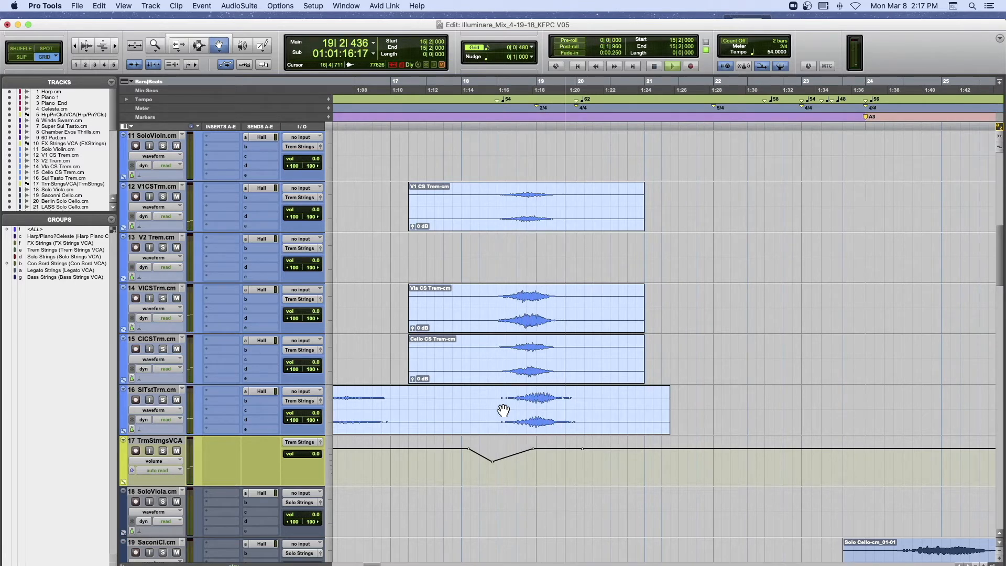
pyautogui.scroll(-10, 503, 410)
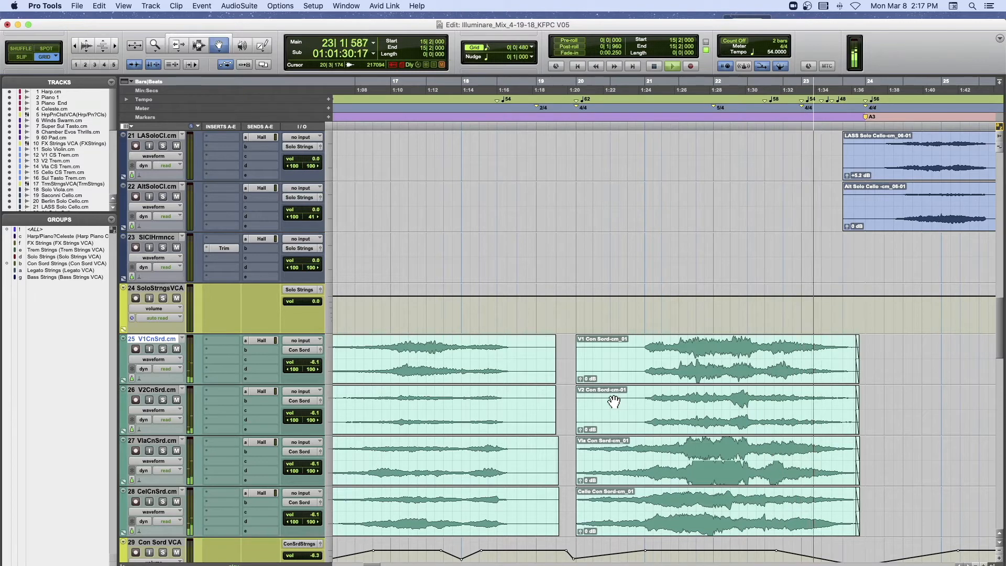
pyautogui.hscroll(5, 614, 401)
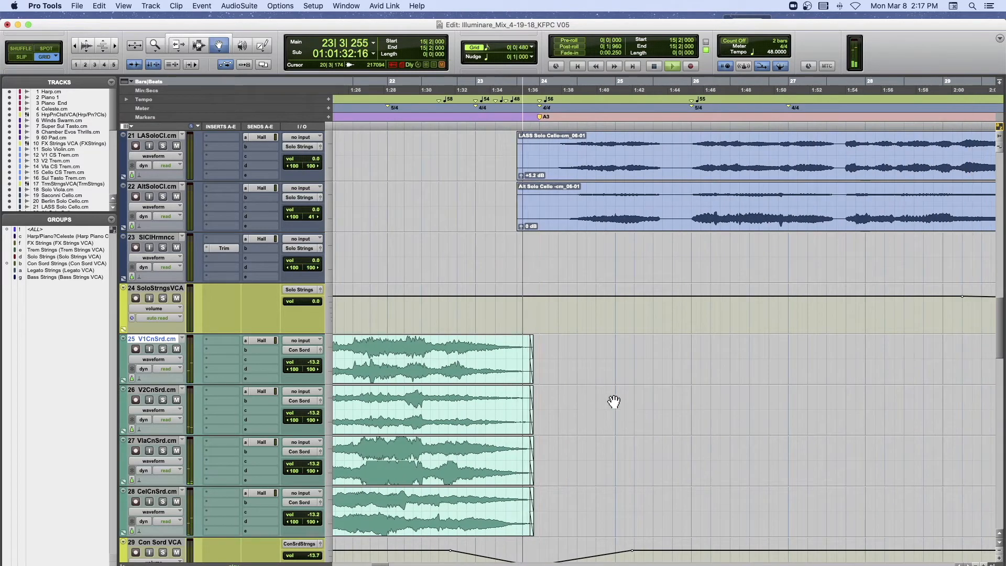
# Solo the Solo Strings VCA during playback, examine its cello tracks, and stop.
pyautogui.click(163, 298)
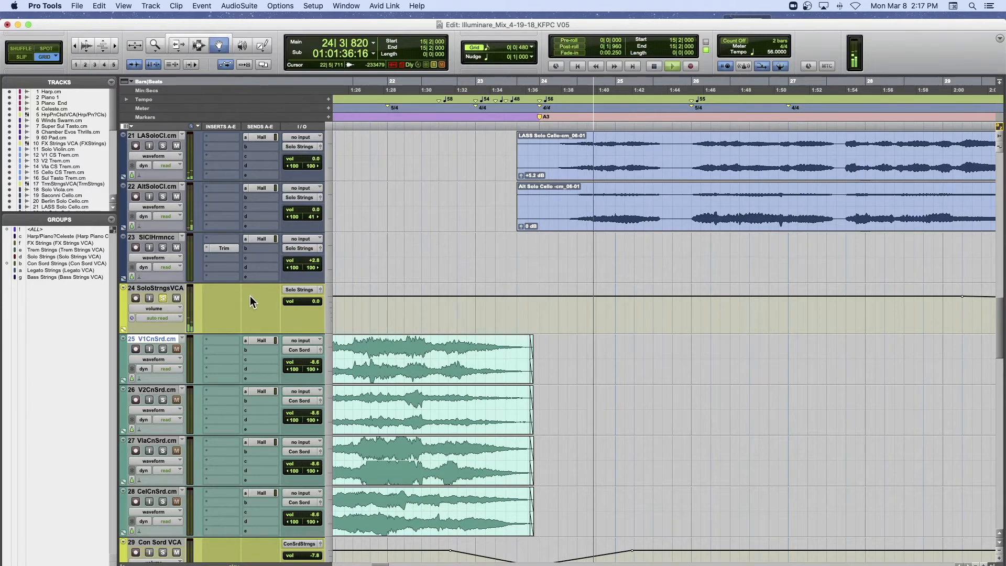
pyautogui.scroll(3, 467, 242)
pyautogui.scroll(1, 467, 242)
pyautogui.scroll(-3, 467, 242)
pyautogui.press('space')
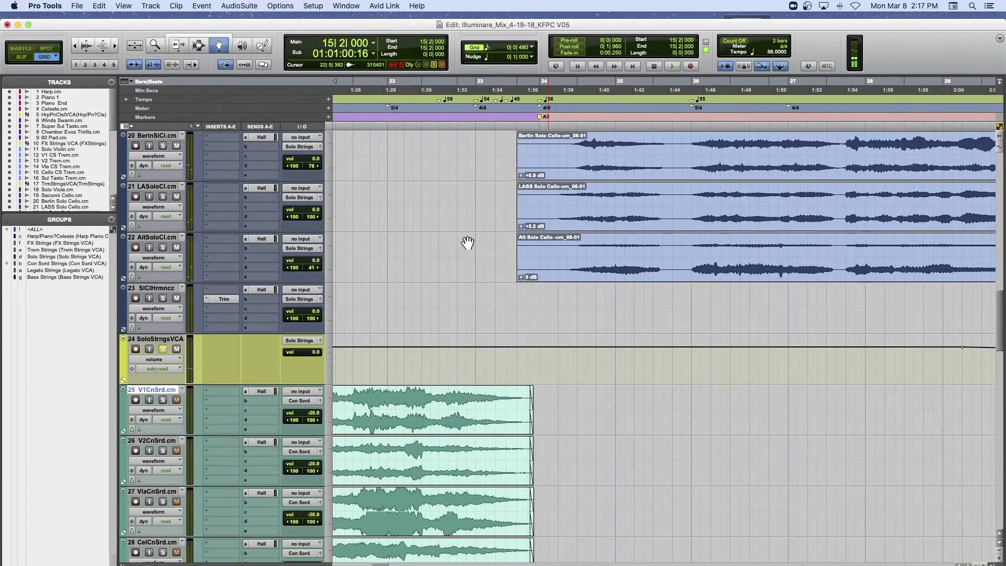
# Select the Saconni, Berlin, LASS and Alt solo cello clips near marker A3 one after another.
pyautogui.scroll(2, 468, 242)
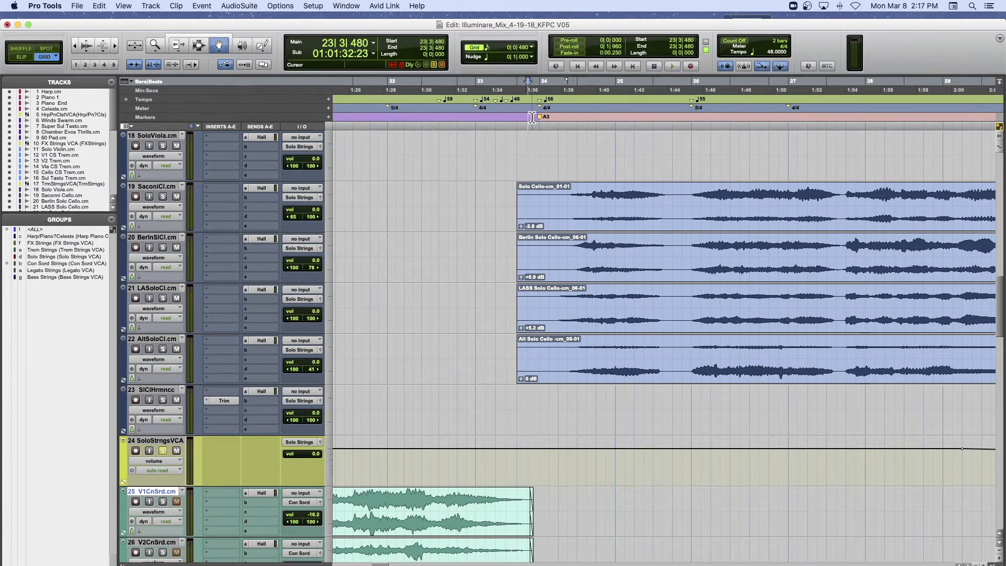
pyautogui.hscroll(-2, 532, 117)
pyautogui.click(592, 200)
pyautogui.click(581, 248)
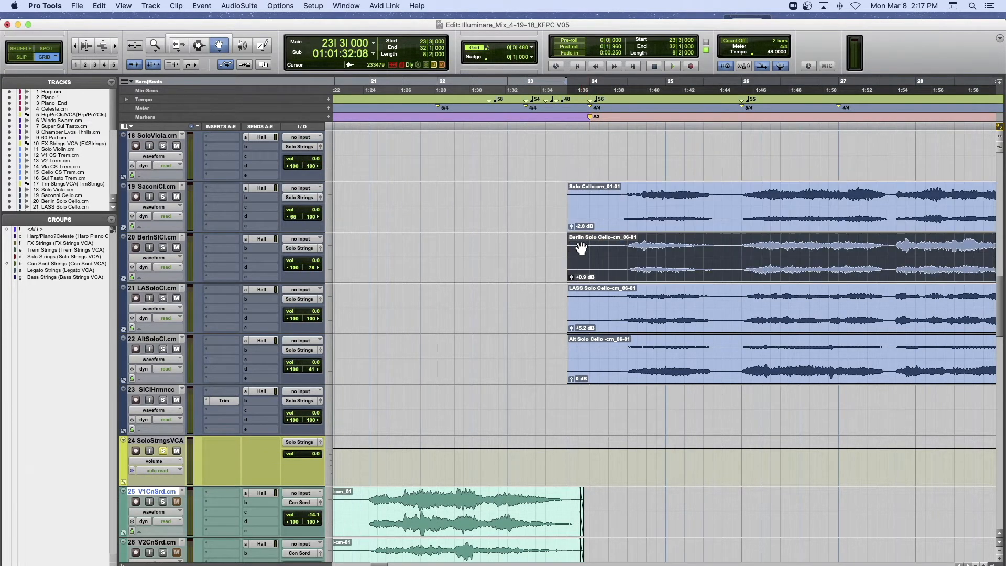
pyautogui.click(584, 305)
pyautogui.click(593, 366)
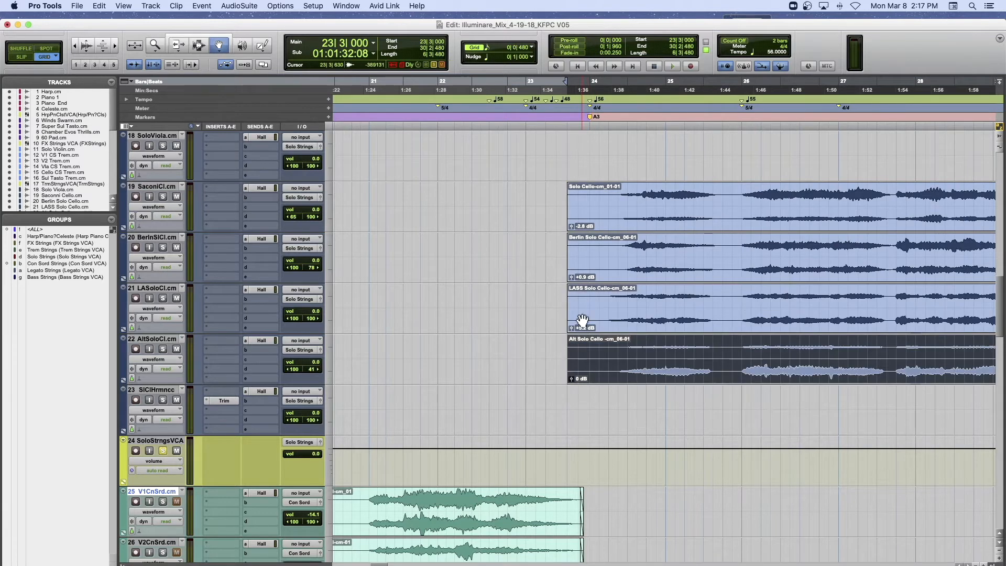
# Audition the Saconni cello track soloed from 24|2|000, then unsolo it.
pyautogui.click(605, 118)
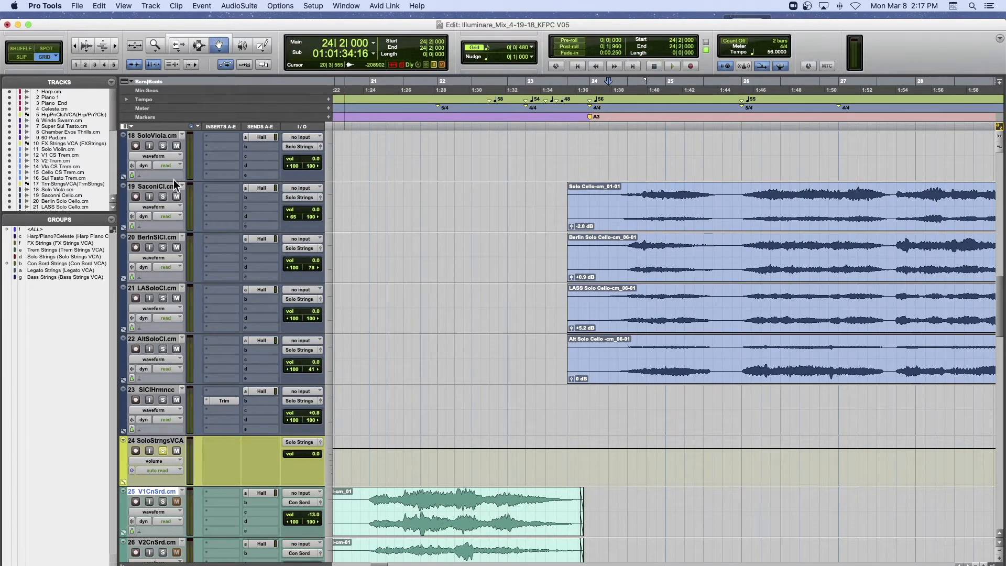
pyautogui.click(162, 196)
pyautogui.press('space')
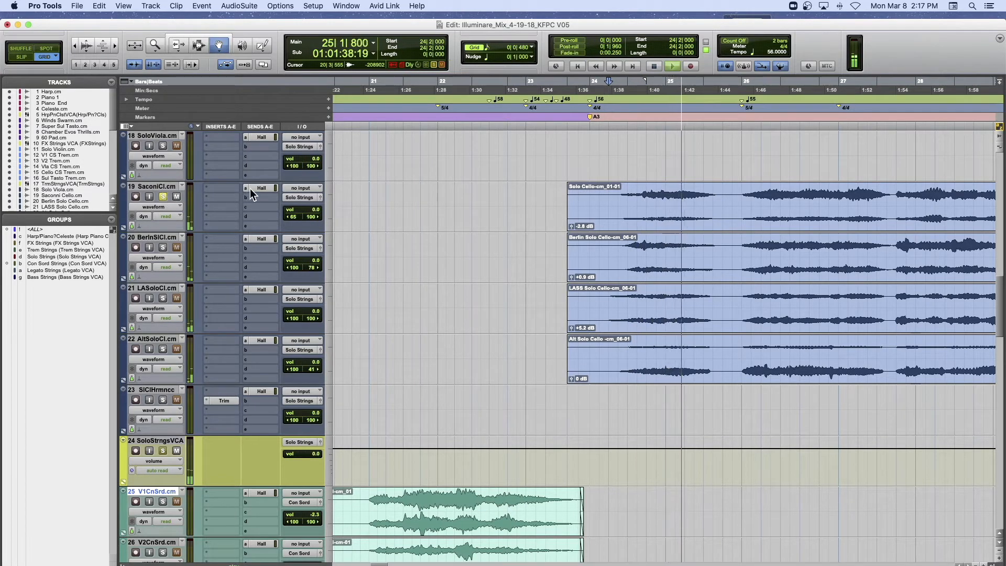
pyautogui.press('space')
pyautogui.click(163, 196)
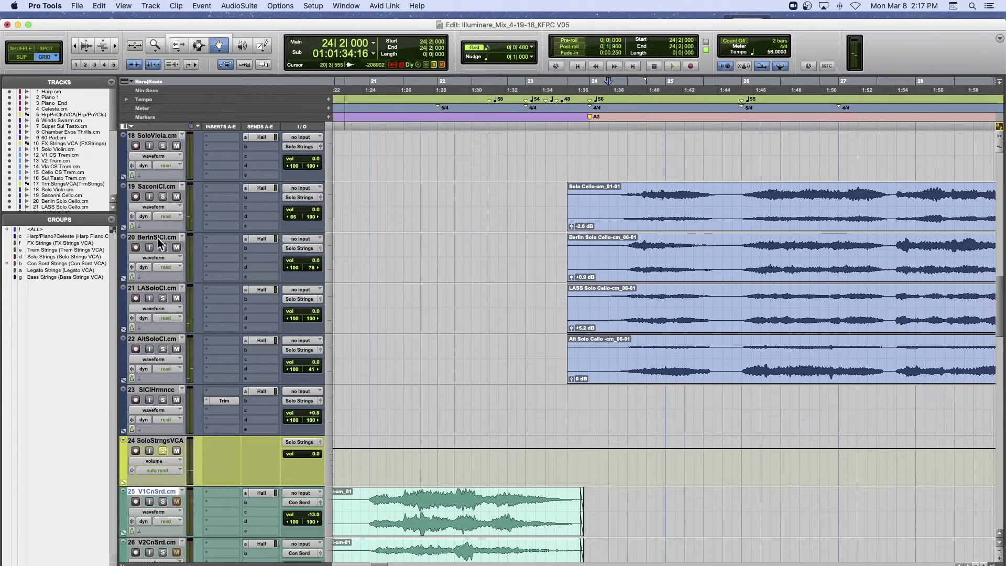
# Audition the Berlin and LASS solo cello tracks in turn from 24|2|000, soloing each one individually.
pyautogui.click(163, 247)
pyautogui.press('space')
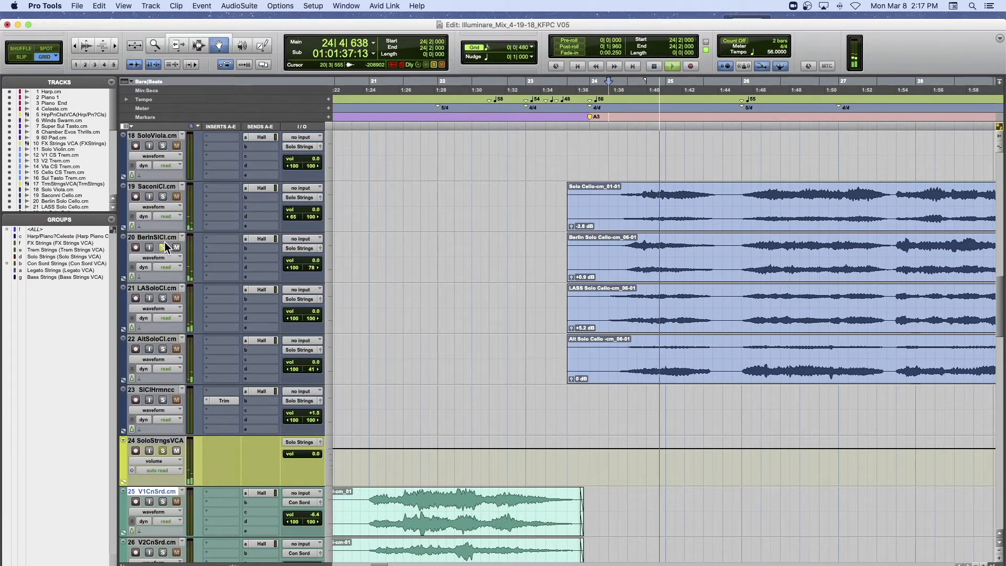
pyautogui.press('space')
pyautogui.click(163, 299)
pyautogui.press('space')
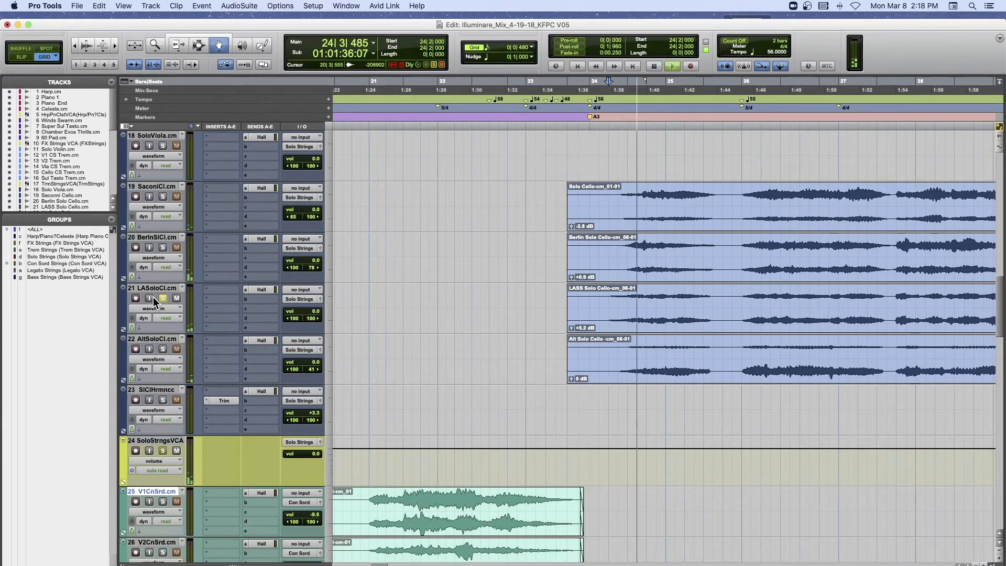
pyautogui.click(162, 298)
pyautogui.press('space')
# Audition the Alt Solo Cello track soloed from 24|2|000, then unsolo it.
pyautogui.click(163, 349)
pyautogui.press('space')
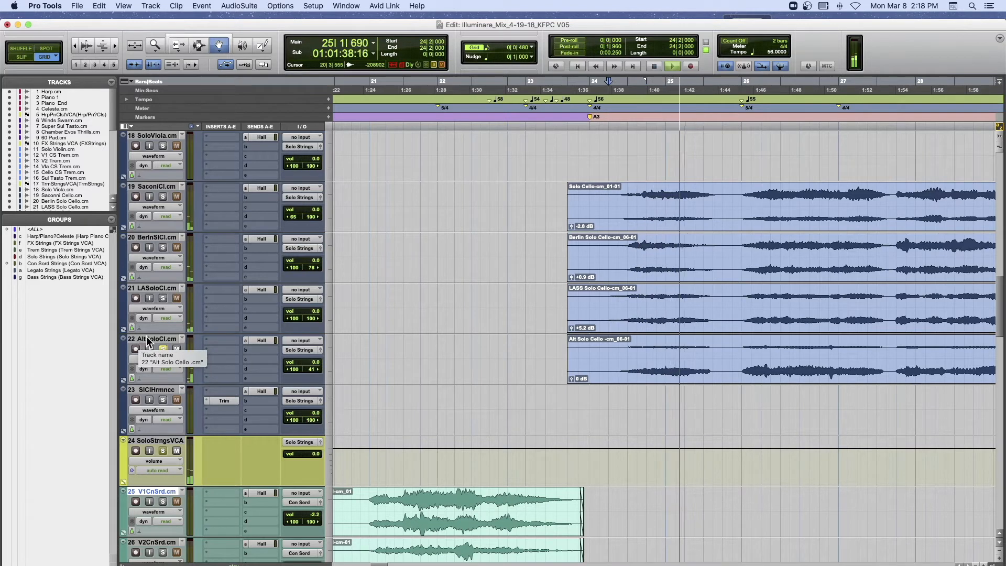
pyautogui.press('space')
pyautogui.click(163, 348)
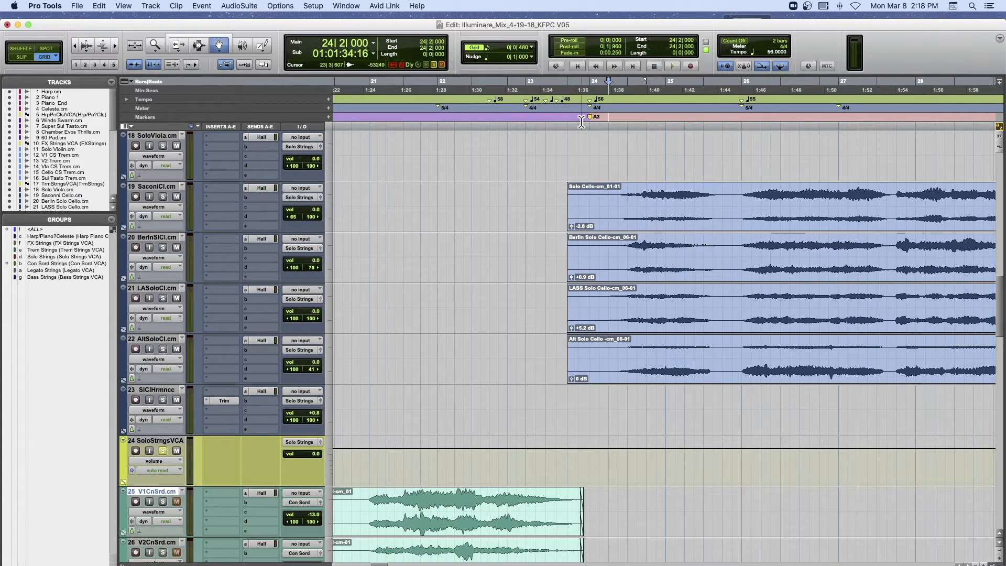
# Play all solo cellos together from 24|2|000 with a wider timeline view, then unsolo the Solo Strings VCA.
pyautogui.press('space')
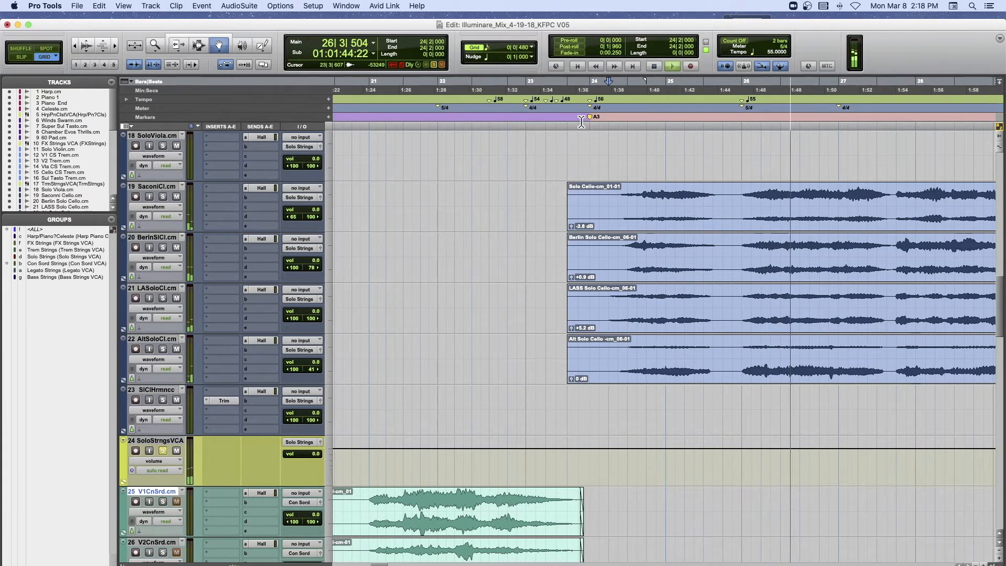
pyautogui.press('r')
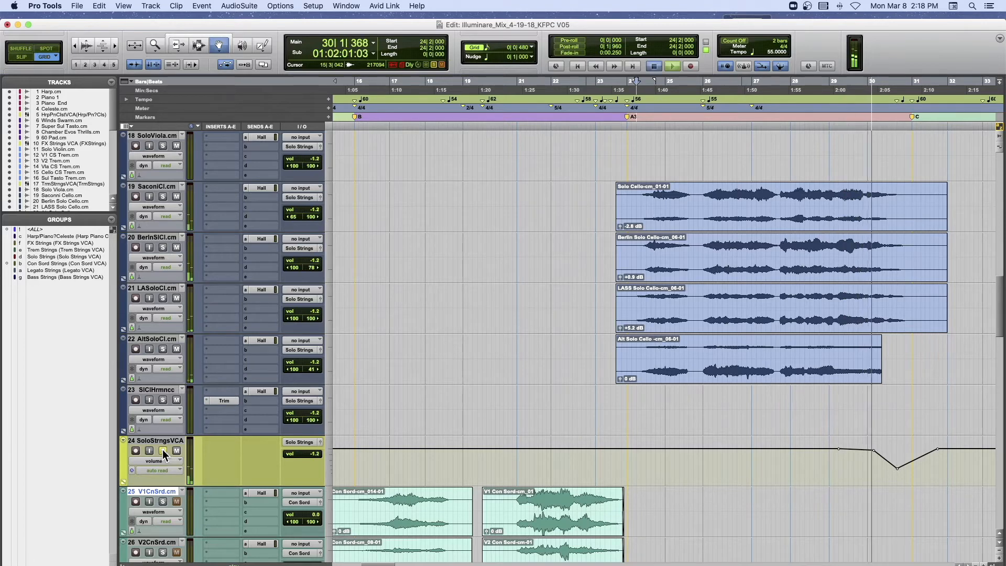
pyautogui.press('space')
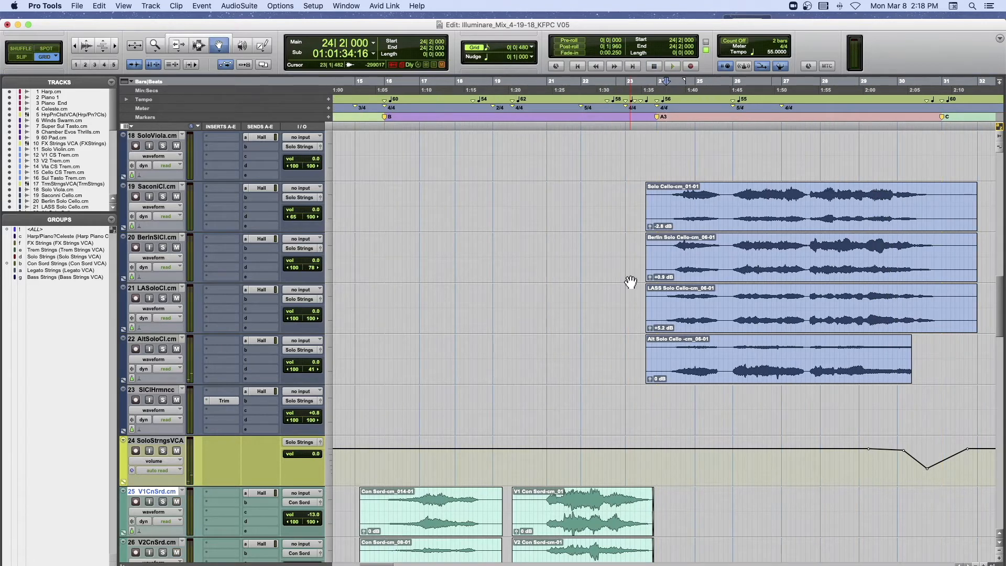
# Shrink all track heights to show the whole session and play the full mix from 24|2|000.
pyautogui.hotkey('ctrl', 'alt', 'Down')
pyautogui.hotkey('ctrl', 'alt', 'Down')
pyautogui.press('space')
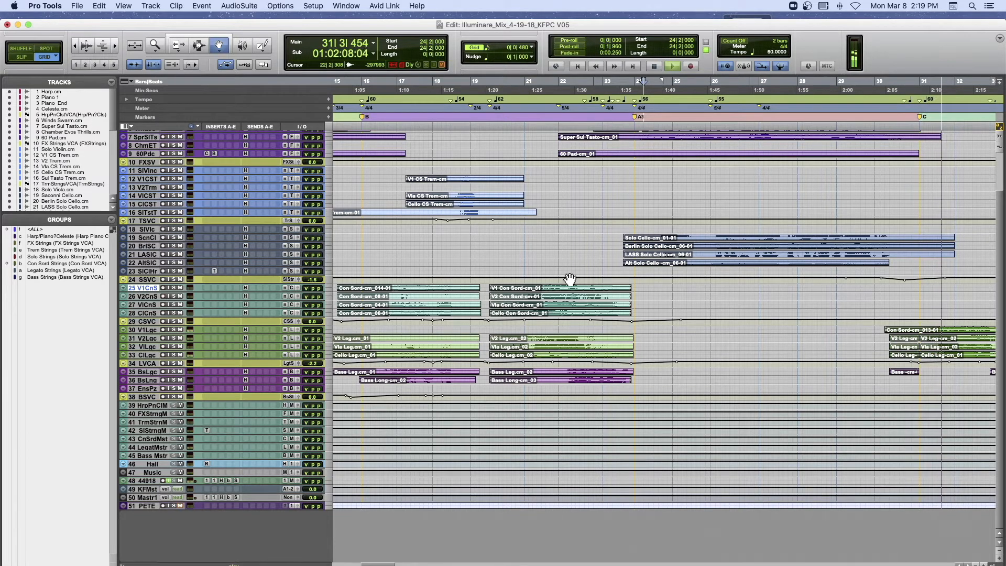
pyautogui.press('space')
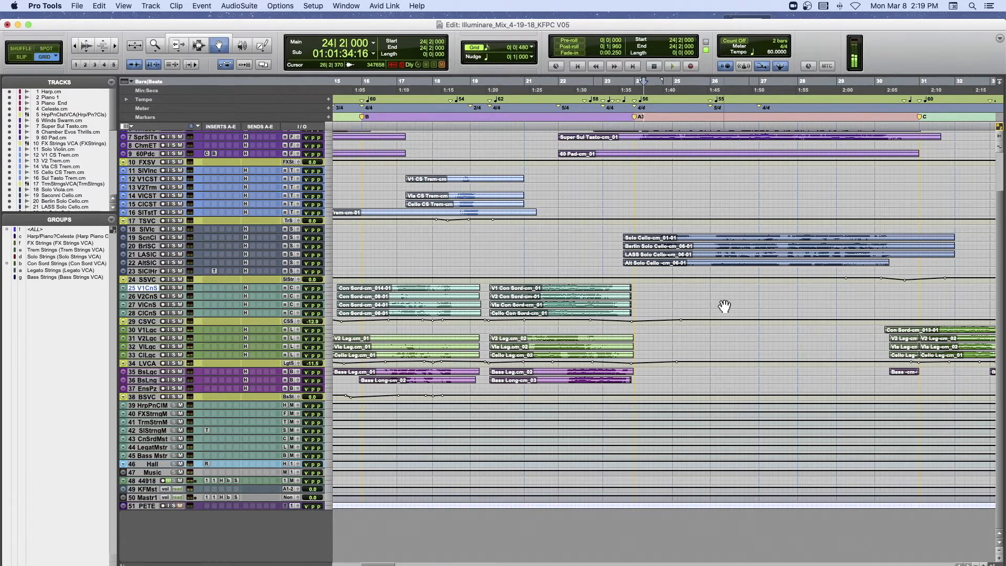
# Examine the arrangement of all tracks from section A3 through section C to marker D.
pyautogui.scroll(3, 724, 306)
pyautogui.hscroll(3, 724, 306)
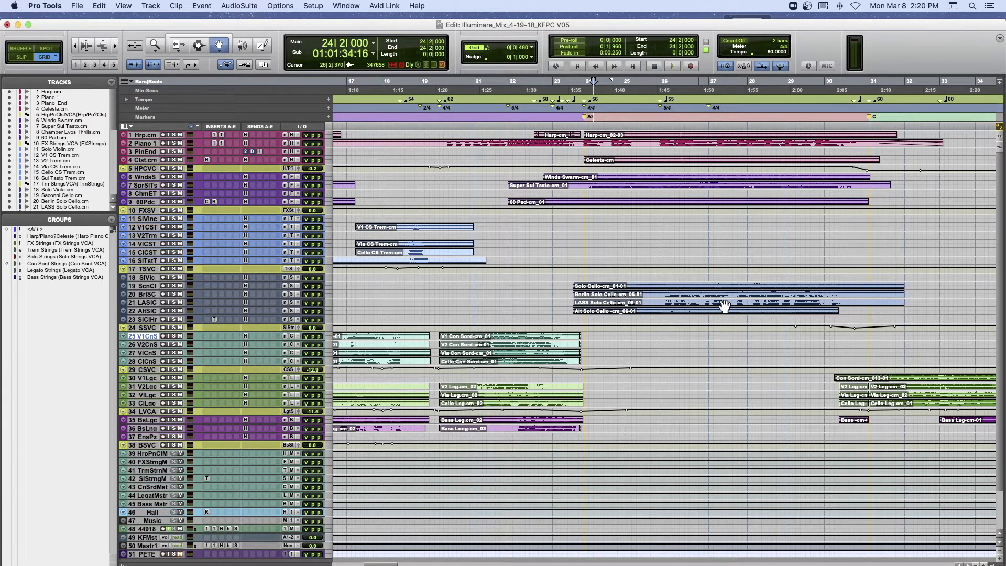
pyautogui.scroll(-3, 725, 306)
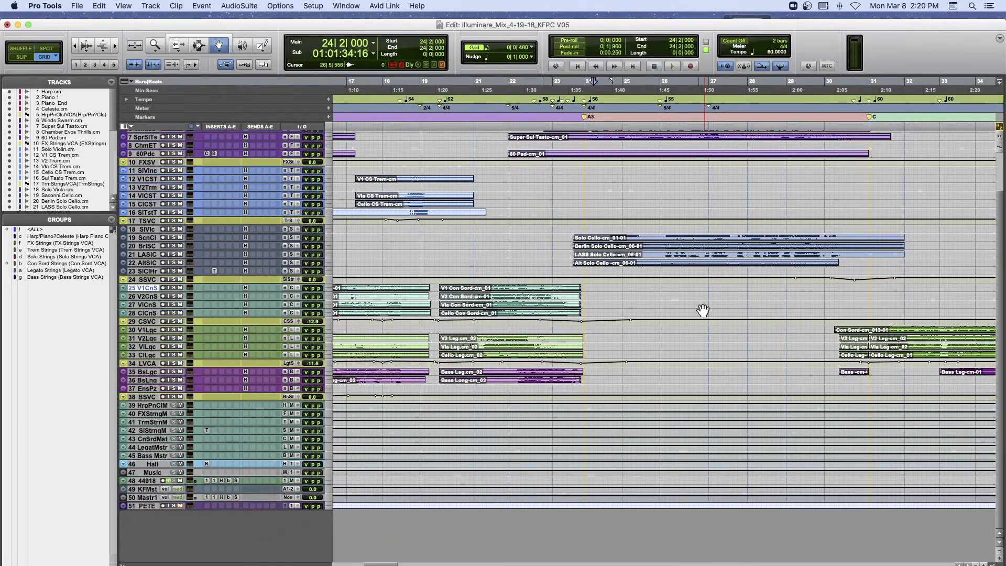
pyautogui.hscroll(10, 718, 308)
pyautogui.scroll(3, 703, 310)
pyautogui.hscroll(1, 703, 310)
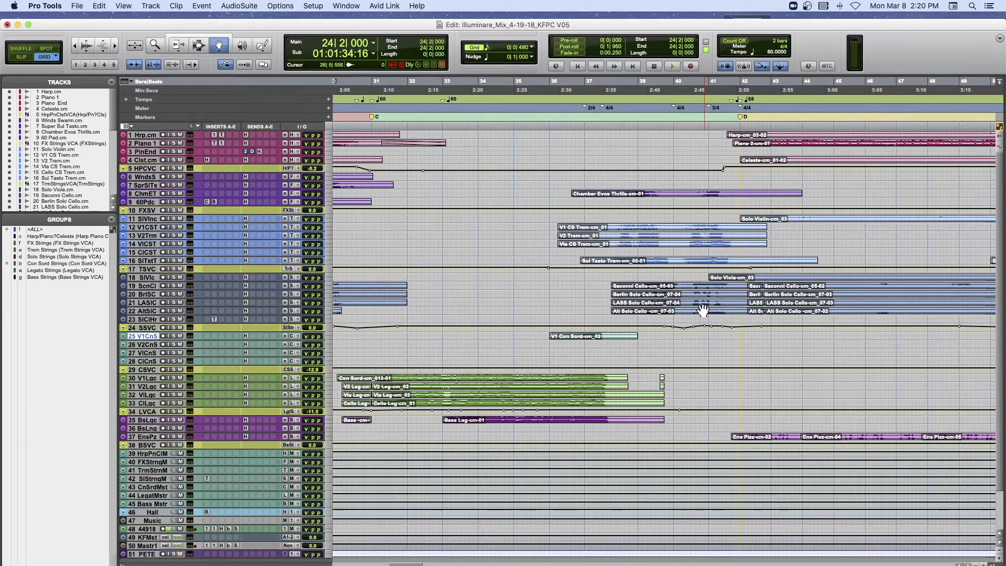
# Go back through the arrangement to the start of the session and activate the Smart Tool.
pyautogui.hscroll(-8, 702, 310)
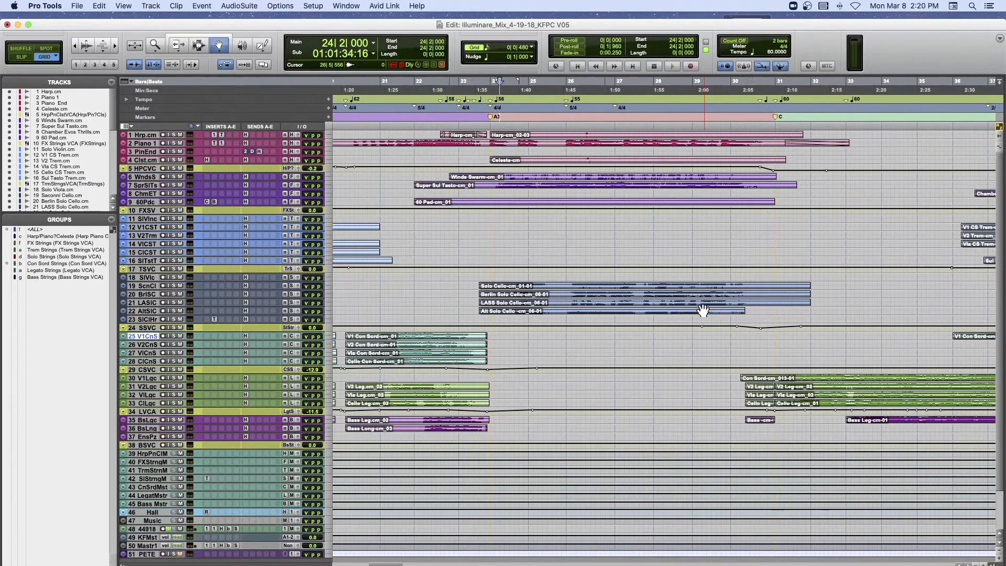
pyautogui.hscroll(-15, 703, 310)
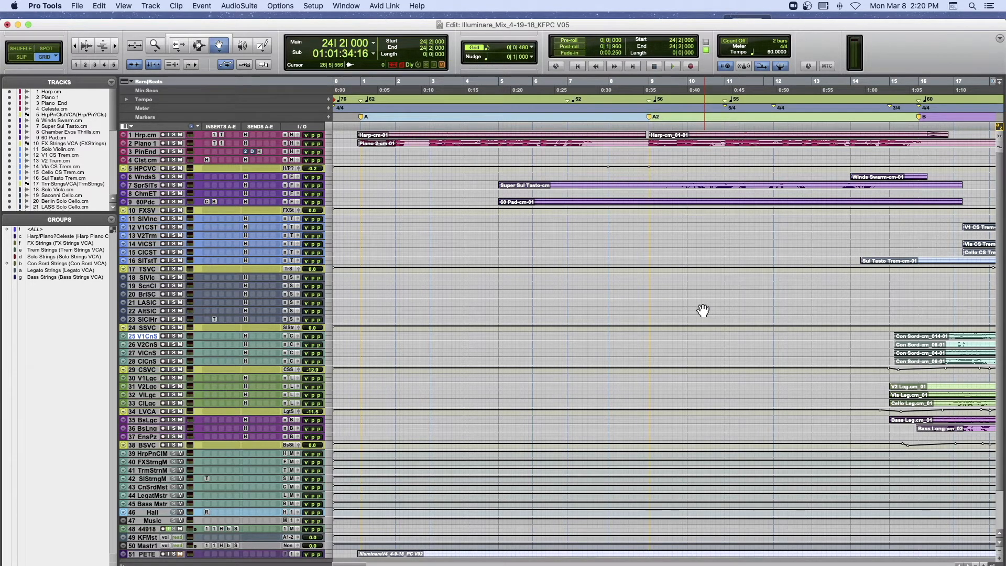
pyautogui.press('super+7')
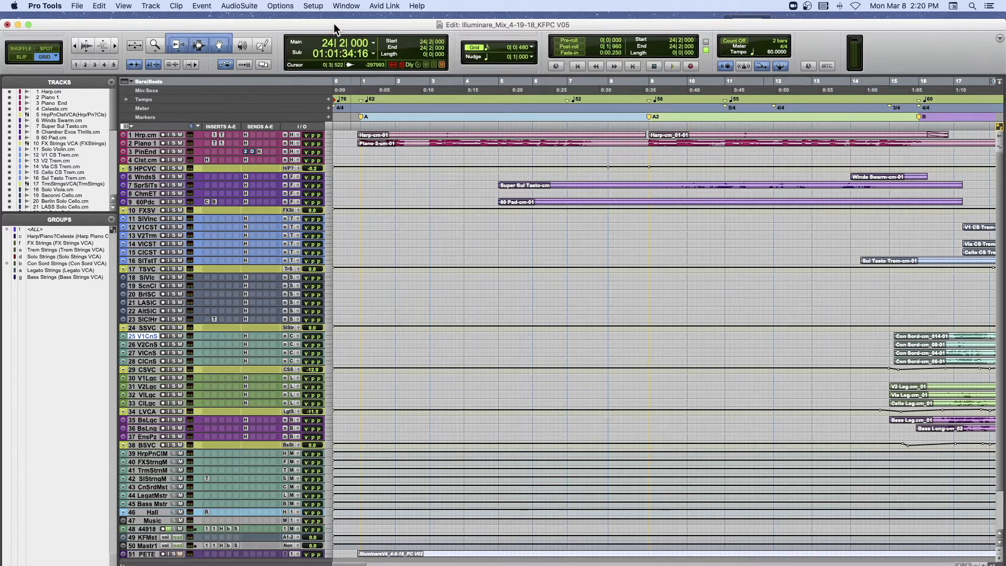
# Return the playback position to the session start and close the Illuminare mix session without saving changes.
pyautogui.press('super+shift+w')
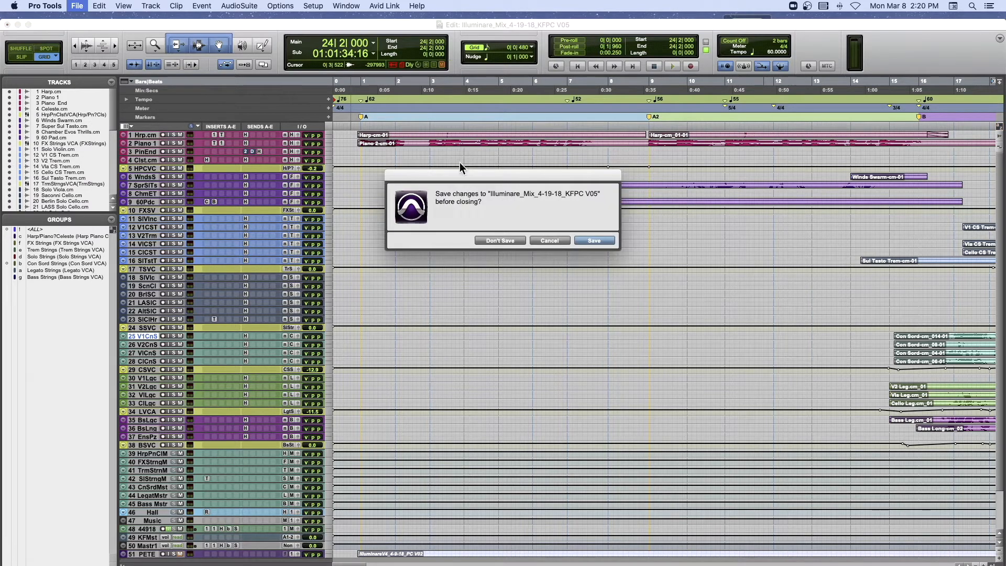
pyautogui.click(549, 240)
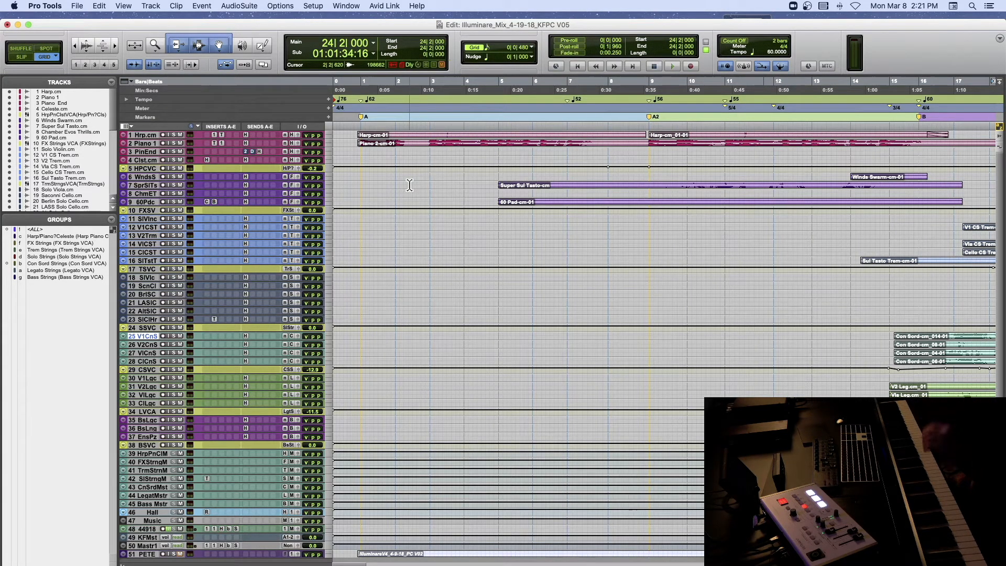
pyautogui.press('Return')
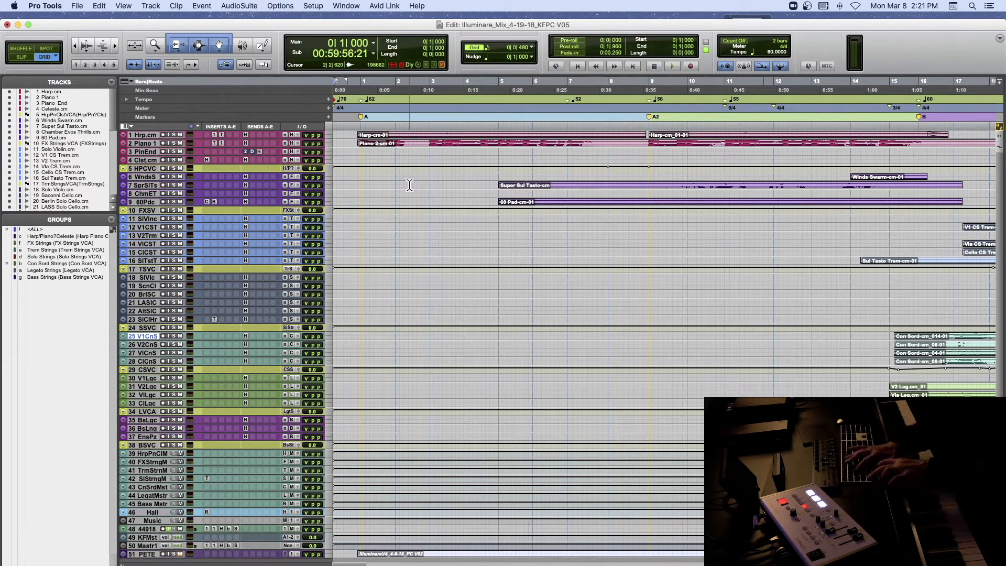
pyautogui.press('super+shift+w')
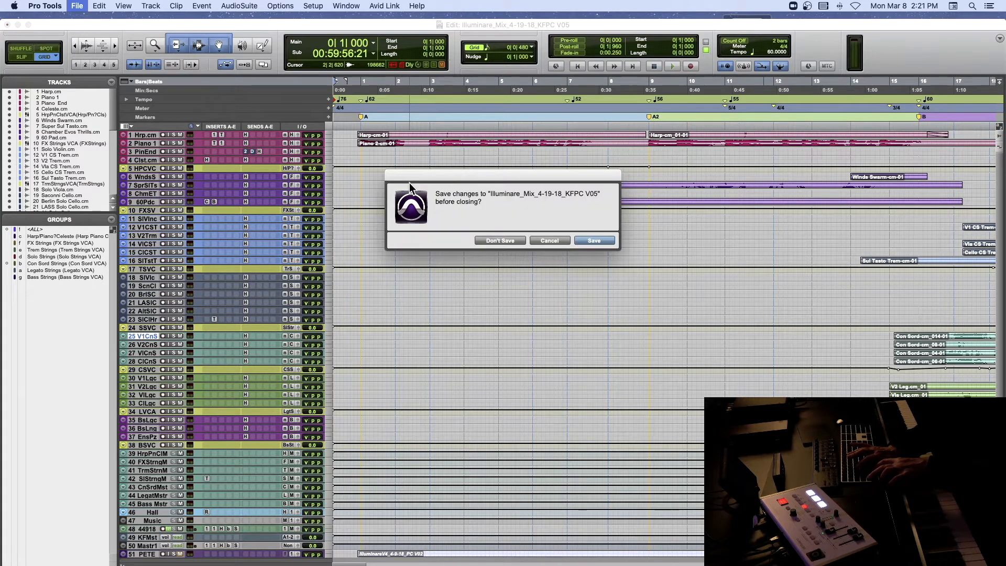
pyautogui.click(506, 241)
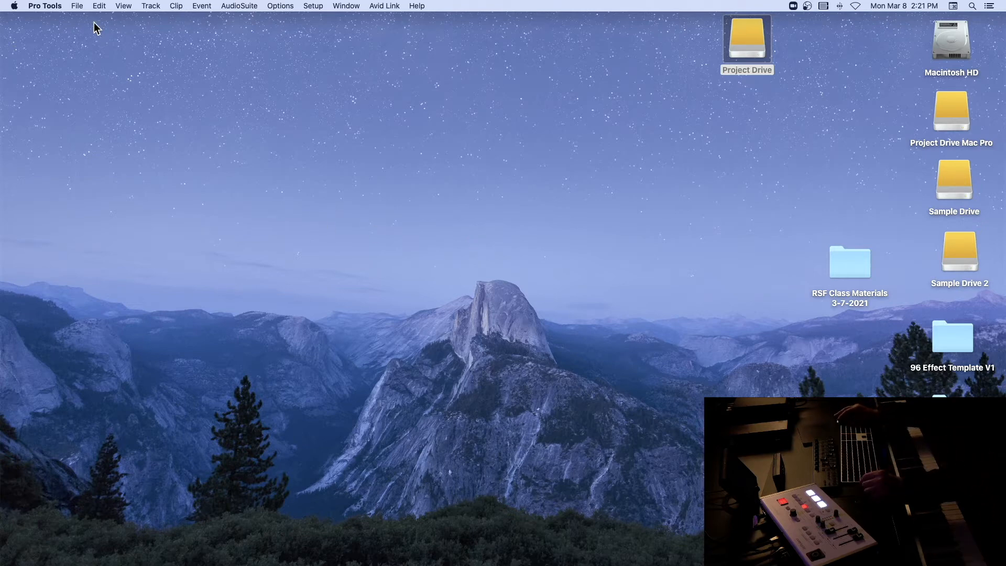
# Open the recent session AMIClass5_3-8-21_PC.
pyautogui.click(78, 6)
pyautogui.moveTo(88, 52)
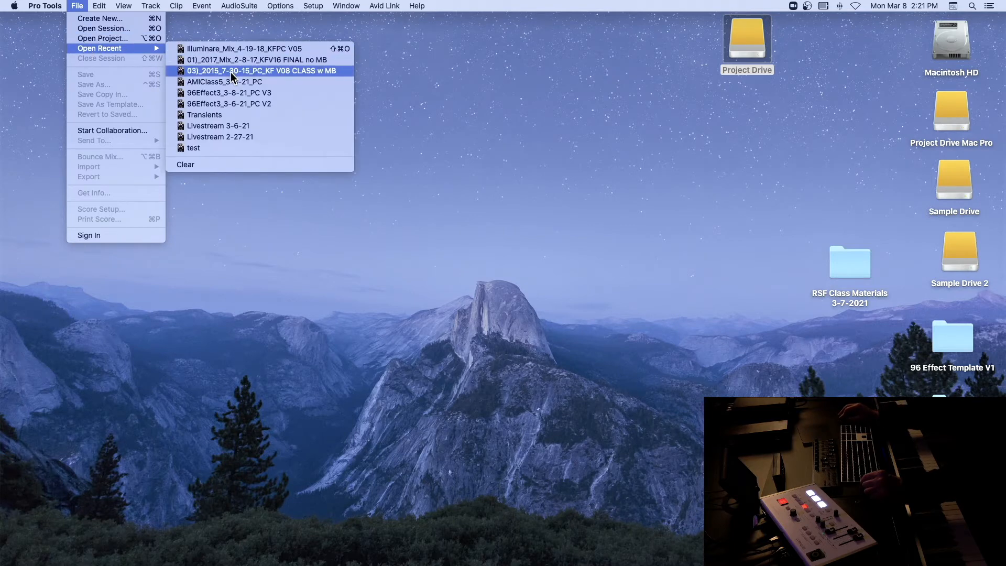
pyautogui.click(234, 81)
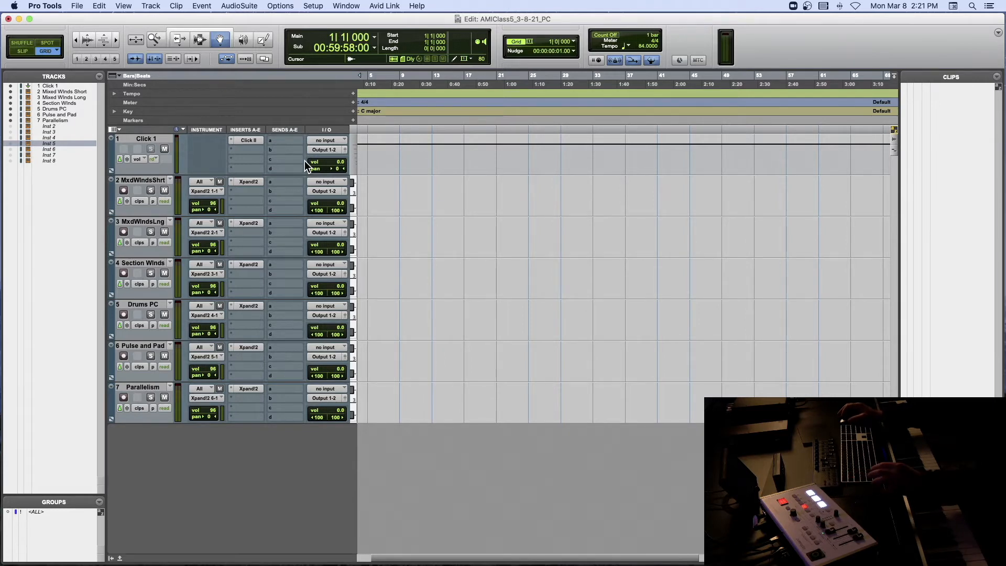
# Zoom the timeline in to the first two bars and reposition the Edit window on the desktop.
pyautogui.press('super+bracketright')
pyautogui.press('super+bracketright')
pyautogui.press('super+bracketright')
pyautogui.press('super+bracketright')
pyautogui.press('super+bracketright')
pyautogui.press('super+bracketright')
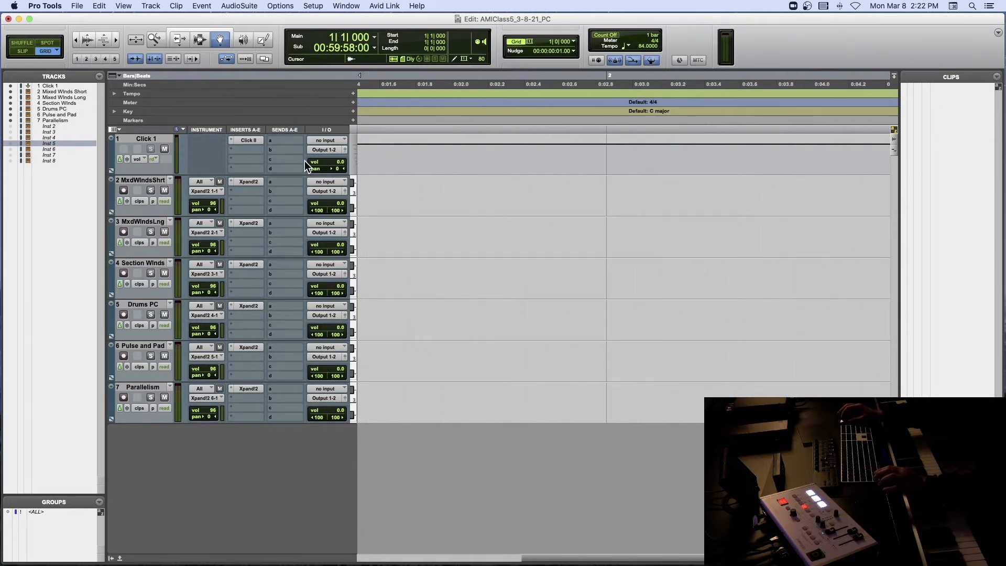
pyautogui.scroll(-5, 304, 162)
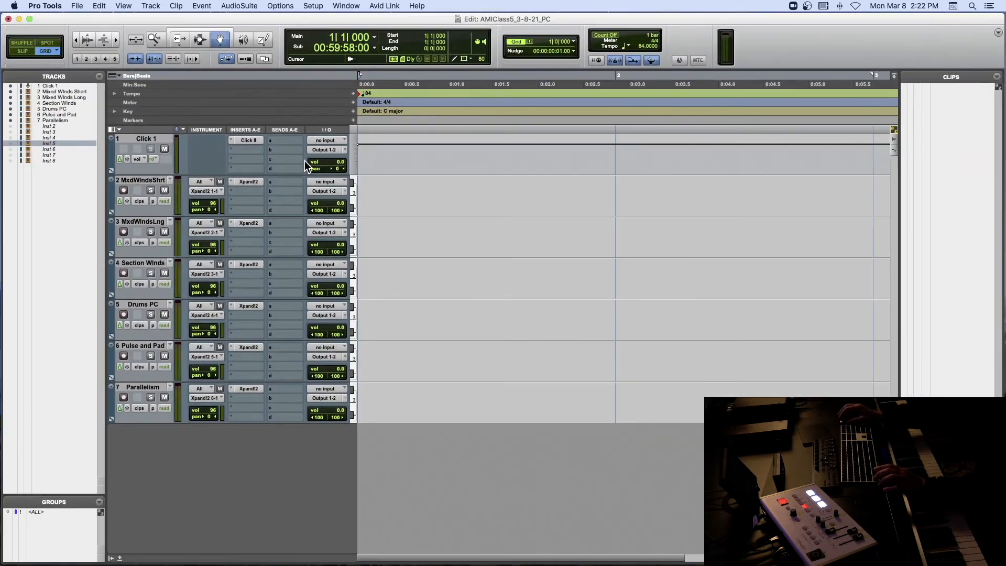
pyautogui.moveTo(269, 19); pyautogui.dragTo(444, 74)
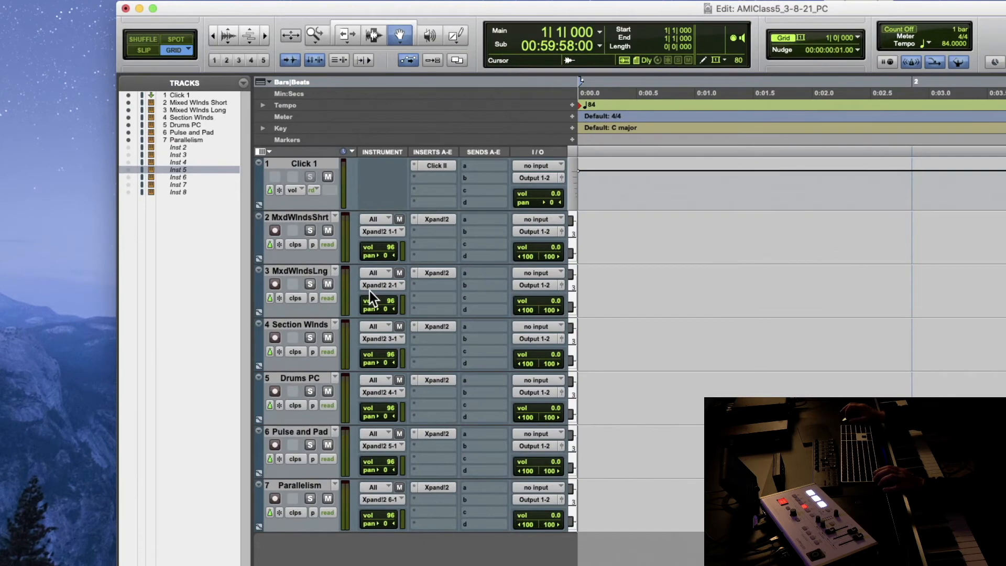
pyautogui.moveTo(378, 8); pyautogui.dragTo(374, 46)
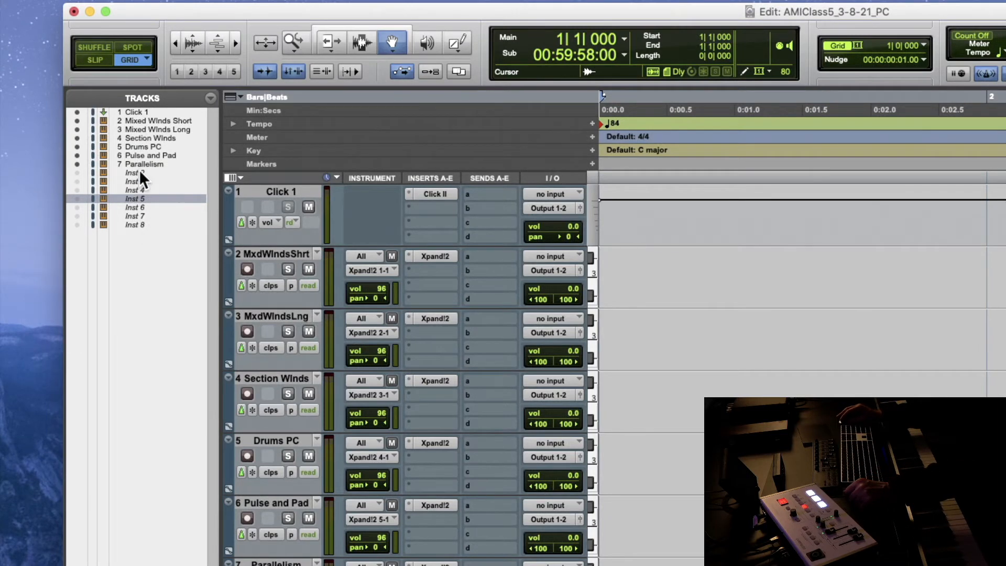
# Show the hidden tracks Inst 2 through Inst 8 and make them all active.
pyautogui.moveTo(77, 173); pyautogui.dragTo(78, 220)
pyautogui.scroll(-10, 312, 211)
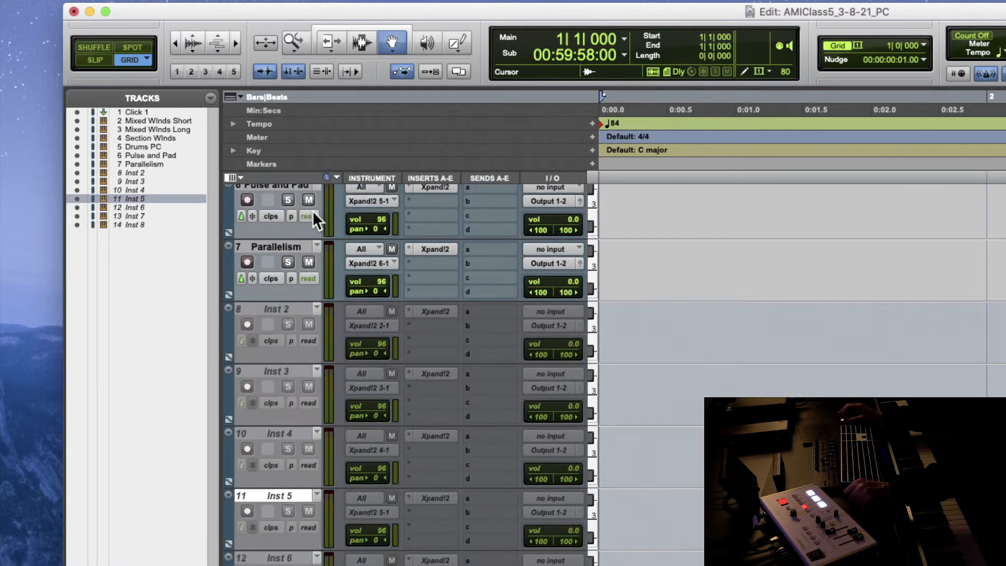
pyautogui.click(270, 308)
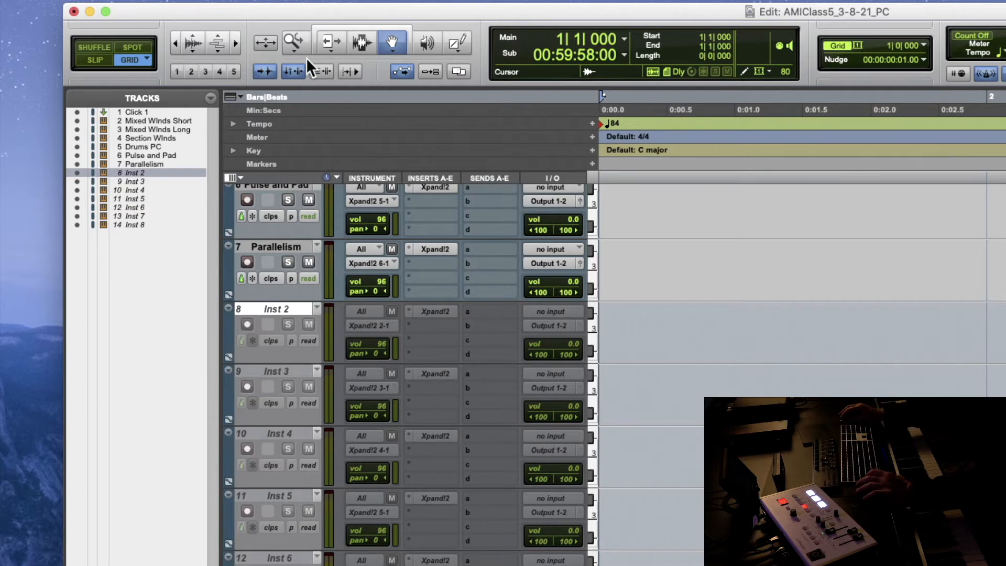
pyautogui.keyDown('shift'); pyautogui.click(121, 225); pyautogui.keyUp('shift')
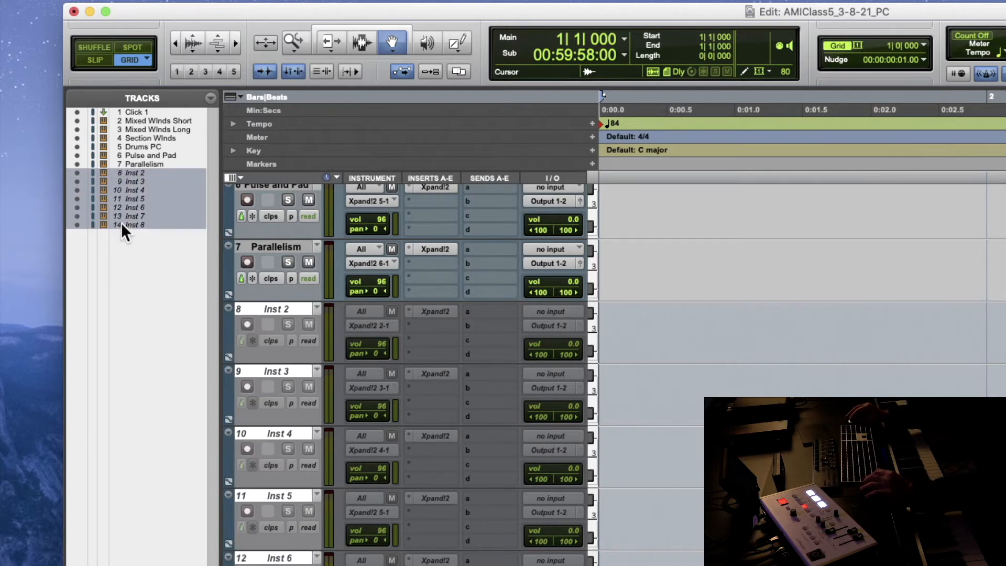
pyautogui.rightClick(137, 172)
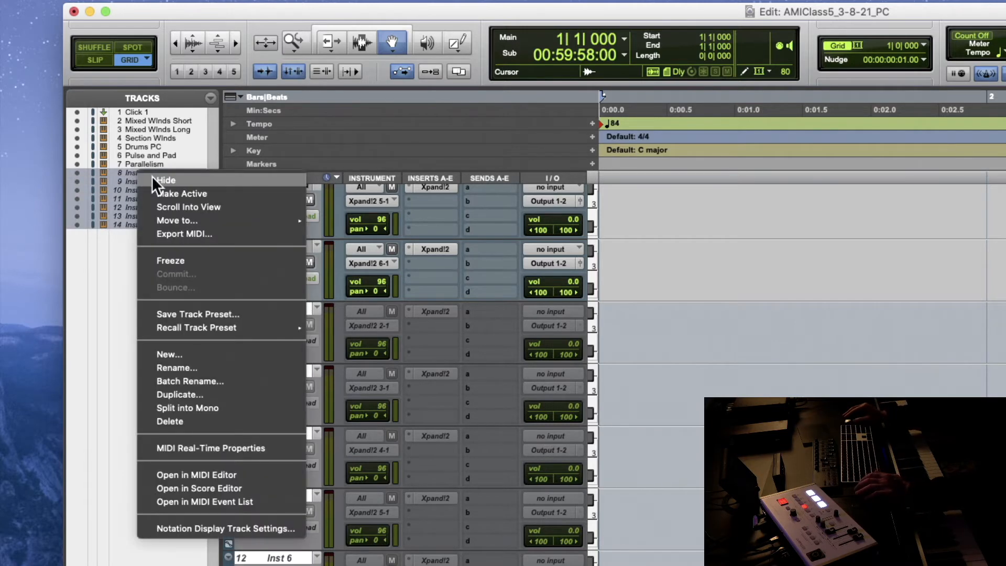
pyautogui.click(153, 191)
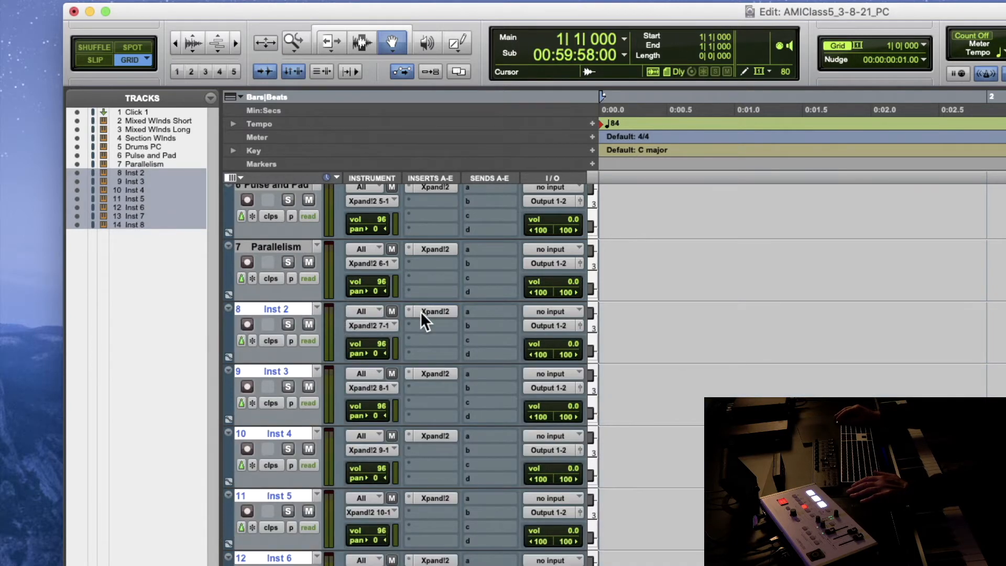
# Hide the tracks Inst 2 through Inst 8 and make them inactive, and clear the track selection.
pyautogui.rightClick(274, 306)
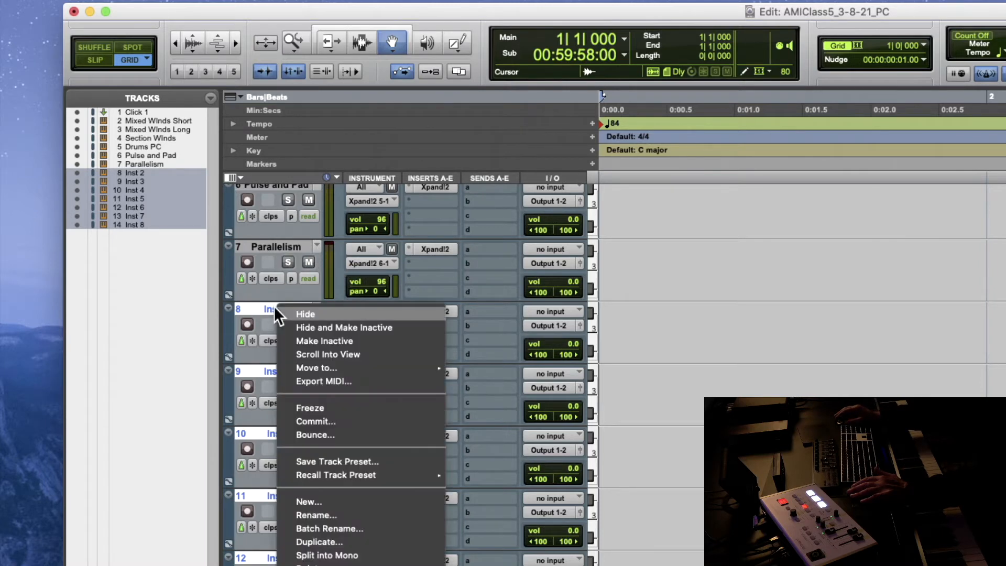
pyautogui.click(310, 325)
pyautogui.rightClick(159, 207)
pyautogui.click(145, 205)
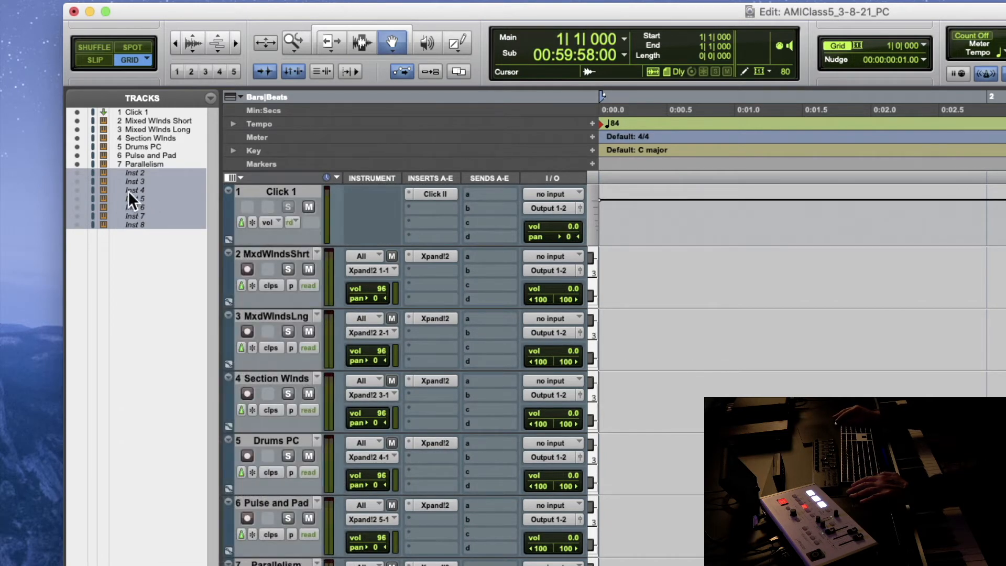
pyautogui.click(127, 192)
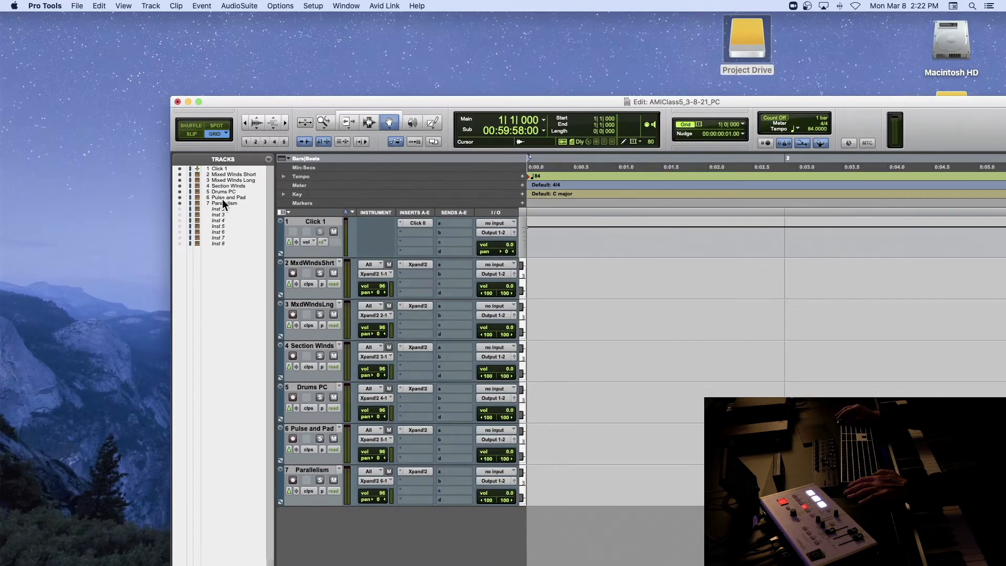
# Move the Edit window so the whole session fits on screen, and bring up the New Tracks dialog without creating any tracks.
pyautogui.moveTo(287, 101); pyautogui.dragTo(138, 24)
pyautogui.press('super+shift+n')
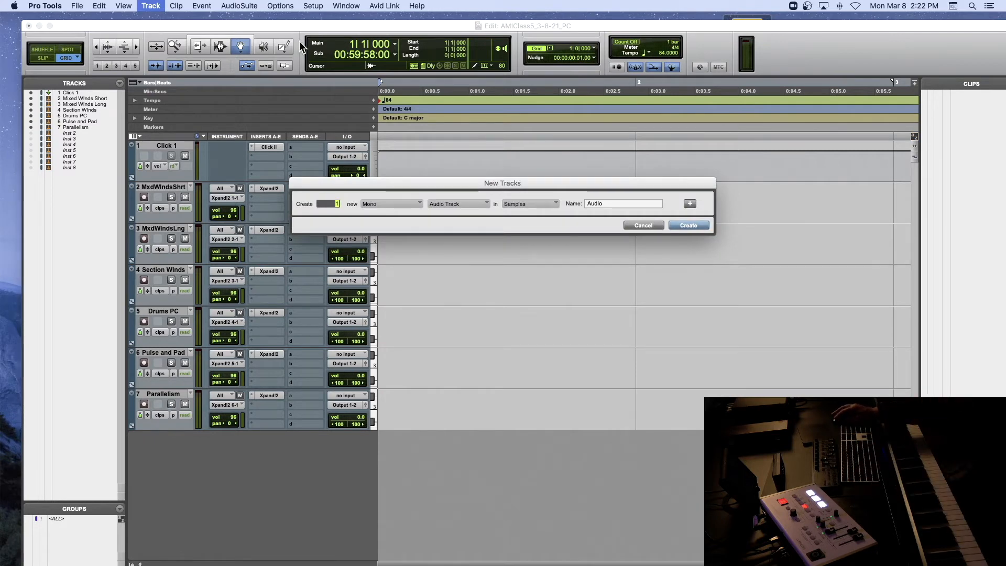
pyautogui.click(646, 222)
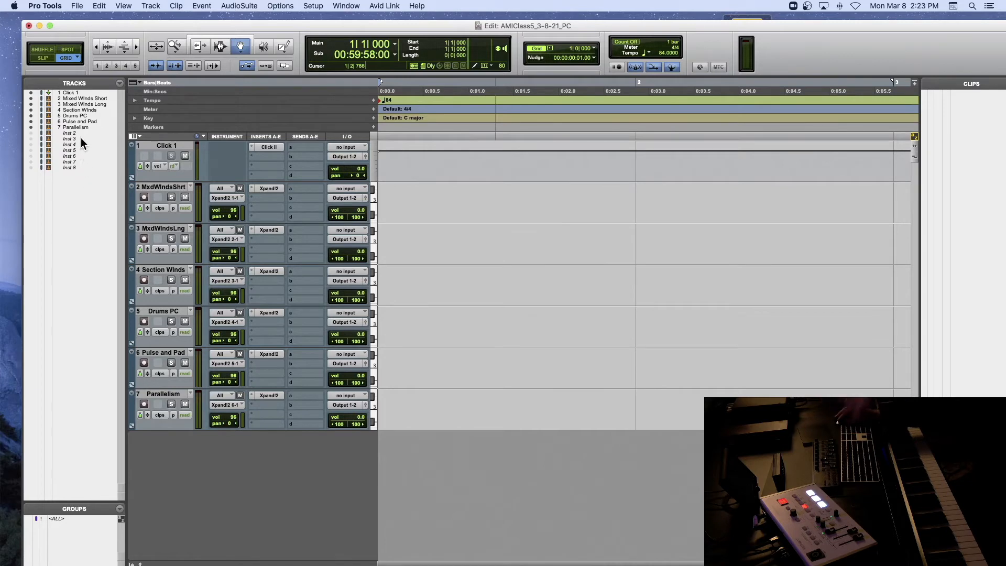
# Show the Inst 2 track and make it active, and hide it and make it inactive again.
pyautogui.click(32, 133)
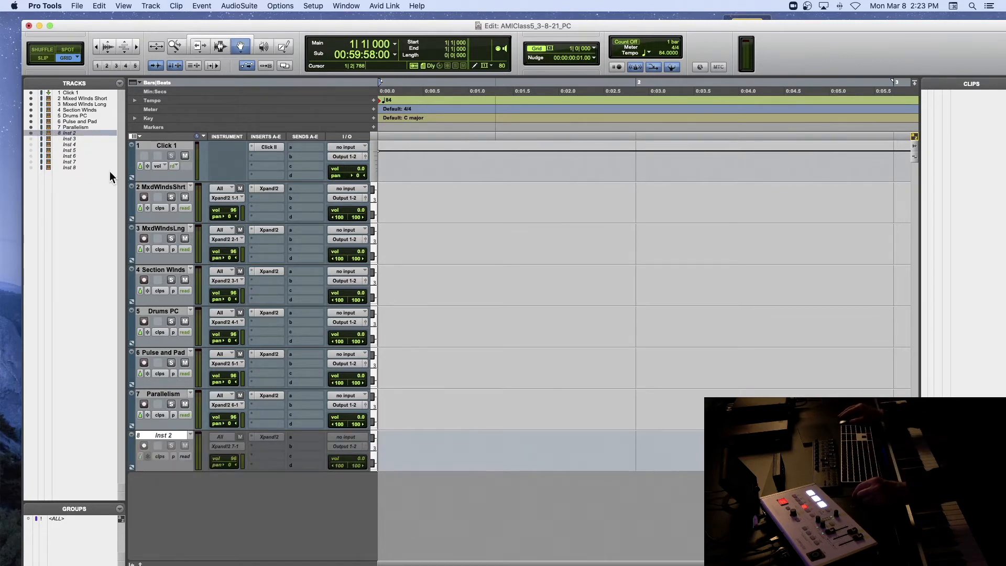
pyautogui.rightClick(76, 131)
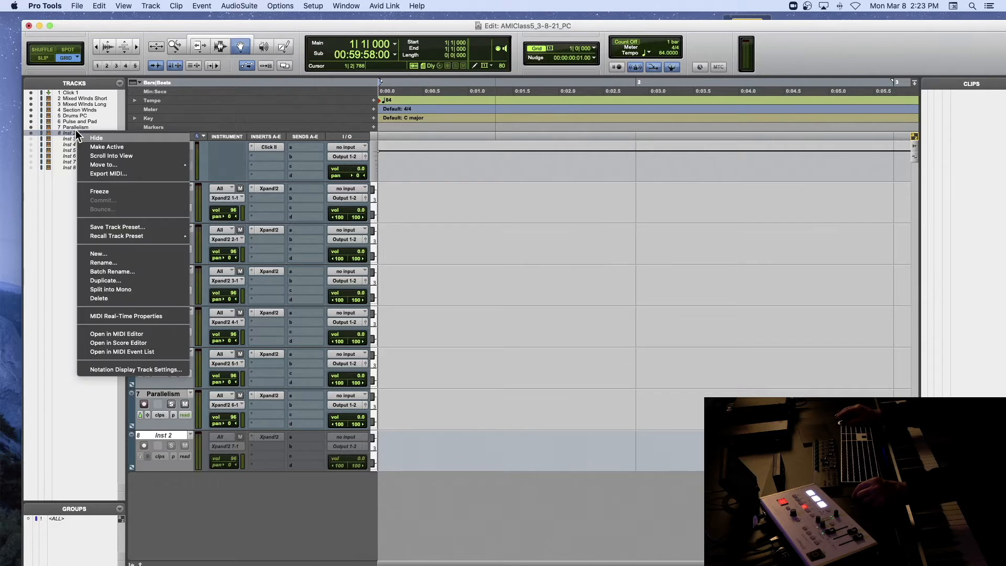
pyautogui.click(101, 147)
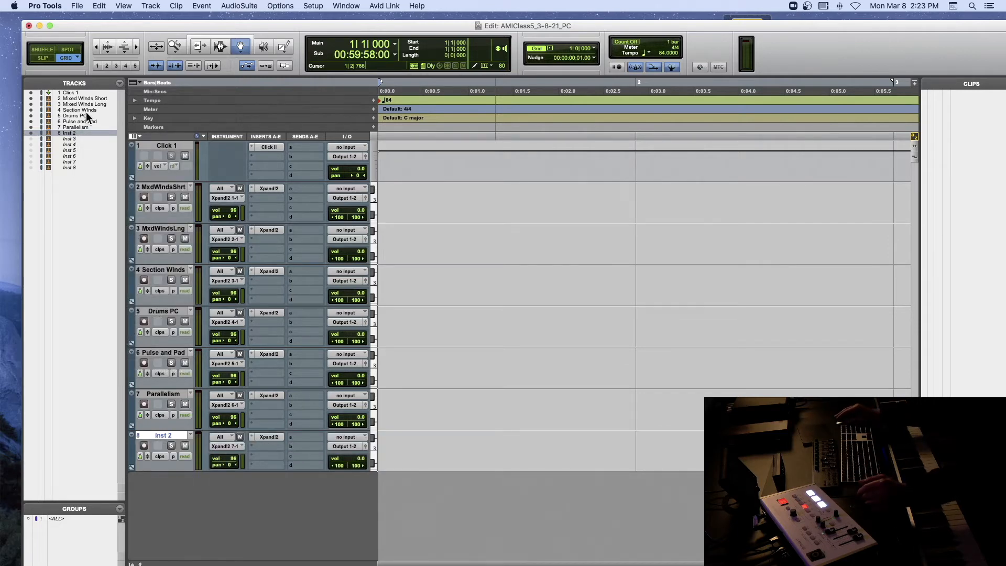
pyautogui.rightClick(79, 132)
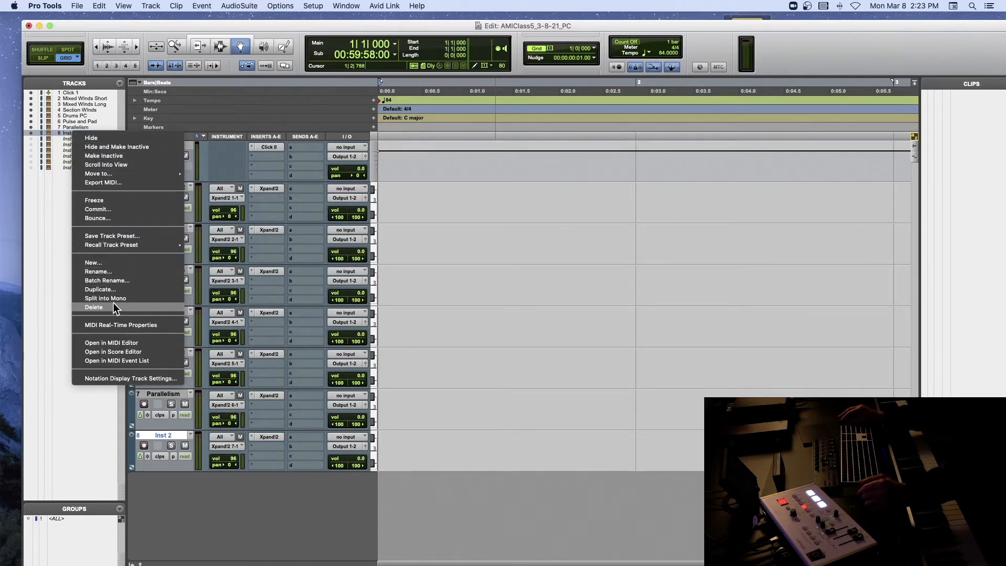
pyautogui.click(128, 148)
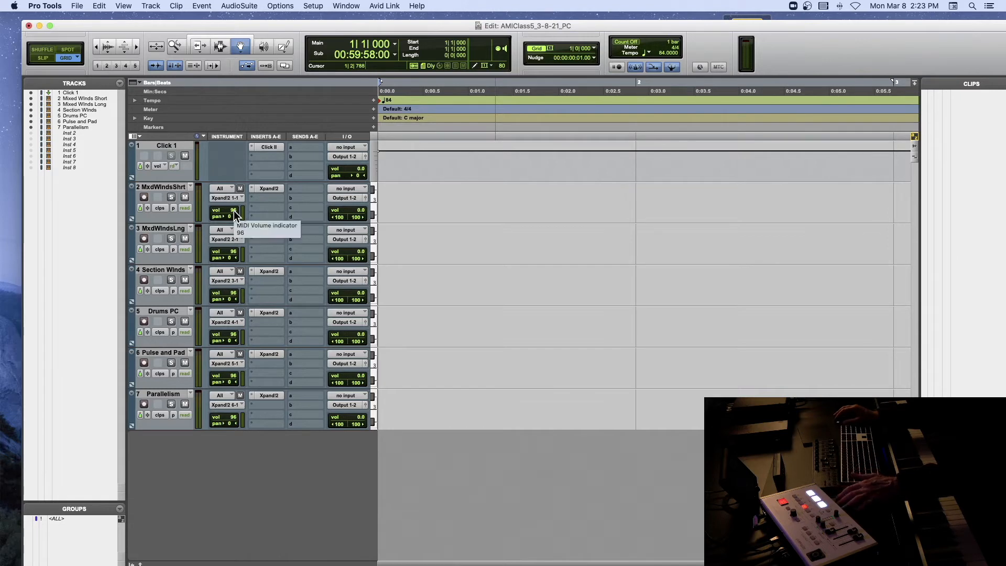
# Increase the height of the Mixed Winds Short track.
pyautogui.moveTo(174, 224)
pyautogui.mouseDown()
pyautogui.moveTo(175, 283)
pyautogui.moveTo(178, 237)
pyautogui.mouseUp()
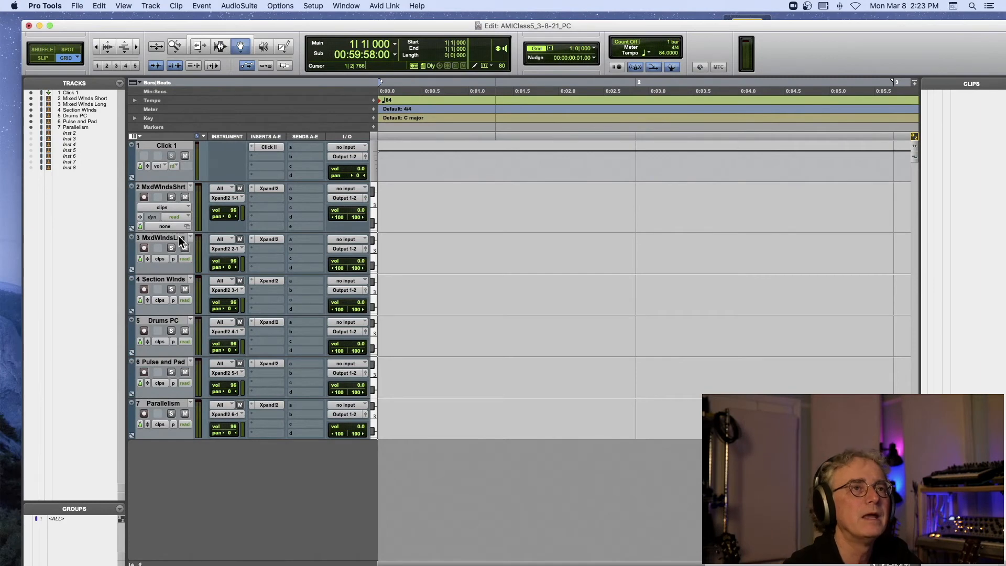
pyautogui.hscroll(1, 179, 236)
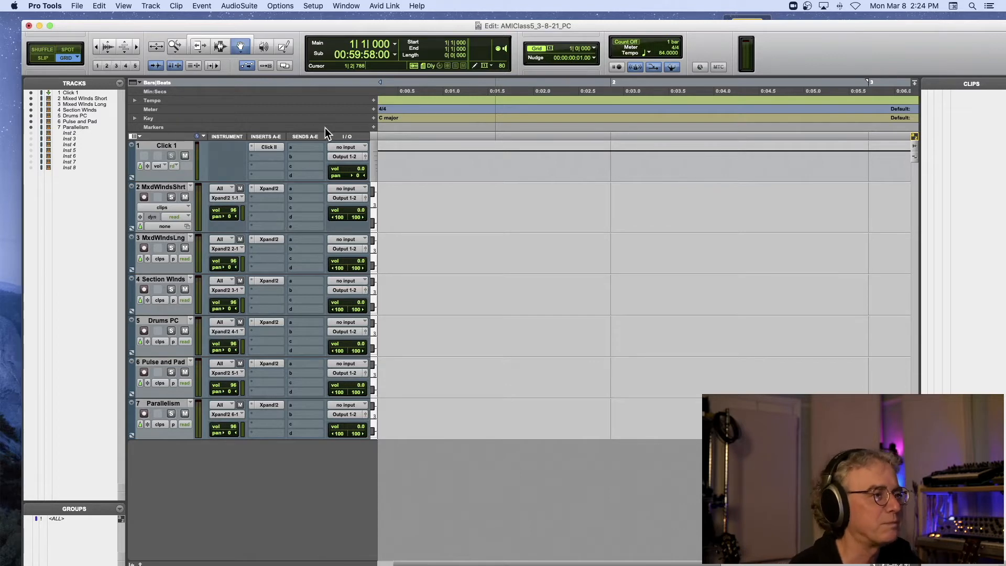
# Open Xpand!2 on the Mixed Winds Short track, clear of the record controls, and record-enable the track.
pyautogui.click(272, 195)
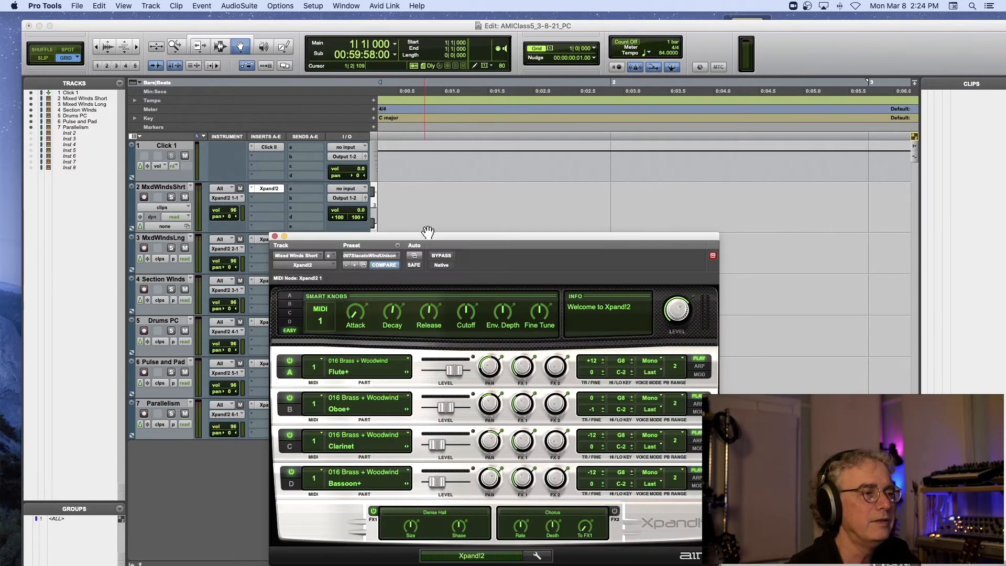
pyautogui.moveTo(431, 236); pyautogui.dragTo(288, 112)
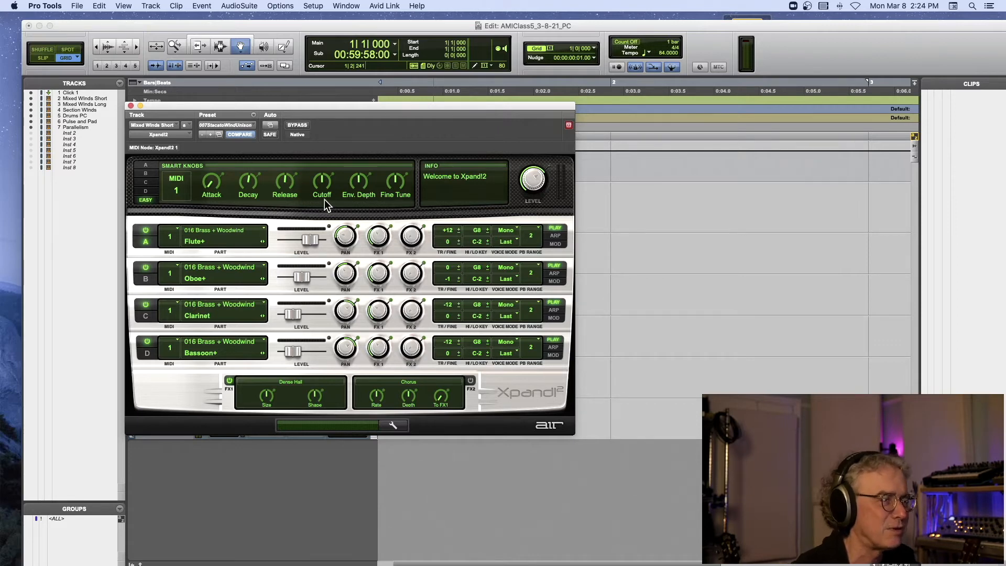
pyautogui.moveTo(159, 105); pyautogui.dragTo(206, 105)
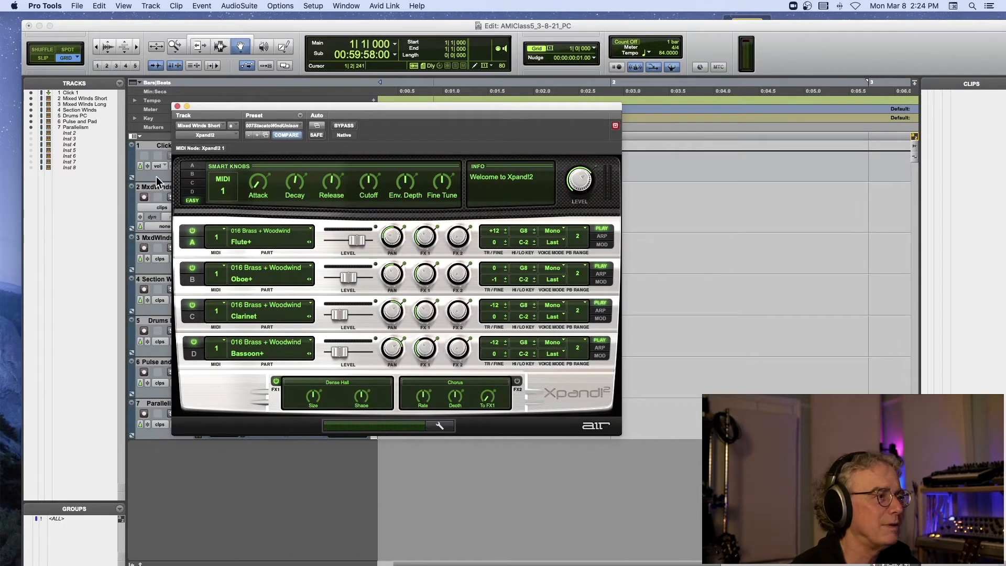
pyautogui.click(145, 199)
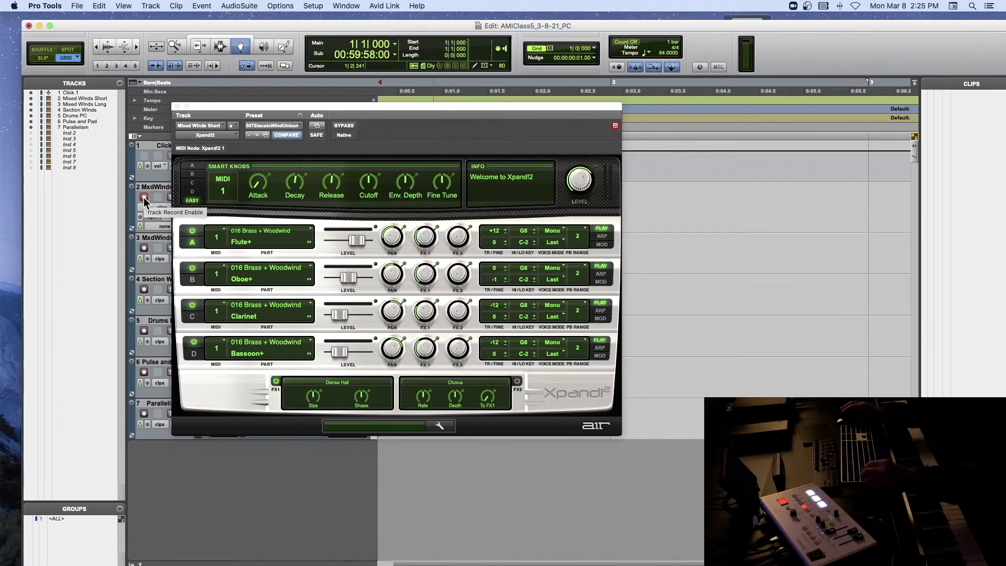
# Reposition the Xpand!2 window and switch off the Oboe, Clarinet and Bassoon parts so only the Flute sounds.
pyautogui.moveTo(277, 107); pyautogui.dragTo(380, 169)
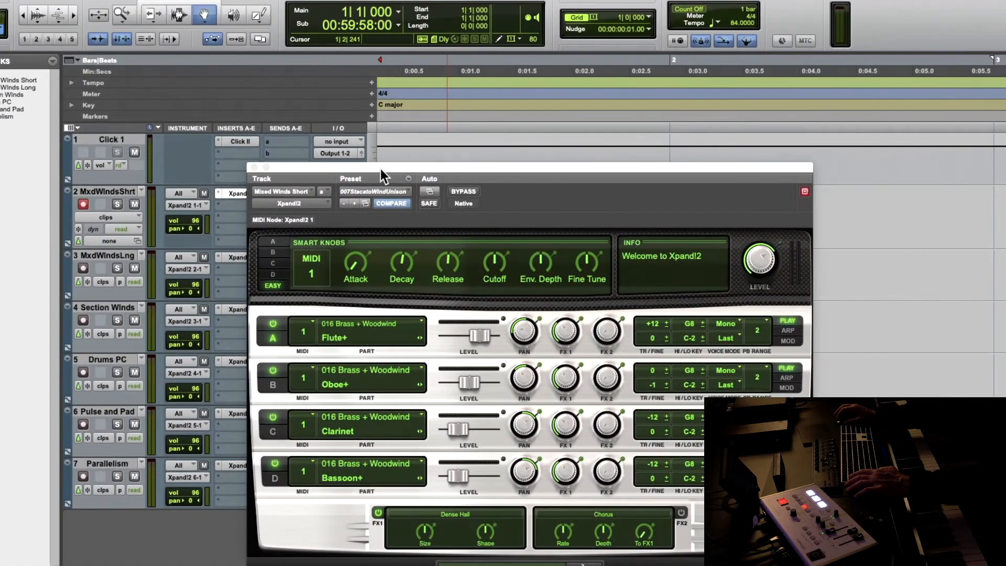
pyautogui.moveTo(381, 168); pyautogui.dragTo(373, 96)
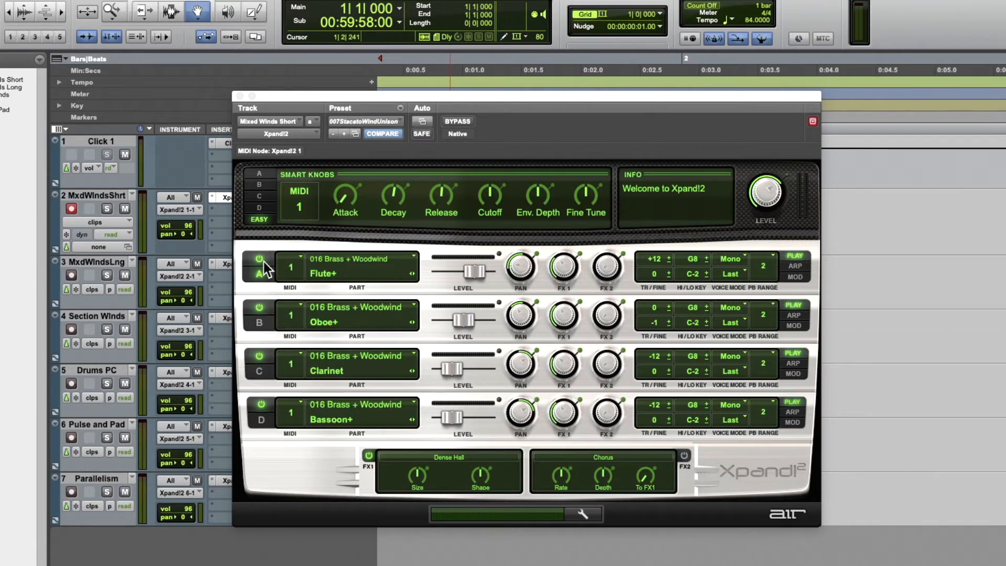
pyautogui.click(260, 308)
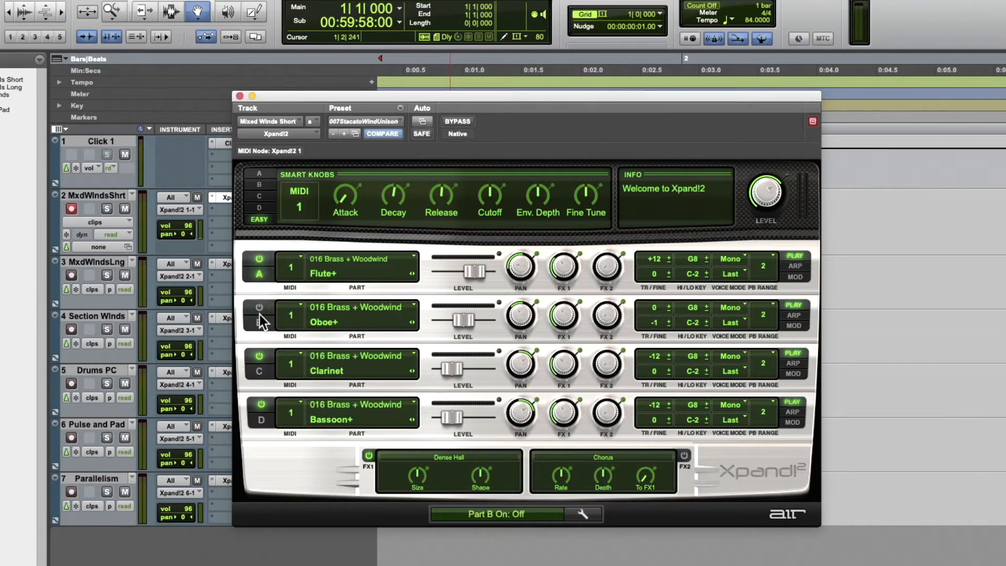
pyautogui.click(259, 357)
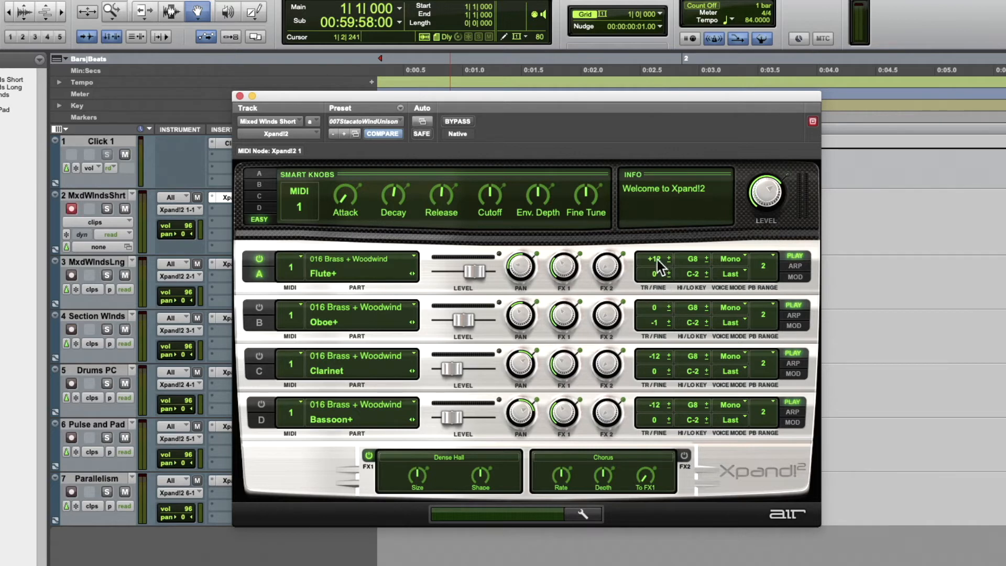
# Try the Flute part at 0 and -1 semitones of transpose, and return it to +12.
pyautogui.moveTo(657, 260); pyautogui.dragTo(657, 269)
pyautogui.moveTo(656, 258); pyautogui.dragTo(656, 260)
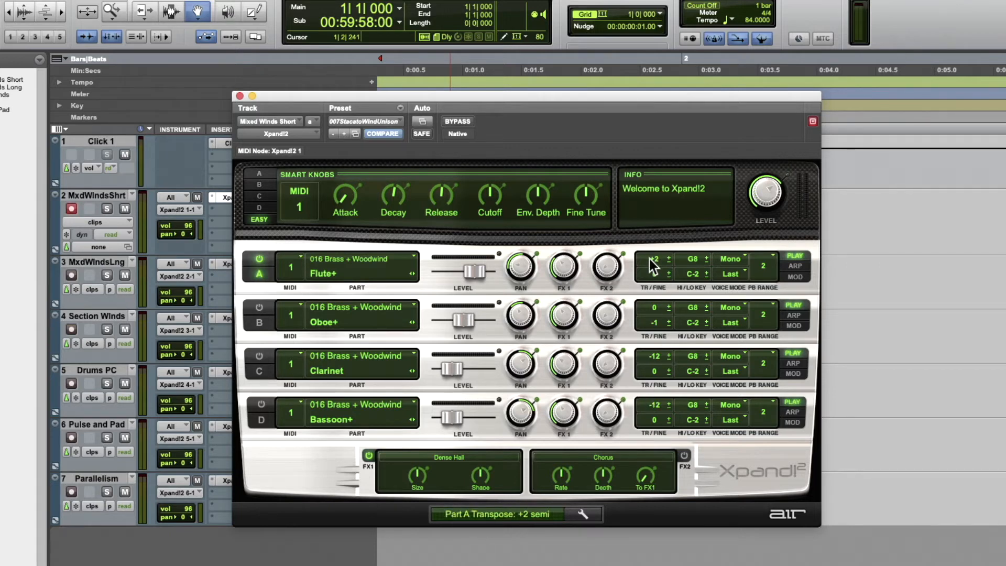
pyautogui.moveTo(655, 260); pyautogui.dragTo(654, 261)
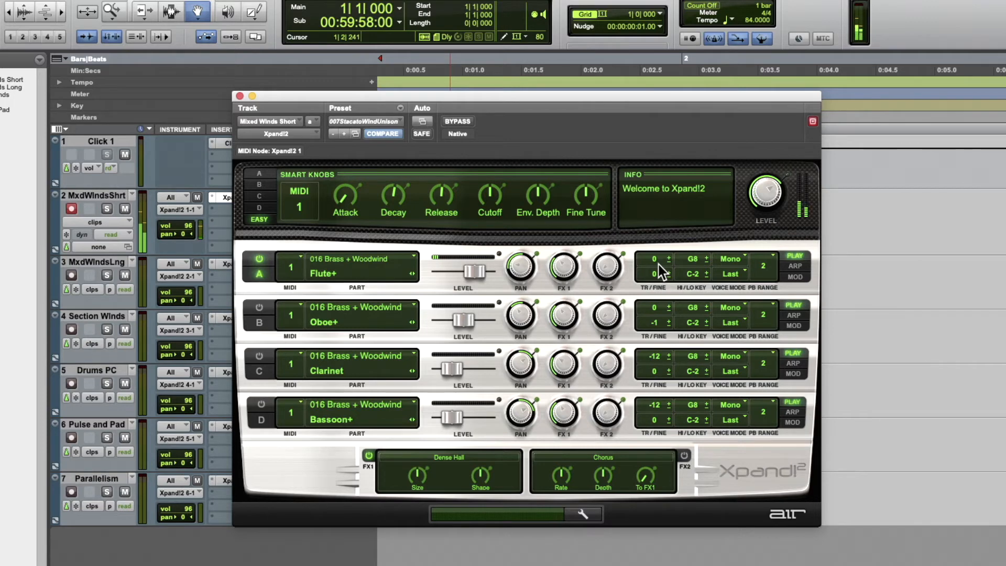
pyautogui.click(659, 266)
pyautogui.scroll(-1, 656, 258)
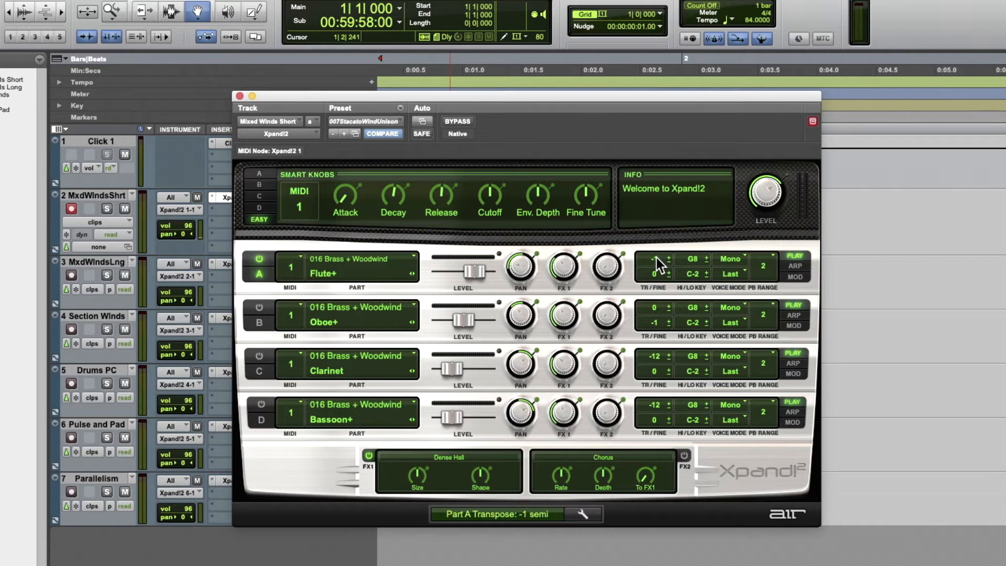
pyautogui.moveTo(658, 259); pyautogui.dragTo(659, 239)
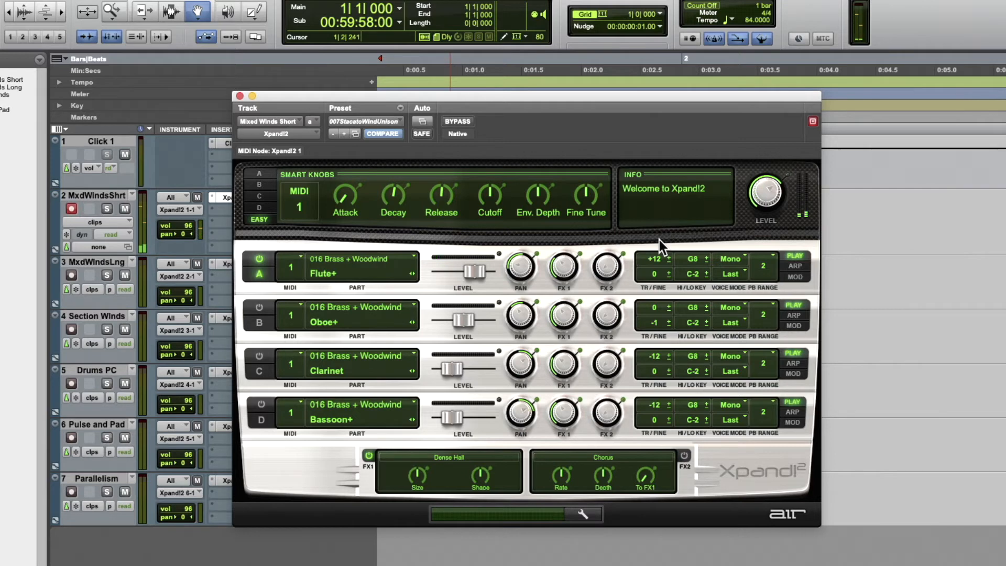
# Set the Oboe part's fine tune to 0 cents, select the part and switch it on.
pyautogui.click(669, 321)
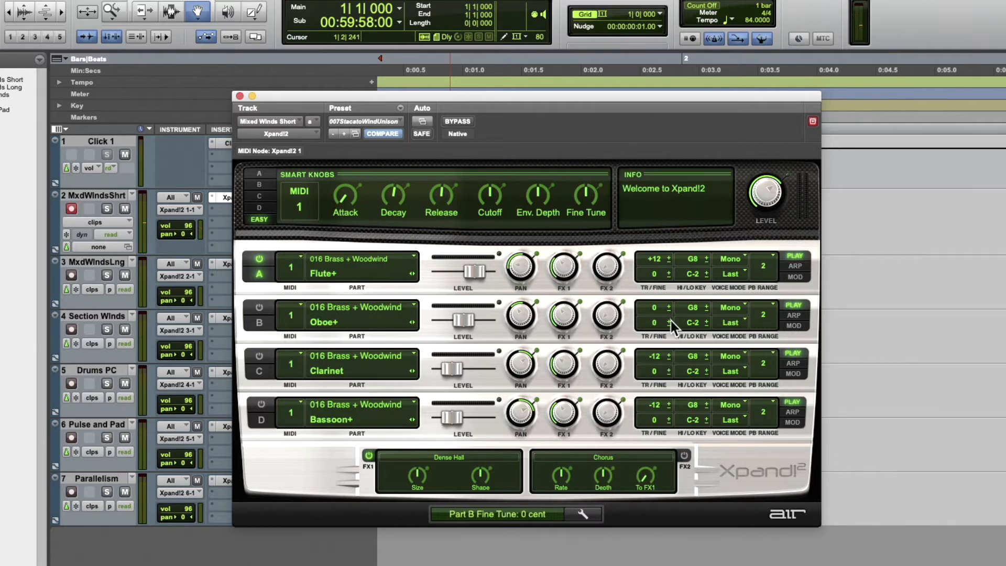
pyautogui.click(259, 322)
pyautogui.click(259, 309)
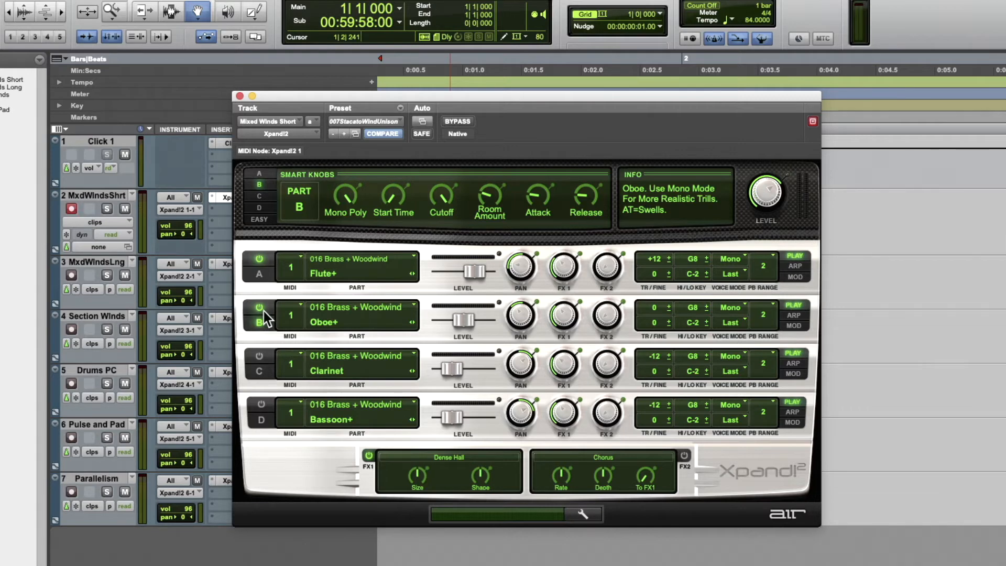
# Set the transpose to 0 for the Flute and -12 for the Oboe, and slightly lower the Oboe level.
pyautogui.moveTo(659, 261); pyautogui.dragTo(656, 274)
pyautogui.moveTo(653, 307); pyautogui.dragTo(652, 322)
pyautogui.moveTo(463, 316); pyautogui.dragTo(430, 319)
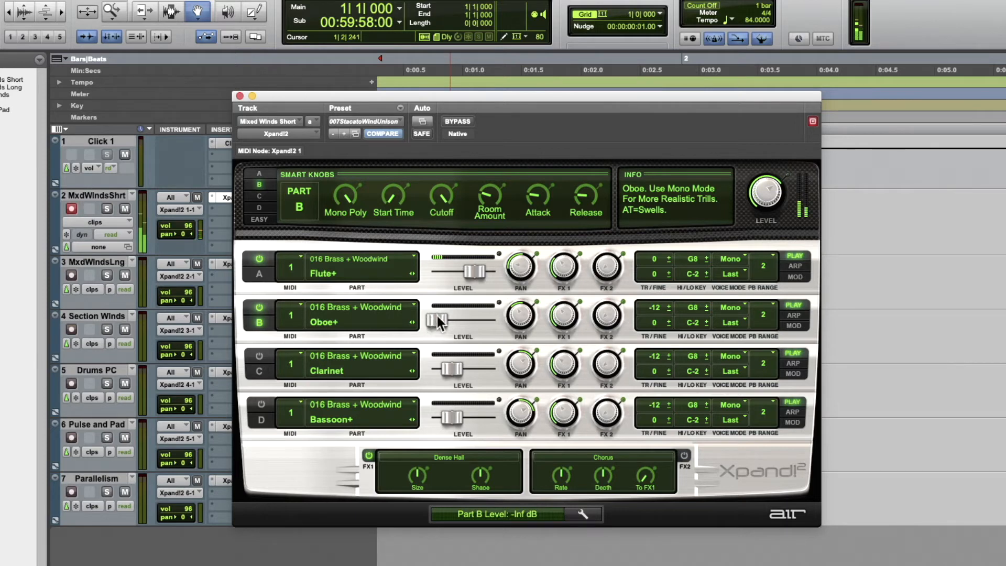
pyautogui.moveTo(437, 318); pyautogui.dragTo(459, 318)
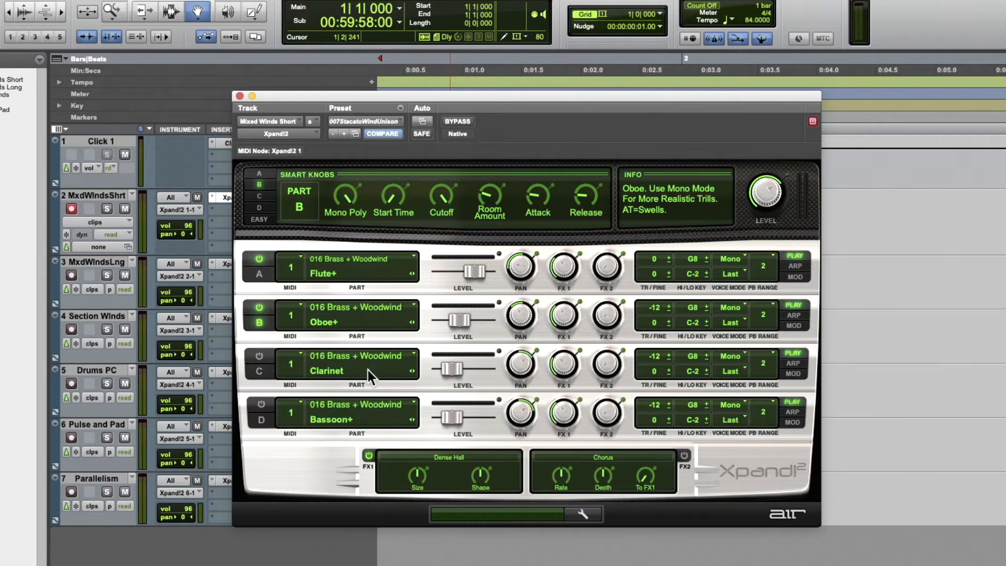
# Switch on the Clarinet part, try its transpose at 0 before returning it to -12, and detune it by -32 cents.
pyautogui.click(260, 356)
pyautogui.moveTo(655, 356); pyautogui.dragTo(662, 336)
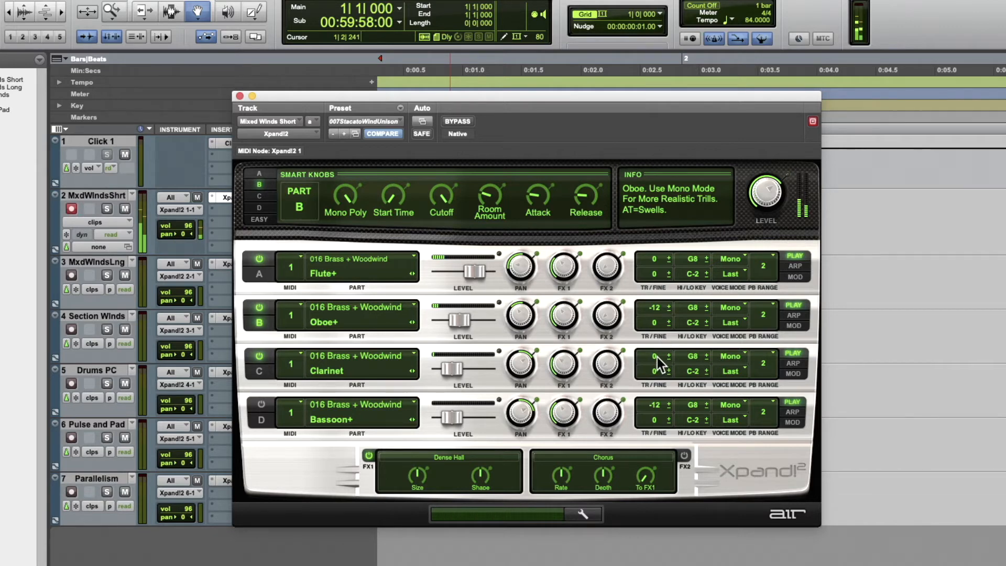
pyautogui.moveTo(657, 356); pyautogui.dragTo(655, 373)
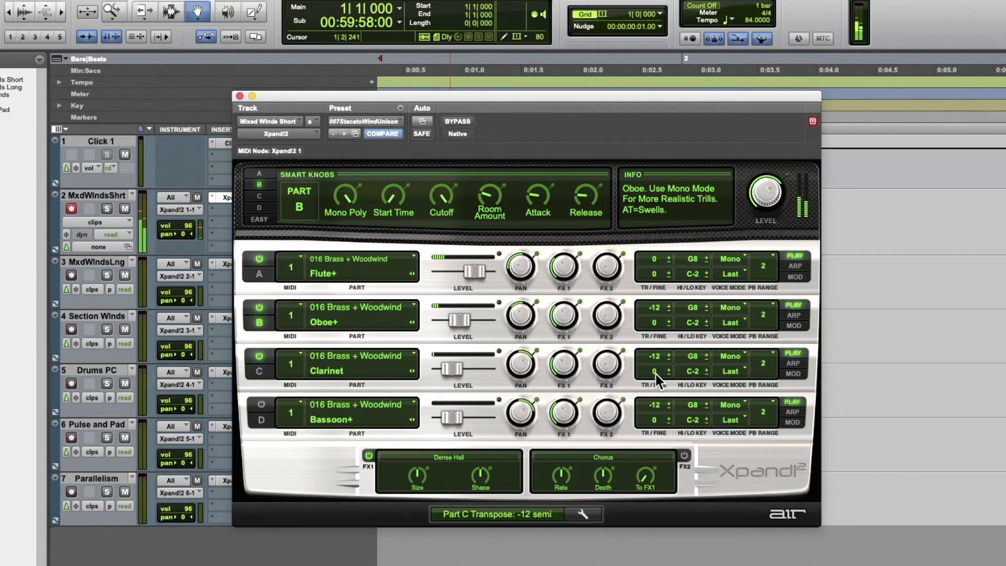
pyautogui.moveTo(655, 374); pyautogui.dragTo(655, 390)
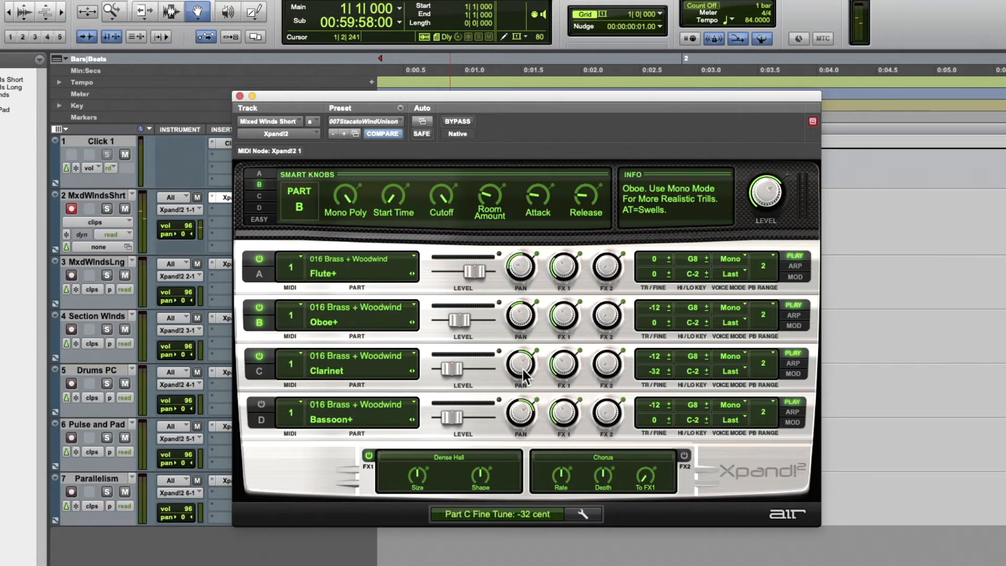
# Isolate the Clarinet by switching off the Flute and Oboe, and set its fine tune to 0 cents and level to -10.0 dB.
pyautogui.moveTo(460, 364)
pyautogui.mouseDown()
pyautogui.moveTo(438, 363)
pyautogui.moveTo(457, 366)
pyautogui.mouseUp()
pyautogui.click(260, 308)
pyautogui.click(259, 259)
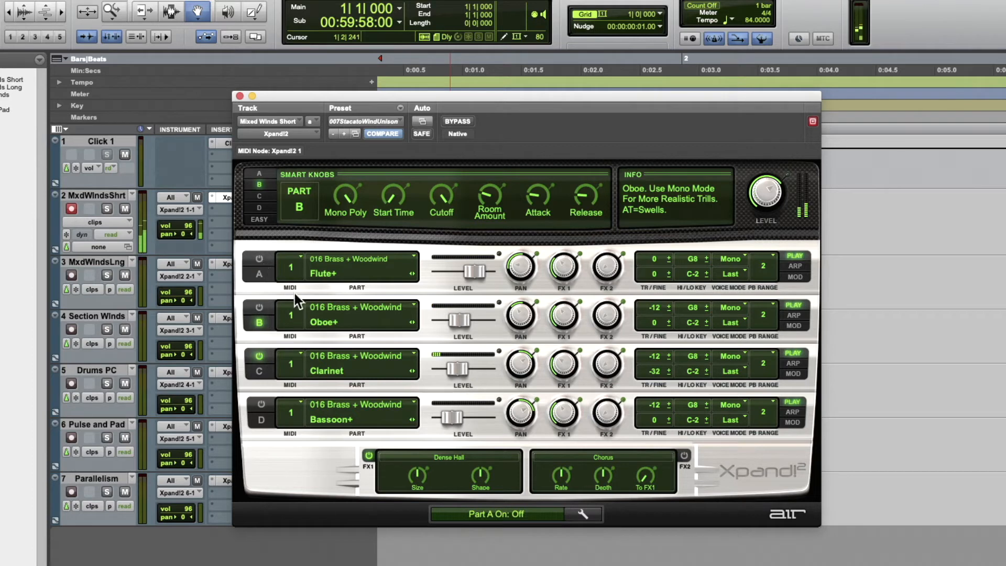
pyautogui.moveTo(649, 369); pyautogui.dragTo(657, 351)
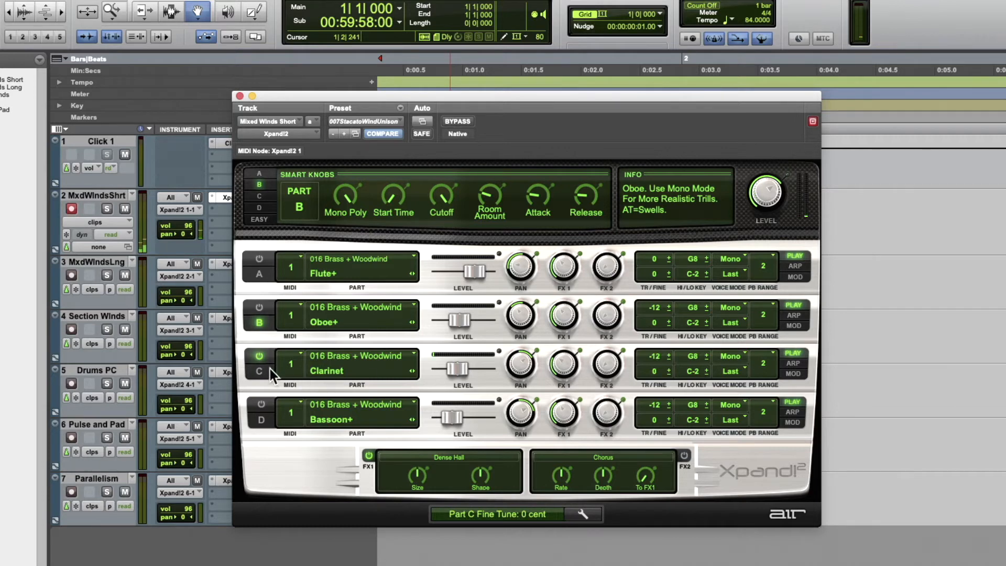
pyautogui.moveTo(448, 368); pyautogui.dragTo(457, 366)
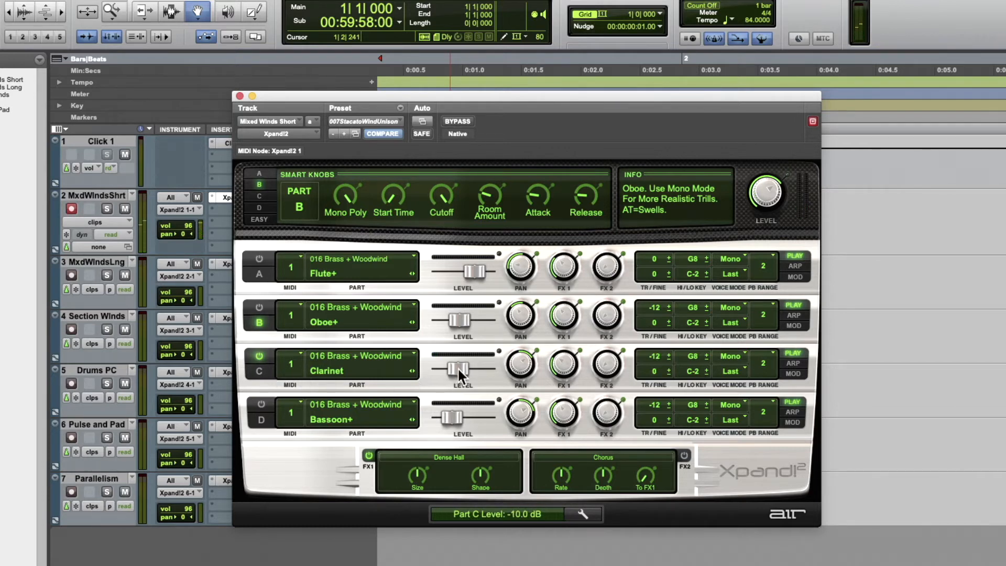
# Switch the Flute and Oboe parts back on and raise the Clarinet level to -6.6 dB.
pyautogui.click(260, 259)
pyautogui.click(265, 306)
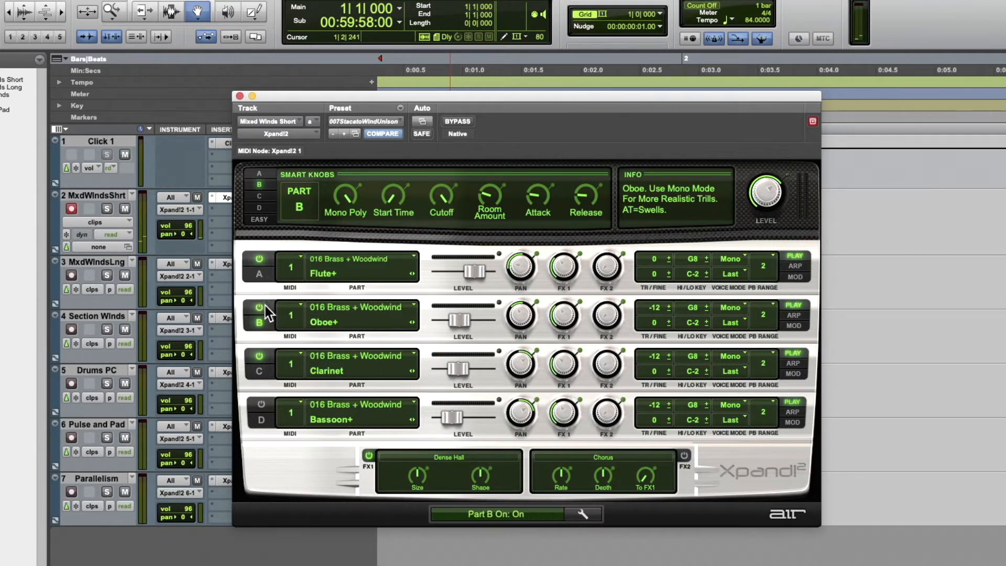
pyautogui.moveTo(458, 367); pyautogui.dragTo(462, 367)
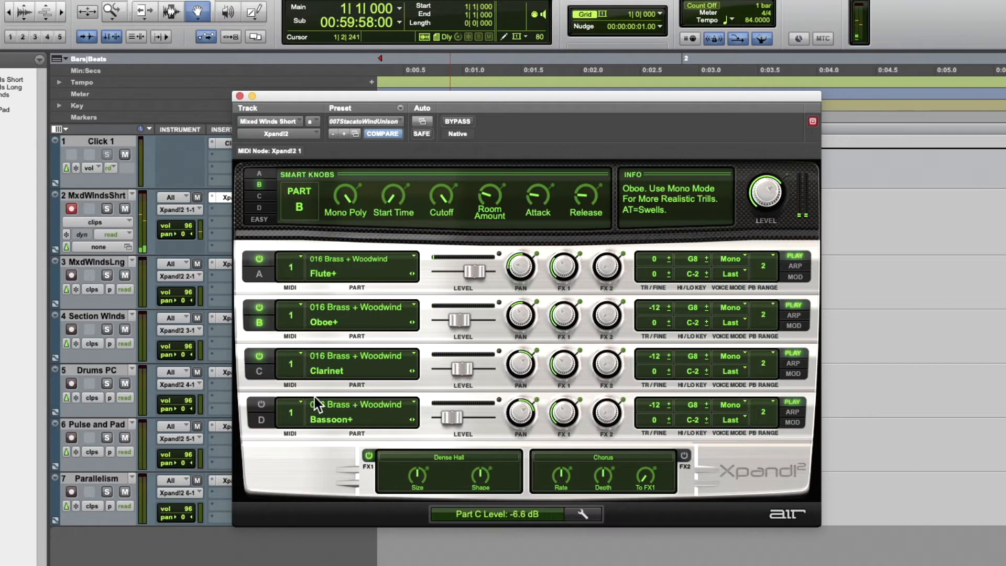
# Switch on the Bassoon part and try adjusting its pan.
pyautogui.click(261, 405)
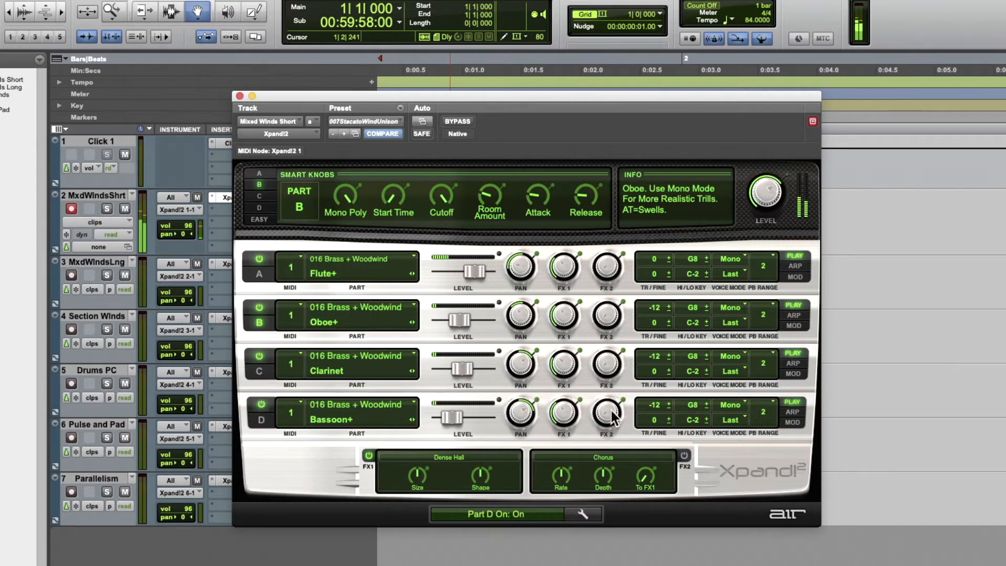
pyautogui.click(655, 404)
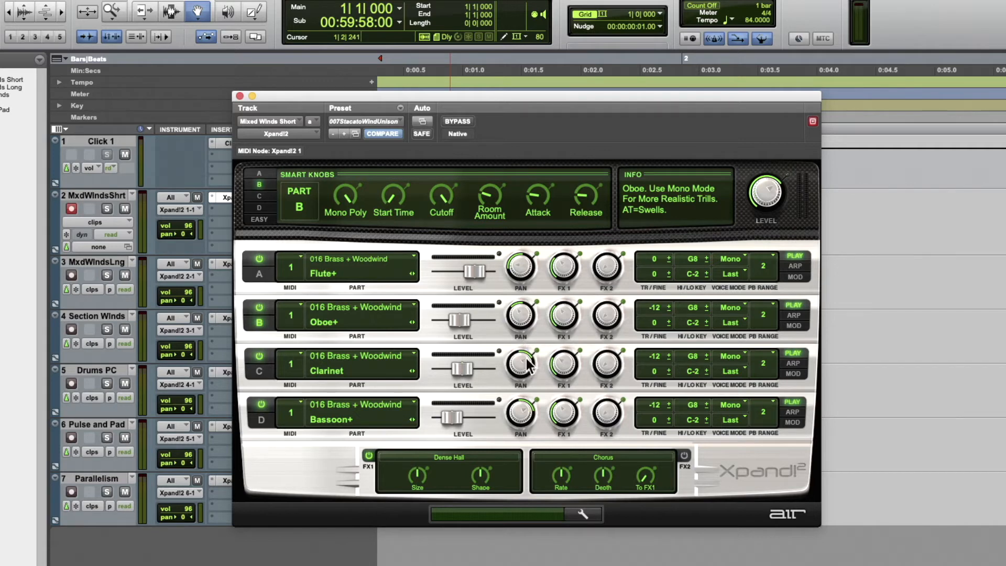
pyautogui.click(517, 415)
pyautogui.moveTo(515, 416); pyautogui.dragTo(517, 409)
# Show the smart knobs for part A, switch off the other three parts and set the Flute's Attack to 5 %.
pyautogui.click(263, 173)
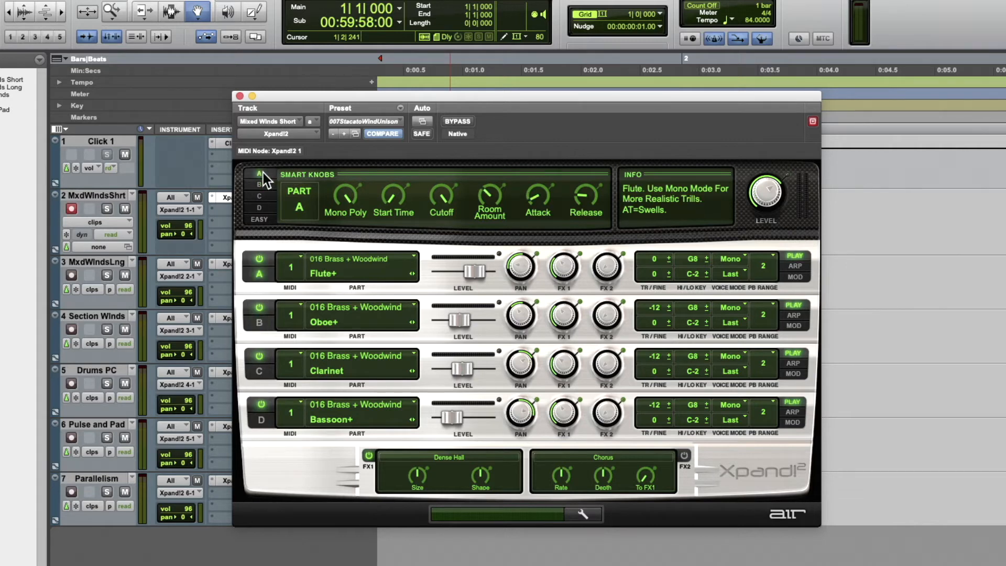
pyautogui.click(260, 309)
pyautogui.click(260, 356)
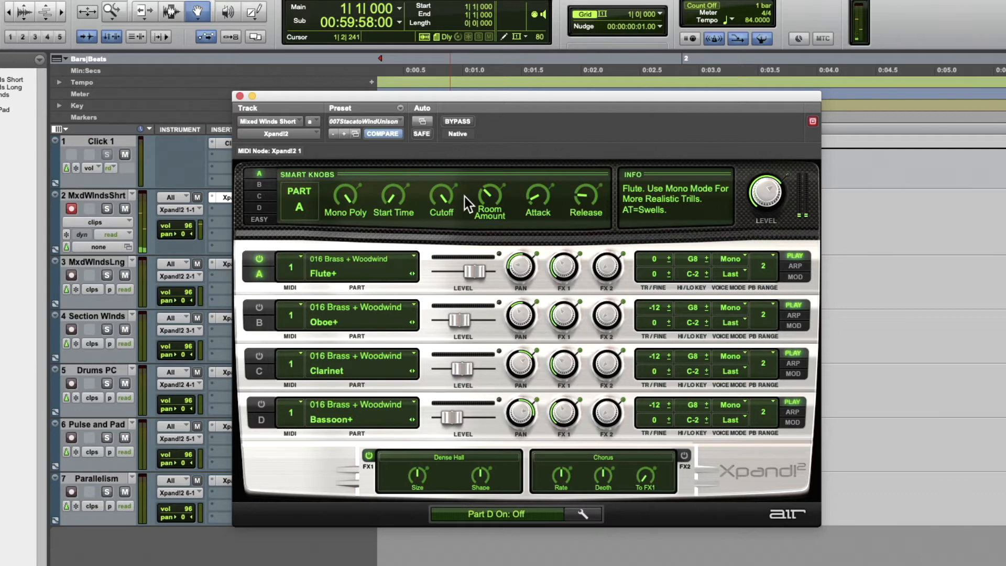
pyautogui.moveTo(532, 184)
pyautogui.mouseDown()
pyautogui.moveTo(536, 156)
pyautogui.moveTo(529, 204)
pyautogui.moveTo(533, 197)
pyautogui.mouseUp()
# Look through the smart knobs of the Oboe, Clarinet and Bassoon parts, and return to the shared Easy controls.
pyautogui.click(262, 186)
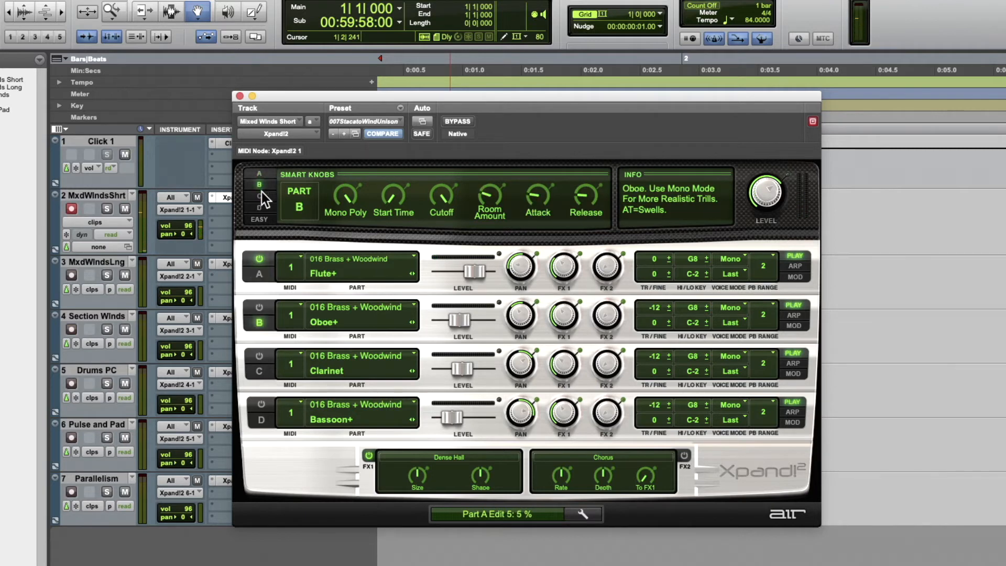
pyautogui.click(262, 195)
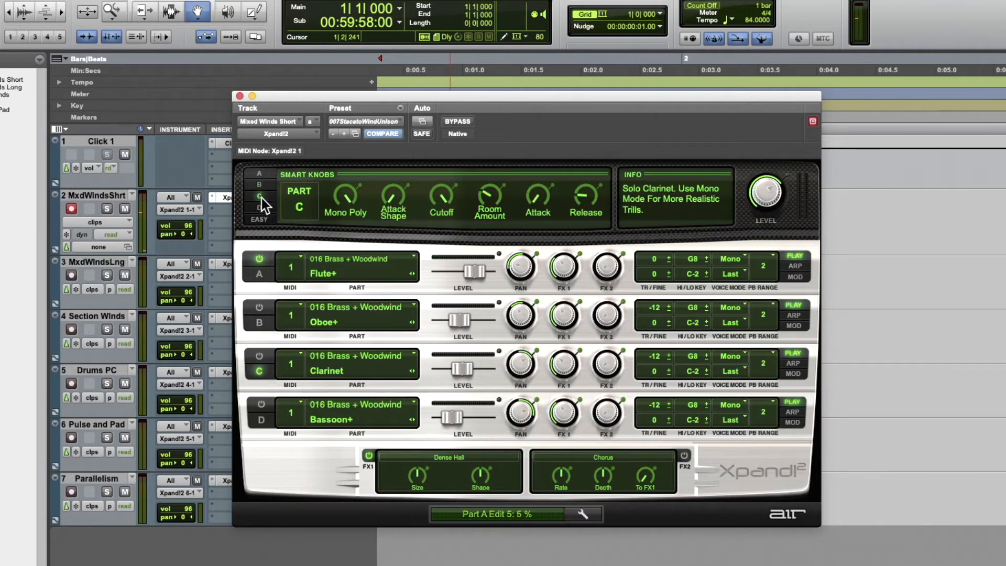
pyautogui.click(262, 186)
pyautogui.click(261, 193)
pyautogui.click(262, 208)
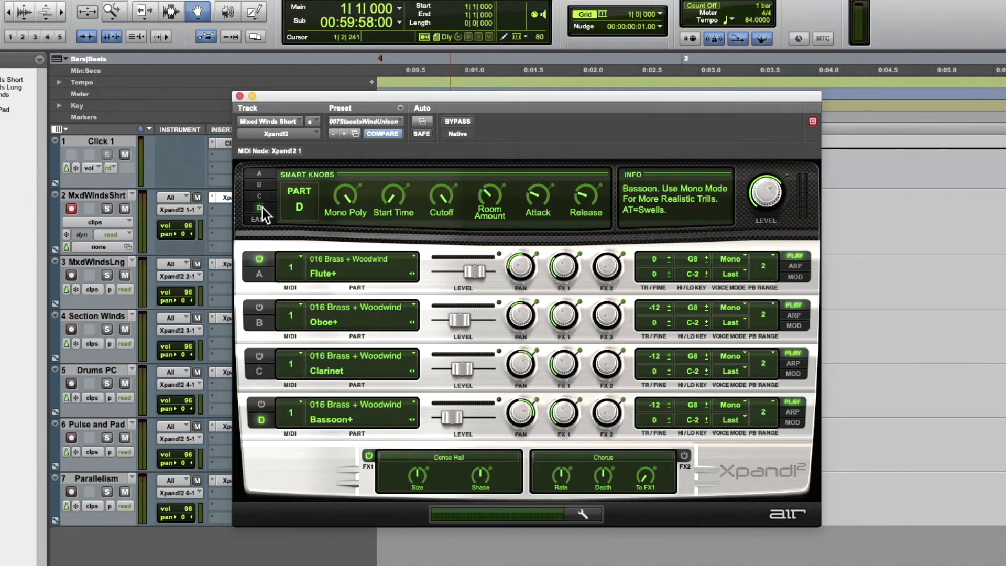
pyautogui.click(259, 220)
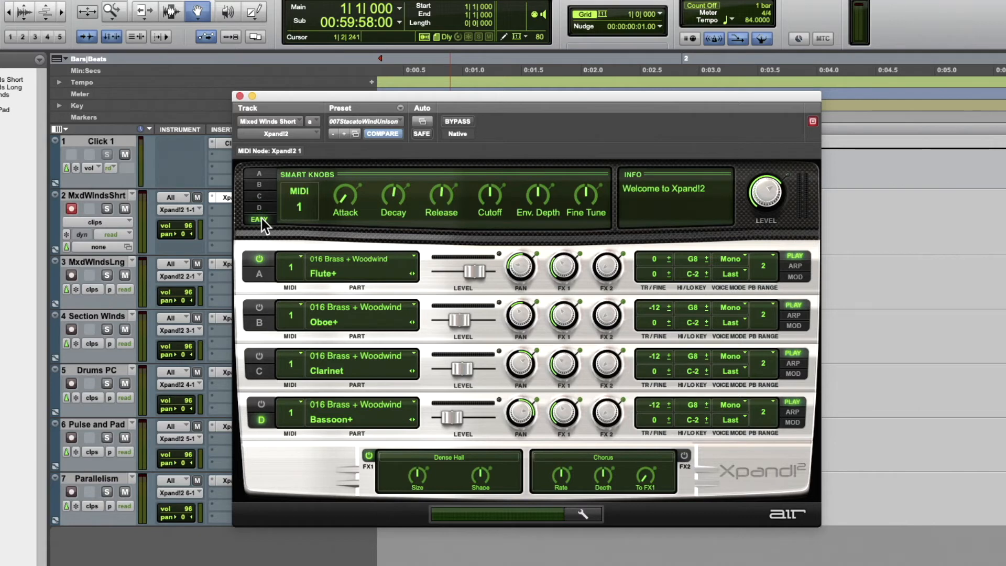
pyautogui.moveTo(341, 203)
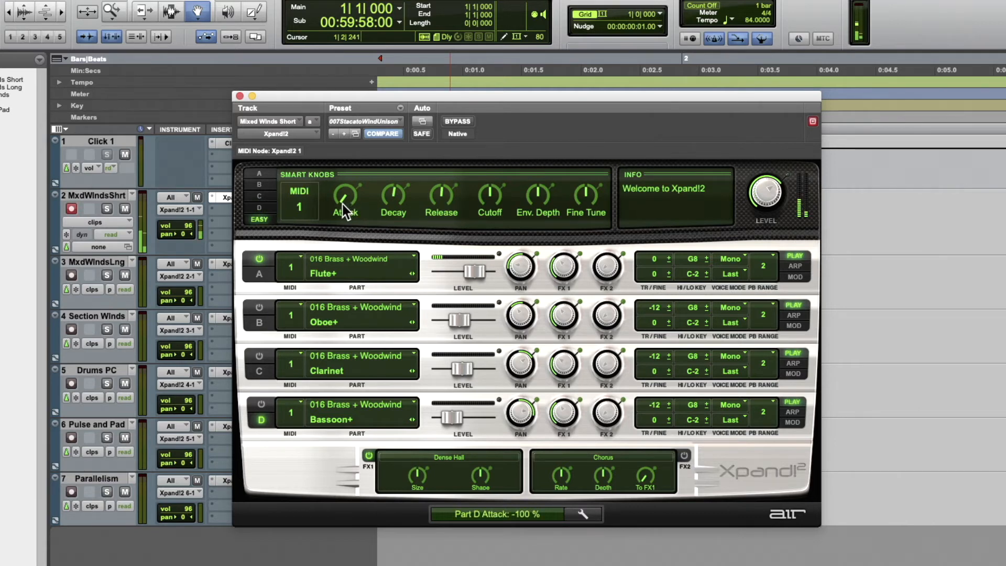
# Switch the Oboe, Clarinet and Bassoon parts back on and close the Xpand!2 window.
pyautogui.click(260, 307)
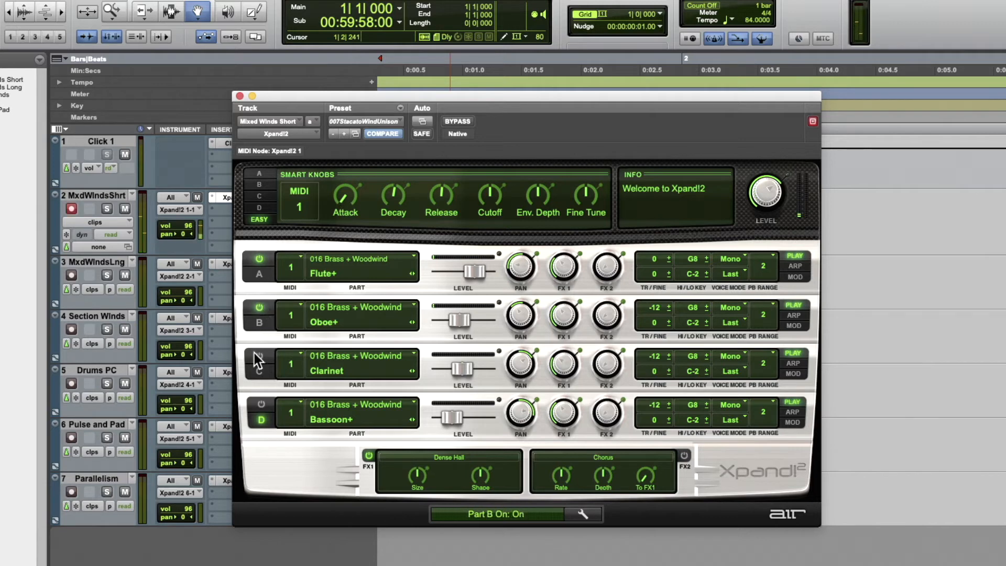
pyautogui.click(260, 357)
pyautogui.click(261, 405)
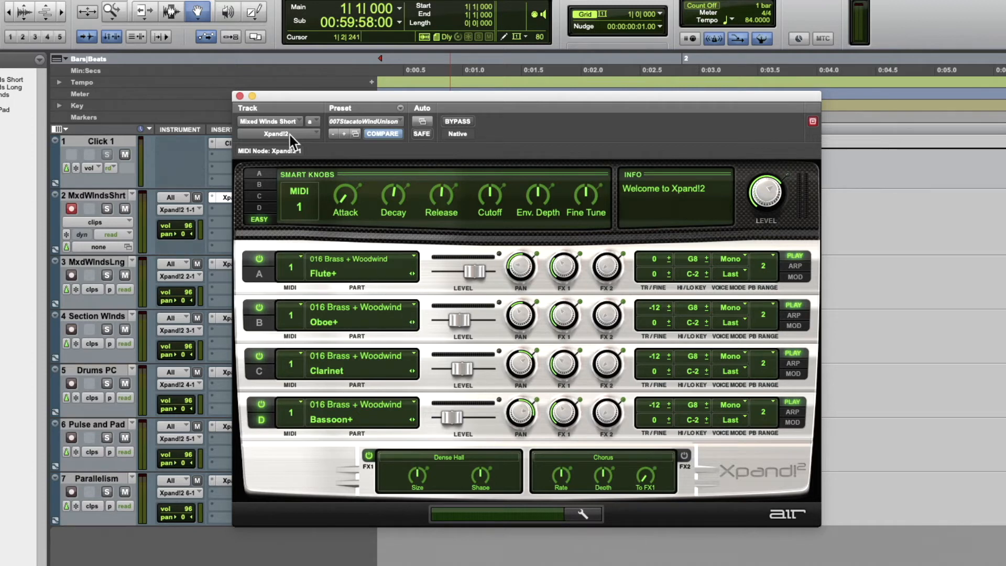
pyautogui.click(240, 96)
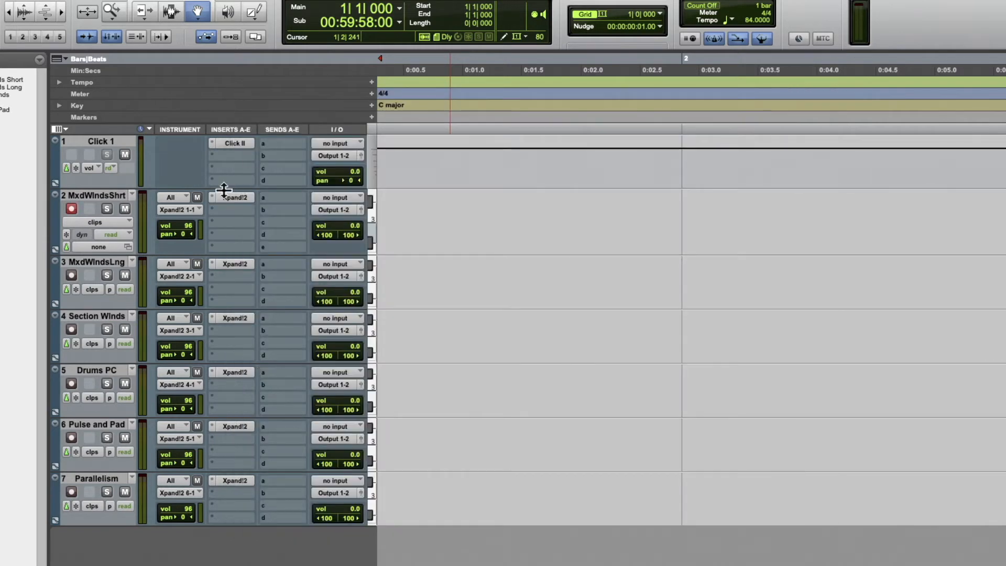
# Select the Mixed Winds Long track with record enabled instead of Mixed Winds Short, view its Xpand!2 settings and close them.
pyautogui.click(103, 263)
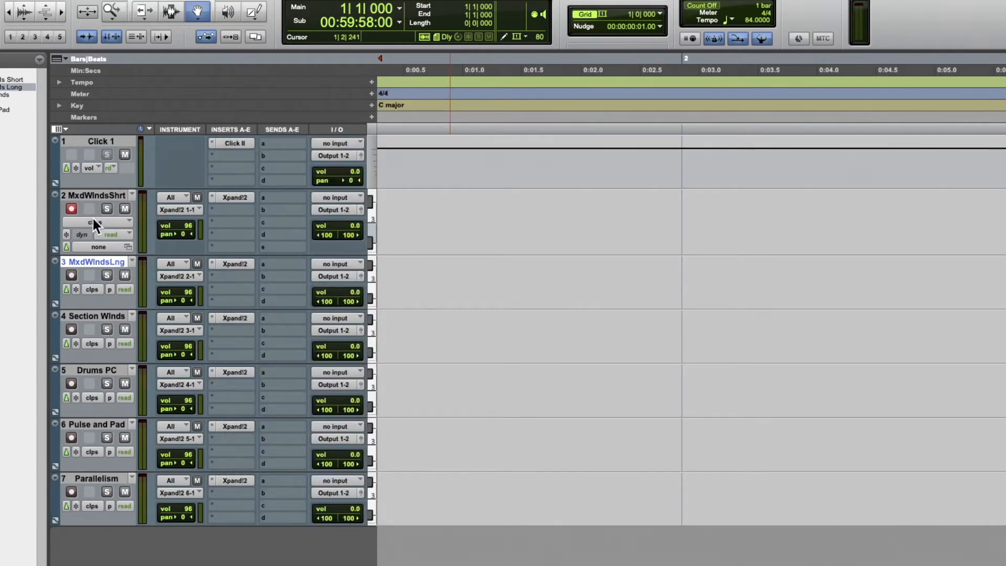
pyautogui.click(224, 266)
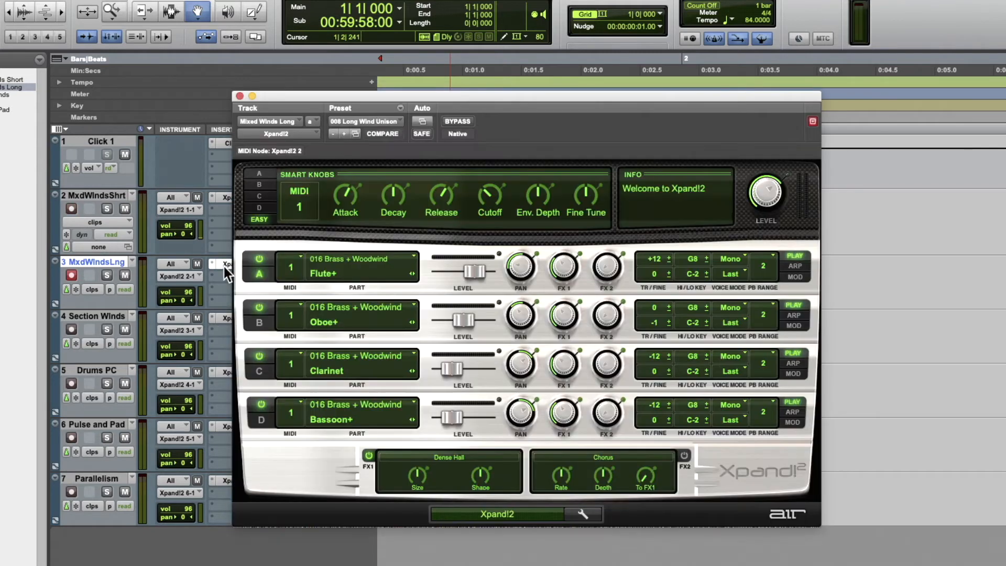
pyautogui.click(240, 96)
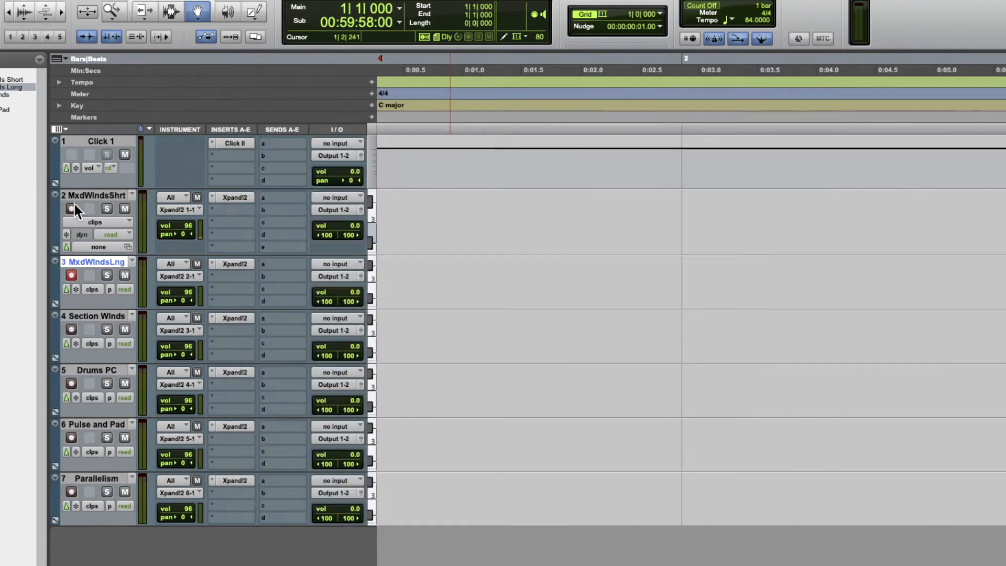
# Review the Duplicate Tracks options for the Mixed Winds Short track and cancel without duplicating it.
pyautogui.rightClick(87, 194)
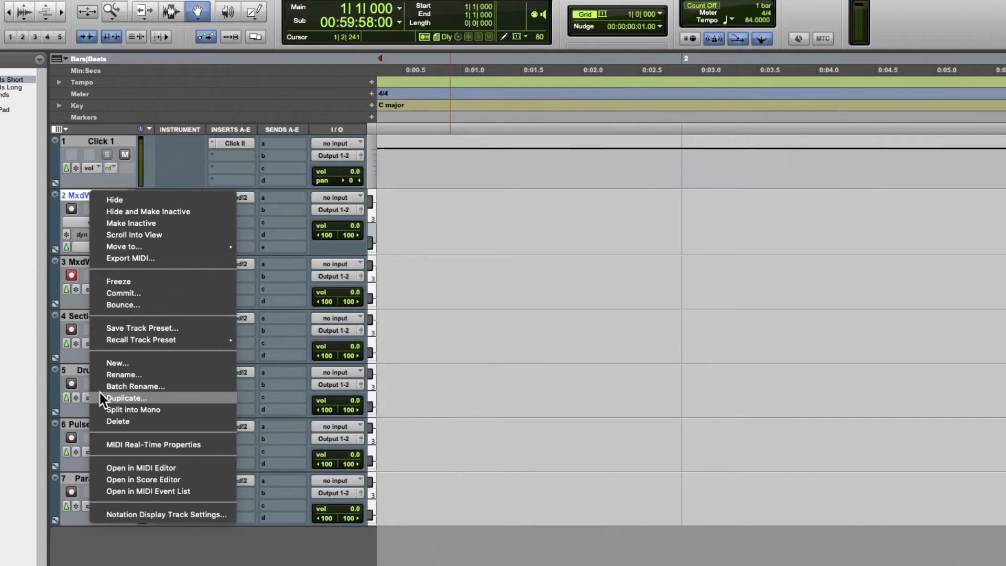
pyautogui.click(81, 195)
pyautogui.rightClick(82, 196)
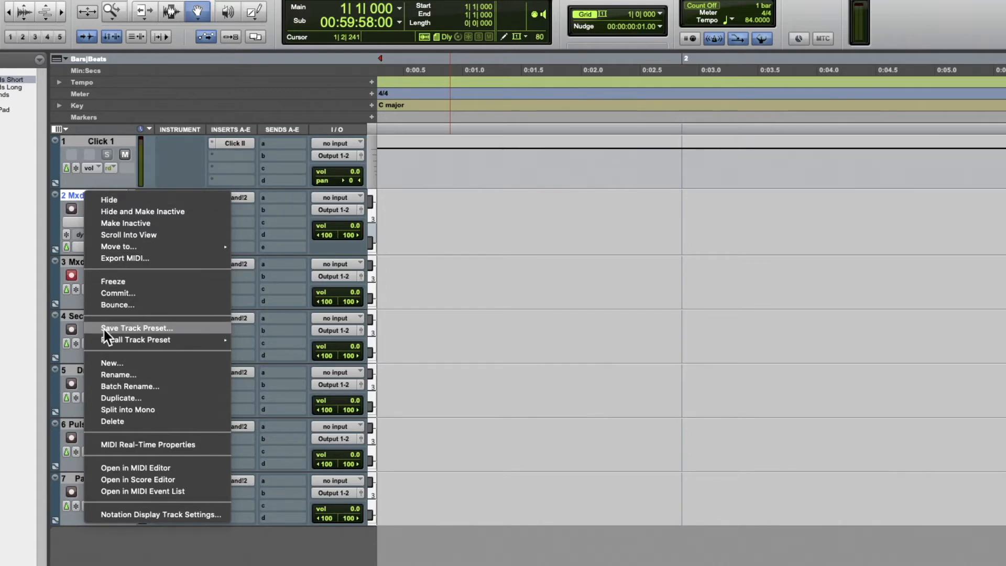
pyautogui.click(110, 398)
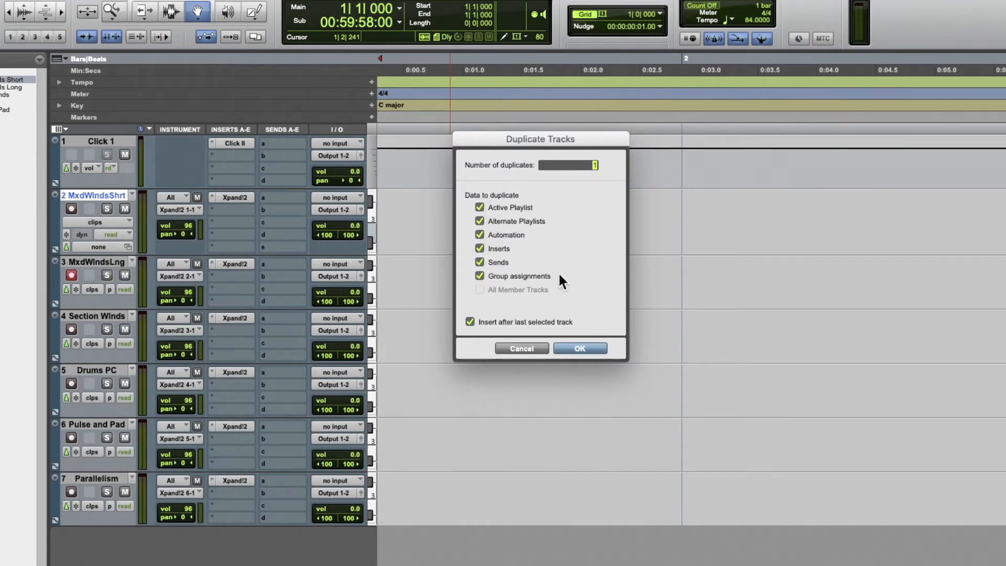
pyautogui.click(542, 348)
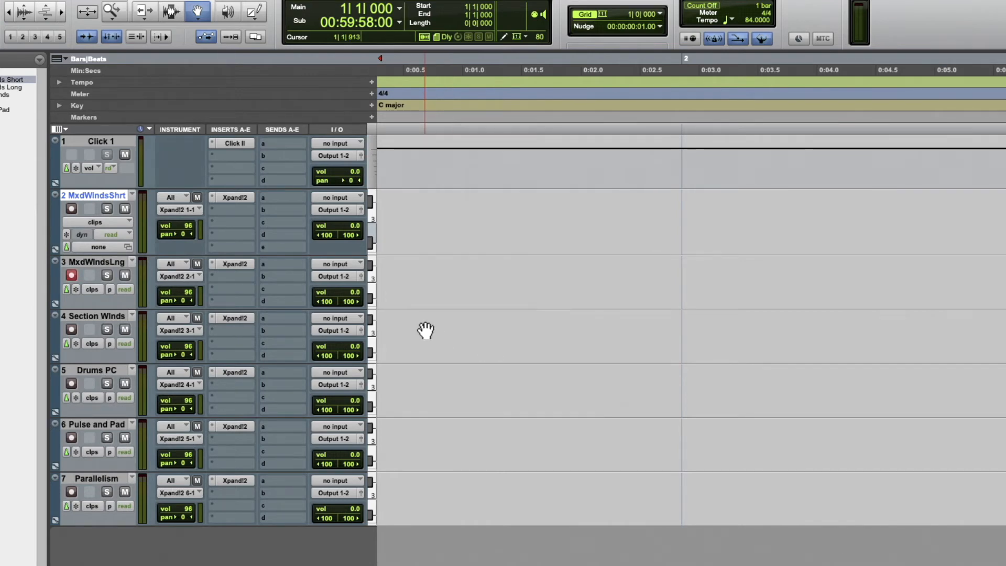
# View the name and comments dialog of the Mixed Winds Long track and close it, keeping the name.
pyautogui.doubleClick(105, 260)
pyautogui.click(507, 189)
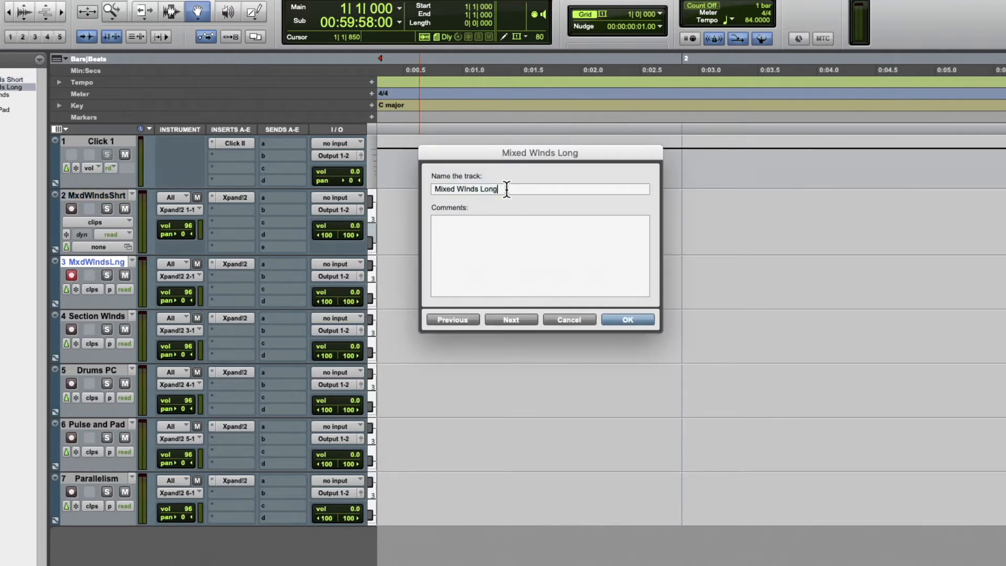
pyautogui.click(637, 315)
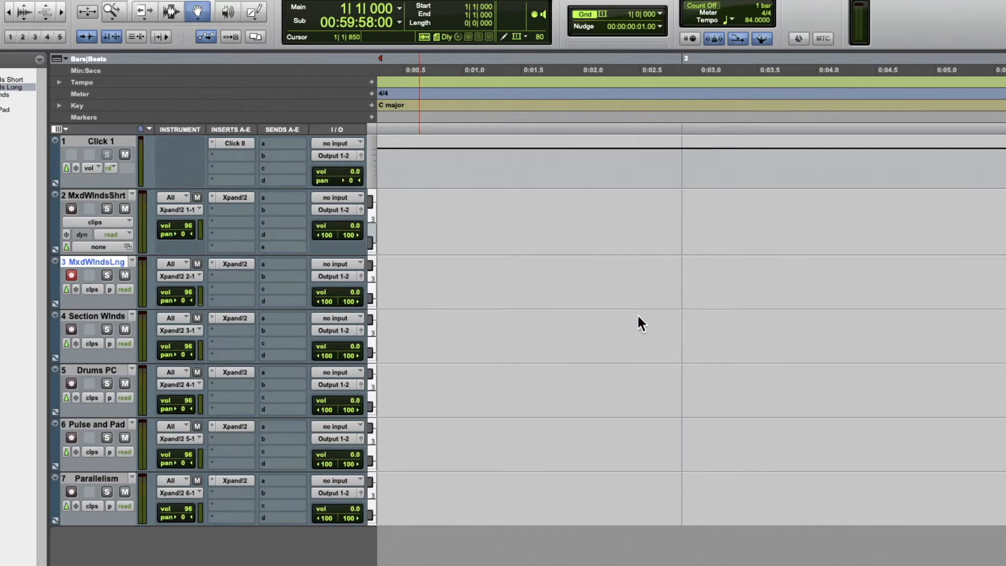
# Compare the Xpand!2 settings of the Mixed Winds Long and Section Winds tracks, record-enabling Mixed Winds Short before closing the window.
pyautogui.click(235, 264)
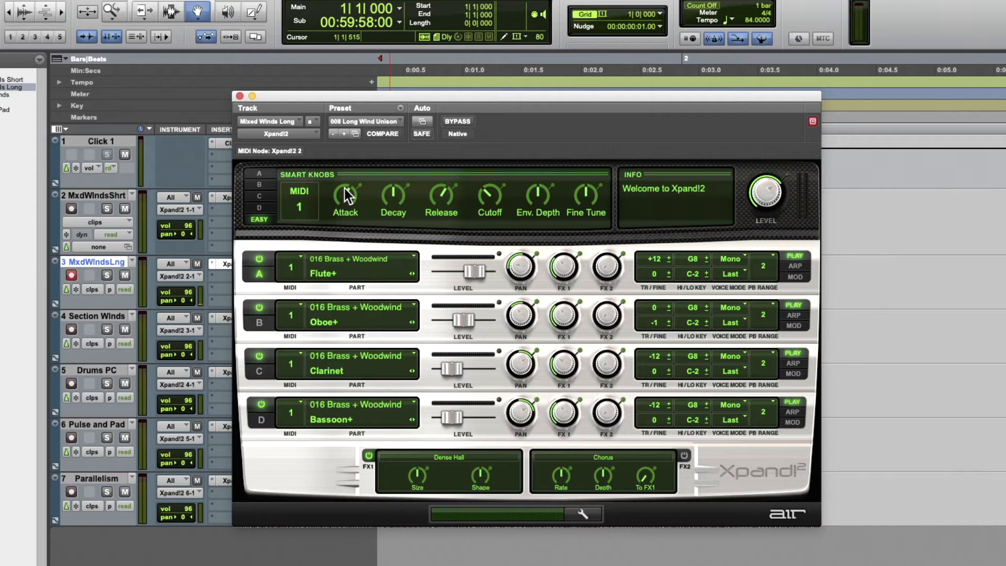
pyautogui.click(239, 96)
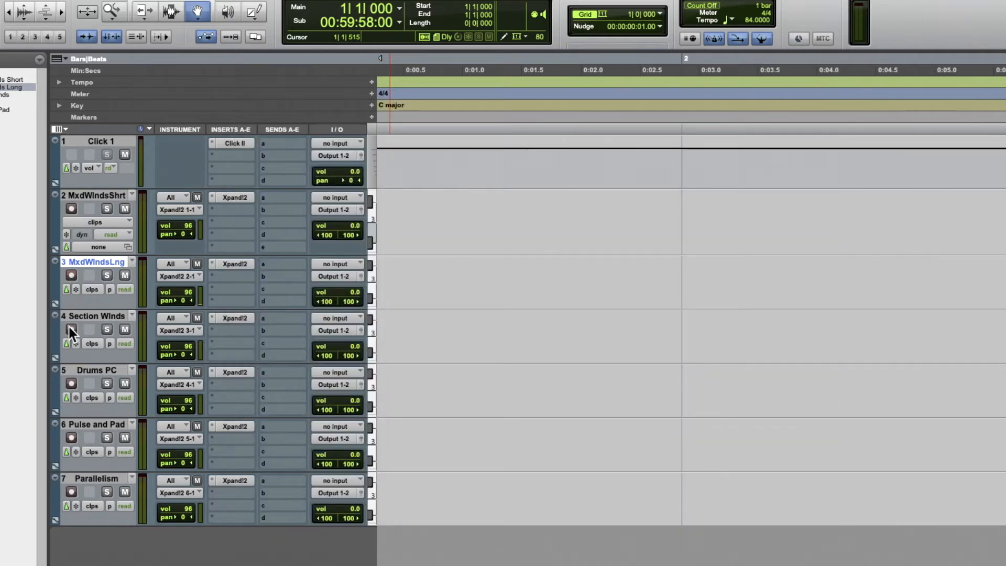
pyautogui.click(235, 318)
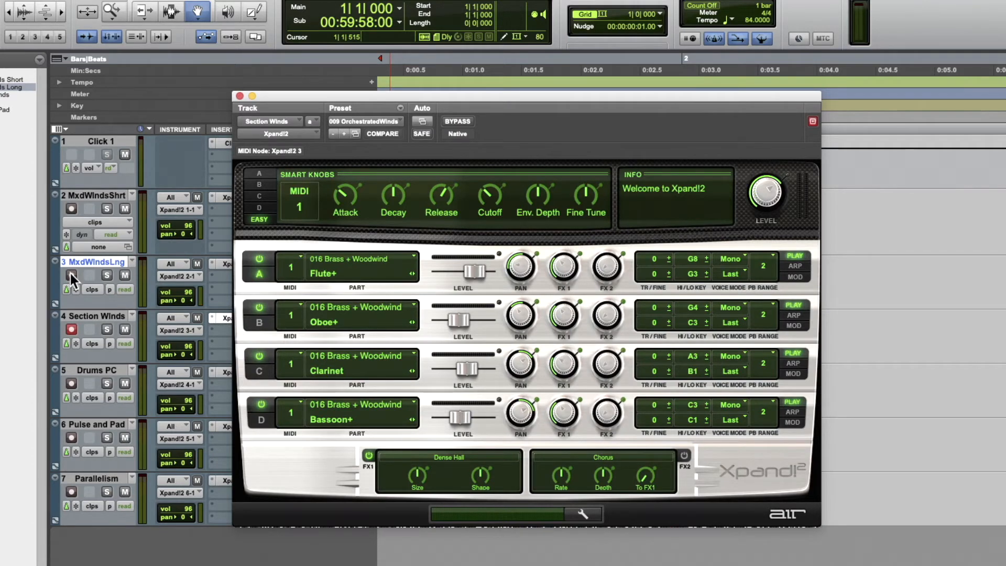
pyautogui.click(70, 209)
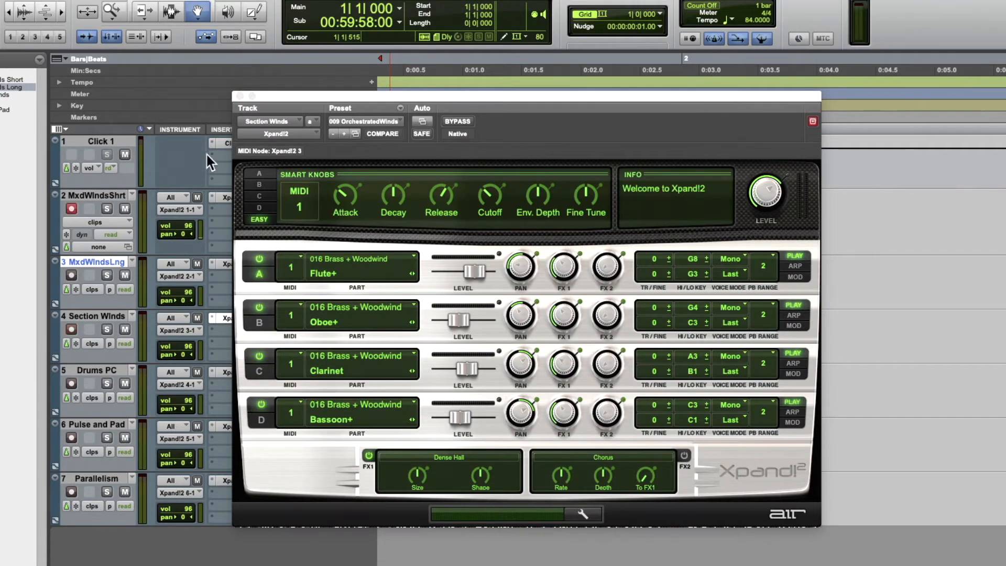
pyautogui.click(239, 96)
# Show the Mixed Winds Short track's Xpand!2 settings and switch off every part except the Flute.
pyautogui.click(231, 197)
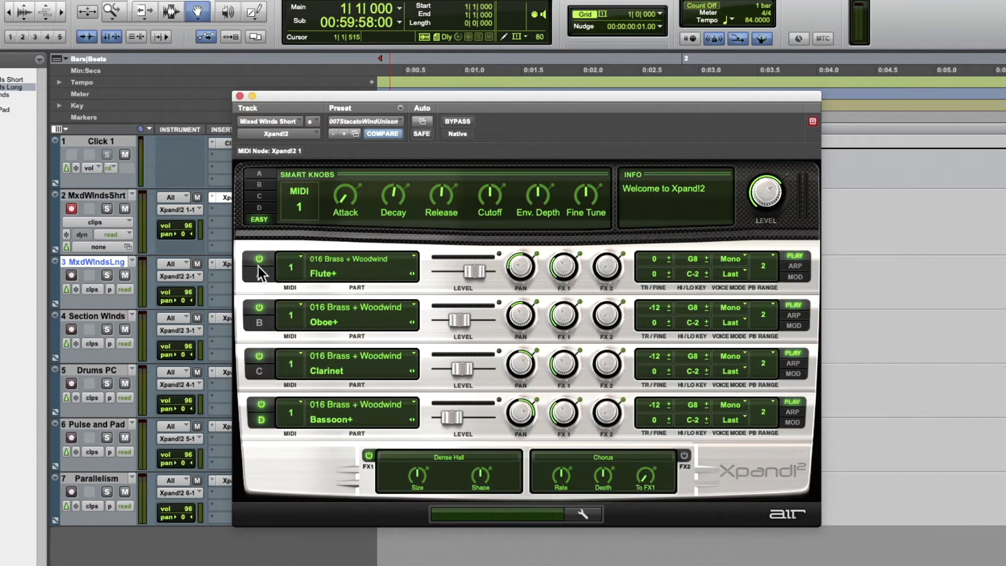
pyautogui.click(259, 307)
pyautogui.click(259, 357)
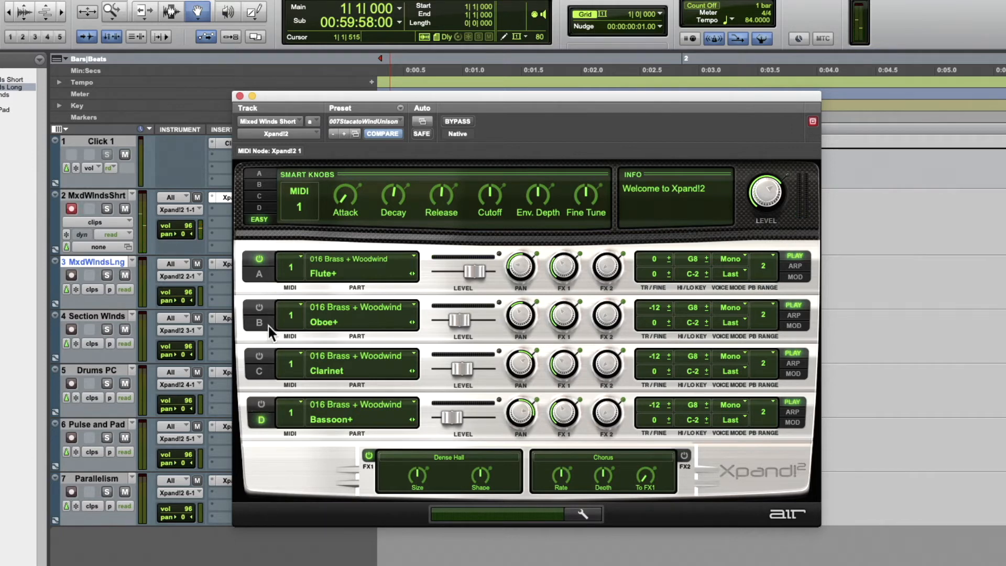
# Switch the Oboe and Clarinet parts of Mixed Winds Short back on and close the Xpand!2 window.
pyautogui.click(260, 306)
pyautogui.click(262, 261)
pyautogui.click(262, 261)
pyautogui.click(258, 357)
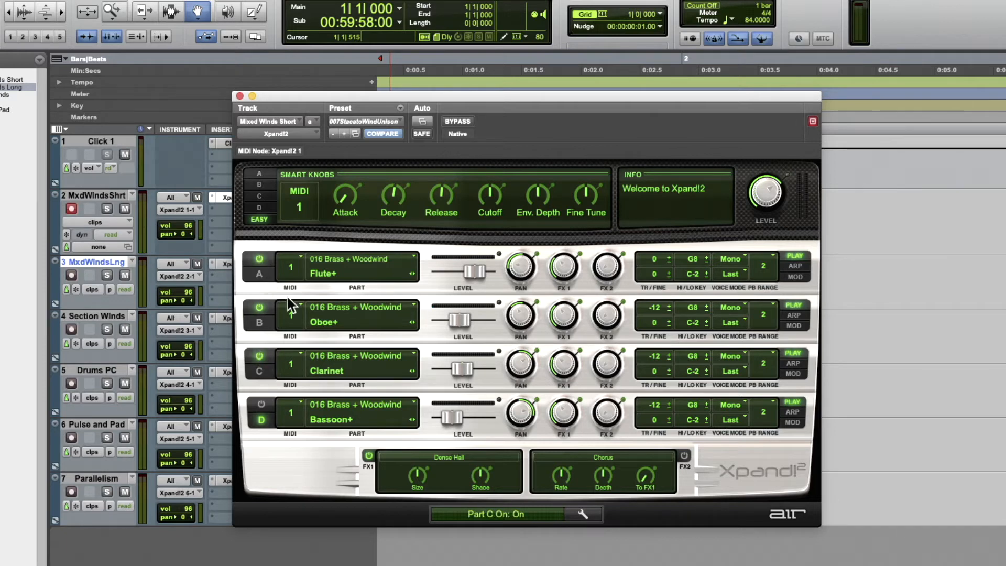
pyautogui.click(240, 96)
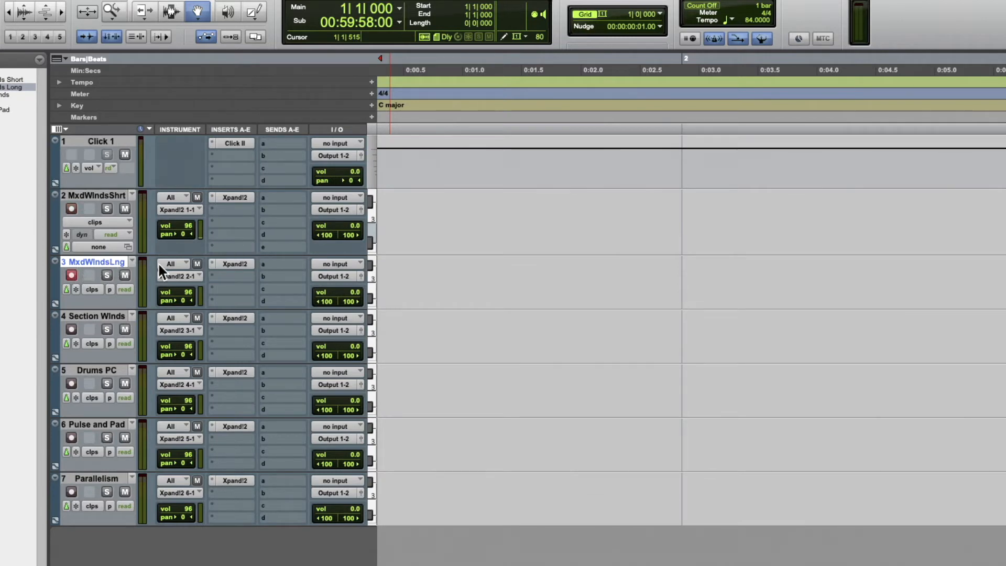
# View the Mixed Winds Long track's Xpand!2 settings, record-enable Section Winds instead of it and close the plug-in window.
pyautogui.click(236, 263)
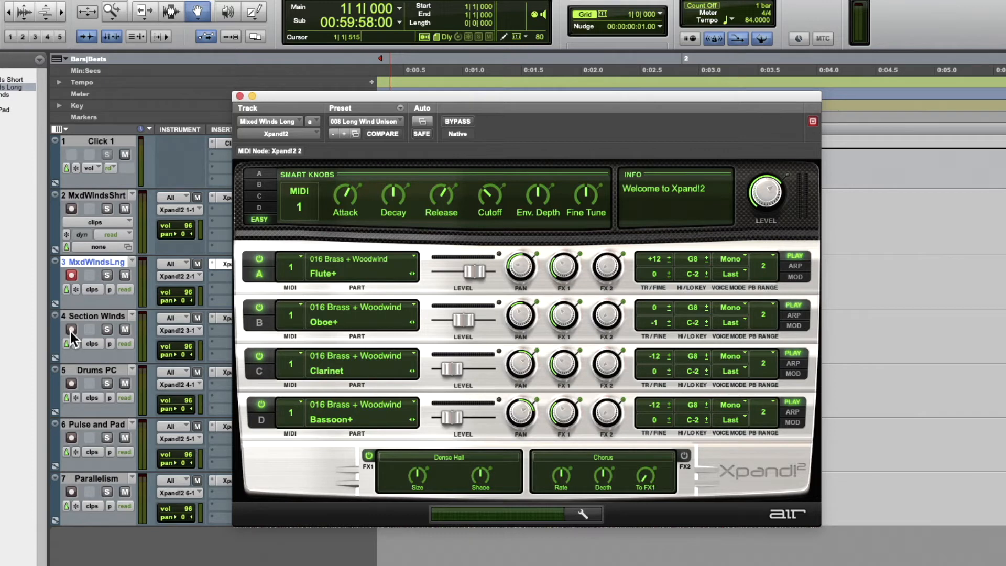
pyautogui.press('Return')
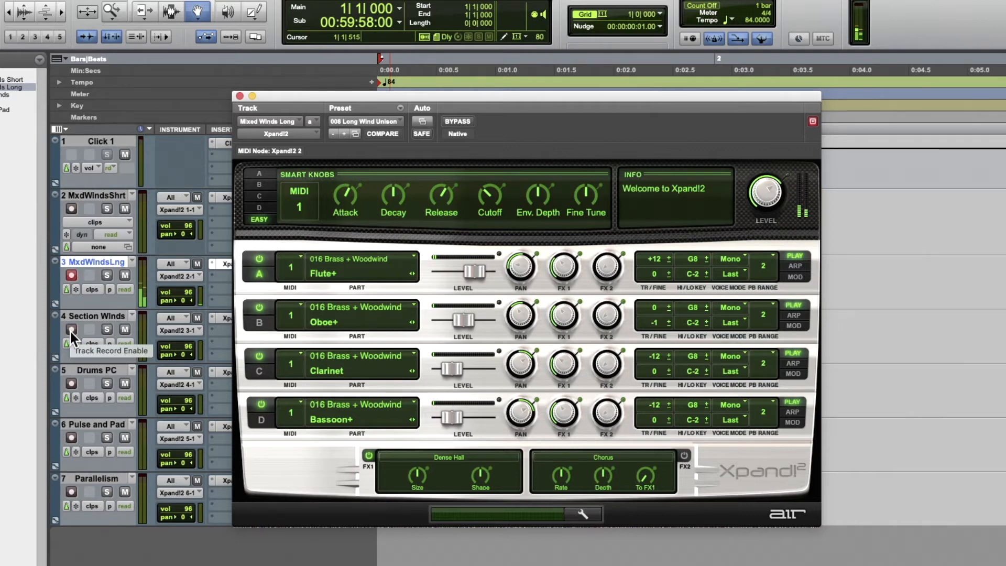
pyautogui.click(71, 330)
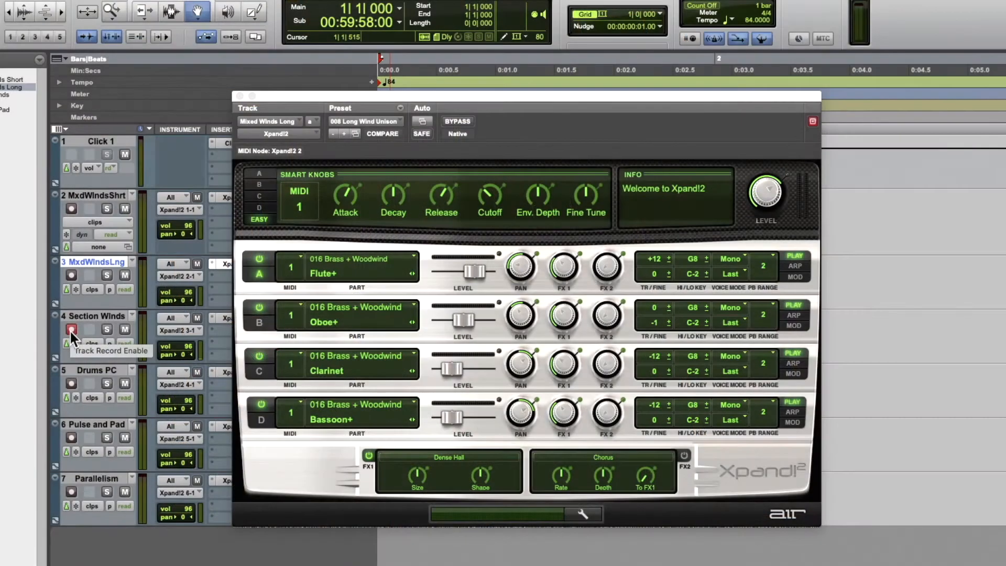
pyautogui.click(71, 330)
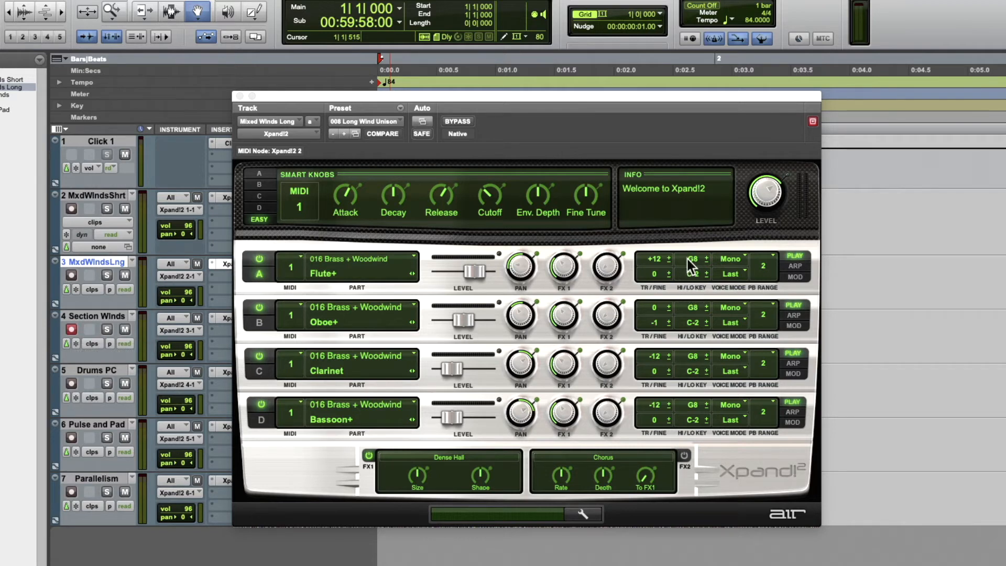
pyautogui.click(240, 96)
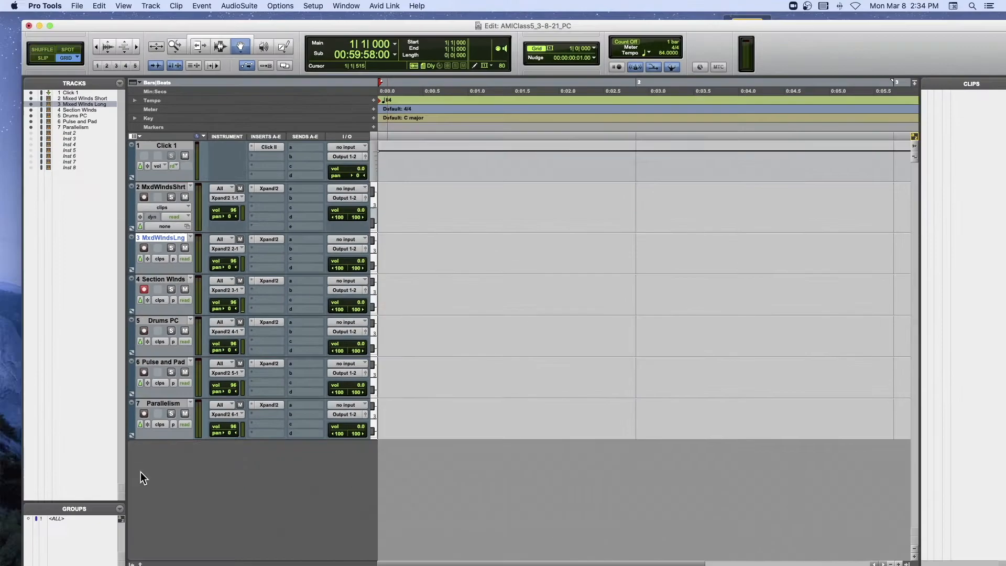
# Open the docked MIDI Editor below the tracks, hide its velocity lane and reposition the Edit window.
pyautogui.moveTo(208, 25); pyautogui.dragTo(204, 17)
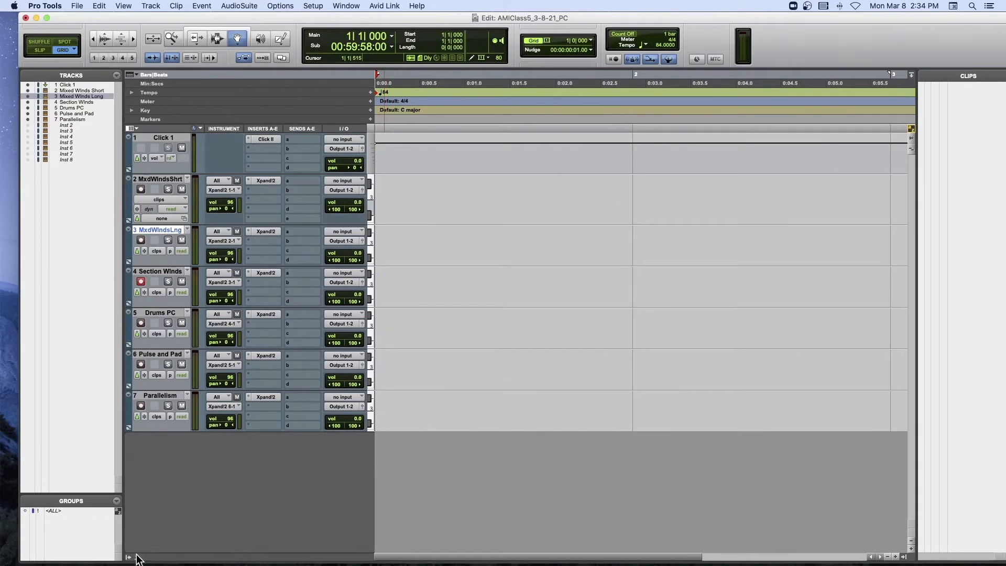
pyautogui.click(136, 557)
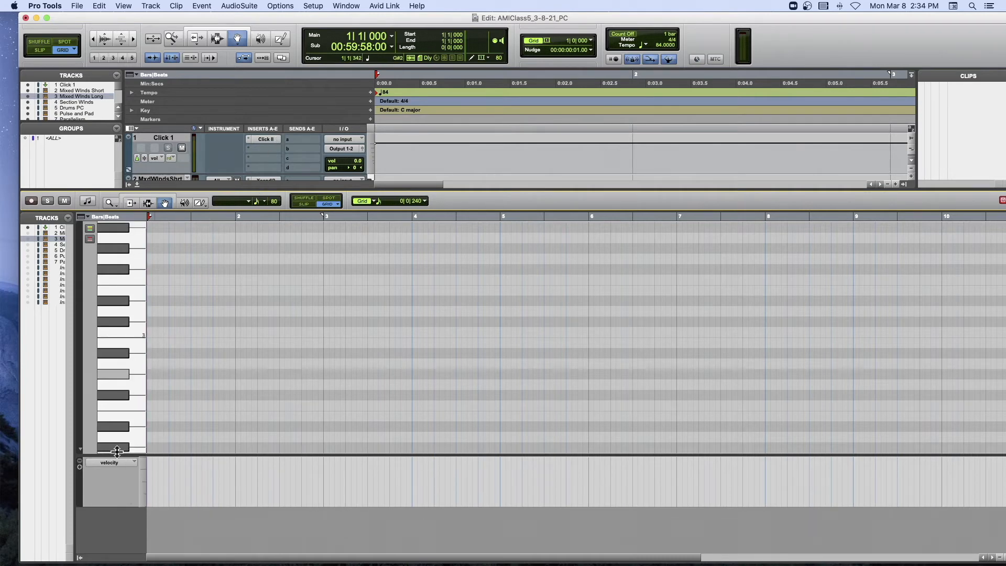
pyautogui.click(80, 460)
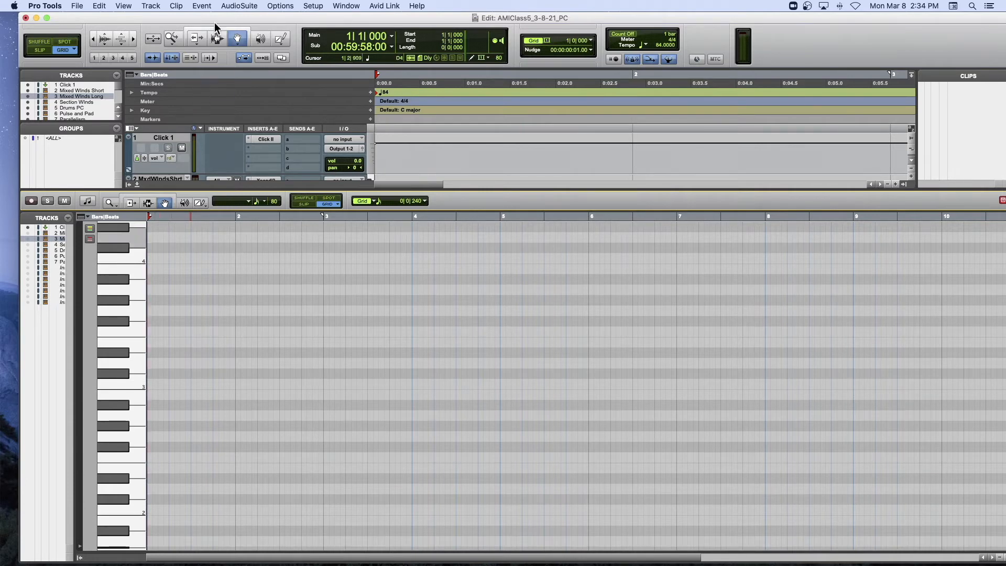
pyautogui.moveTo(216, 28); pyautogui.dragTo(273, 31)
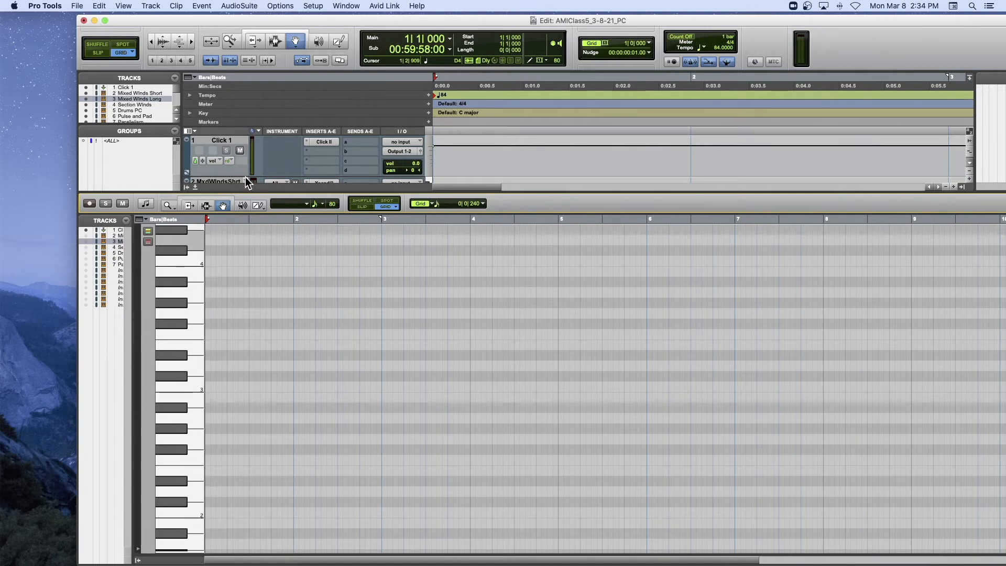
# Examine the octave numbers on the MIDI Editor's keyboard across the range from octave 1 to octave 6.
pyautogui.scroll(-2, 243, 280)
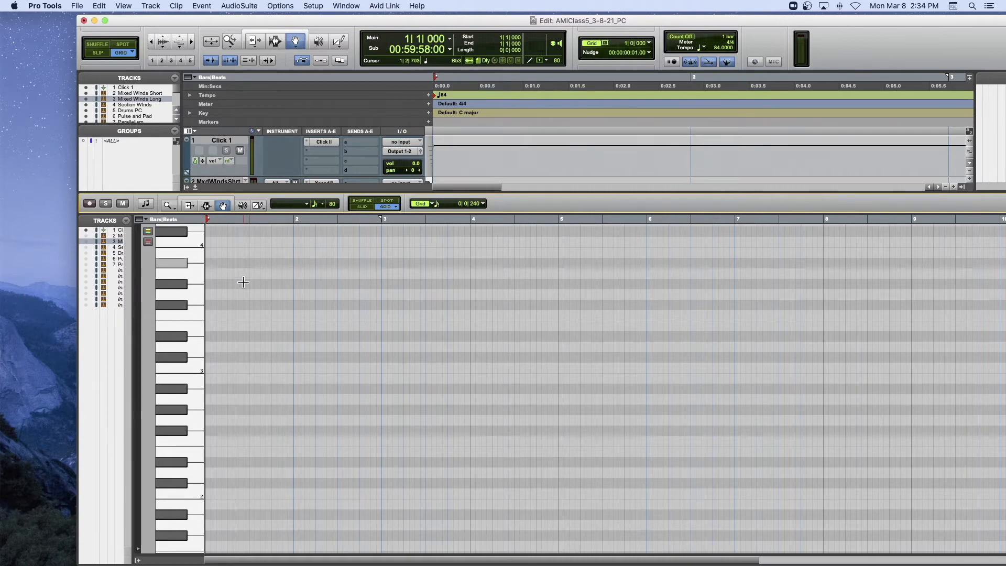
pyautogui.scroll(-3, 243, 282)
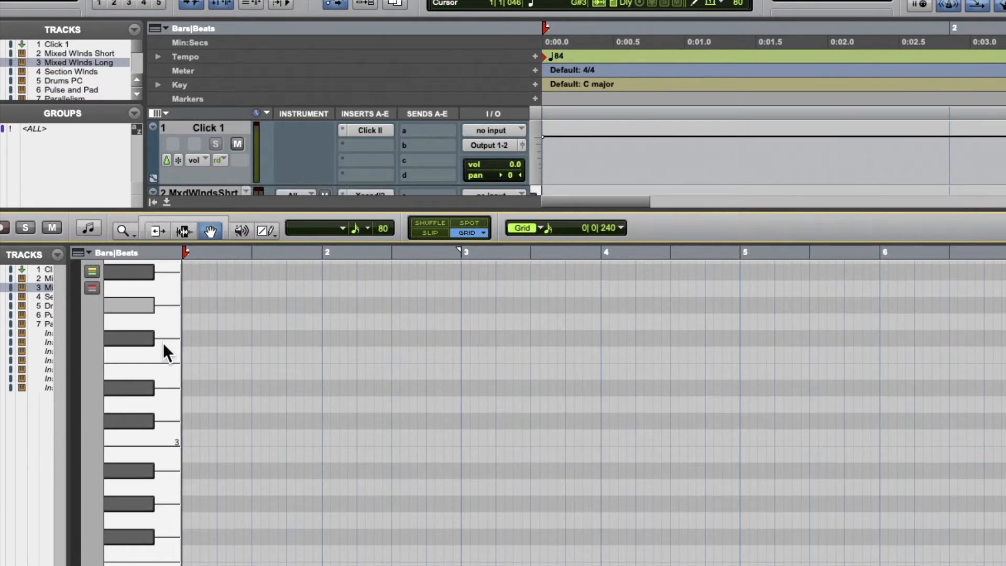
pyautogui.scroll(-5, 162, 343)
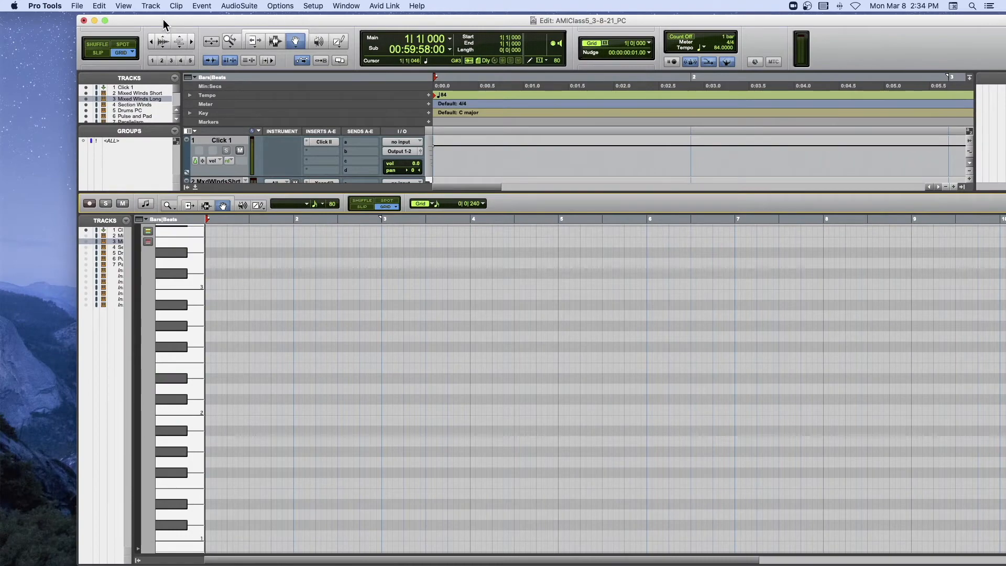
pyautogui.moveTo(162, 20); pyautogui.dragTo(265, 20)
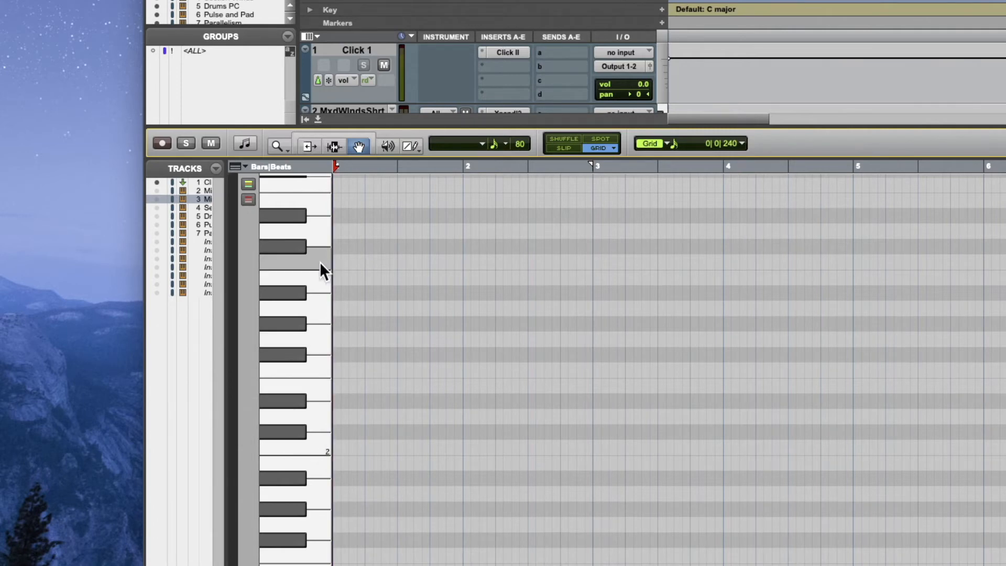
pyautogui.scroll(3, 319, 284)
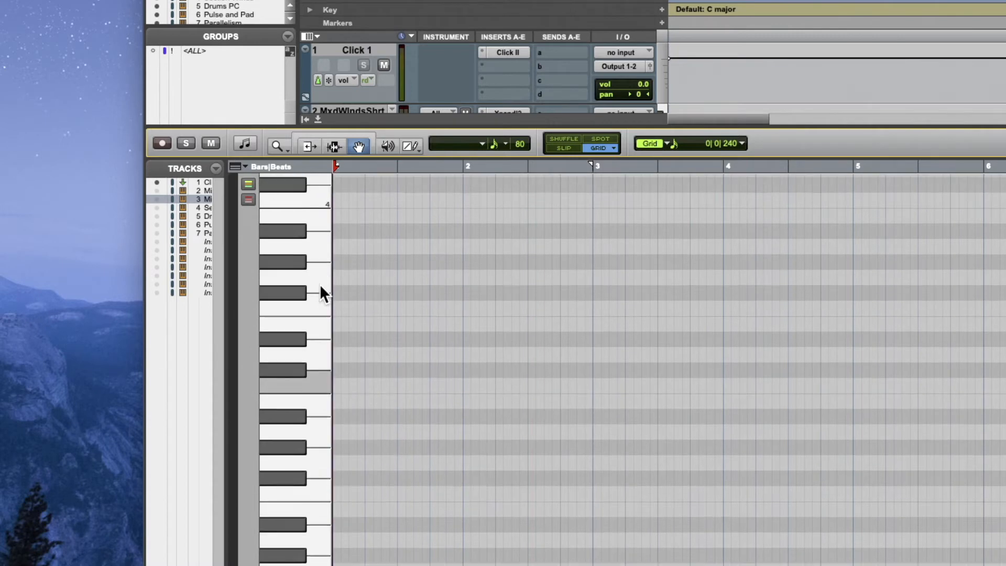
pyautogui.scroll(1, 320, 284)
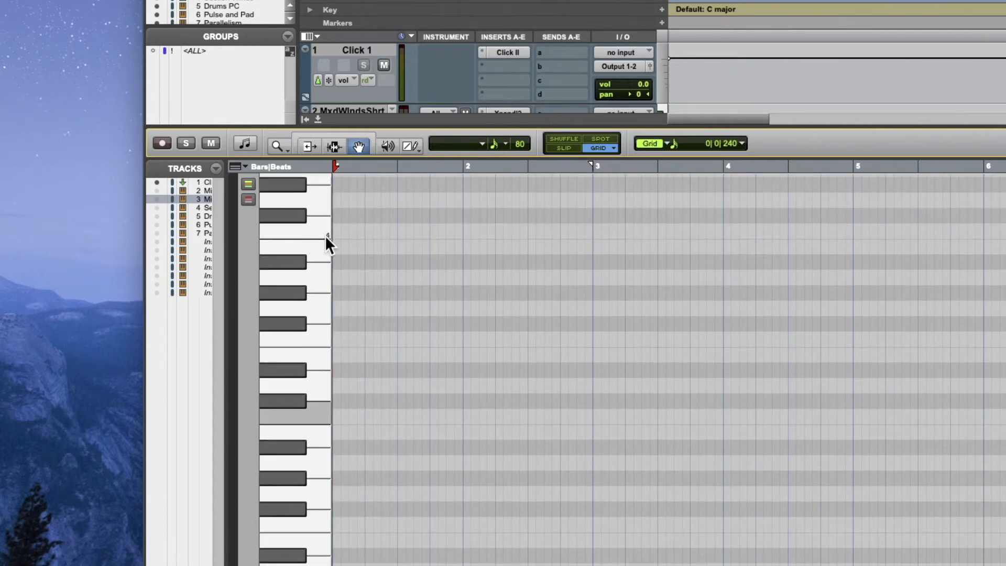
pyautogui.scroll(8, 310, 521)
pyautogui.scroll(2, 310, 532)
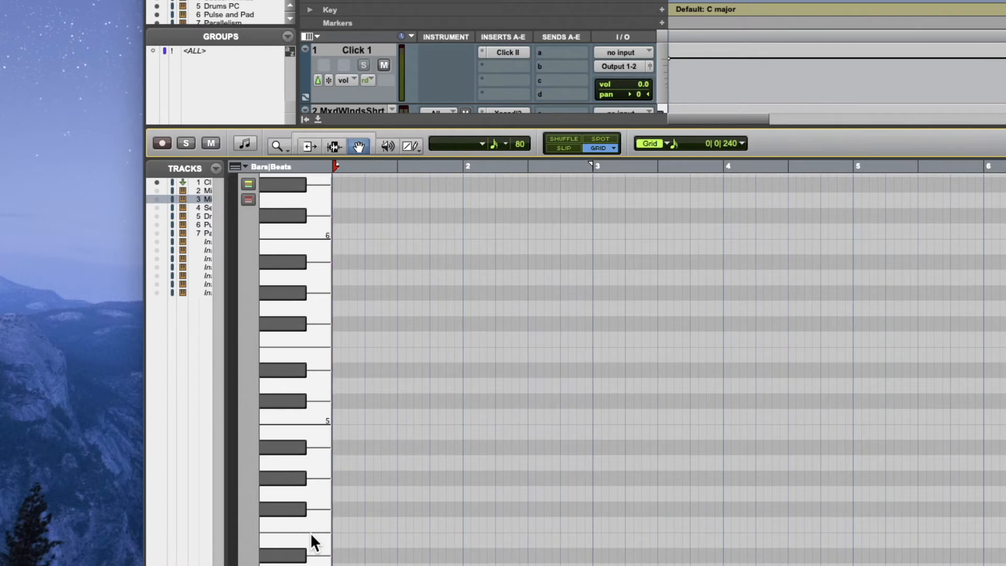
pyautogui.scroll(-5, 311, 532)
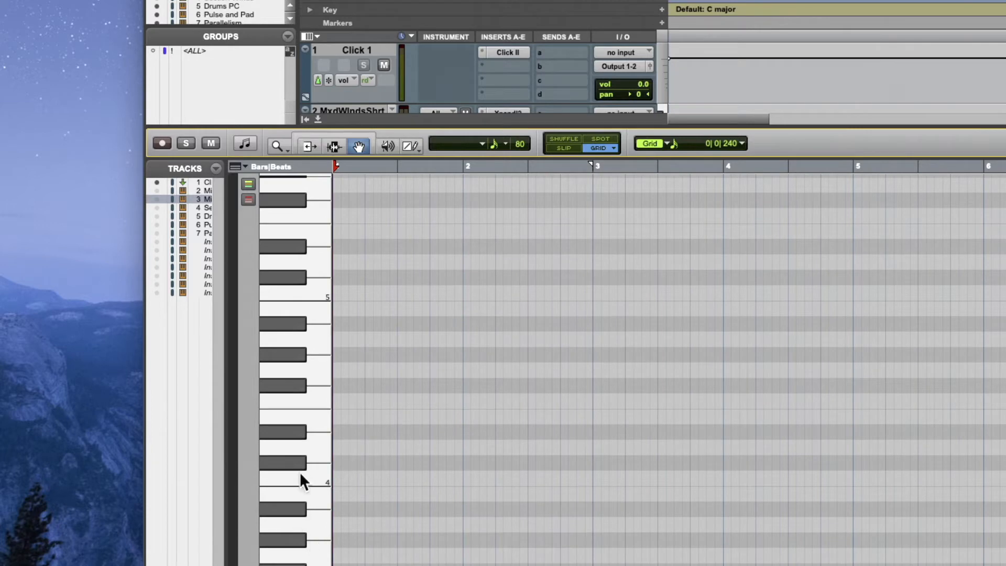
pyautogui.scroll(-6, 301, 458)
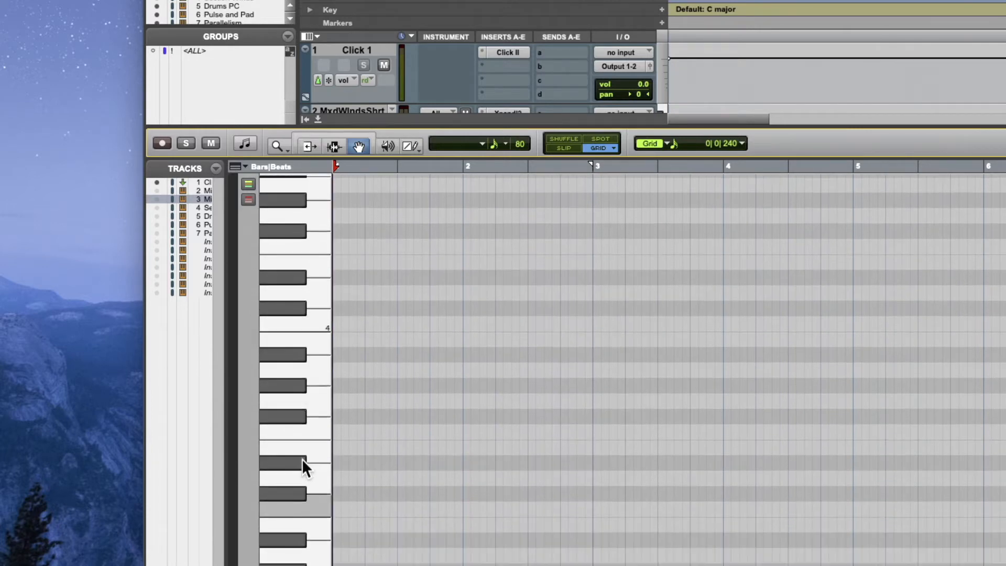
pyautogui.scroll(-6, 302, 458)
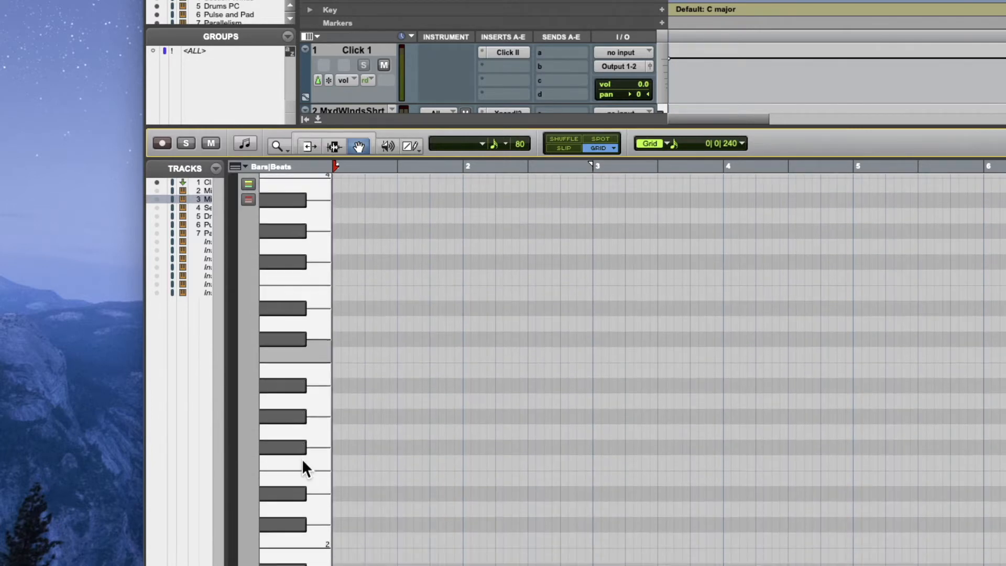
# Activate the MIDI Editor's Pencil tool and set its grid to 1/2 note.
pyautogui.click(416, 142)
pyautogui.click(739, 141)
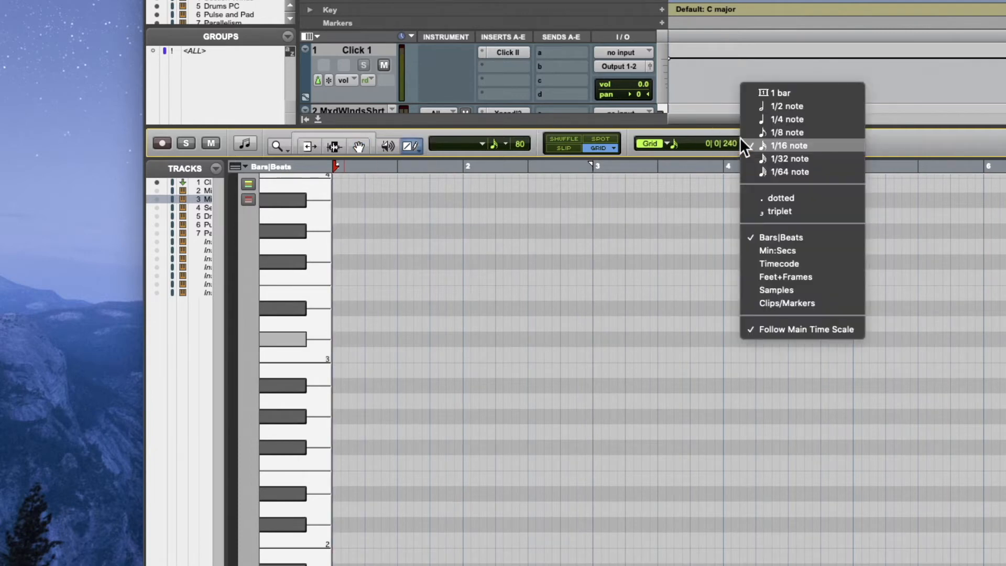
pyautogui.click(756, 105)
pyautogui.scroll(1, 375, 393)
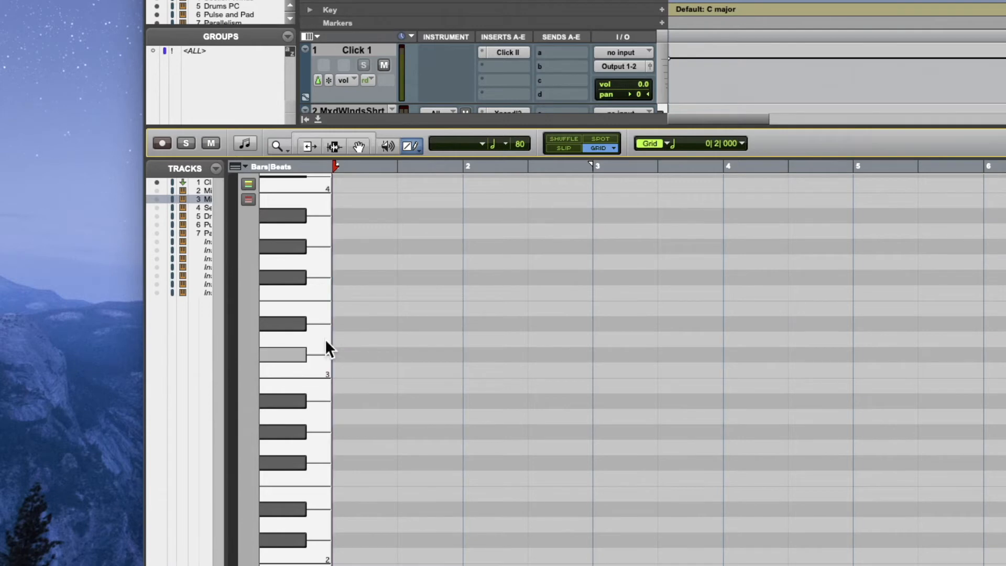
# Show the Mixed Winds Short track in the MIDI Editor and draw a one-bar C3 note at the start of bar 1.
pyautogui.click(159, 189)
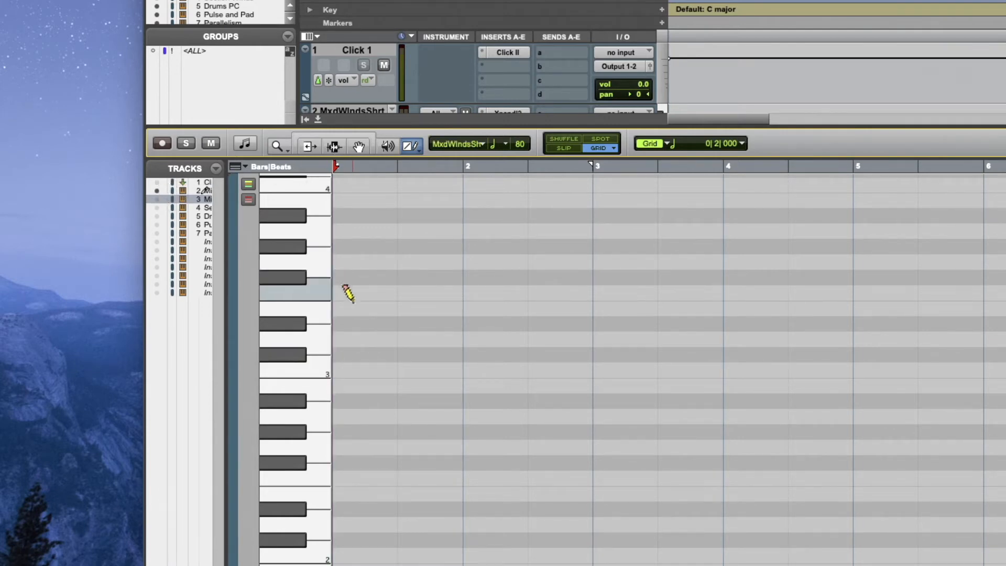
pyautogui.click(338, 370)
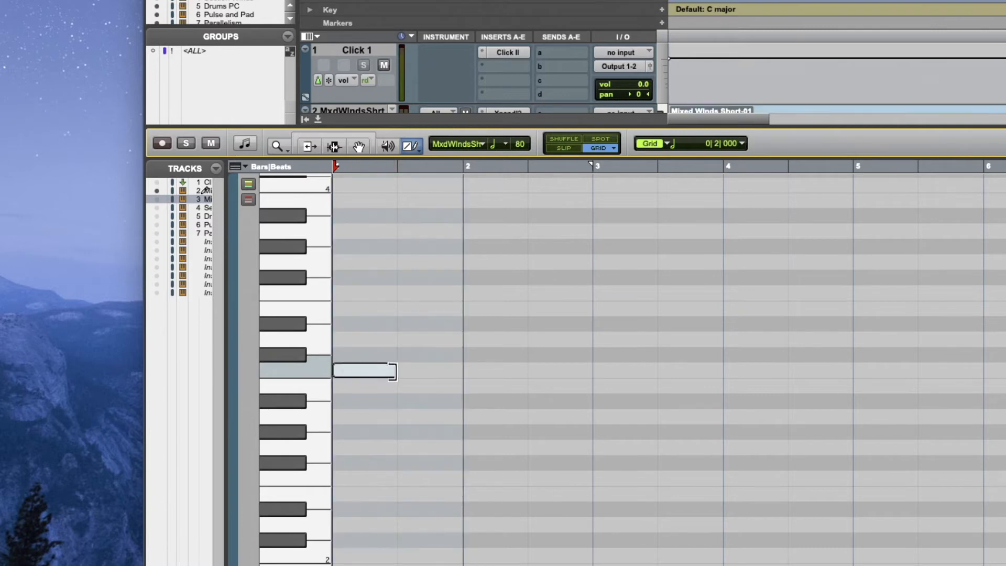
pyautogui.moveTo(396, 371); pyautogui.dragTo(461, 370)
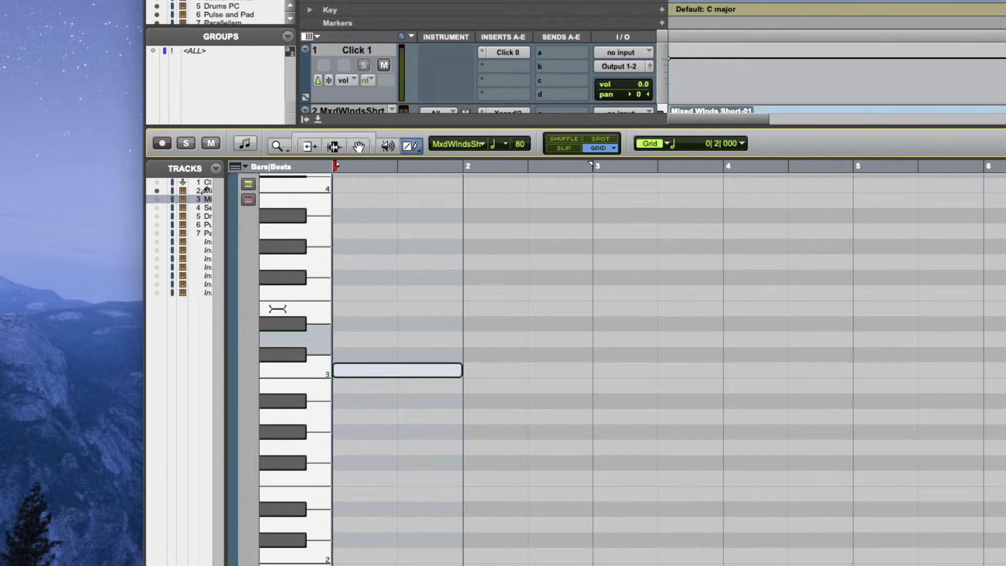
# Examine the C3 note on the grand staff in the MIDI Editor's notation view, and return to the piano roll.
pyautogui.click(245, 141)
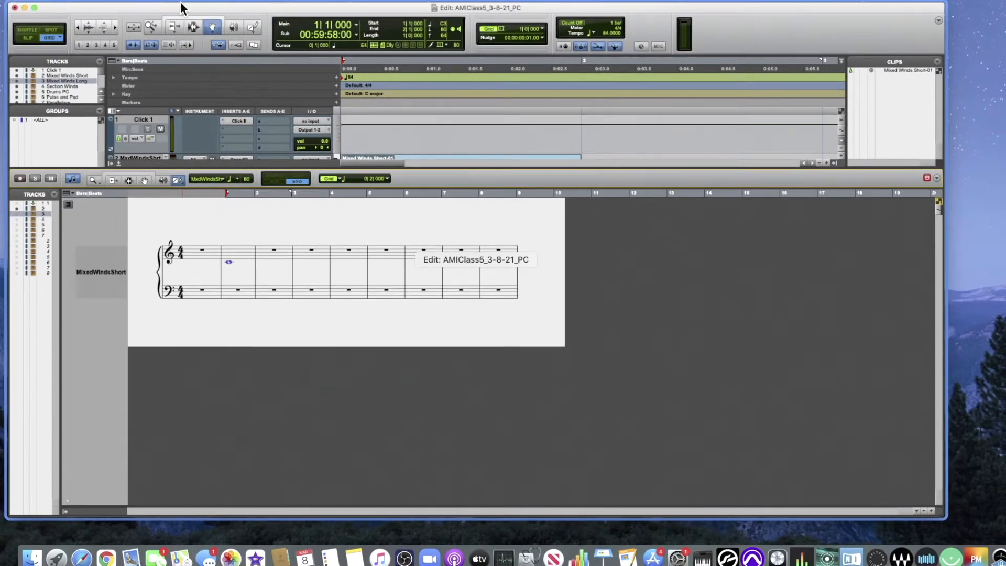
pyautogui.moveTo(181, 4); pyautogui.dragTo(317, 34)
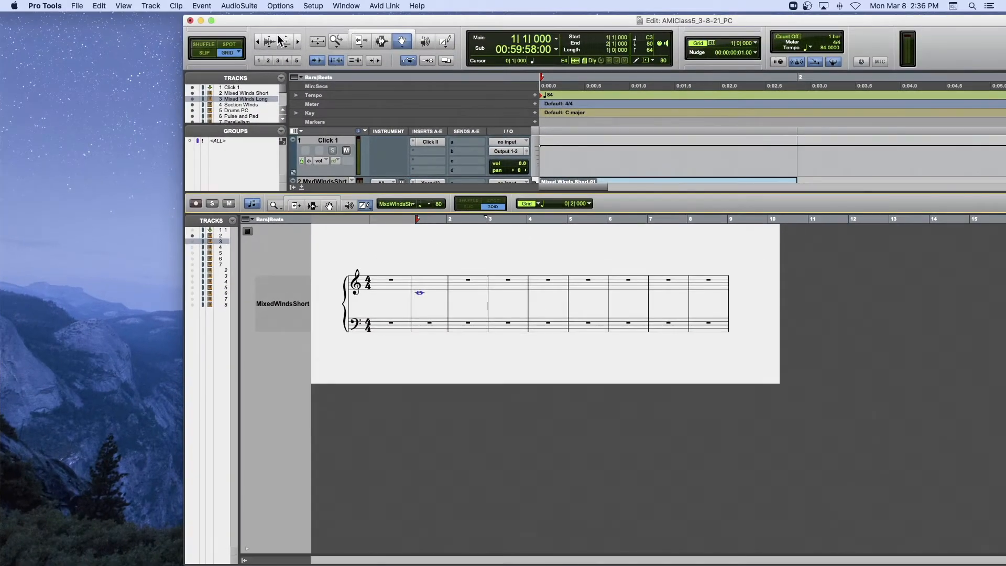
pyautogui.moveTo(312, 0); pyautogui.dragTo(293, 0)
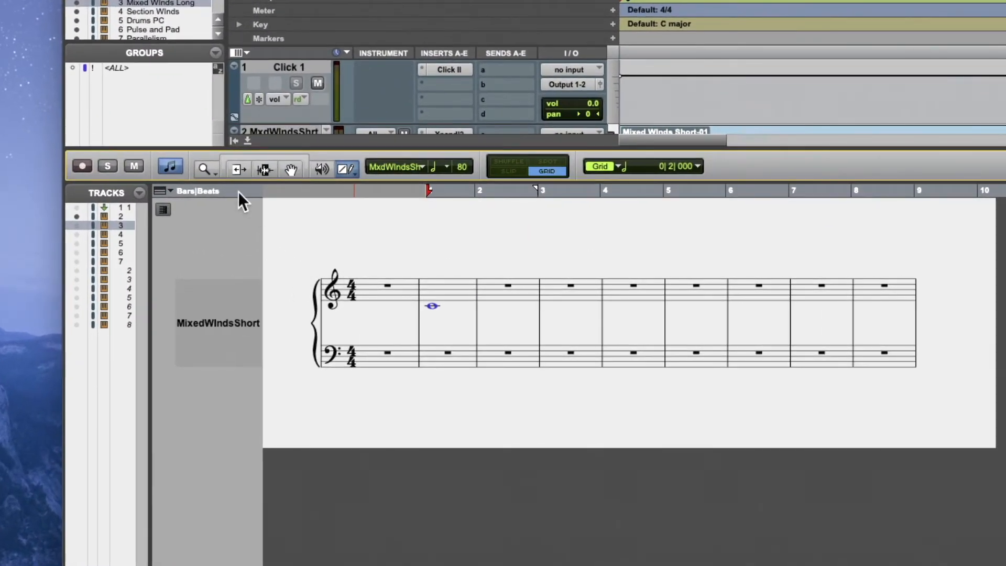
pyautogui.click(167, 163)
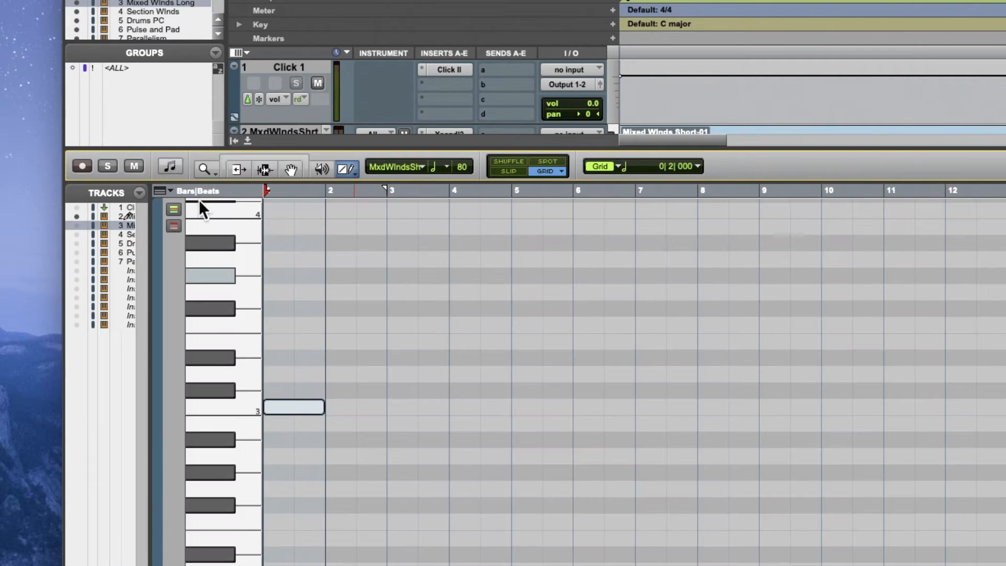
# Lower the bar 1 note to C2, check its position in notation view and return to the piano roll.
pyautogui.moveTo(291, 414); pyautogui.dragTo(283, 563)
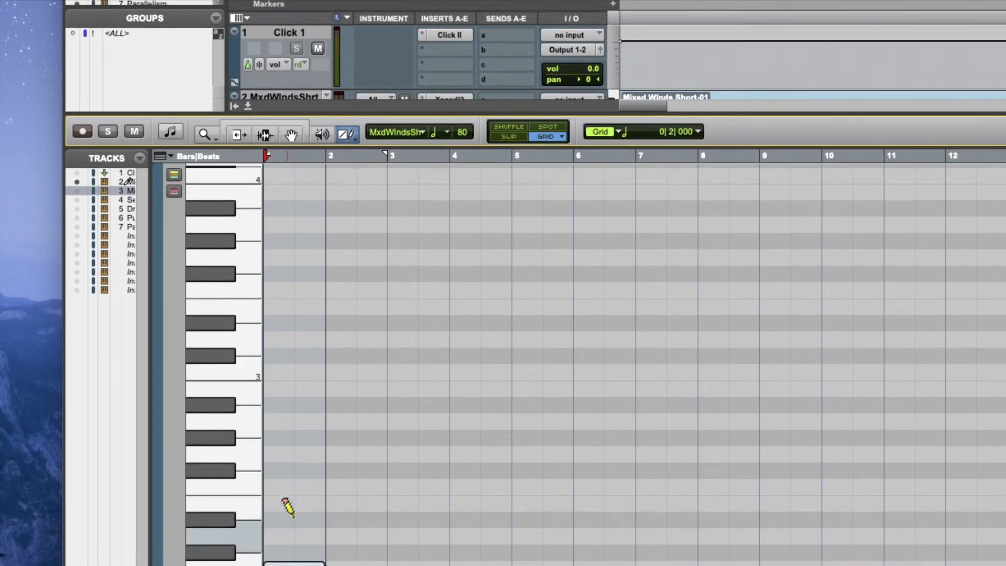
pyautogui.scroll(-4, 289, 499)
pyautogui.scroll(-1, 290, 500)
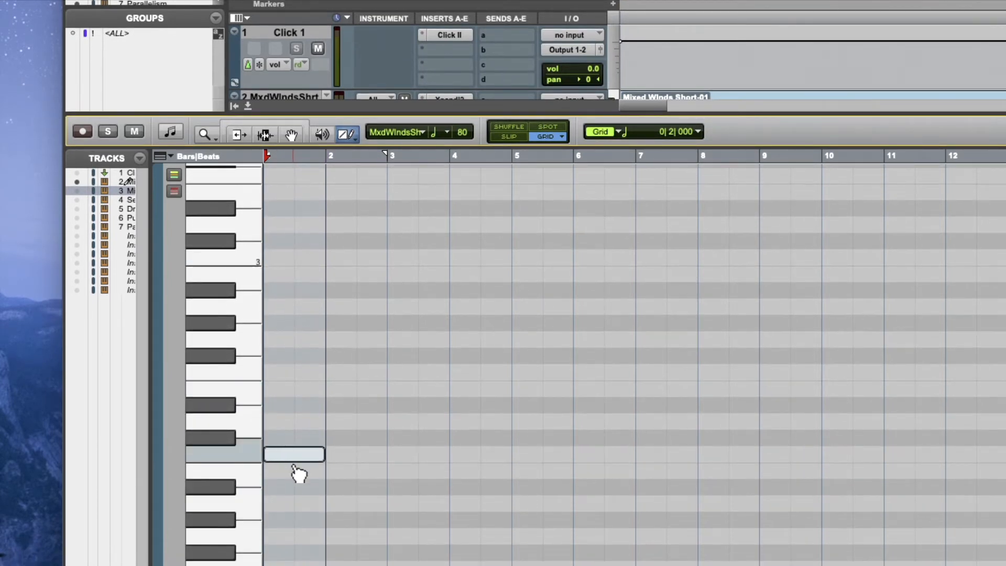
pyautogui.click(170, 132)
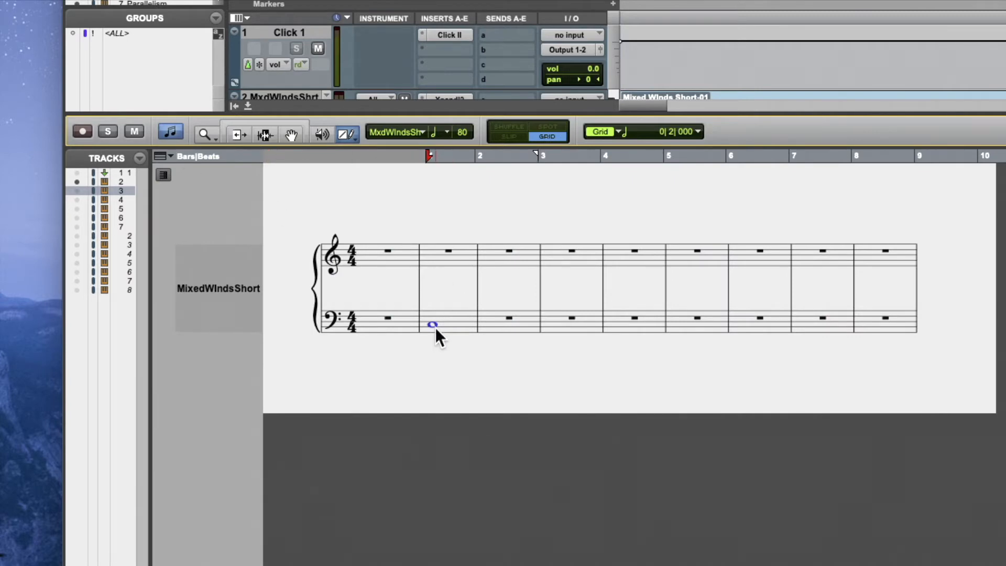
pyautogui.click(171, 132)
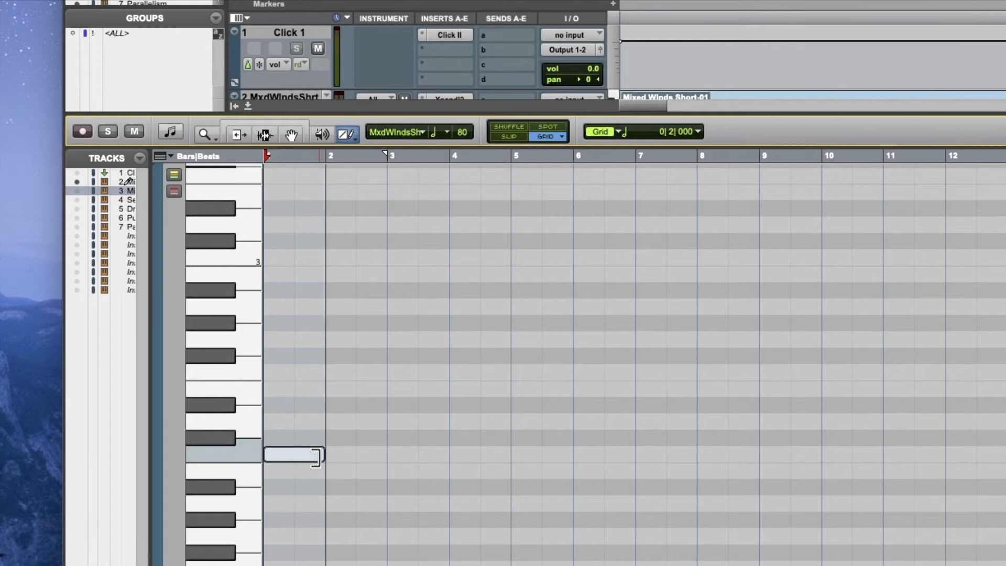
# Raise the bar 1 note to D3 with the Grabber tool and view the keyboard's upper octaves.
pyautogui.click(292, 134)
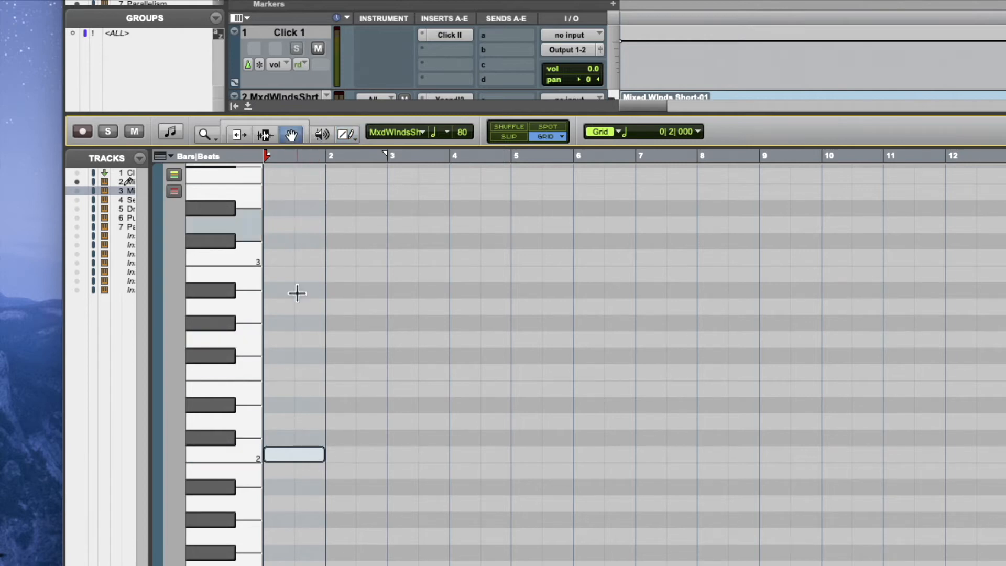
pyautogui.moveTo(294, 456); pyautogui.dragTo(302, 238)
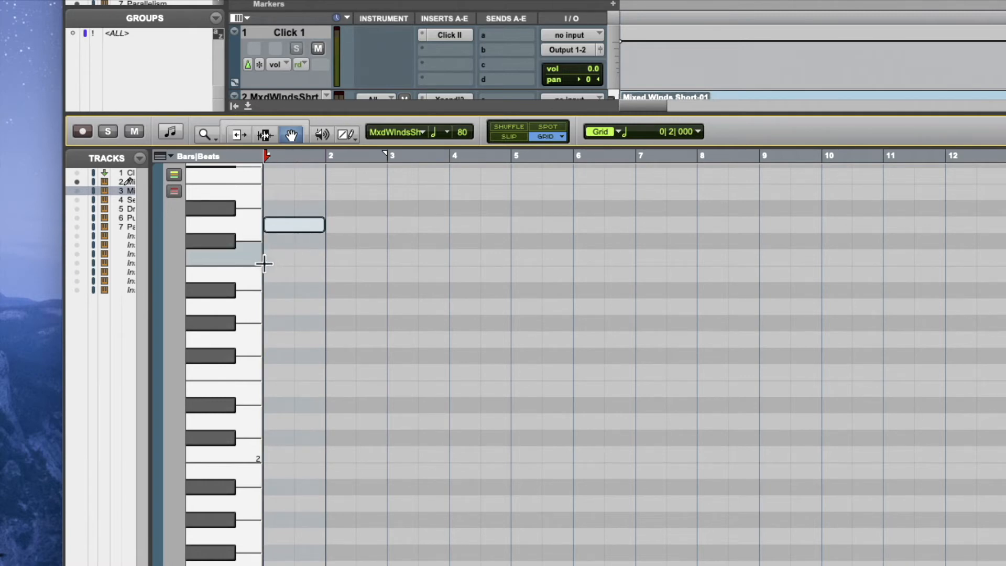
pyautogui.scroll(2, 266, 268)
pyautogui.scroll(1, 267, 270)
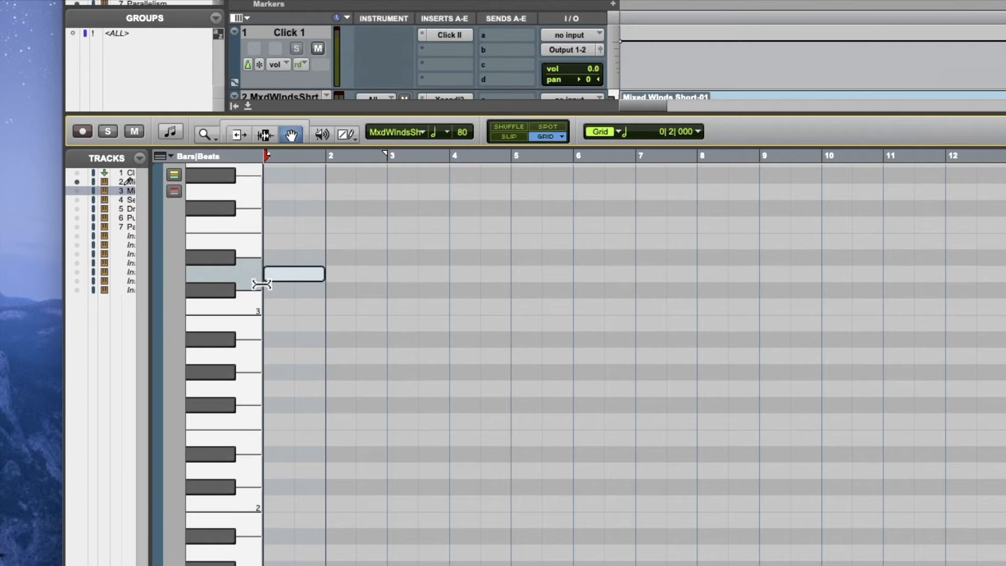
pyautogui.scroll(20, 261, 284)
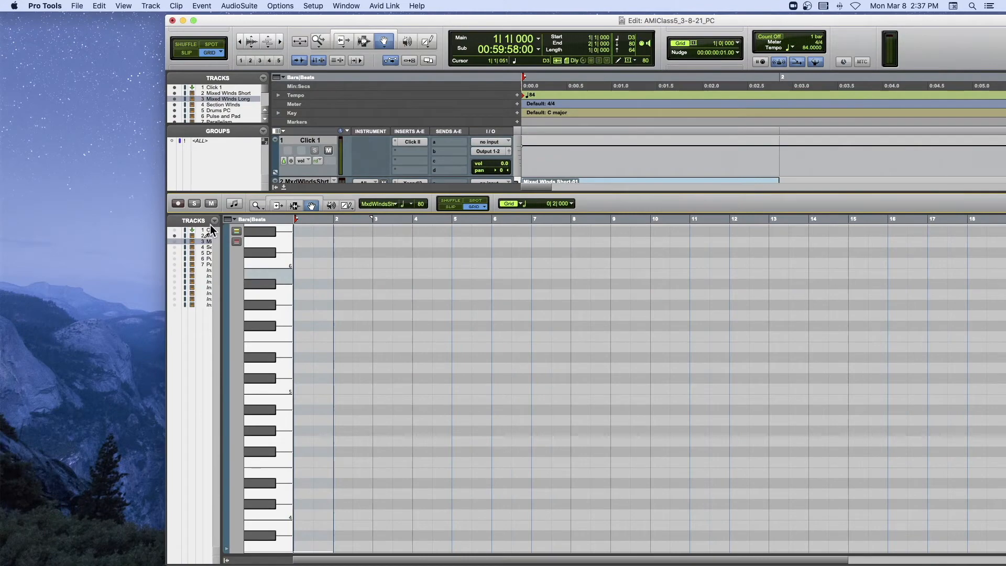
# Close the docked MIDI Editor and open the Section Winds track's Xpand!2 plug-in.
pyautogui.click(283, 187)
pyautogui.moveTo(367, 20); pyautogui.dragTo(215, 30)
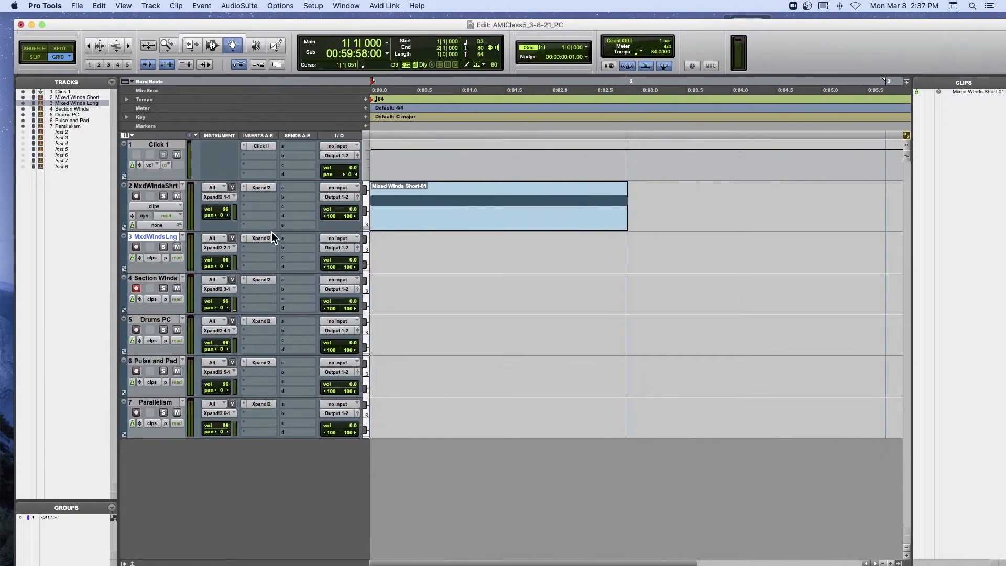
pyautogui.click(256, 280)
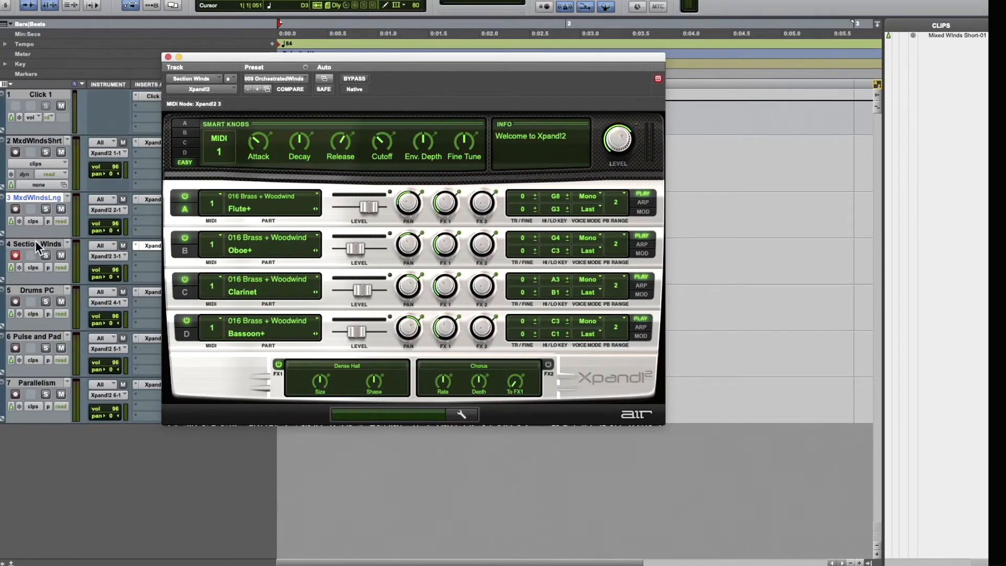
# Isolate the Flute+ part by switching off parts B, C and D, and audition the Oboe+ part alone instead.
pyautogui.click(15, 255)
pyautogui.click(183, 237)
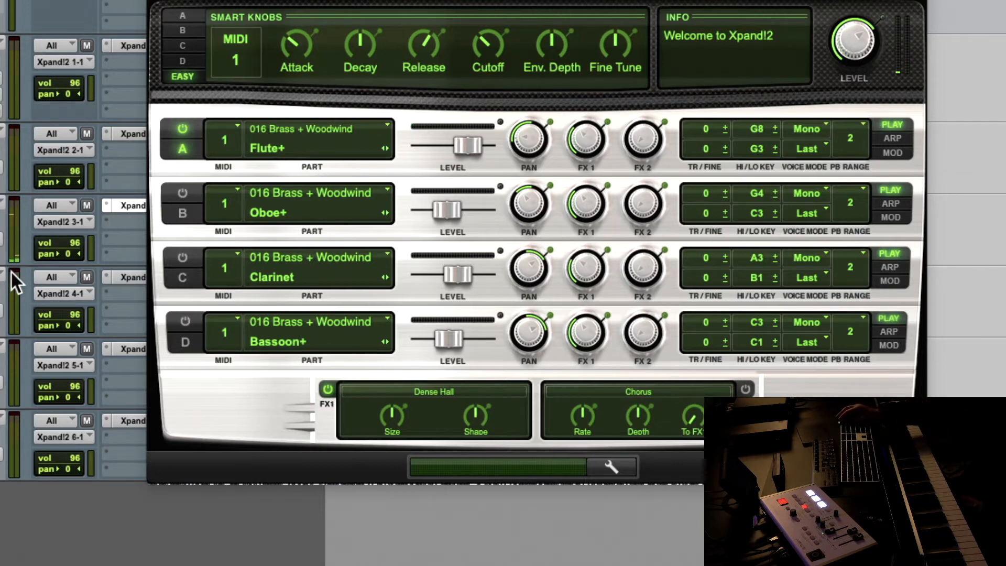
pyautogui.click(185, 194)
pyautogui.click(183, 131)
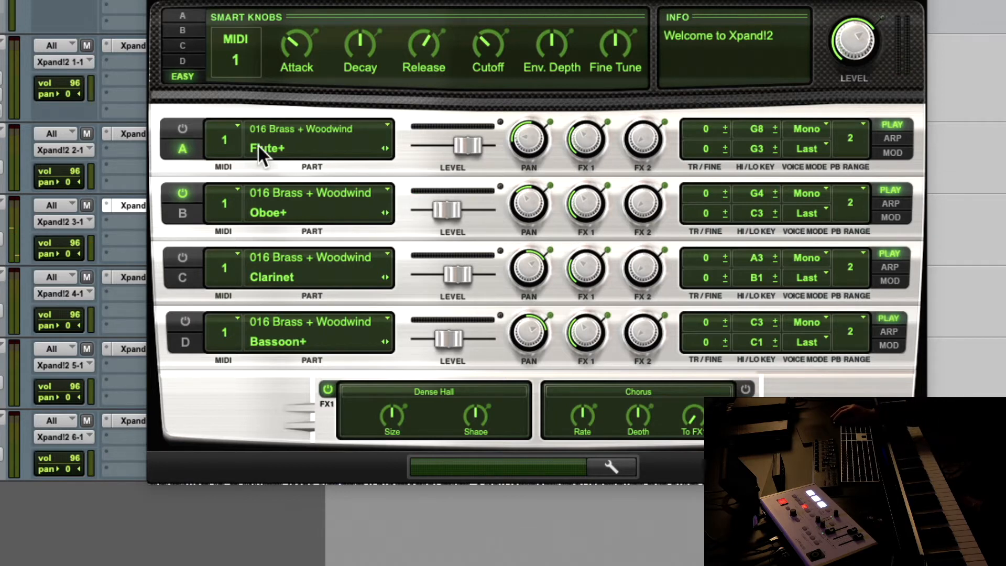
# Switch the Flute+ part back on and raise the Oboe+ level slightly to balance the two parts.
pyautogui.click(183, 127)
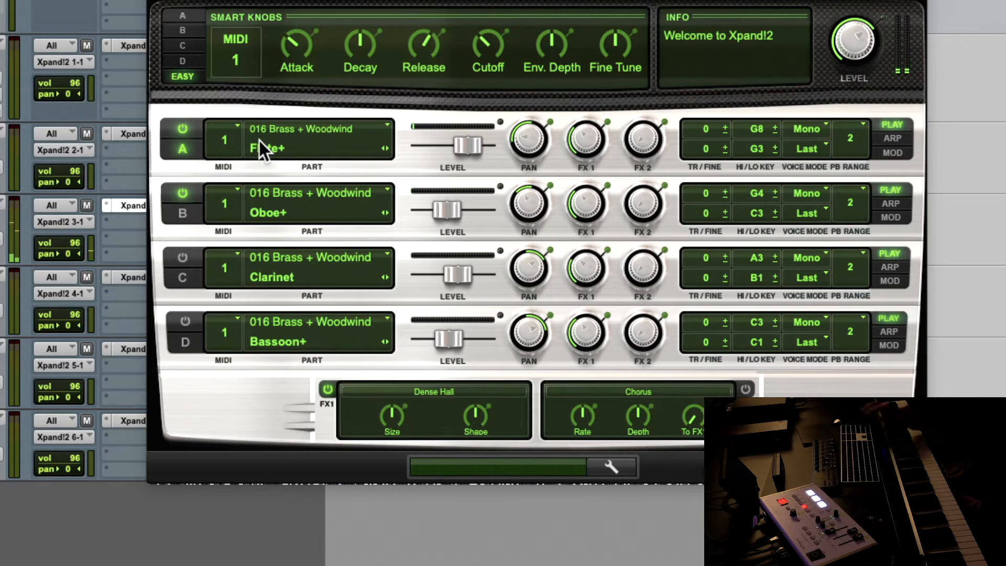
pyautogui.moveTo(453, 205); pyautogui.dragTo(455, 206)
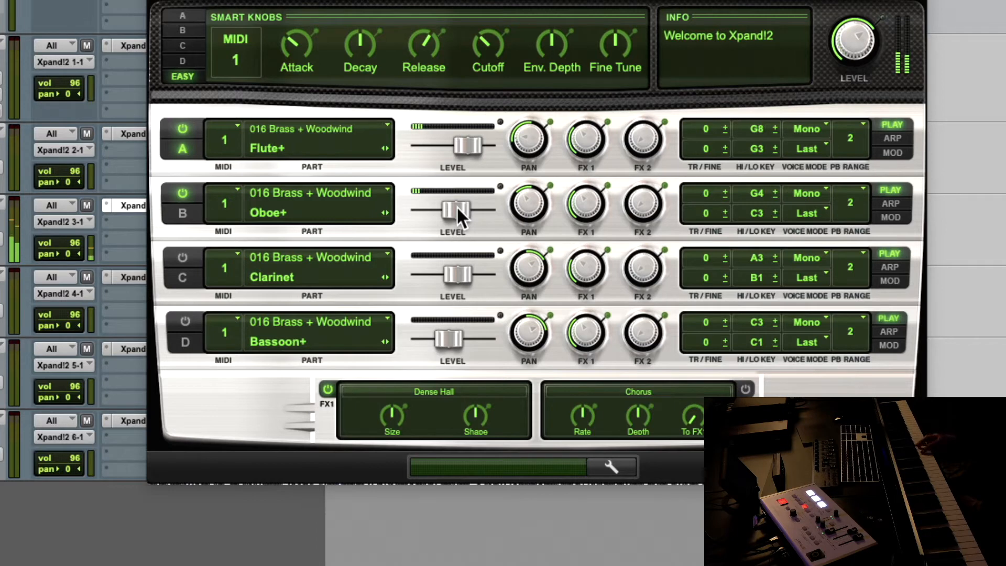
pyautogui.moveTo(457, 206); pyautogui.dragTo(453, 206)
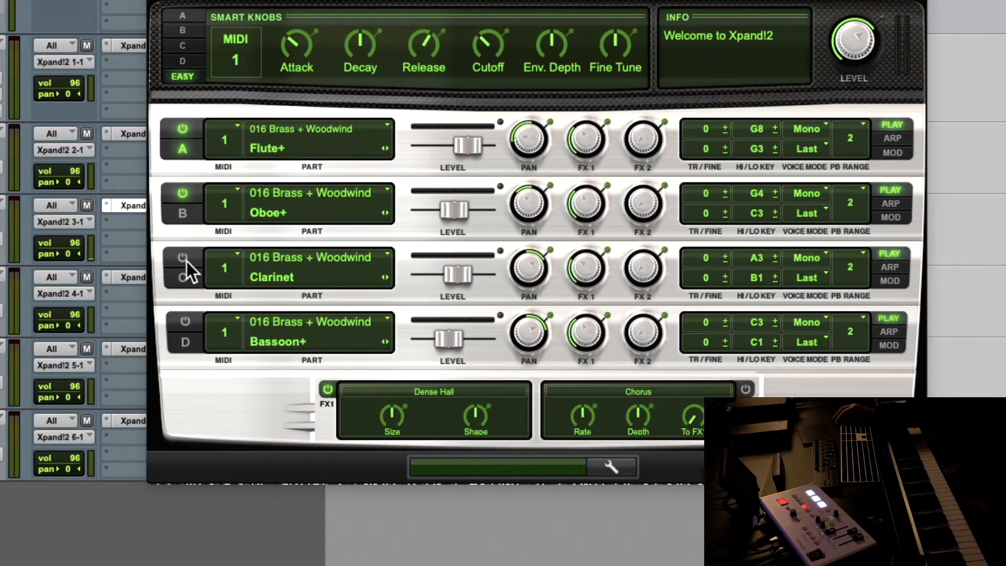
# Audition the Clarinet part alone with Flute+ and Oboe+ off, and layer those two parts back in.
pyautogui.click(181, 191)
pyautogui.click(188, 123)
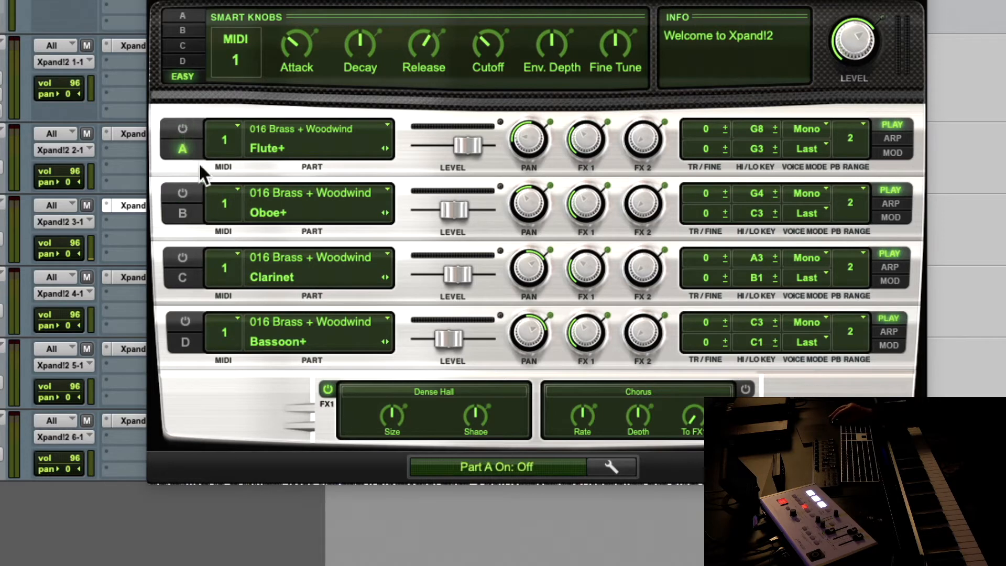
pyautogui.click(184, 273)
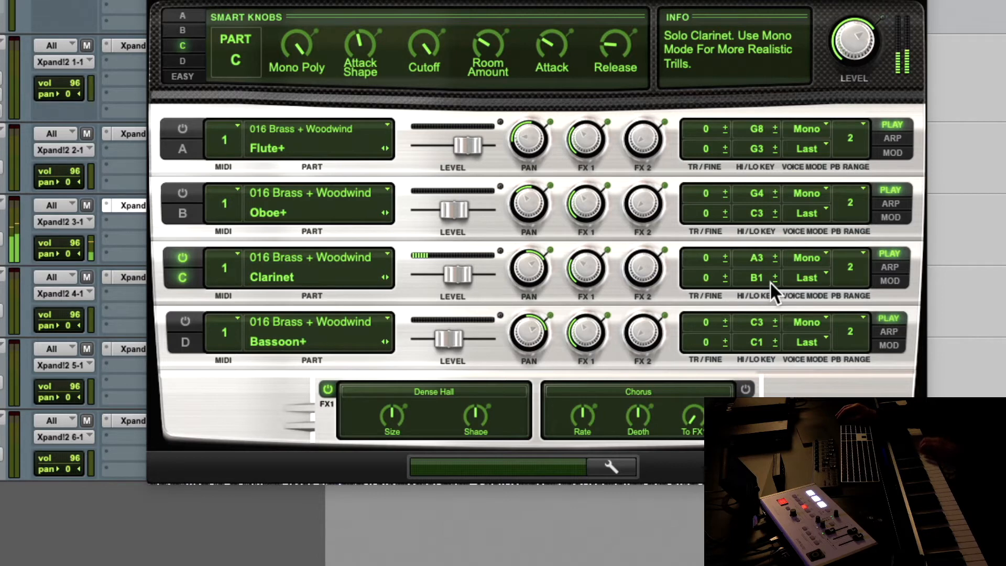
pyautogui.click(184, 194)
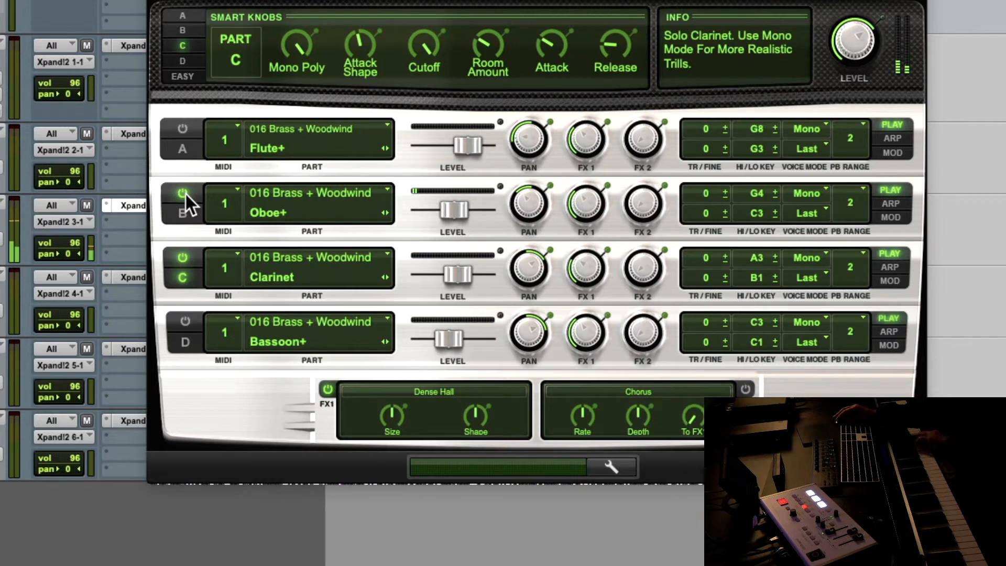
pyautogui.click(184, 129)
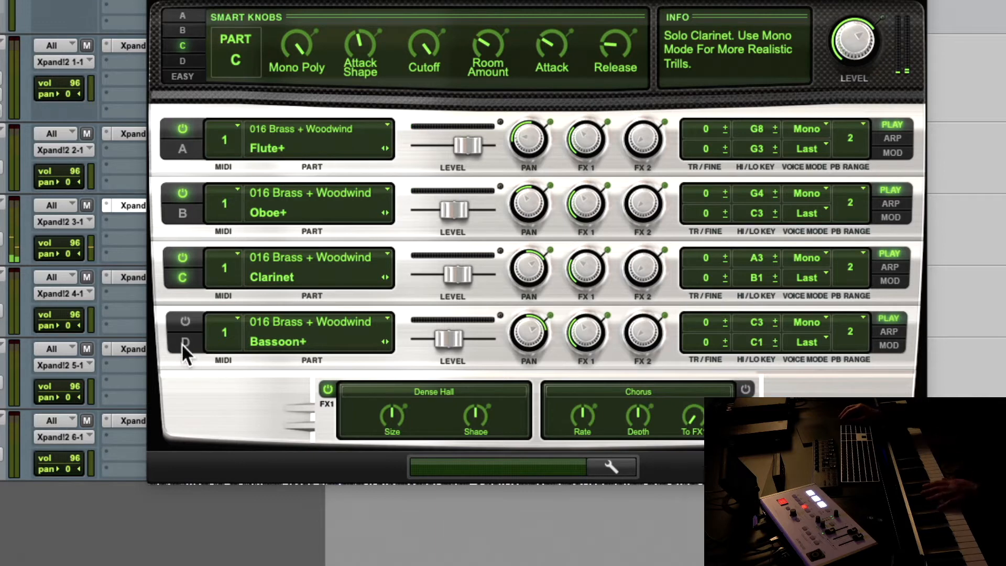
# Isolate the Bassoon+ part by switching off the other parts, and layer the Clarinet and Oboe+ parts back in.
pyautogui.click(183, 257)
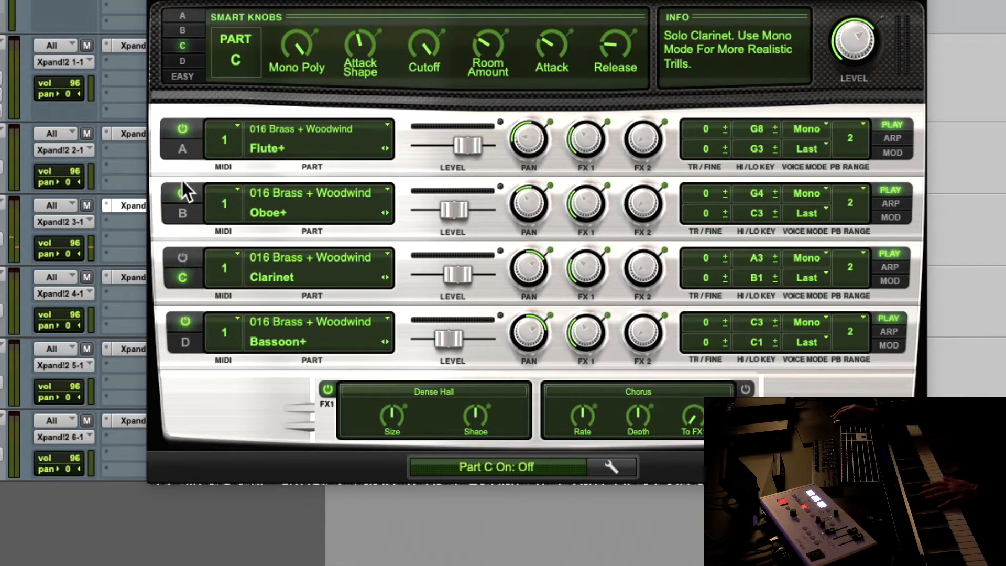
pyautogui.click(183, 193)
pyautogui.click(182, 129)
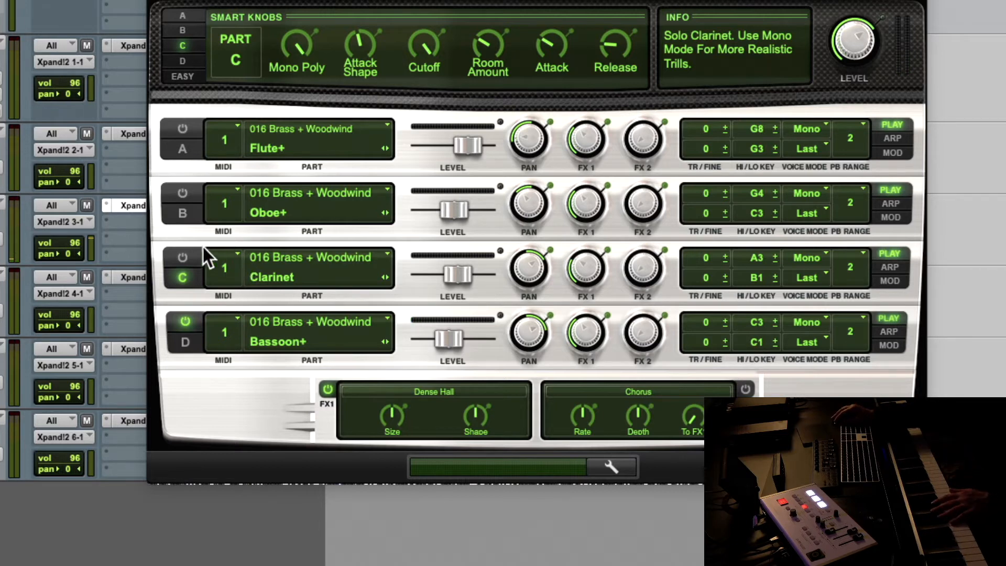
pyautogui.click(183, 258)
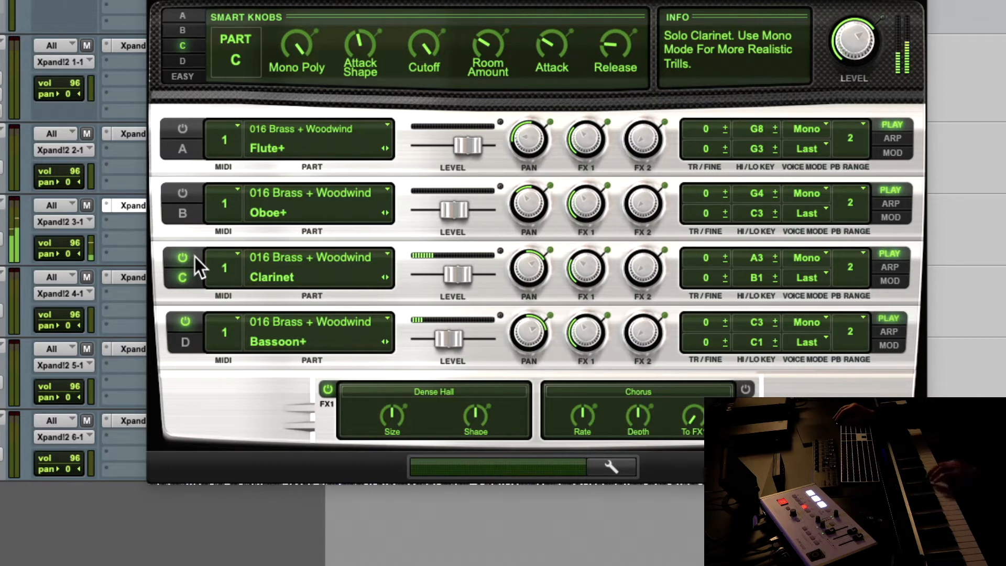
pyautogui.click(182, 194)
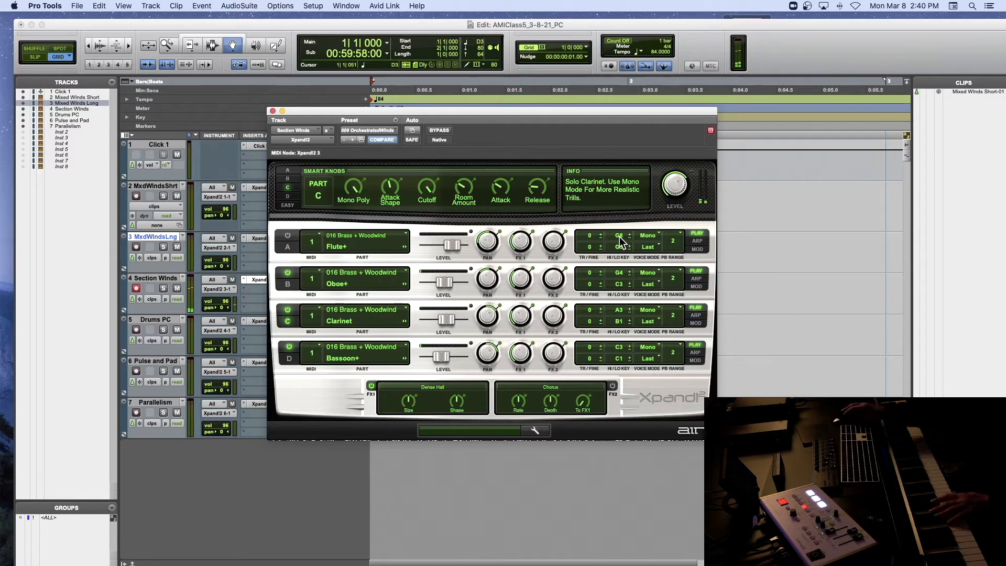
# Record-enable the Mixed Winds Long track to audition it for comparison, and return record enable to Section Winds.
pyautogui.click(136, 247)
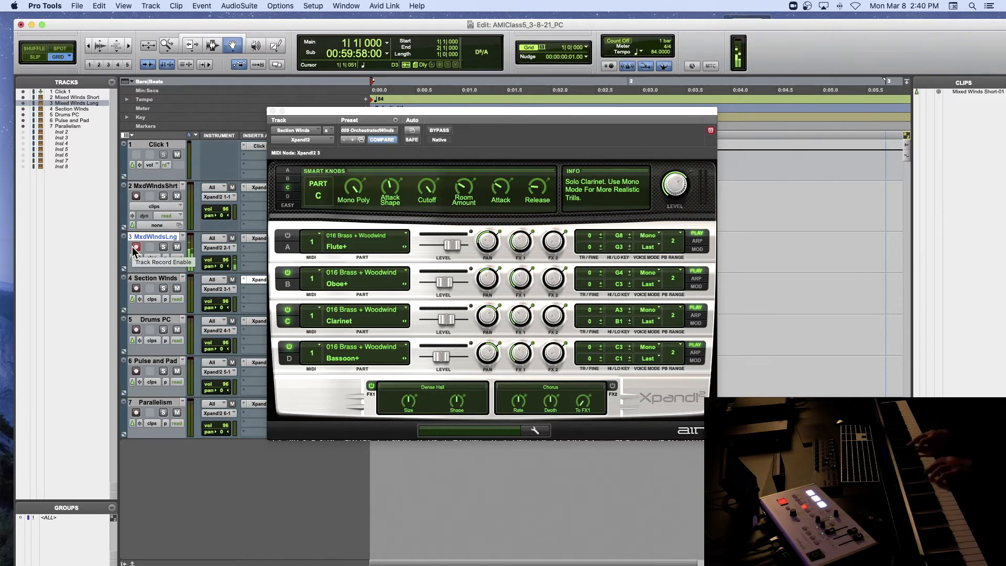
pyautogui.click(135, 289)
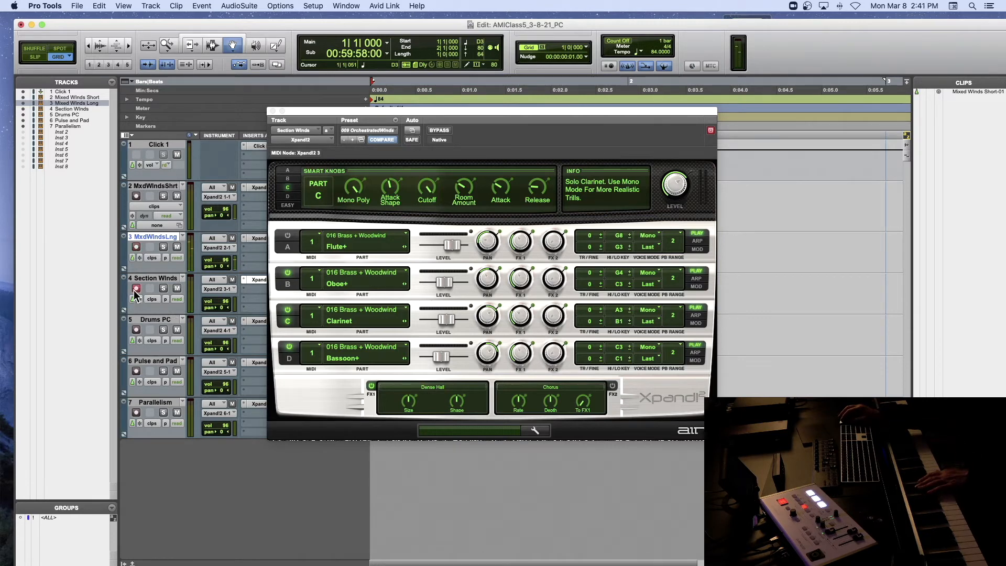
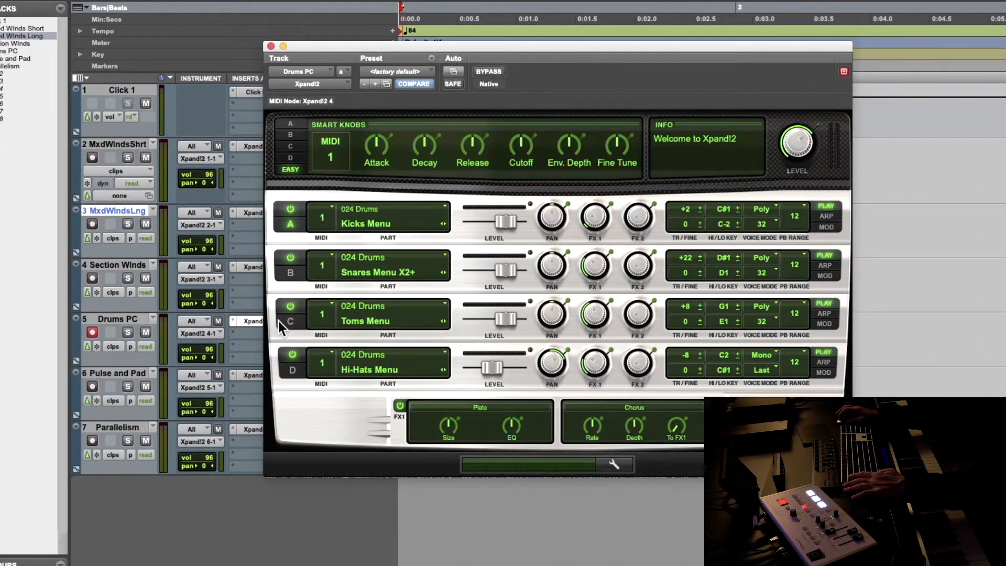
# Isolate the Kicks Menu part on the Drums PC track by switching off the Snares, Toms and Hi-Hats parts.
pyautogui.moveTo(357, 48); pyautogui.dragTo(325, 105)
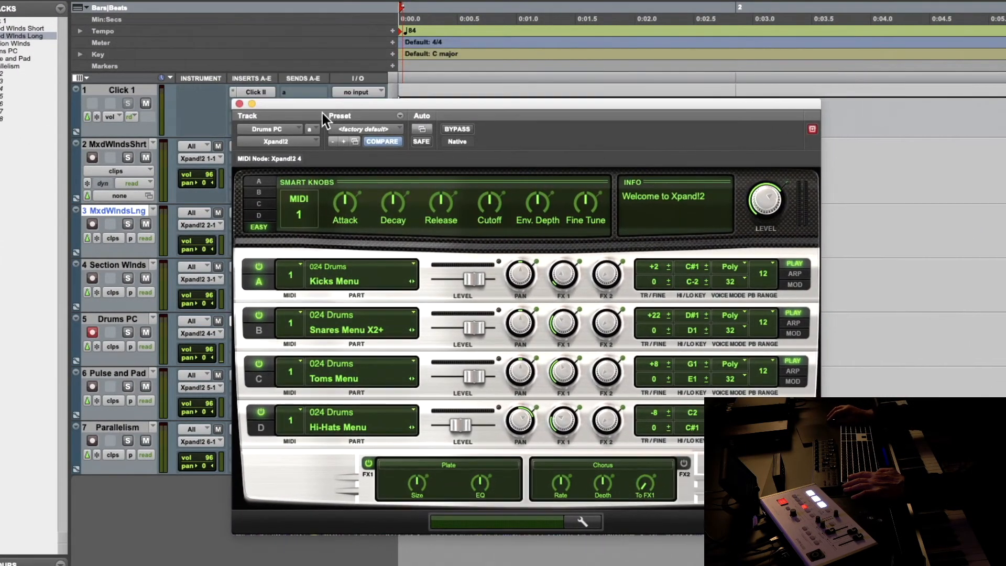
pyautogui.click(259, 315)
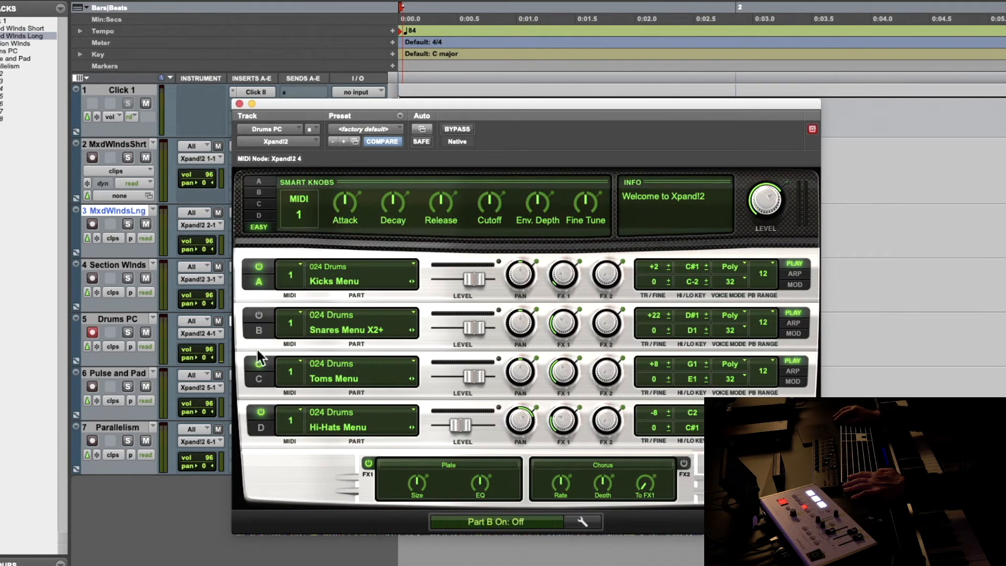
pyautogui.click(260, 364)
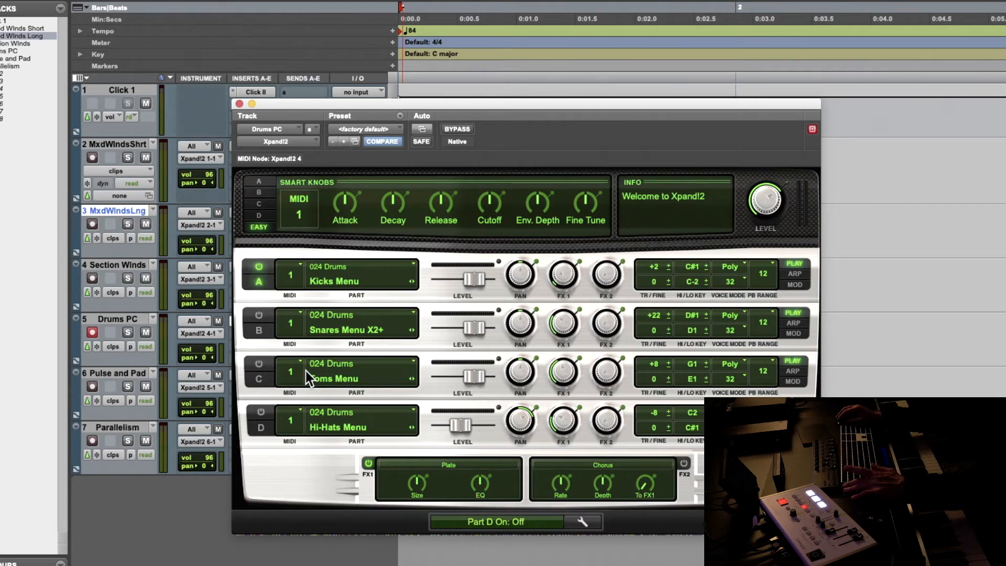
pyautogui.moveTo(384, 99)
pyautogui.mouseDown()
pyautogui.moveTo(265, 85)
pyautogui.moveTo(267, 97)
pyautogui.moveTo(373, 97)
pyautogui.mouseUp()
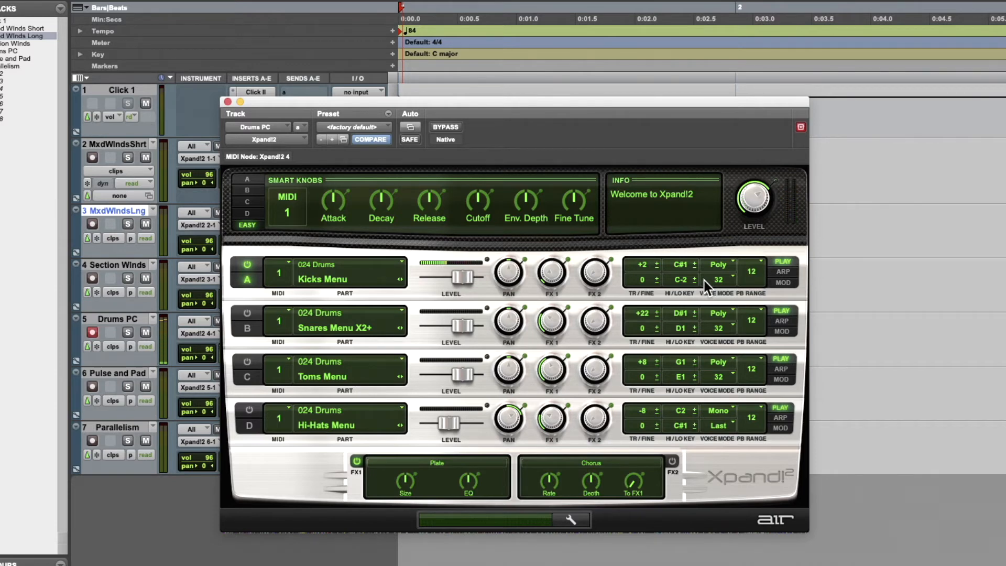
# Extend the Kicks part's high key to D#4 and compare its sounds at transpose 0 and +2 semitones.
pyautogui.moveTo(684, 266); pyautogui.dragTo(685, 231)
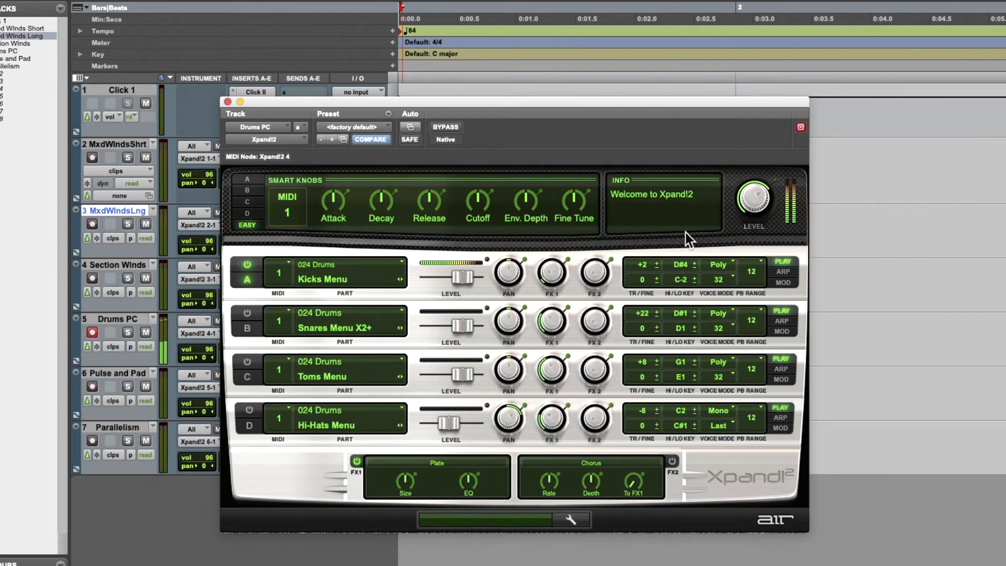
pyautogui.moveTo(649, 266); pyautogui.dragTo(648, 269)
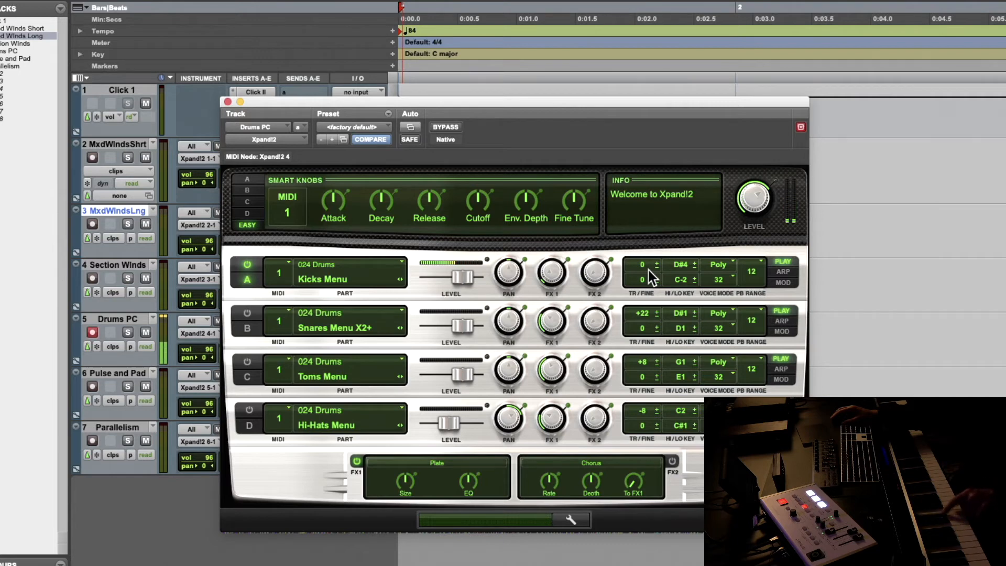
pyautogui.scroll(1, 647, 266)
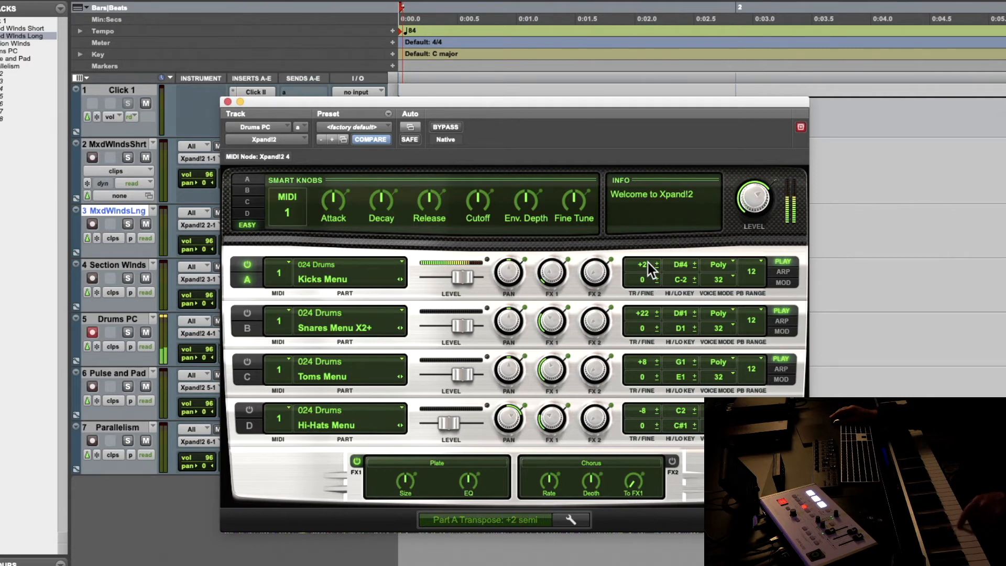
pyautogui.moveTo(648, 262); pyautogui.dragTo(646, 265)
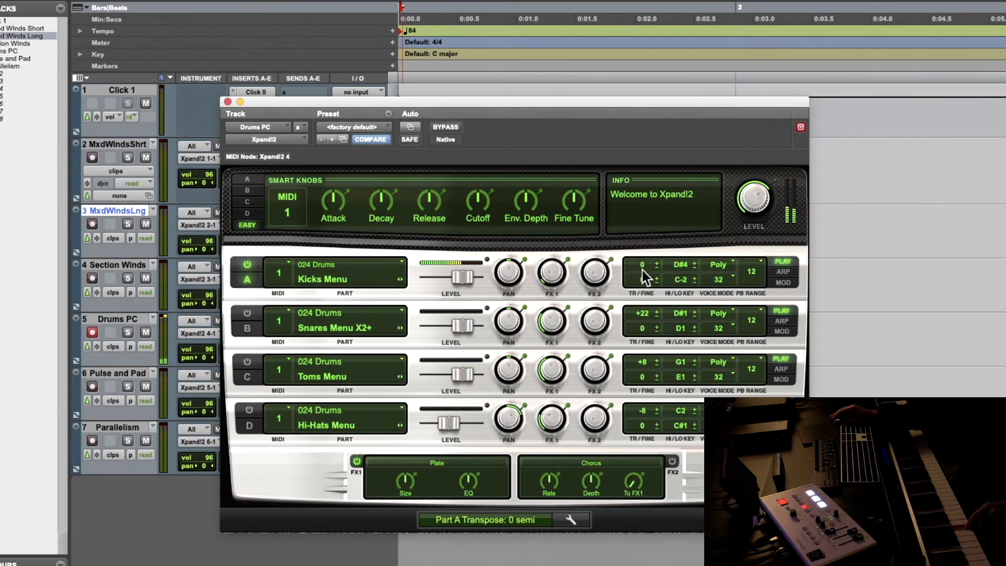
pyautogui.moveTo(643, 269); pyautogui.dragTo(643, 265)
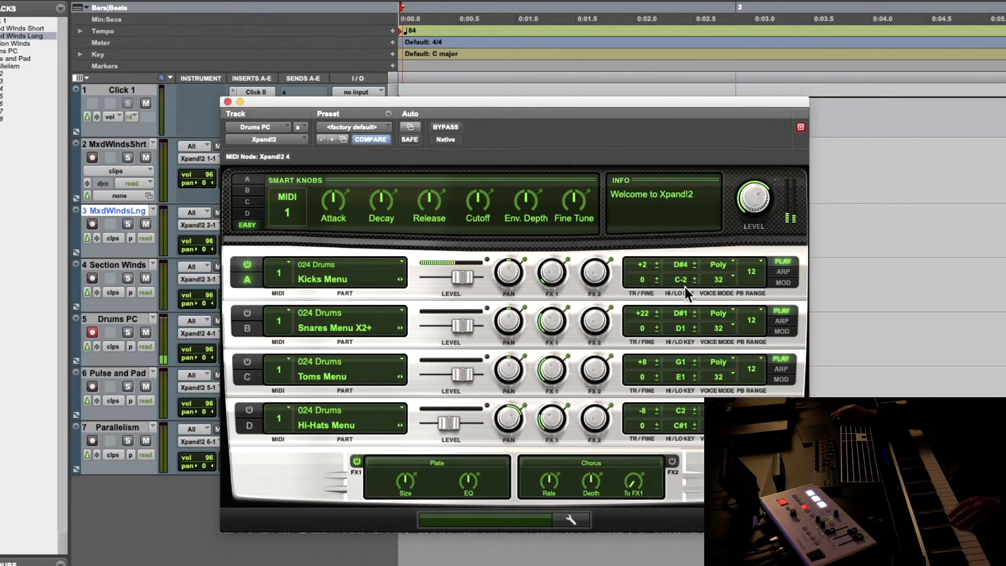
# Set the Kicks part's high key to C#1, testing B1 and D1 as alternative upper limits.
pyautogui.moveTo(684, 266); pyautogui.dragTo(682, 307)
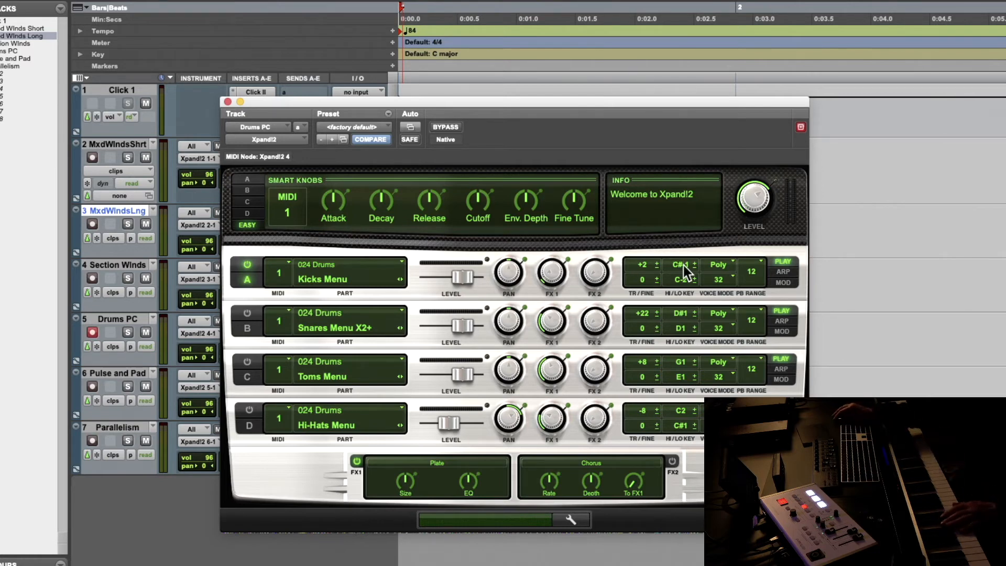
pyautogui.moveTo(683, 266); pyautogui.dragTo(687, 243)
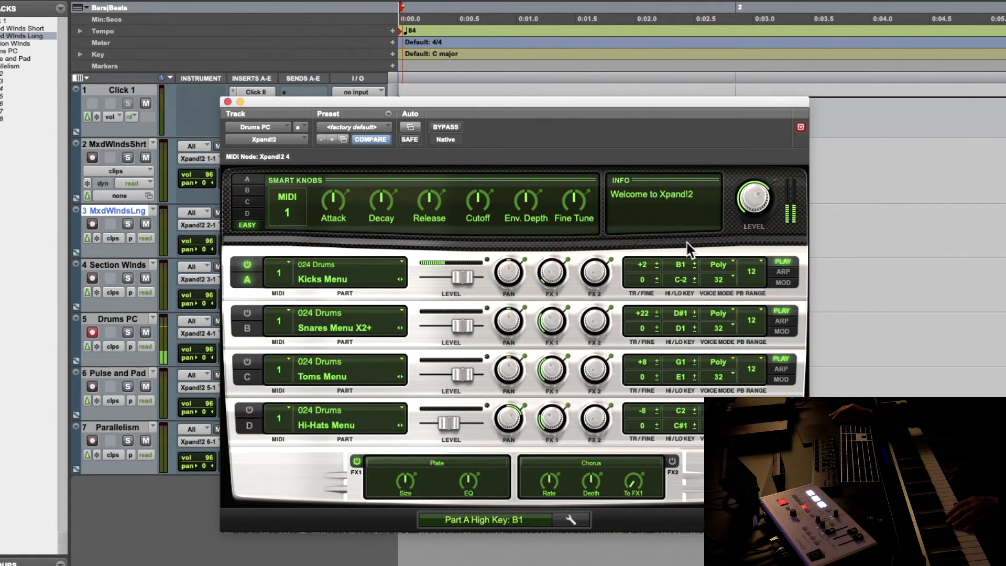
pyautogui.scroll(4, 680, 267)
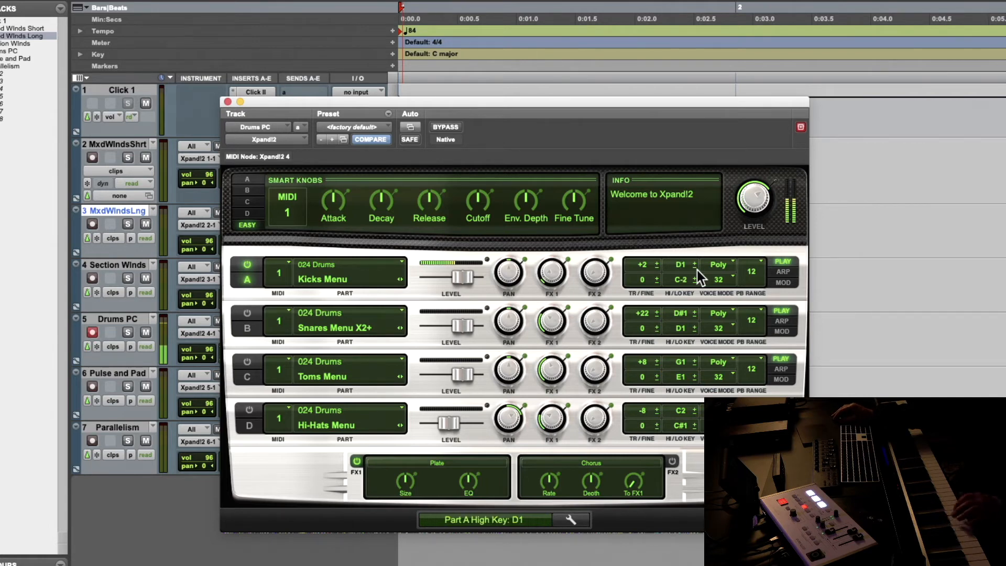
pyautogui.scroll(-1, 681, 264)
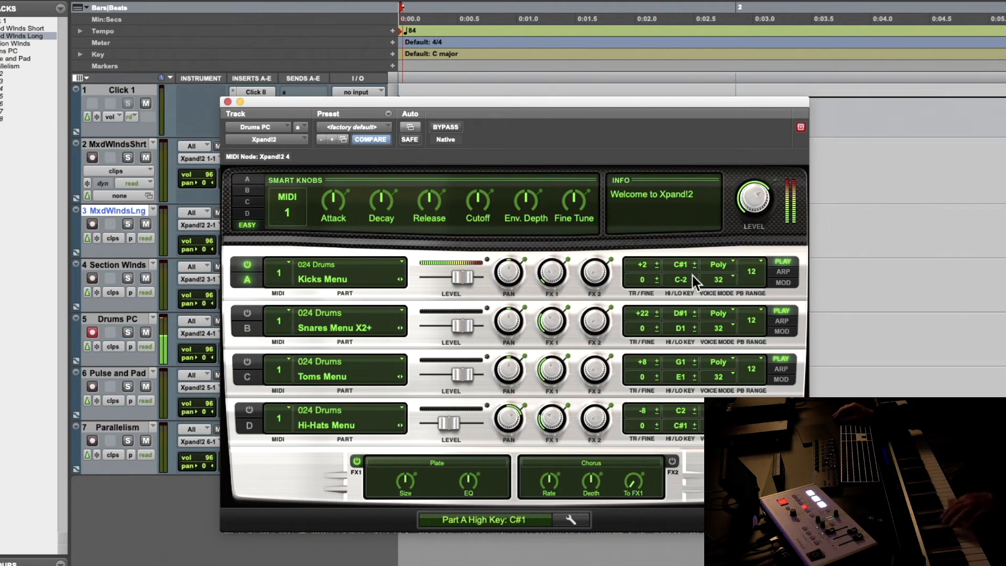
# Raise the Kicks part's low key to C0.
pyautogui.scroll(-2, 683, 278)
pyautogui.scroll(11, 685, 273)
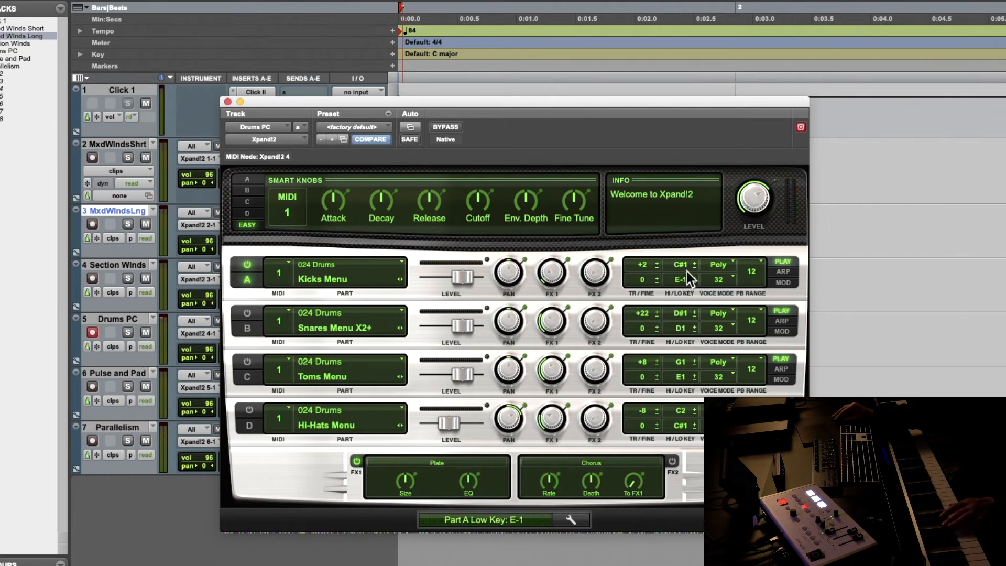
pyautogui.scroll(5, 687, 269)
pyautogui.scroll(-2, 690, 268)
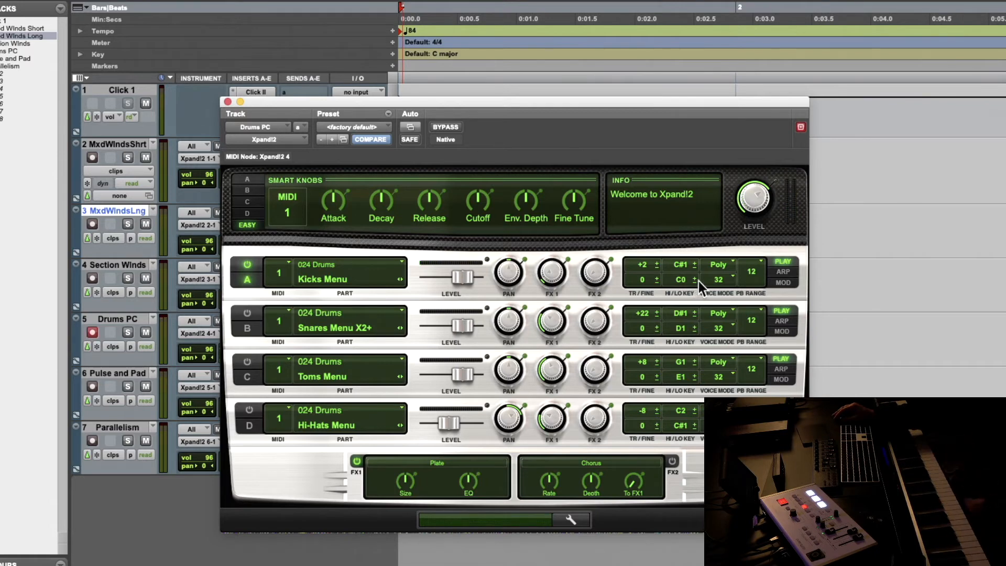
# Switch the Snares part on and audition it with its high key at G8 and at D#2.
pyautogui.click(248, 314)
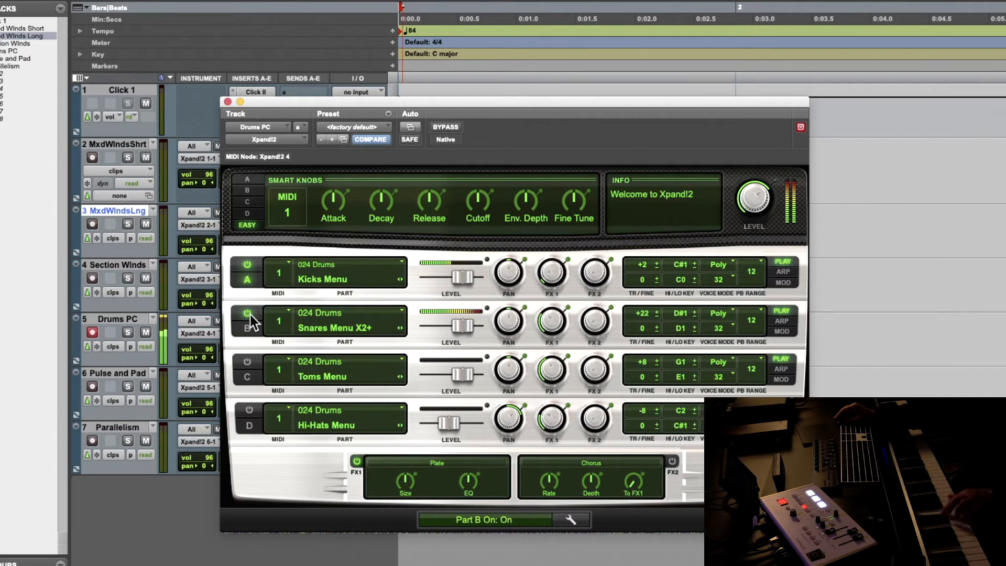
pyautogui.moveTo(693, 313); pyautogui.dragTo(697, 228)
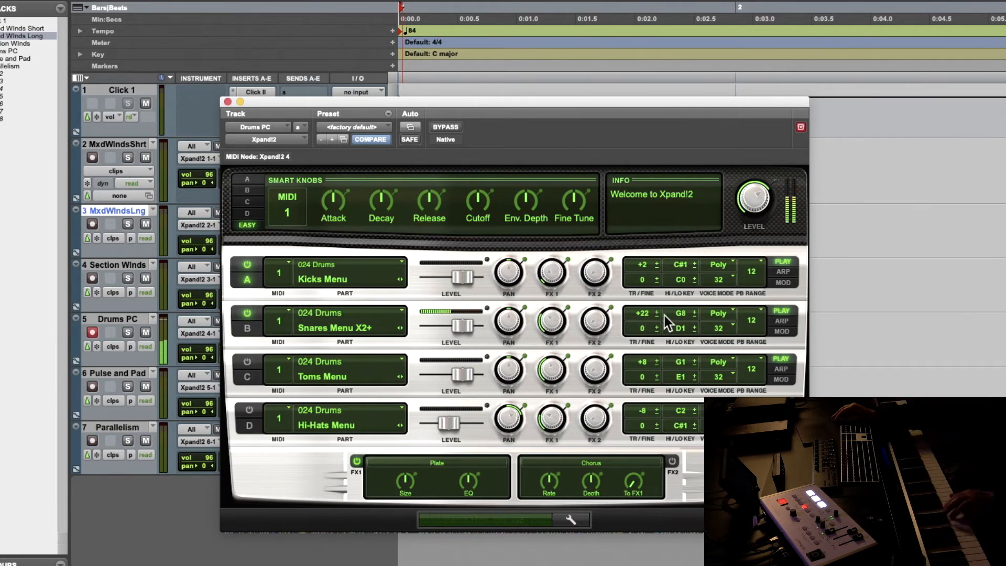
pyautogui.moveTo(685, 312); pyautogui.dragTo(685, 364)
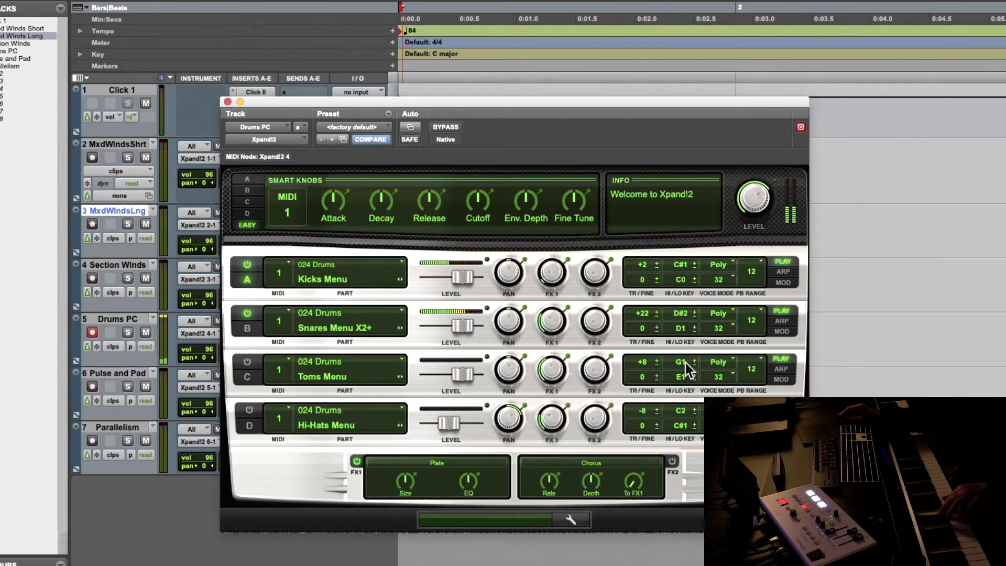
# Switch the Toms and Hi-Hats parts back on, set the Snares high key to D#1, and close the instrument.
pyautogui.click(248, 363)
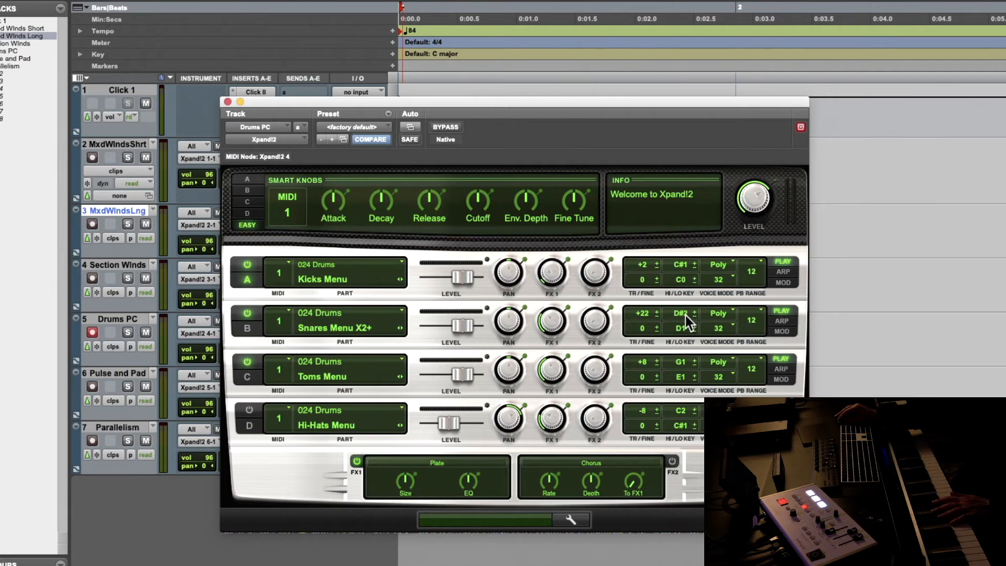
pyautogui.moveTo(685, 314)
pyautogui.mouseDown()
pyautogui.moveTo(694, 325)
pyautogui.moveTo(685, 311)
pyautogui.mouseUp()
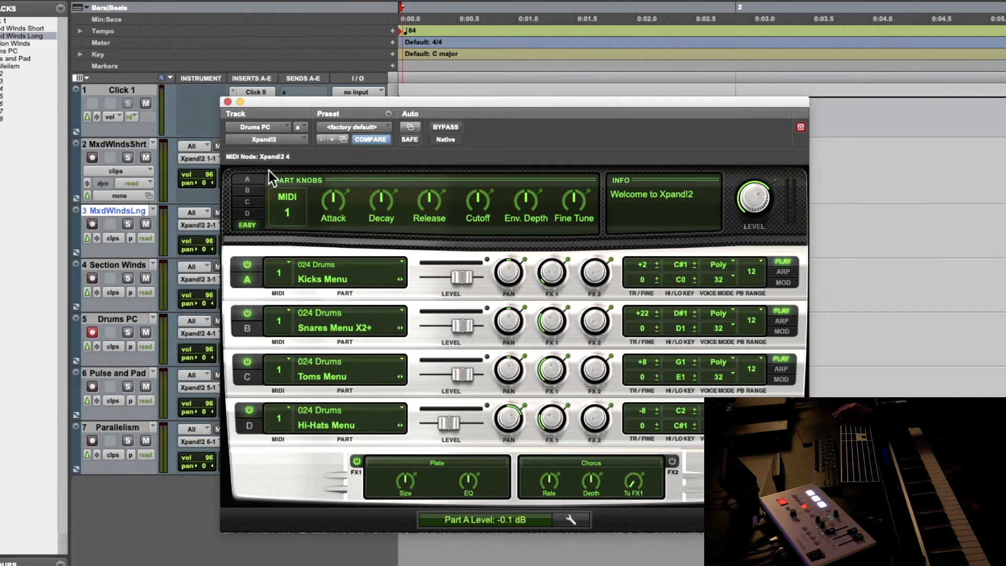
pyautogui.click(228, 101)
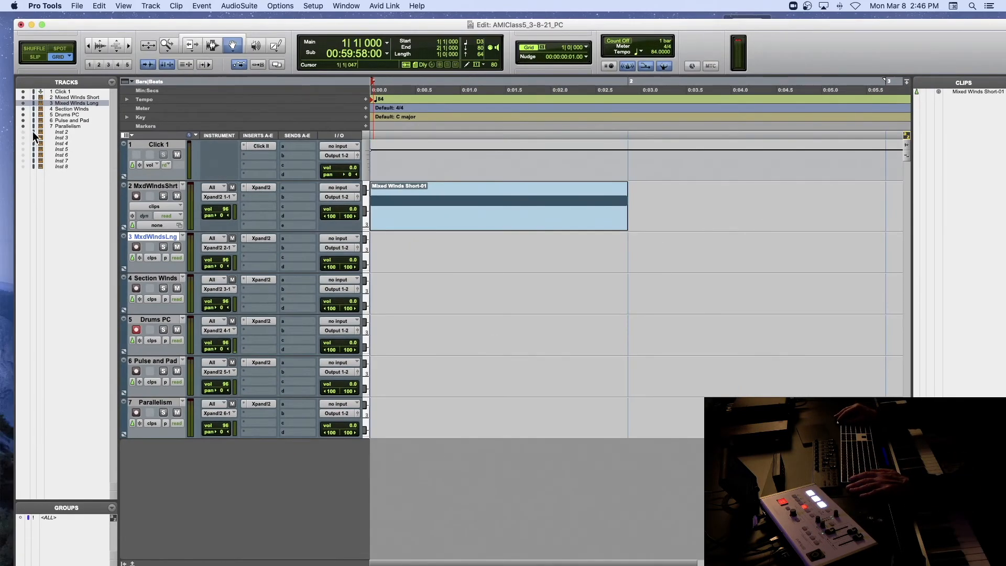
# Activate and show the hidden Inst 2 track and open its Xpand!2 instrument.
pyautogui.rightClick(56, 131)
pyautogui.click(87, 143)
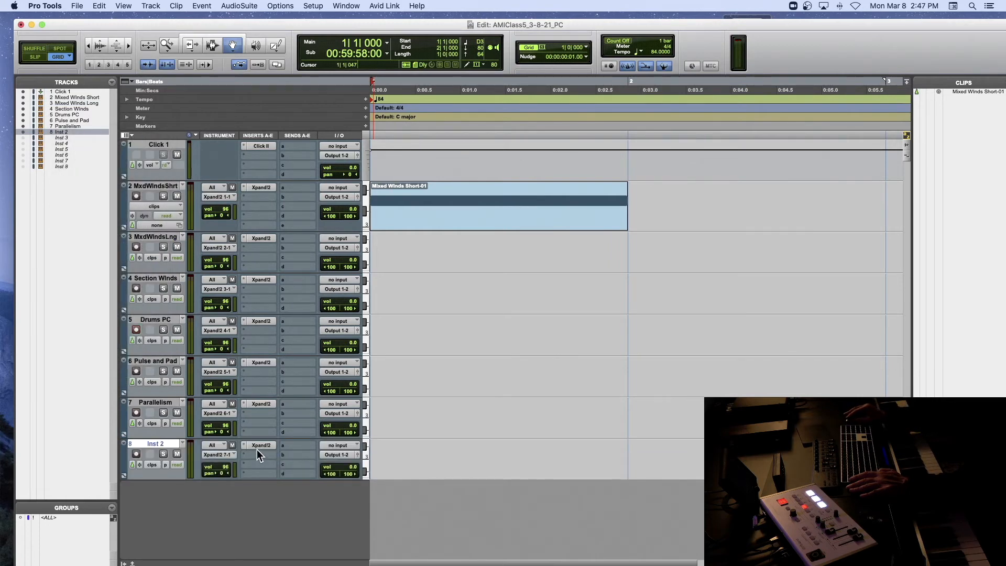
pyautogui.click(259, 448)
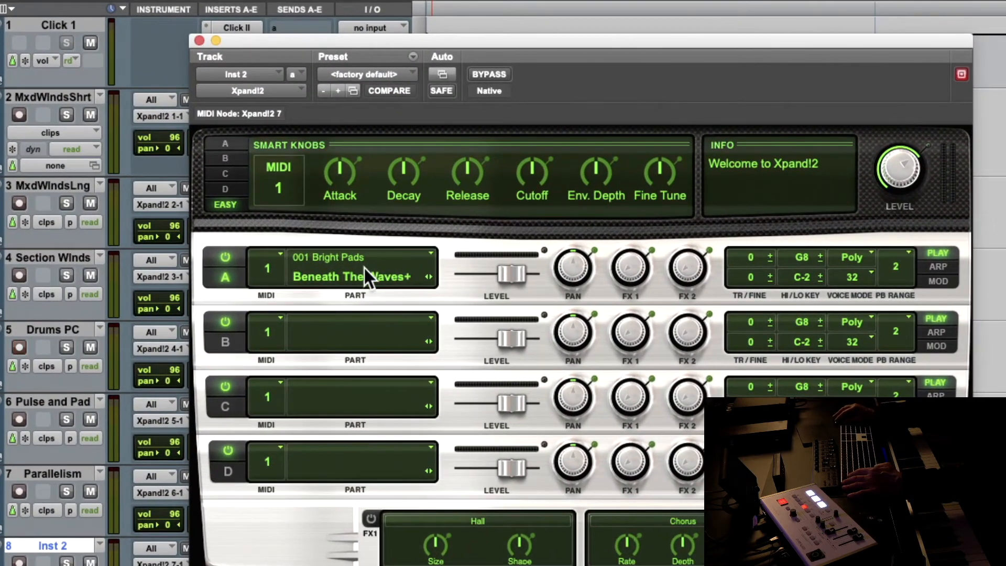
pyautogui.click(363, 269)
pyautogui.moveTo(346, 546)
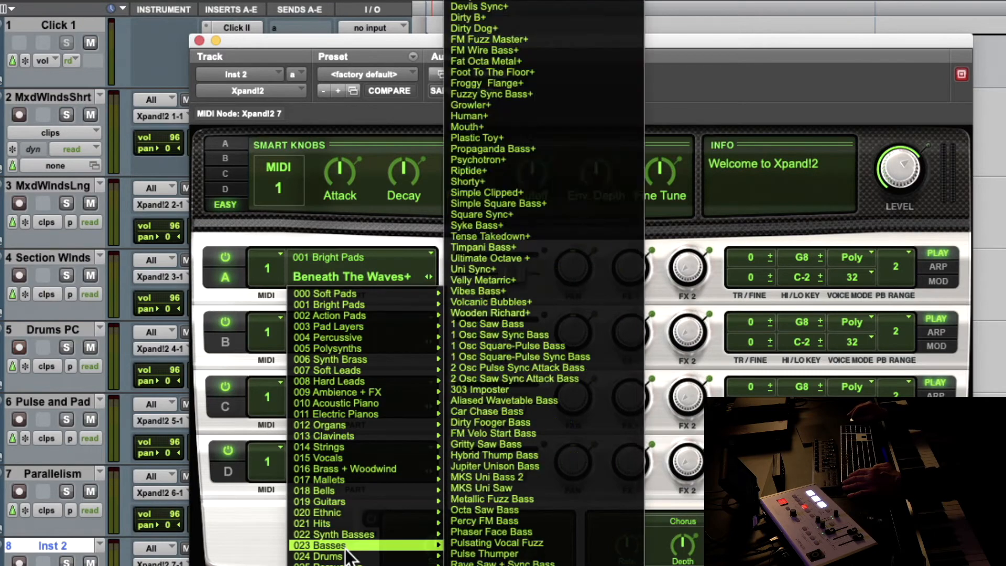
pyautogui.moveTo(427, 558)
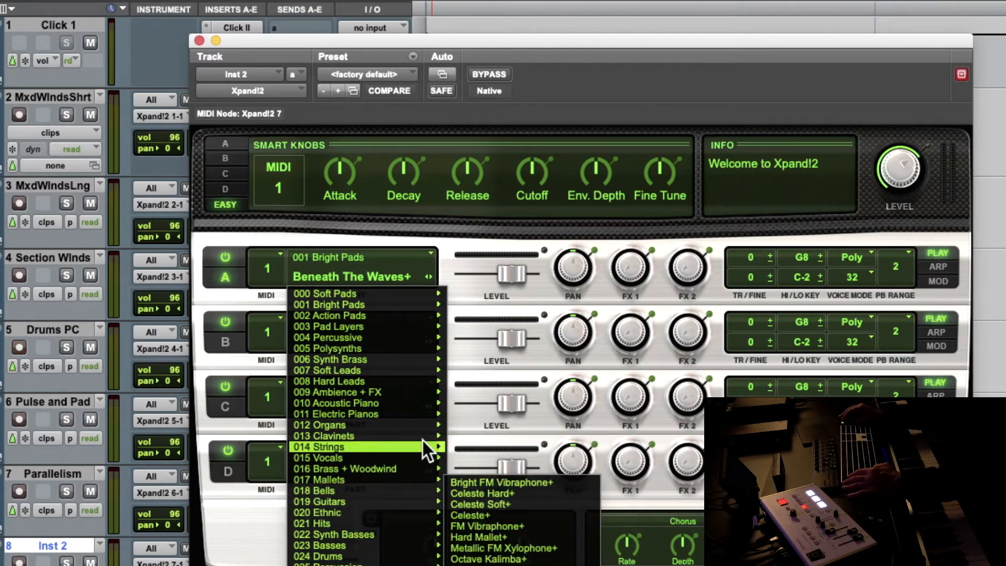
pyautogui.click(496, 186)
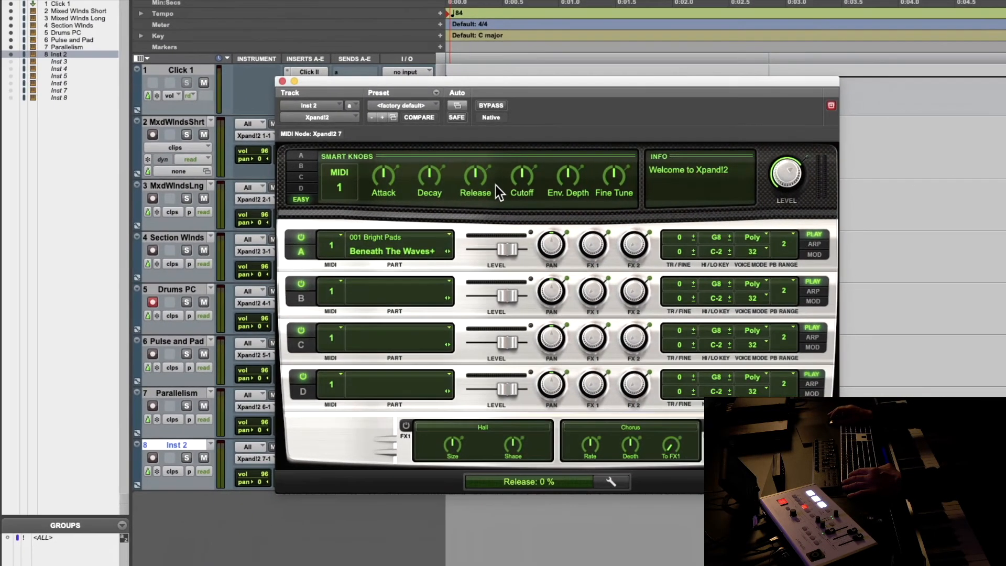
# Load Kicks Menu X2+ from 024 Drums into part A and record-enable the Inst 2 track to audition it.
pyautogui.click(407, 257)
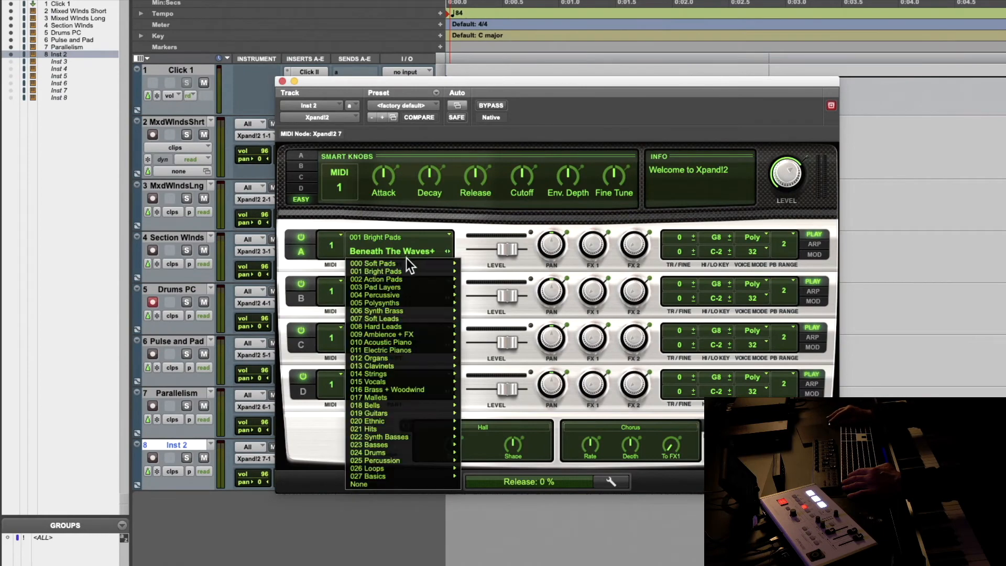
pyautogui.moveTo(389, 454)
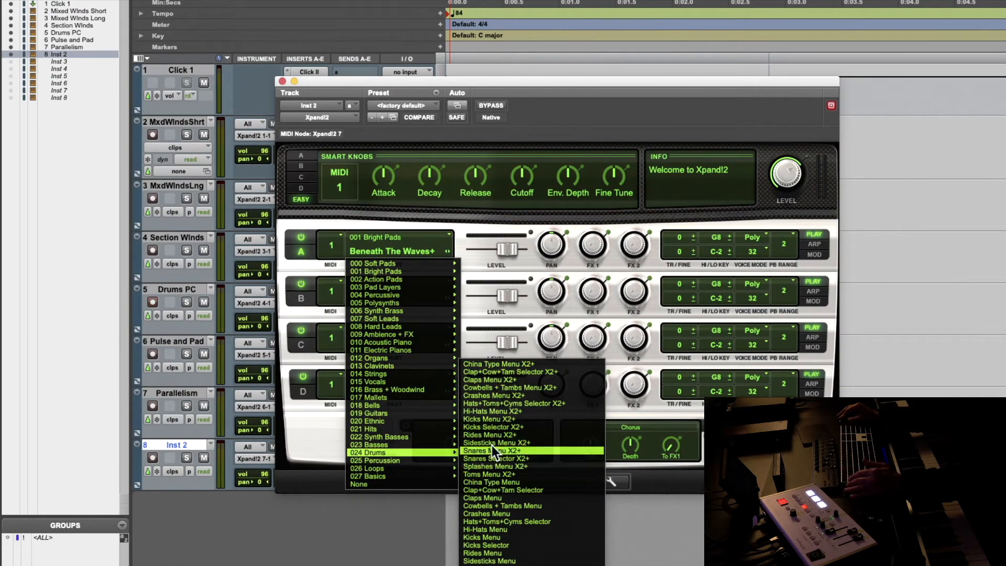
pyautogui.click(504, 419)
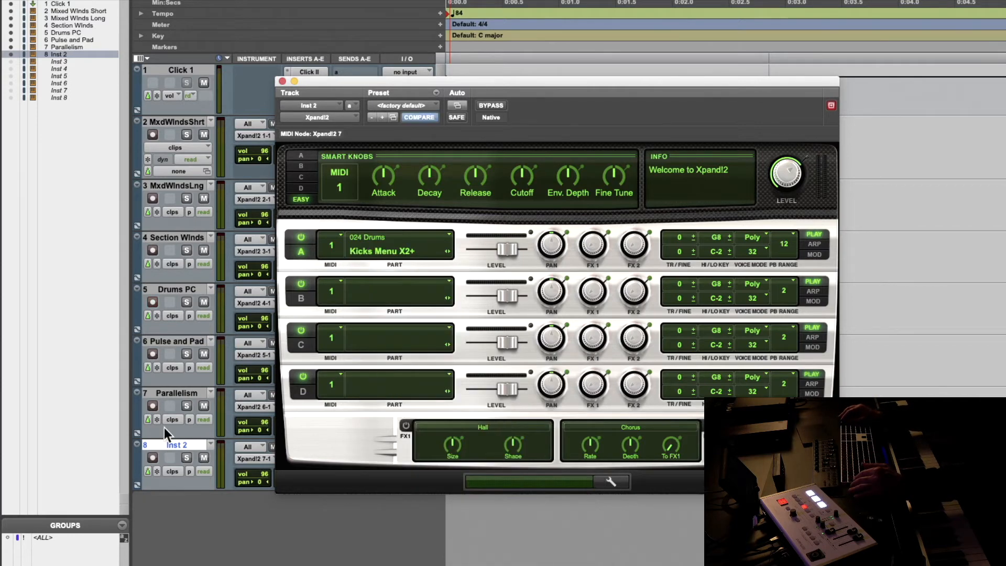
pyautogui.click(154, 455)
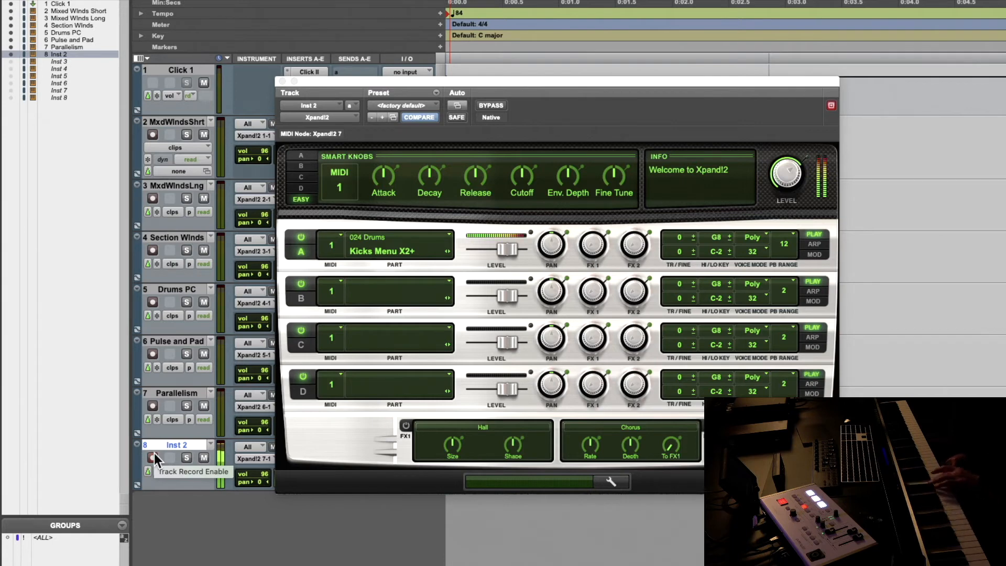
pyautogui.click(148, 455)
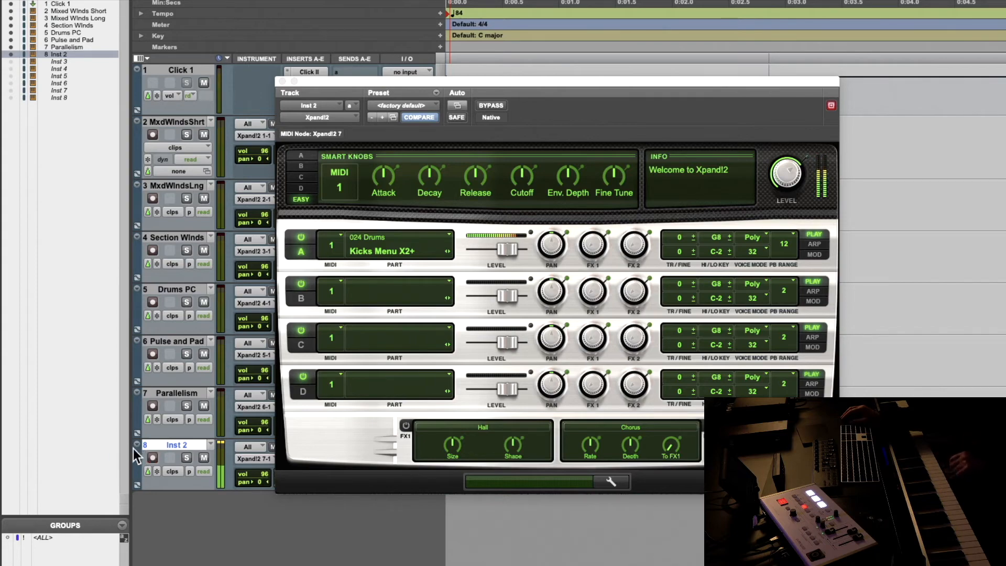
# Audition the Kicks Selector drum patch in part A, and replace it with Kicks Selector X2+.
pyautogui.click(381, 248)
pyautogui.moveTo(386, 429)
pyautogui.moveTo(387, 451)
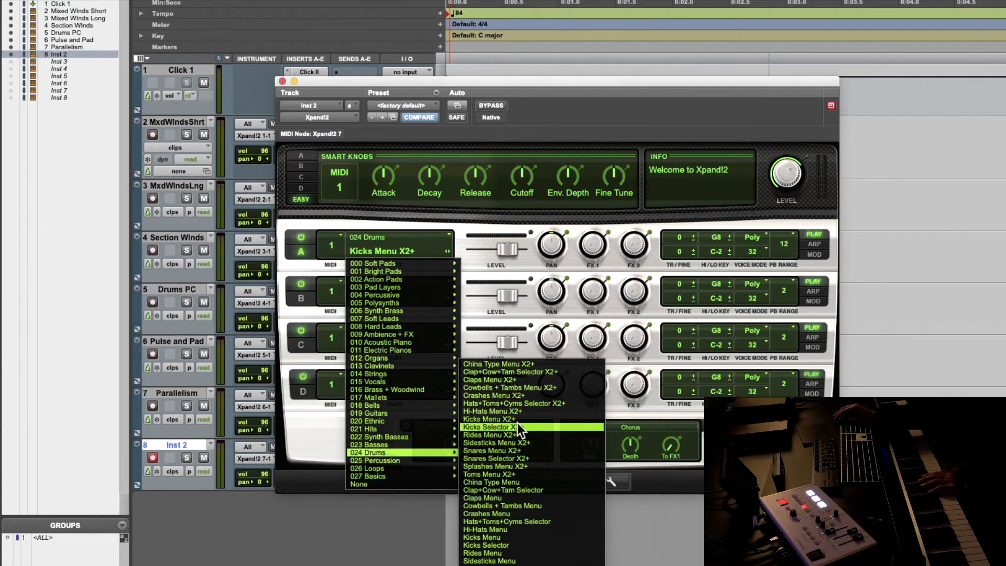
pyautogui.click(504, 544)
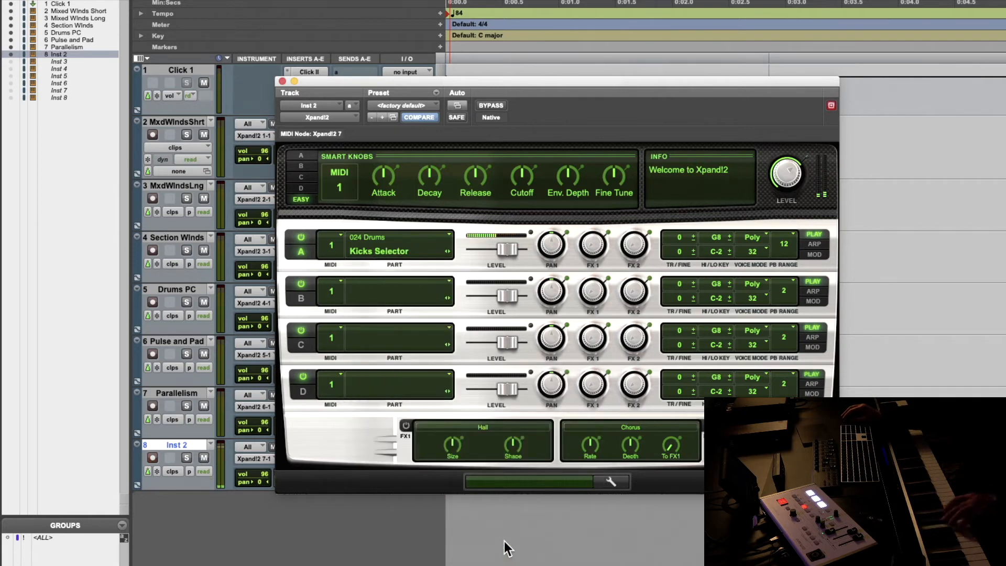
pyautogui.click(415, 255)
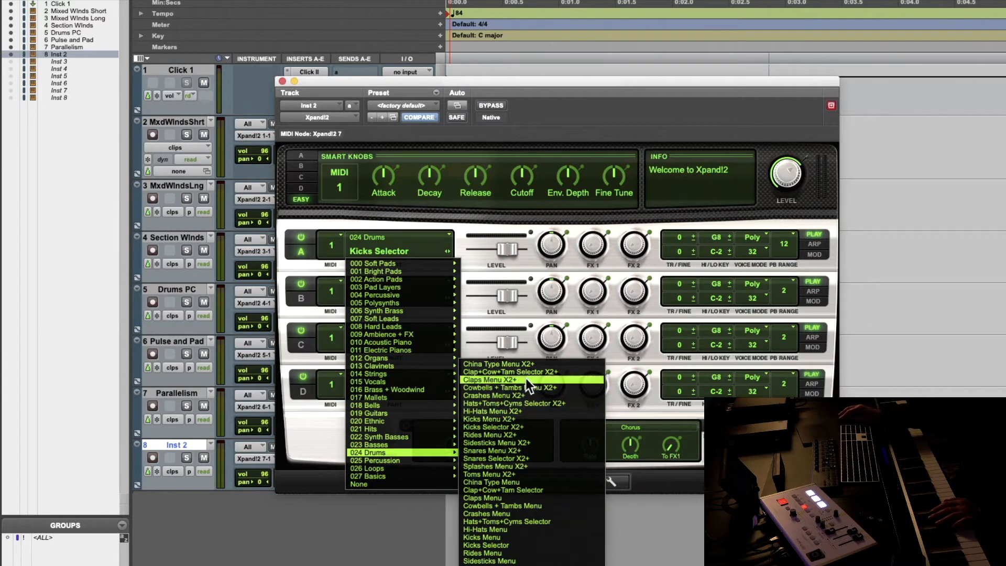
pyautogui.click(524, 425)
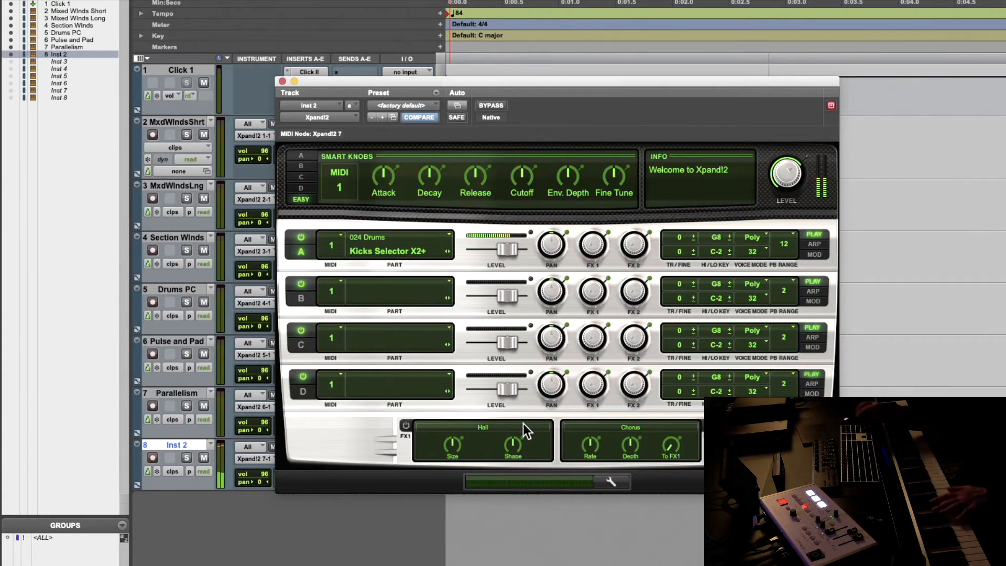
# Audition the Splashes Menu X2+ patch from 024 Drums in part A, and replace it with Clap+Cow+Tam Selector.
pyautogui.click(390, 247)
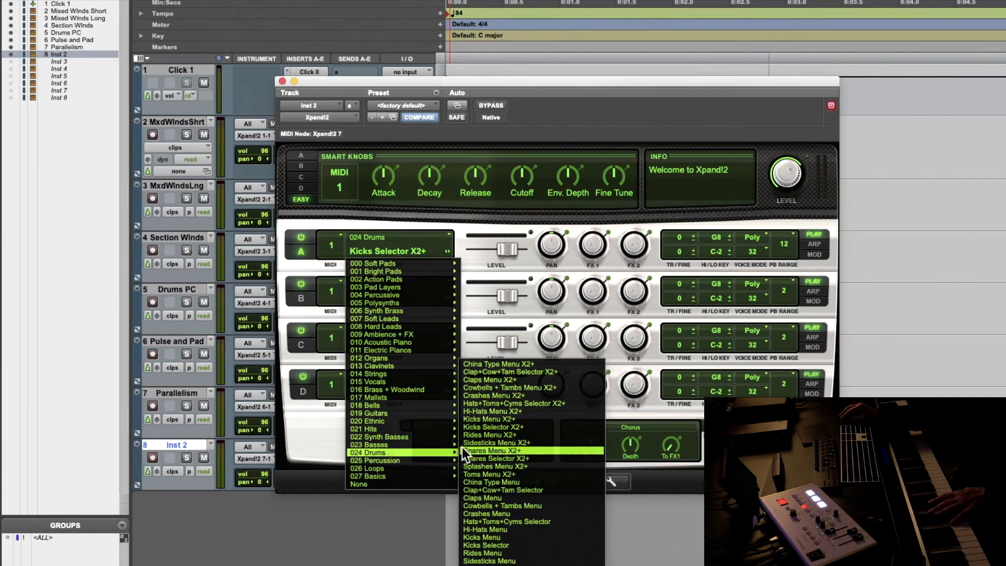
pyautogui.click(514, 465)
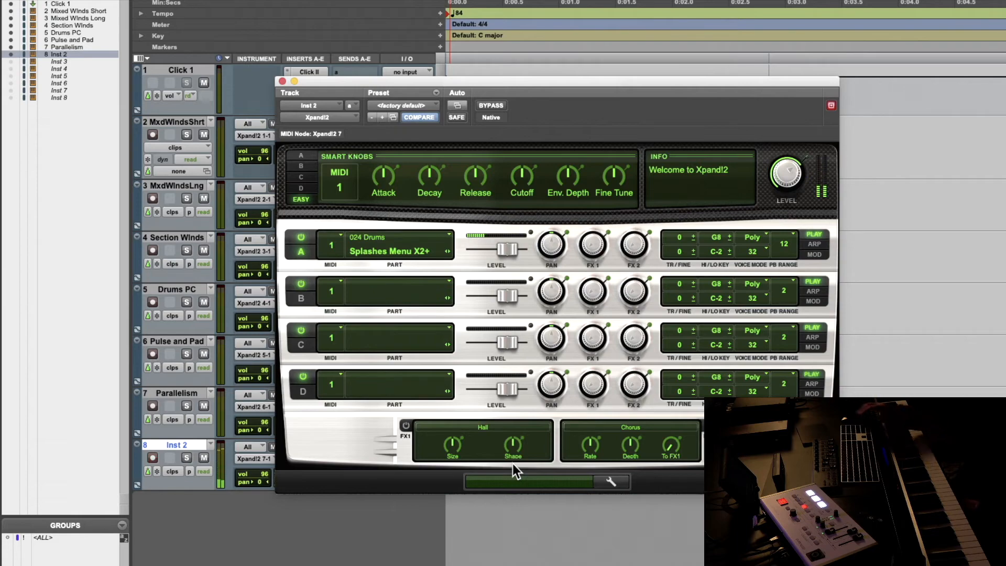
pyautogui.click(397, 253)
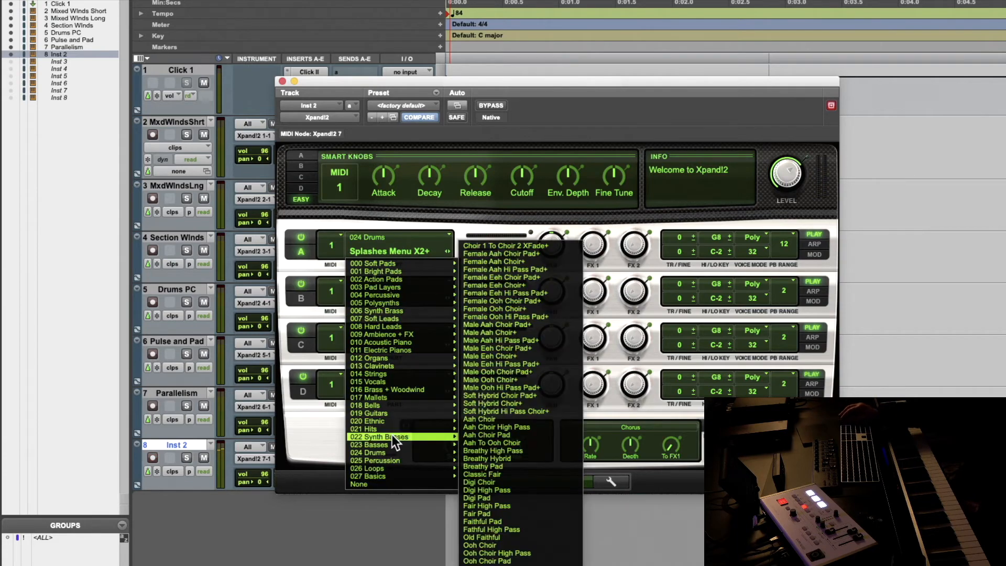
pyautogui.moveTo(389, 449)
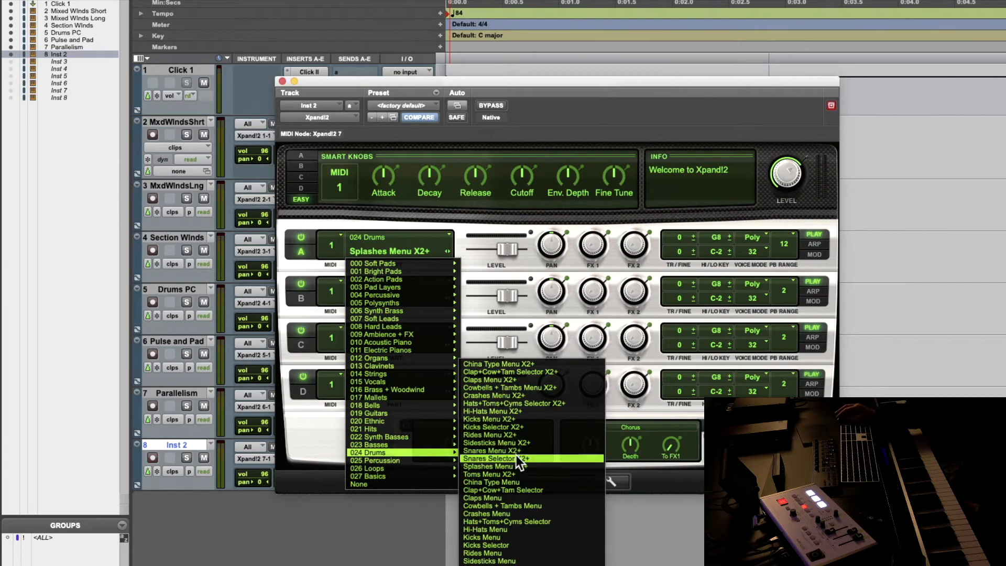
pyautogui.click(524, 489)
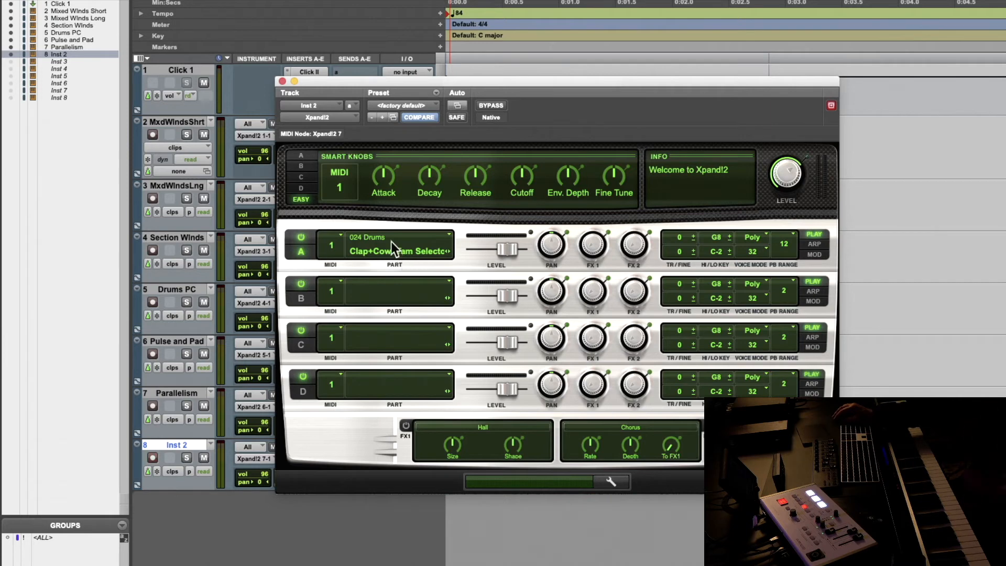
# Close the Inst 2 instrument and delete the Mixed Winds Short-01 clip from the MxdWindsShrt track.
pyautogui.click(282, 81)
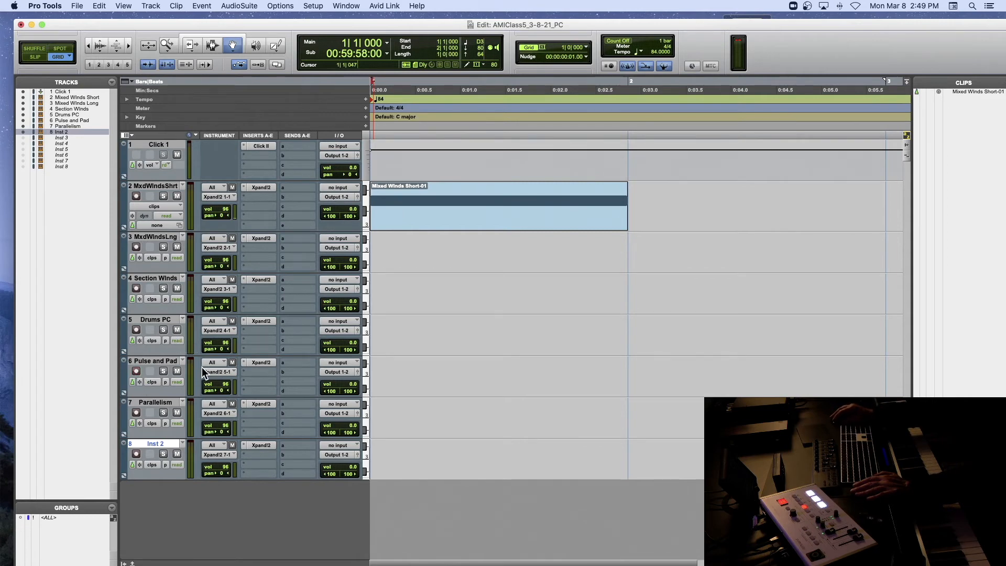
pyautogui.click(489, 211)
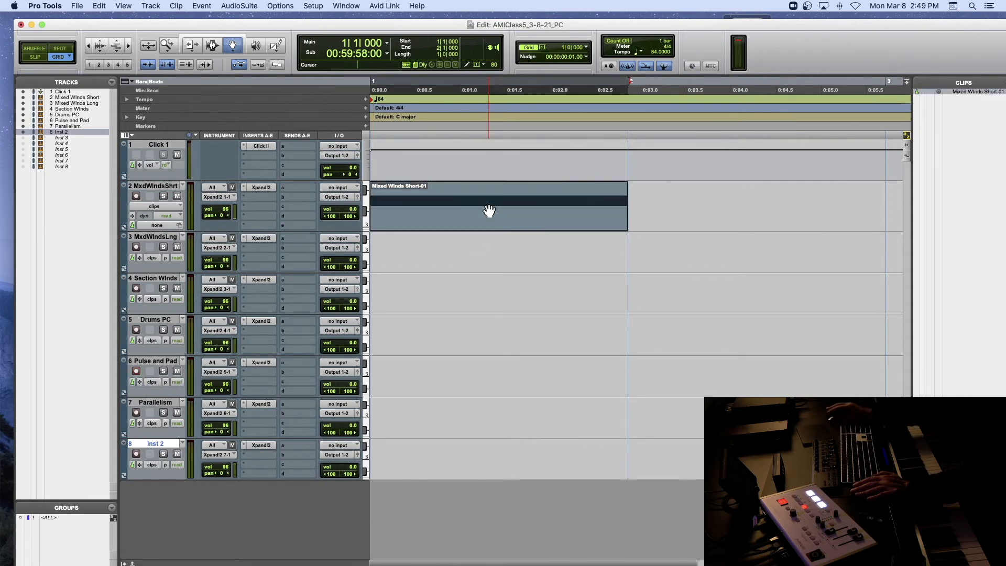
pyautogui.press('Delete')
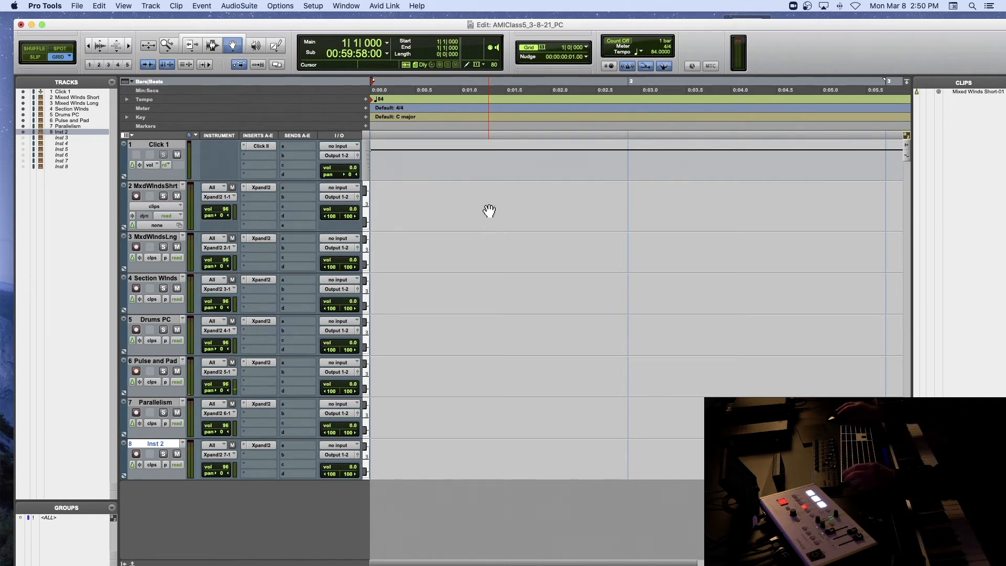
# Review part A's transpose setting in the Inst 2 track's Xpand!2, and close the instrument.
pyautogui.click(265, 445)
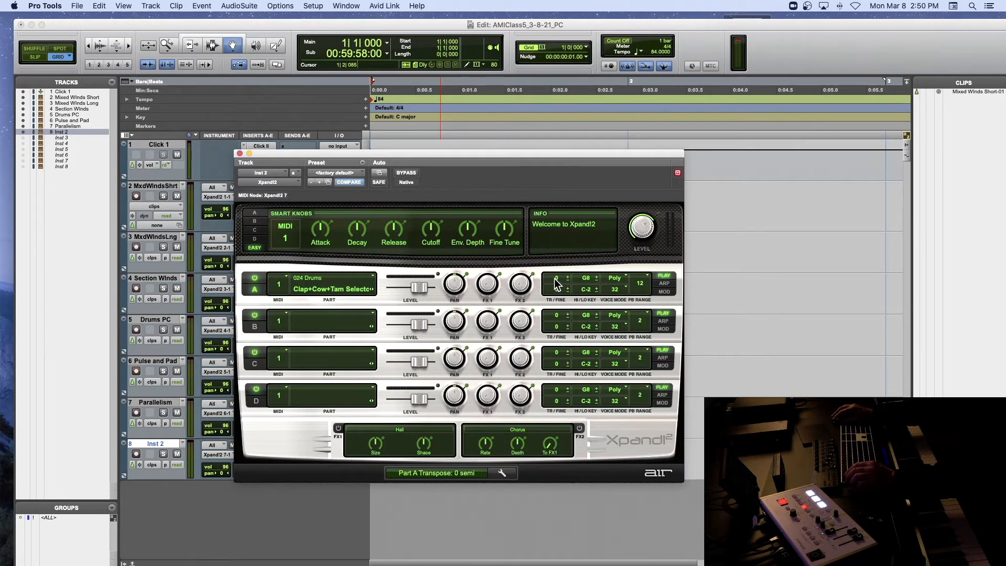
pyautogui.press('r')
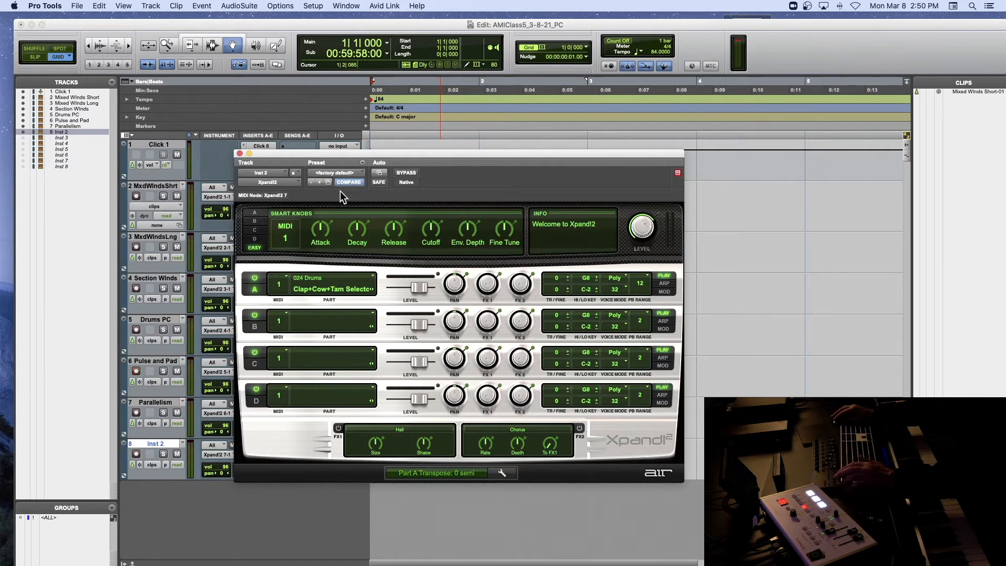
pyautogui.click(240, 154)
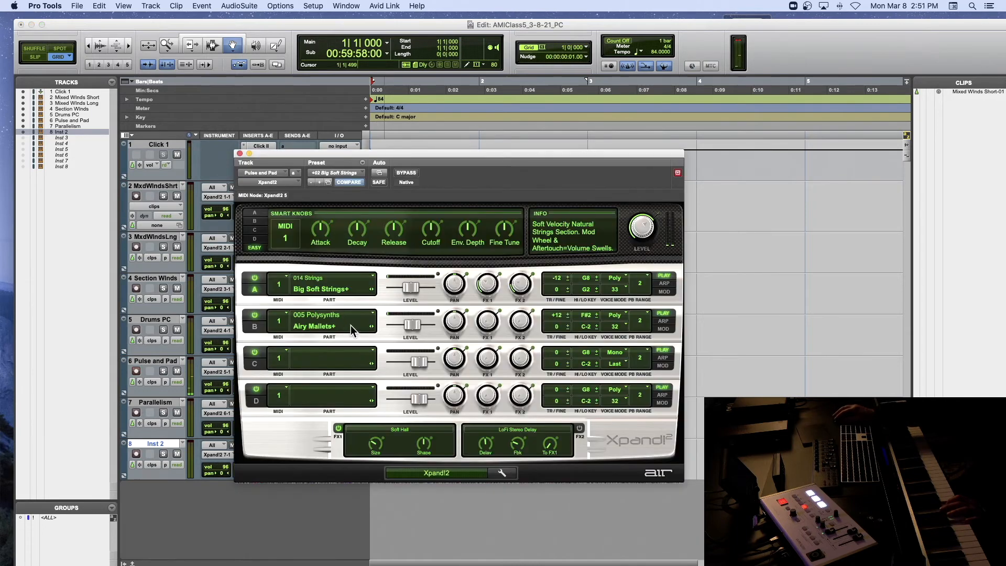
# In Pulse and Pad's Xpand!2, raise part B's level and switch it off; audition part A at transpose 0, ending at -12.
pyautogui.moveTo(407, 325); pyautogui.dragTo(419, 324)
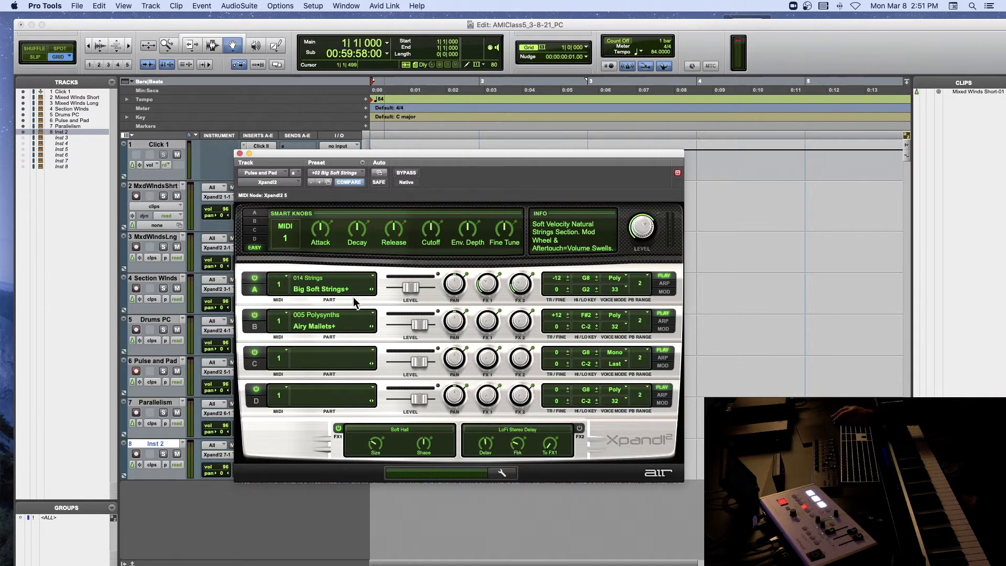
pyautogui.click(255, 316)
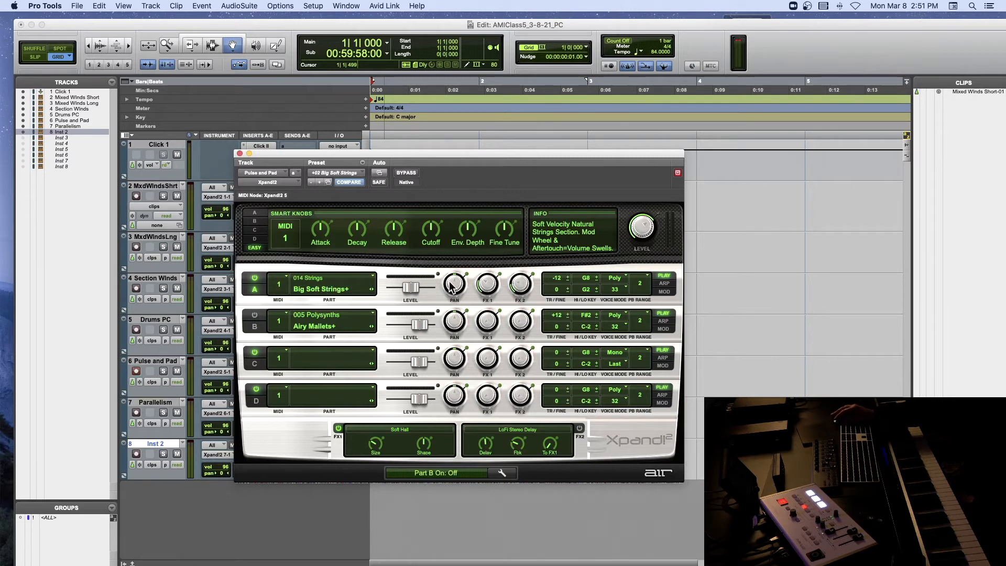
pyautogui.keyDown('alt'); pyautogui.click(559, 278); pyautogui.keyUp('alt')
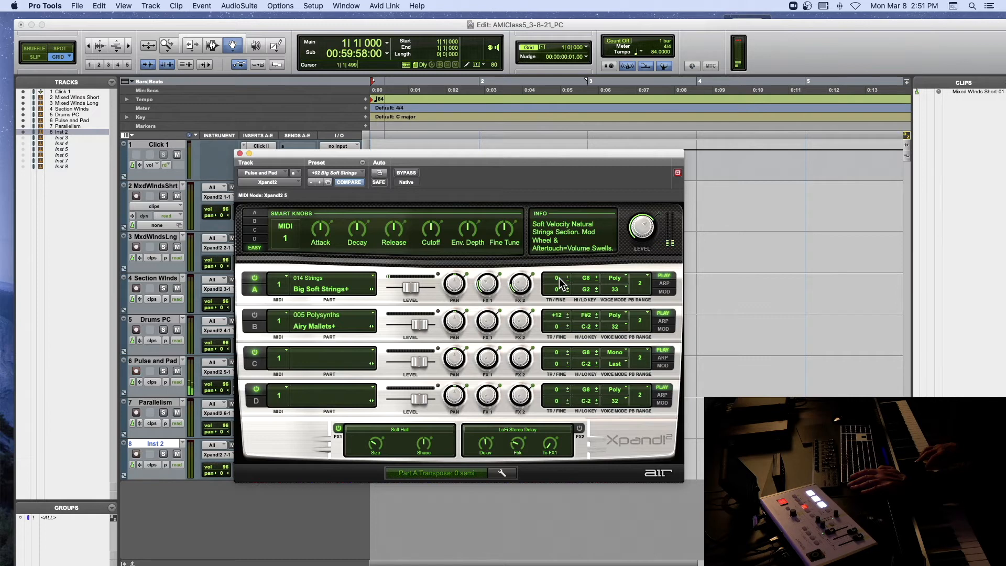
pyautogui.moveTo(559, 279); pyautogui.dragTo(558, 290)
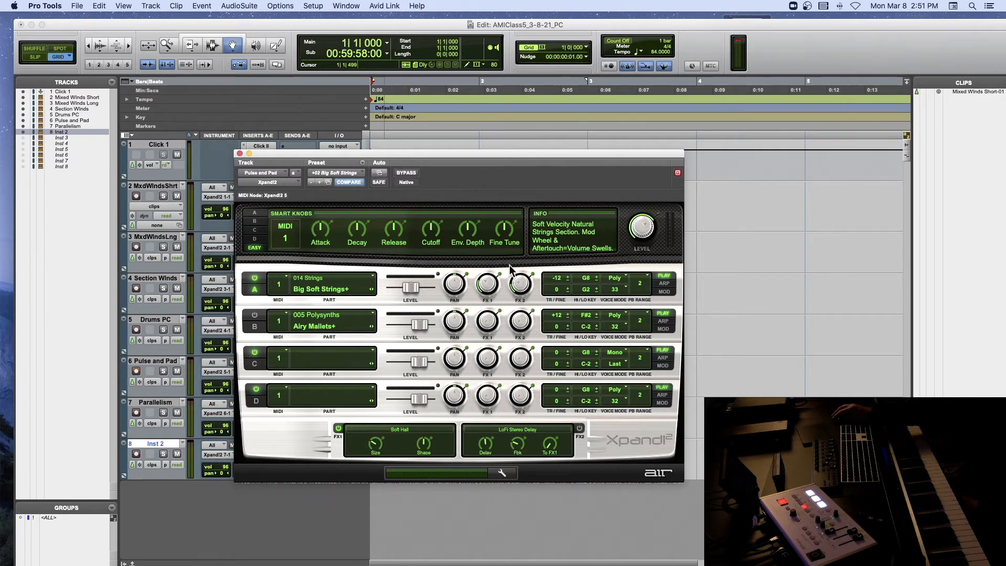
# Show part A's smart knobs and audition Big Soft Strings with cutoff at 65% and attack at 22%, ending with lower cutoff and higher attack.
pyautogui.click(254, 213)
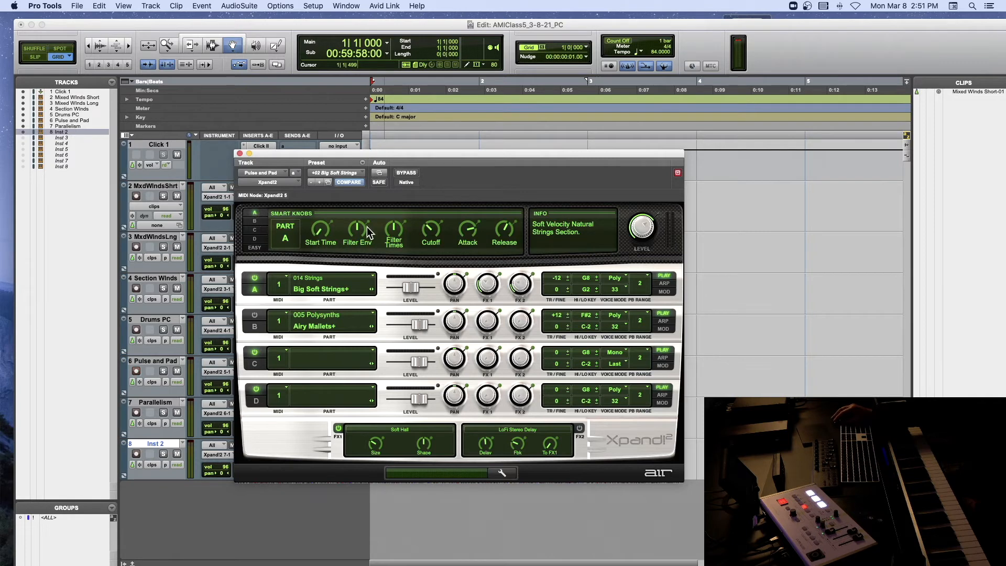
pyautogui.moveTo(433, 229); pyautogui.dragTo(445, 200)
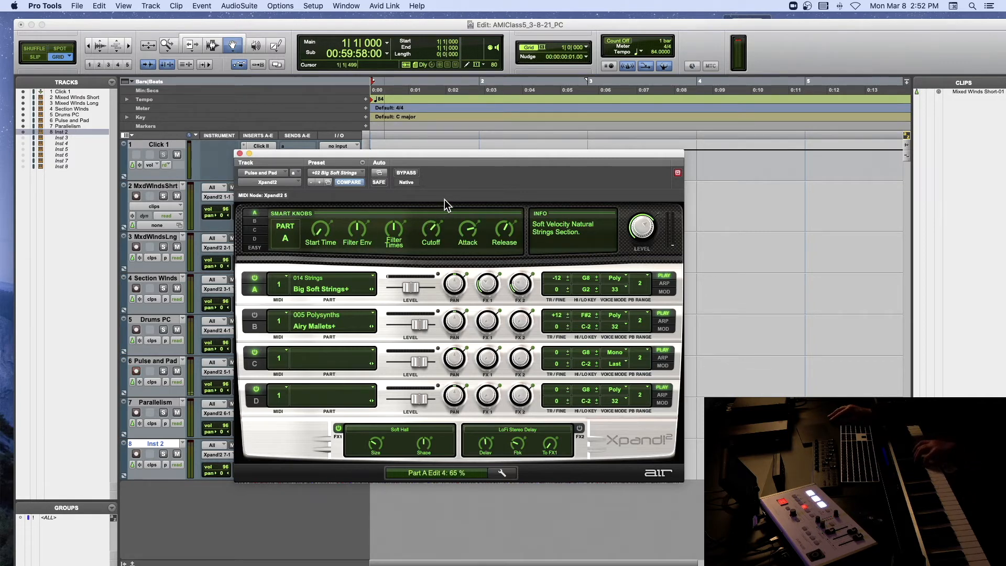
pyautogui.moveTo(444, 200); pyautogui.dragTo(457, 243)
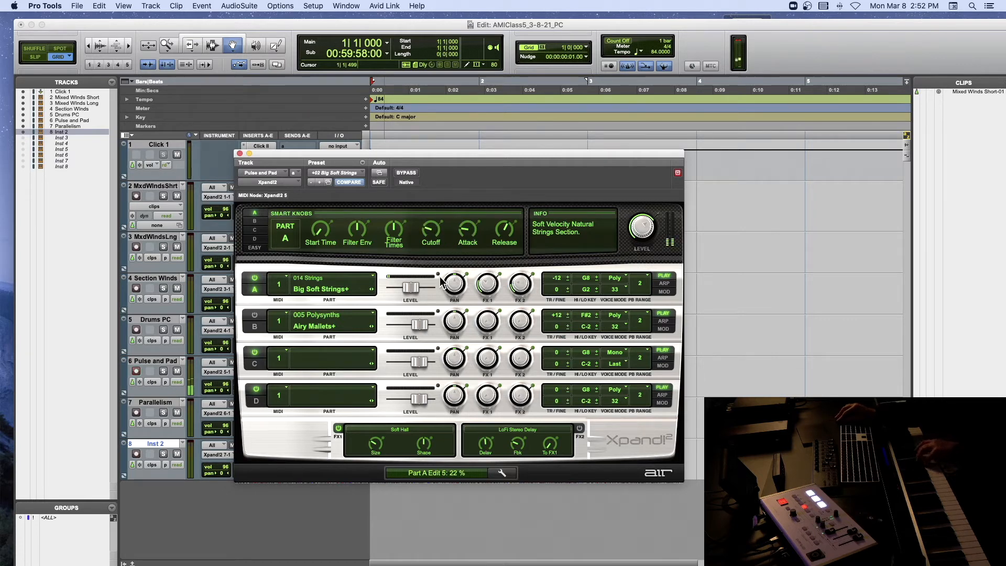
pyautogui.moveTo(442, 283); pyautogui.dragTo(452, 230)
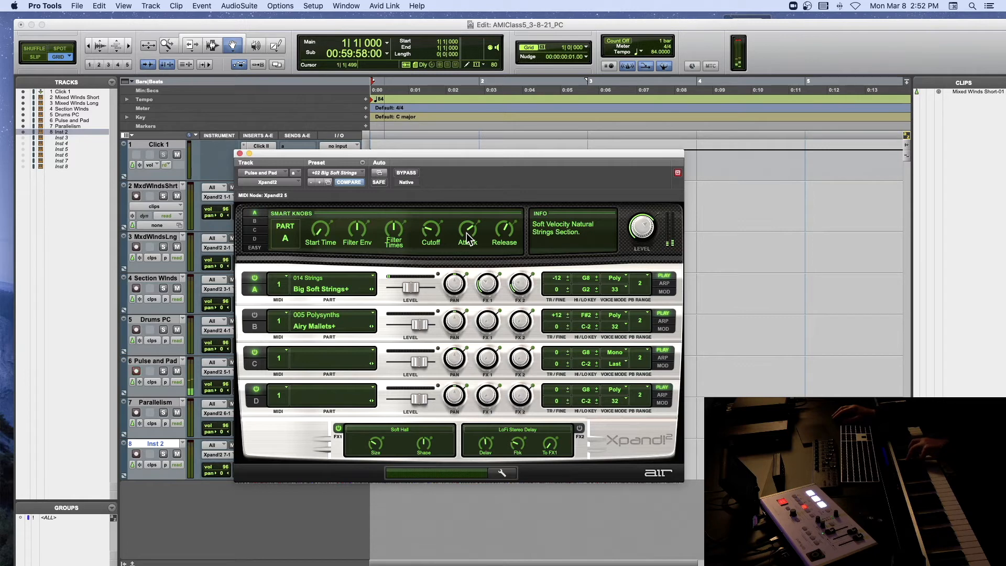
# Switch off the Big Soft Strings part and switch on the Airy Mallets part to audition it alone.
pyautogui.click(255, 278)
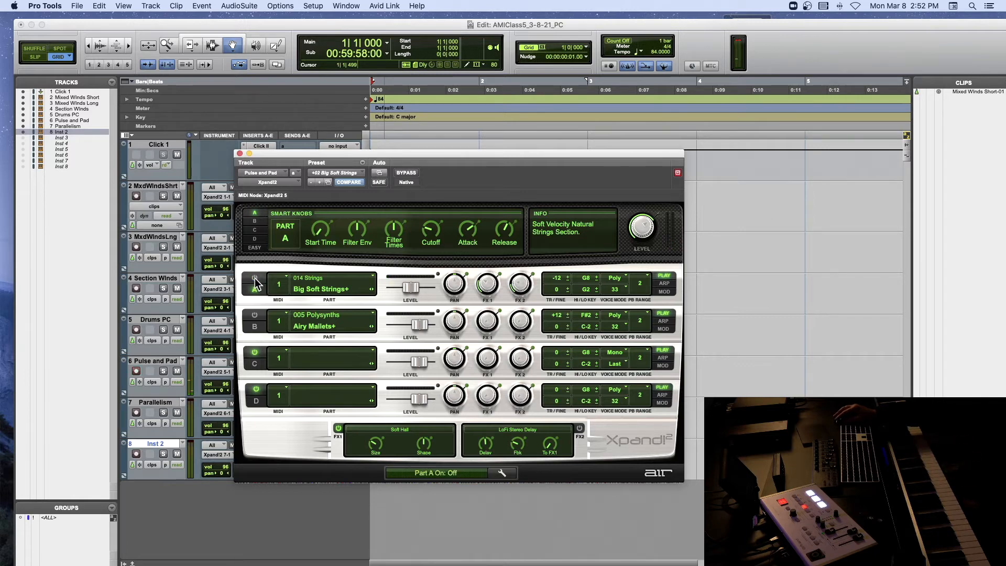
pyautogui.click(254, 315)
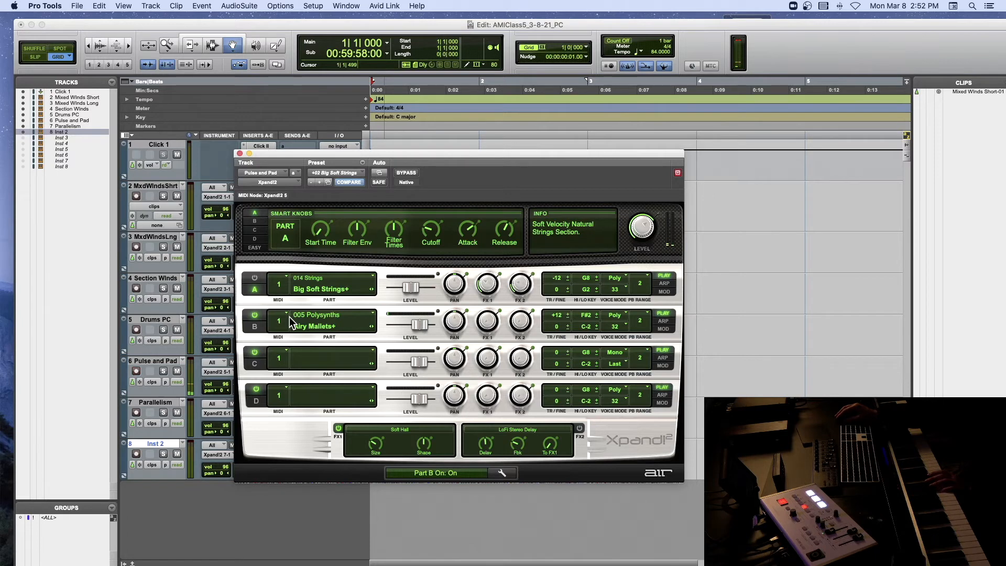
# Browse part B's sound categories and the patches under Polysynths and Hard Leads, keeping the Airy Mallets+ patch.
pyautogui.click(331, 324)
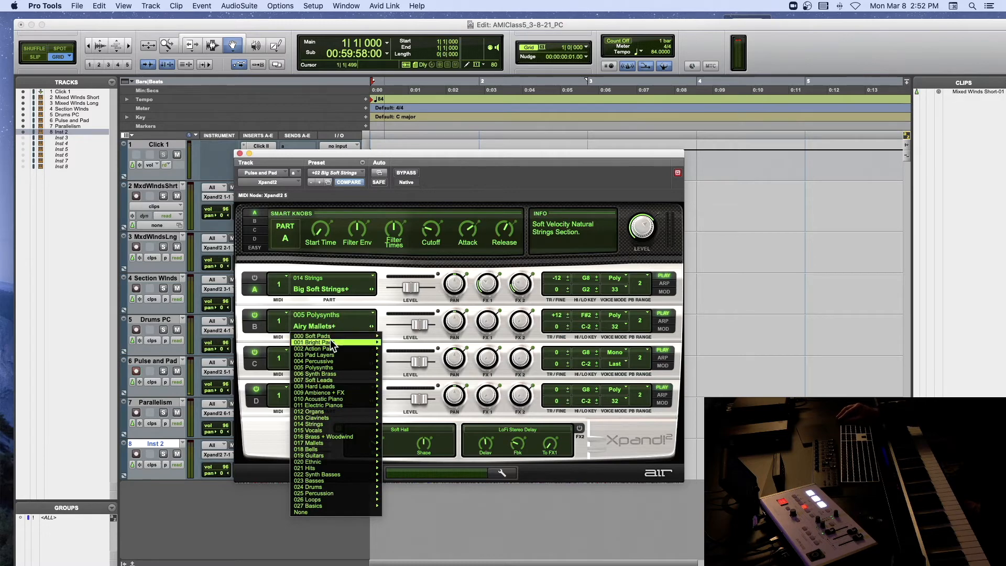
pyautogui.moveTo(332, 336)
pyautogui.moveTo(332, 362)
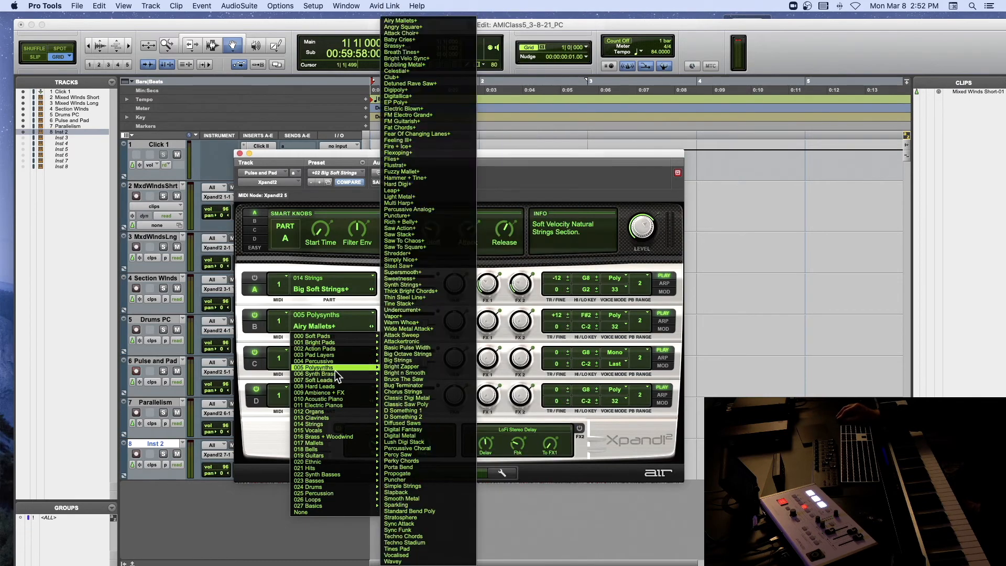
pyautogui.moveTo(378, 389)
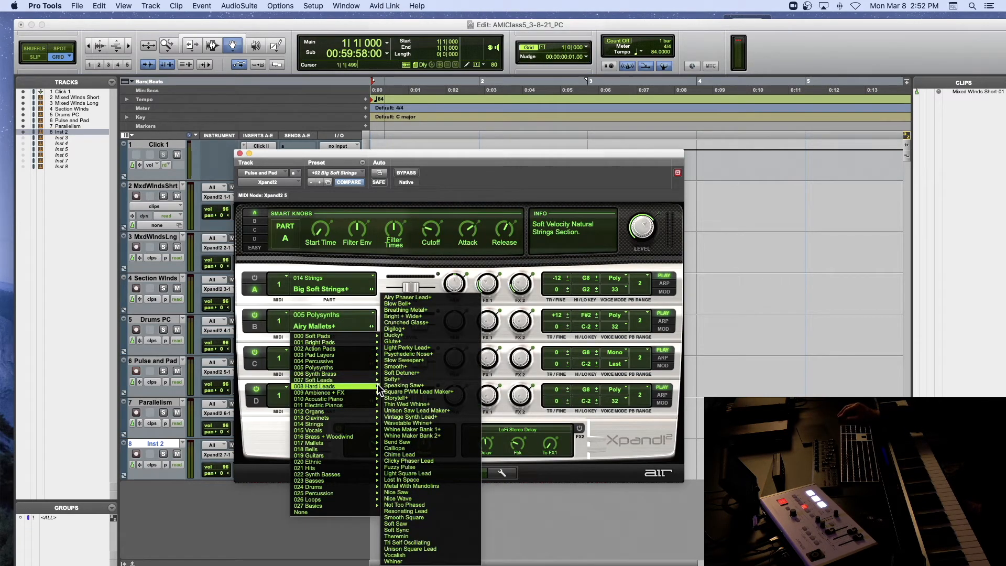
pyautogui.moveTo(373, 367)
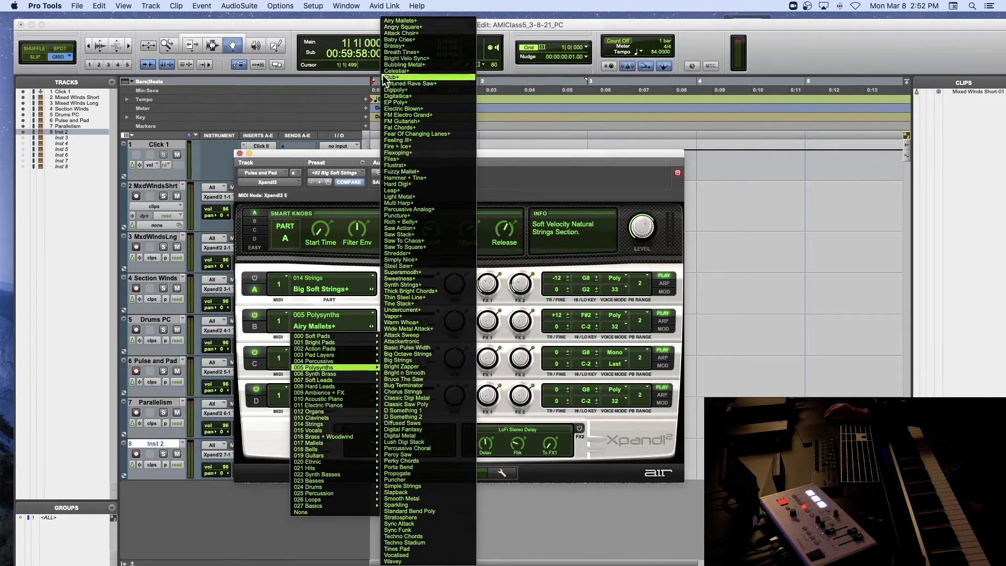
pyautogui.click(249, 181)
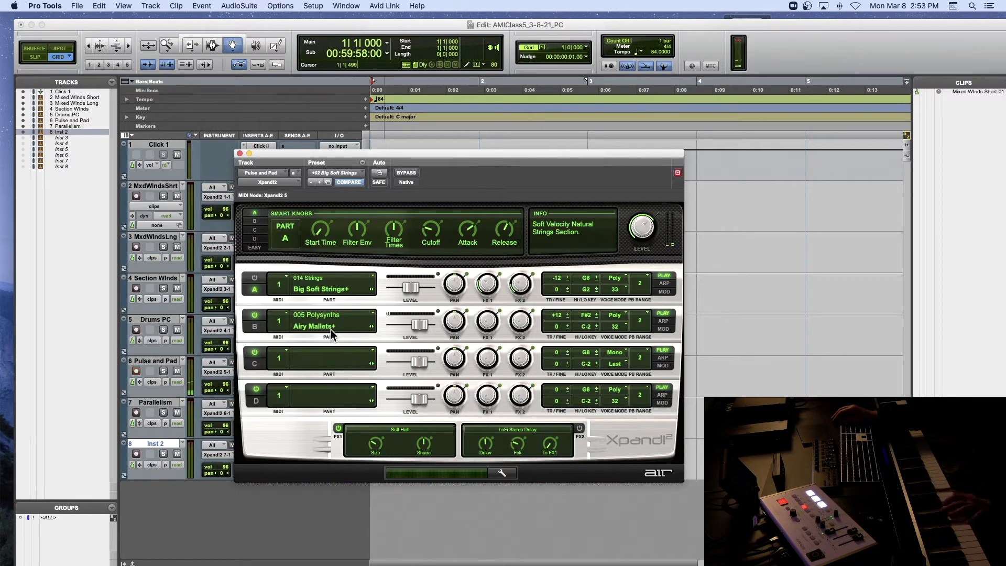
# Raise part B's polyphony to 64 voices.
pyautogui.scroll(-3, 615, 329)
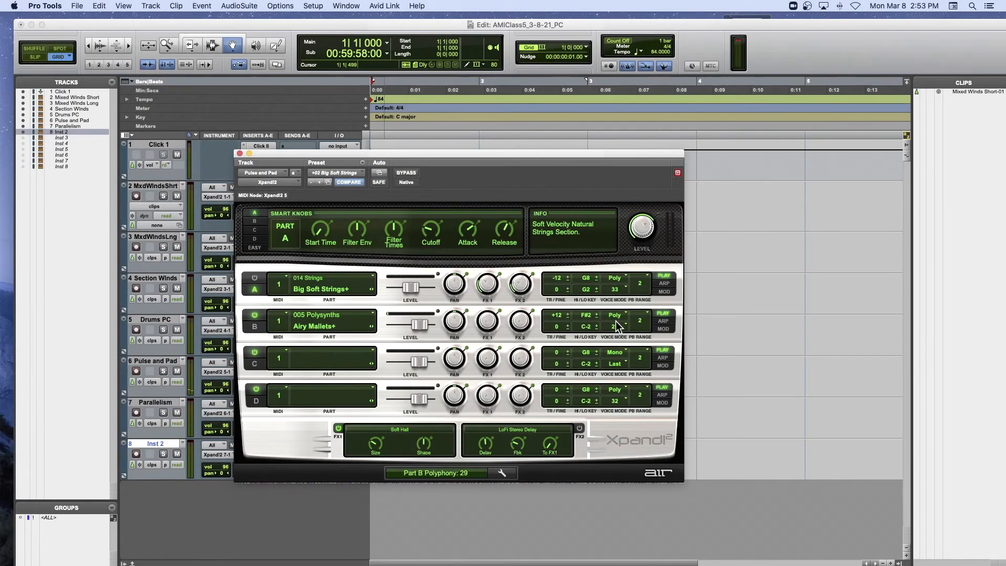
pyautogui.scroll(5, 615, 330)
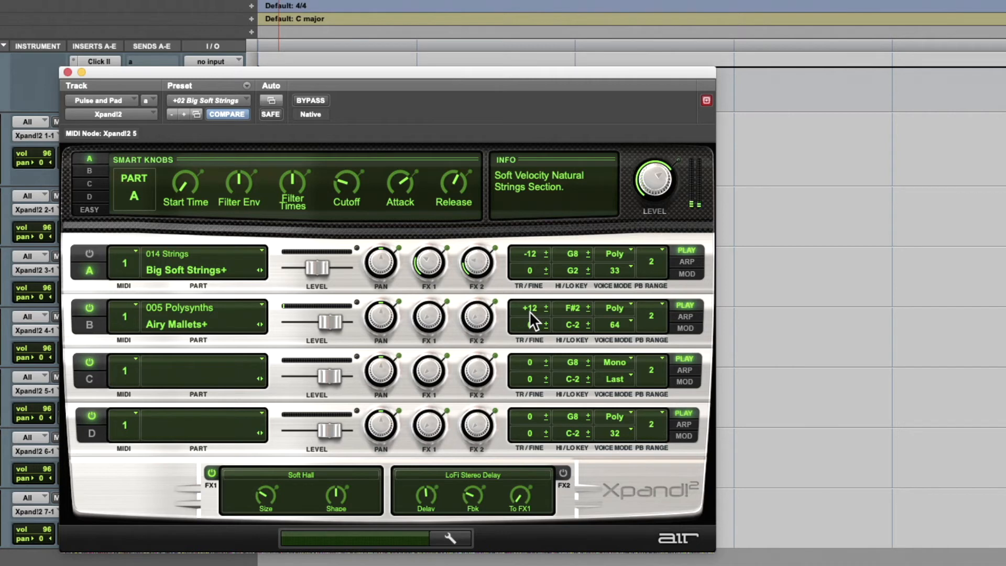
# Try part B's transposition at 0 and +6 semitones, and return it to +12.
pyautogui.scroll(-4, 529, 309)
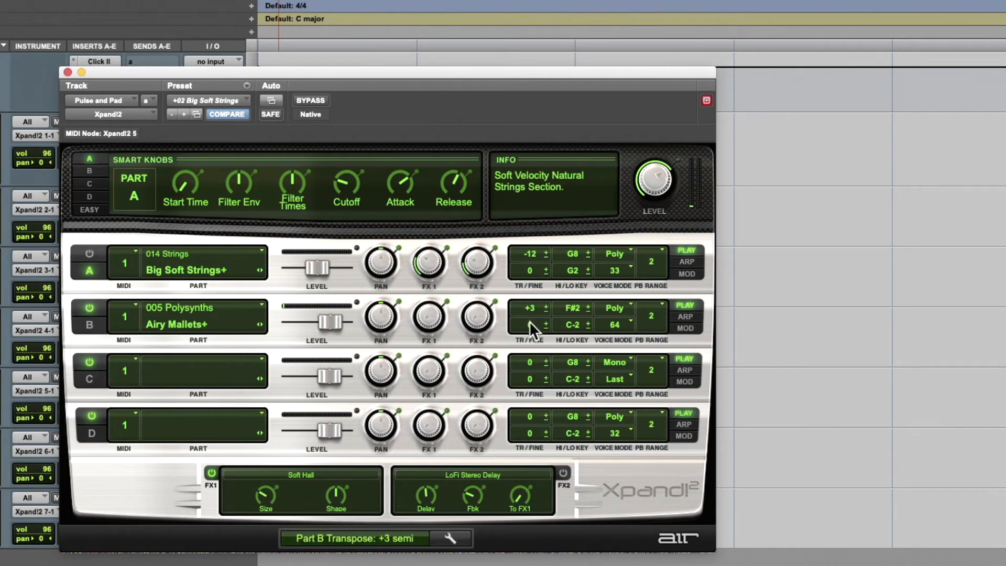
pyautogui.scroll(-1, 529, 324)
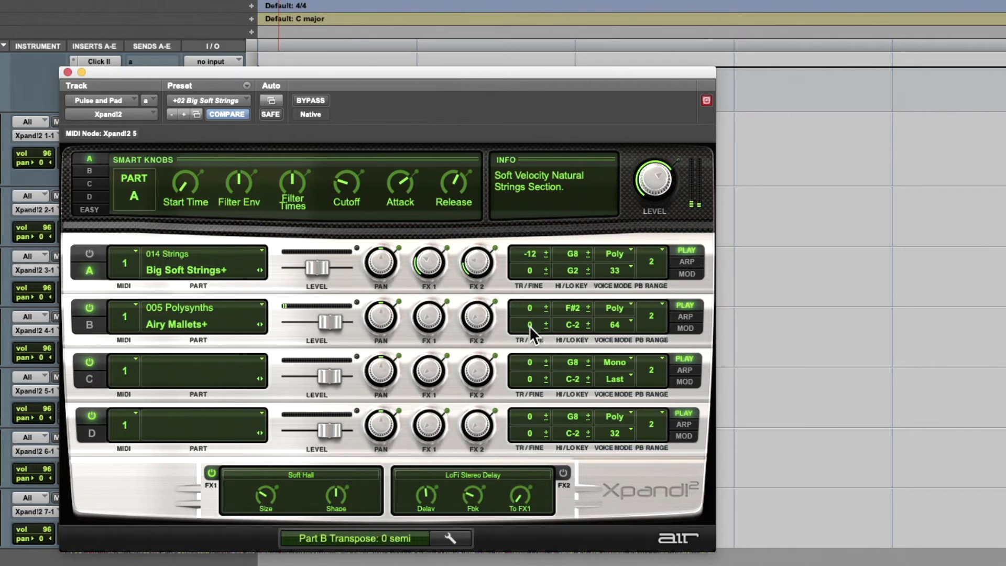
pyautogui.scroll(3, 529, 326)
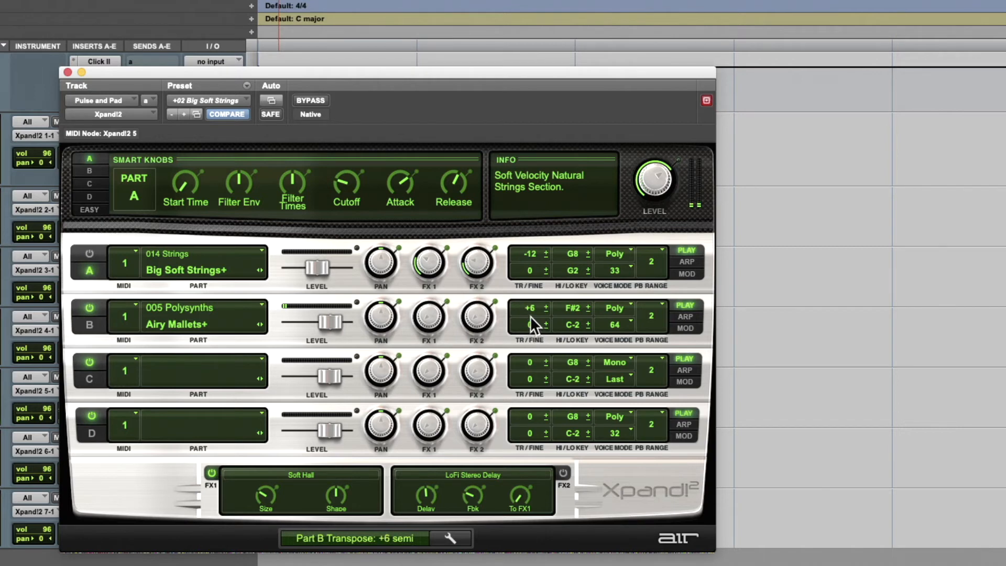
pyautogui.scroll(6, 530, 310)
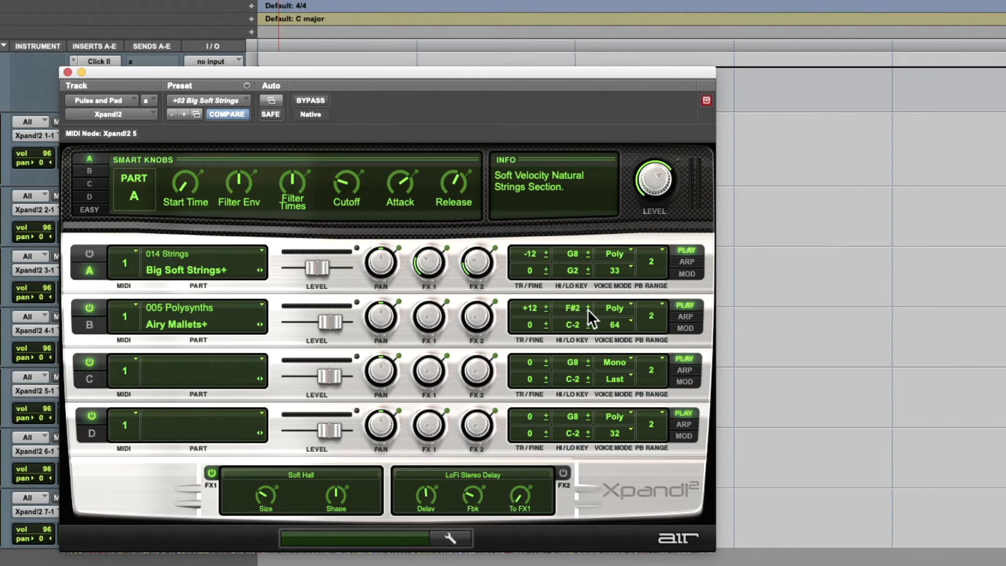
# Show part B's arpeggiator settings, switch its arpeggiator off, and look through the available rates.
pyautogui.click(686, 317)
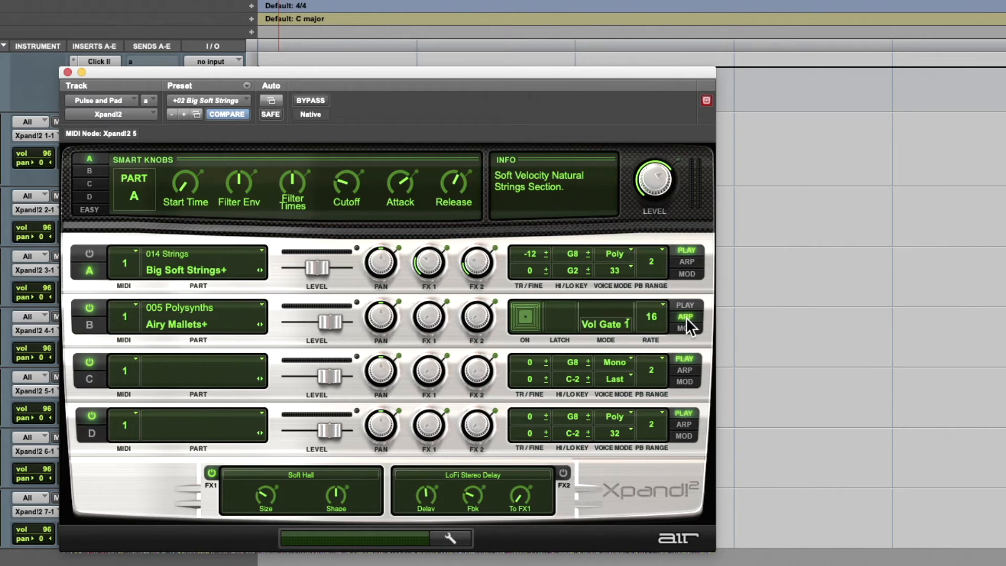
pyautogui.click(526, 317)
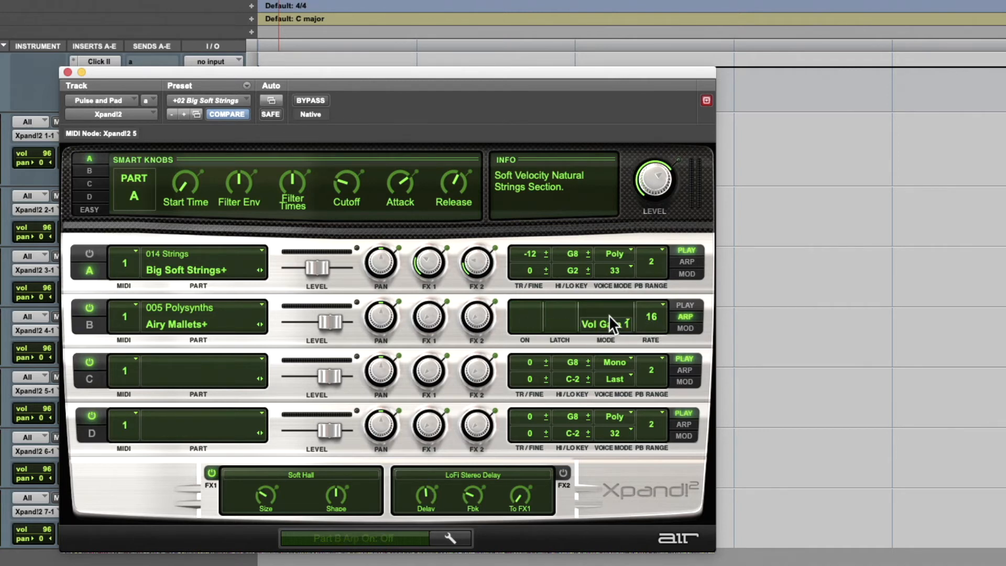
pyautogui.click(651, 313)
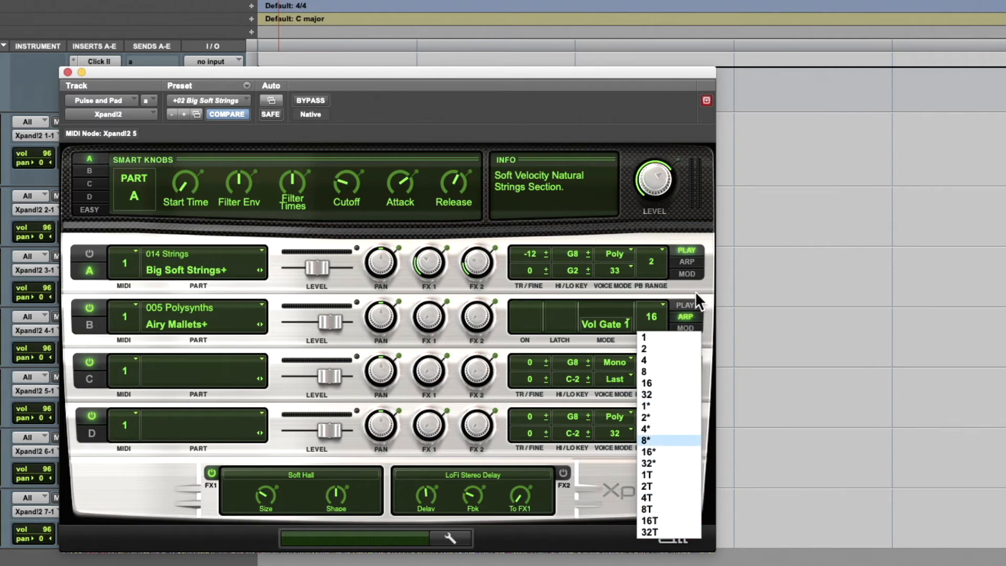
pyautogui.click(665, 304)
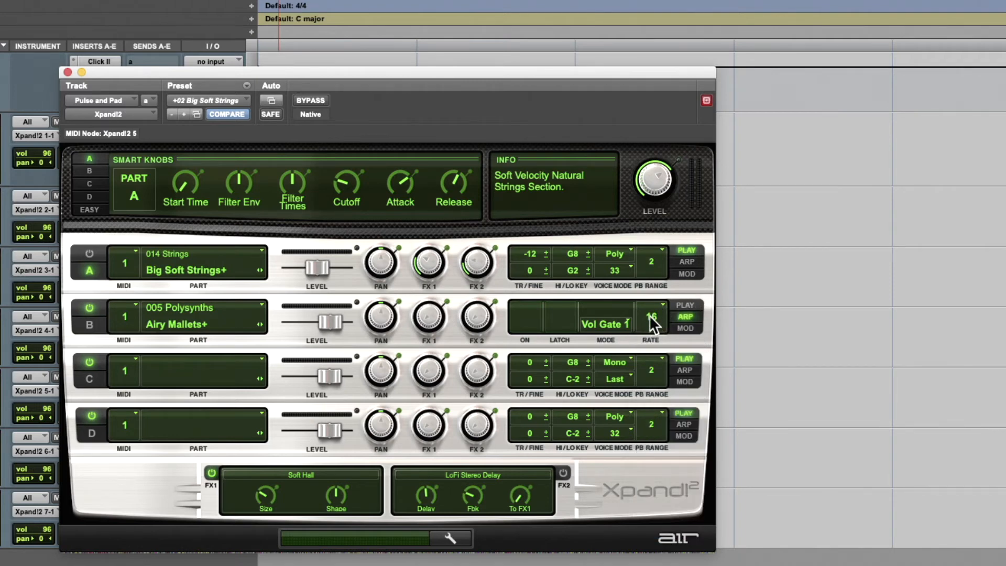
# Set part B's arpeggiator mode to Up 2 and switch the arpeggiator on.
pyautogui.click(602, 321)
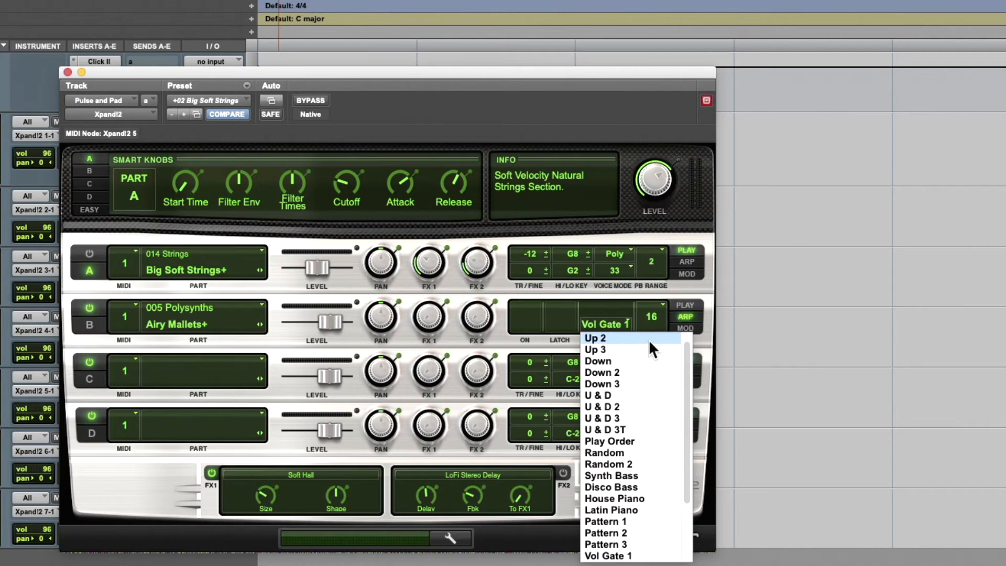
pyautogui.click(619, 338)
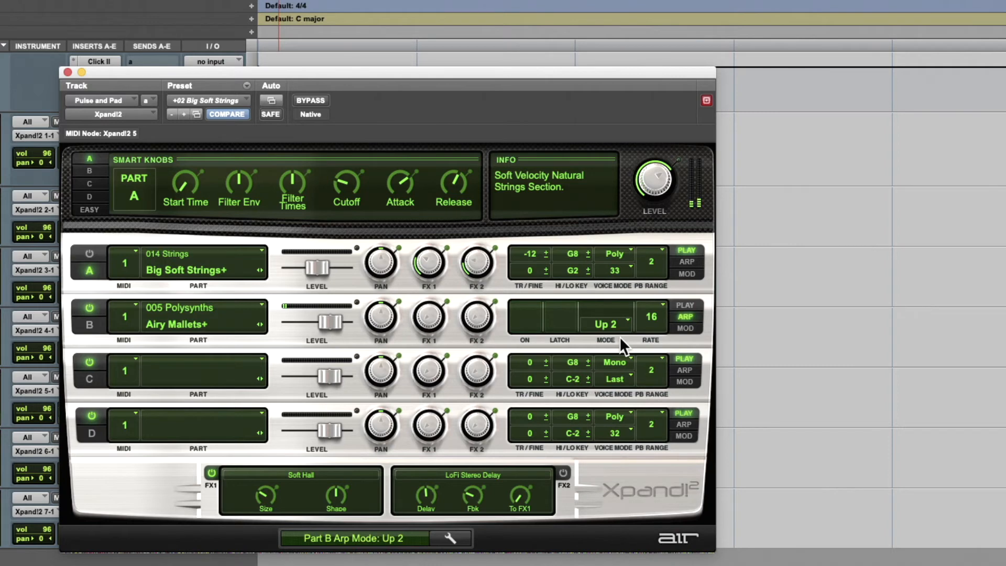
pyautogui.click(526, 316)
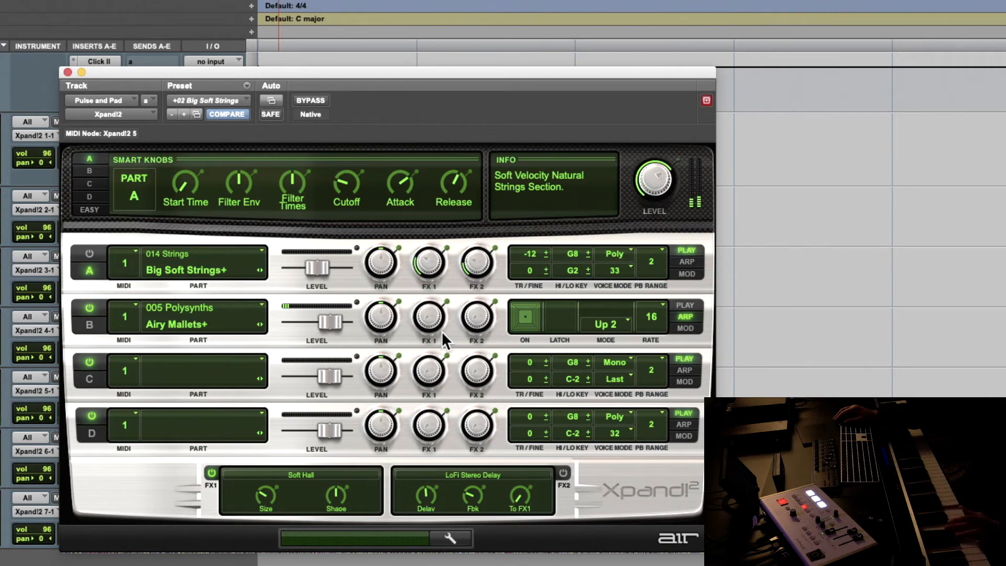
# Audition the Up 3, Down, Down 2 and U & D arpeggiator modes on part B.
pyautogui.click(608, 324)
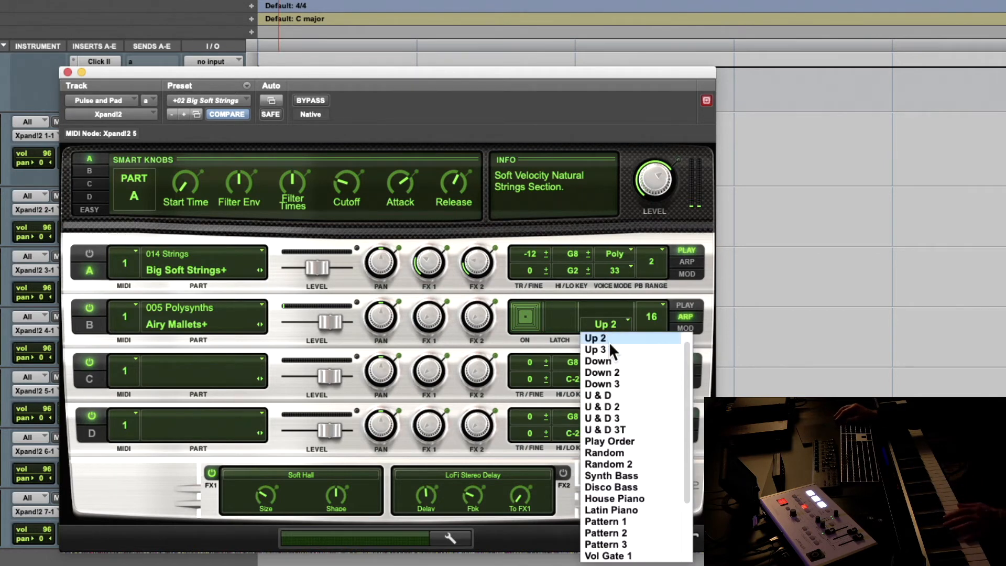
pyautogui.click(609, 349)
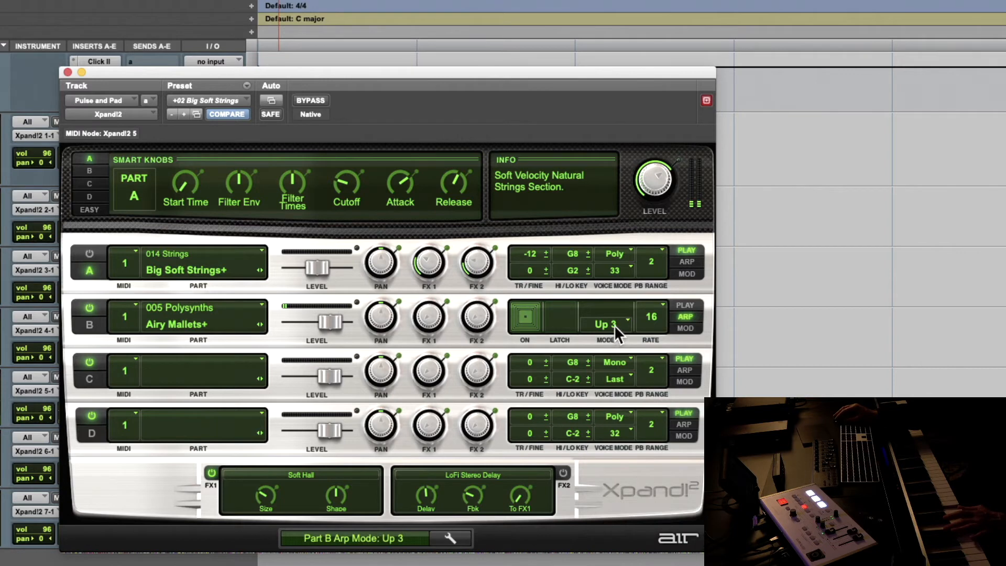
pyautogui.click(615, 322)
pyautogui.click(612, 356)
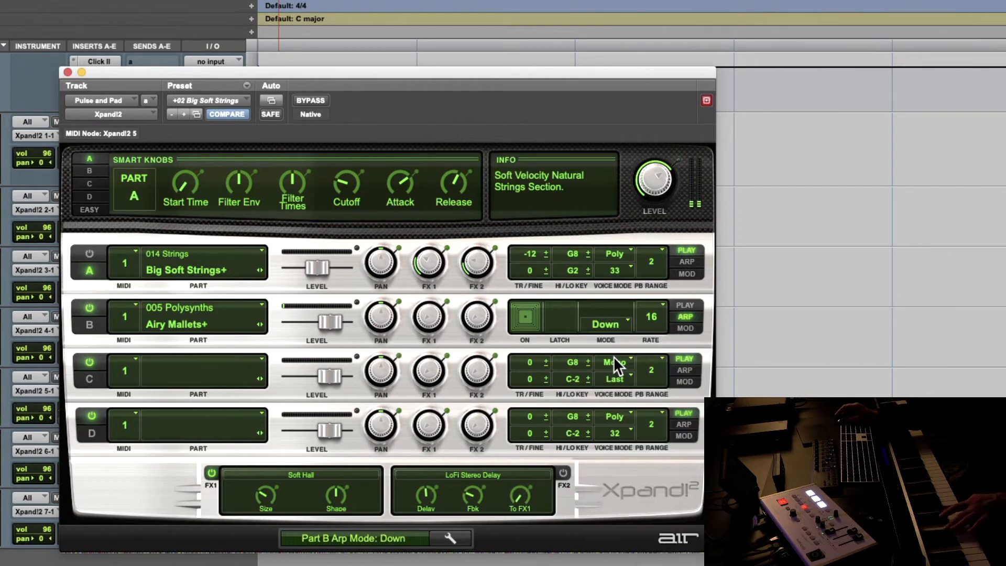
pyautogui.click(605, 328)
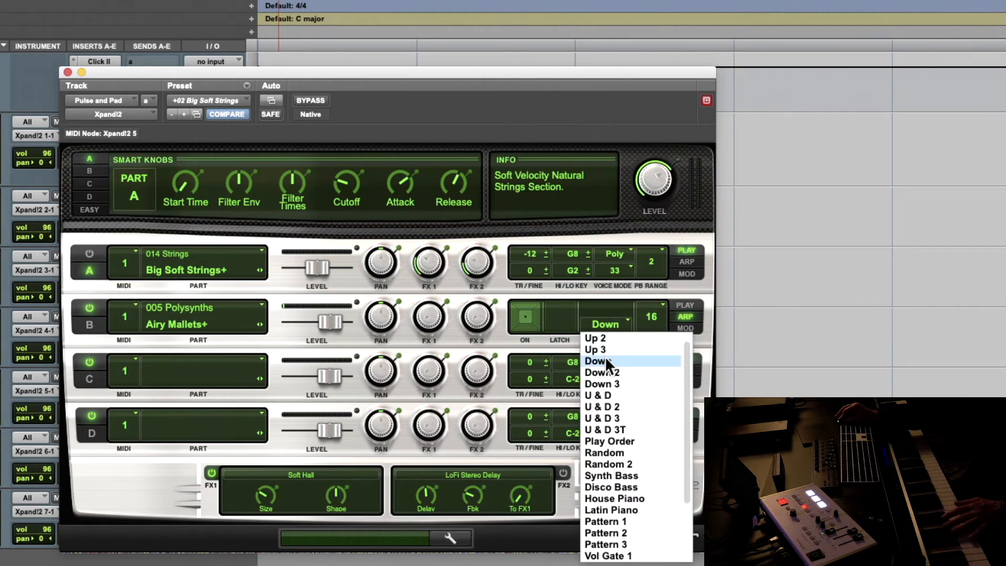
pyautogui.click(605, 370)
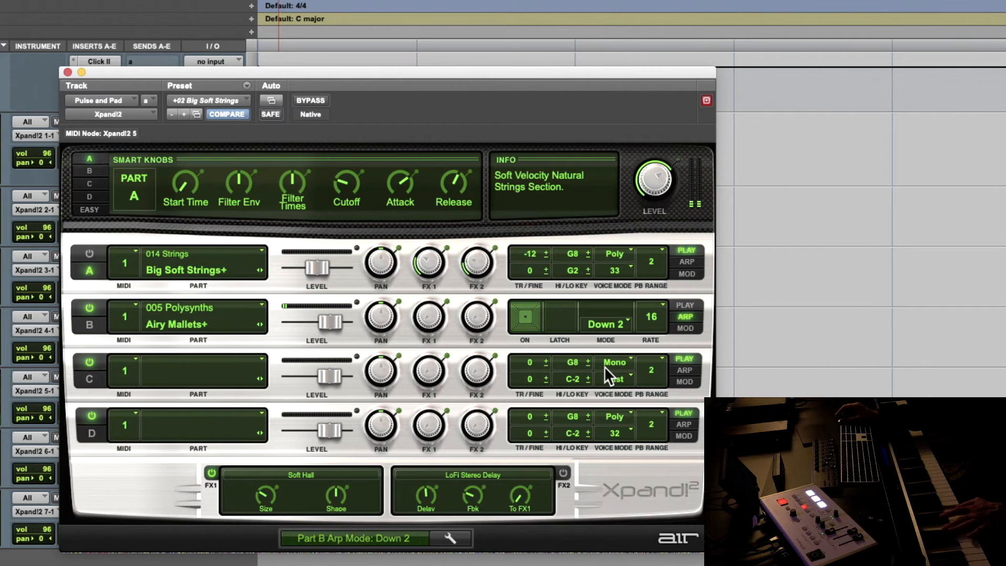
pyautogui.click(603, 323)
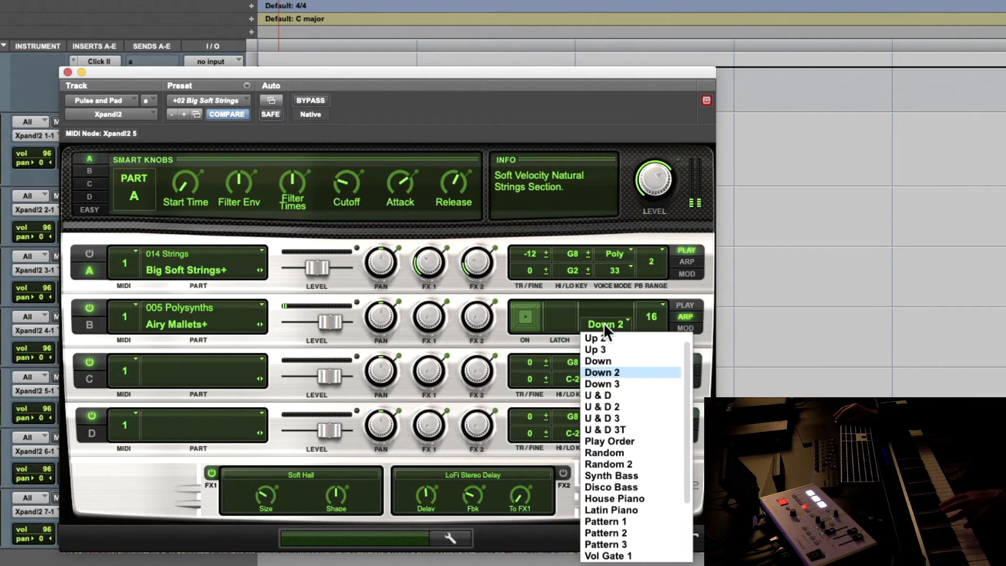
pyautogui.click(608, 393)
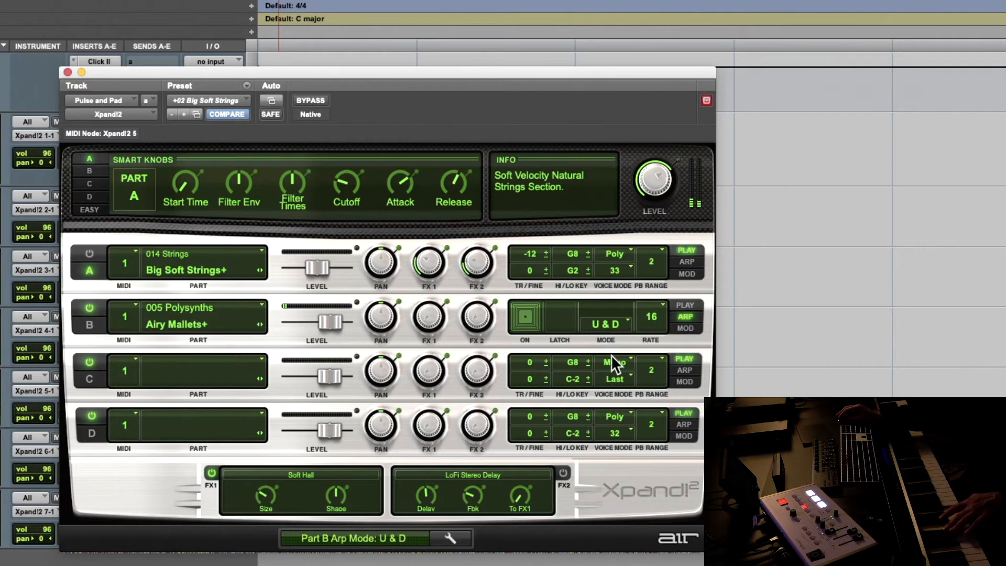
# Audition the Play Order, Random, Disco Bass and House Piano arpeggiator modes on part B, and end on Pattern 1.
pyautogui.click(604, 322)
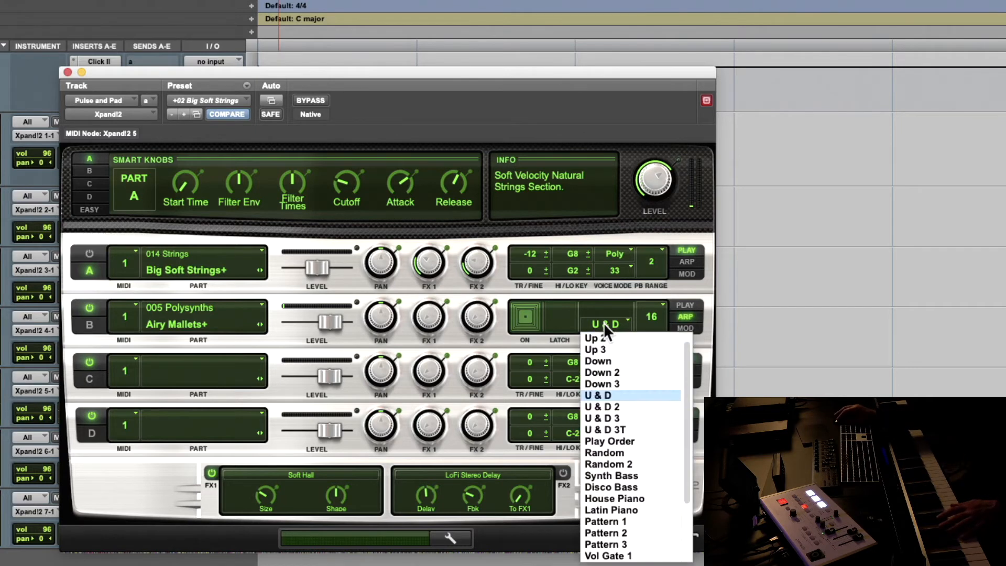
pyautogui.click(620, 441)
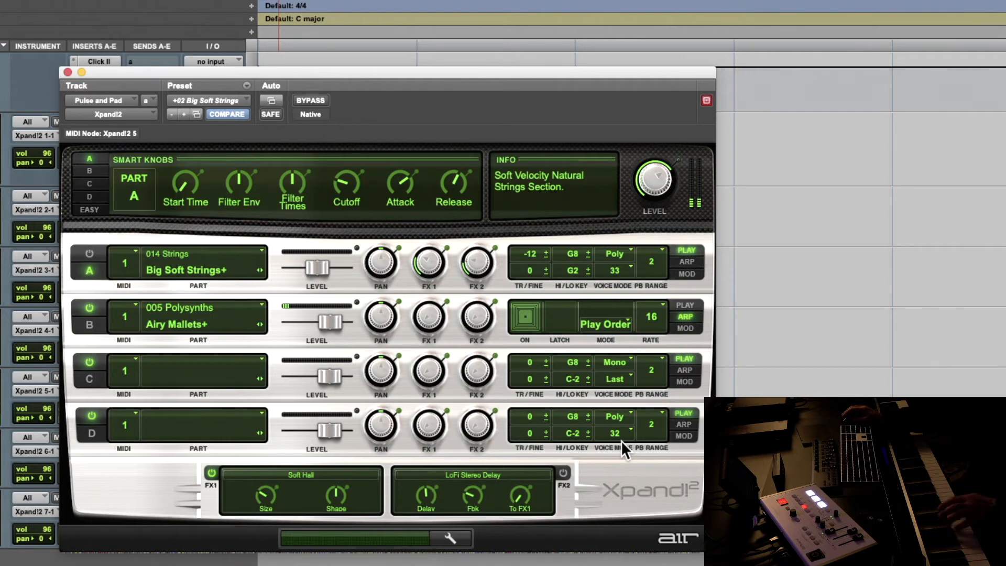
pyautogui.click(599, 322)
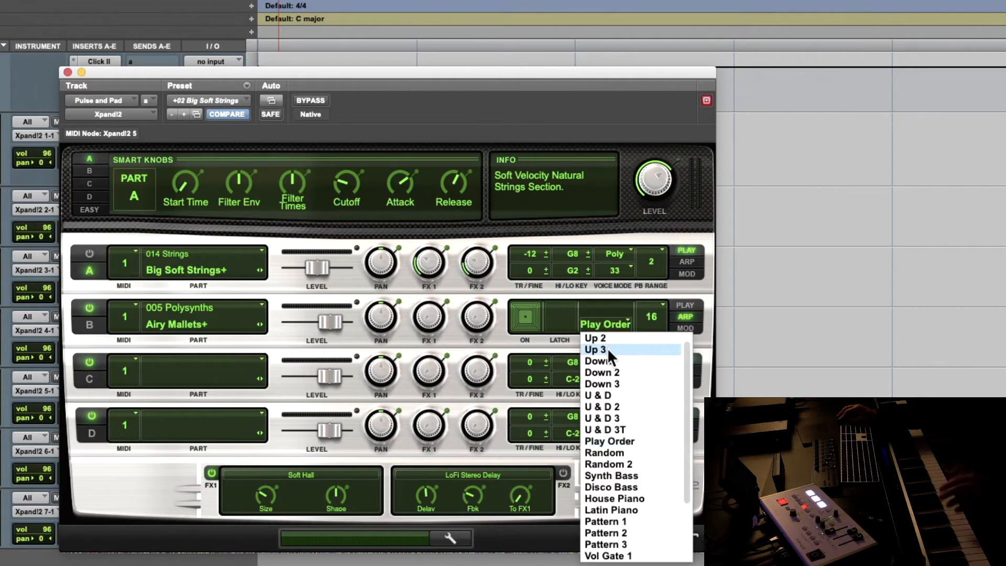
pyautogui.click(621, 453)
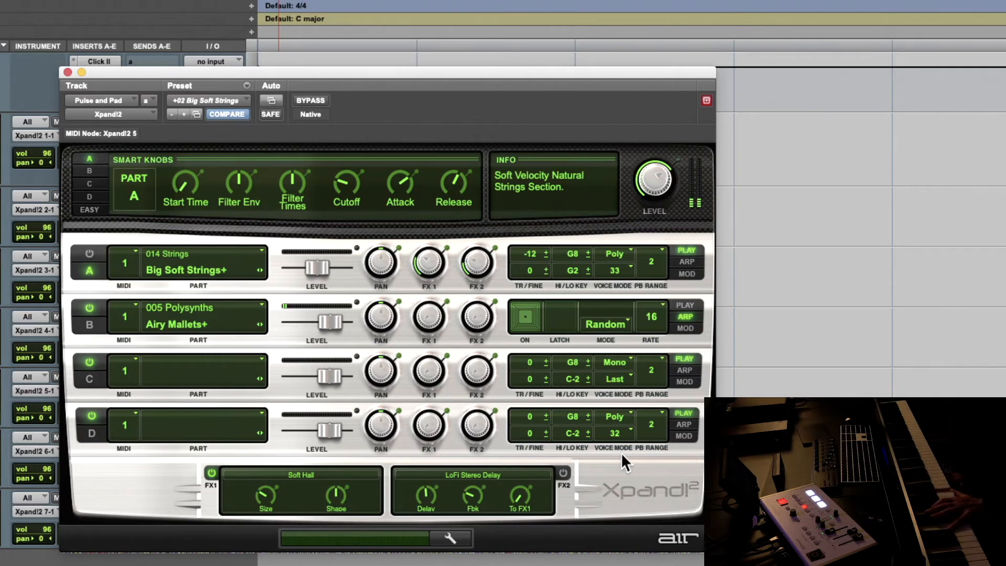
pyautogui.click(597, 323)
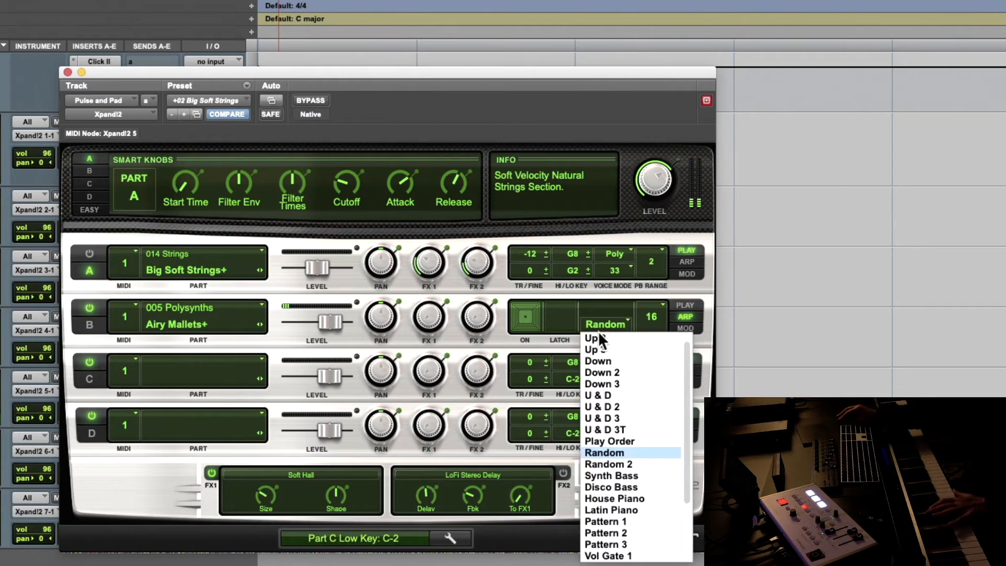
pyautogui.click(608, 487)
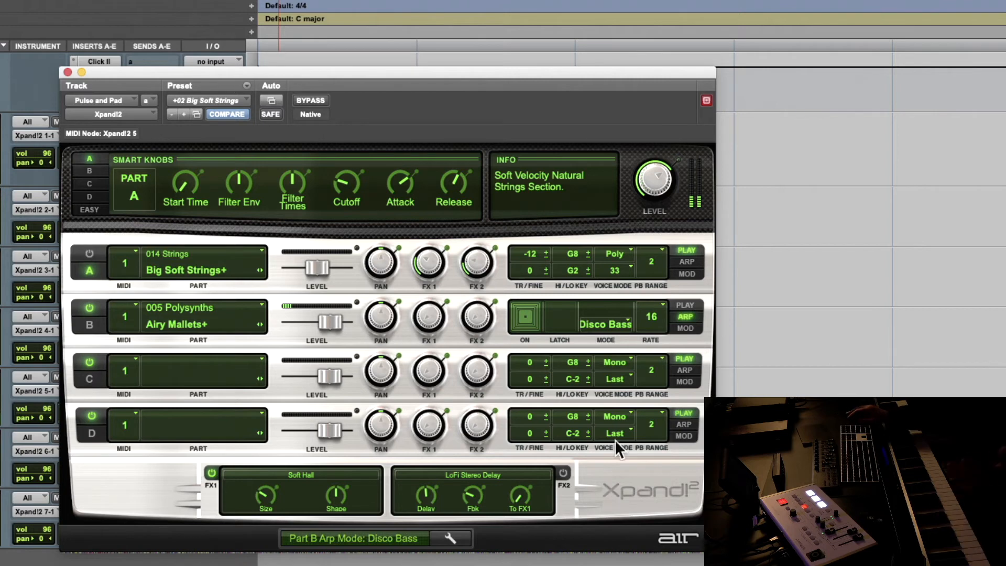
pyautogui.click(615, 328)
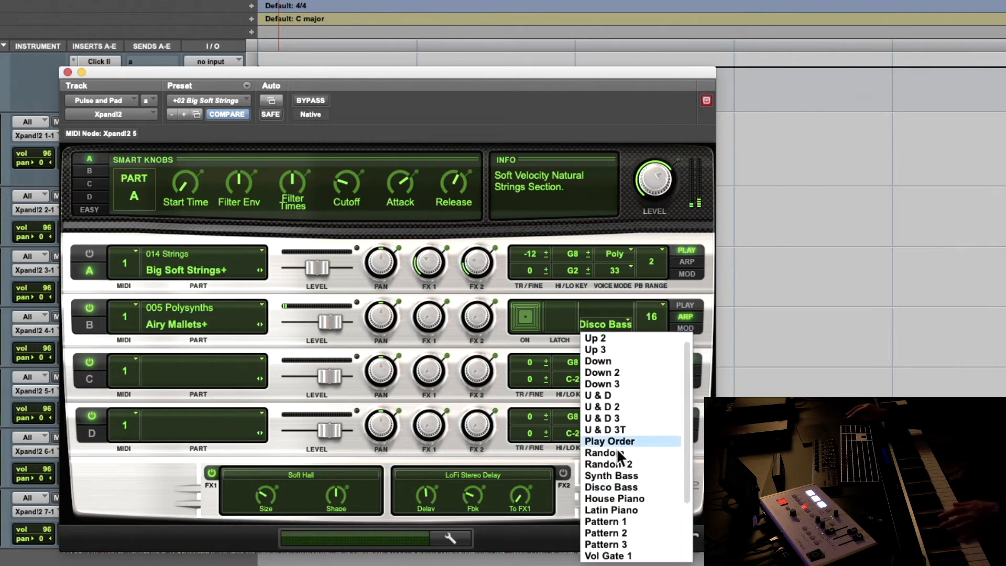
pyautogui.click(618, 495)
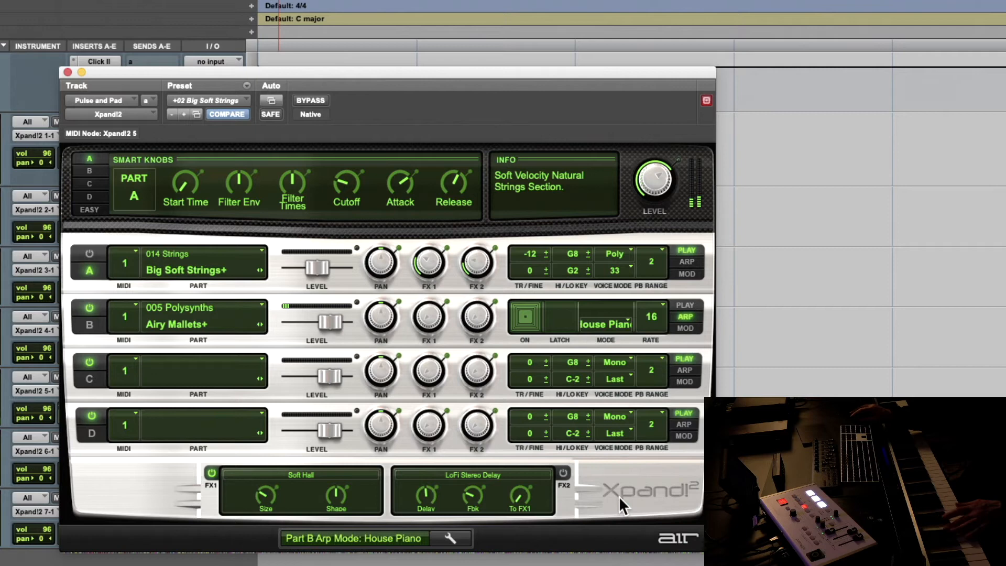
pyautogui.click(608, 325)
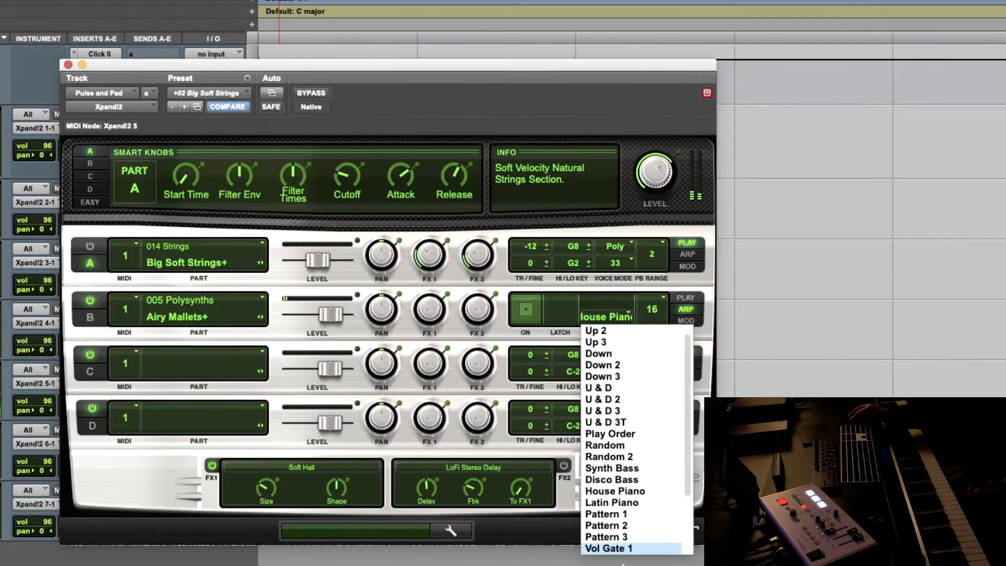
pyautogui.click(628, 514)
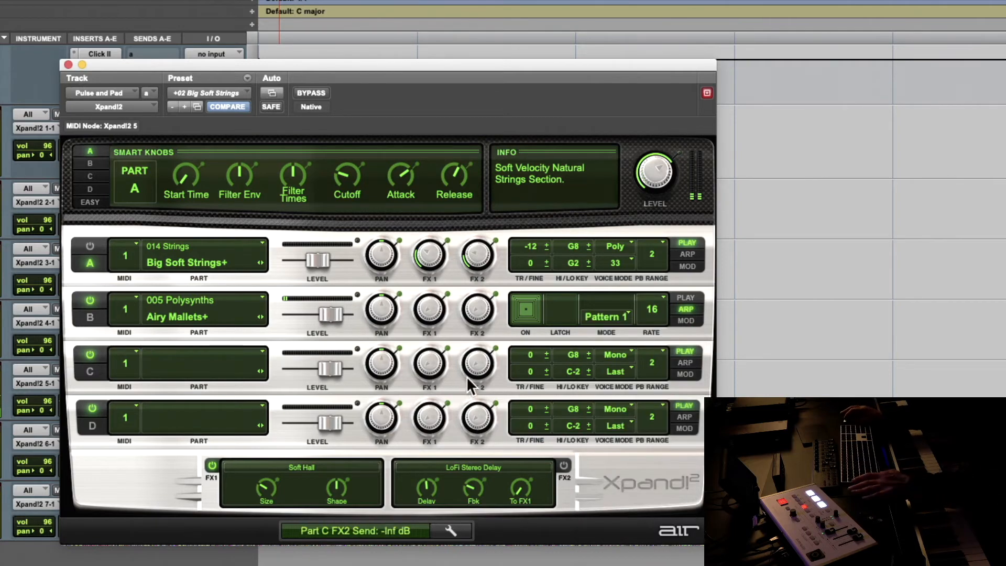
# Switch off part B's arpeggiator, display part B's smart knobs and set its Release to 54 %.
pyautogui.scroll(1, 467, 376)
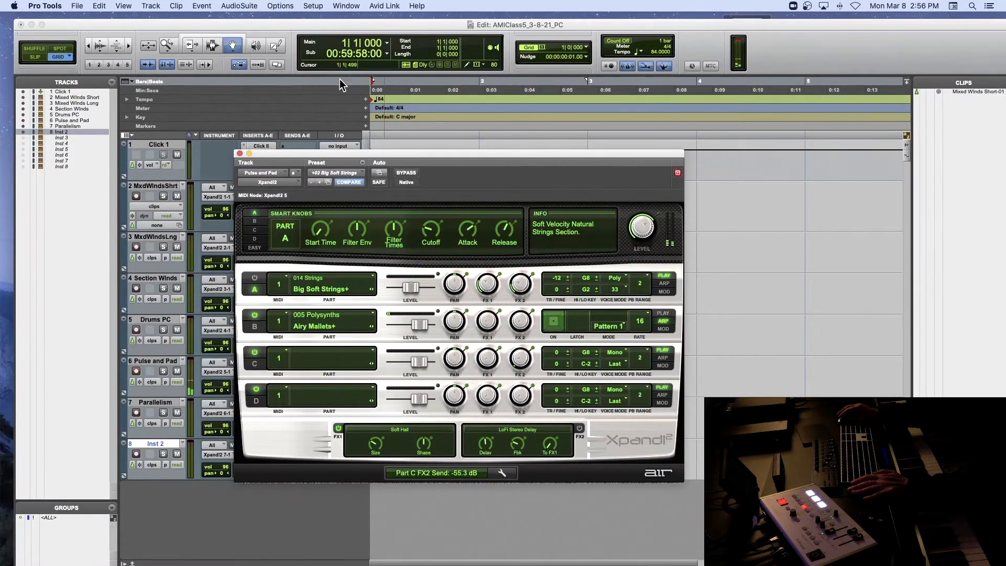
pyautogui.click(205, 7)
pyautogui.click(249, 153)
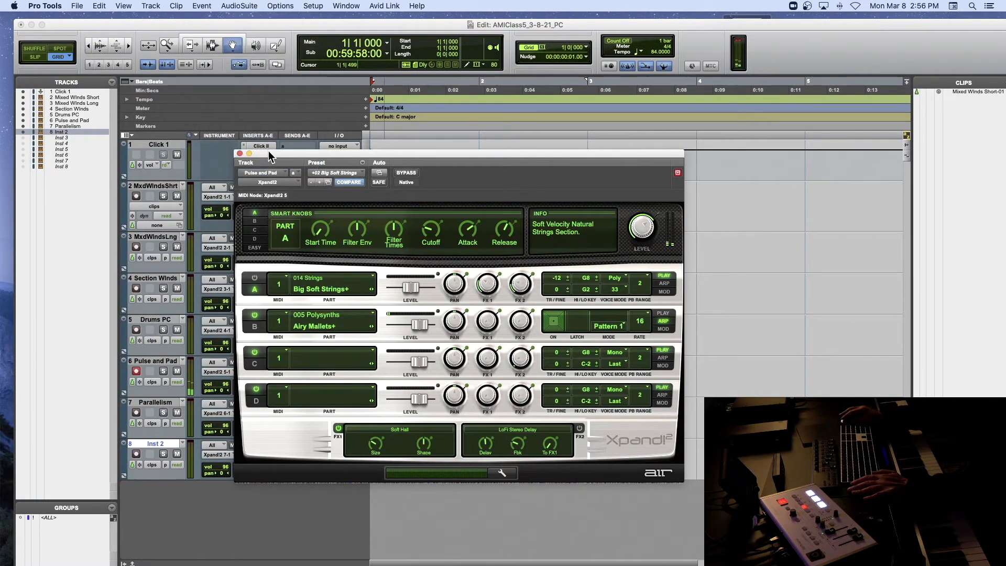
pyautogui.click(551, 319)
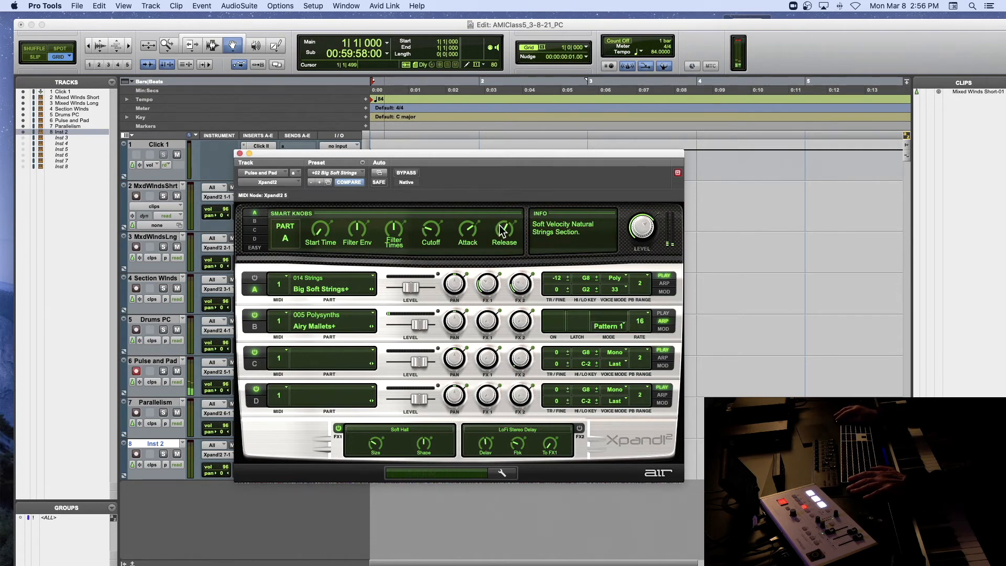
pyautogui.moveTo(501, 231); pyautogui.dragTo(477, 261)
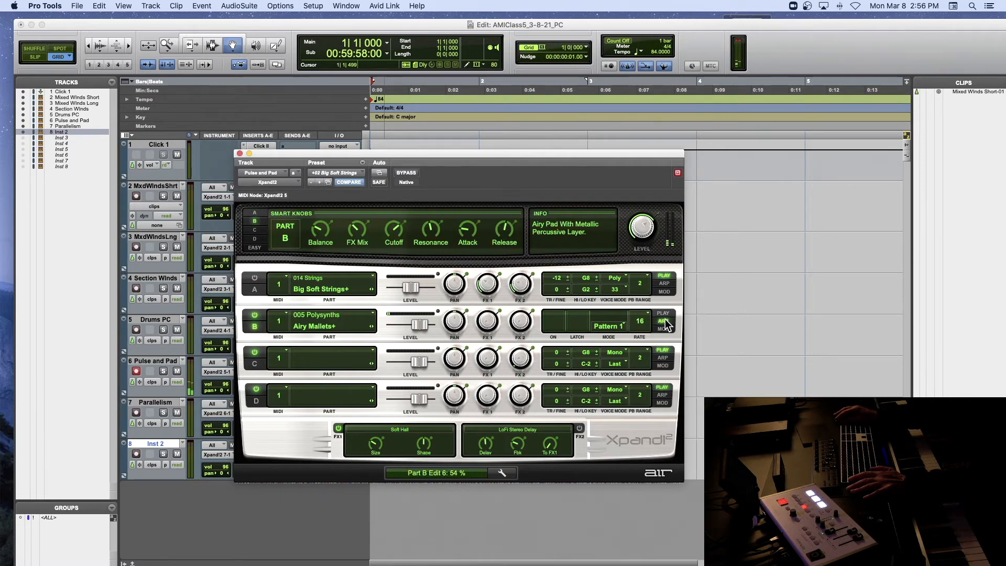
pyautogui.click(256, 316)
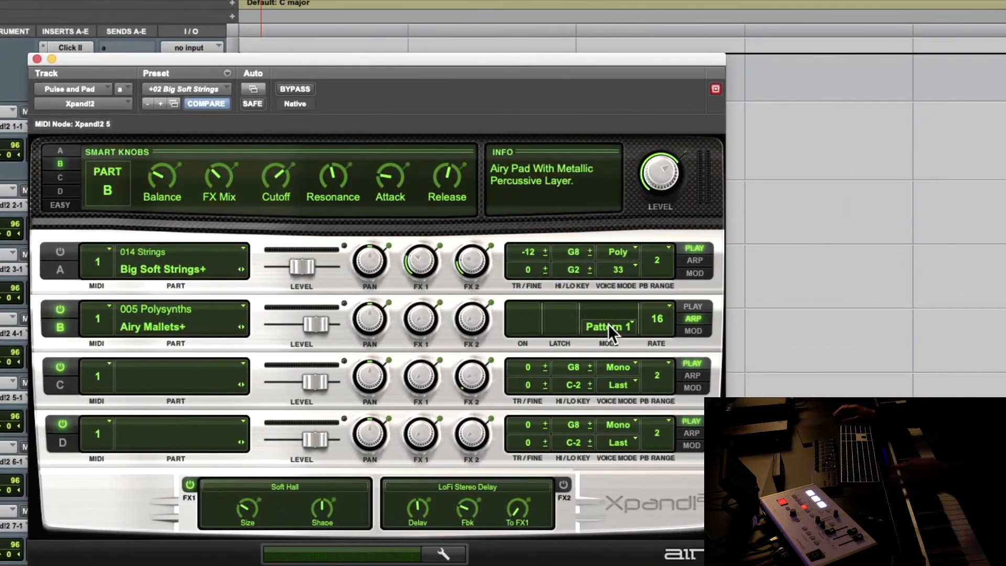
# Switch part B's arpeggiator on and set its mode to Vol Gate 1.
pyautogui.click(520, 321)
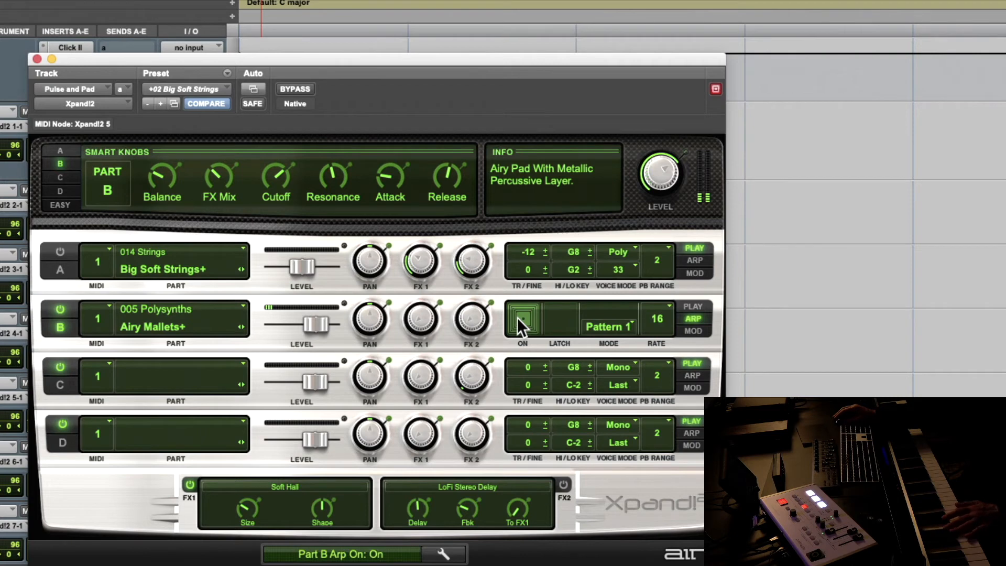
pyautogui.click(611, 326)
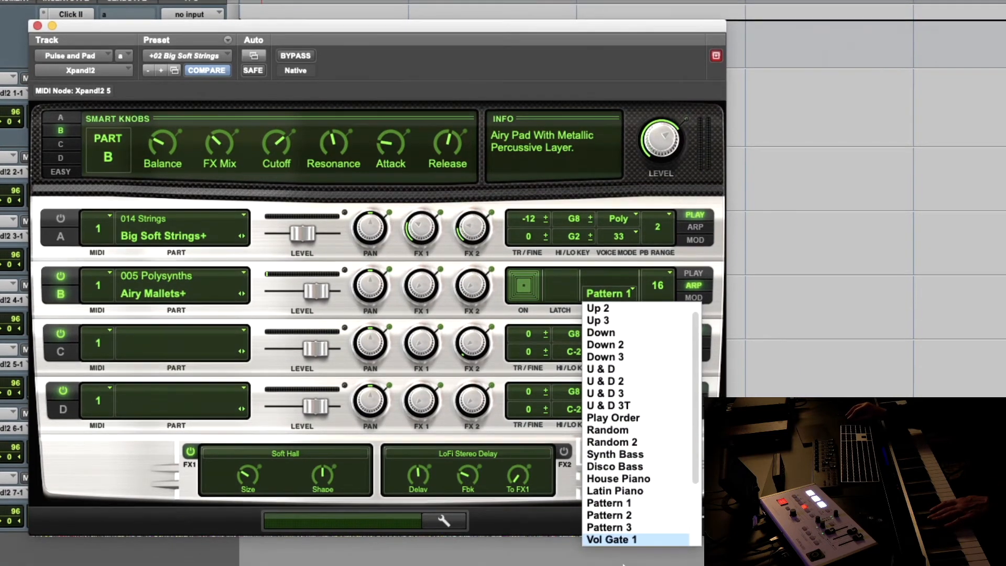
pyautogui.click(631, 541)
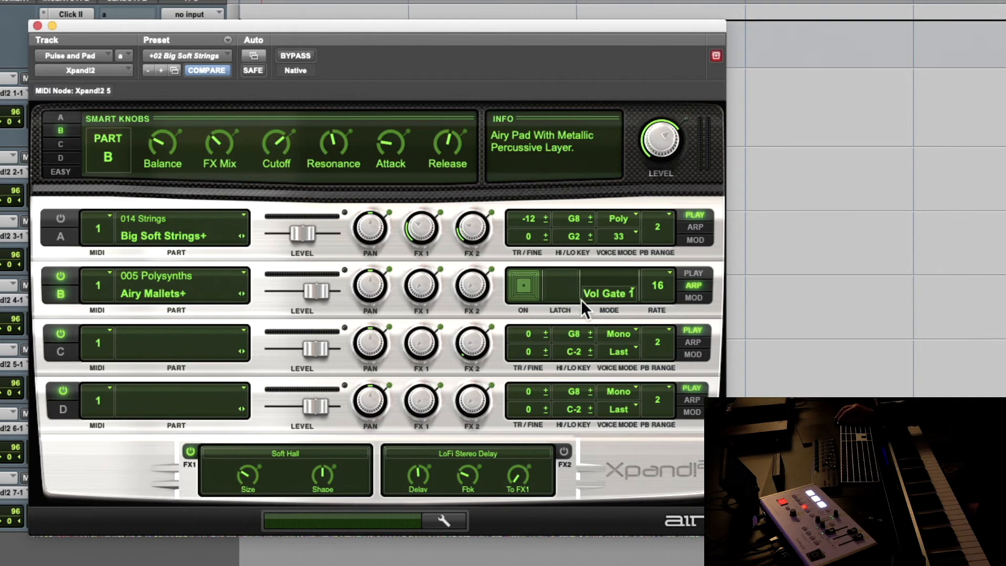
# Audition the arpeggiator latch on part B in Vol Gate 1 mode, leaving the latch off.
pyautogui.click(562, 285)
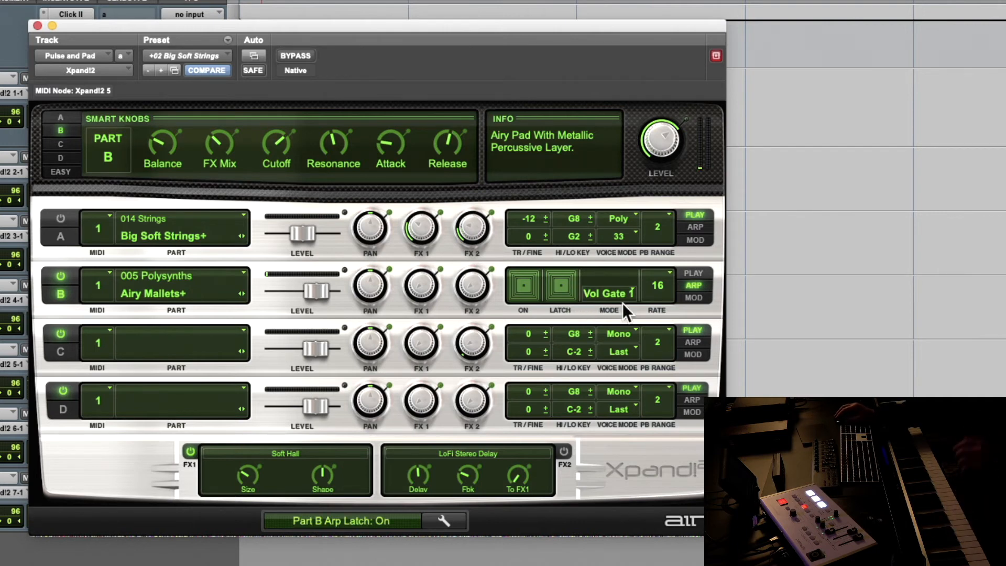
pyautogui.click(567, 285)
pyautogui.click(567, 285)
pyautogui.click(560, 285)
# Change part B's arpeggiator mode to Up 2, audition the latch with it, and release the latch.
pyautogui.click(603, 295)
pyautogui.click(599, 307)
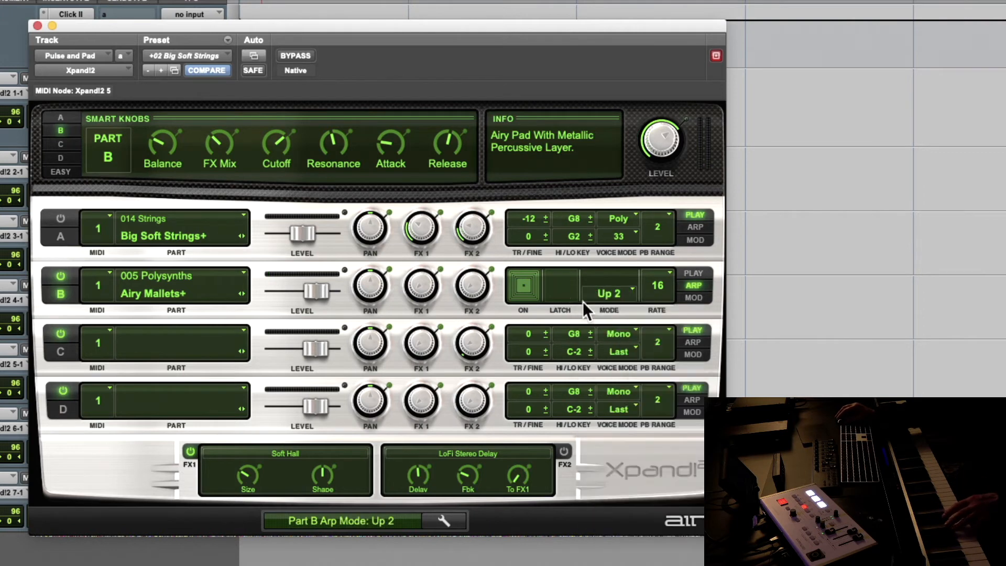
pyautogui.click(557, 285)
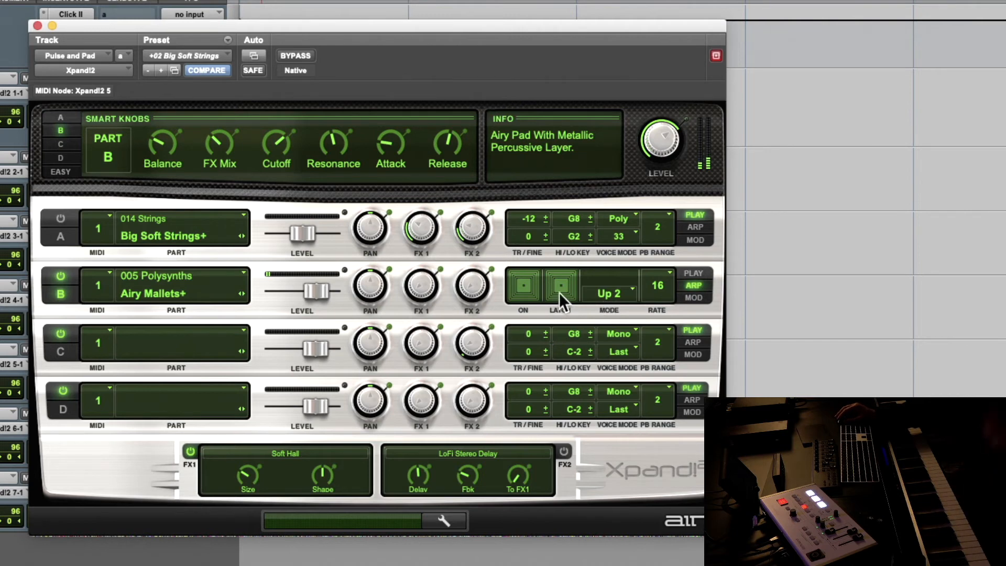
pyautogui.click(565, 282)
# Return part B's arpeggiator to Vol Gate 1, audition it with the latch on, and switch the latch off.
pyautogui.click(597, 290)
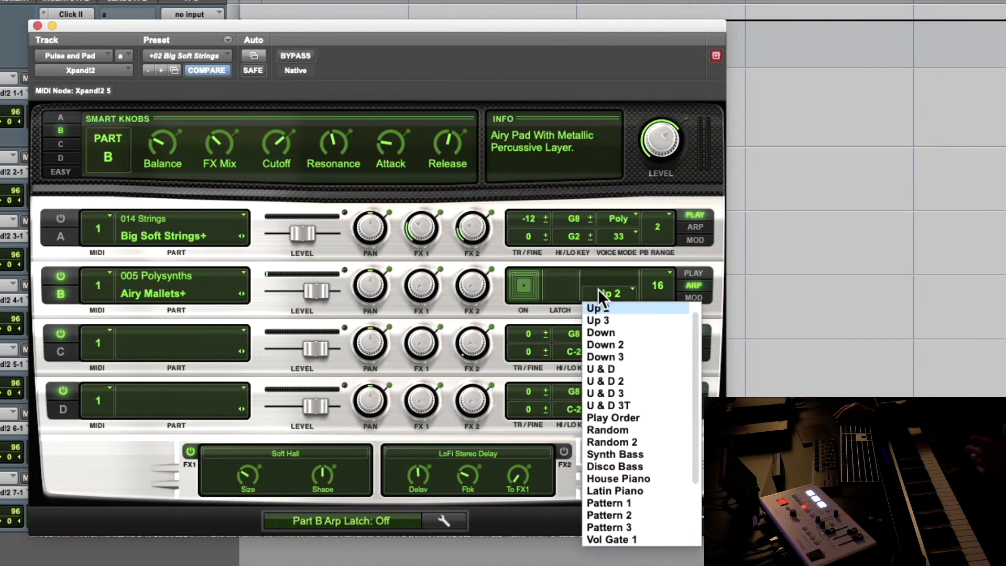
pyautogui.click(613, 538)
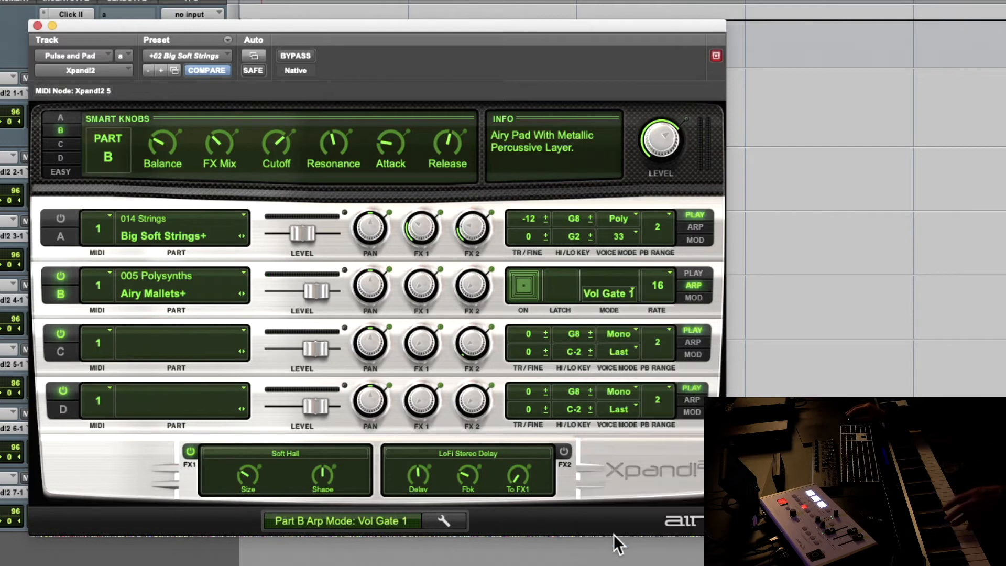
pyautogui.click(561, 291)
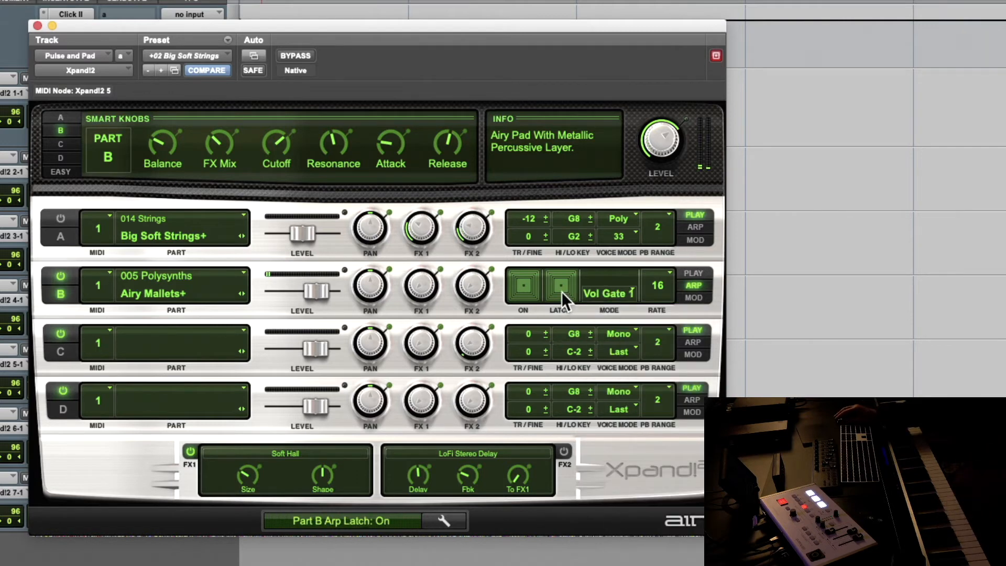
pyautogui.click(561, 291)
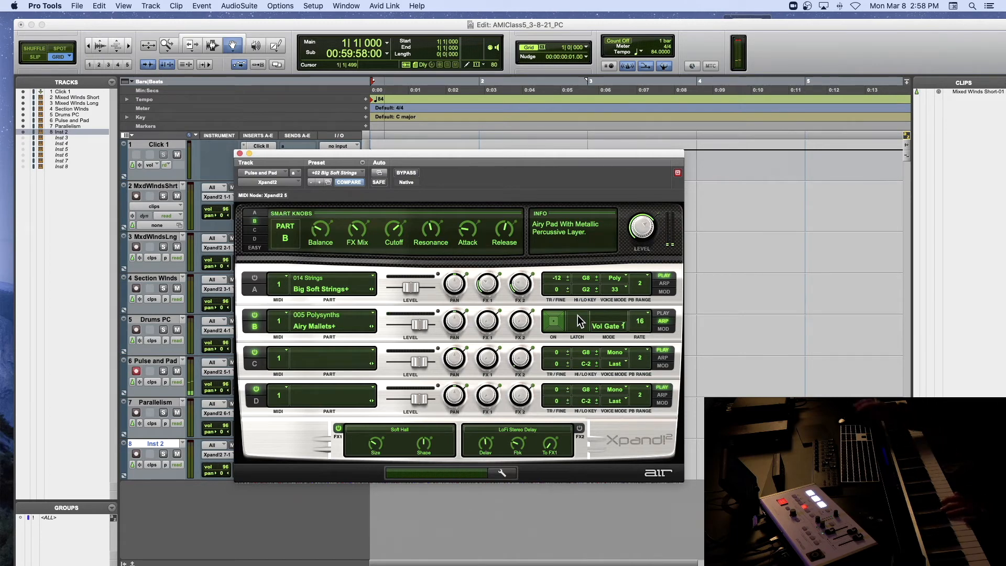
# Switch part A back on, close the Pulse and Pad track's Xpand!2 and record-enable the Parallelism track.
pyautogui.click(254, 279)
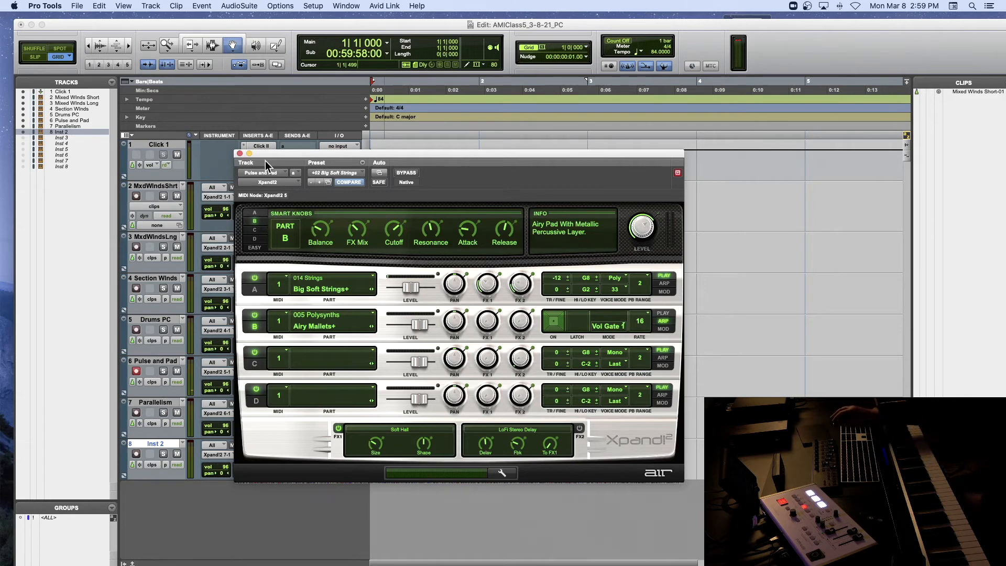
pyautogui.click(240, 154)
pyautogui.click(136, 412)
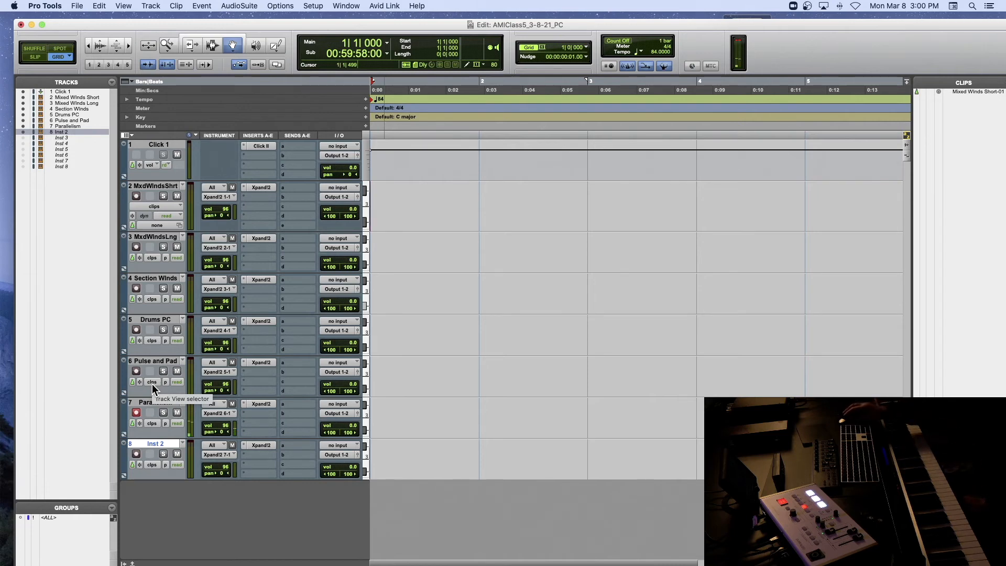
# Show the hidden Inst 3 track, make it active and open its Xpand!2 instrument.
pyautogui.hscroll(5, 97, 206)
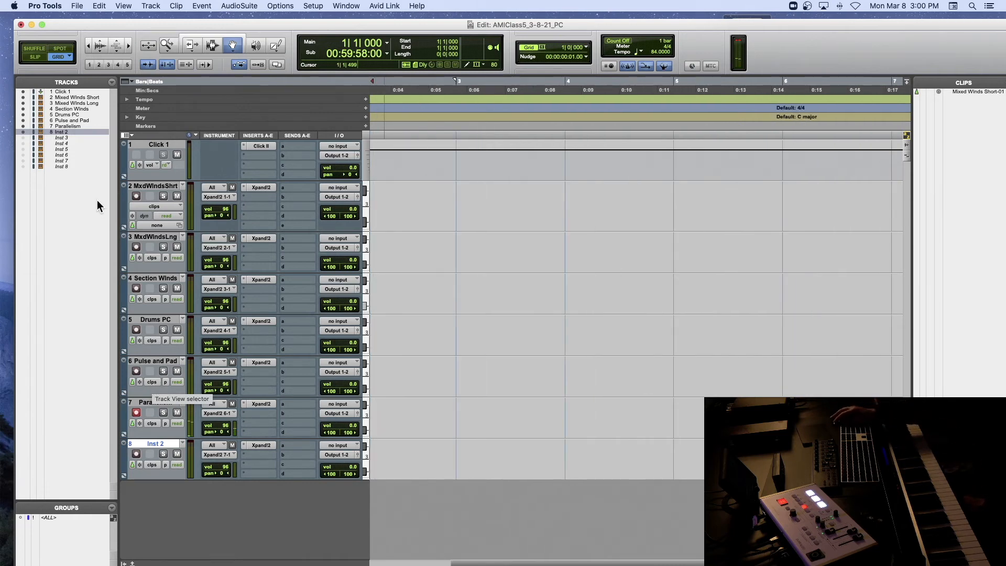
pyautogui.click(23, 138)
pyautogui.click(168, 486)
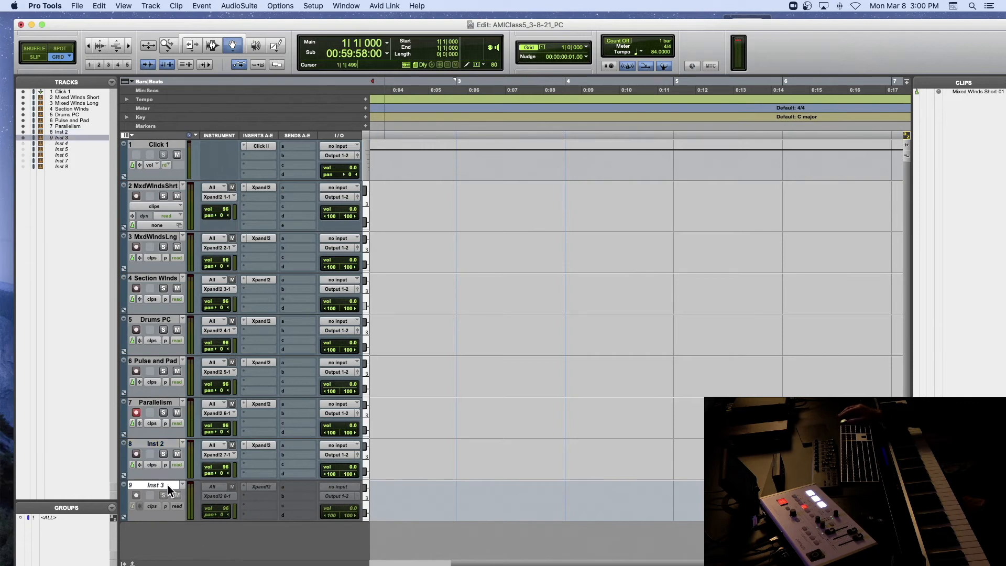
pyautogui.rightClick(170, 484)
pyautogui.click(261, 486)
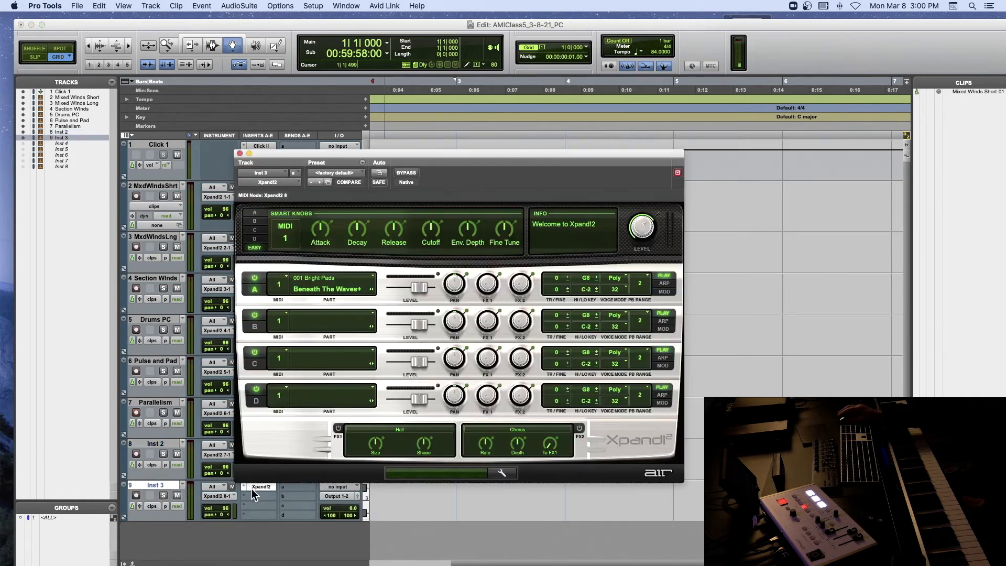
# Load the Acoustic Piano preset +04 Warm Natural Piano on Inst 3, record-enable the track and close the plug-in.
pyautogui.click(351, 173)
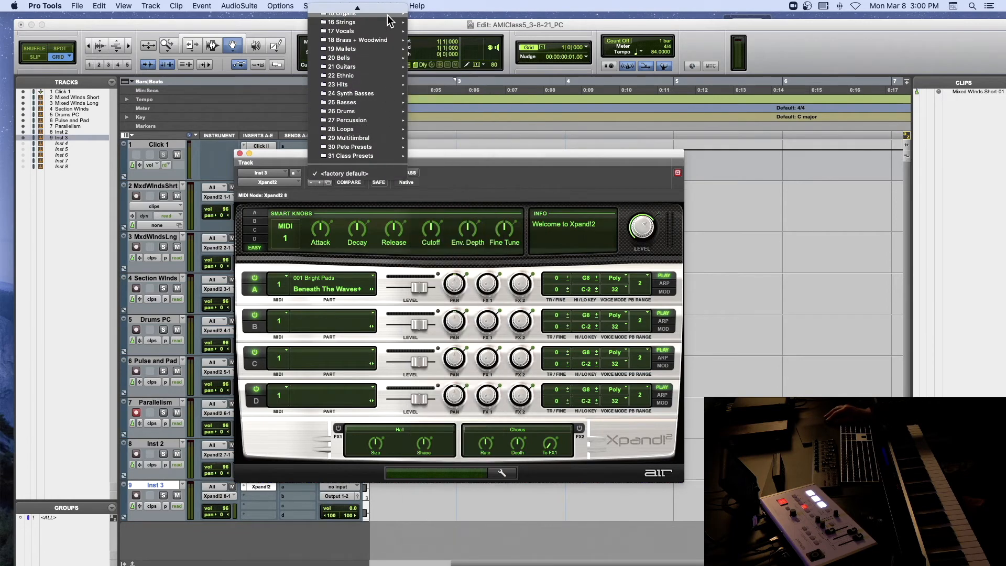
pyautogui.moveTo(388, 8)
pyautogui.moveTo(362, 79)
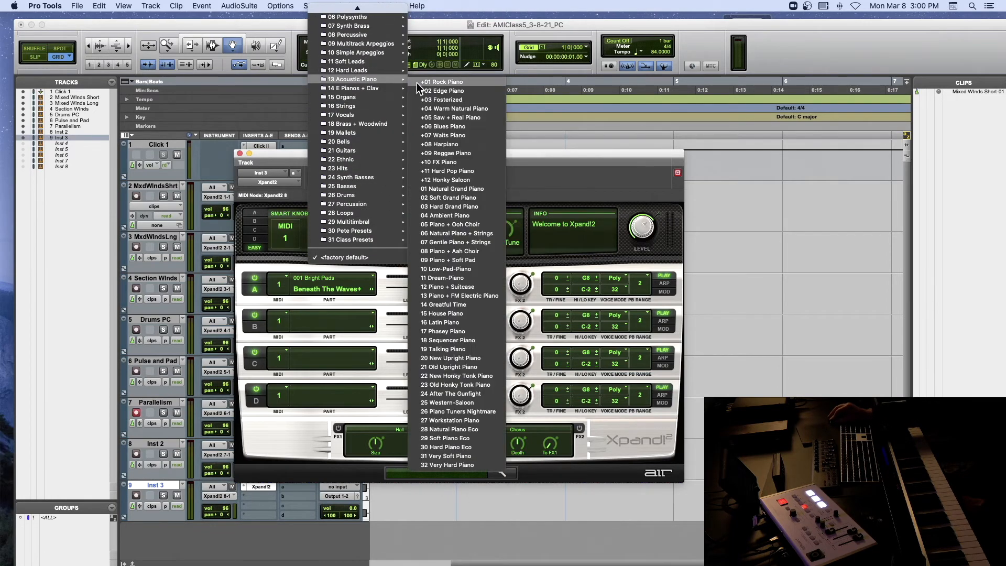
pyautogui.click(435, 108)
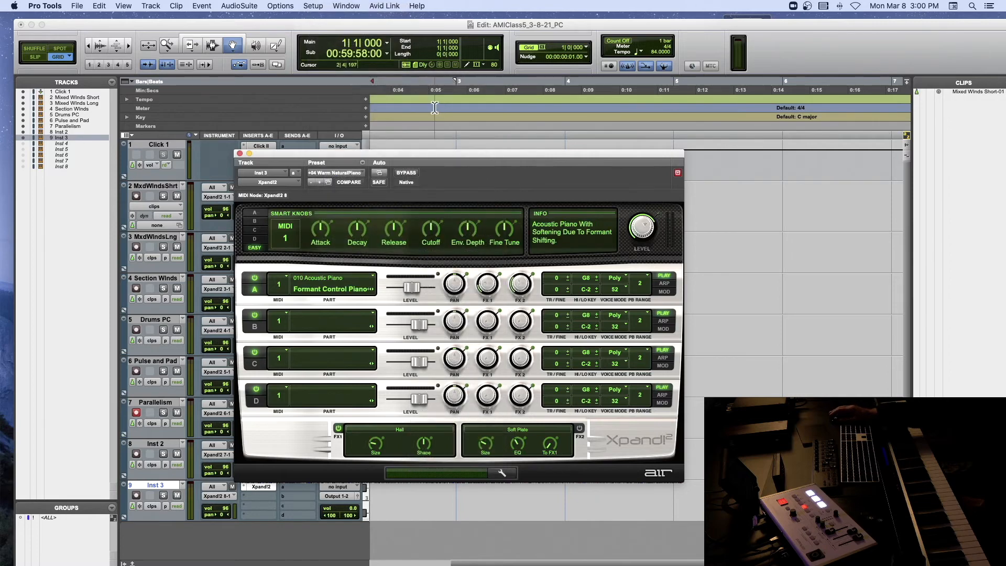
pyautogui.click(136, 495)
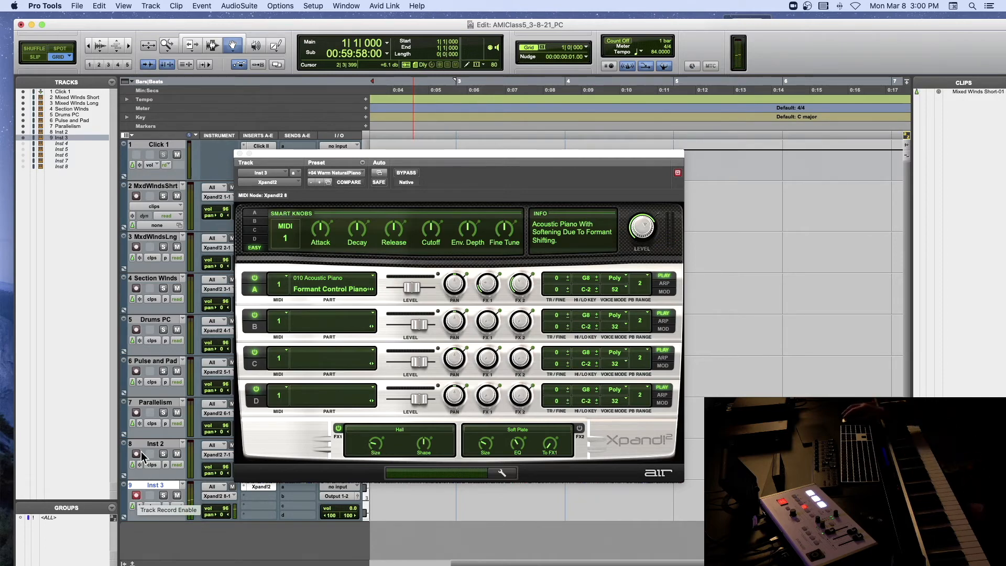
pyautogui.click(240, 153)
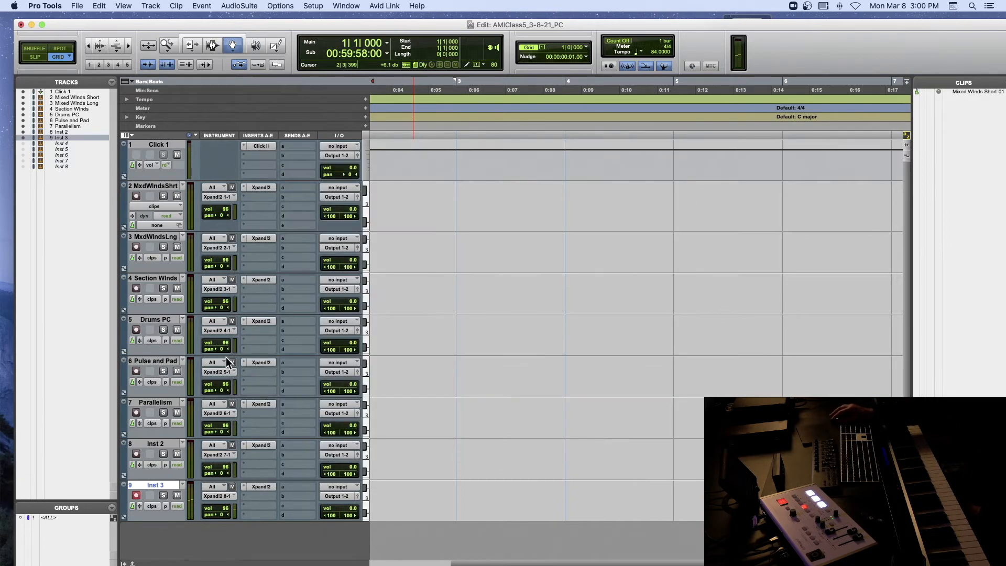
# Record-enable the Parallelism track, open its Xpand!2 and check the pan settings of its parts.
pyautogui.click(137, 412)
pyautogui.click(260, 403)
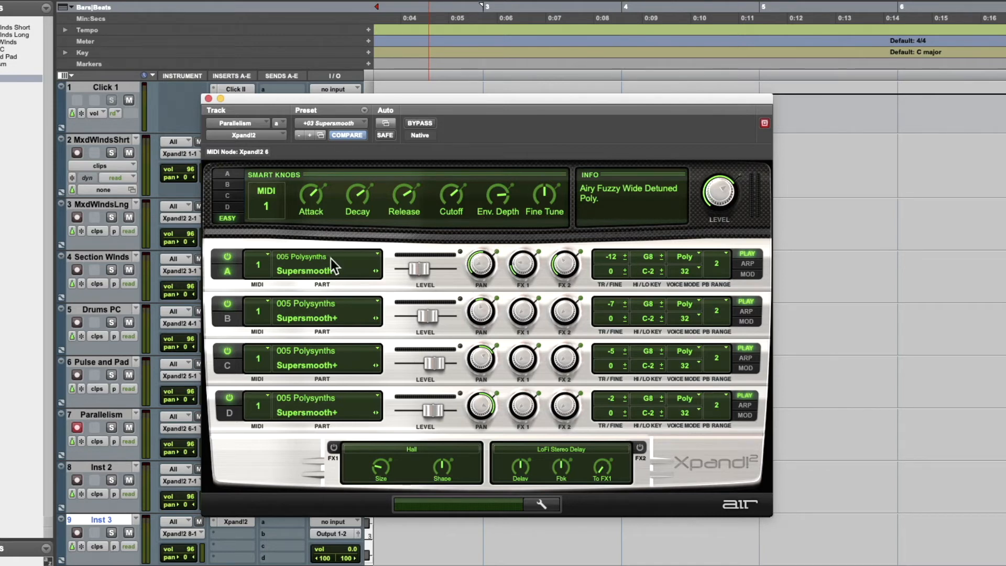
pyautogui.moveTo(472, 305); pyautogui.dragTo(476, 305)
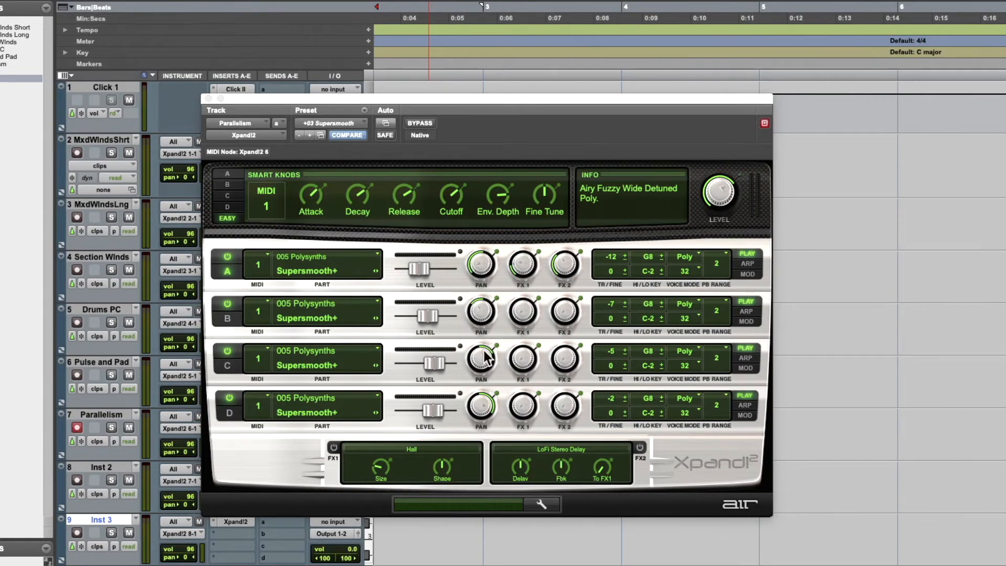
pyautogui.click(486, 418)
# Switch off parts B, C and D of the Parallelism patch so that only part A sounds.
pyautogui.click(227, 303)
pyautogui.click(227, 351)
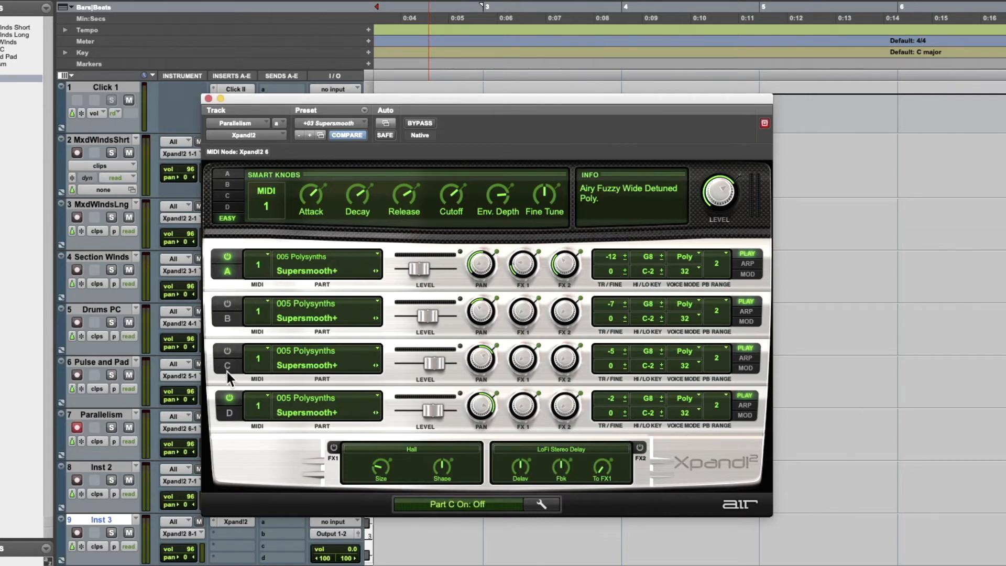
pyautogui.click(228, 397)
# Switch parts B, C and D back on one at a time, auditioning the stacked transpositions and checking part D's transpose.
pyautogui.click(227, 304)
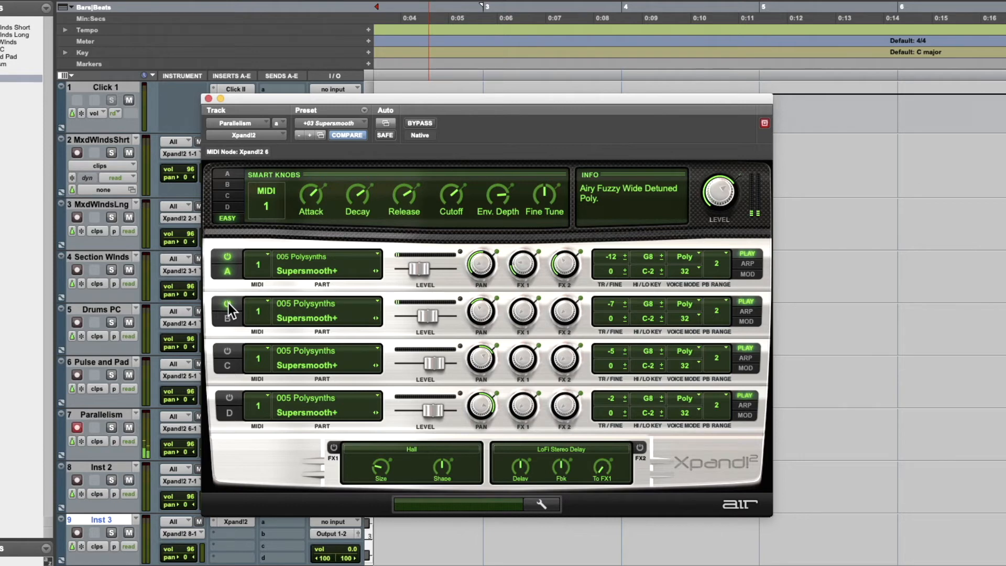
pyautogui.click(227, 352)
pyautogui.click(610, 399)
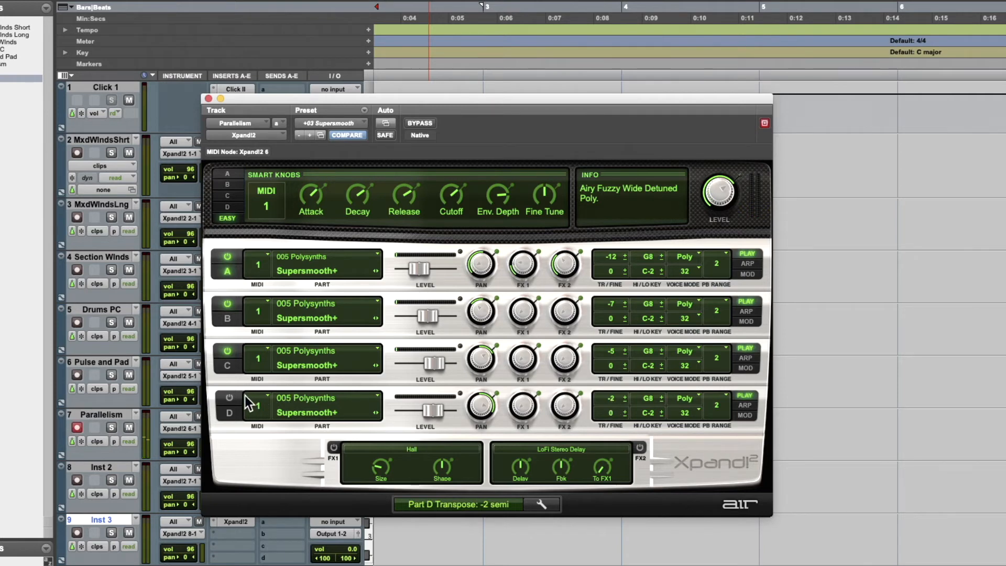
pyautogui.click(227, 398)
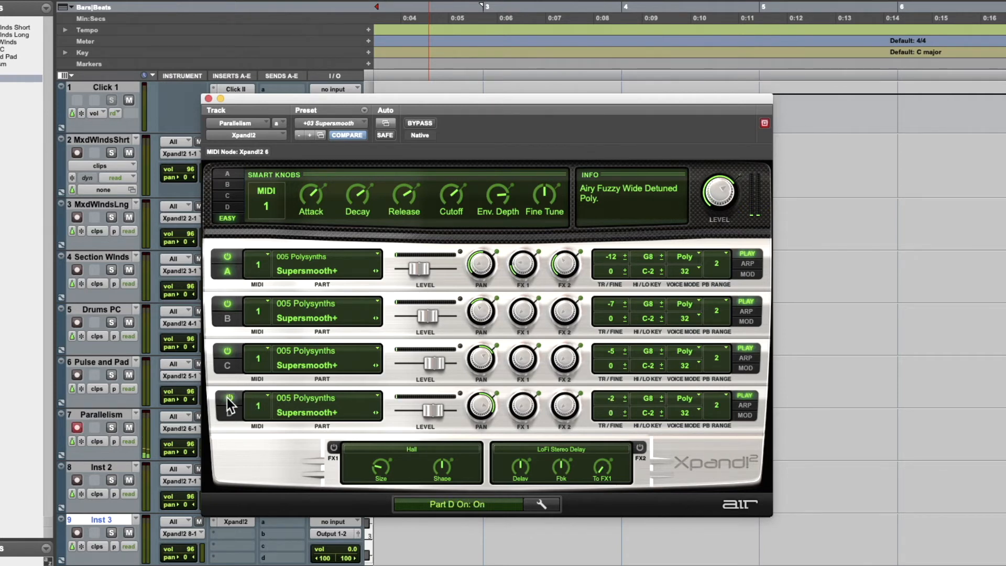
# Set part A's MIDI channel to 4 and switch off parts B, C and D.
pyautogui.scroll(3, 263, 272)
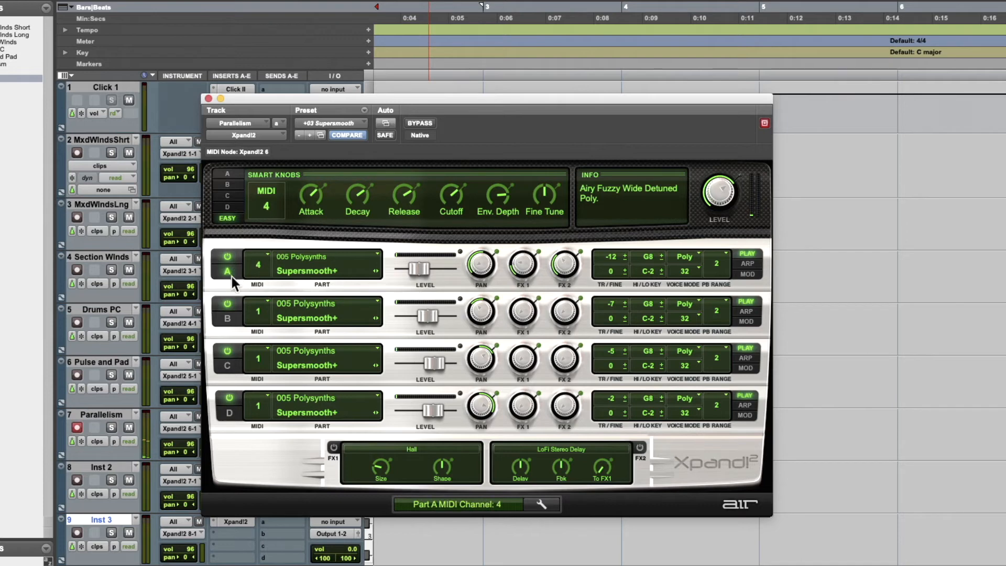
pyautogui.click(228, 303)
pyautogui.click(228, 351)
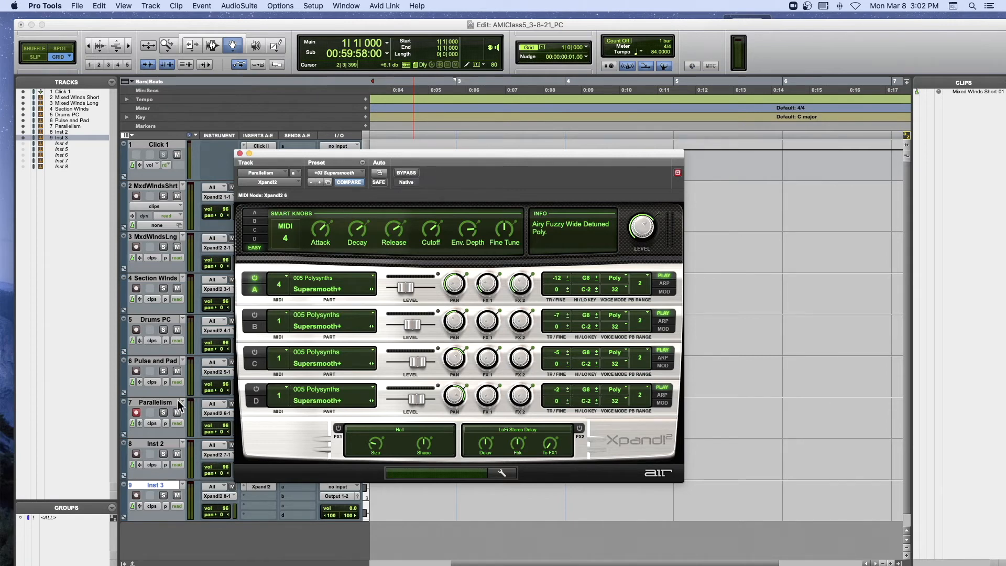
# Move the Xpand!2 window clear of the track inserts and record-enable the Pulse and Pad track.
pyautogui.moveTo(332, 155); pyautogui.dragTo(487, 162)
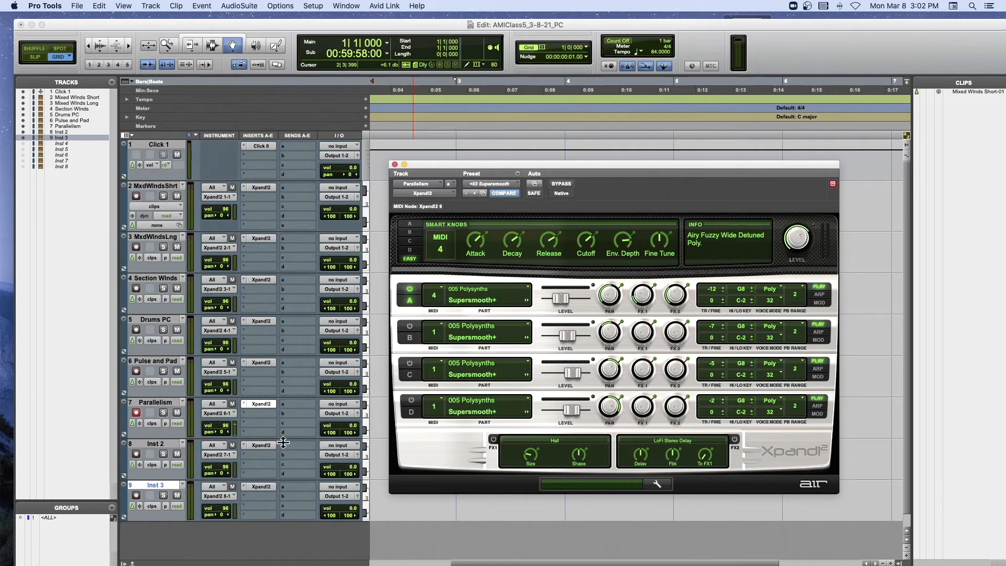
pyautogui.click(136, 372)
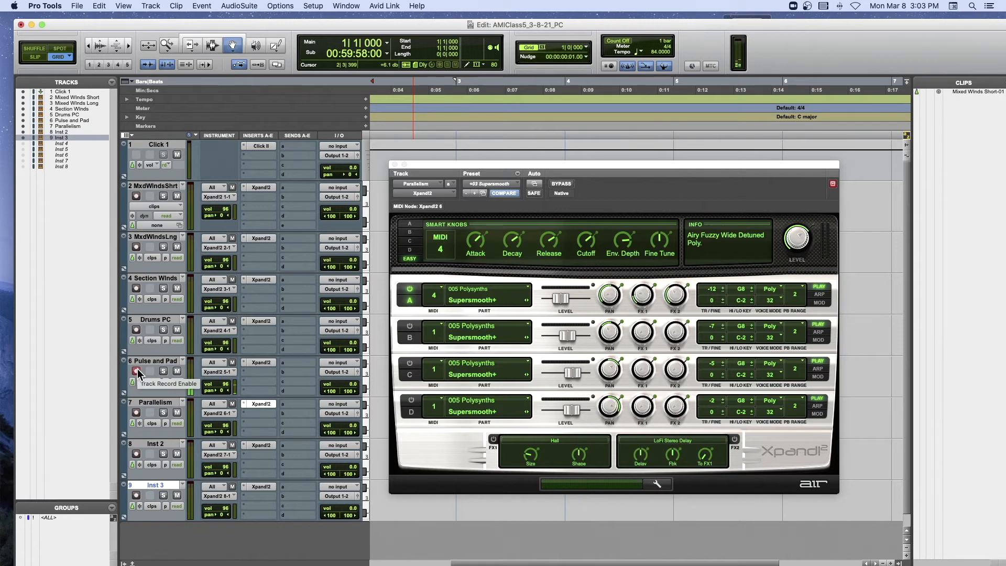
# Revert the session to its last saved version.
pyautogui.click(138, 413)
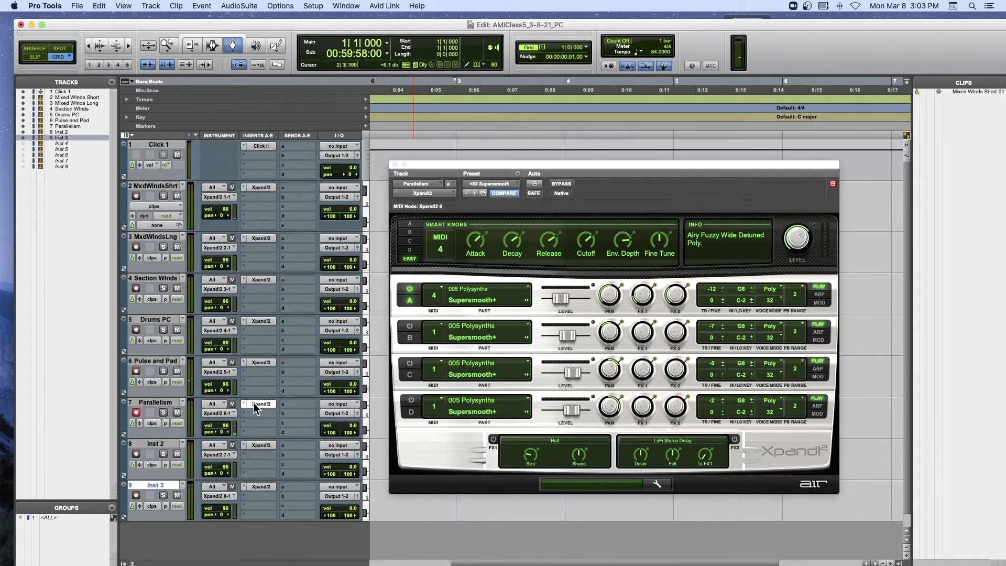
pyautogui.click(77, 7)
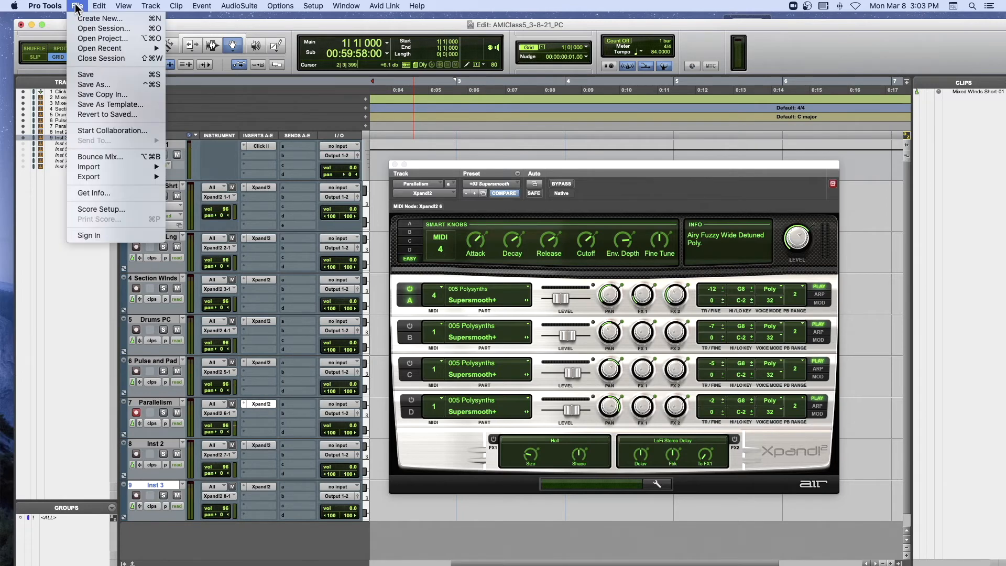
pyautogui.click(121, 113)
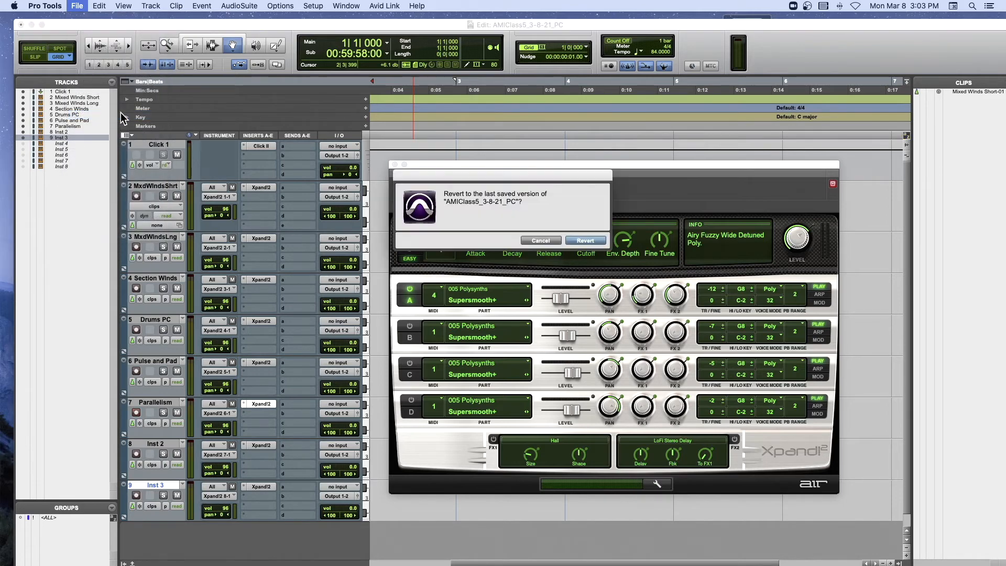
pyautogui.click(584, 239)
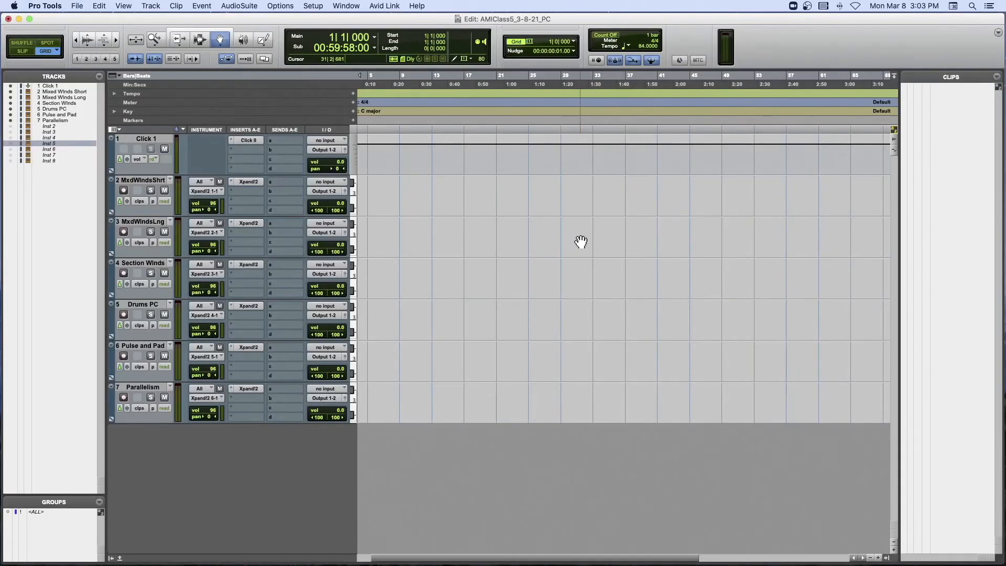
# Record-enable the Parallelism track, open its Xpand!2, and audition the patch with parts B, C and D switched off and back on.
pyautogui.click(123, 397)
pyautogui.click(249, 389)
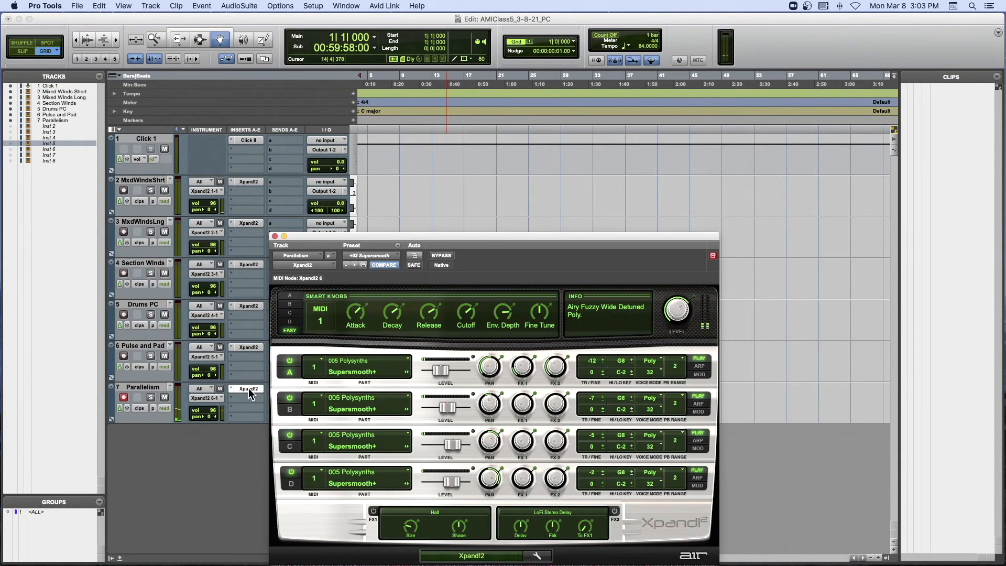
pyautogui.click(289, 398)
pyautogui.click(289, 435)
pyautogui.click(291, 471)
pyautogui.click(289, 398)
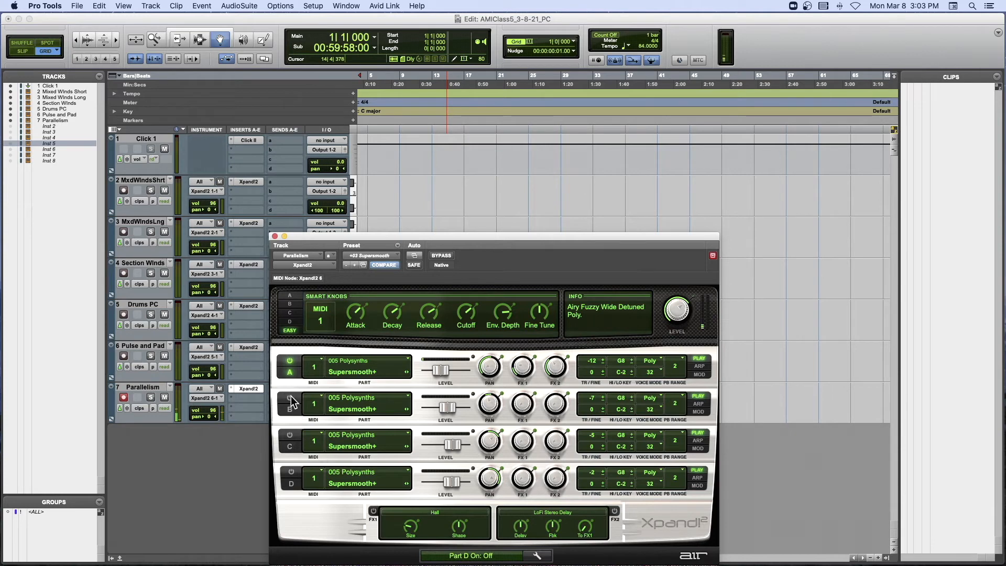
pyautogui.click(289, 435)
pyautogui.click(290, 472)
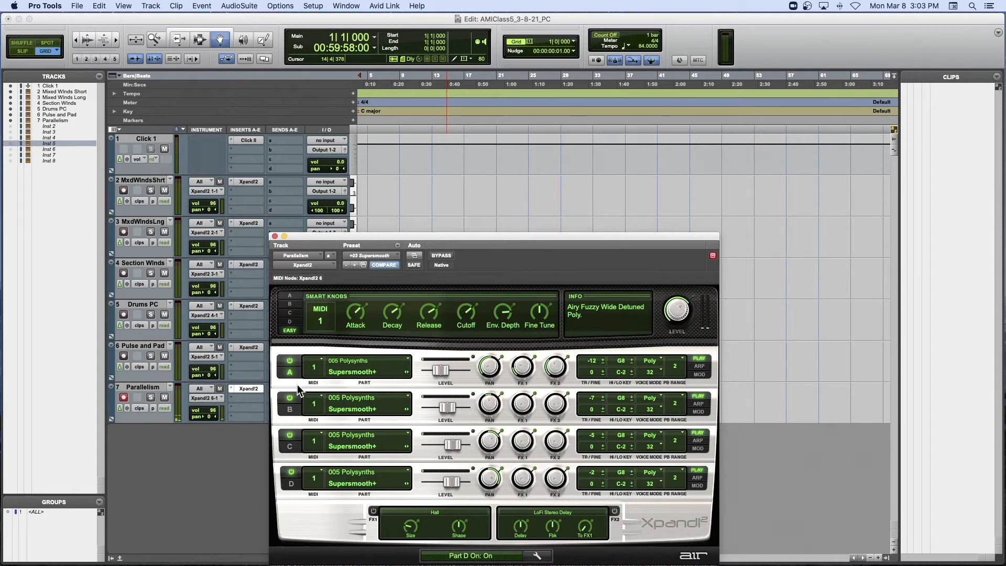
# Pull the levels of parts B, C and D down to the bottom of their range.
pyautogui.moveTo(444, 408); pyautogui.dragTo(423, 408)
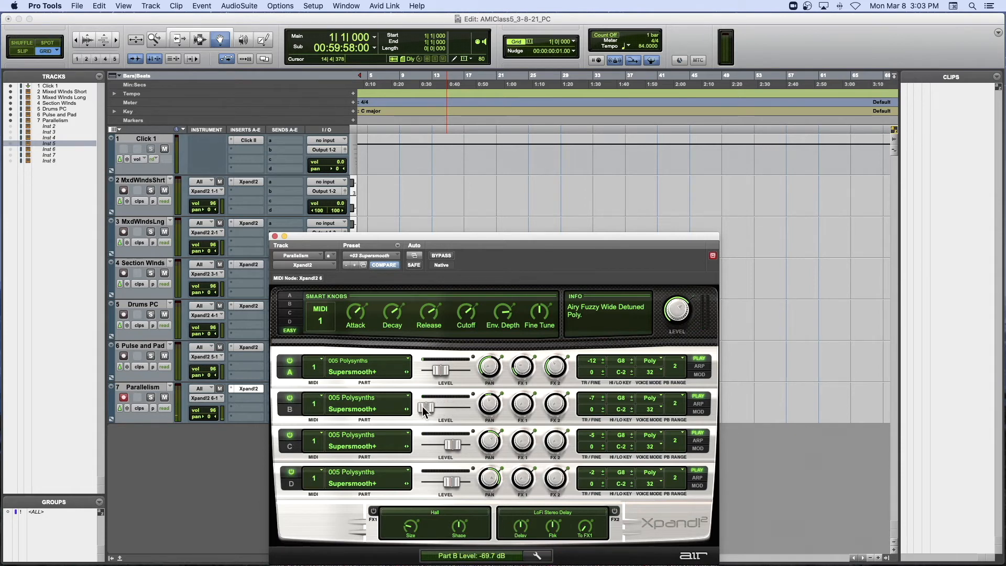
pyautogui.moveTo(452, 445); pyautogui.dragTo(424, 445)
pyautogui.moveTo(451, 482); pyautogui.dragTo(424, 482)
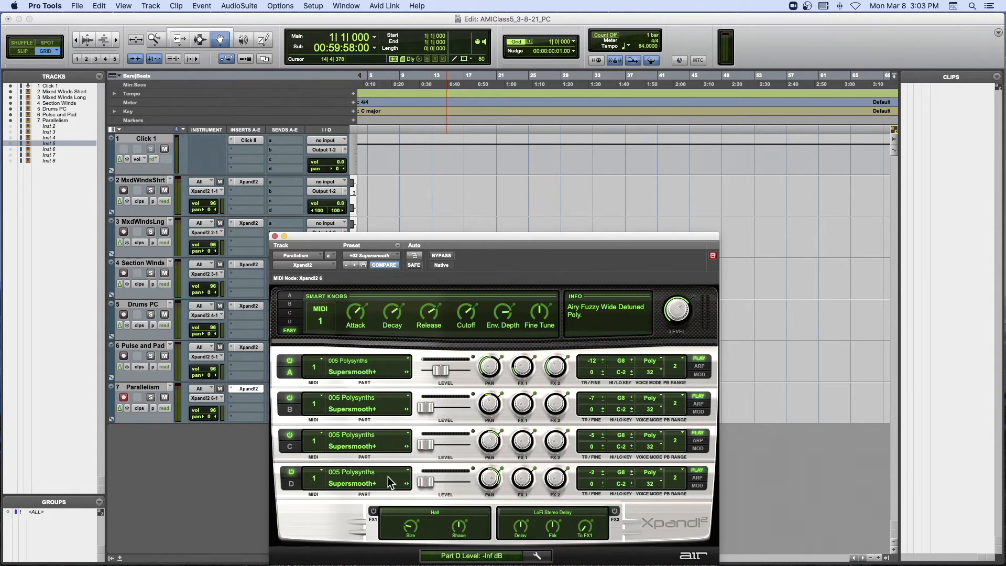
# Raise the levels of parts B, C and D one at a time, setting part D to -1.4 dB.
pyautogui.moveTo(425, 407); pyautogui.dragTo(439, 407)
pyautogui.moveTo(426, 447); pyautogui.dragTo(442, 448)
pyautogui.moveTo(426, 482); pyautogui.dragTo(453, 482)
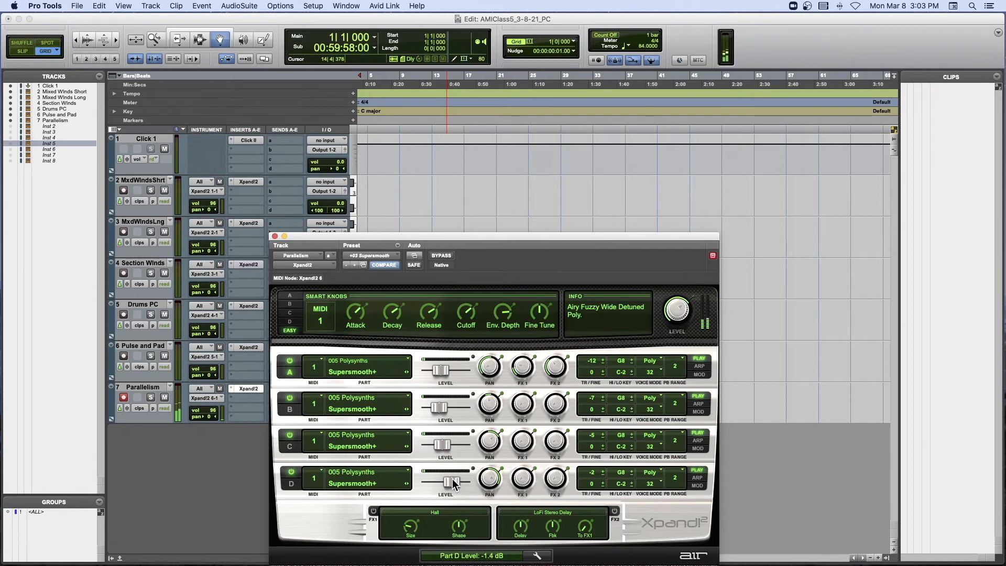
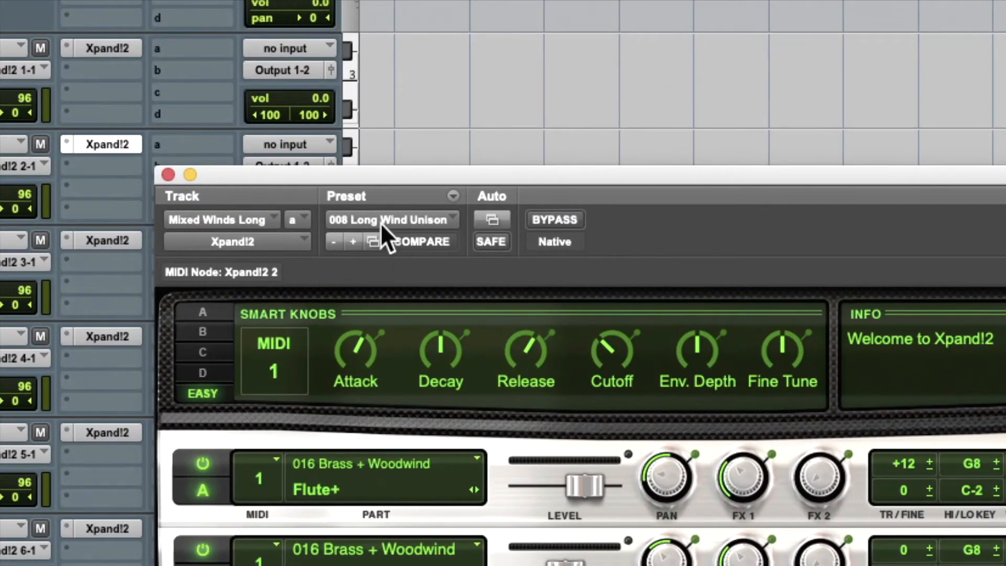
# Load the factory default preset into the Mixed Winds Long track's Xpand!2 and close the plug-in window.
pyautogui.moveTo(385, 165); pyautogui.dragTo(390, 11)
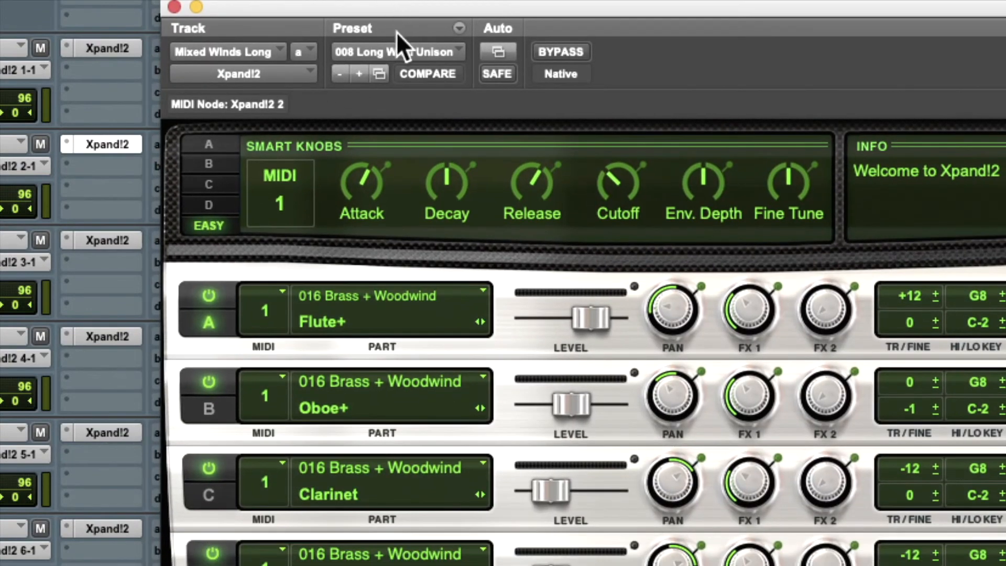
pyautogui.click(396, 45)
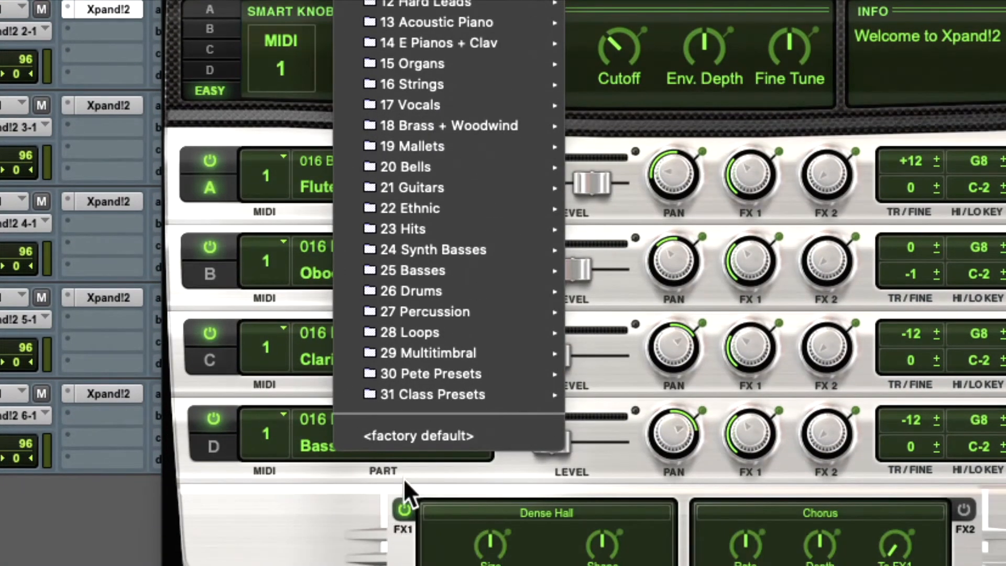
pyautogui.click(403, 435)
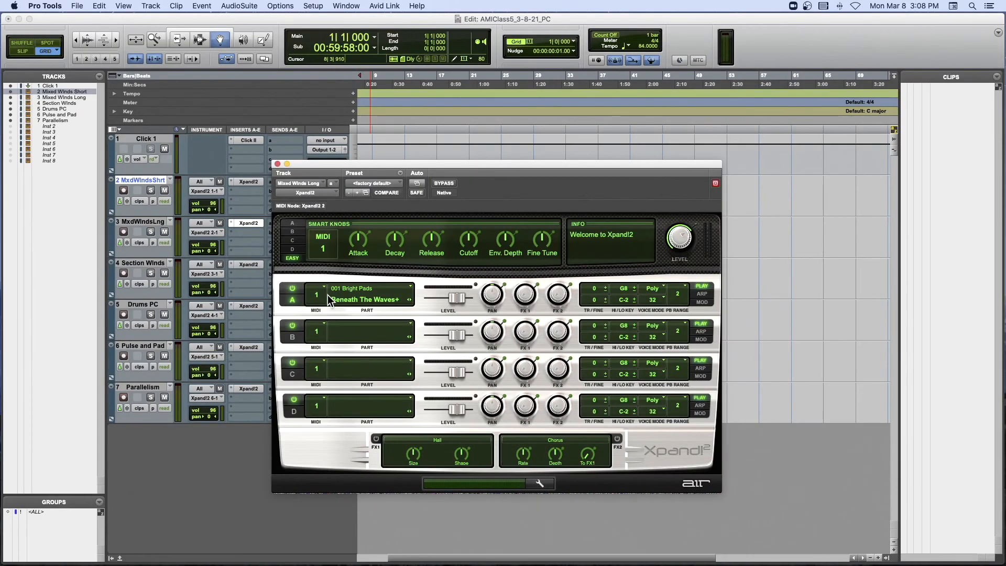
pyautogui.click(277, 165)
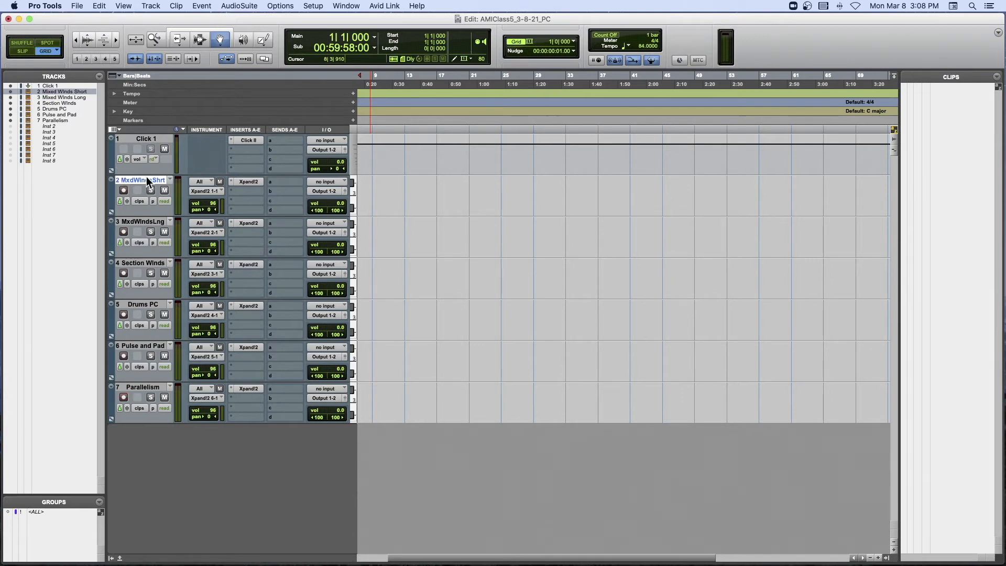
# Hide all the instrument tracks from Mixed Winds Short through Parallelism and make them inactive.
pyautogui.keyDown('shift'); pyautogui.click(150, 386); pyautogui.keyUp('shift')
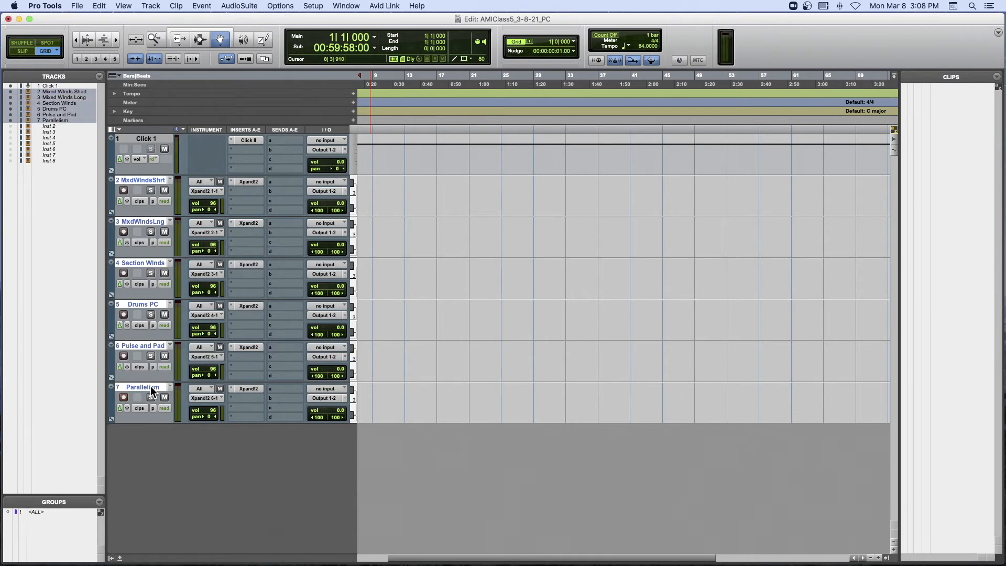
pyautogui.rightClick(147, 180)
pyautogui.click(170, 192)
# Show the hidden tracks Inst 2 through Inst 8 and make them active.
pyautogui.moveTo(11, 126); pyautogui.dragTo(11, 163)
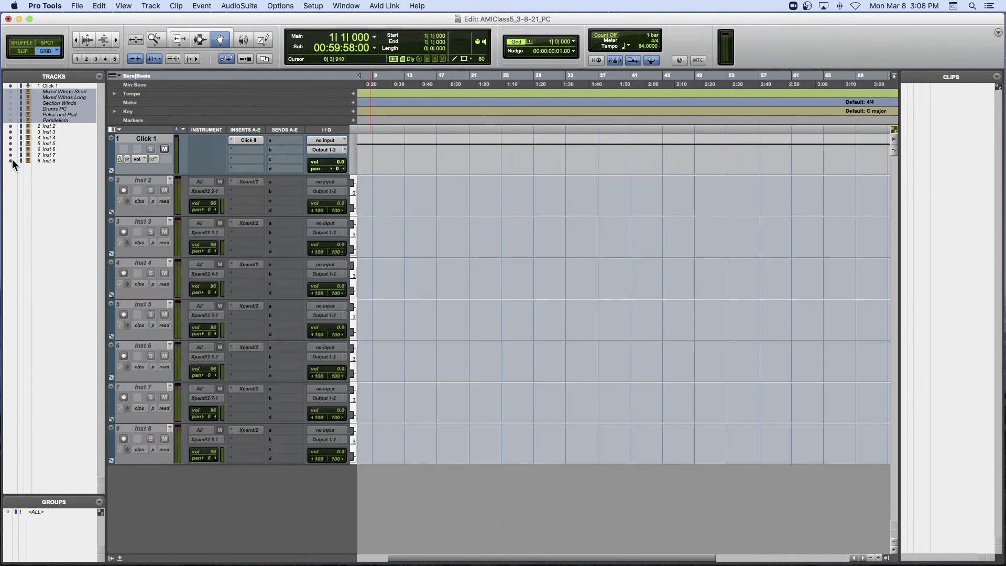
pyautogui.click(148, 180)
pyautogui.keyDown('shift'); pyautogui.click(142, 429); pyautogui.keyUp('shift')
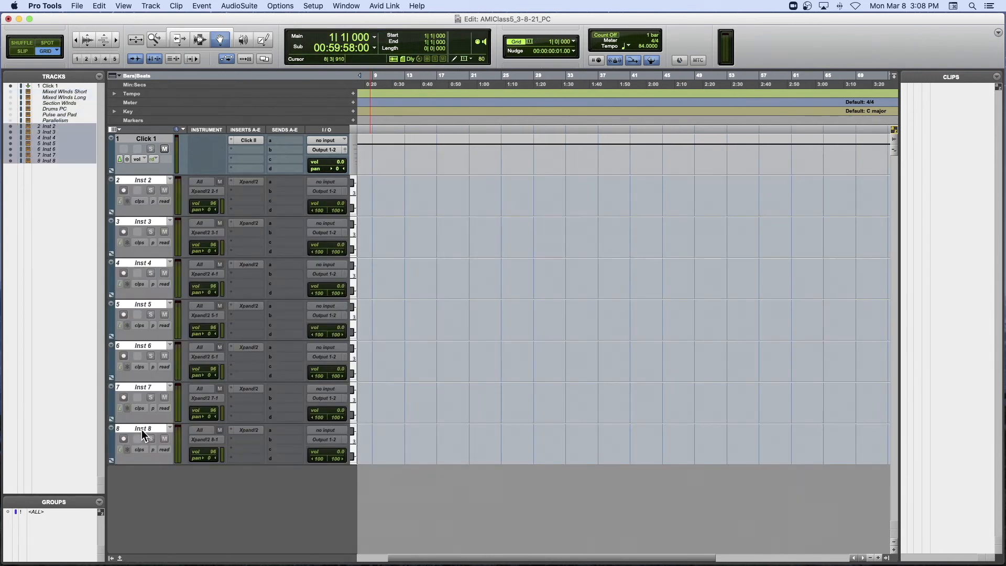
pyautogui.rightClick(149, 180)
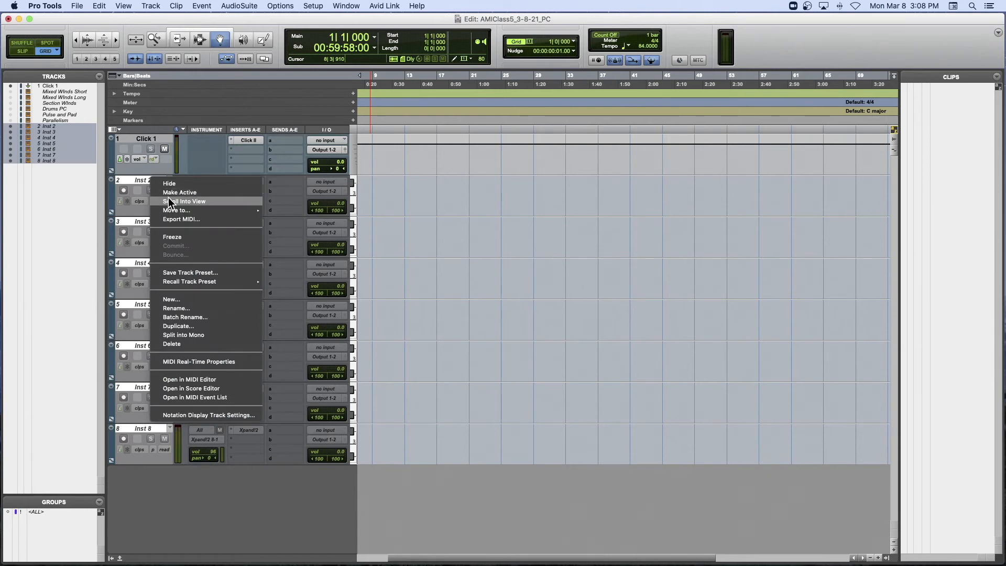
pyautogui.click(159, 197)
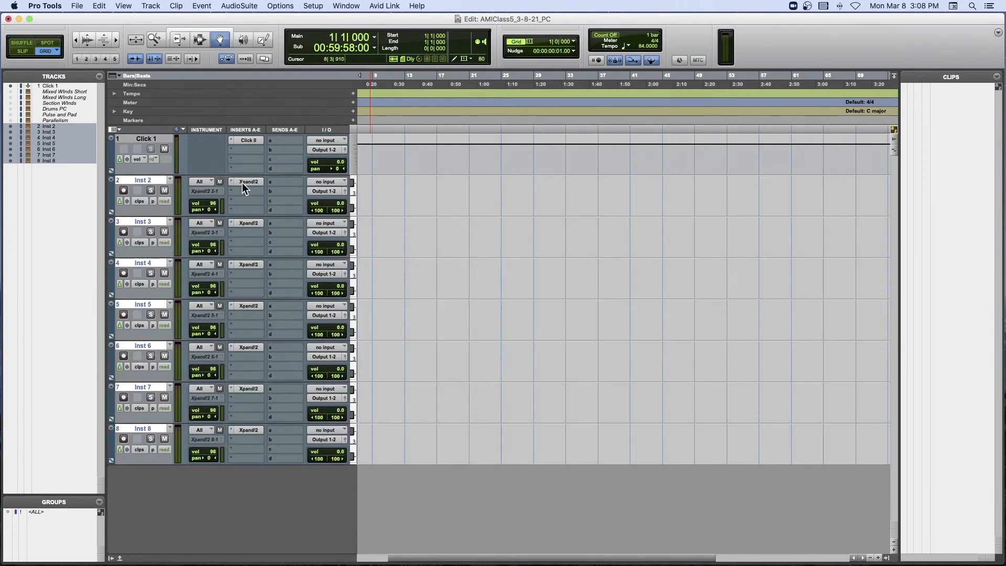
# Load the +03 Supersmooth preset from 06 Polysynths into the Inst 2 track's Xpand!2 and close the plug-in window.
pyautogui.click(251, 182)
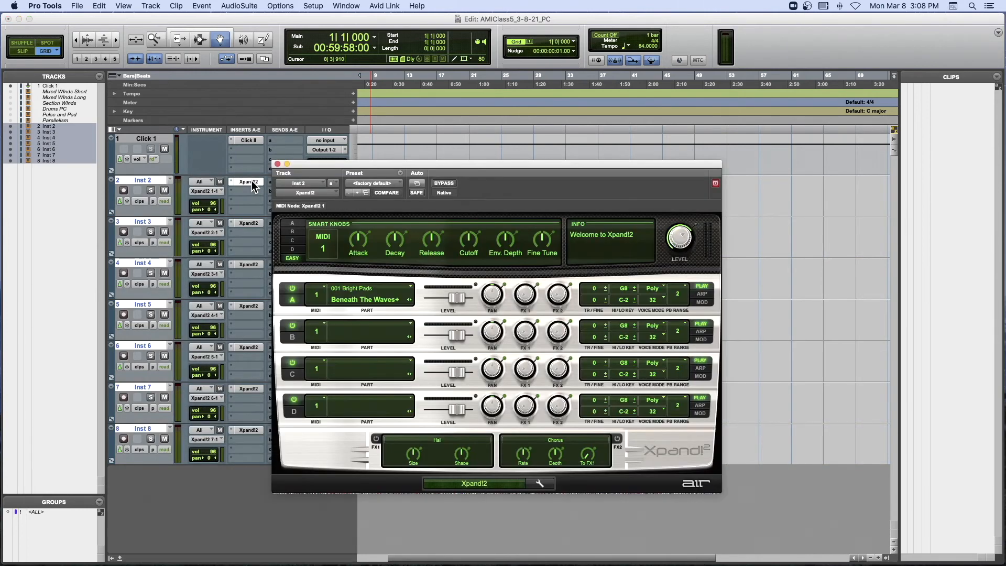
pyautogui.click(370, 182)
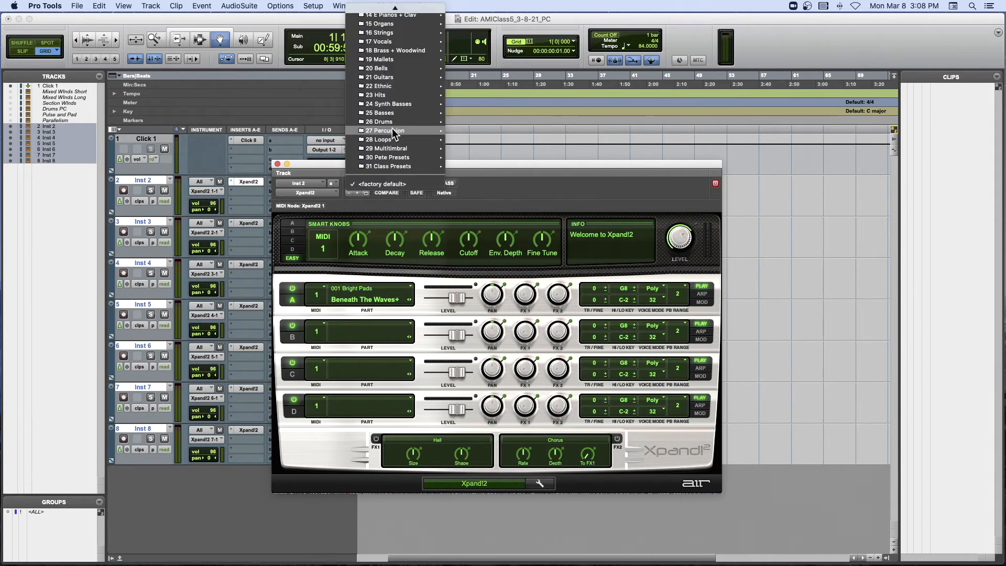
pyautogui.moveTo(410, 32)
pyautogui.scroll(5, 410, 29)
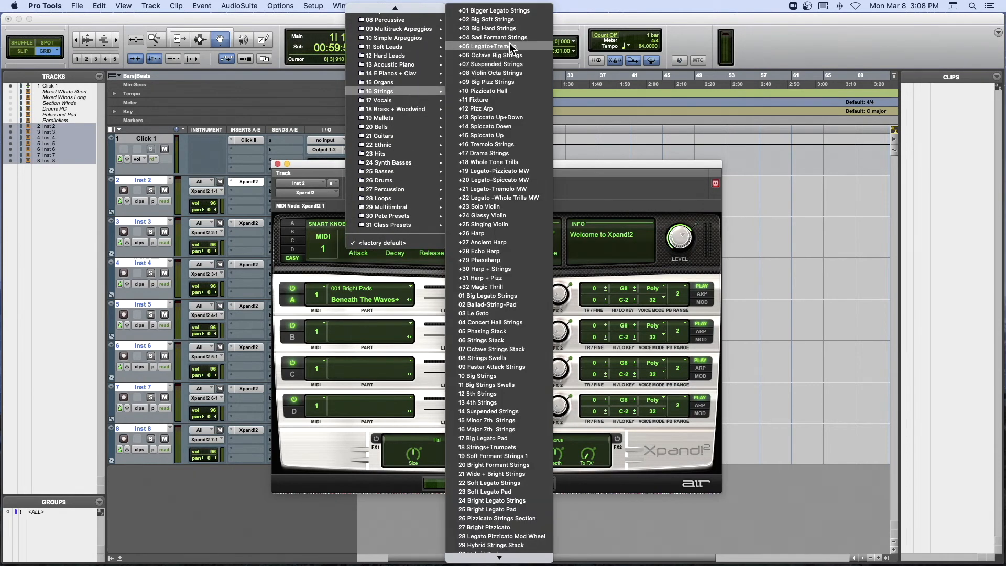
pyautogui.scroll(5, 377, 42)
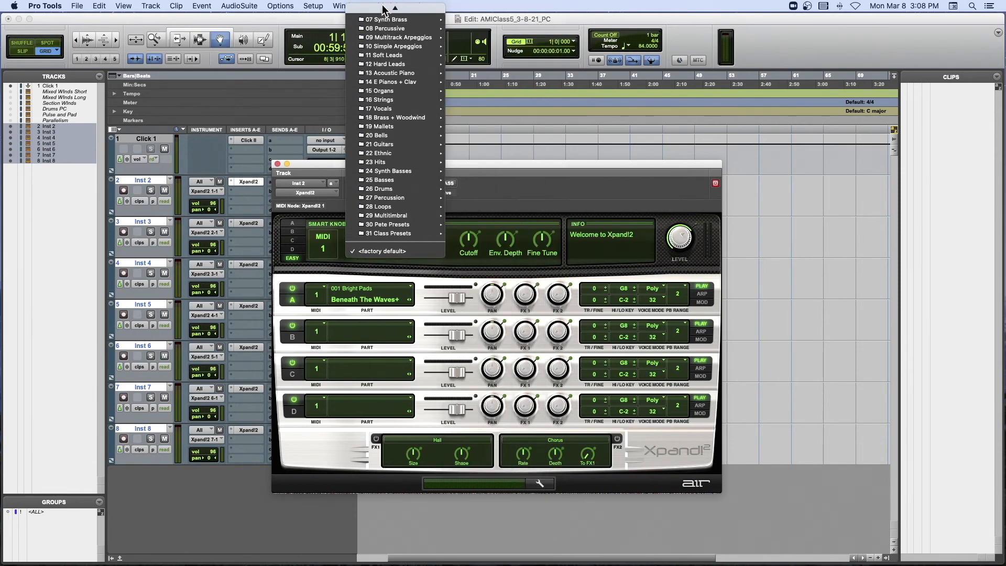
pyautogui.moveTo(382, 54)
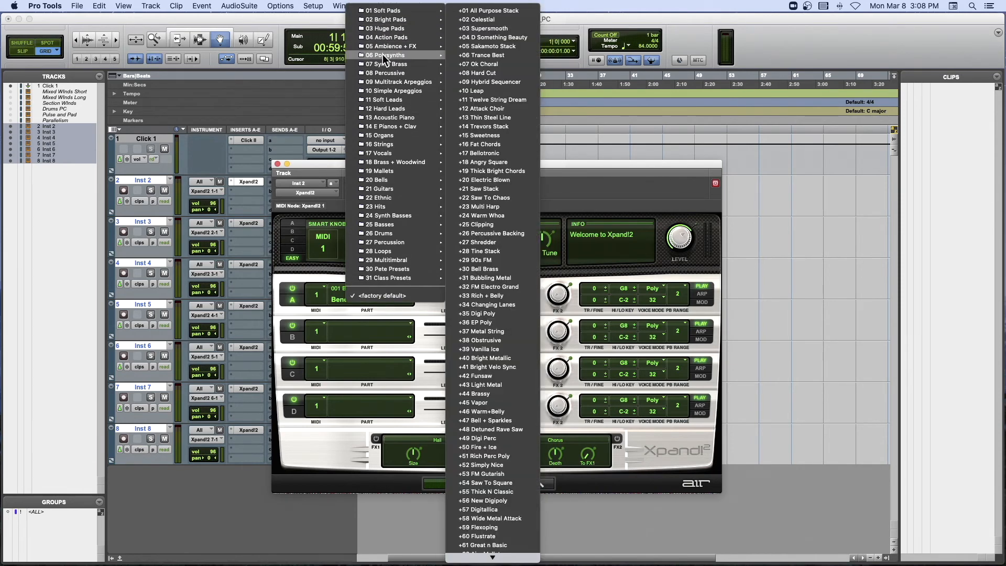
pyautogui.click(495, 28)
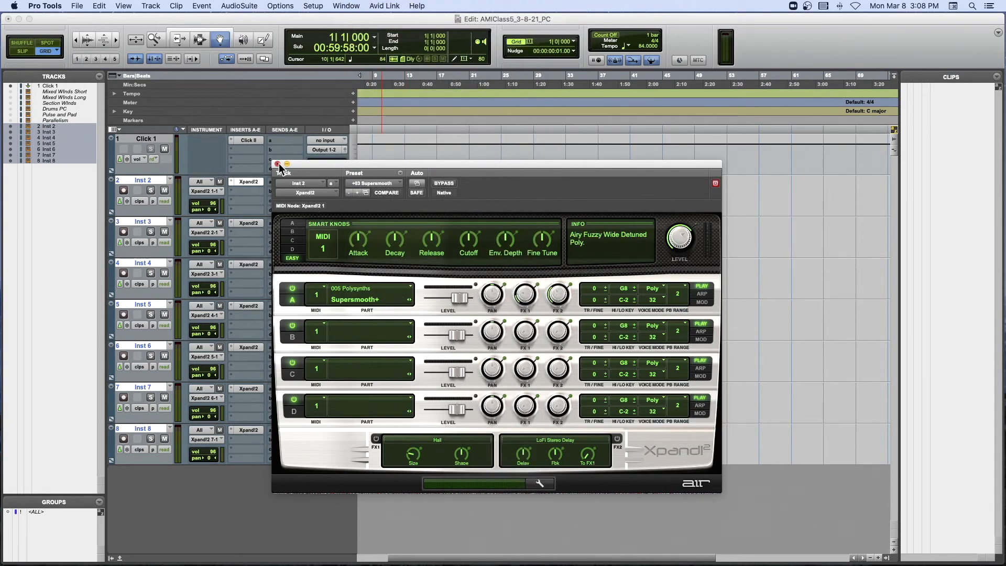
pyautogui.click(277, 164)
# Rename the Inst 2 track as Poly Synth.
pyautogui.doubleClick(153, 181)
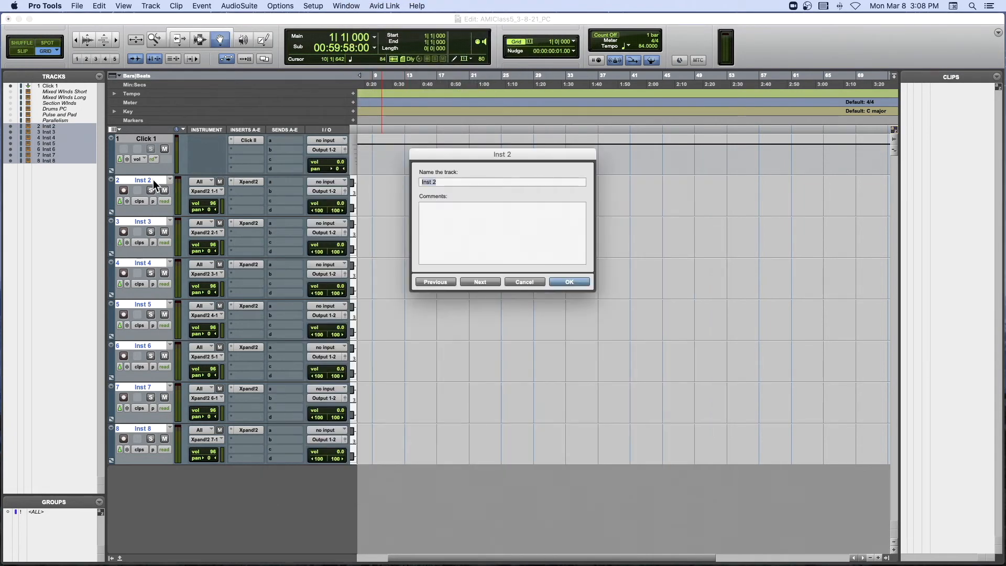
pyautogui.write('Poly Synth')
pyautogui.press('Return')
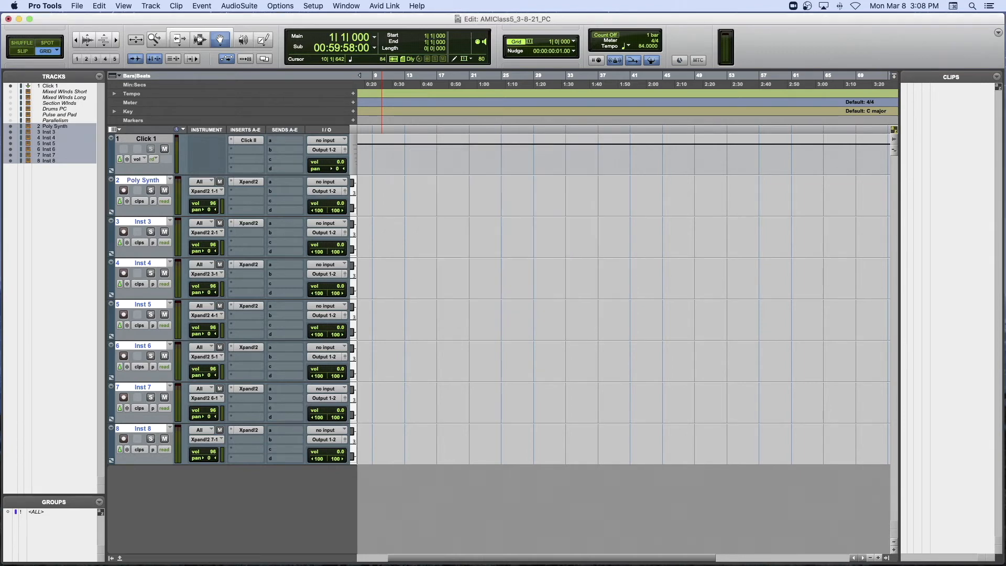
# Load the custom 008 Long Wind Unison preset into the Inst 3 track's Xpand!2.
pyautogui.click(249, 223)
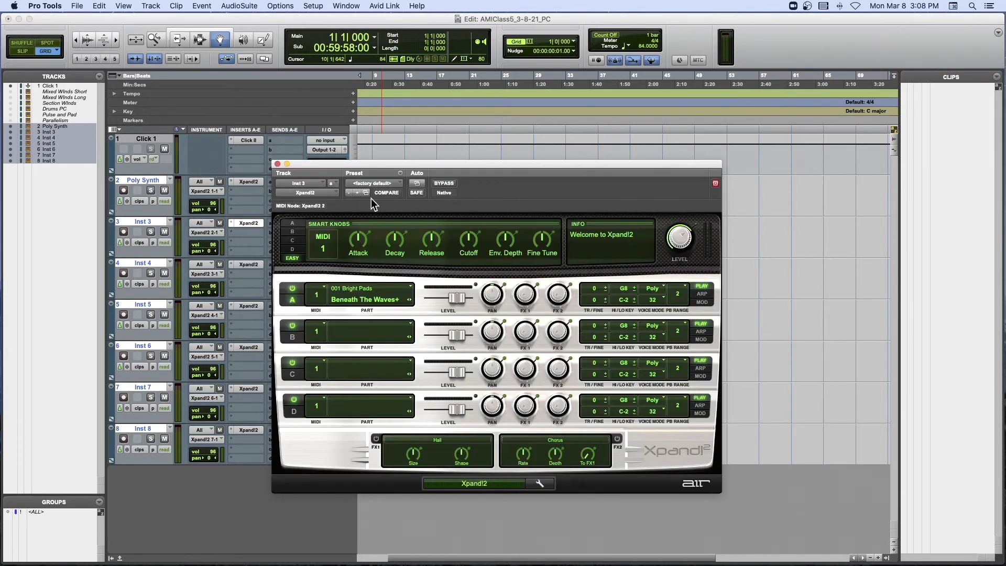
pyautogui.click(375, 183)
pyautogui.scroll(4, 396, 137)
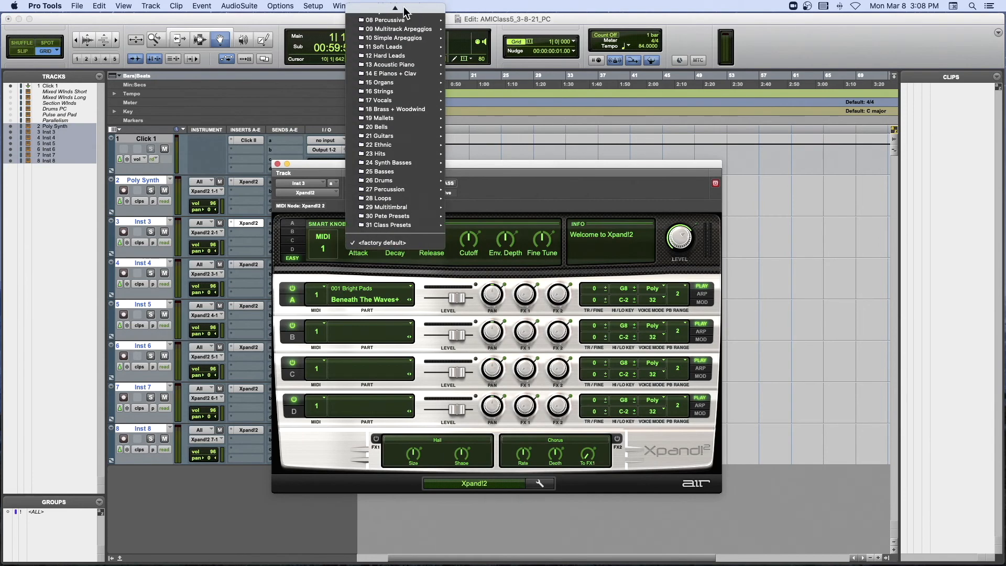
pyautogui.moveTo(399, 126)
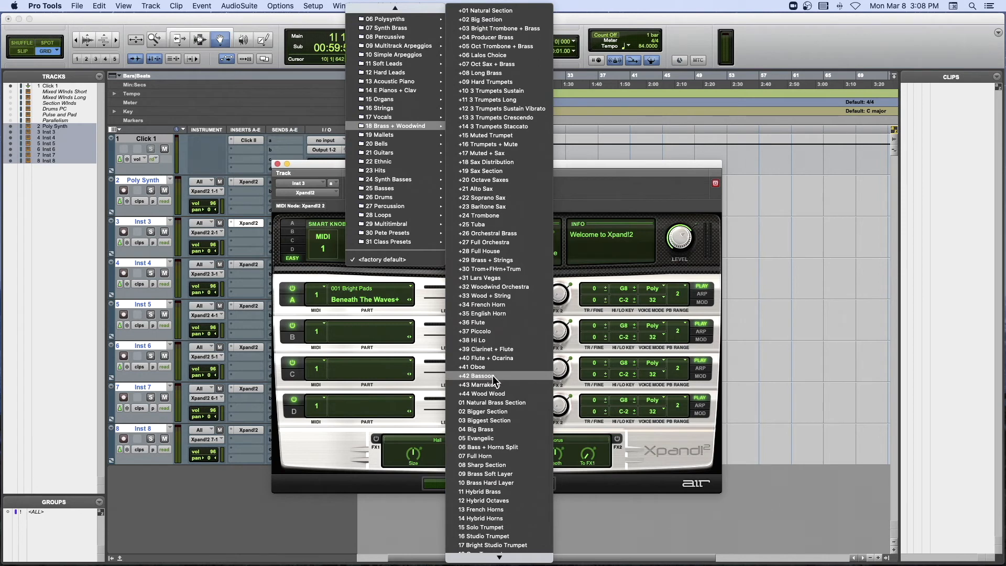
pyautogui.moveTo(498, 557)
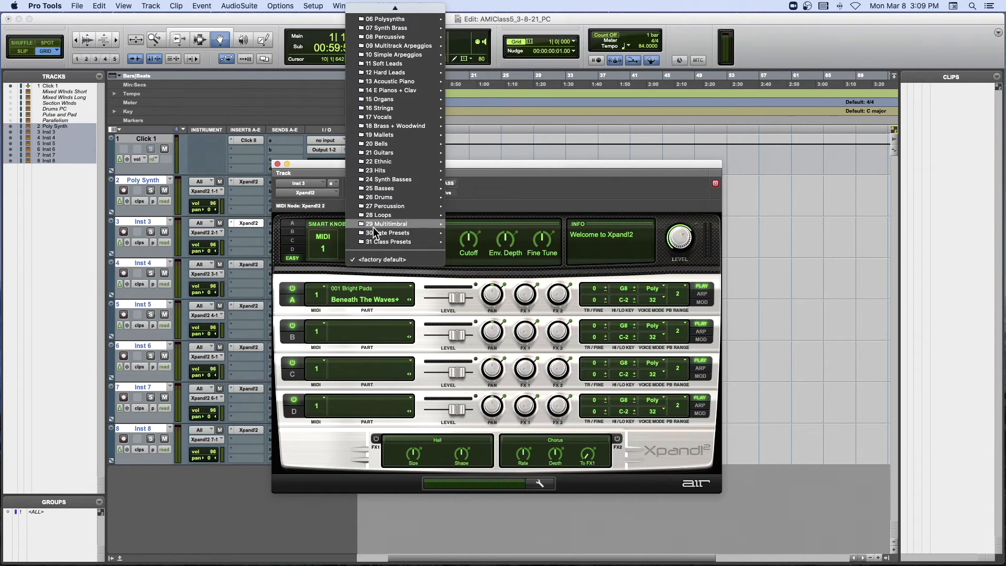
pyautogui.moveTo(373, 233)
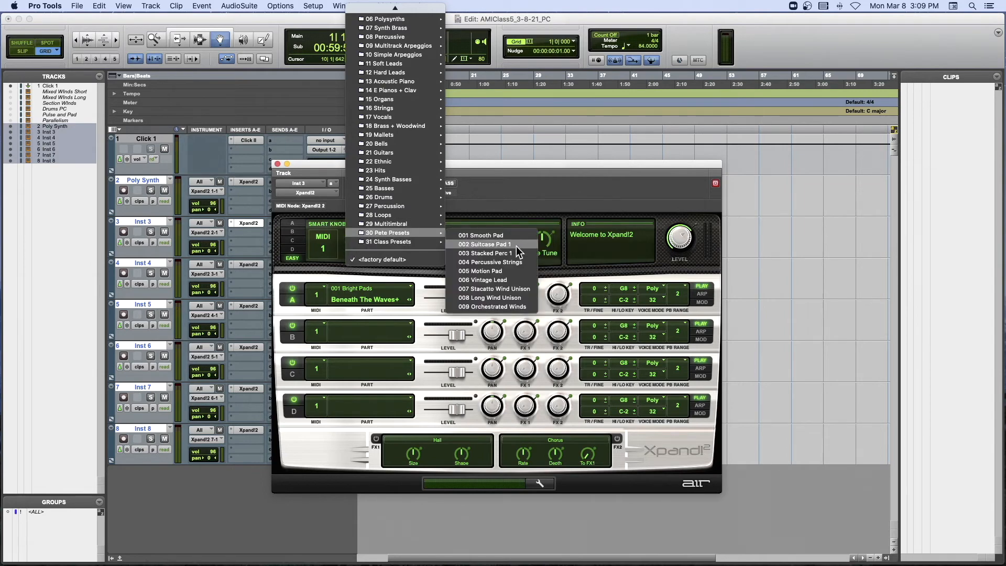
pyautogui.click(515, 297)
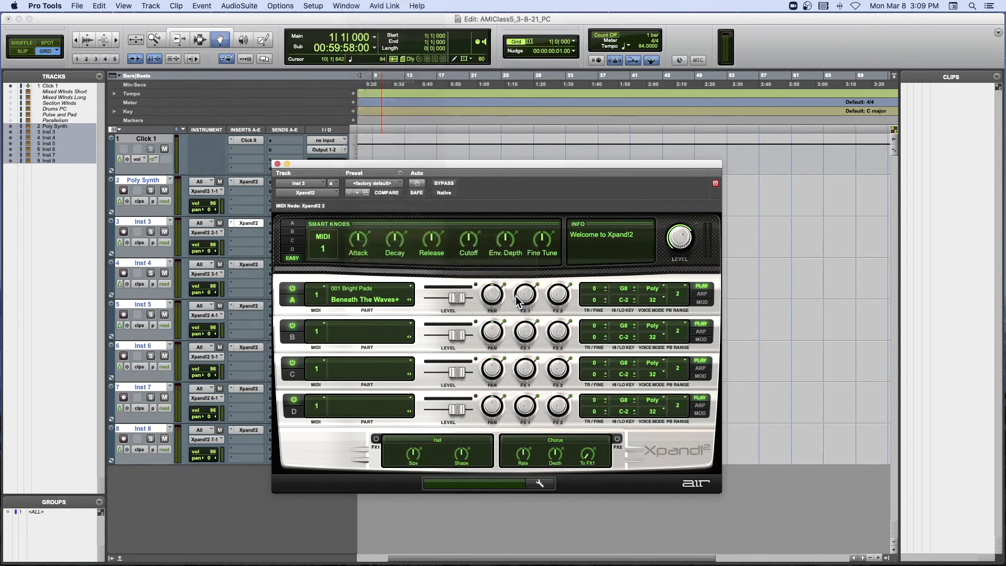
# Rename the Inst 3 track as Long Winds.
pyautogui.doubleClick(153, 222)
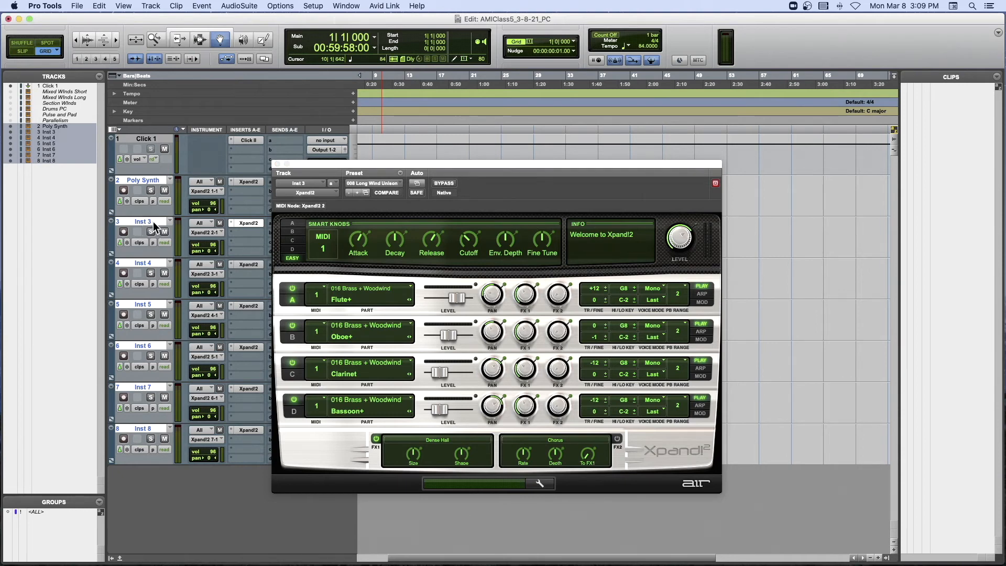
pyautogui.write('Long Wi')
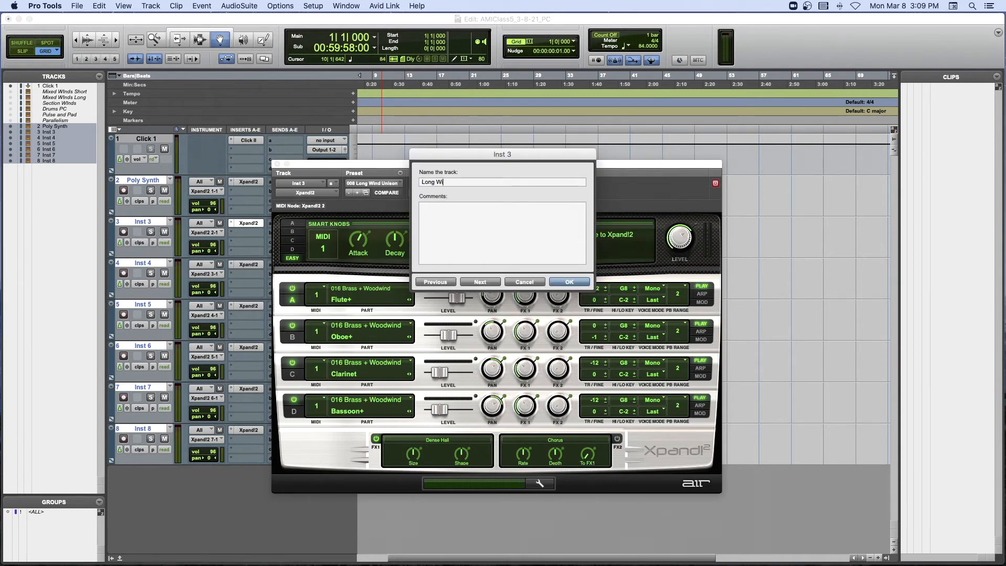
pyautogui.write('nds')
pyautogui.press('Return')
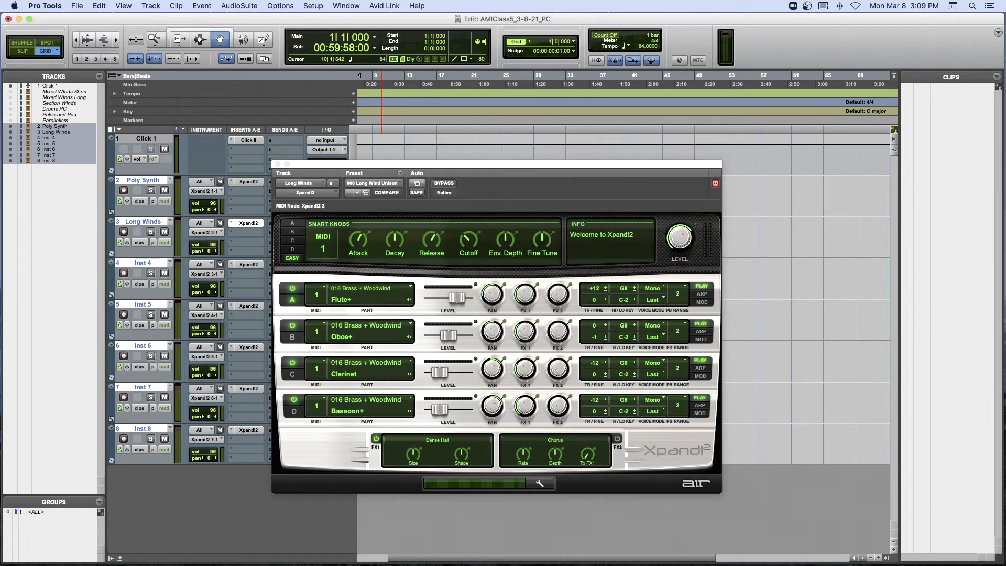
# Load the +36 Flute preset from 18 Brass + Woodwind into the Inst 4 track's Xpand!2.
pyautogui.click(243, 265)
pyautogui.click(379, 182)
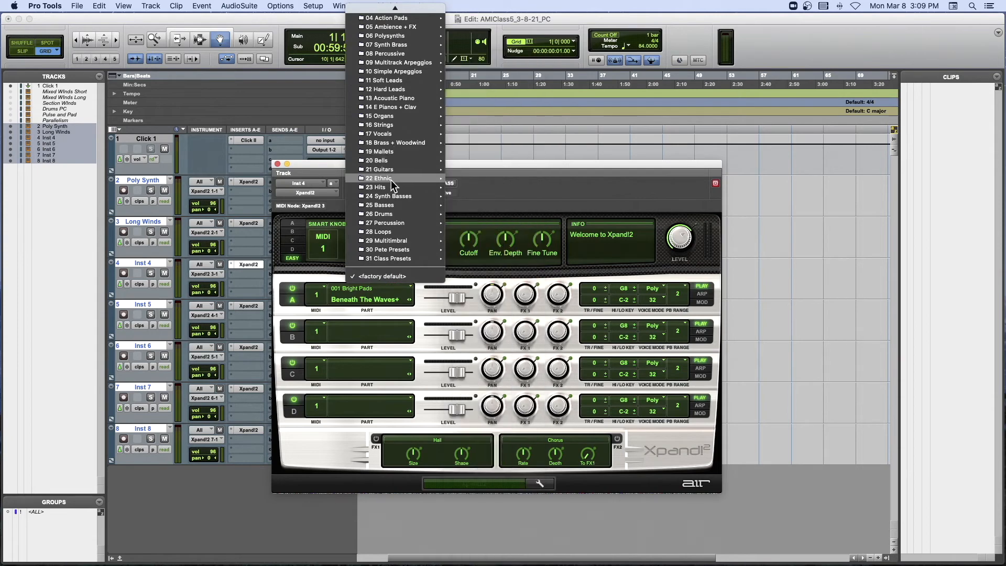
pyautogui.moveTo(396, 83)
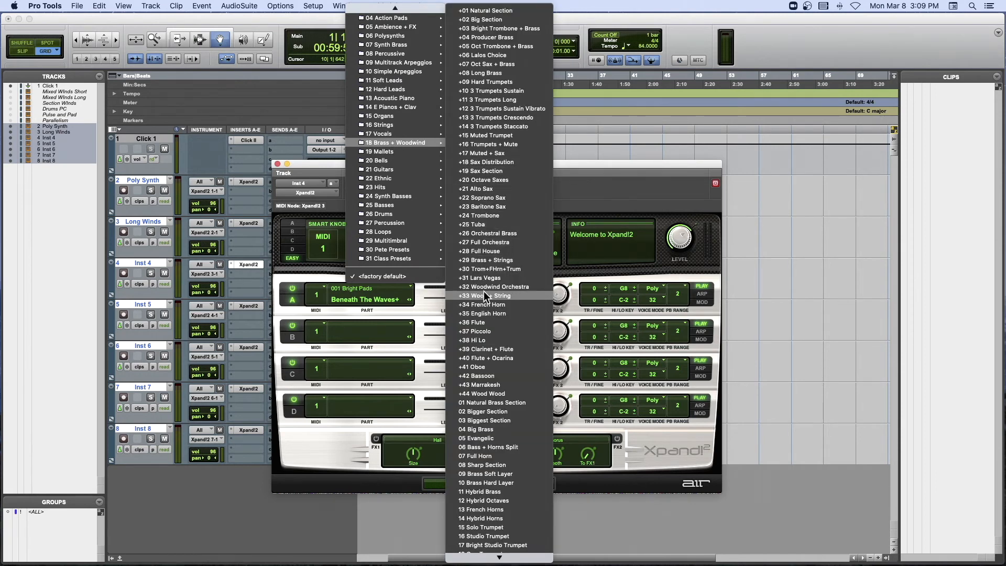
pyautogui.click(485, 322)
# Open the Inst 5 track's Xpand!2 and rename the Inst 4 track as Fl.
pyautogui.click(244, 305)
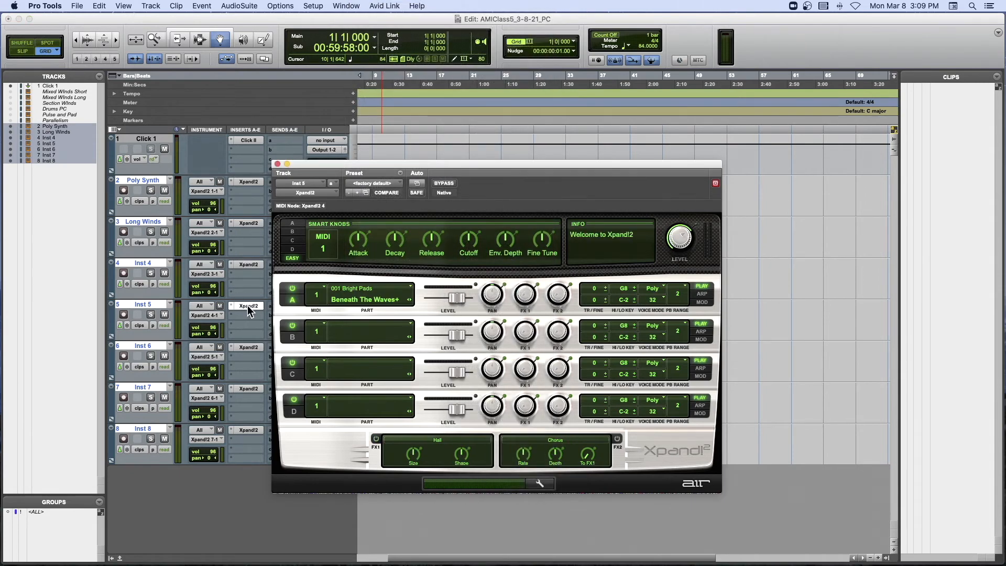
pyautogui.doubleClick(125, 262)
pyautogui.write('Fl')
pyautogui.press('Return')
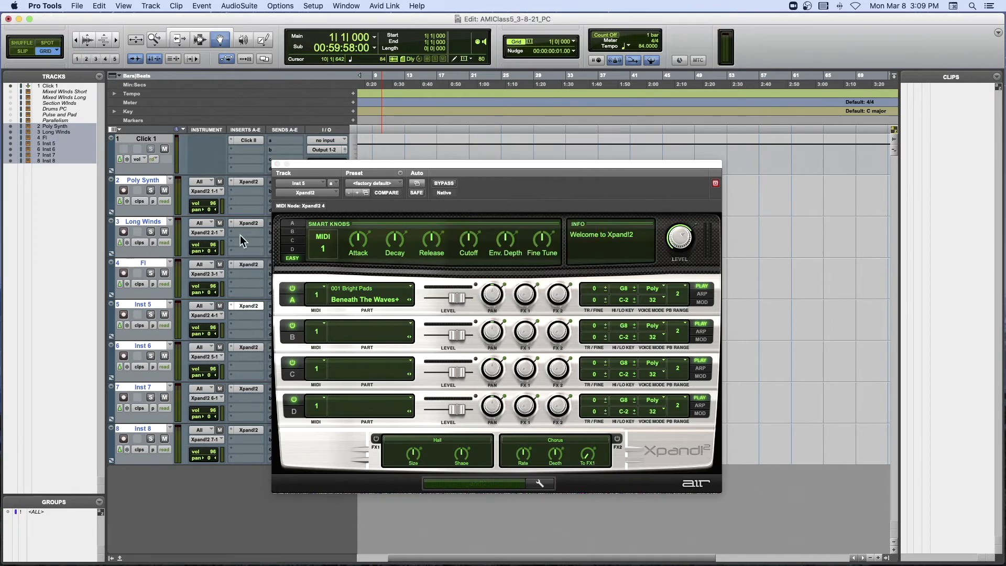
# Load the +41 Oboe preset from 18 Brass + Woodwind into the Inst 5 track's Xpand!2.
pyautogui.click(363, 184)
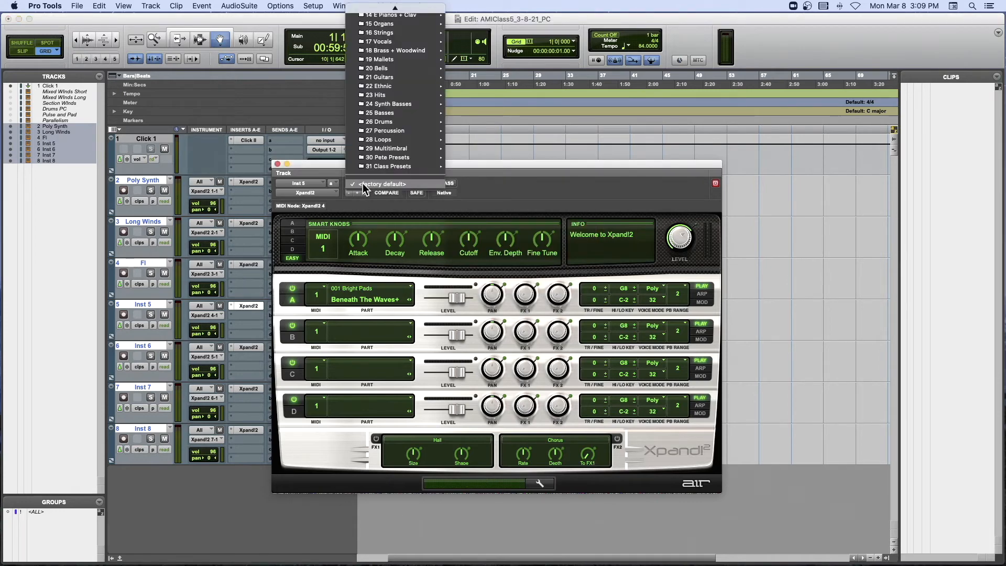
pyautogui.moveTo(406, 52)
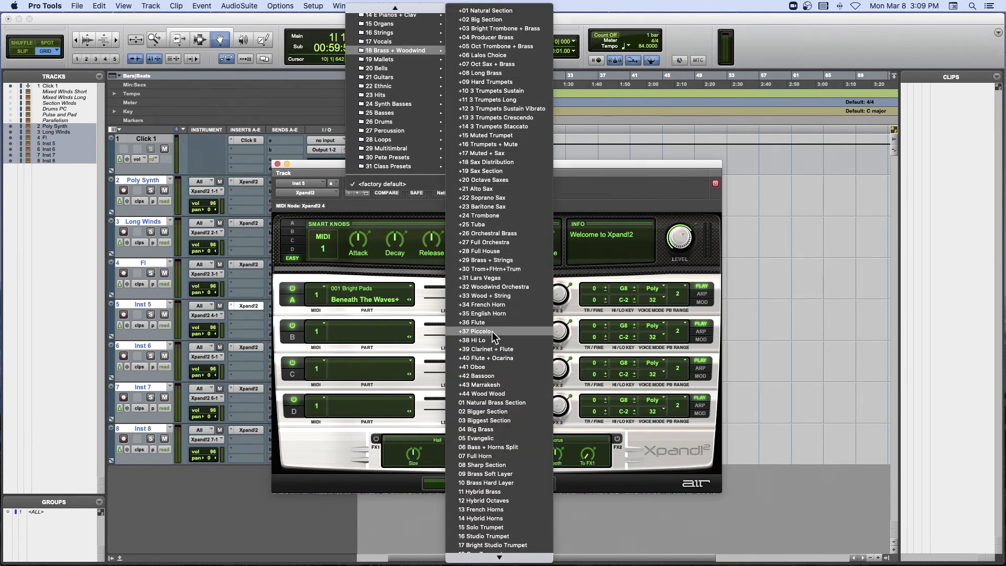
pyautogui.click(492, 366)
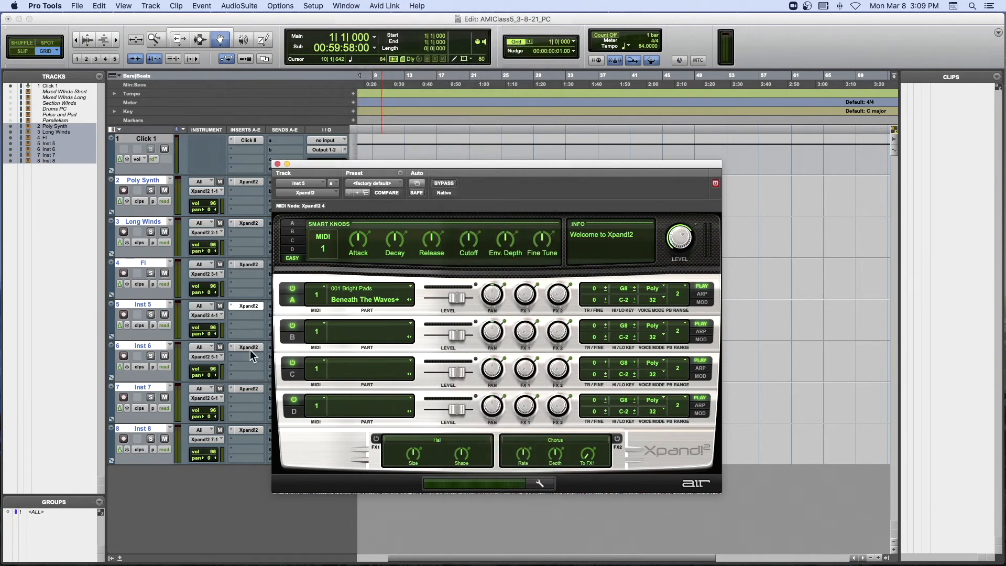
# Rename the Inst 5 track as Ob.
pyautogui.doubleClick(139, 306)
pyautogui.write('O')
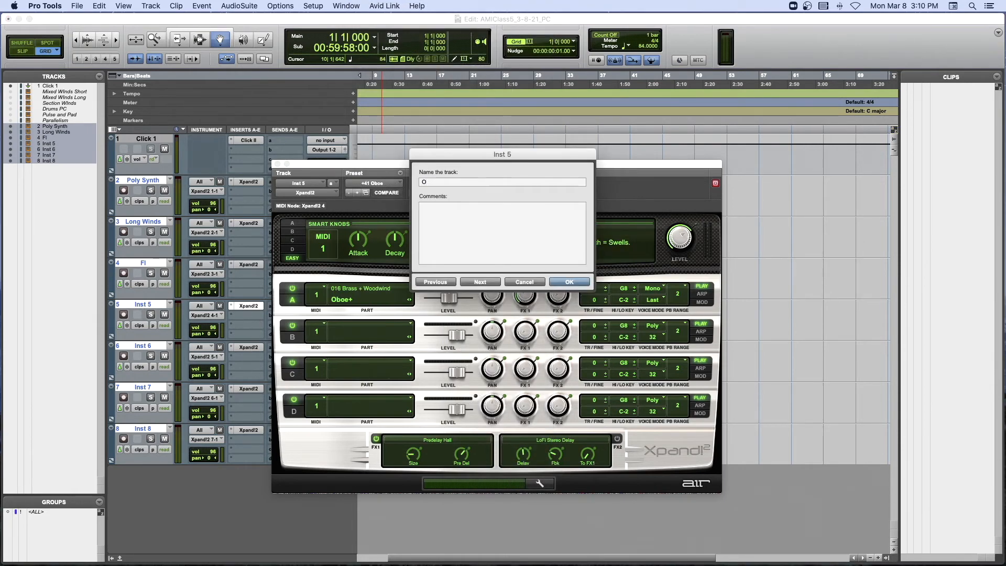
pyautogui.write('b')
pyautogui.press('Return')
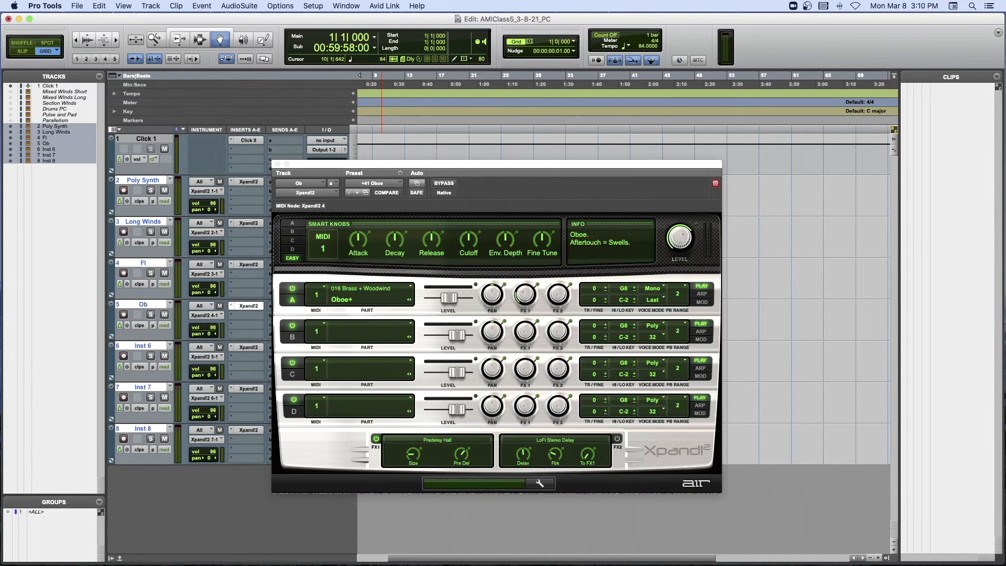
# Load the 32 Clarinet preset from 18 Brass + Woodwind into the Inst 6 track's Xpand!2.
pyautogui.click(251, 347)
pyautogui.click(373, 182)
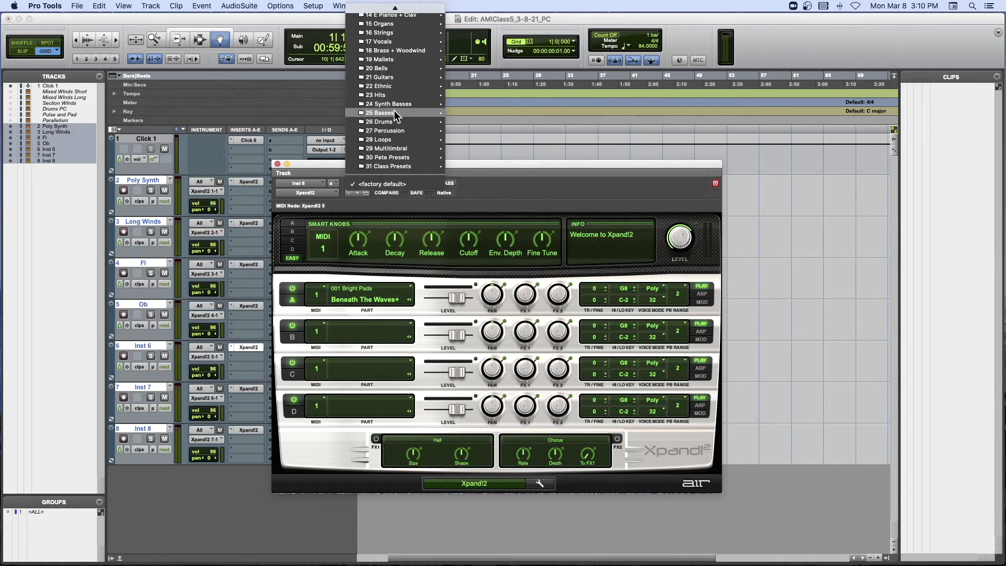
pyautogui.moveTo(404, 58)
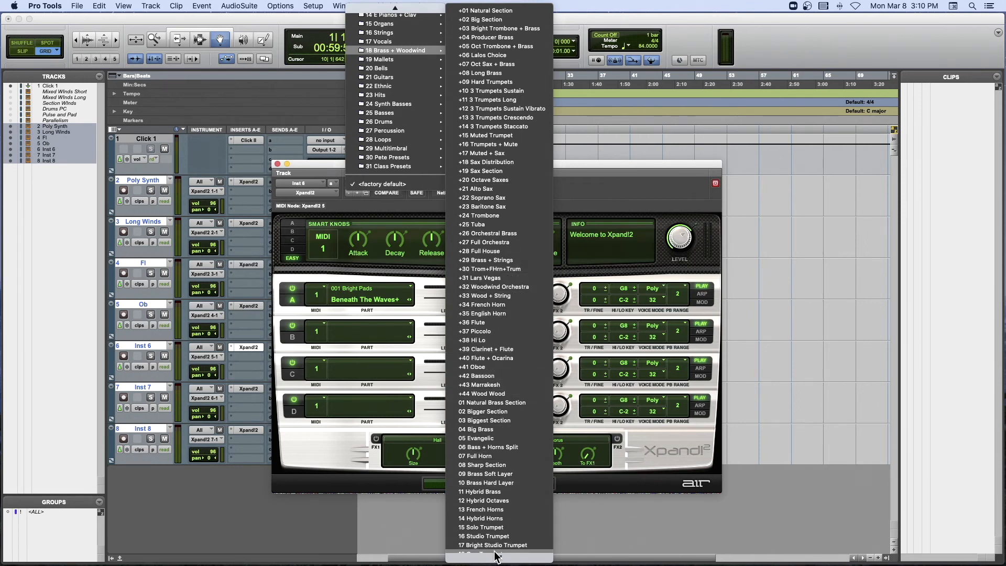
pyautogui.moveTo(492, 559)
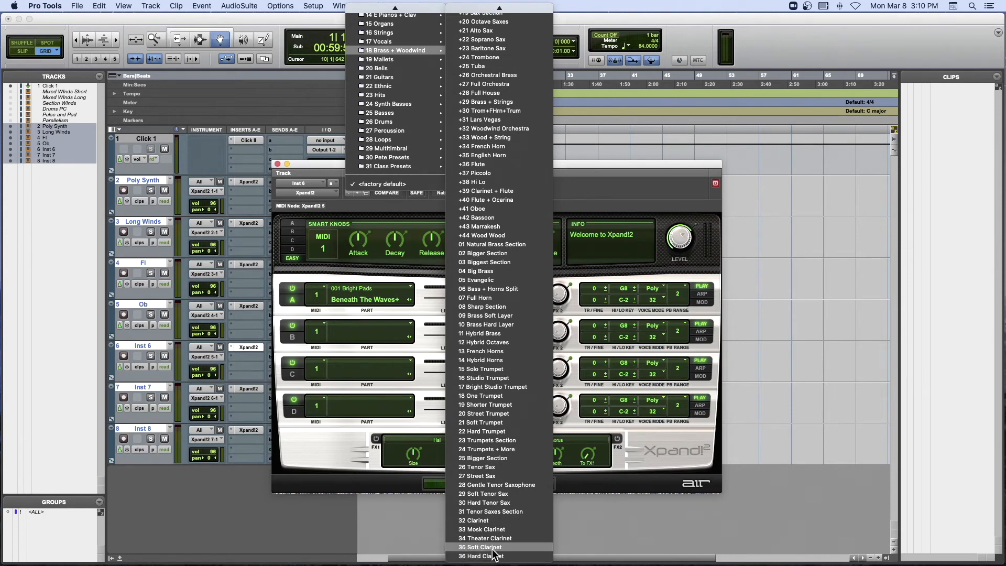
pyautogui.click(481, 520)
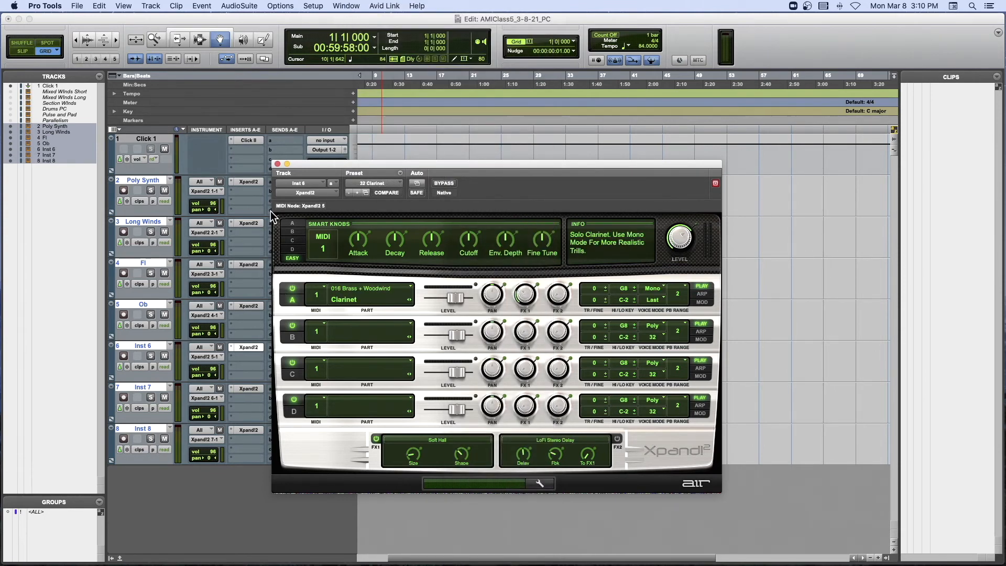
# Clear the selection of all the instrument tracks.
pyautogui.click(181, 208)
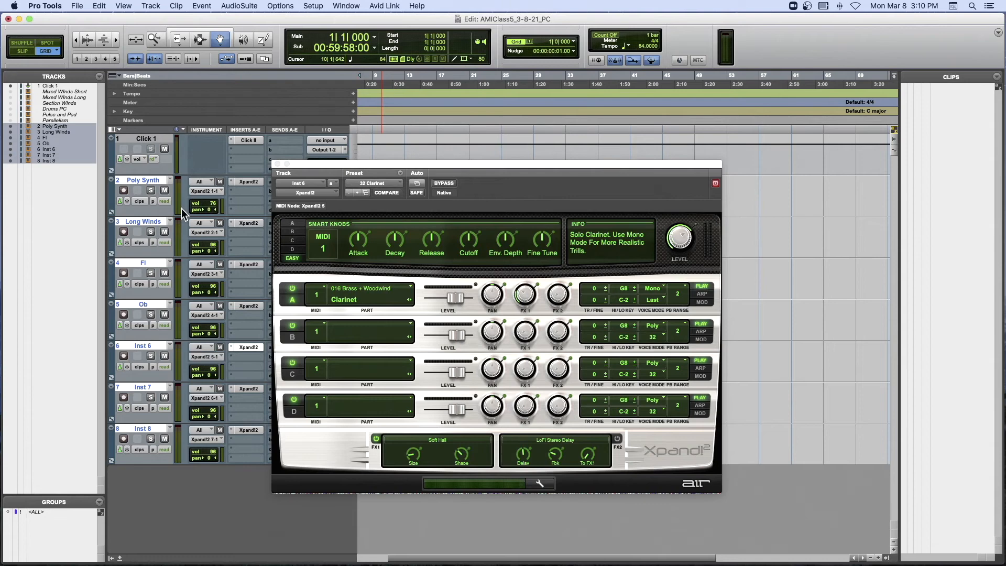
pyautogui.rightClick(152, 219)
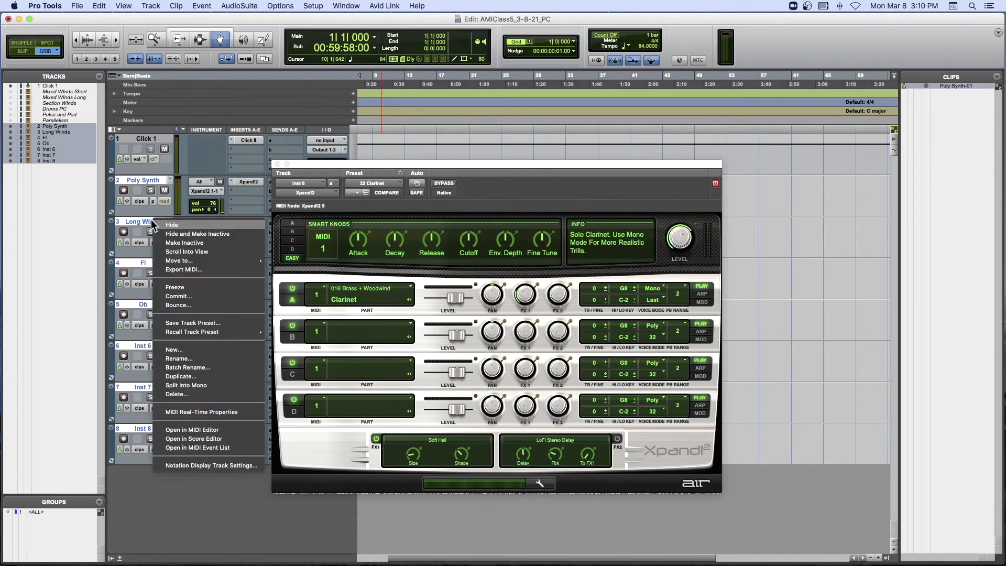
pyautogui.click(150, 275)
pyautogui.keyDown('alt'); pyautogui.click(138, 260); pyautogui.keyUp('alt')
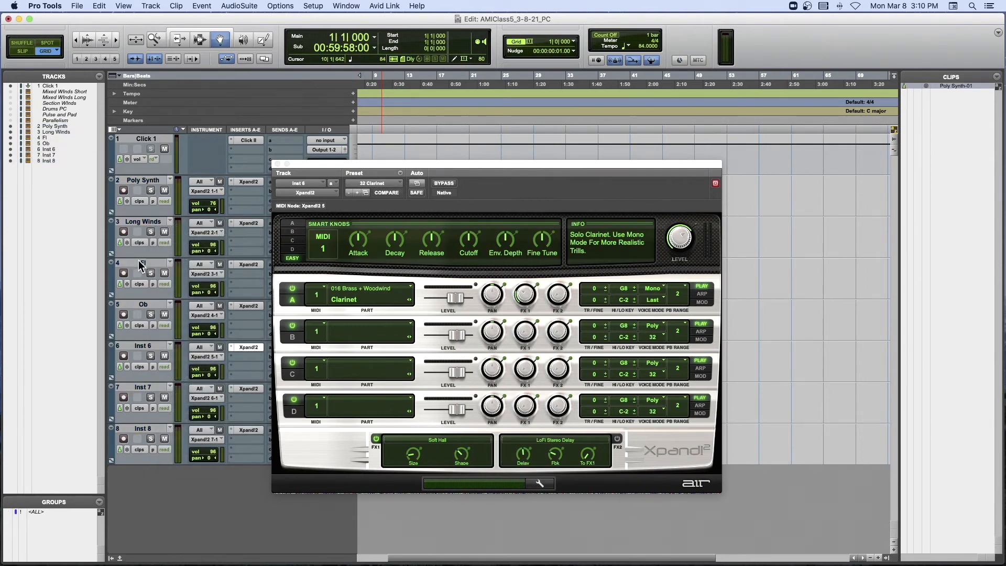
# Rename the Inst 6 track as Cl.
pyautogui.doubleClick(151, 345)
pyautogui.write('C')
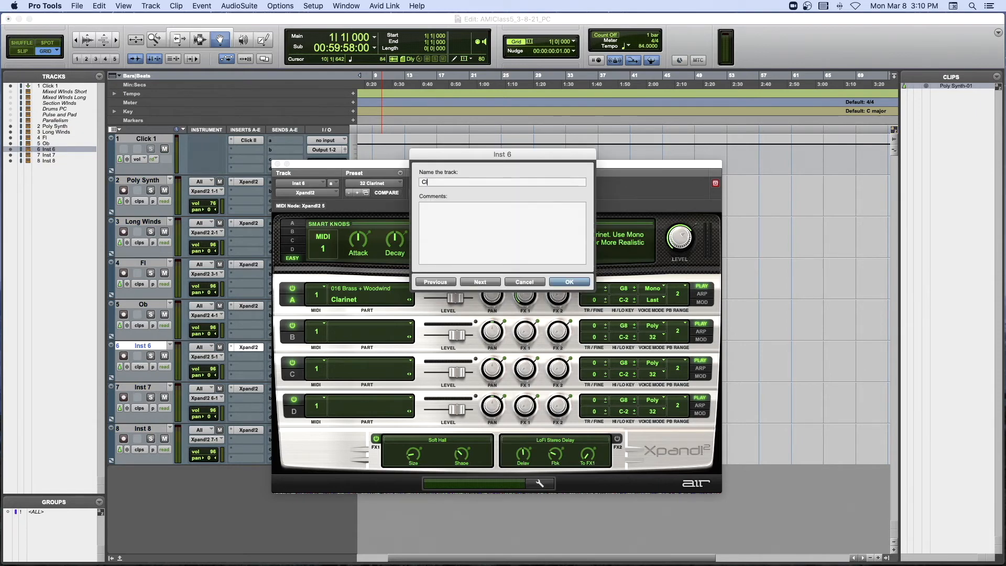
pyautogui.write('l')
pyautogui.press('Return')
# Load the +42 Bassoon preset from 18 Brass + Woodwind into the Inst 7 track's Xpand!2.
pyautogui.click(149, 388)
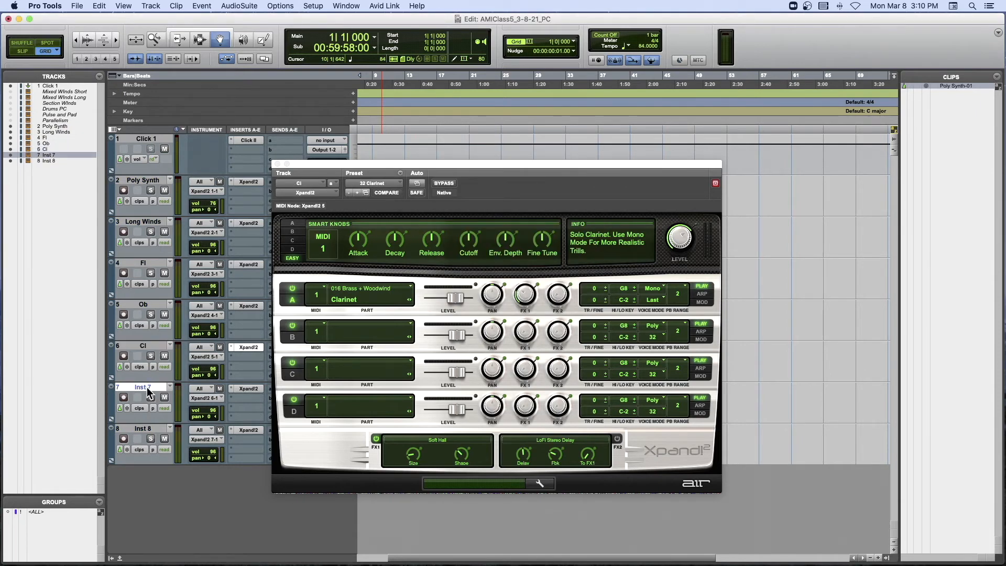
pyautogui.click(243, 389)
pyautogui.click(376, 183)
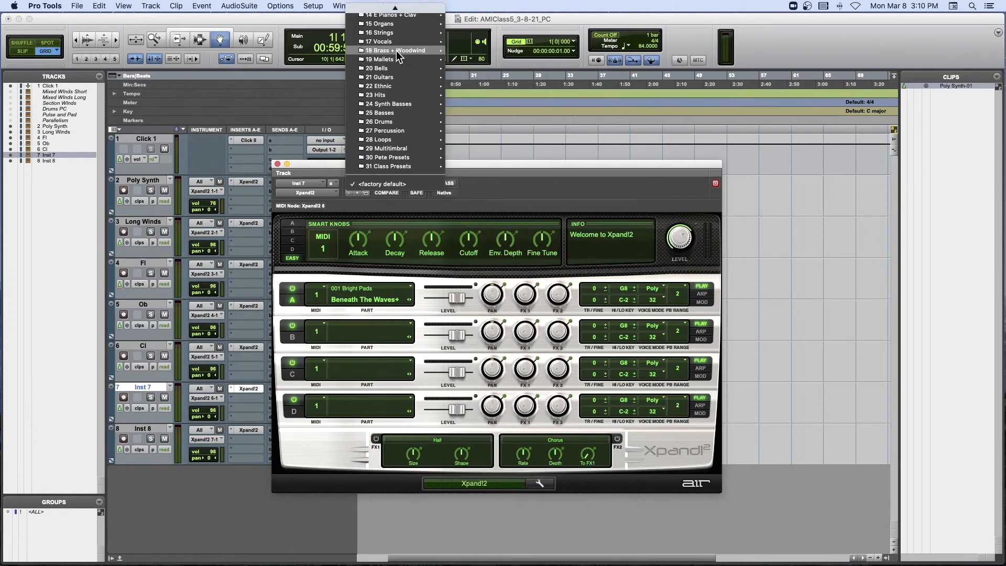
pyautogui.click(477, 376)
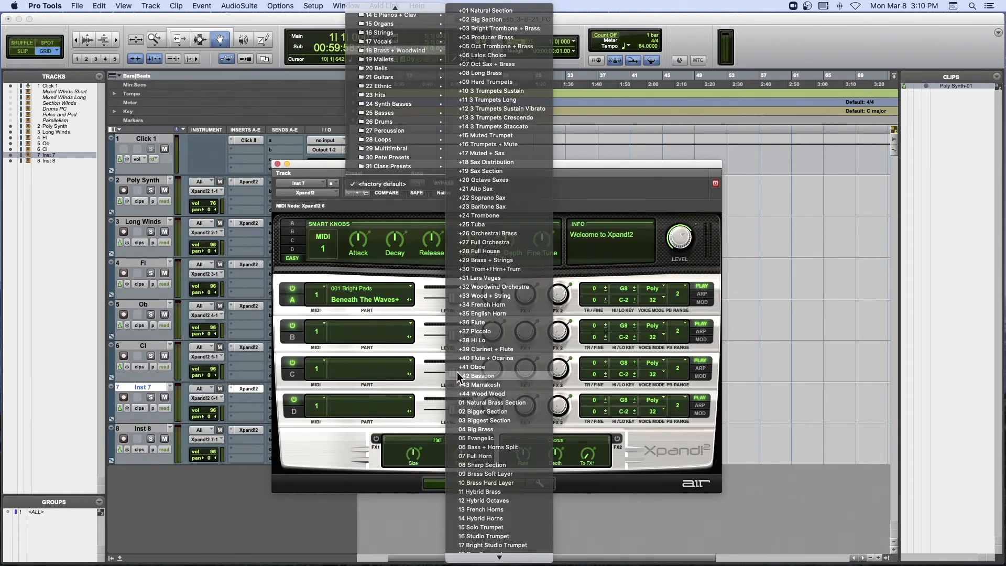
# Rename the Inst 7 track as Bassoon and close the plug-in window.
pyautogui.doubleClick(139, 386)
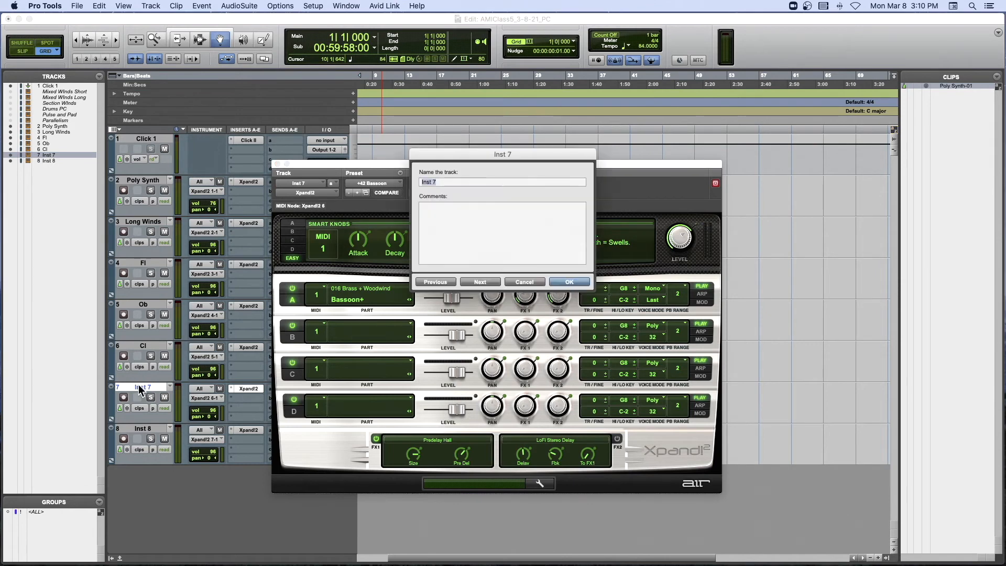
pyautogui.write('Basoon')
pyautogui.press('Return')
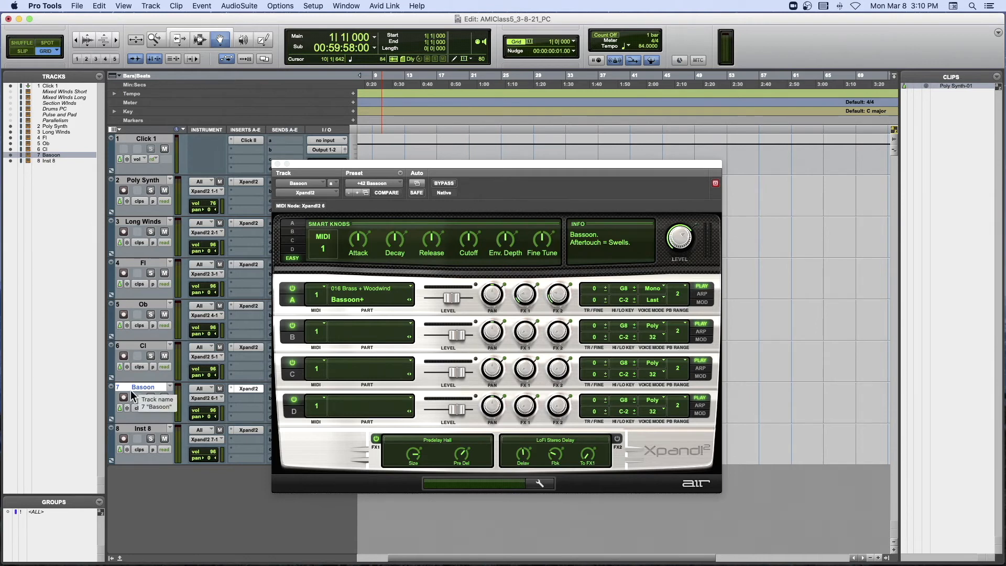
pyautogui.doubleClick(152, 390)
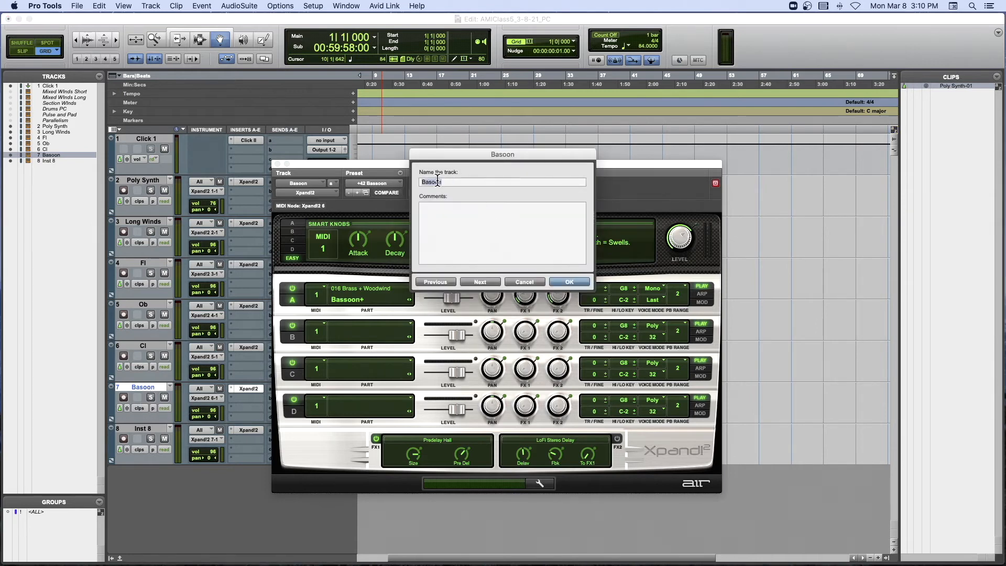
pyautogui.click(431, 181)
pyautogui.write('s')
pyautogui.click(580, 282)
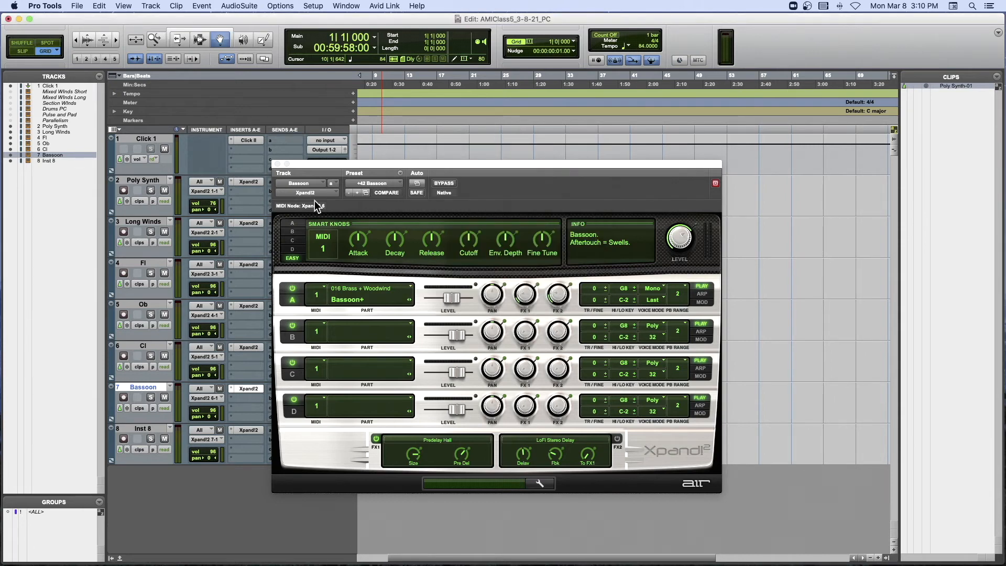
pyautogui.click(277, 163)
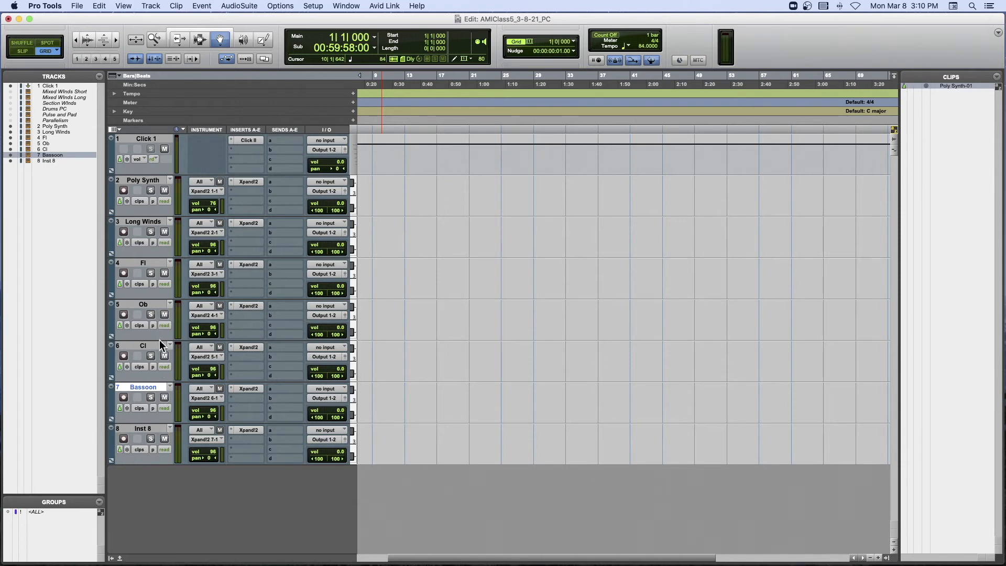
# Record-enable the Poly Synth track and record a chord take of about 11 bars from the start of the session.
pyautogui.click(151, 388)
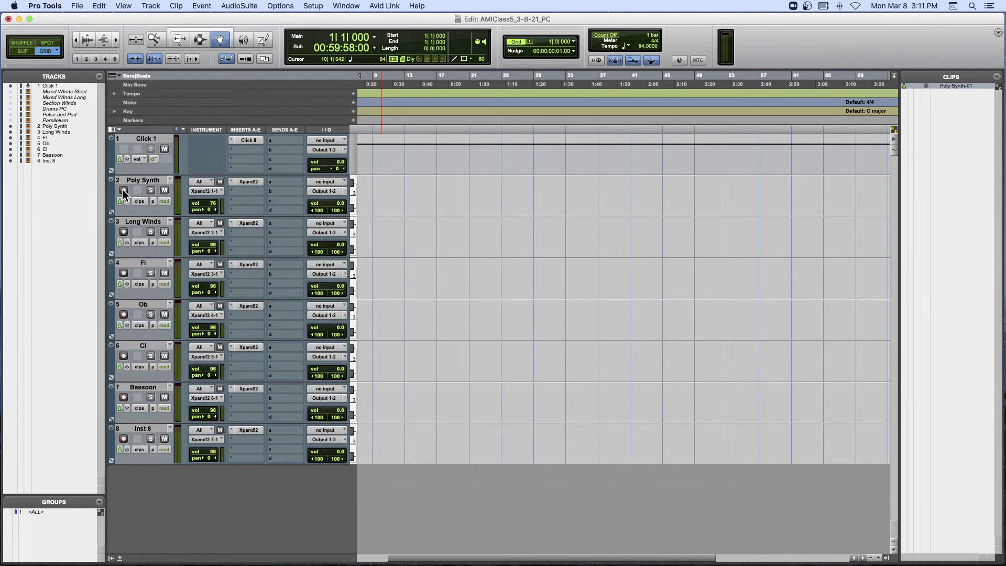
pyautogui.hscroll(-3, 380, 202)
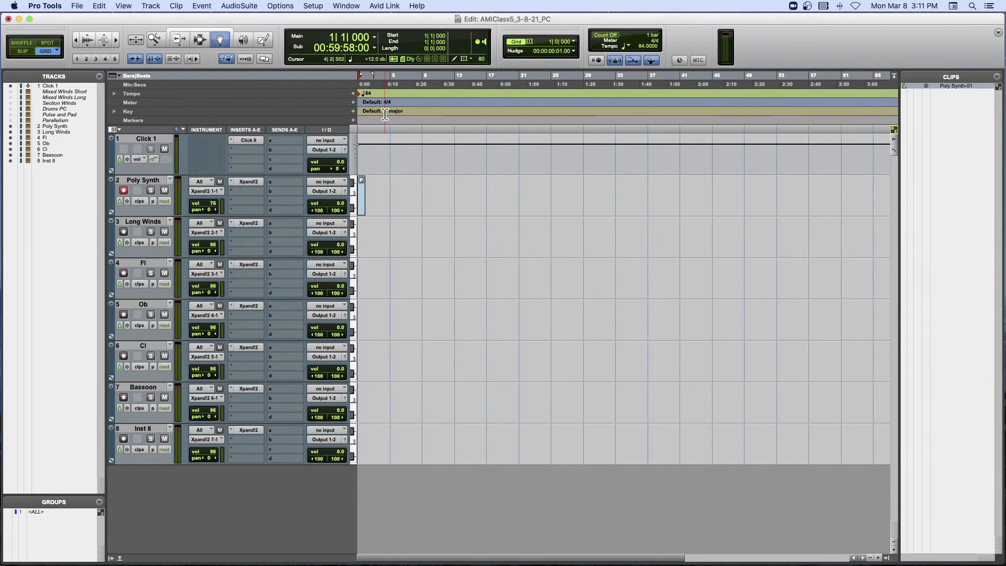
pyautogui.press('super+space')
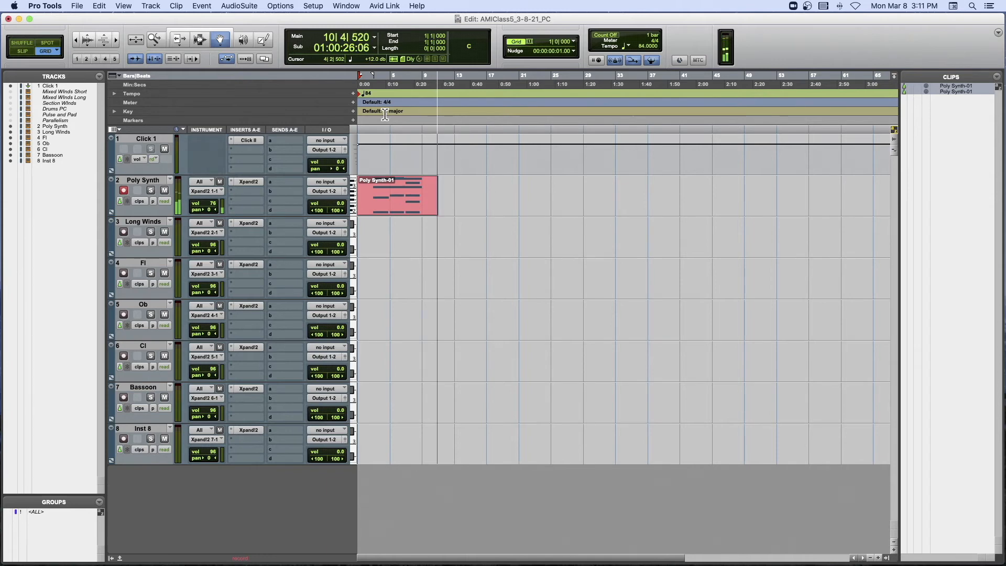
pyautogui.press('space')
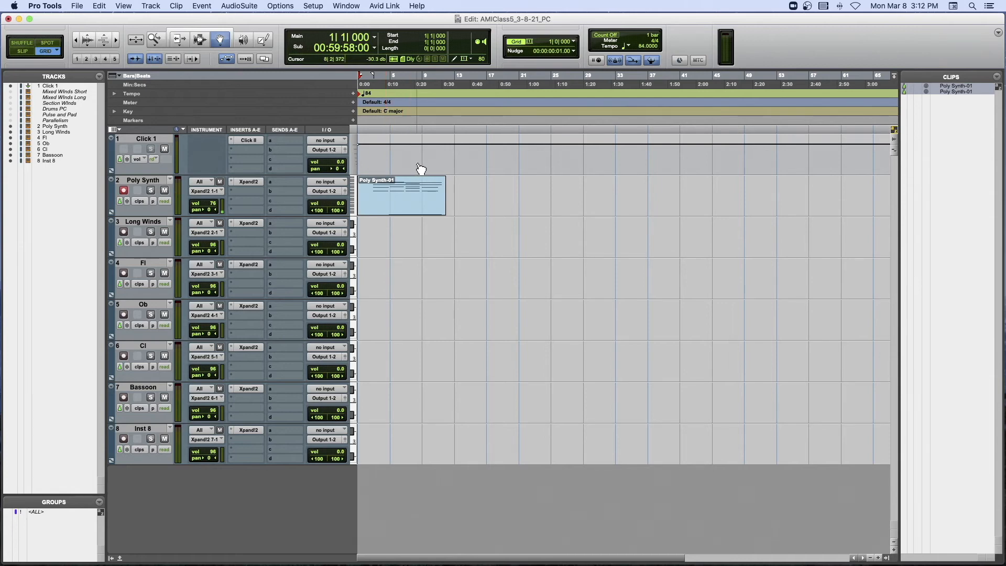
# Open the recorded Poly Synth clip for MIDI editing and delete the long stray note at the lowest pitch, starting just before bar 5.
pyautogui.doubleClick(411, 193)
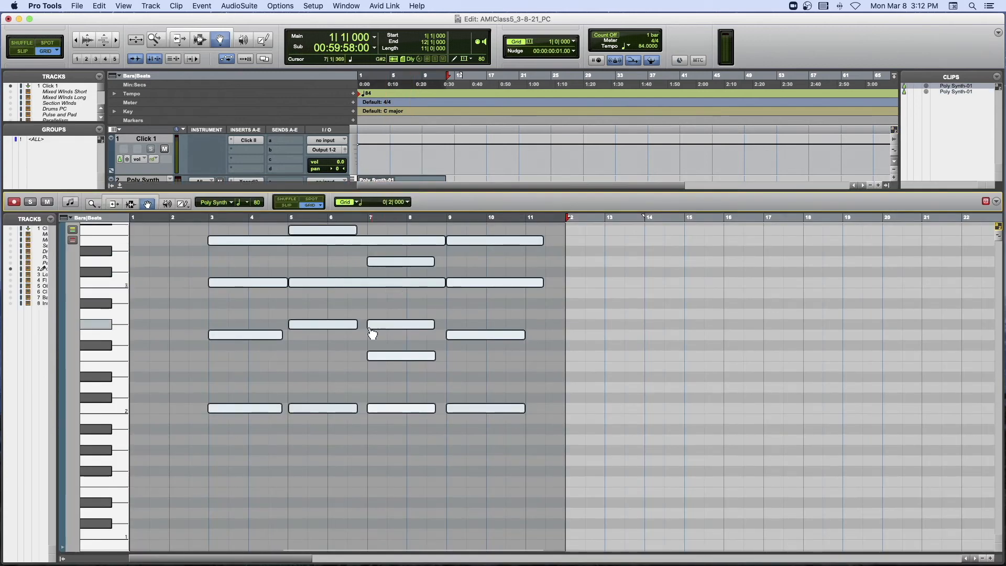
pyautogui.scroll(-10, 315, 346)
pyautogui.scroll(-2, 315, 345)
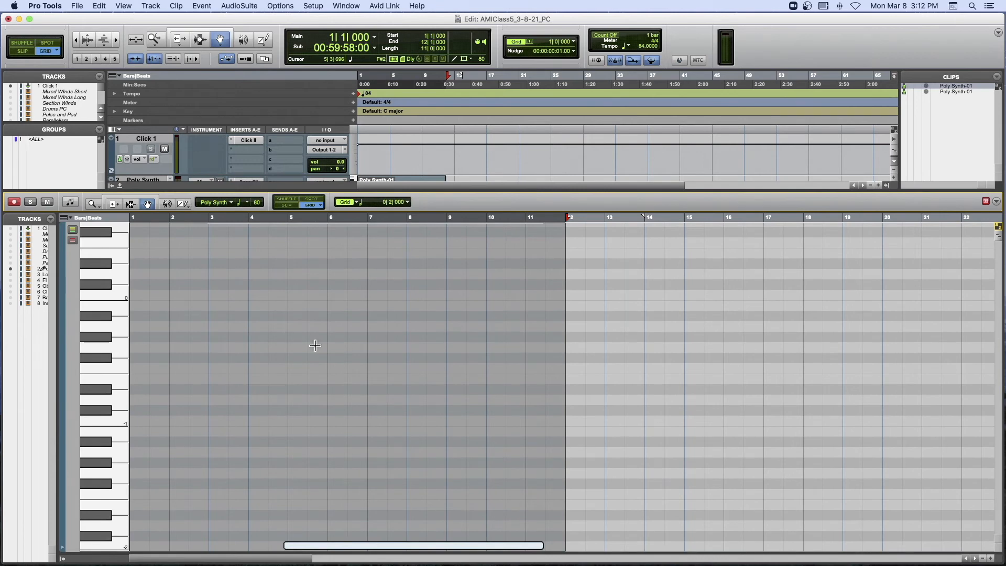
pyautogui.click(285, 454)
pyautogui.click(317, 547)
pyautogui.press('Delete')
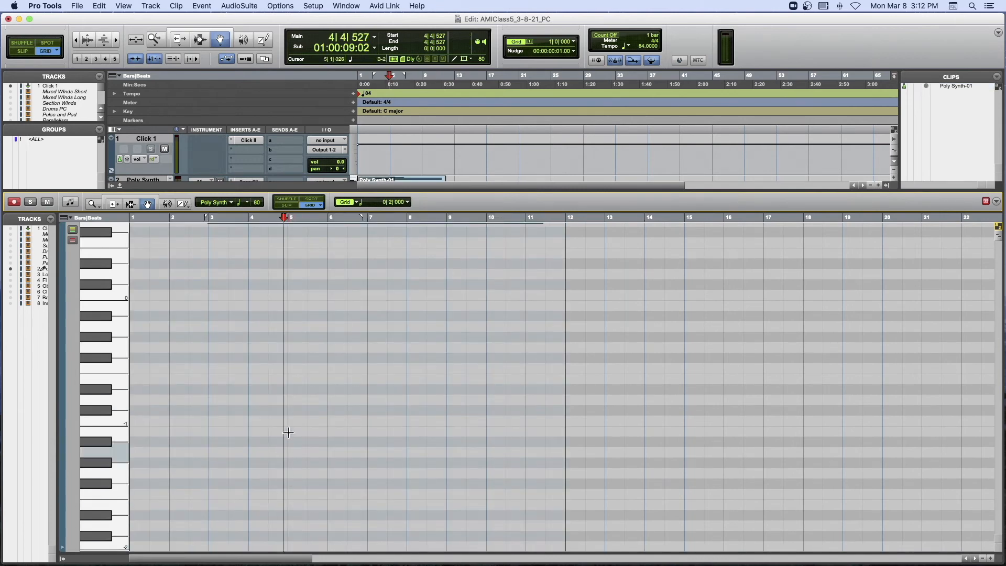
# Show the velocity lane and even out the Poly Synth chord velocities from bar 3 to bar 9 using the Pencil's Line shape.
pyautogui.scroll(12, 289, 425)
pyautogui.scroll(-3, 291, 422)
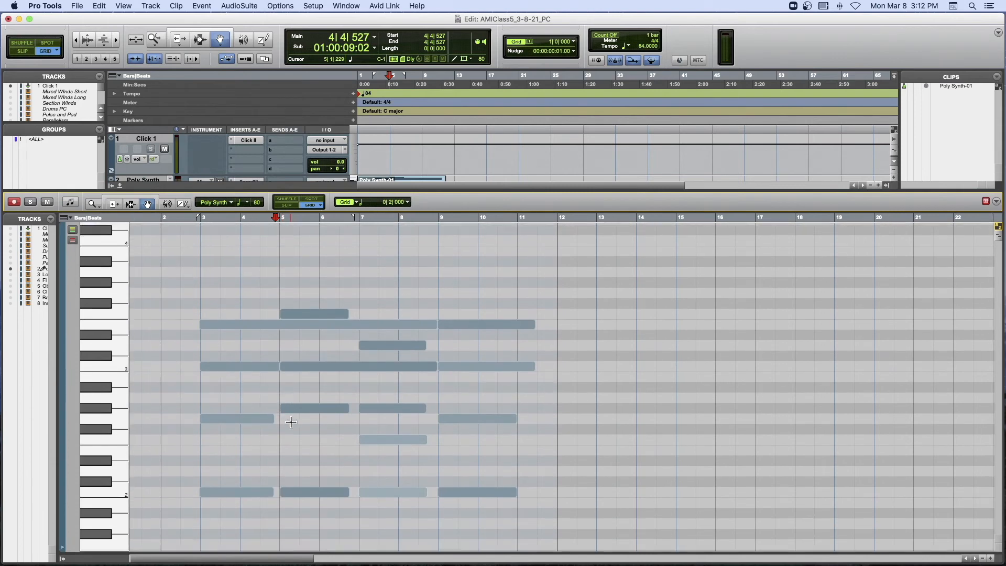
pyautogui.hscroll(-1, 291, 421)
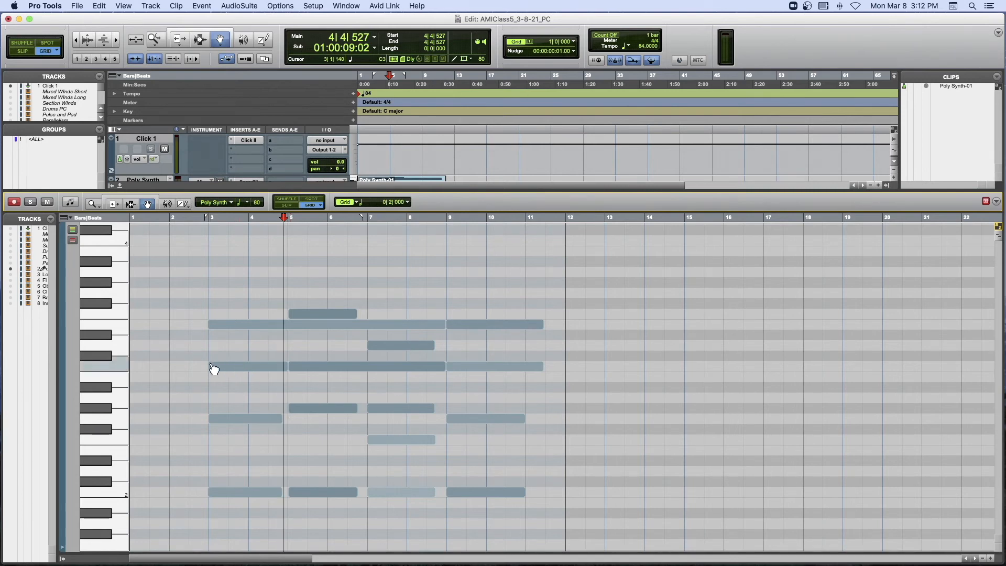
pyautogui.scroll(-1, 186, 361)
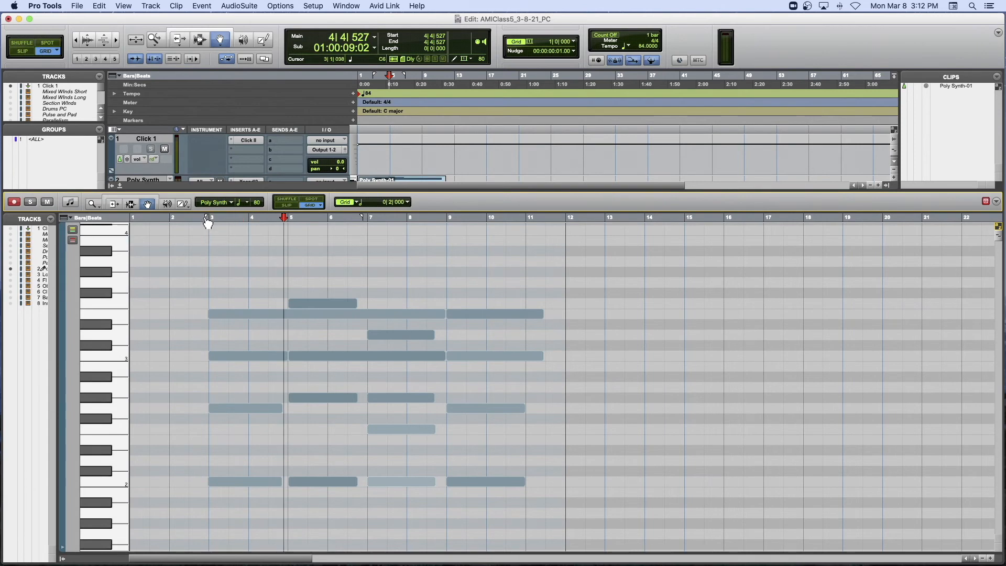
pyautogui.click(64, 550)
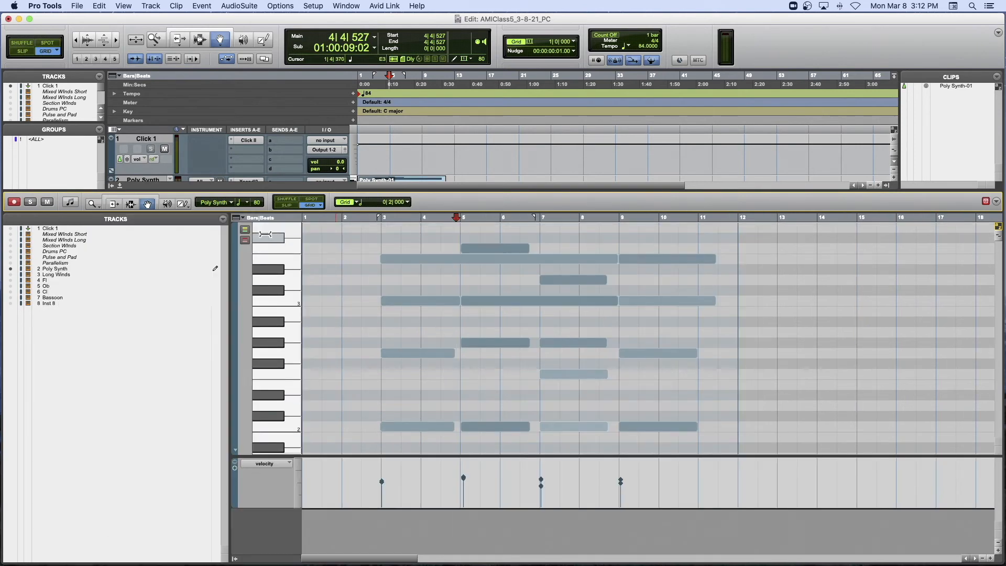
pyautogui.click(185, 204)
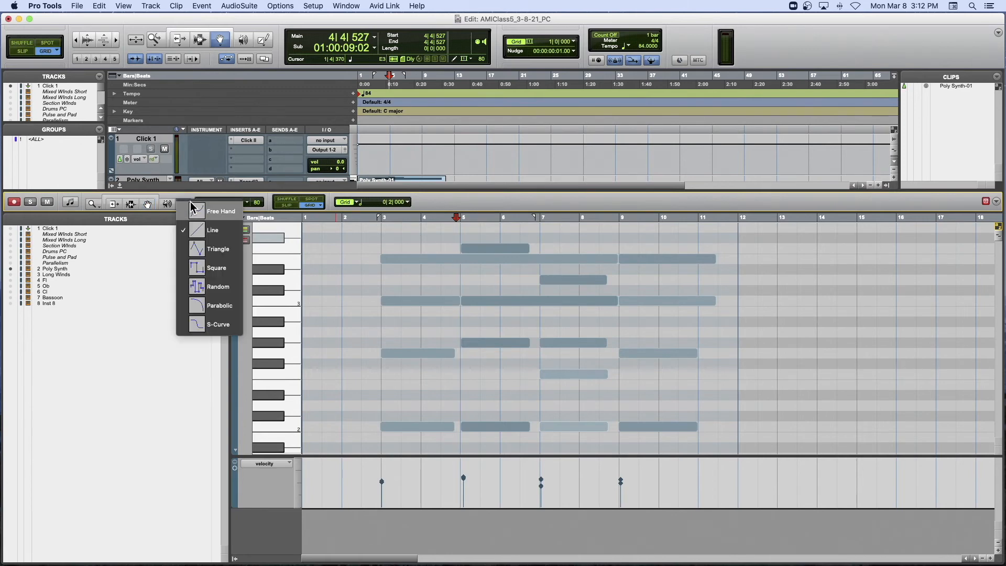
pyautogui.click(212, 229)
pyautogui.moveTo(372, 464); pyautogui.dragTo(633, 461)
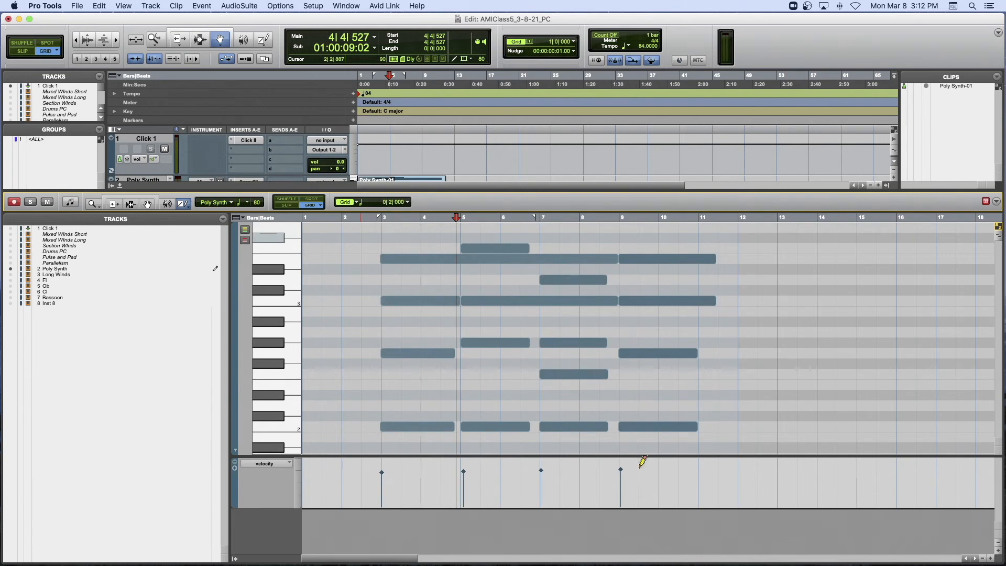
# Play the Poly Synth part from bar 2 beat 3 with the note view zoomed in horizontally.
pyautogui.click(149, 204)
pyautogui.click(372, 218)
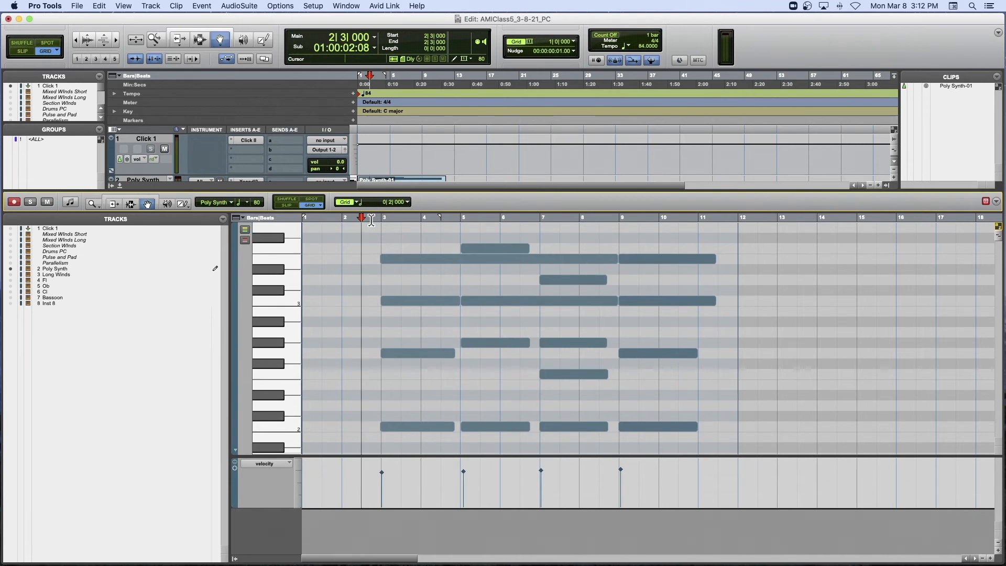
pyautogui.press('space')
pyautogui.press('super+bracketright')
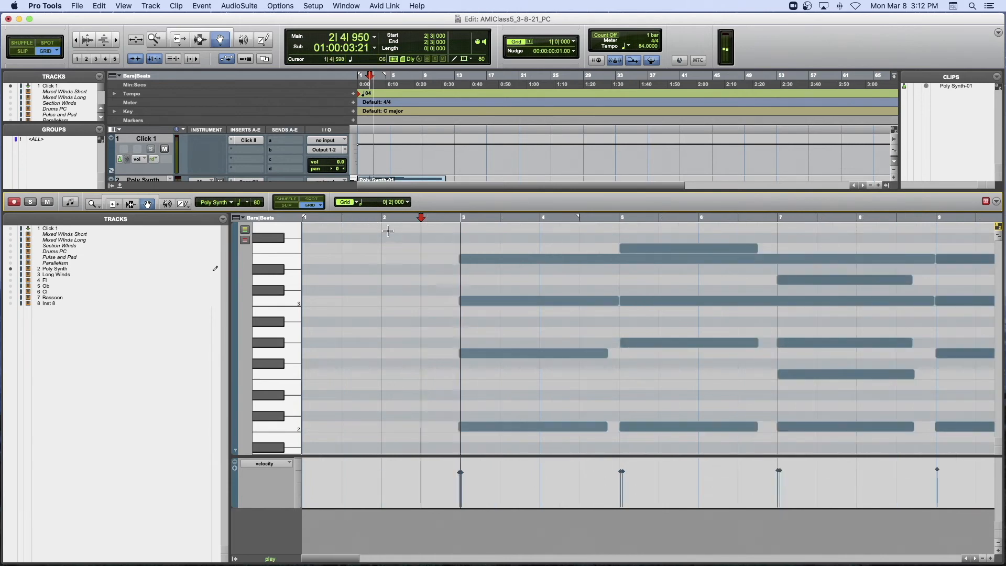
pyautogui.press('space')
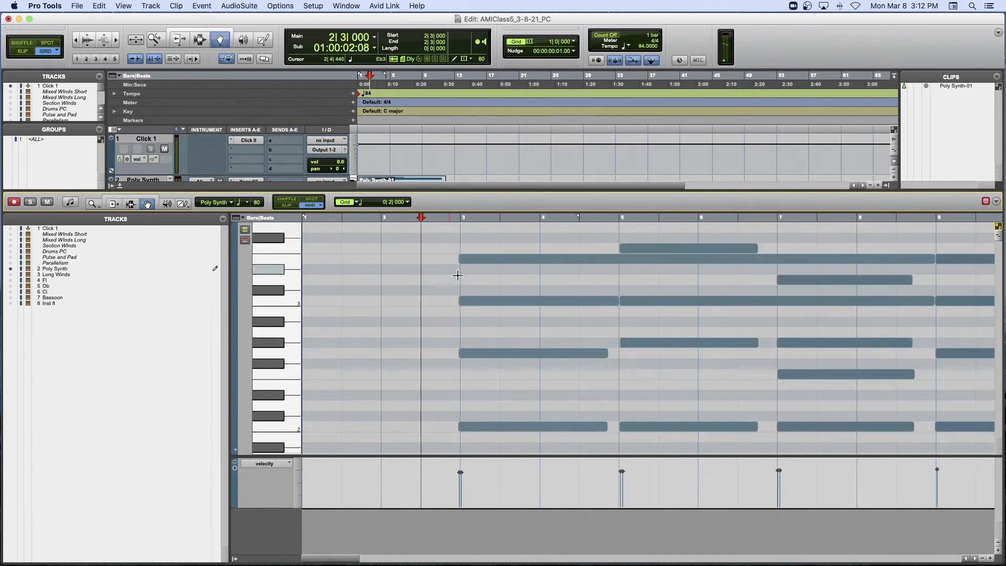
# Audition the repeated C3 and E3 notes where the chords change at bars 5 and 9.
pyautogui.hscroll(2, 482, 282)
pyautogui.hscroll(1, 483, 282)
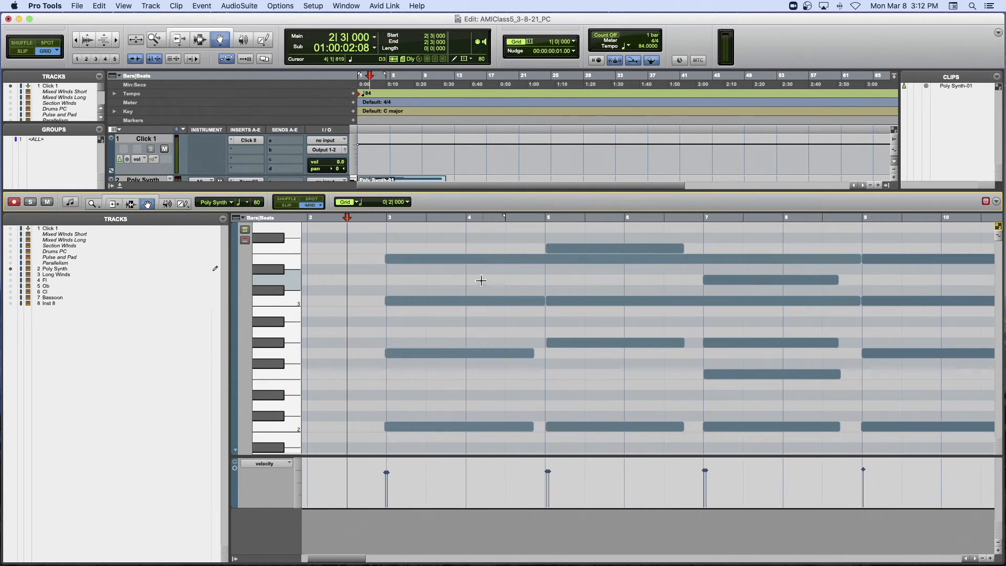
pyautogui.click(559, 302)
pyautogui.click(540, 300)
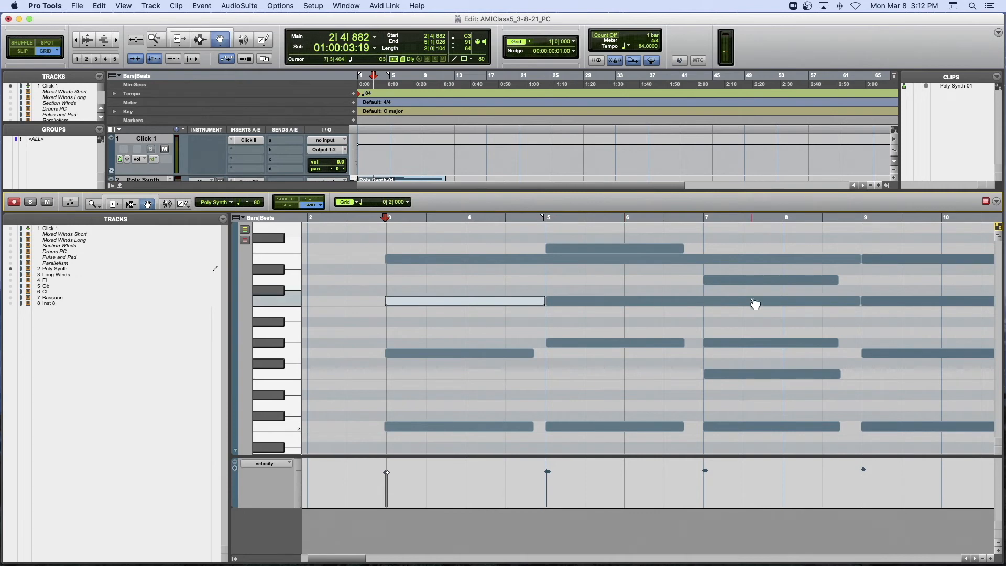
pyautogui.click(858, 301)
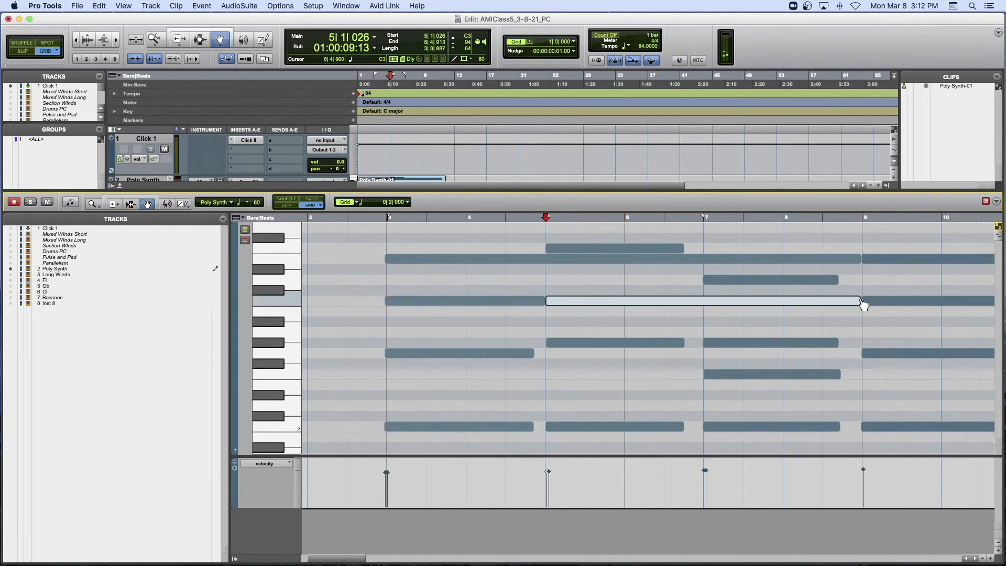
pyautogui.click(871, 261)
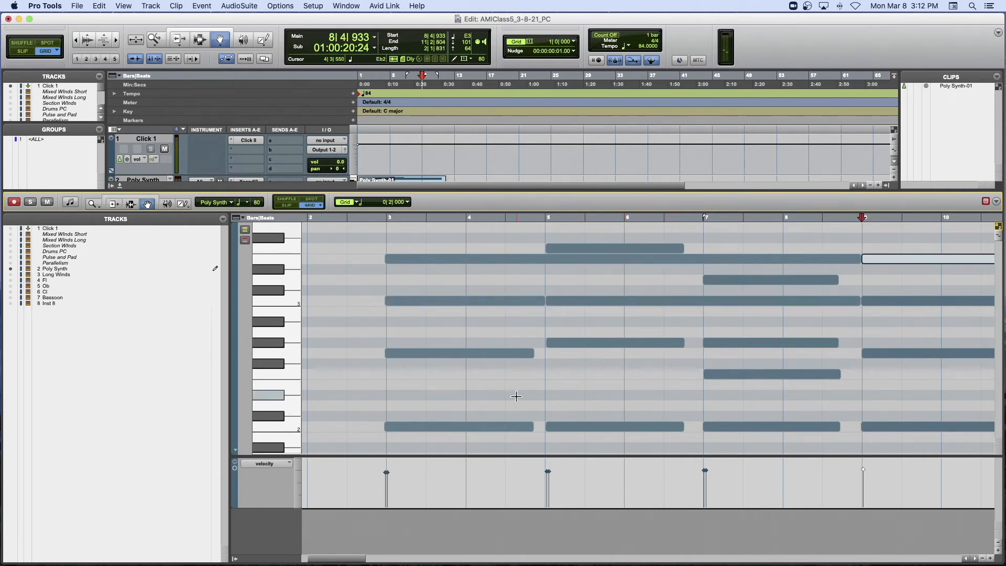
pyautogui.click(550, 260)
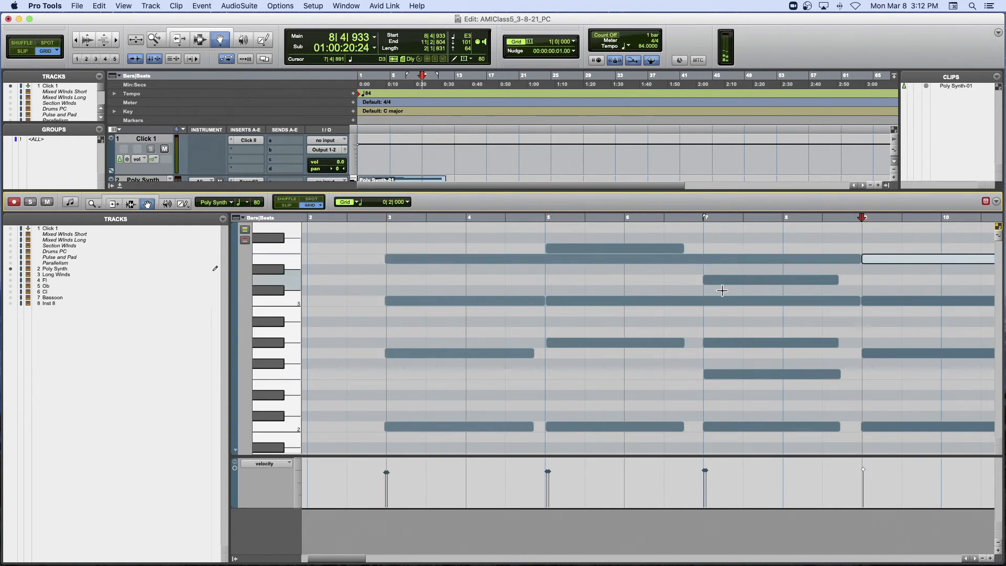
# Play the chord part from bar 3 past the chord change at bar 5.
pyautogui.moveTo(515, 292); pyautogui.dragTo(543, 300)
pyautogui.click(539, 293)
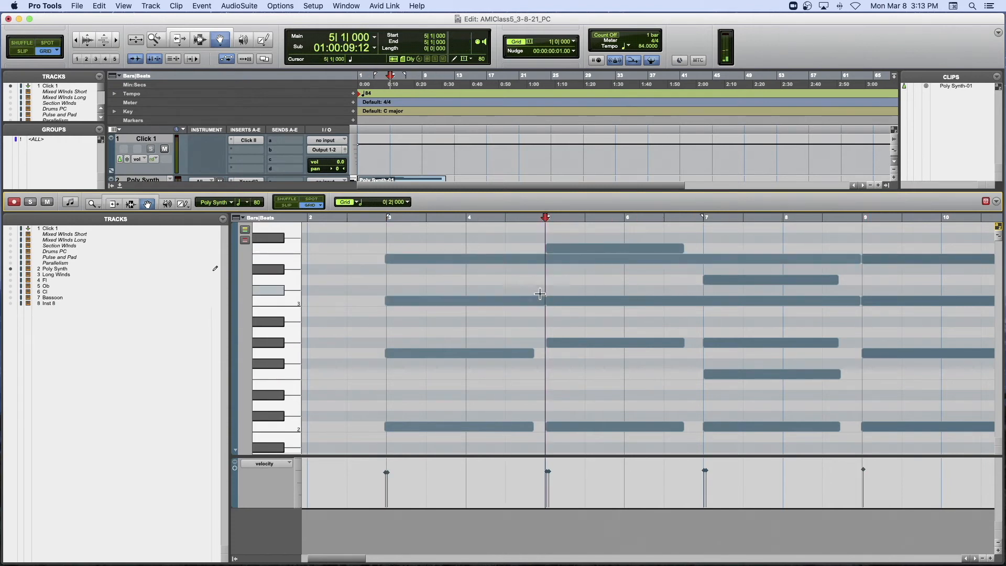
pyautogui.click(381, 223)
pyautogui.press('space')
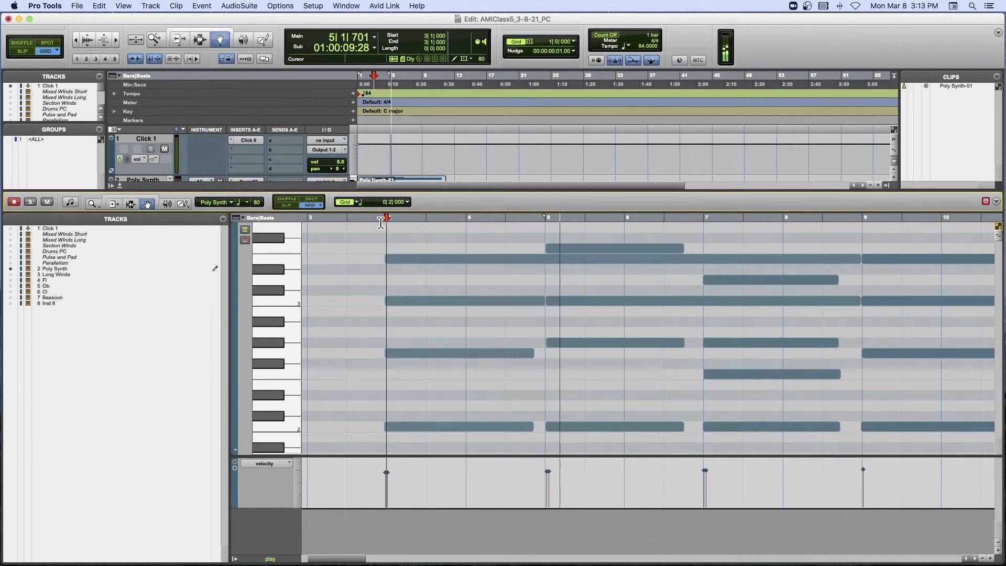
pyautogui.press('space')
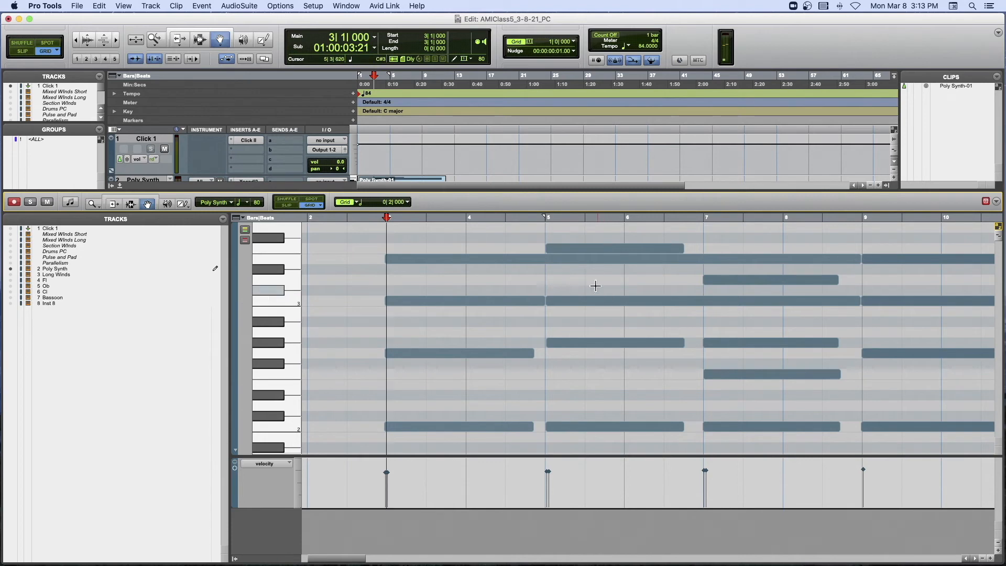
# Heal the three consecutive C3 notes starting at bar 3 into one sustained note.
pyautogui.moveTo(532, 288)
pyautogui.mouseDown()
pyautogui.moveTo(702, 310)
pyautogui.moveTo(891, 314)
pyautogui.mouseUp()
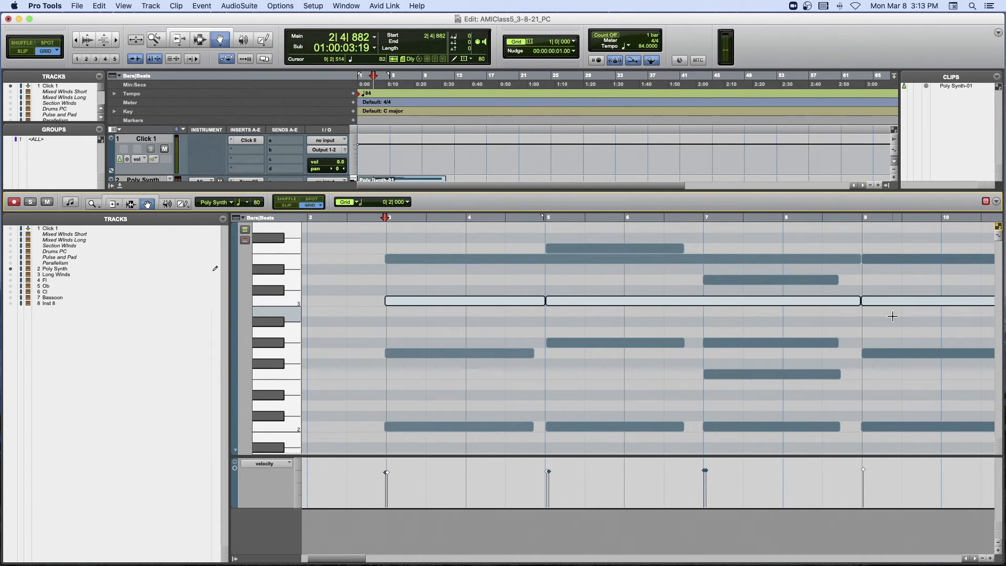
pyautogui.press('super+h')
pyautogui.hscroll(-3, 892, 316)
pyautogui.scroll(-2, 892, 316)
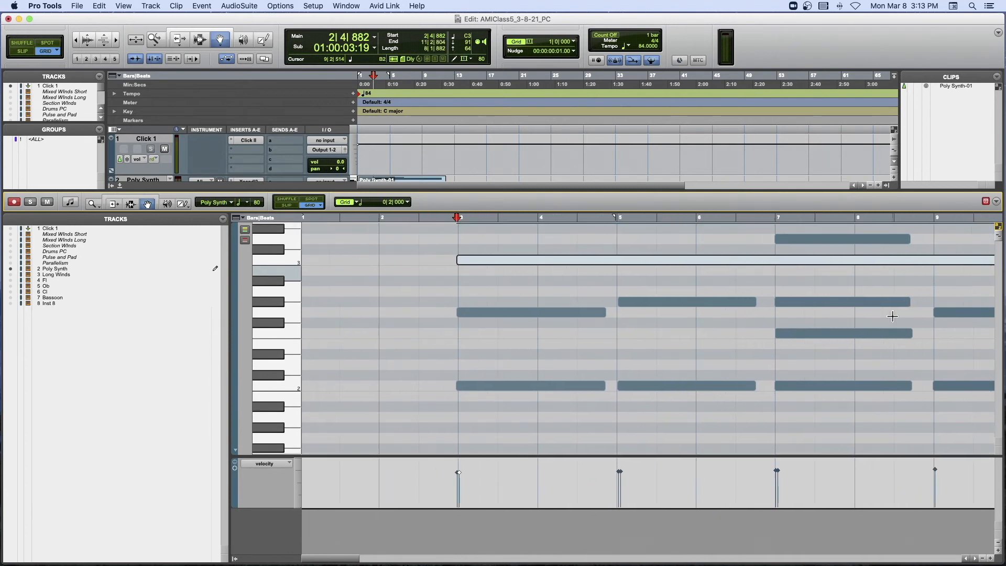
pyautogui.scroll(3, 892, 316)
pyautogui.click(679, 301)
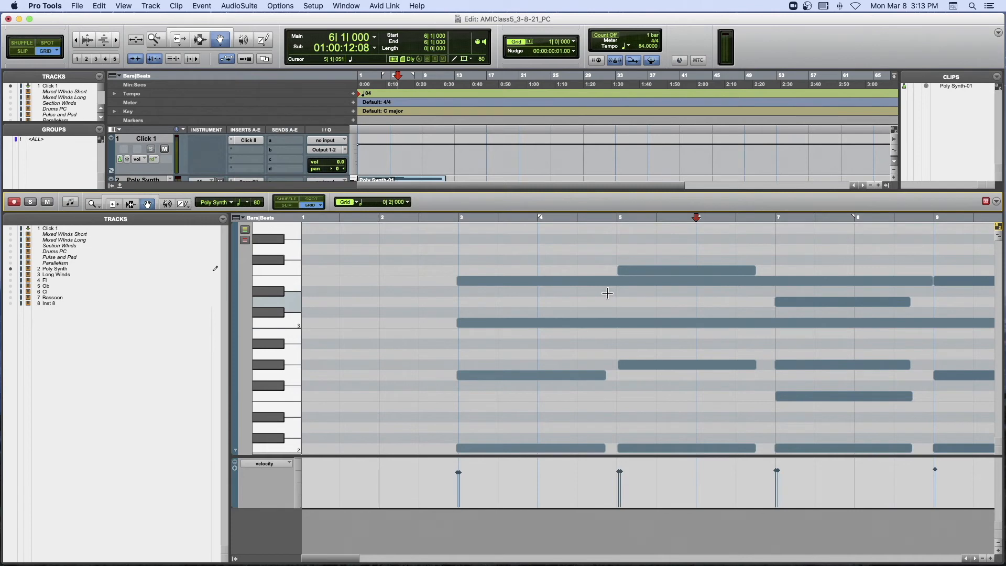
# Heal the two C2 notes at bars 3 and 5 into one note and play the result from bar 3.
pyautogui.scroll(-2, 576, 375)
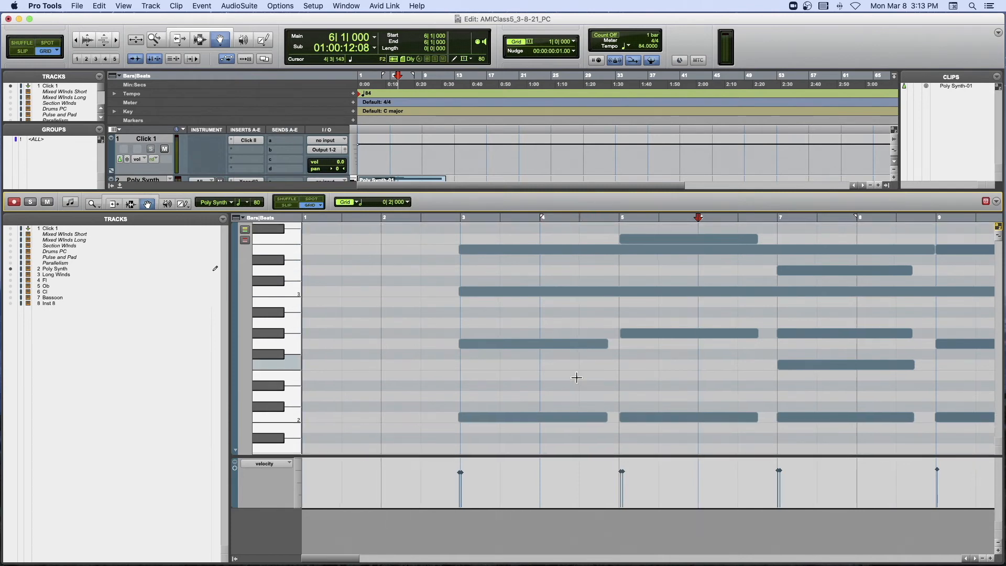
pyautogui.moveTo(466, 376); pyautogui.dragTo(660, 417)
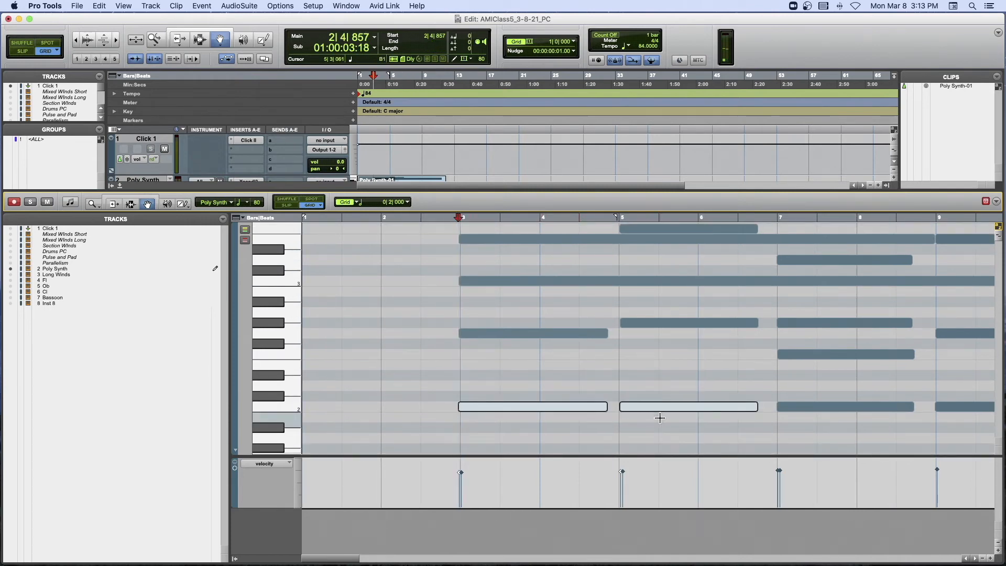
pyautogui.click(451, 220)
pyautogui.press('space')
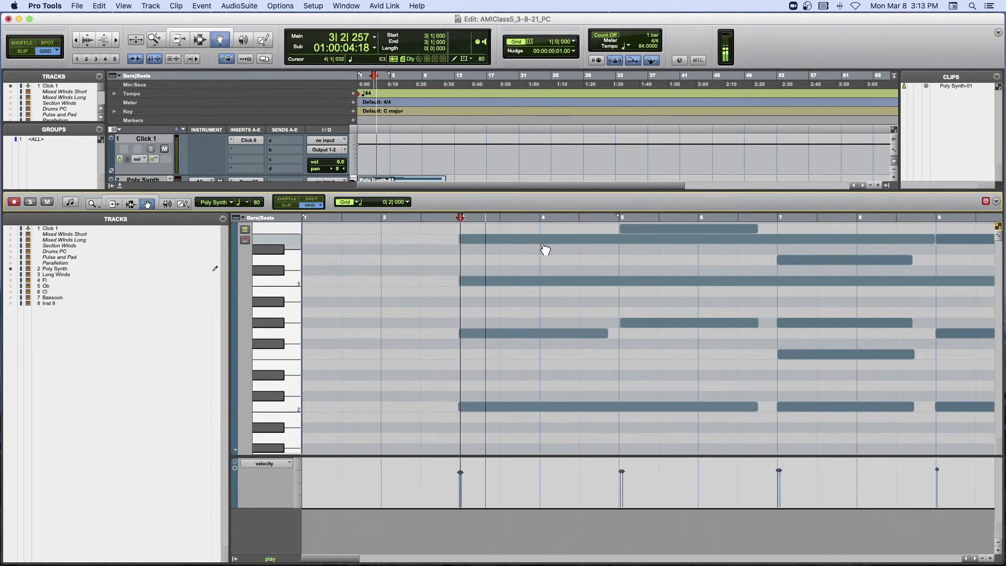
pyautogui.scroll(3, 545, 249)
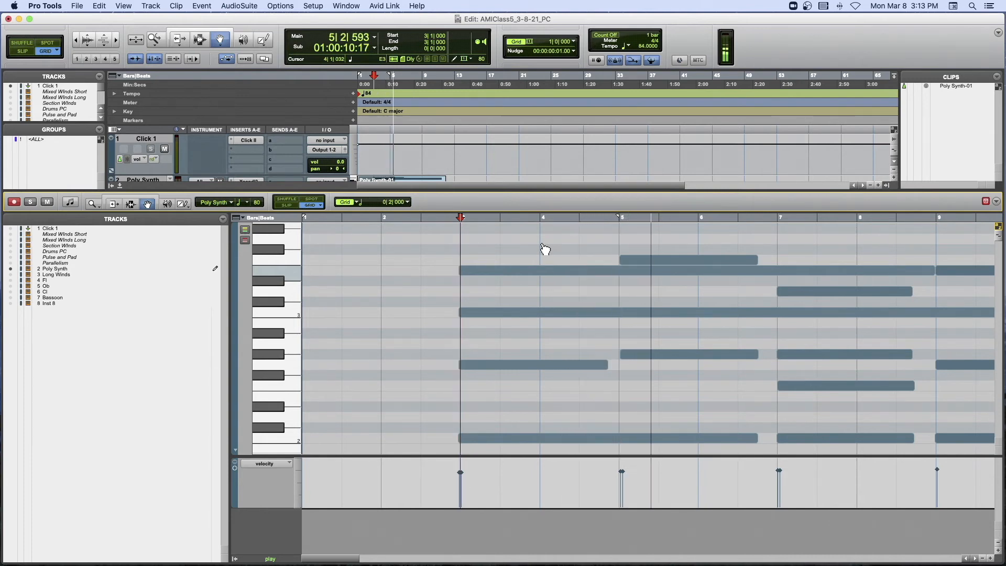
pyautogui.press('space')
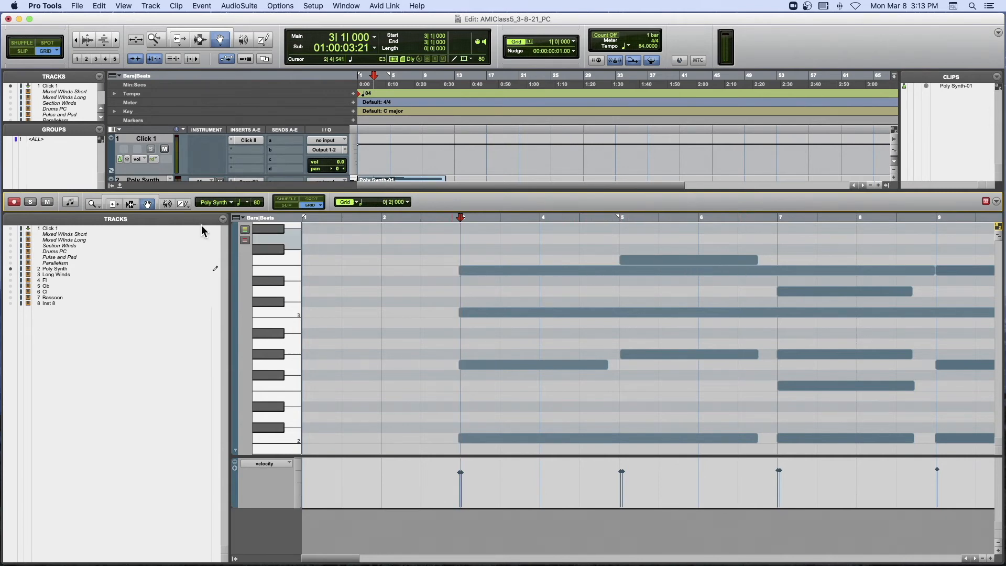
# Heal all C2 notes from bar 3 into one sustained note, and join the two E3 notes the same way.
pyautogui.click(113, 203)
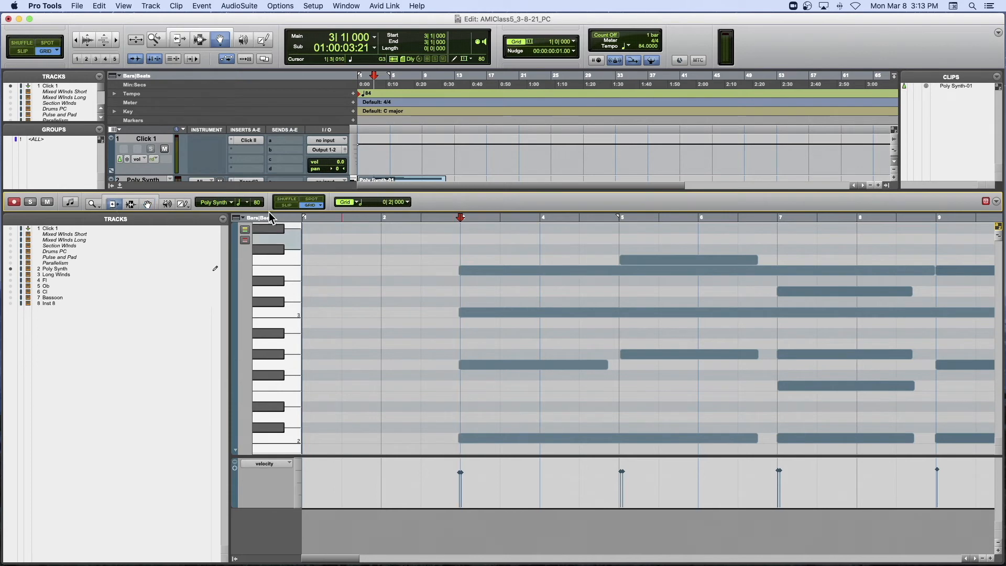
pyautogui.click(148, 204)
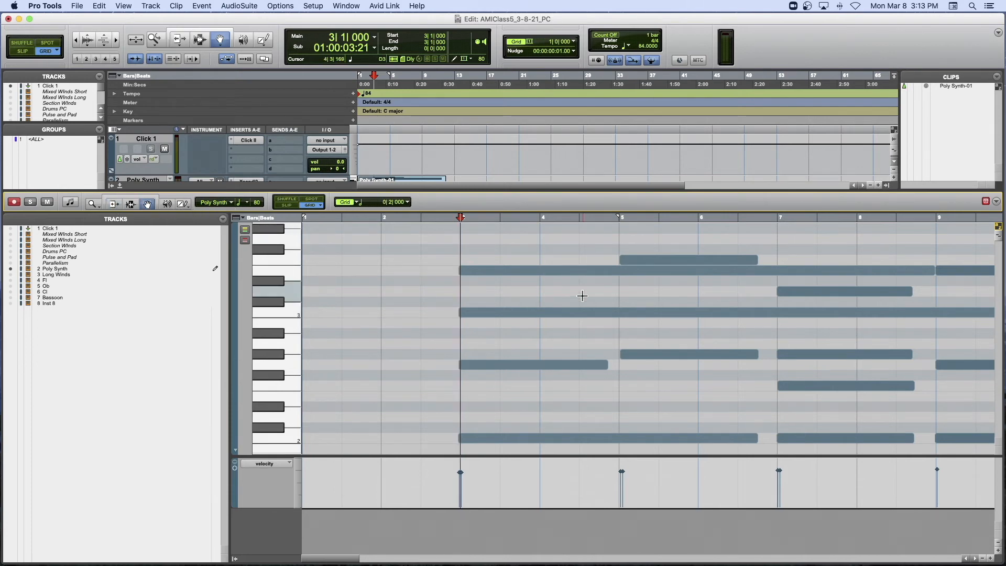
pyautogui.press('super+bracketleft')
pyautogui.moveTo(461, 396); pyautogui.dragTo(643, 444)
pyautogui.moveTo(601, 238); pyautogui.dragTo(636, 275)
pyautogui.scroll(-4, 636, 274)
pyautogui.press('super+z')
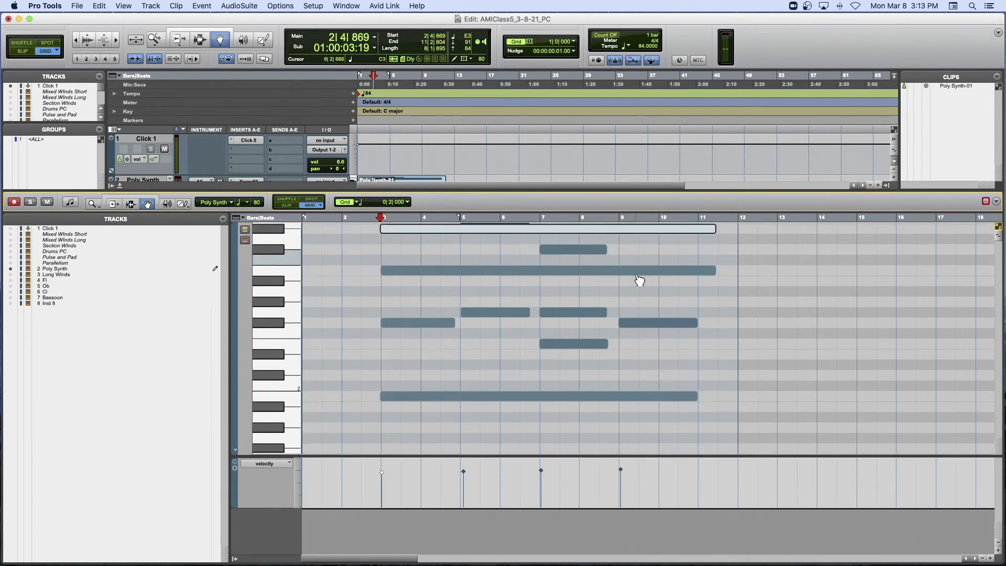
pyautogui.scroll(4, 642, 276)
pyautogui.click(652, 279)
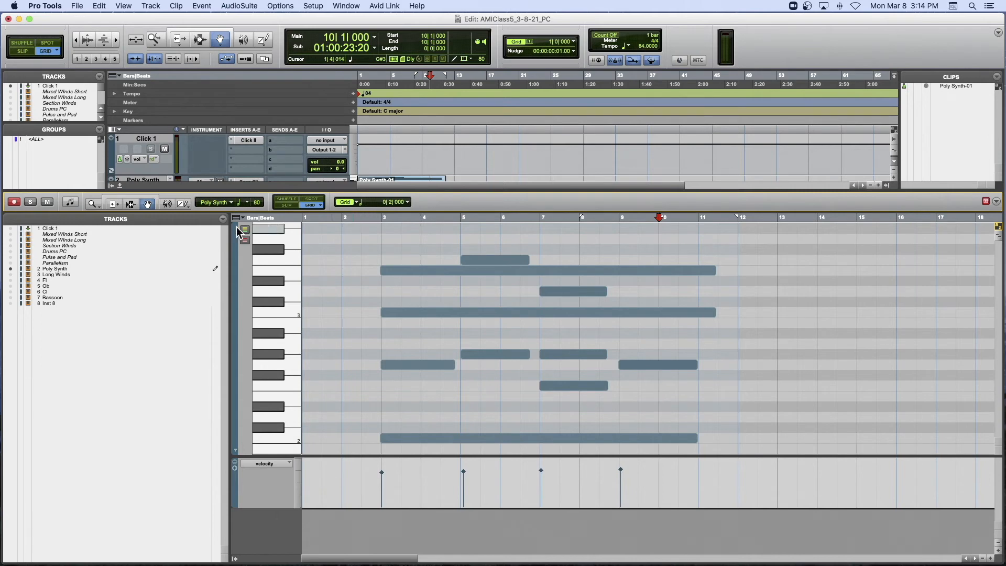
# Select the Pencil's Line shape and enlarge the velocity lane below the notes to about three times its height.
pyautogui.click(185, 206)
pyautogui.click(193, 226)
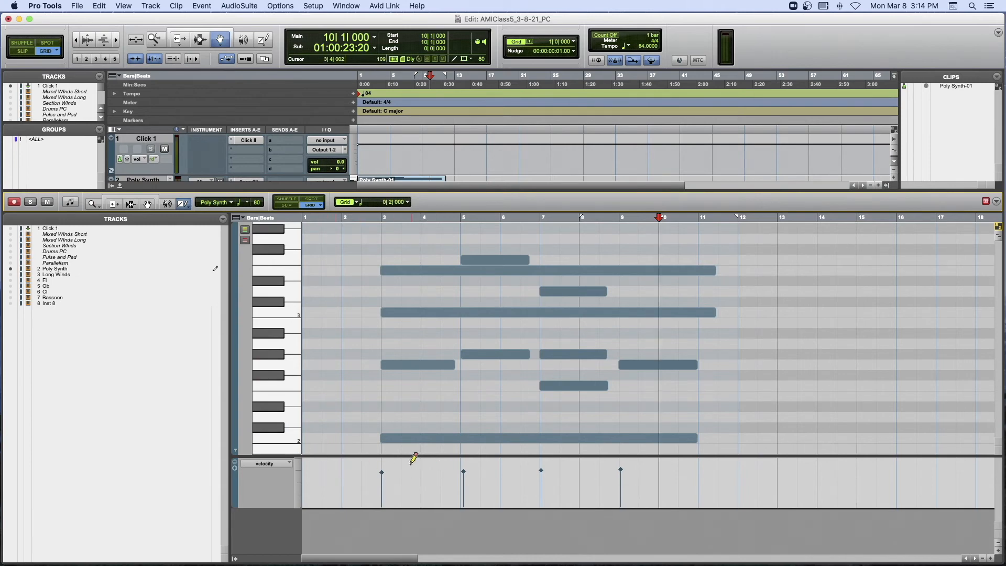
pyautogui.moveTo(390, 453); pyautogui.dragTo(398, 382)
pyautogui.moveTo(282, 432); pyautogui.dragTo(288, 529)
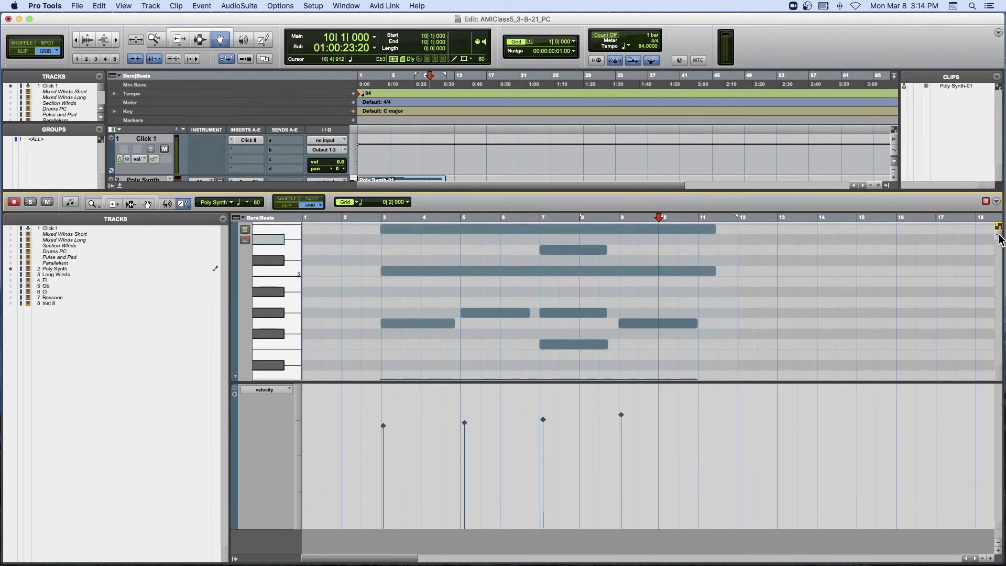
# Shift the Edit window partly off-screen and zoom the MIDI notes out vertically by one level.
pyautogui.moveTo(834, 26); pyautogui.dragTo(608, 23)
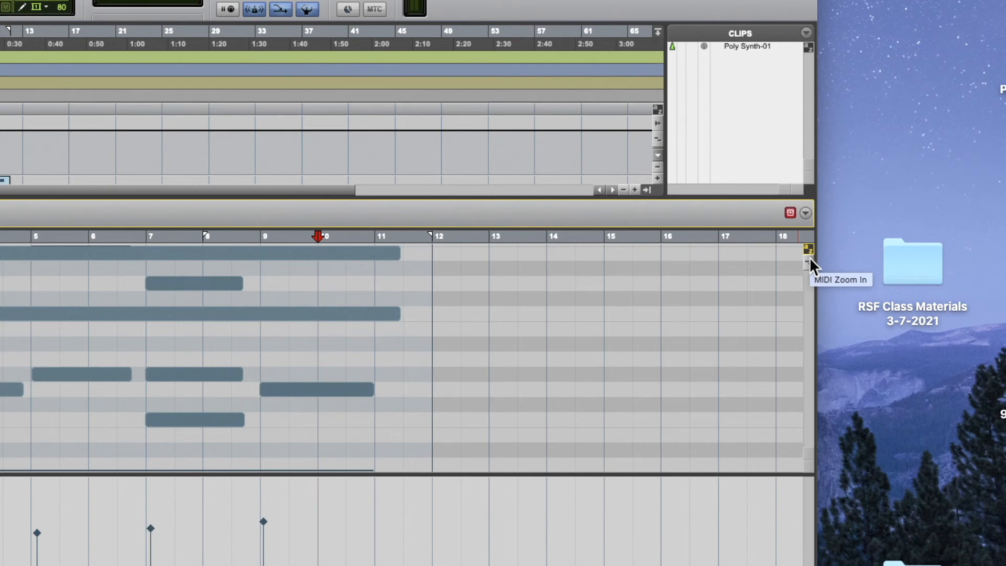
pyautogui.click(808, 268)
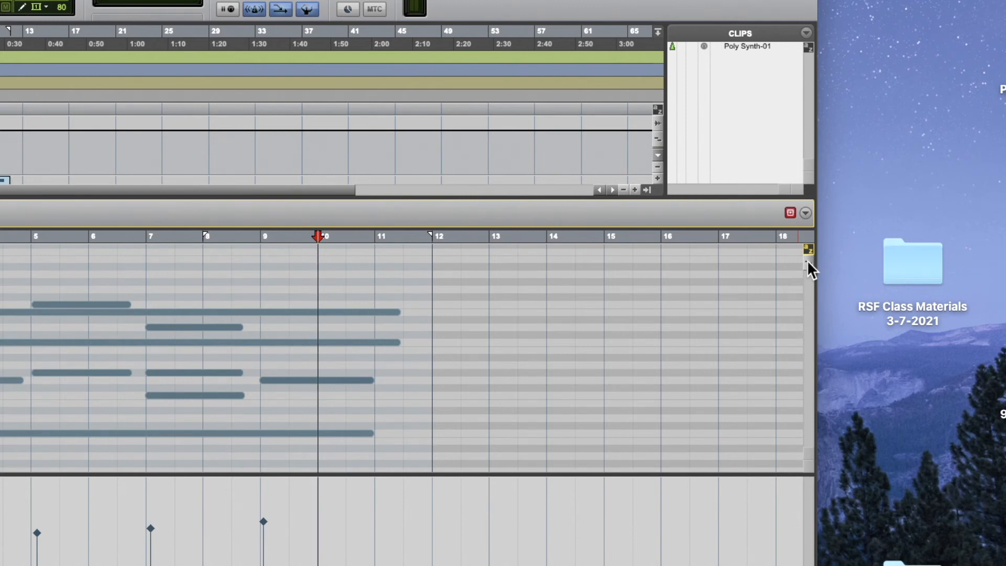
pyautogui.click(808, 261)
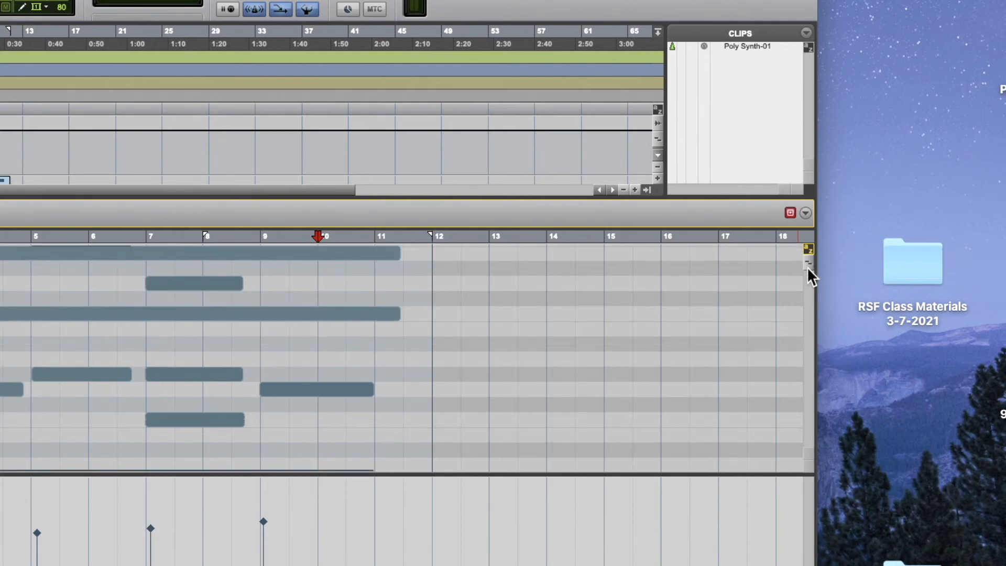
pyautogui.click(807, 265)
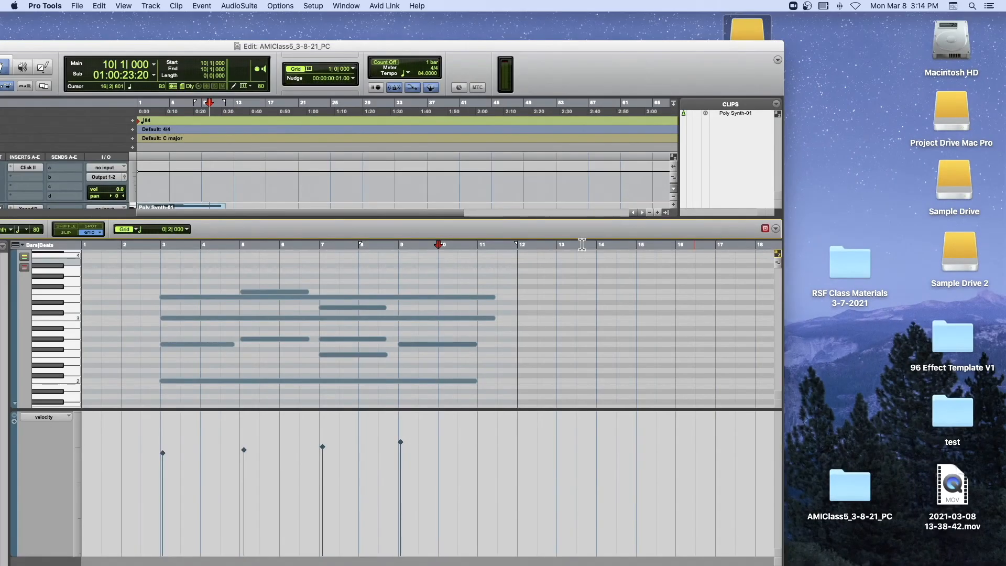
# Move the Edit window back fully onto the screen and view the Pencil tool's available drawing shapes.
pyautogui.moveTo(213, 47); pyautogui.dragTo(433, 21)
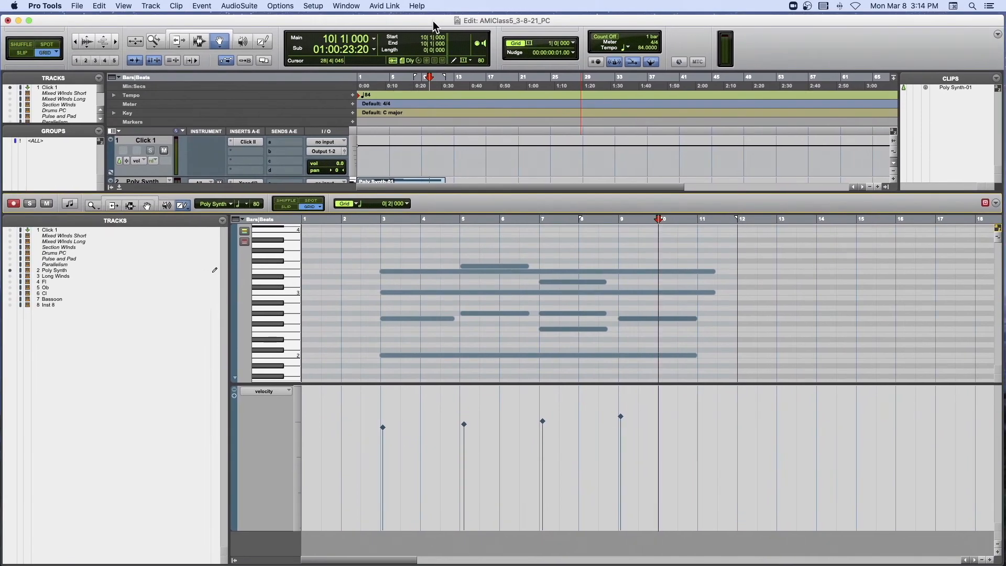
pyautogui.click(183, 206)
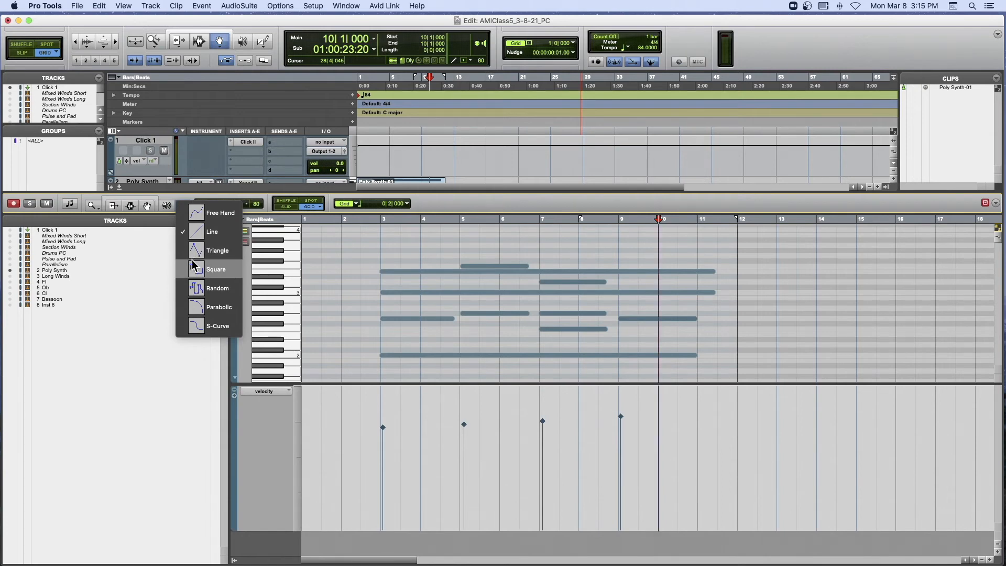
# Place the playback start at bar 2 beat 3 and play the Poly Synth chord part several times from there.
pyautogui.click(373, 221)
pyautogui.click(367, 220)
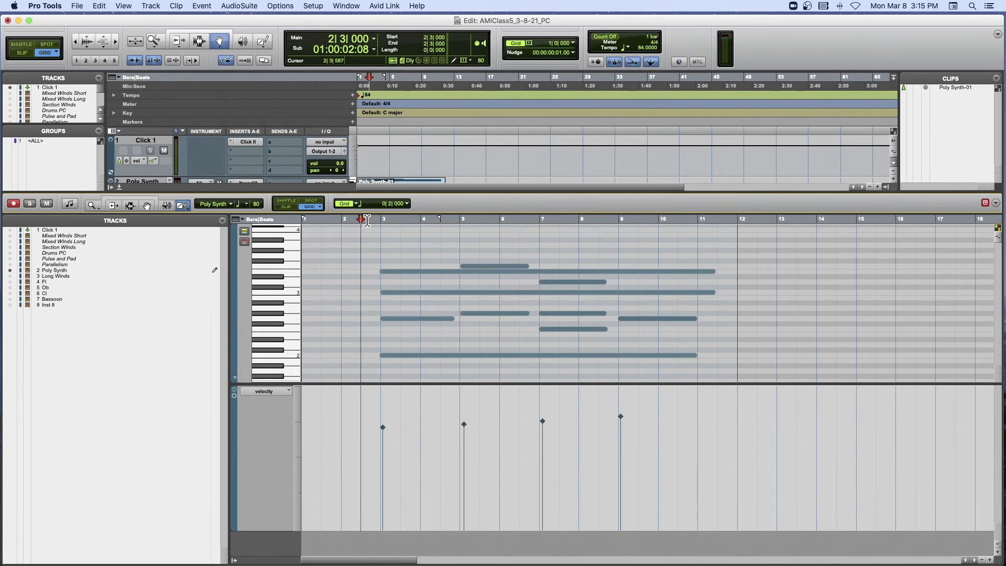
pyautogui.press('space')
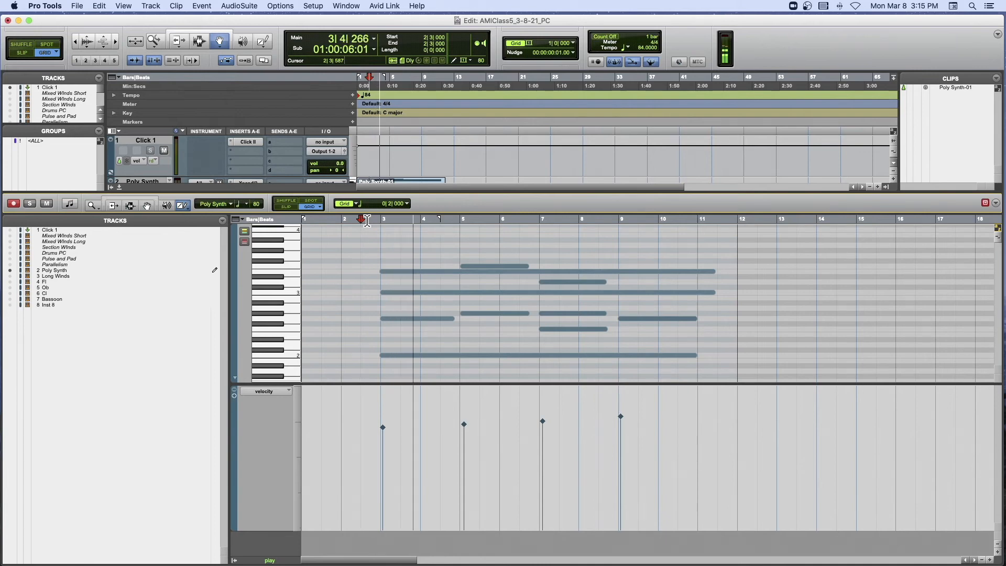
pyautogui.press('space')
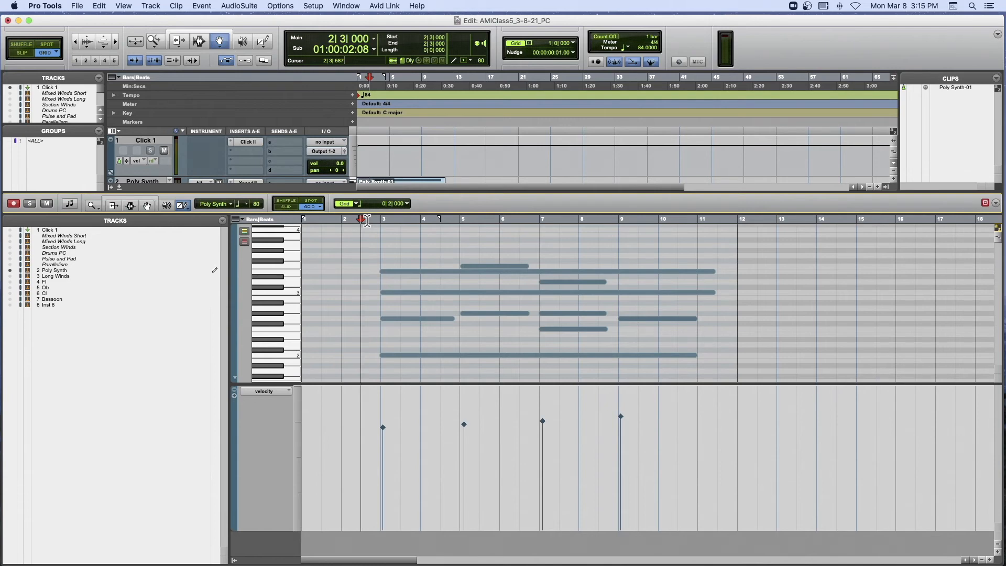
pyautogui.press('space')
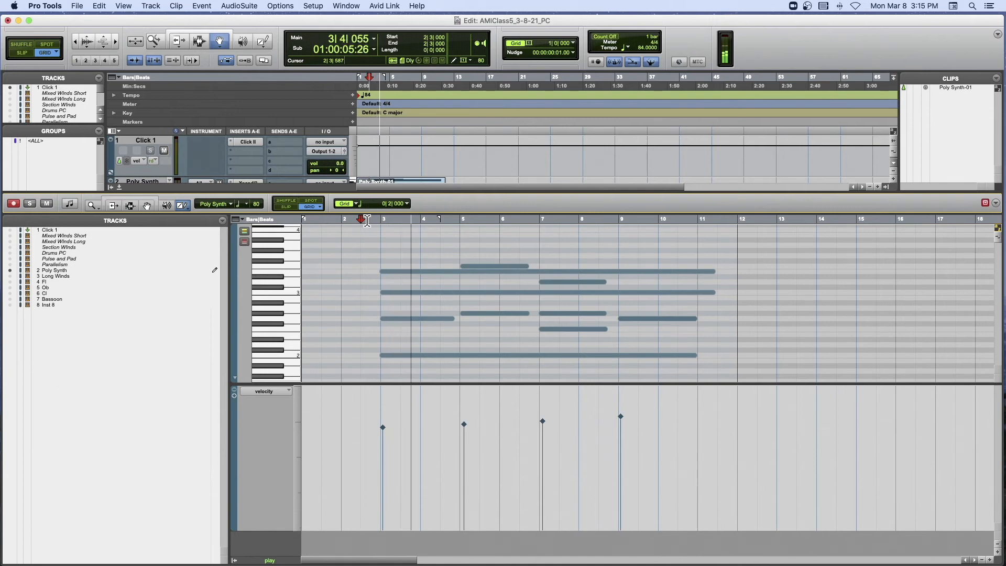
pyautogui.press('space')
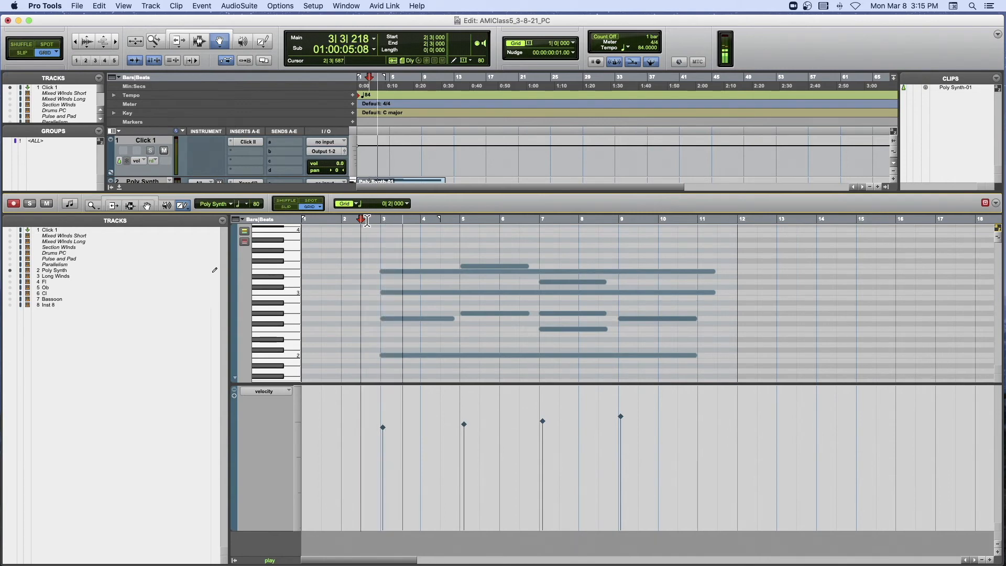
pyautogui.press('space')
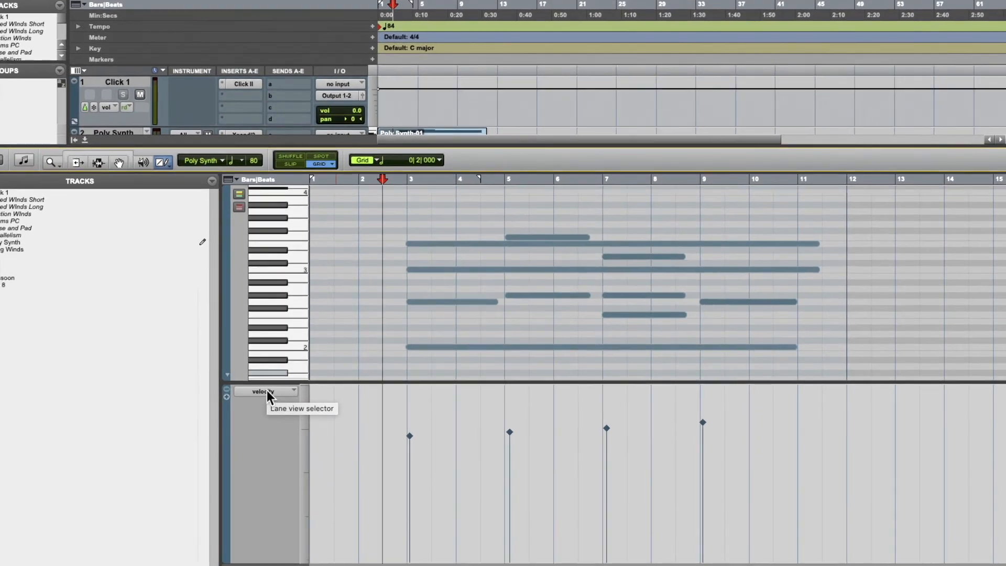
pyautogui.click(271, 391)
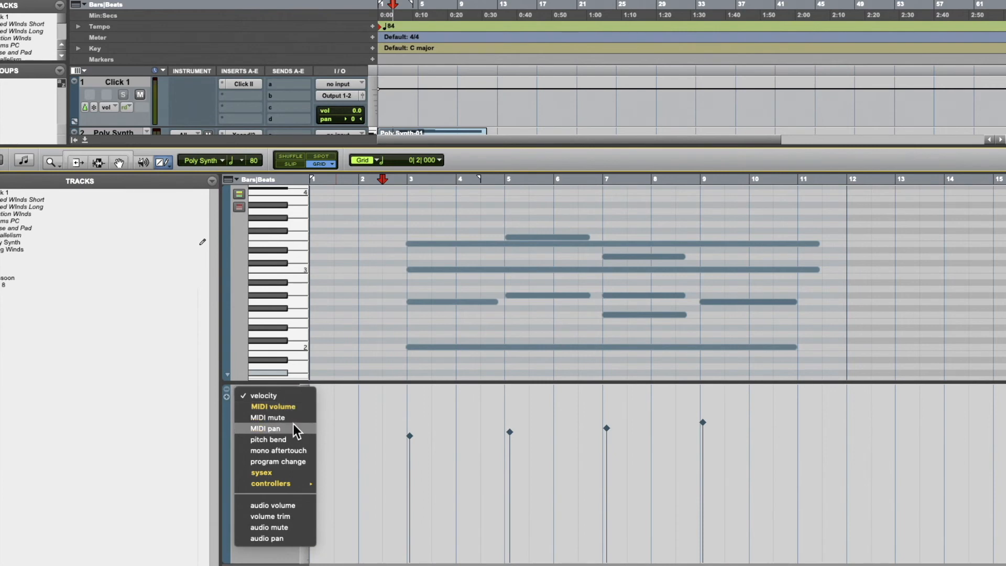
pyautogui.moveTo(283, 483)
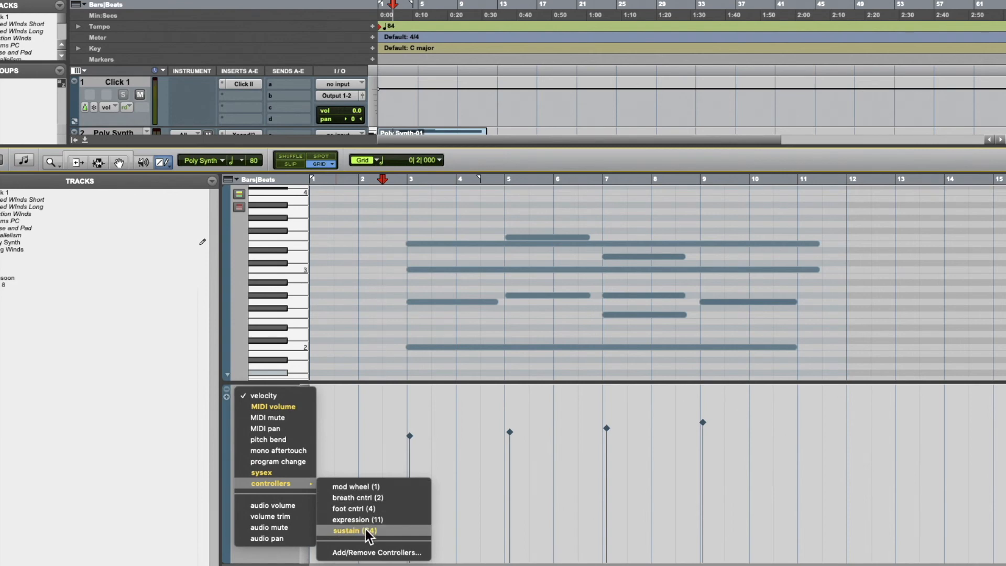
pyautogui.click(337, 218)
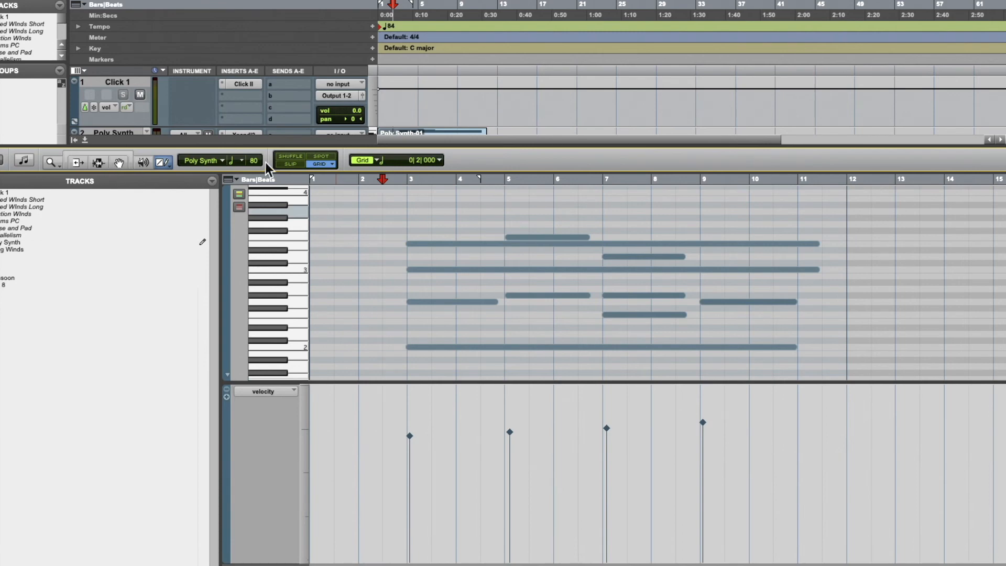
# Try a straight MIDI volume rise from about bar 2 to bar 6 with the Pencil's Line shape, and undo it.
pyautogui.click(165, 161)
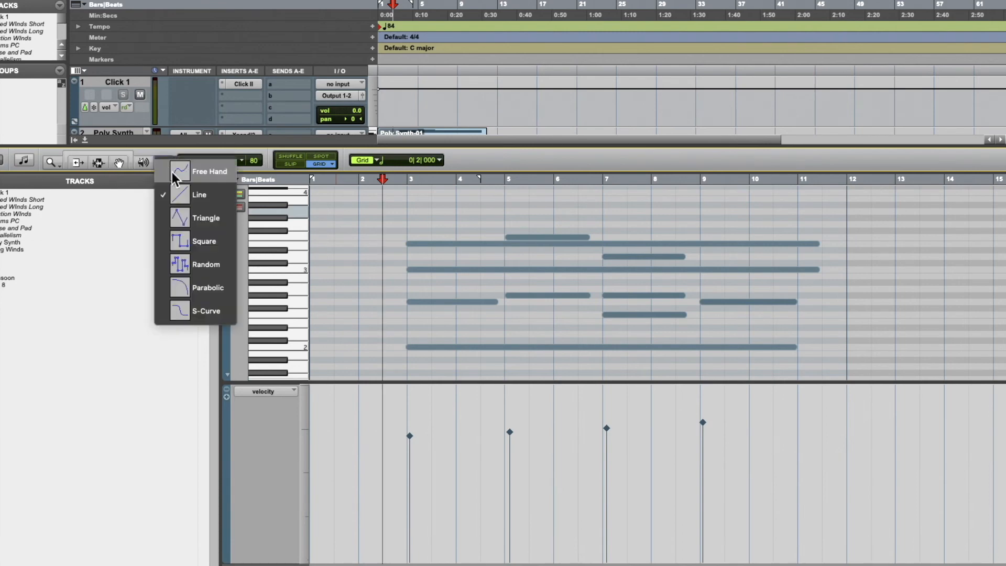
pyautogui.click(175, 188)
pyautogui.click(276, 391)
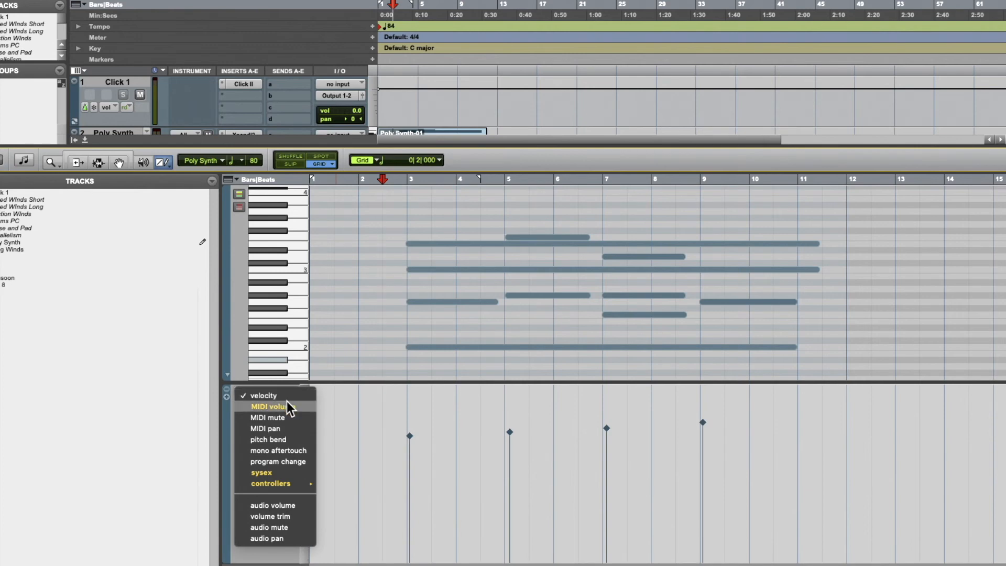
pyautogui.click(287, 402)
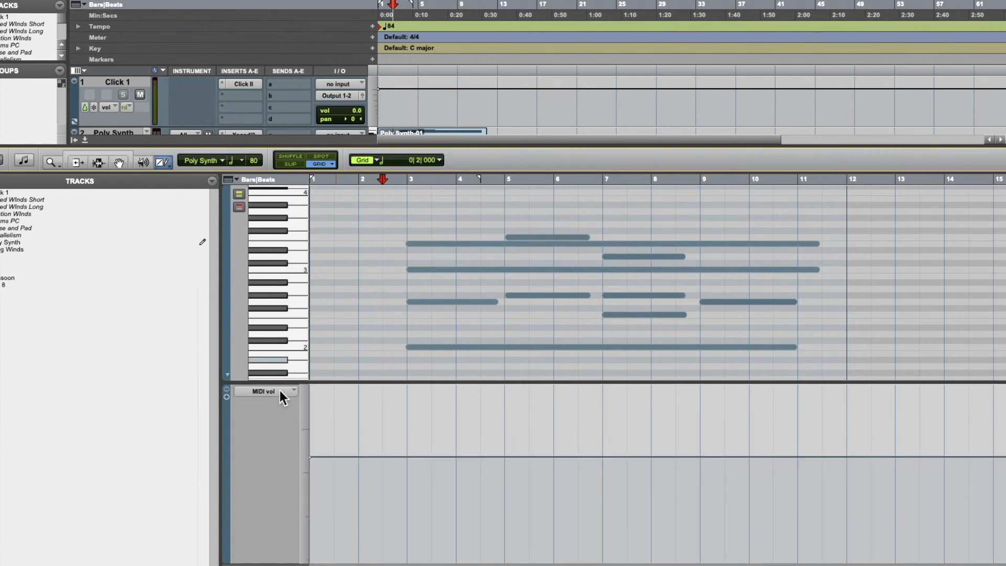
pyautogui.moveTo(558, 459)
pyautogui.mouseDown()
pyautogui.moveTo(390, 507)
pyautogui.moveTo(367, 551)
pyautogui.mouseUp()
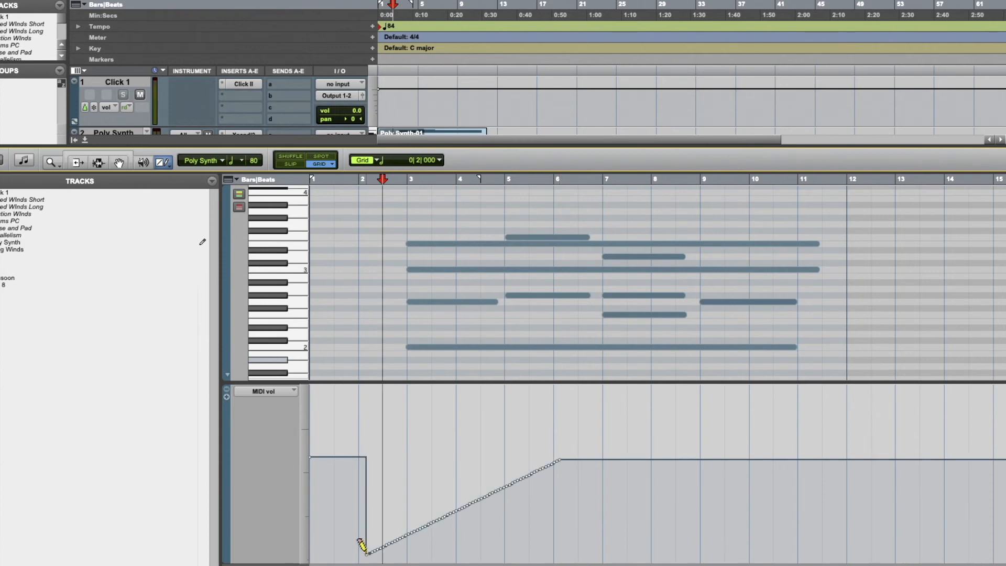
pyautogui.press('space')
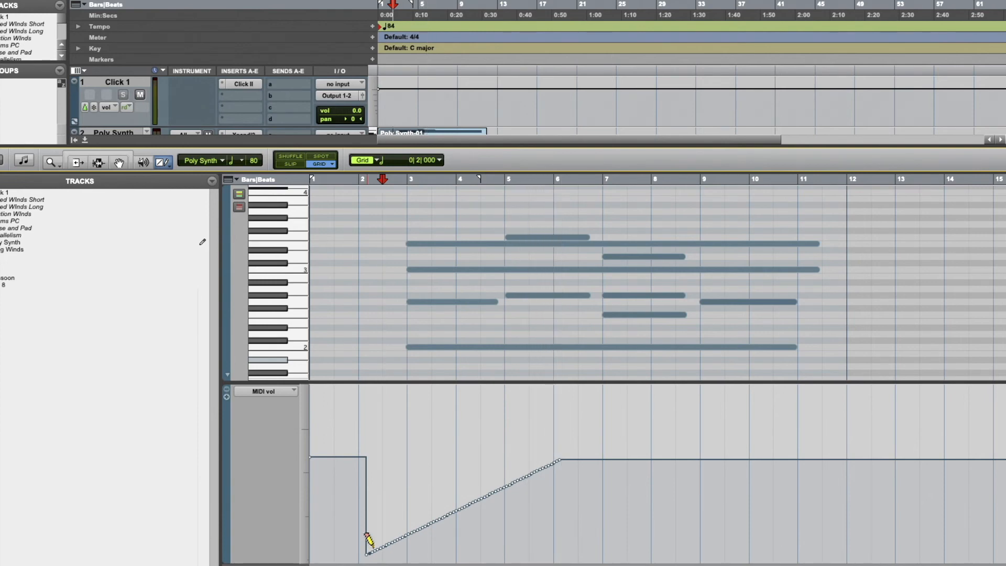
pyautogui.hotkey('ctrl', 'z')
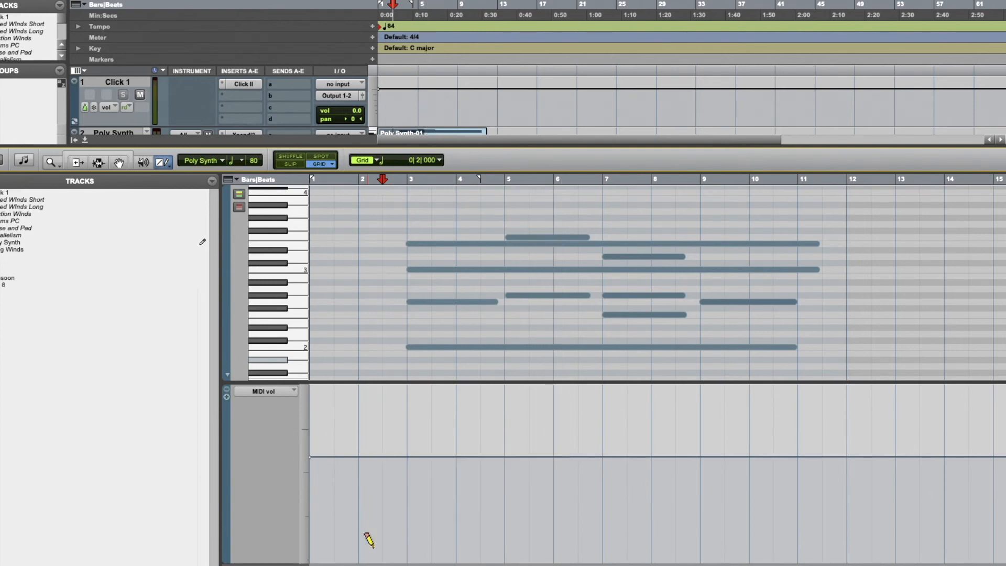
# Try a full-range MIDI pan sweep as a falling line from just before bar 3 to about bar 7, play it and undo it.
pyautogui.click(279, 392)
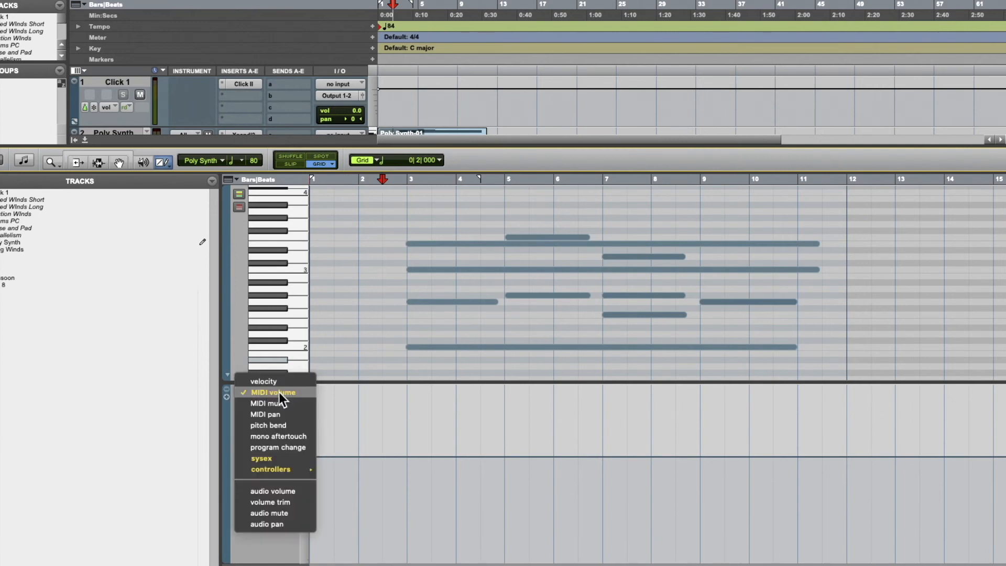
pyautogui.click(280, 420)
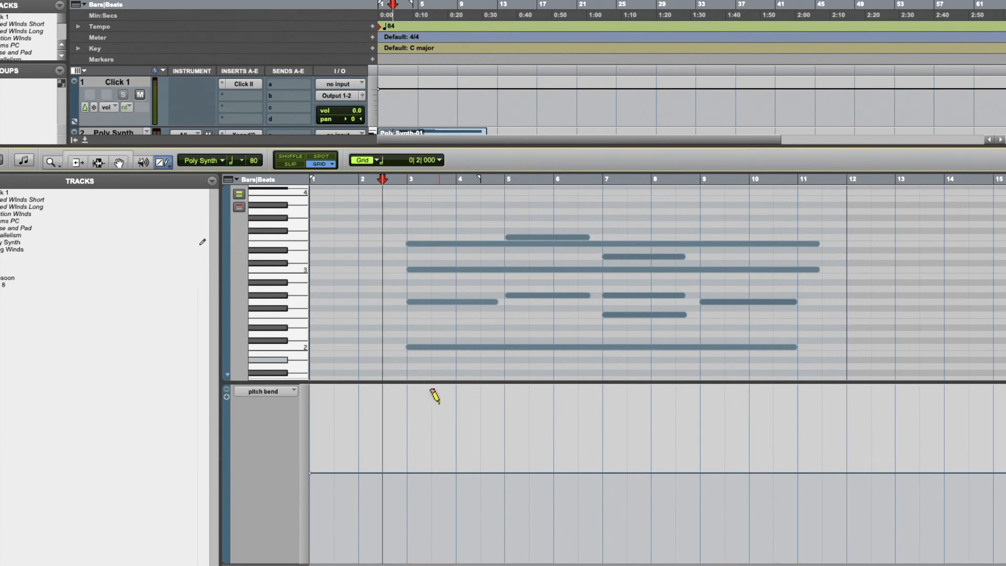
pyautogui.click(282, 388)
pyautogui.click(287, 380)
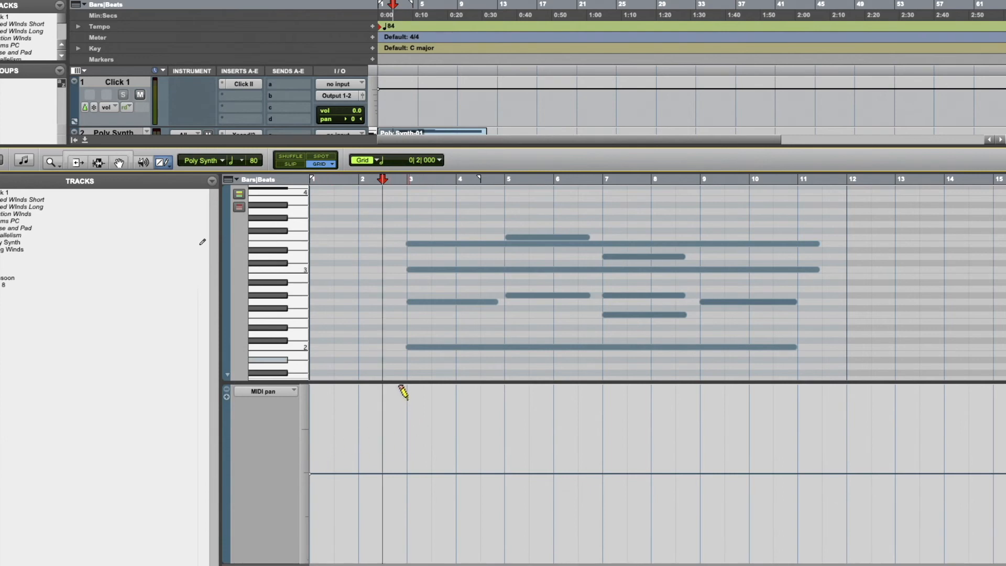
pyautogui.moveTo(405, 390)
pyautogui.mouseDown()
pyautogui.moveTo(571, 479)
pyautogui.moveTo(609, 565)
pyautogui.mouseUp()
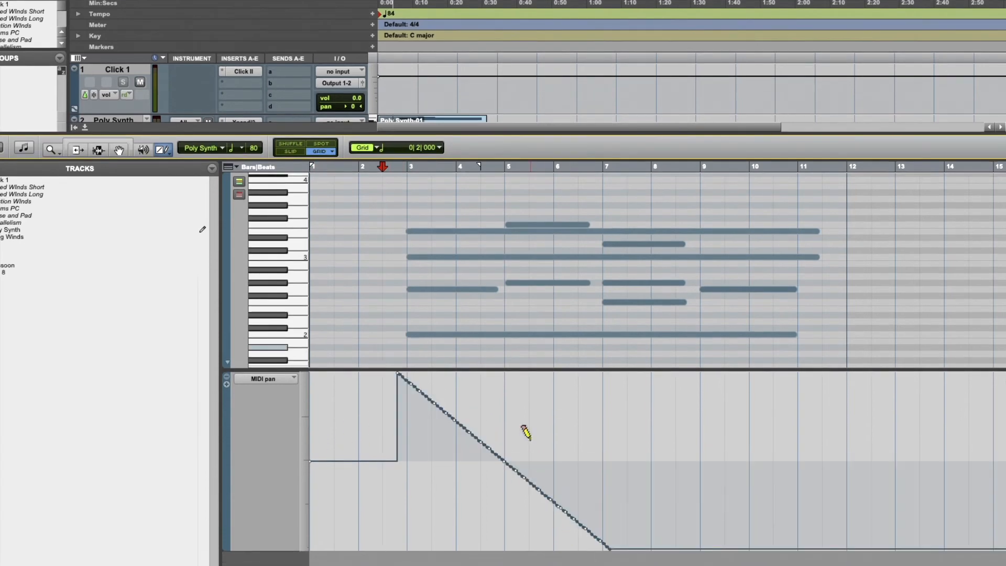
pyautogui.press('space')
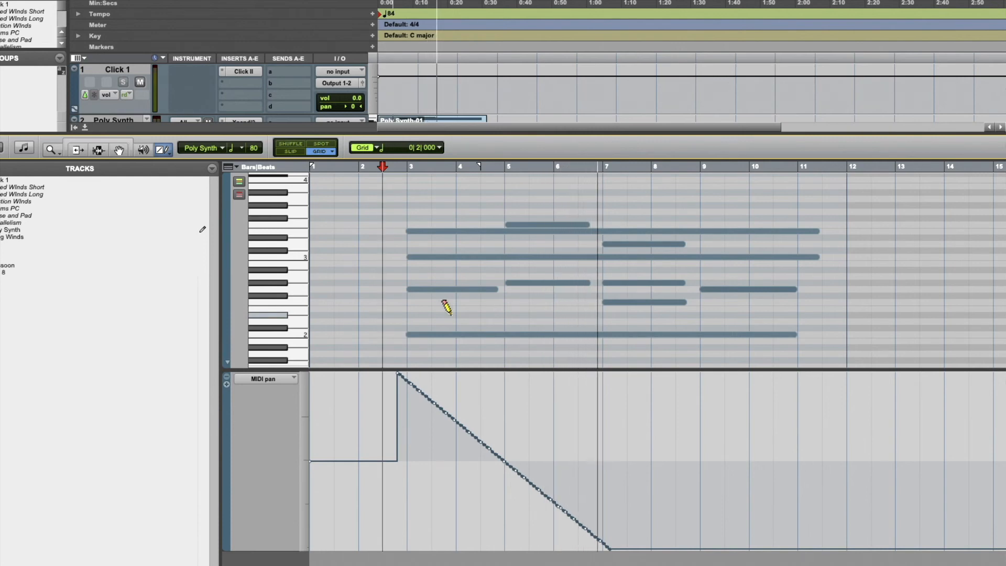
pyautogui.press('space')
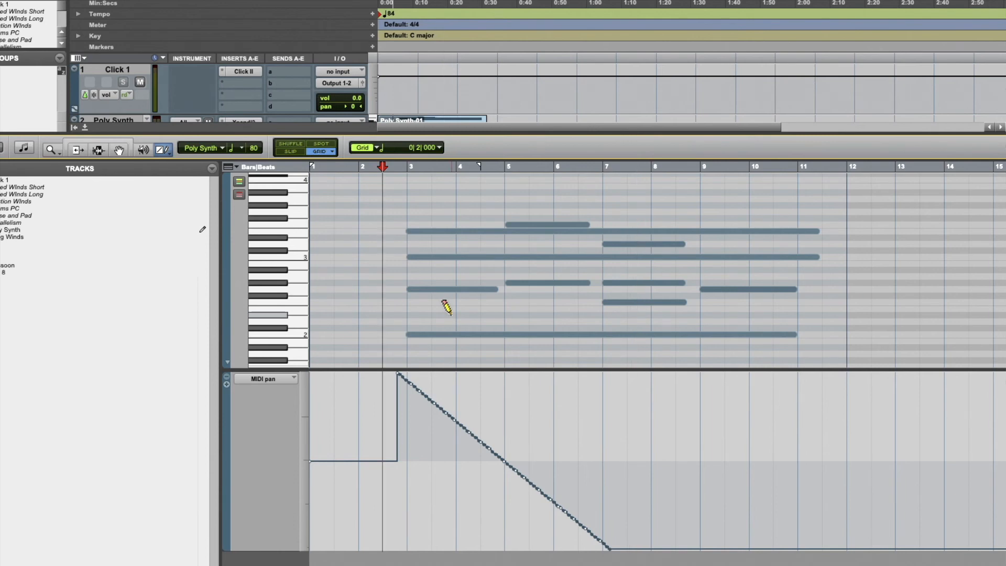
pyautogui.press('super+z')
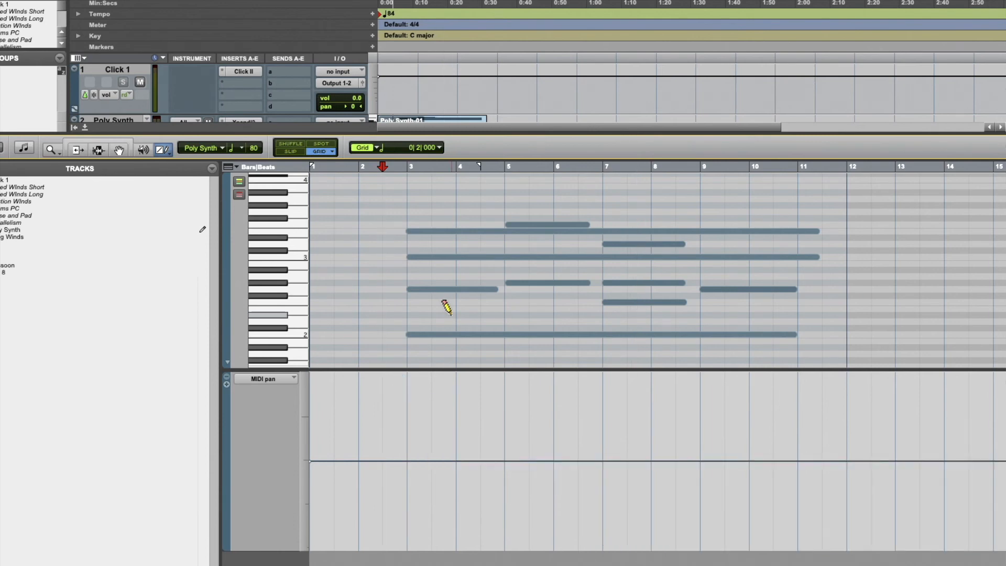
# Try a pitch bend that rises from bar 3 to bar 5 and falls to the minimum by bar 7, play it and undo it.
pyautogui.click(276, 378)
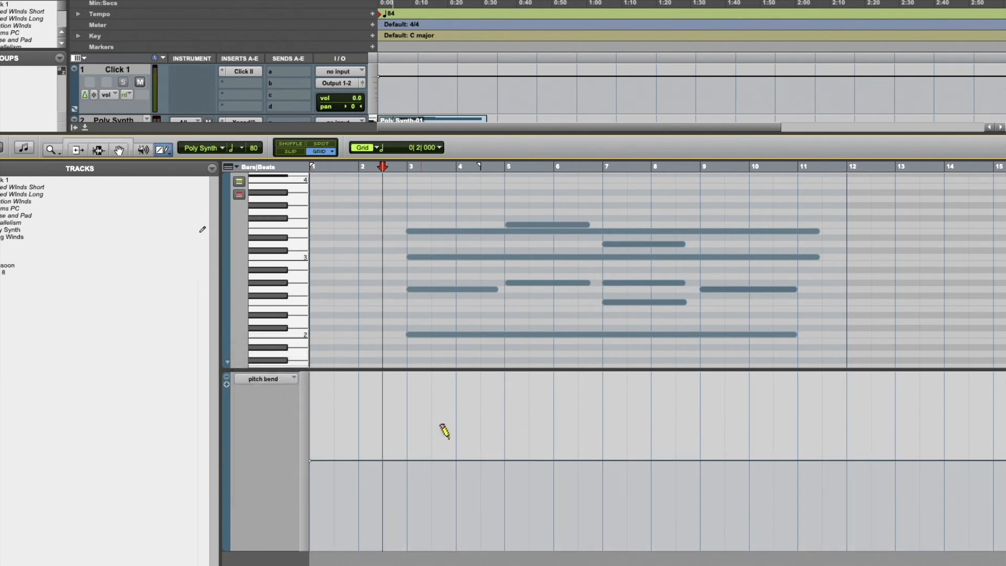
pyautogui.moveTo(408, 459)
pyautogui.mouseDown()
pyautogui.moveTo(501, 371)
pyautogui.moveTo(585, 510)
pyautogui.moveTo(595, 550)
pyautogui.mouseUp()
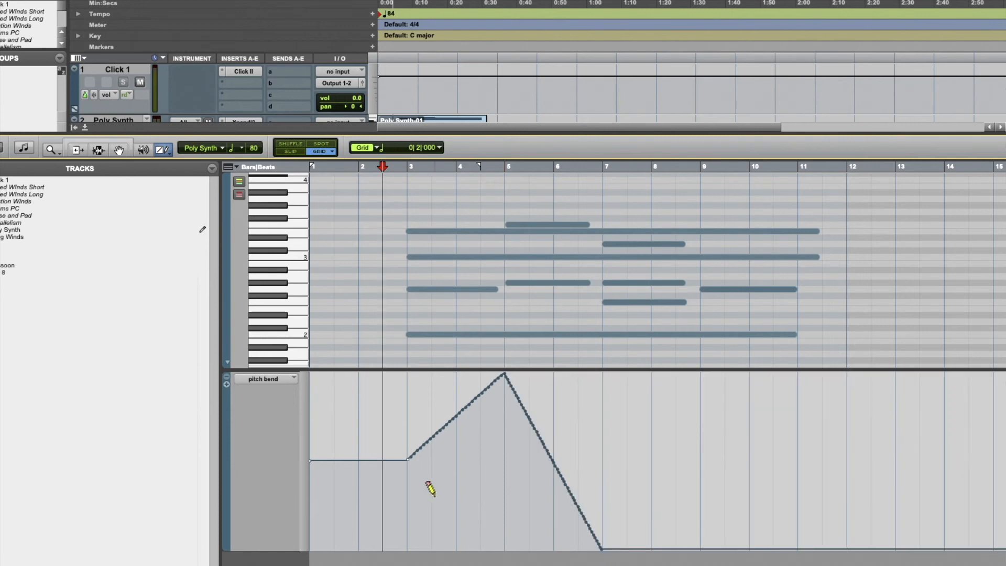
pyautogui.press('space')
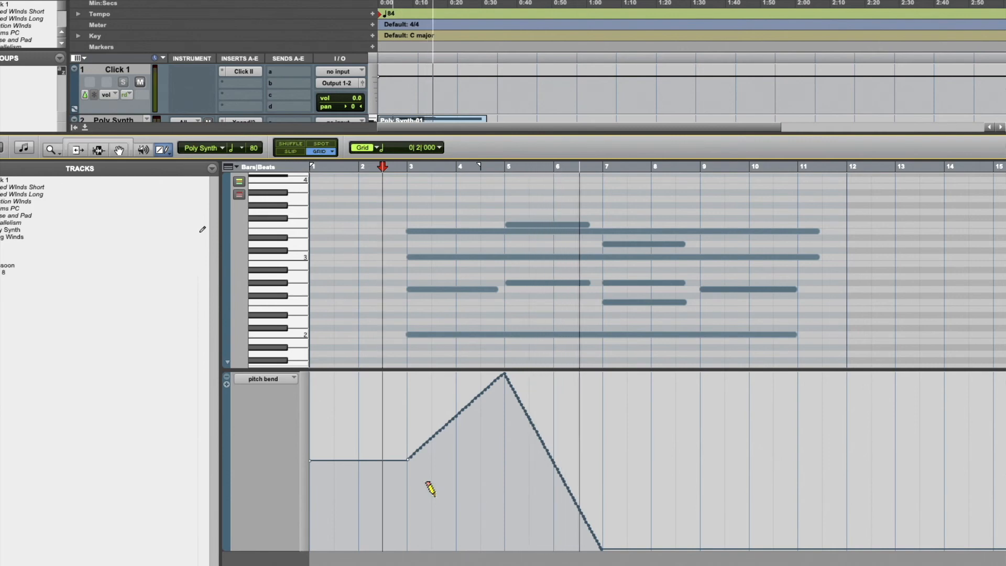
pyautogui.press('space')
pyautogui.press('super+z')
pyautogui.press('super+z')
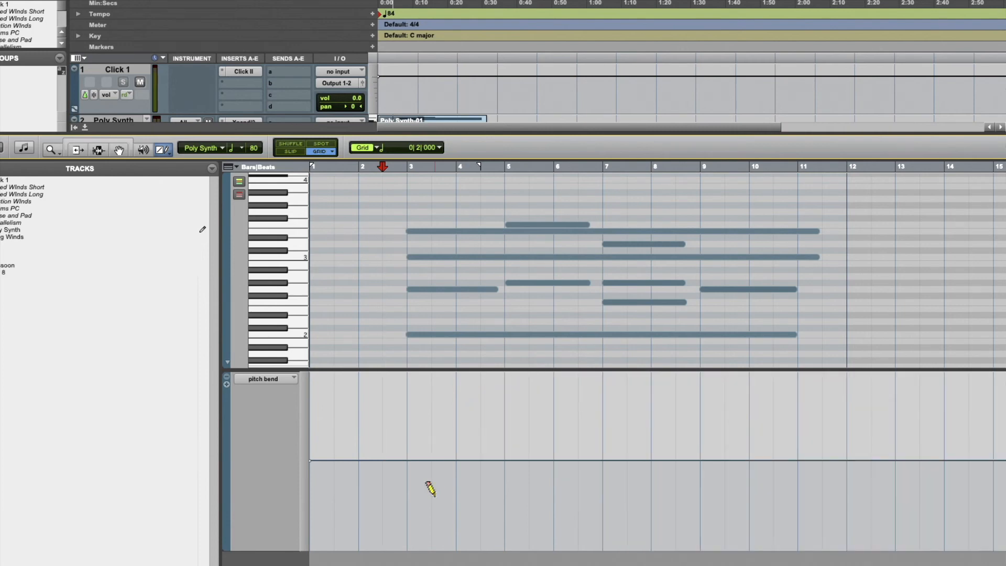
# With the Grabber tool, add pitch bend breakpoints on the centre line at bar 2 beat 3 and at bar 12.
pyautogui.hscroll(1, 441, 493)
pyautogui.press('F8')
pyautogui.hscroll(-1, 325, 312)
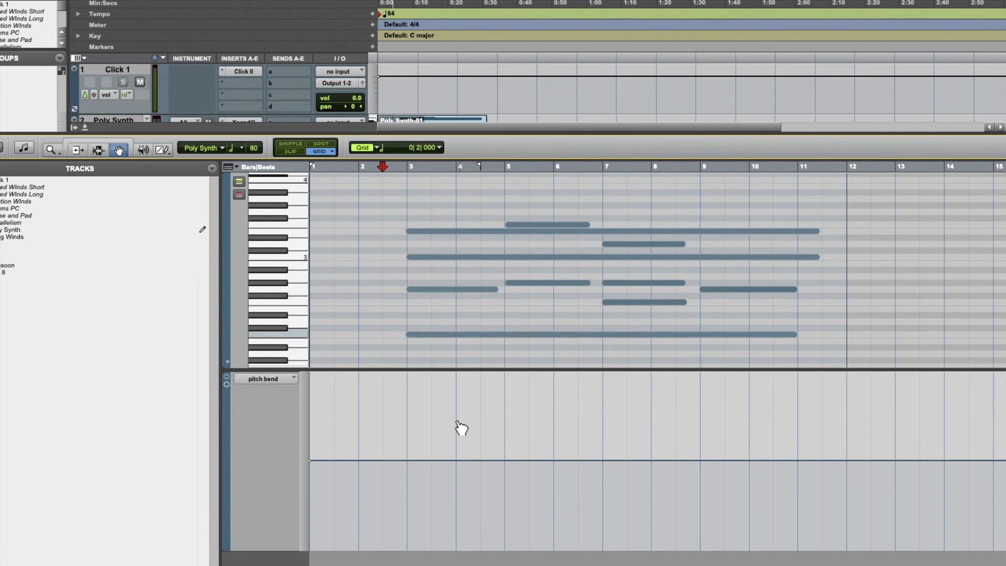
pyautogui.click(387, 461)
pyautogui.click(848, 462)
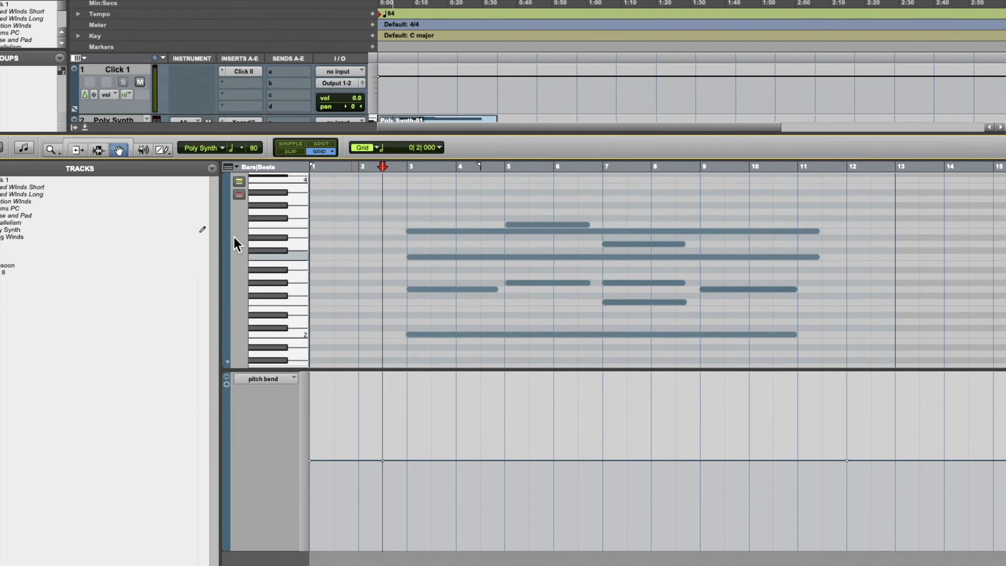
# Activate the Pencil tool and switch the Poly Synth controller lane from pitch bend to expression (11).
pyautogui.click(161, 150)
pyautogui.click(269, 149)
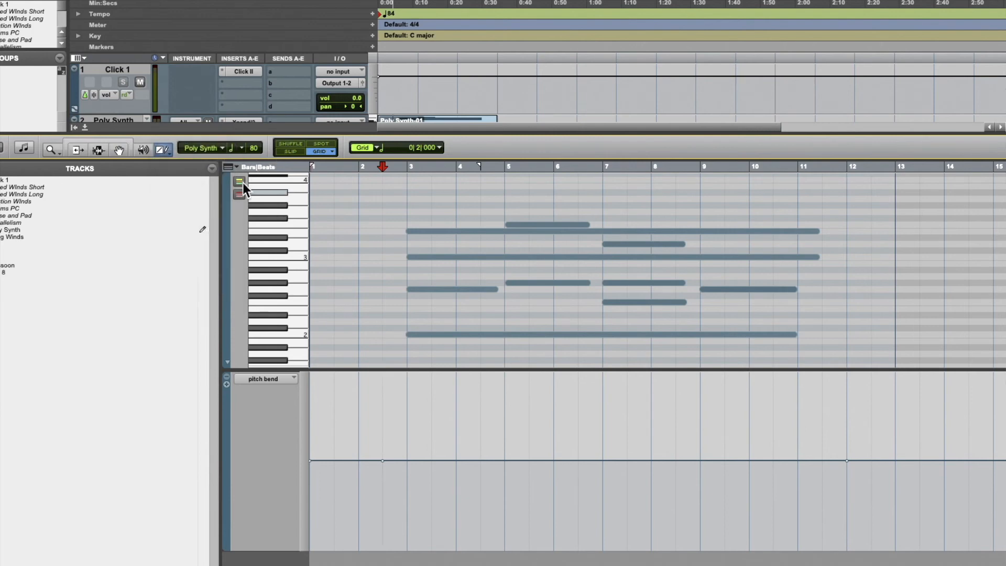
pyautogui.click(267, 378)
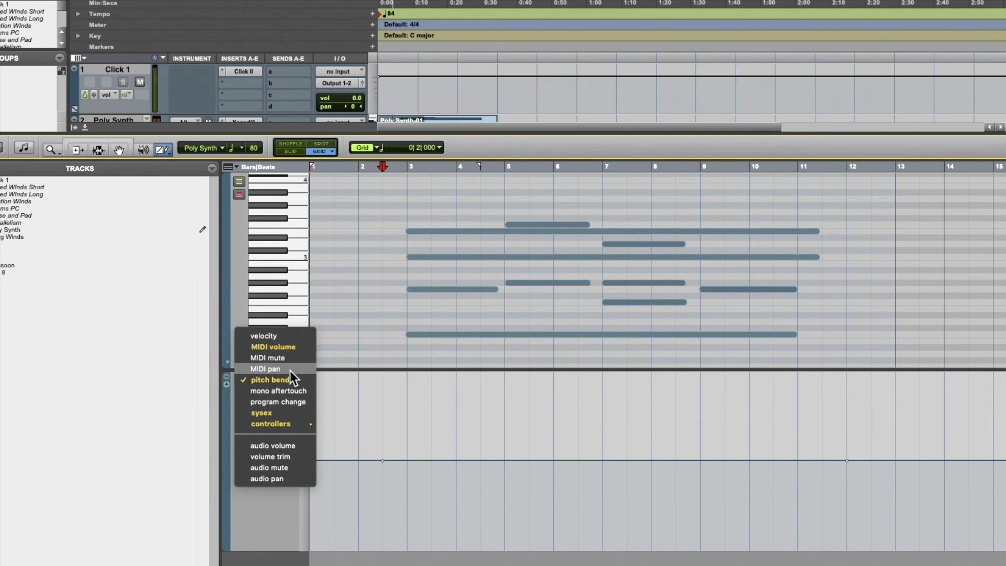
pyautogui.moveTo(288, 424)
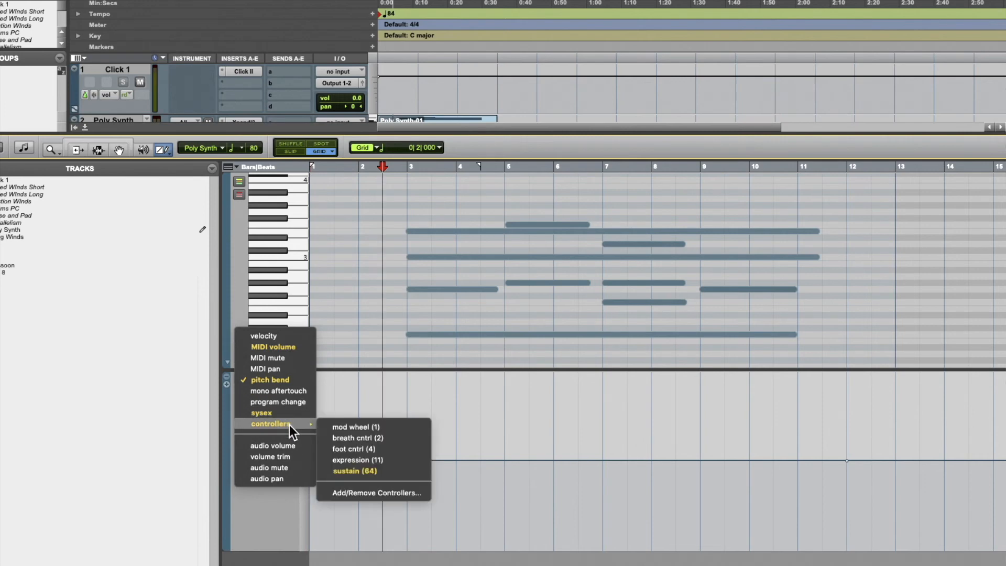
pyautogui.click(357, 460)
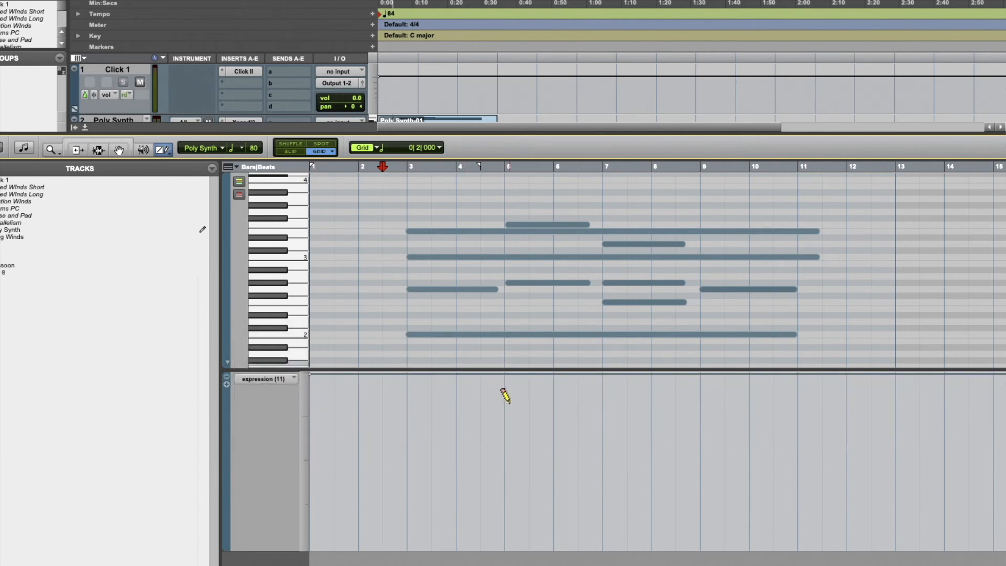
# Show the MIDI volume lane for comparison with expression, and return the lane to expression (11).
pyautogui.click(278, 379)
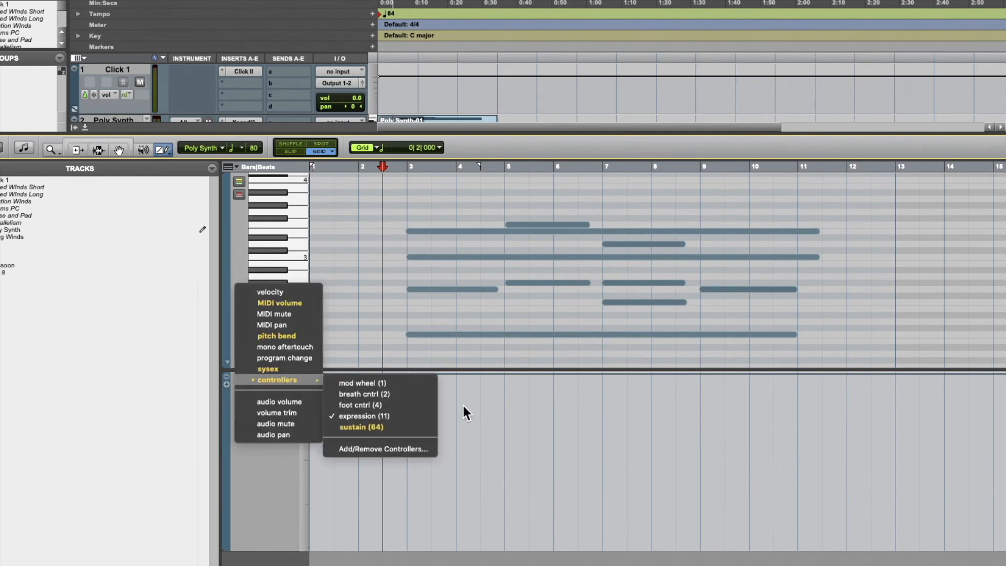
pyautogui.click(355, 333)
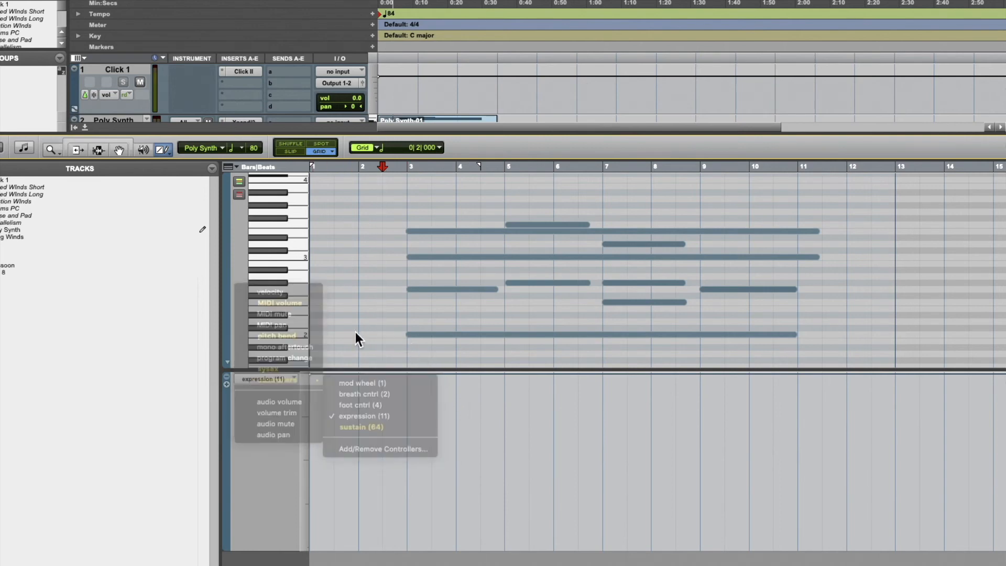
pyautogui.click(282, 378)
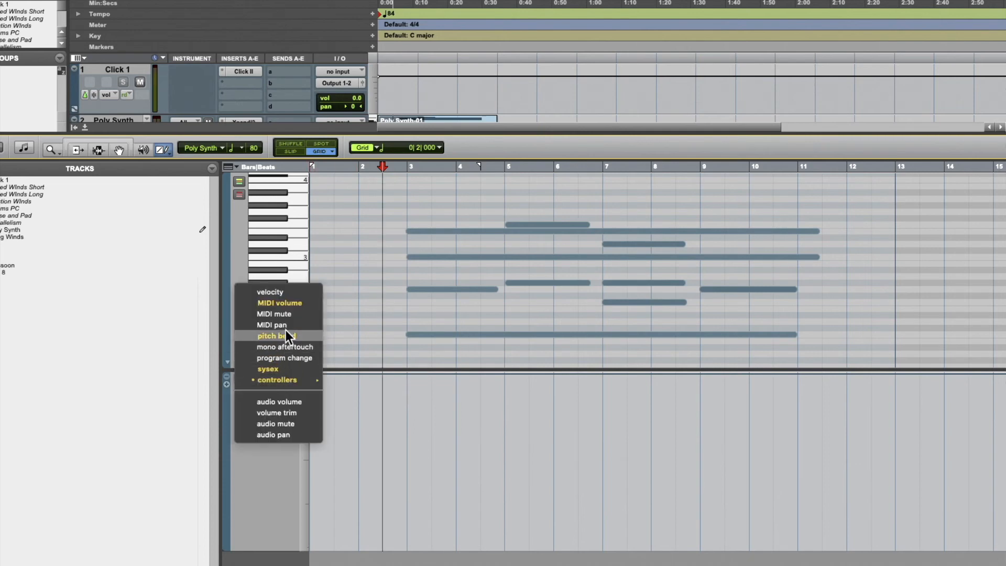
pyautogui.click(290, 303)
pyautogui.click(123, 149)
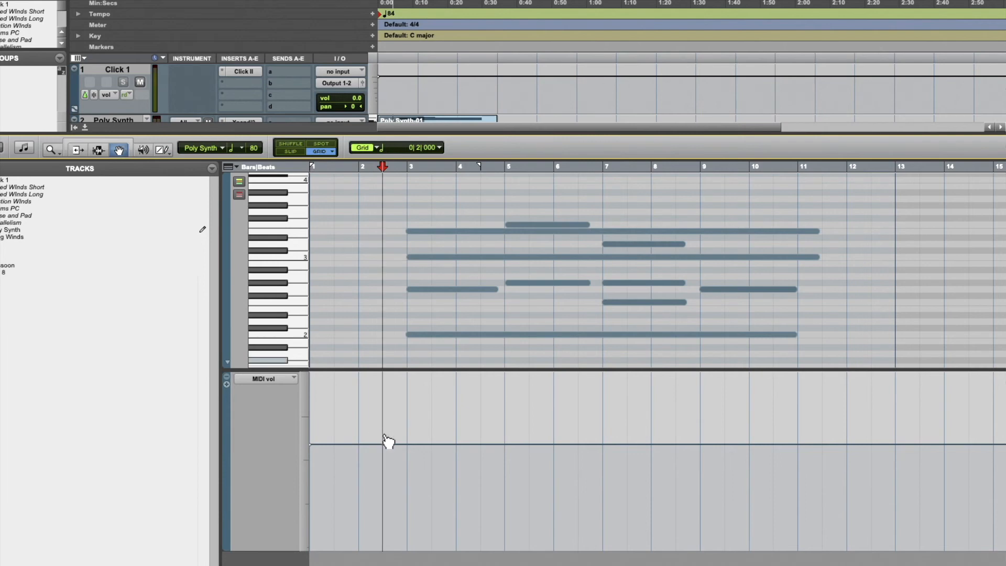
pyautogui.click(278, 378)
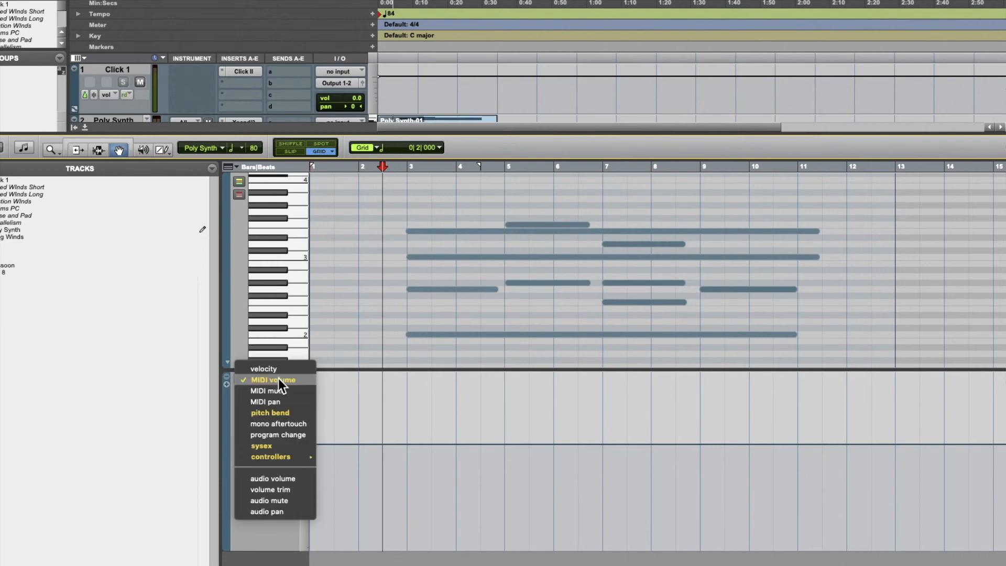
pyautogui.moveTo(284, 457)
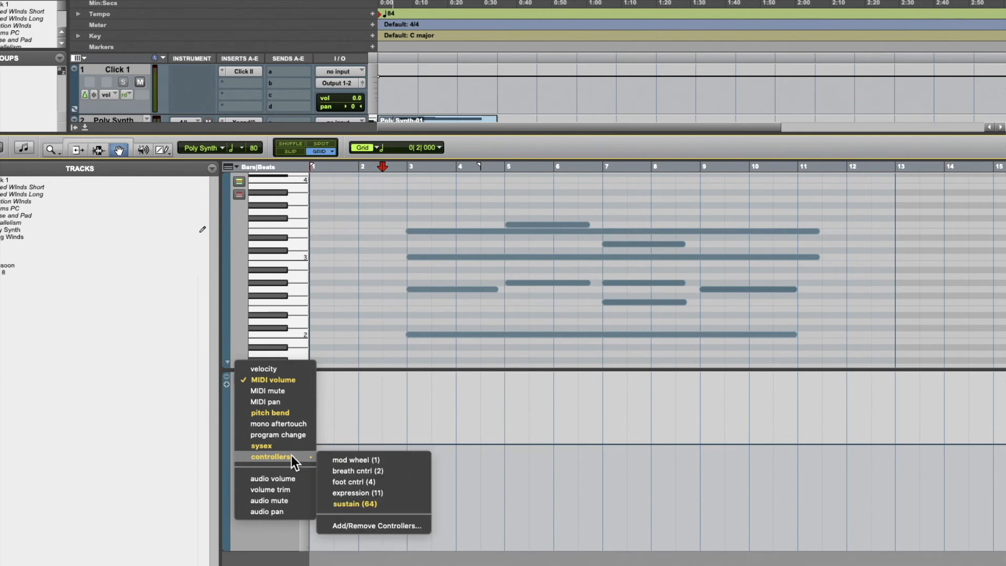
pyautogui.click(356, 493)
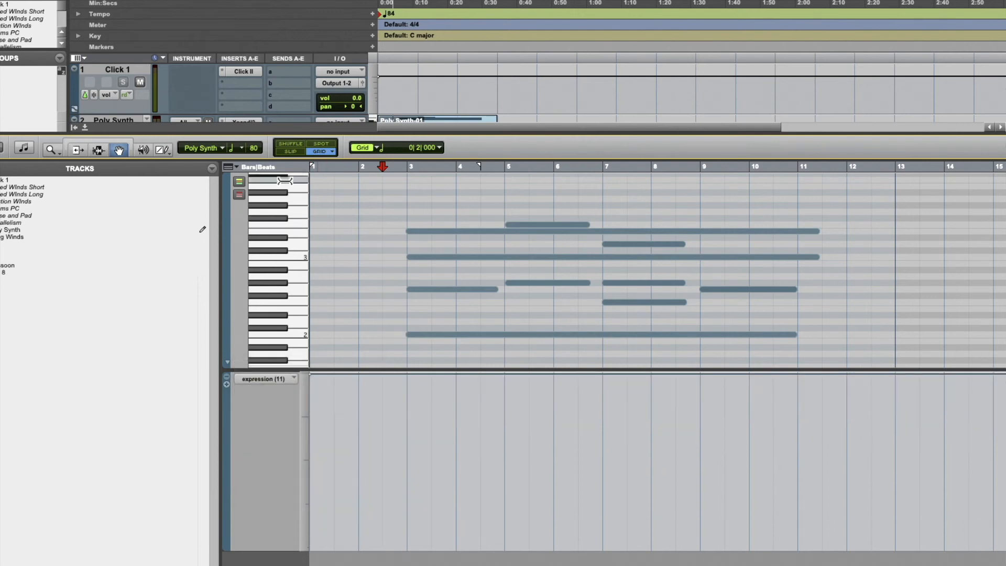
# Try a Free Hand expression curve that stays low from about bar 2 beat 3 and swells up to bar 7, play it and undo it.
pyautogui.click(165, 147)
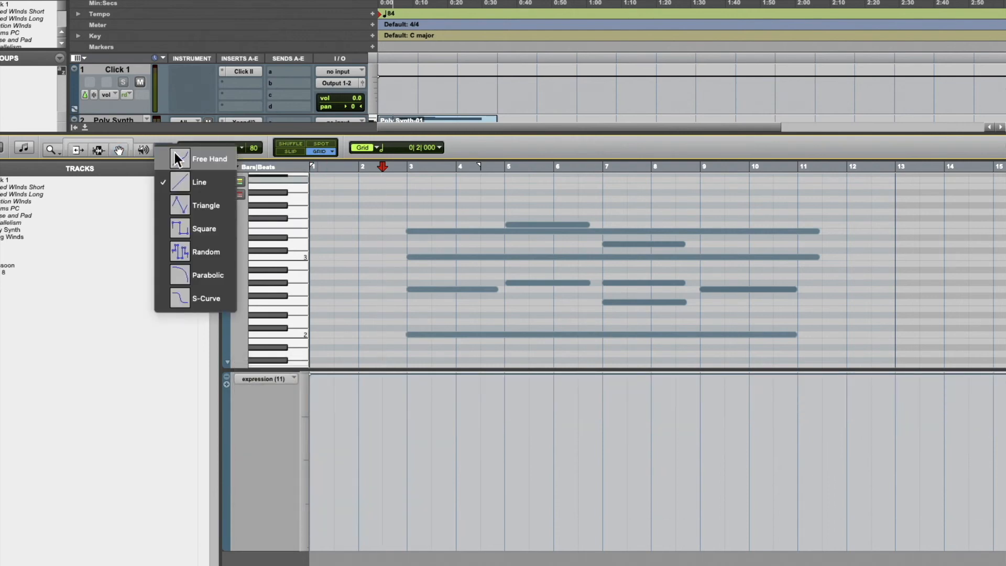
pyautogui.click(174, 152)
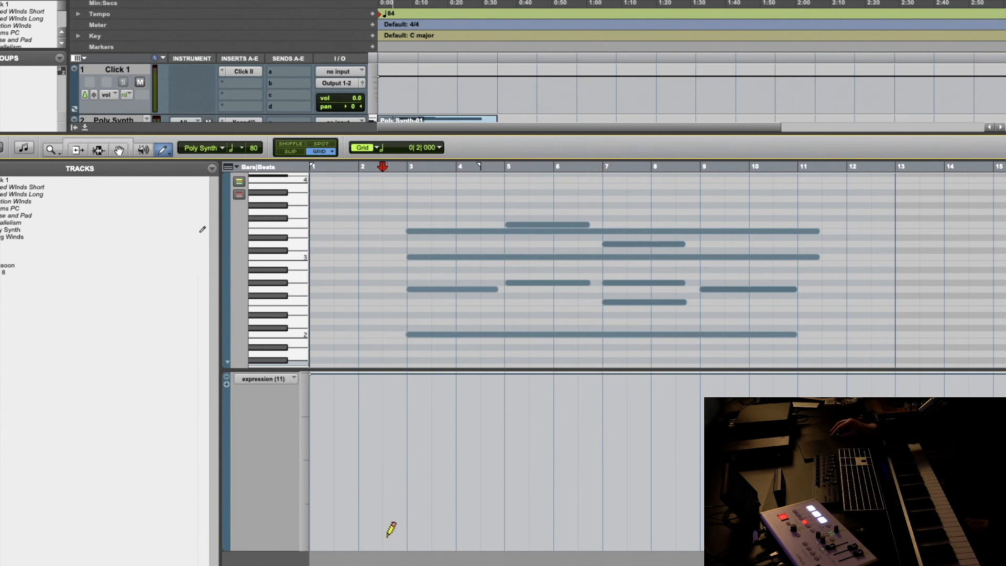
pyautogui.moveTo(387, 536); pyautogui.dragTo(467, 536)
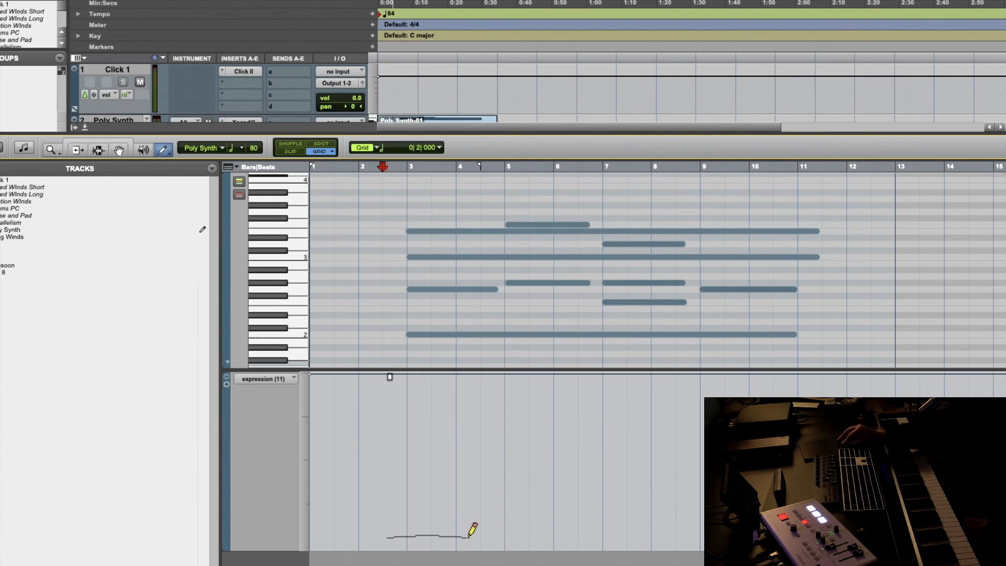
pyautogui.moveTo(467, 536)
pyautogui.mouseDown()
pyautogui.moveTo(517, 535)
pyautogui.moveTo(545, 520)
pyautogui.moveTo(577, 472)
pyautogui.mouseUp()
pyautogui.moveTo(597, 410); pyautogui.dragTo(603, 386)
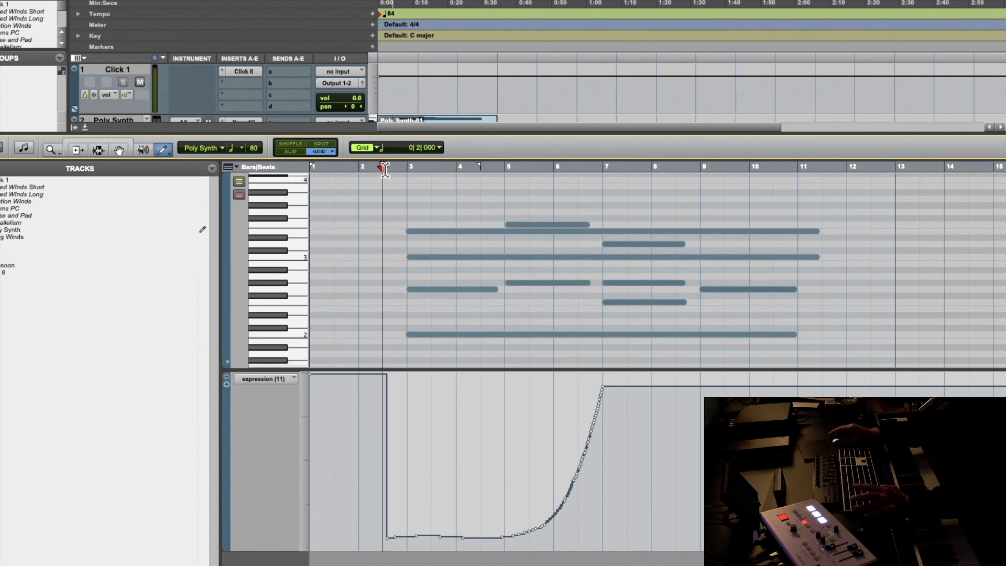
pyautogui.press('space')
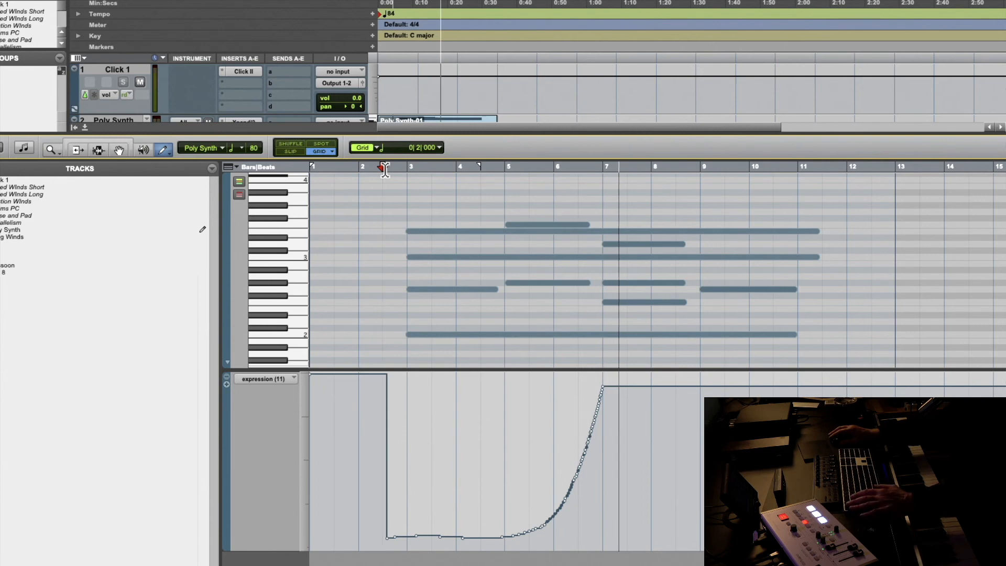
pyautogui.press('space')
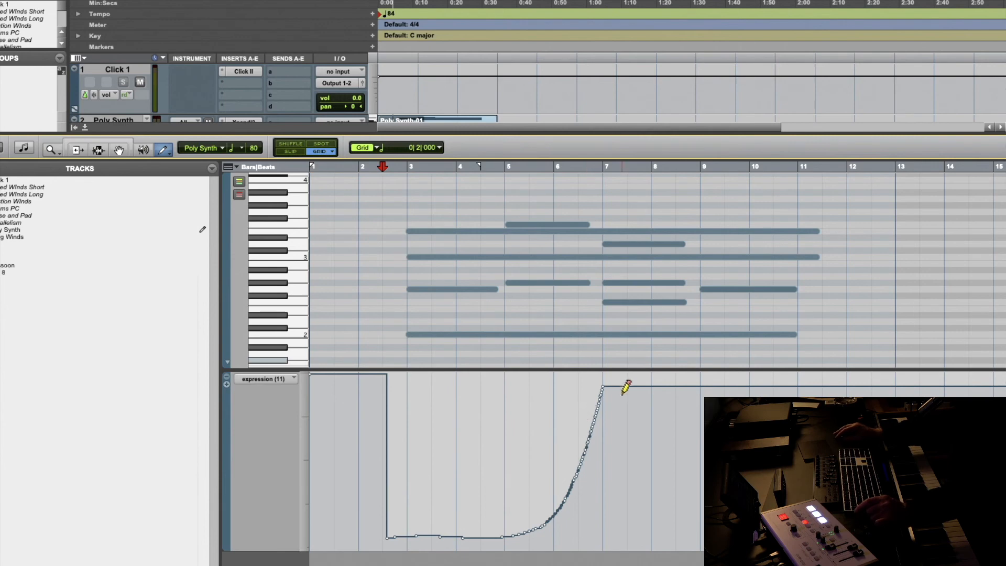
pyautogui.press('super+z')
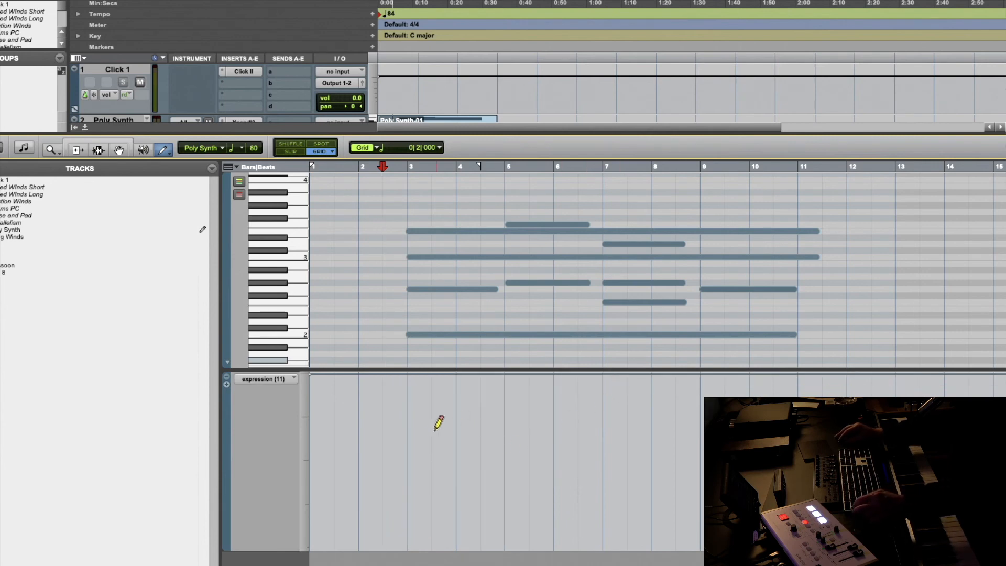
# Try a freehand expression swell rising from mid-range at about bar 2 beat 3 to near maximum by bar 5, play it and undo it.
pyautogui.moveTo(417, 447); pyautogui.dragTo(465, 409)
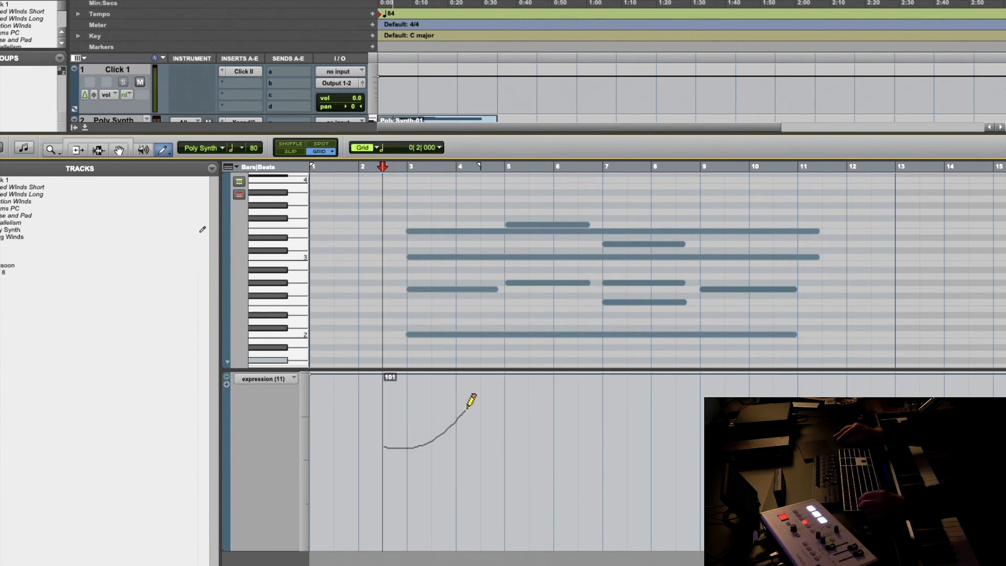
pyautogui.moveTo(492, 377); pyautogui.dragTo(498, 366)
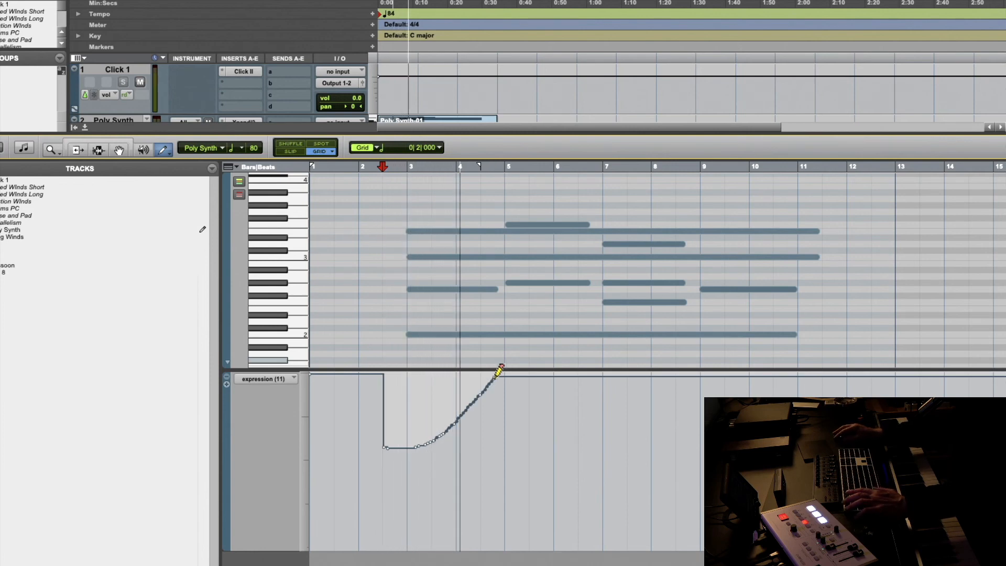
pyautogui.press('space')
pyautogui.press('super+z')
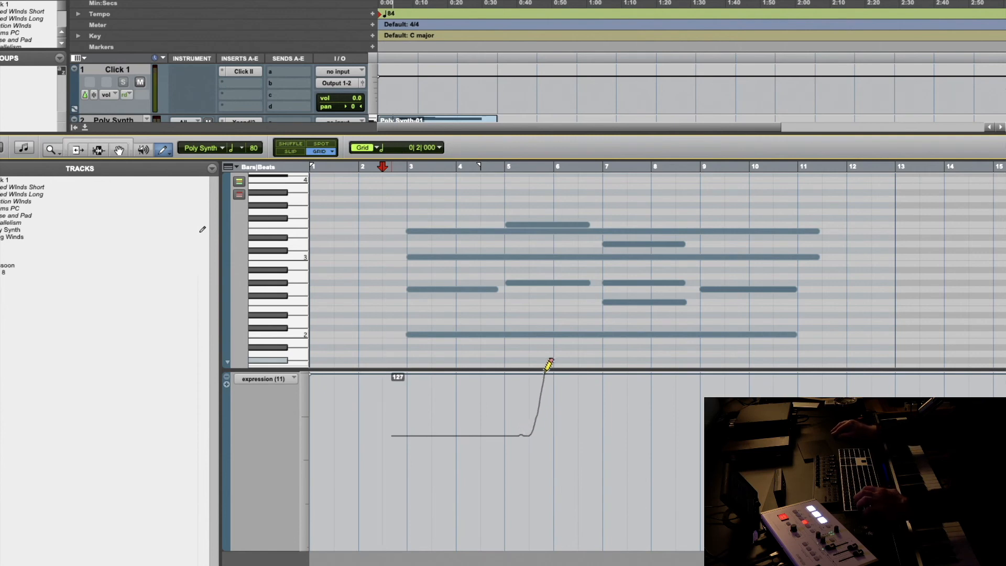
# Try a flat expression level from before bar 3 with a steep rise before bar 6, redraw a dip around bar 4 during playback, and undo both.
pyautogui.moveTo(545, 368); pyautogui.dragTo(547, 372)
pyautogui.press('space')
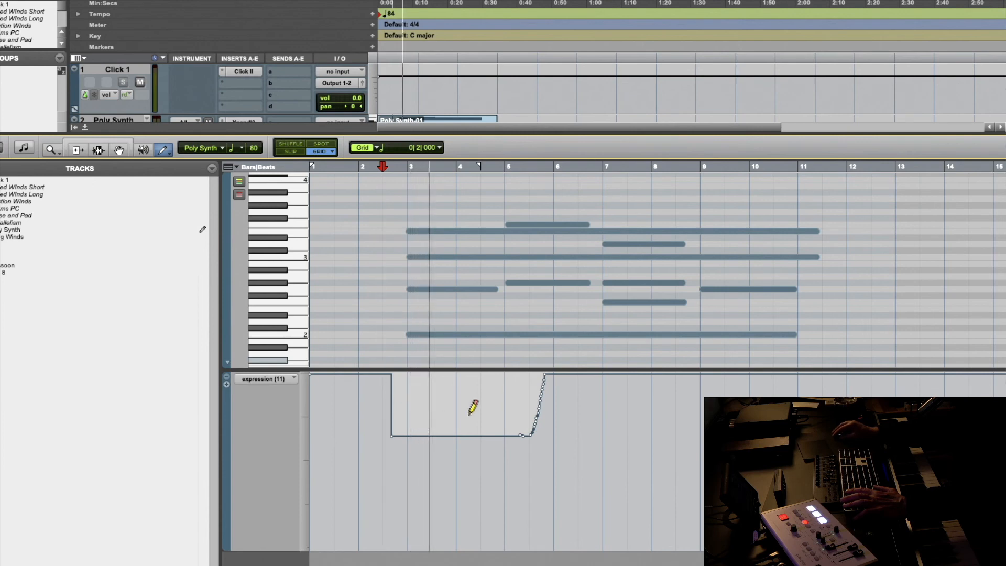
pyautogui.moveTo(442, 434)
pyautogui.mouseDown()
pyautogui.moveTo(485, 452)
pyautogui.moveTo(506, 434)
pyautogui.mouseUp()
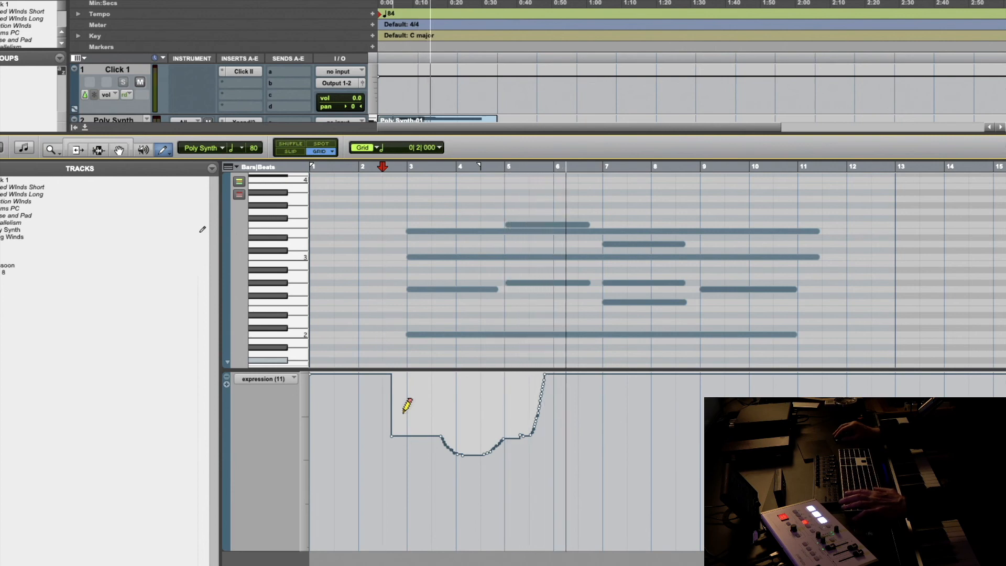
pyautogui.press('super+z')
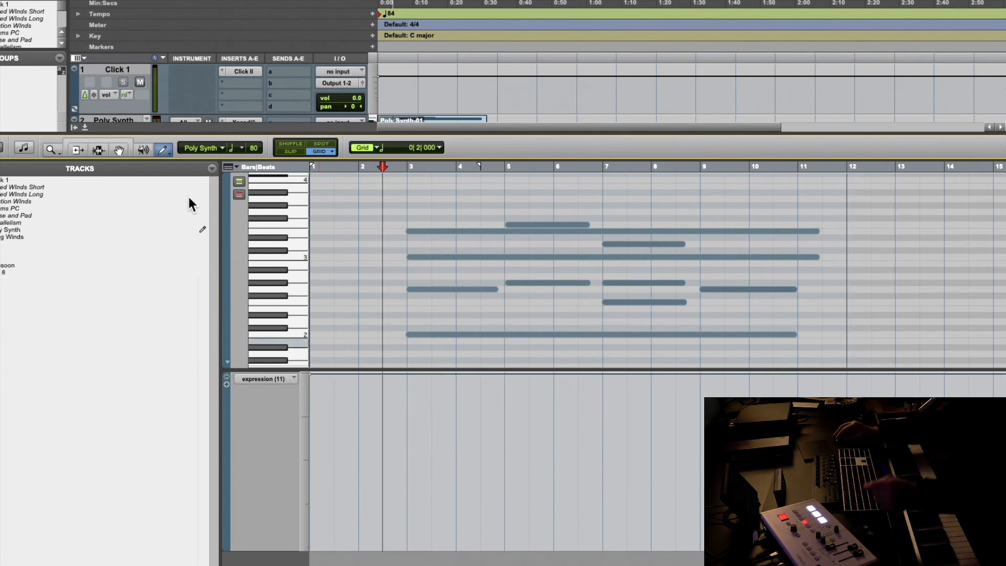
# Try the Pencil's Random shape, and settle on the Triangle shape.
pyautogui.click(163, 148)
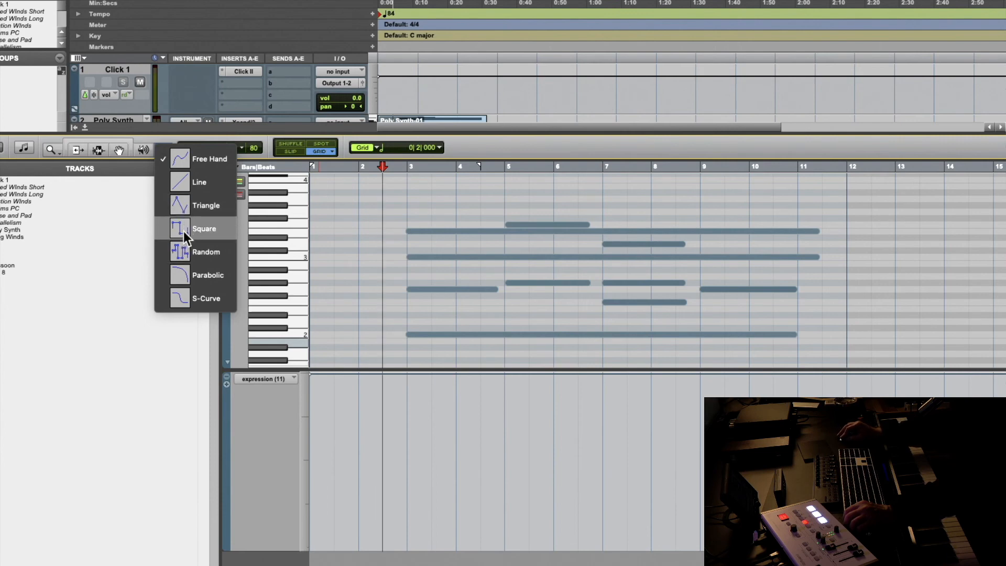
pyautogui.click(184, 252)
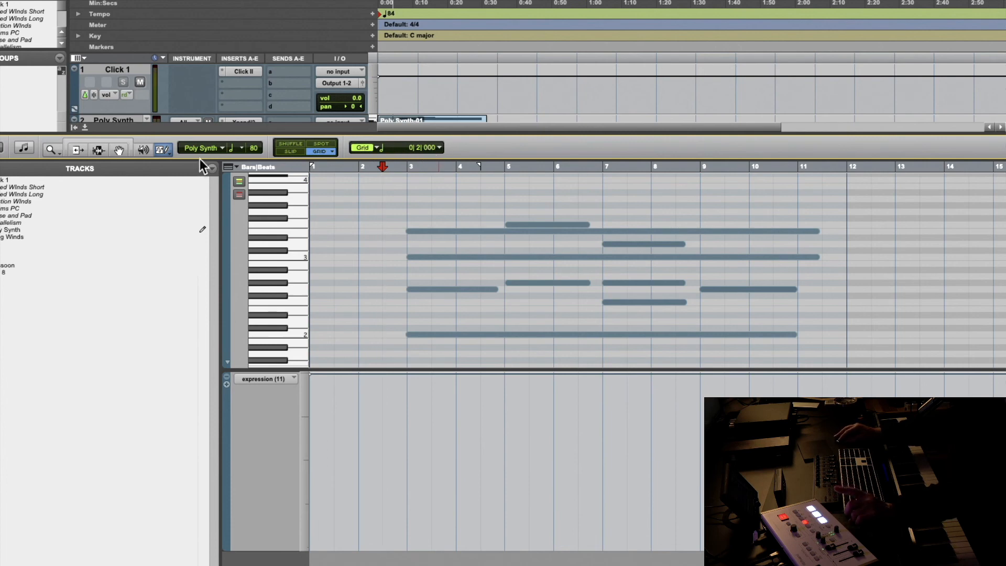
pyautogui.click(164, 151)
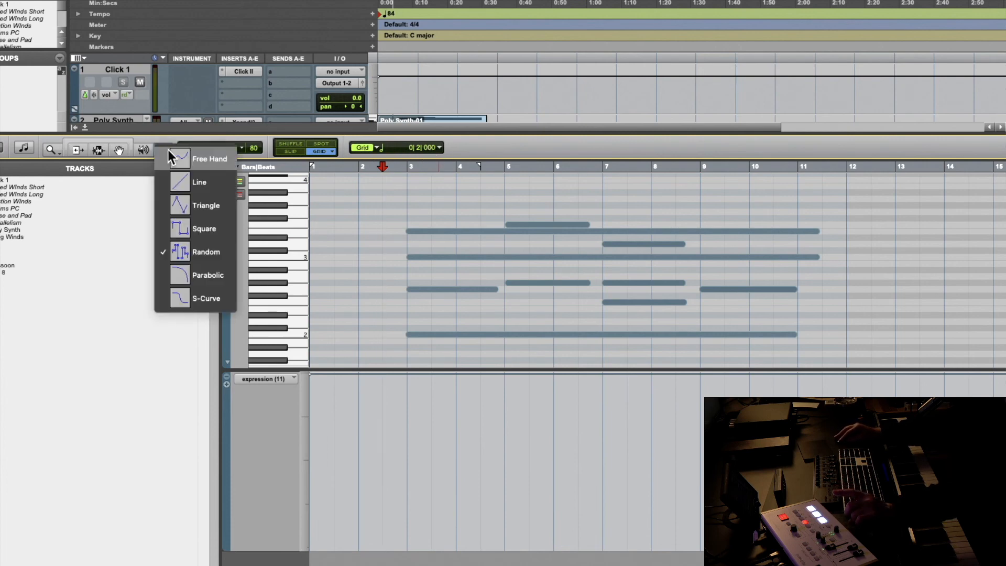
pyautogui.click(186, 201)
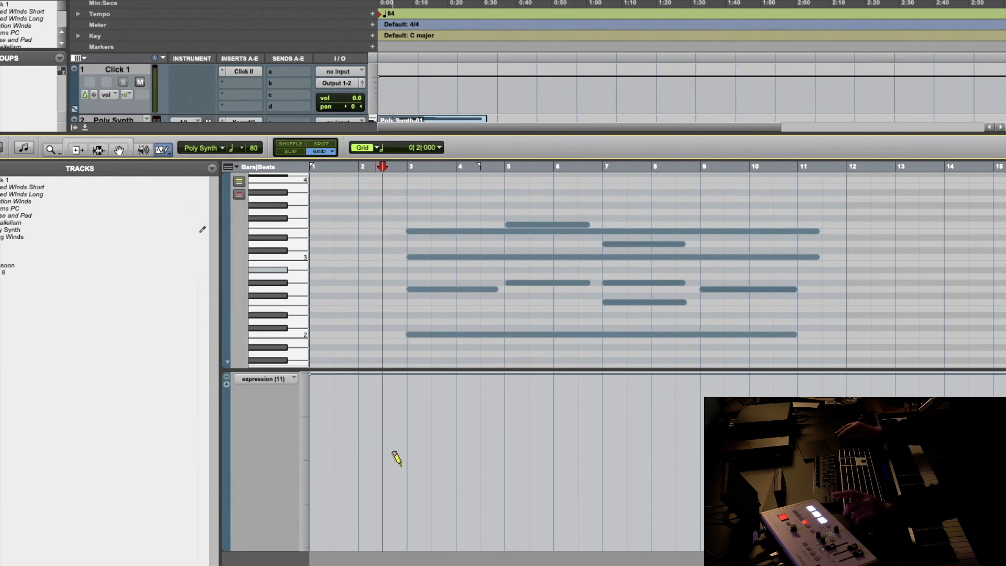
# Try a triangle wave in the lower half of the expression range from bar 3 to bar 11, play it and undo it.
pyautogui.moveTo(414, 526)
pyautogui.mouseDown()
pyautogui.moveTo(426, 487)
pyautogui.moveTo(458, 467)
pyautogui.moveTo(564, 451)
pyautogui.moveTo(796, 457)
pyautogui.mouseUp()
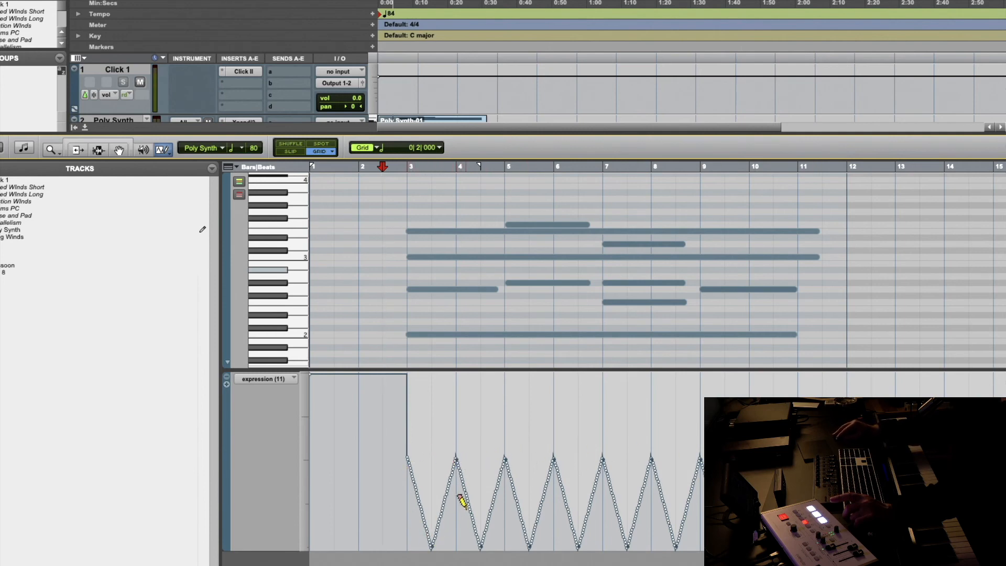
pyautogui.press('space')
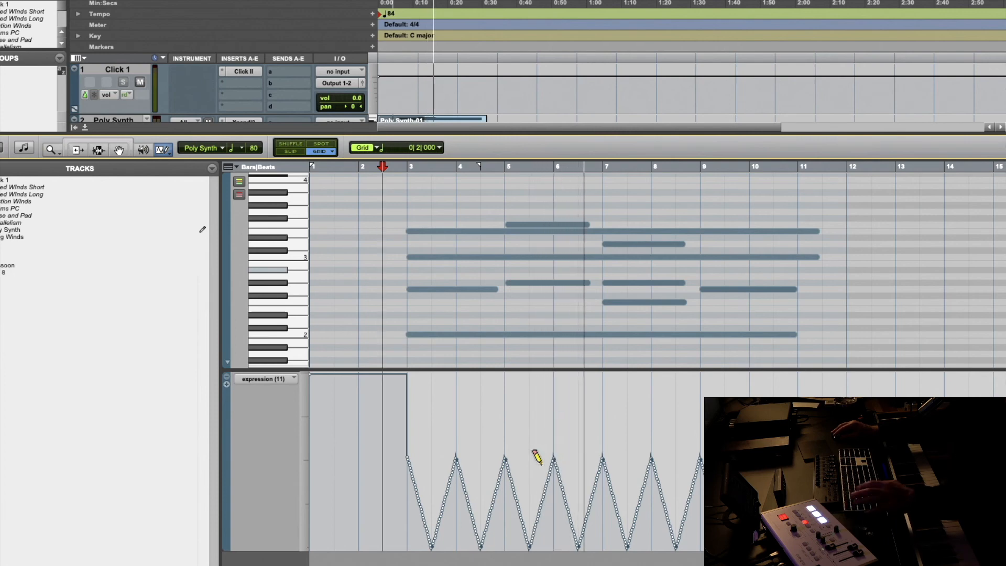
pyautogui.press('super+z')
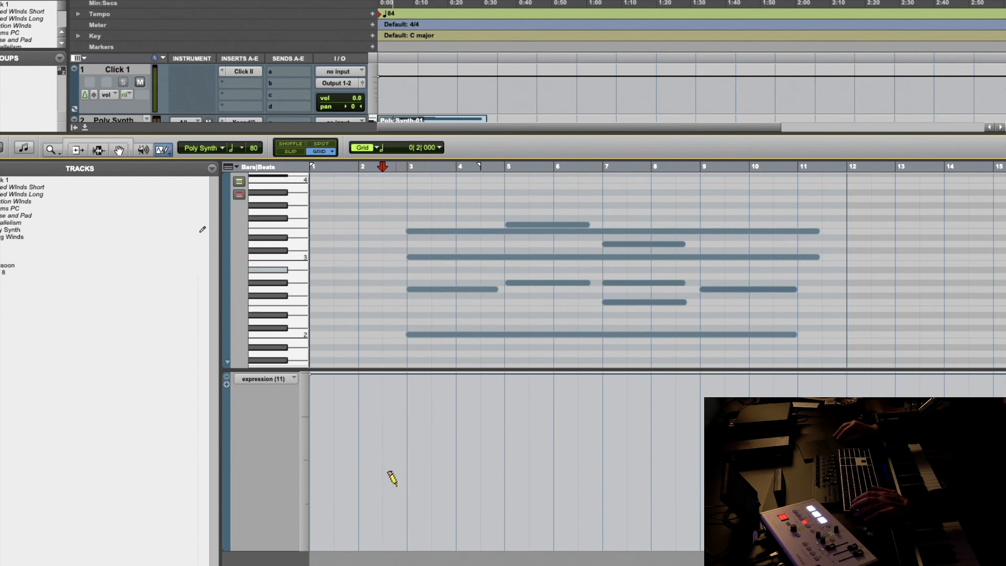
# Try a nearly full-range expression triangle wave from bar 3 to bar 11, play it and undo it.
pyautogui.moveTo(426, 457)
pyautogui.mouseDown()
pyautogui.moveTo(463, 370)
pyautogui.moveTo(780, 382)
pyautogui.moveTo(782, 373)
pyautogui.mouseUp()
pyautogui.press('space')
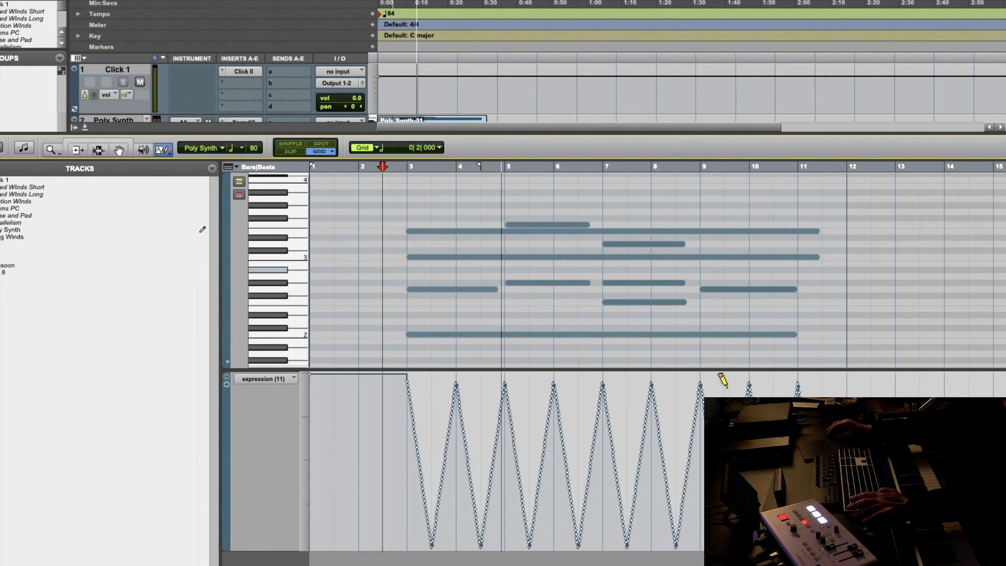
pyautogui.press('space')
pyautogui.press('super+z')
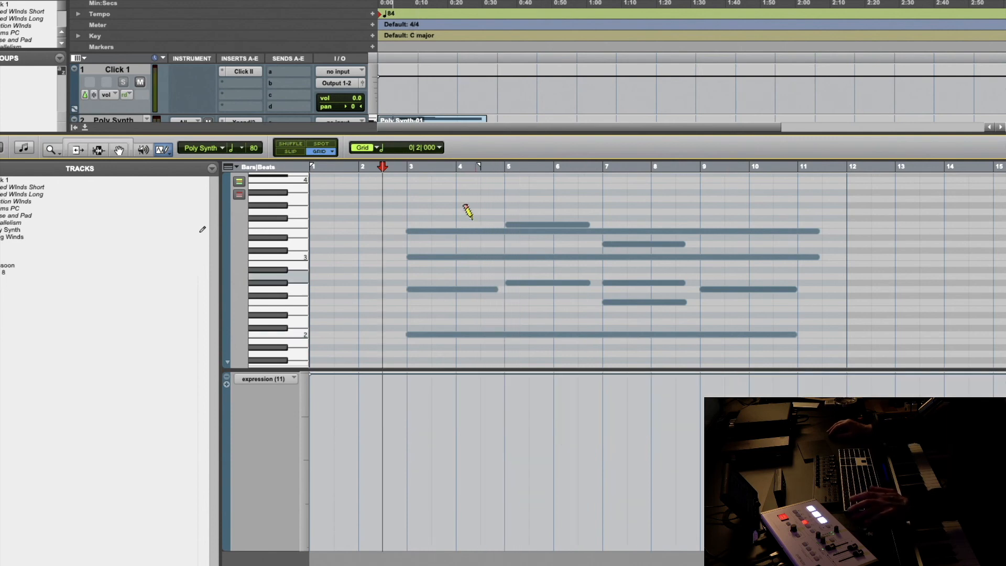
# Set the grid value to a quarter note (0|1|000) for the controller drawing.
pyautogui.click(439, 148)
pyautogui.click(444, 162)
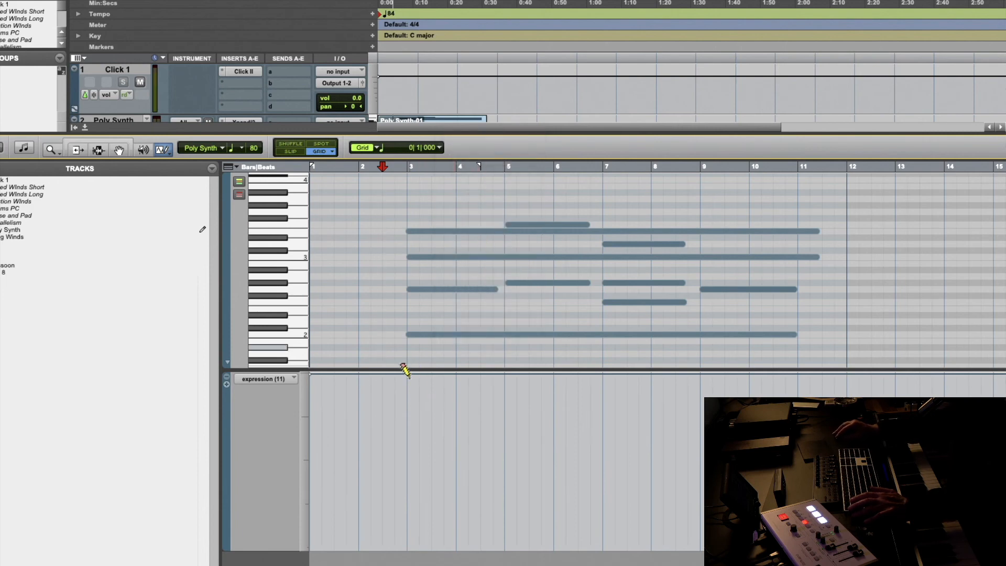
pyautogui.press('super+bracketright')
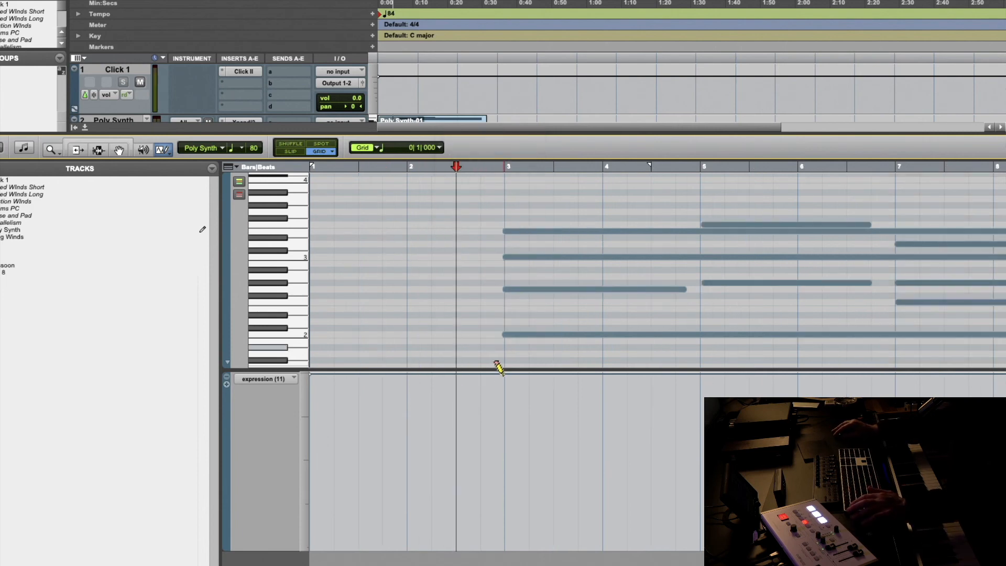
# Try a nearly full-range expression triangle wave on the quarter-note grid from bar 3 onward, play it and undo it.
pyautogui.moveTo(500, 370)
pyautogui.mouseDown()
pyautogui.moveTo(597, 471)
pyautogui.moveTo(674, 498)
pyautogui.moveTo(838, 471)
pyautogui.moveTo(1000, 471)
pyautogui.mouseUp()
pyautogui.moveTo(1003, 532); pyautogui.dragTo(993, 536)
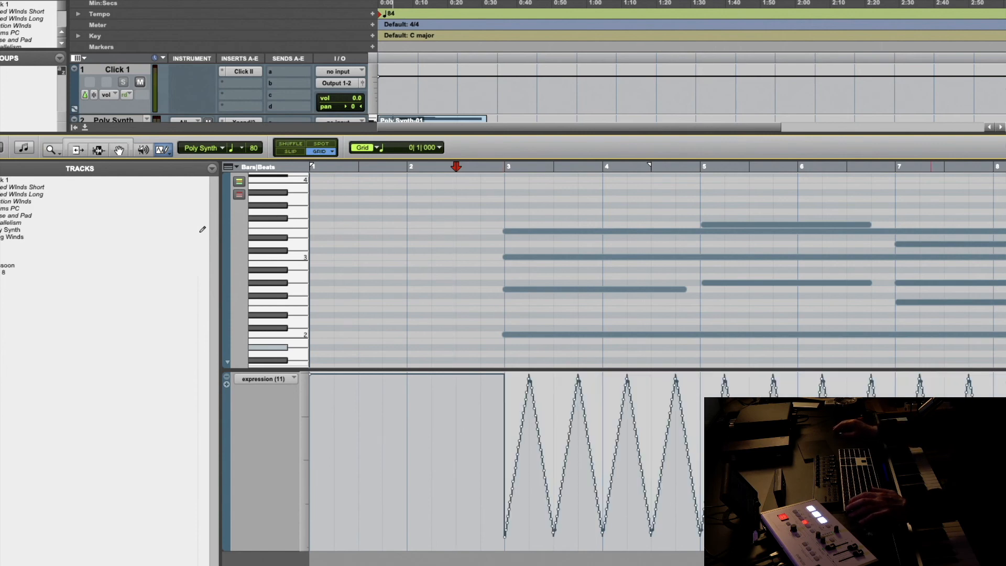
pyautogui.press('space')
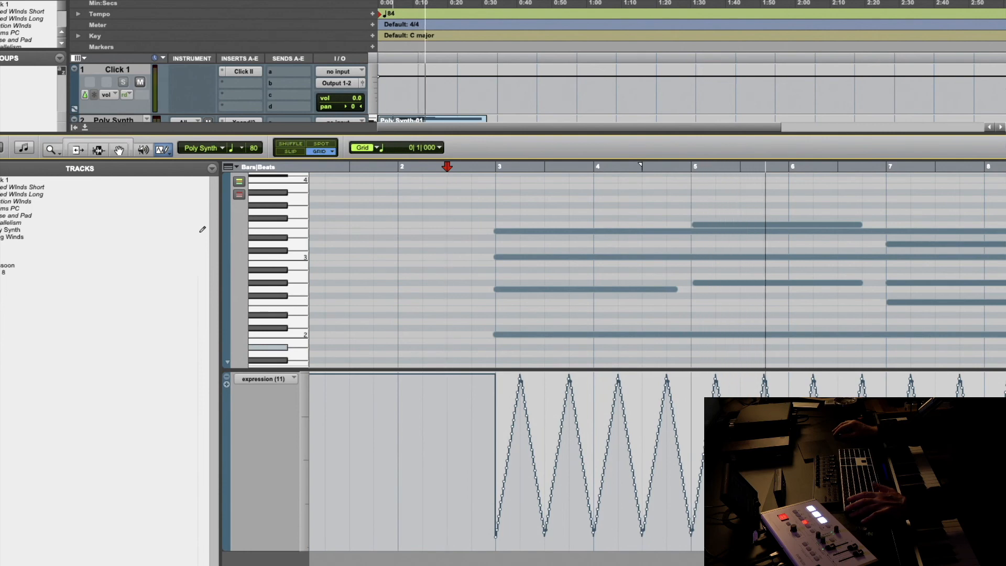
pyautogui.press('space')
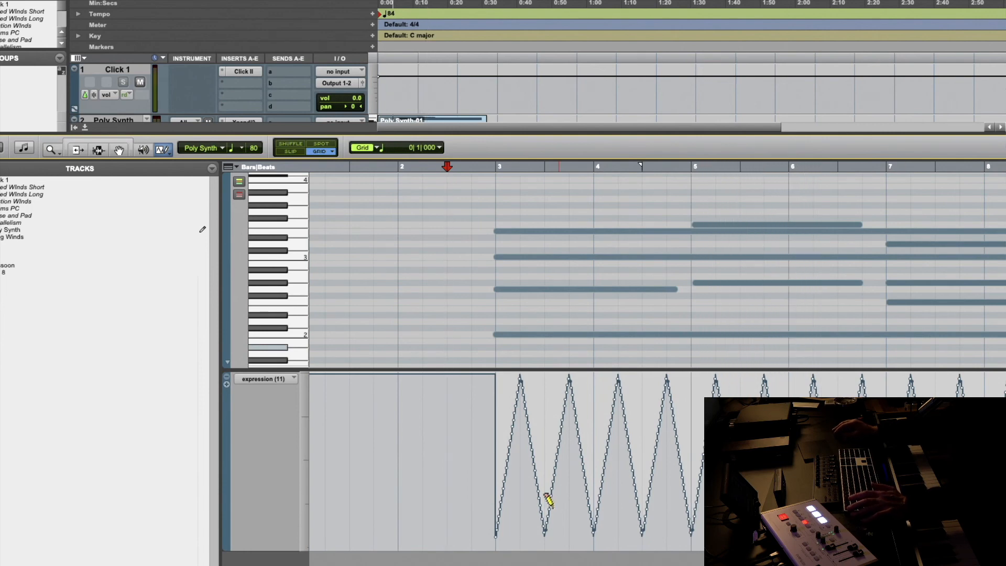
pyautogui.hotkey('ctrl', 'z')
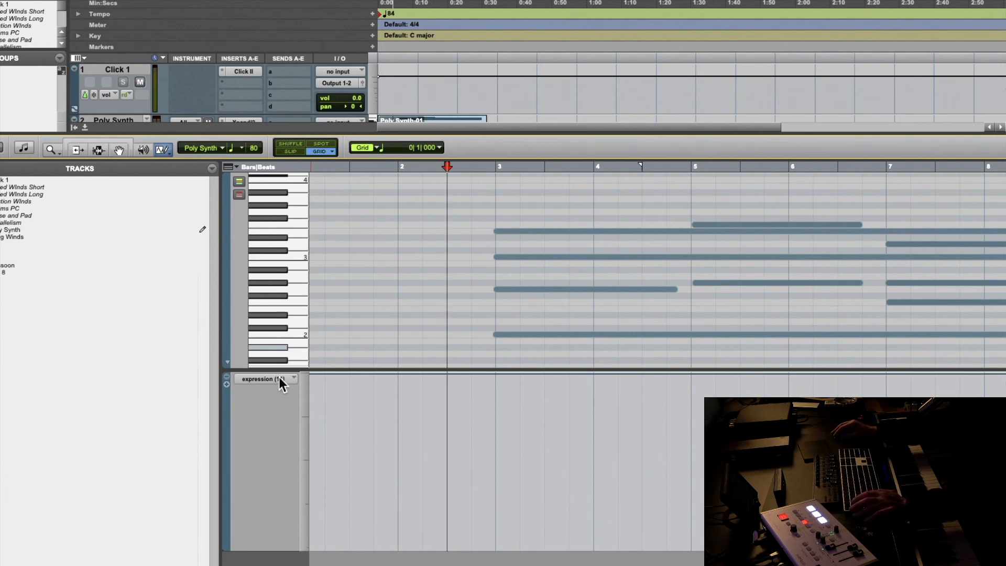
# Choose the Pencil's Square shape and draw a tall expression square wave starting at beat 4 of bar 2.
pyautogui.click(163, 148)
pyautogui.click(184, 227)
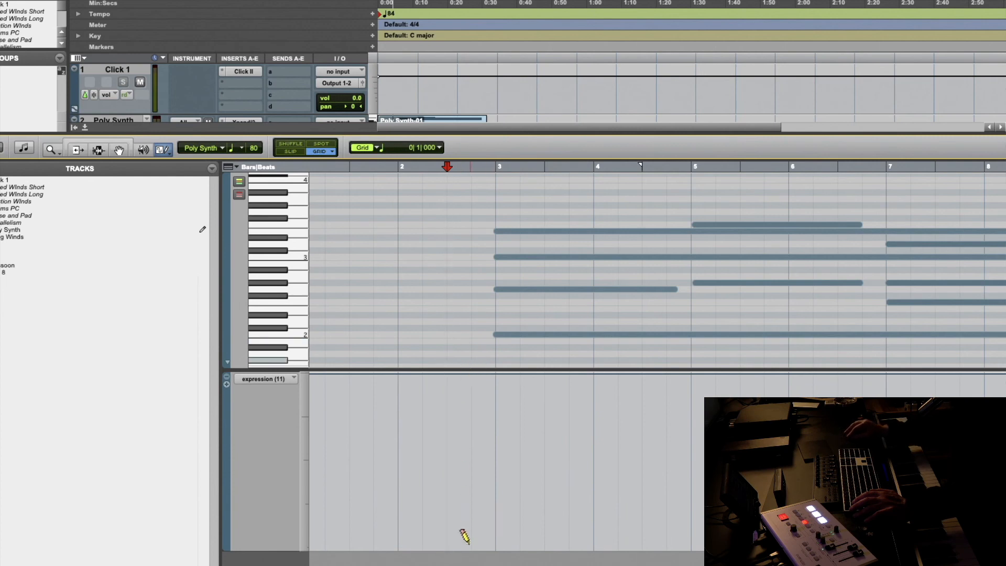
pyautogui.moveTo(552, 540)
pyautogui.mouseDown()
pyautogui.moveTo(733, 532)
pyautogui.moveTo(734, 505)
pyautogui.mouseUp()
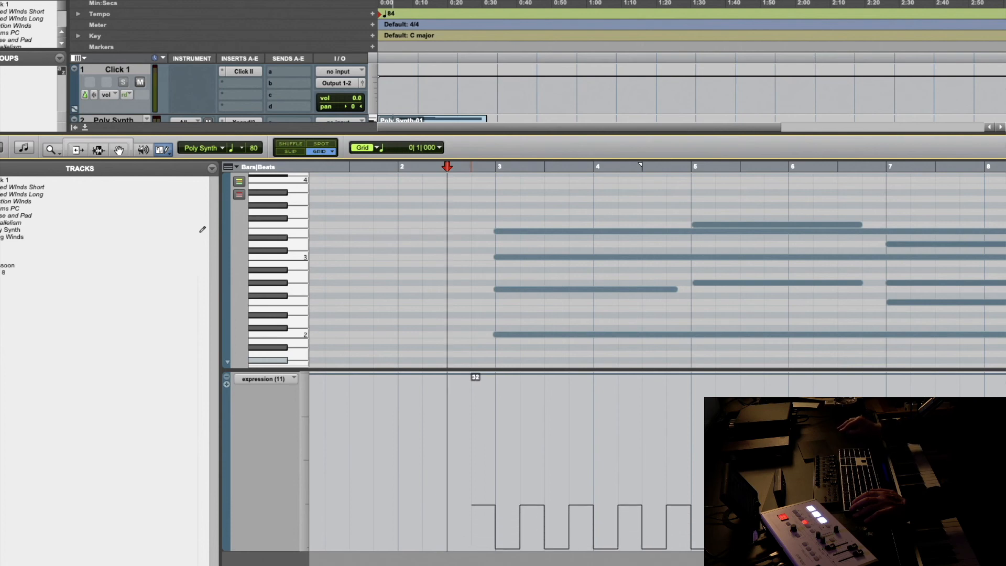
pyautogui.moveTo(1001, 477); pyautogui.dragTo(1000, 390)
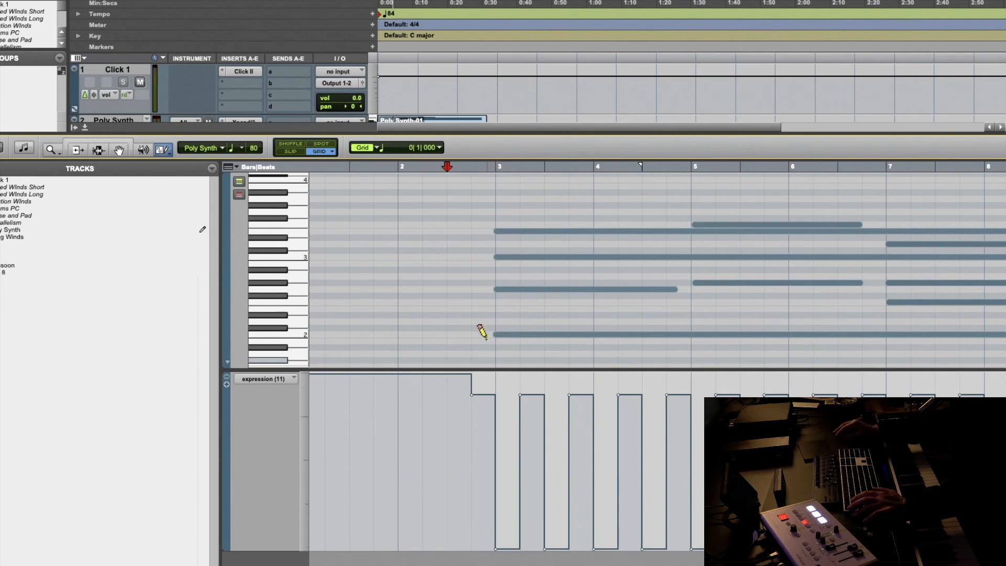
# Try lowering the square wave's first high point to the minimum, play the result and undo both the edit and the wave.
pyautogui.click(123, 149)
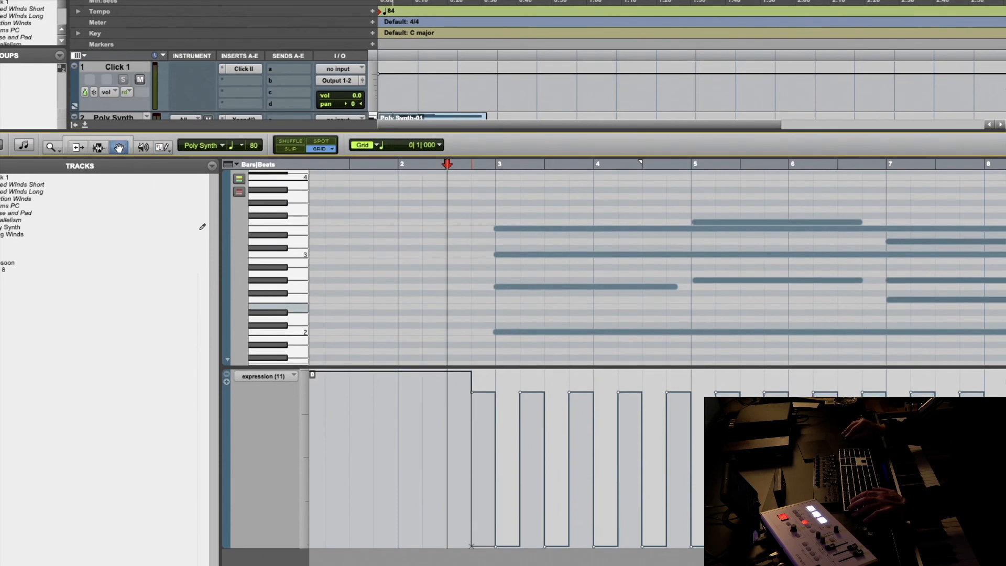
pyautogui.moveTo(473, 397); pyautogui.dragTo(470, 565)
pyautogui.press('space')
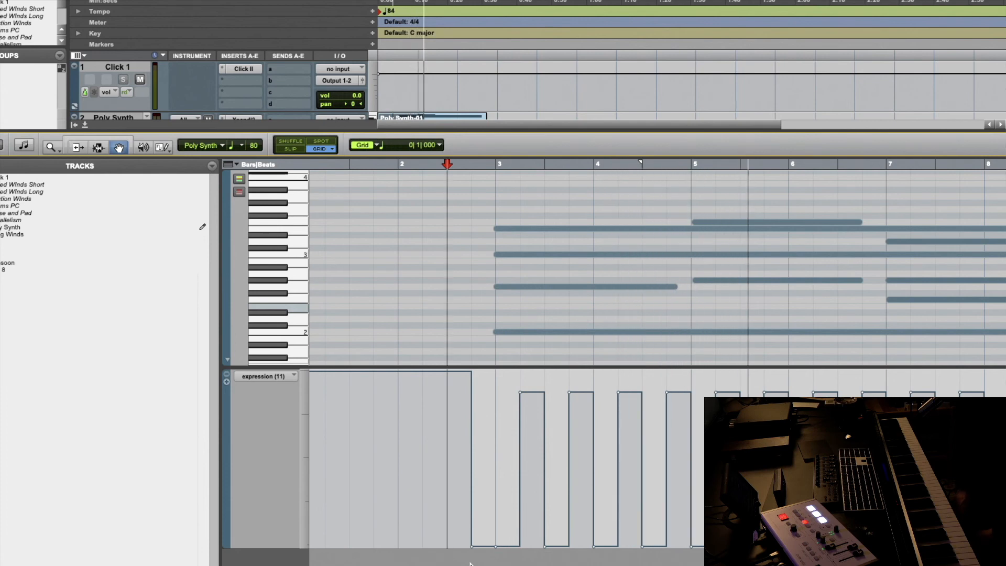
pyautogui.press('space')
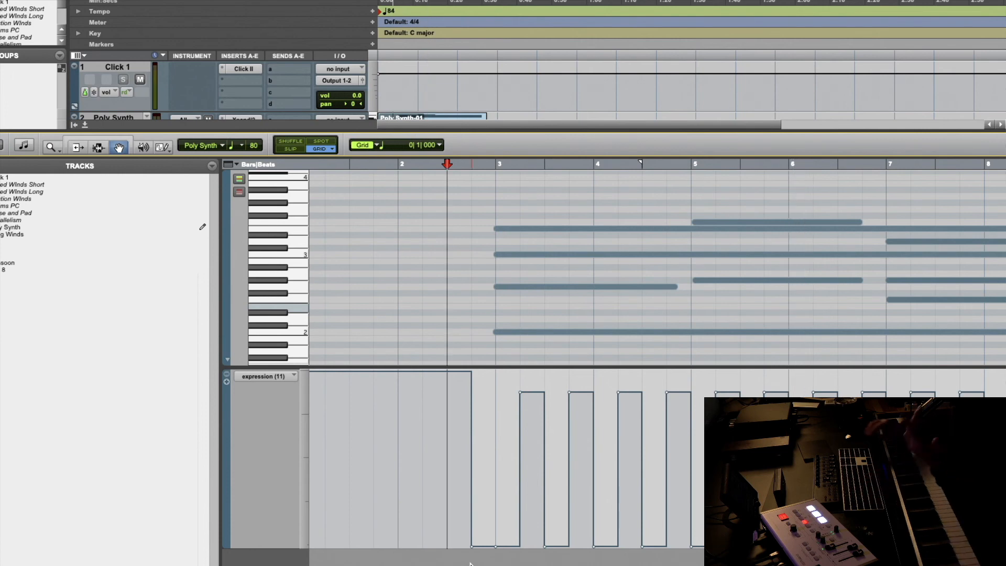
pyautogui.hscroll(1, 472, 561)
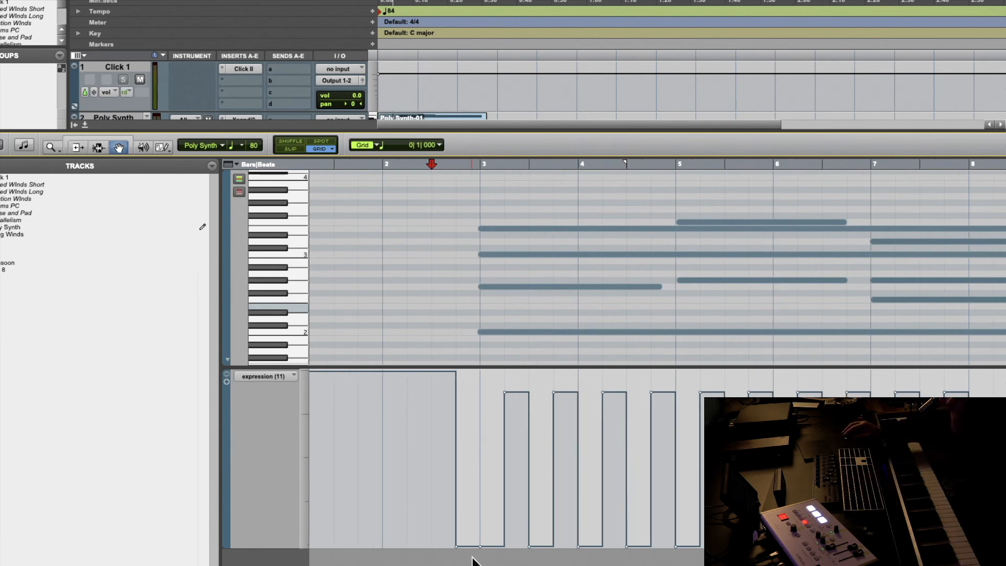
pyautogui.press('super+z')
pyautogui.press('super+z')
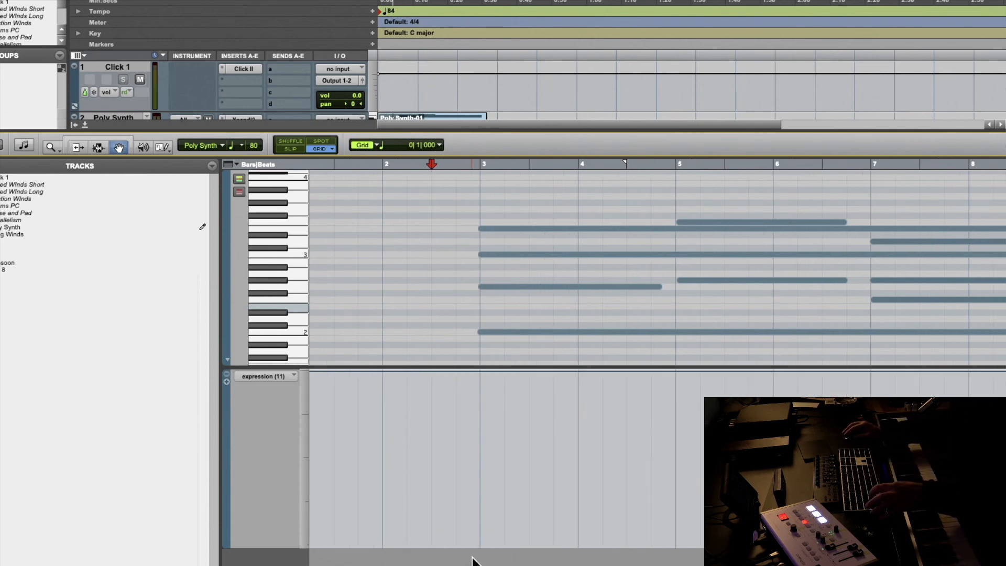
# Set the grid to a 1/16 note, draw a full-range expression square wave from about bar 3 to bar 7 and play it.
pyautogui.click(439, 145)
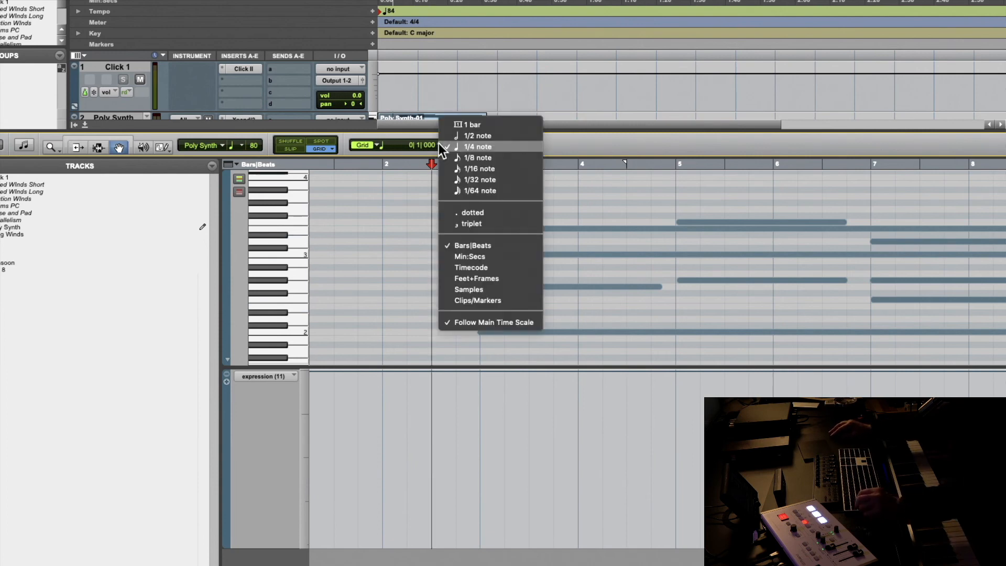
pyautogui.click(451, 168)
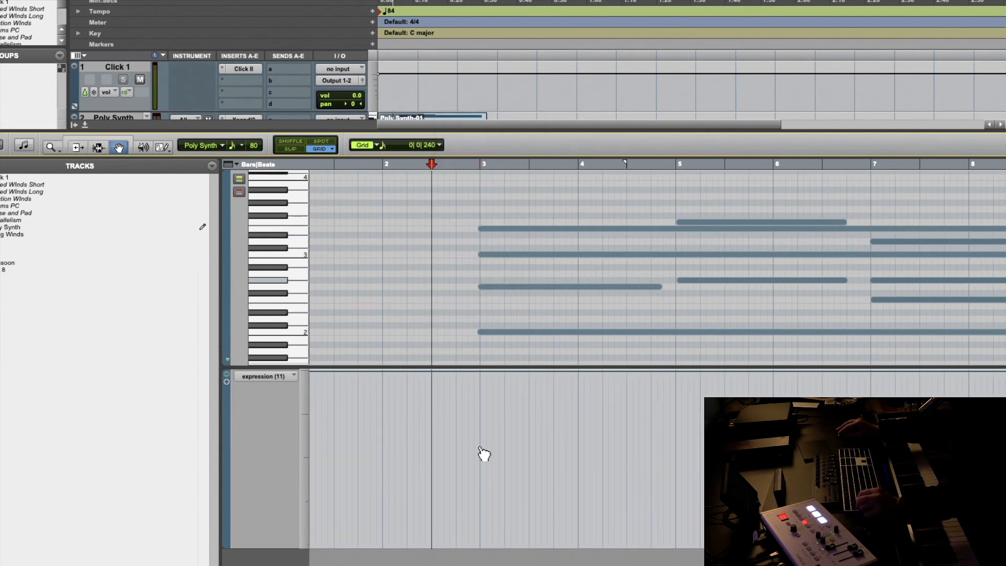
pyautogui.click(165, 146)
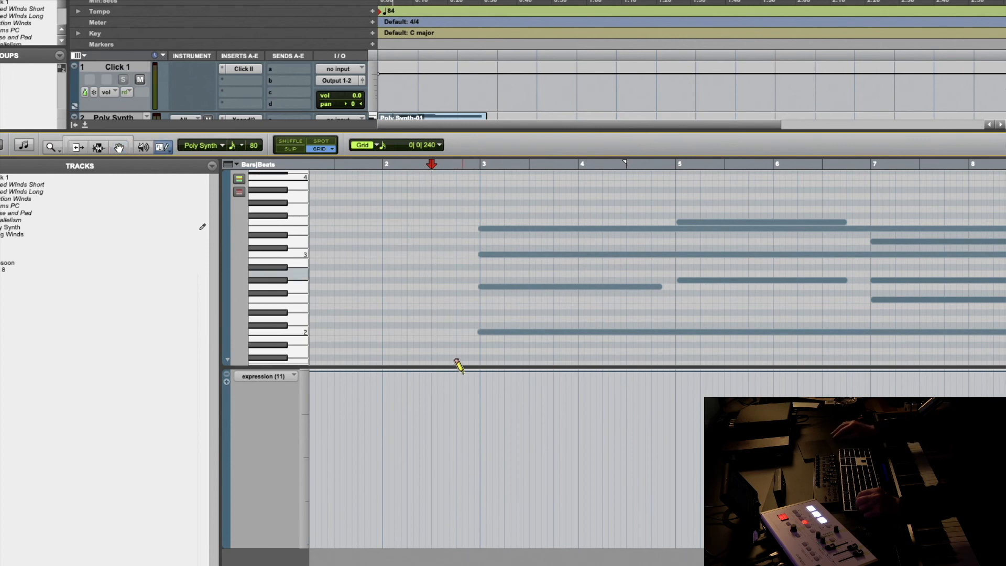
pyautogui.moveTo(486, 386)
pyautogui.mouseDown()
pyautogui.moveTo(646, 482)
pyautogui.moveTo(865, 497)
pyautogui.mouseUp()
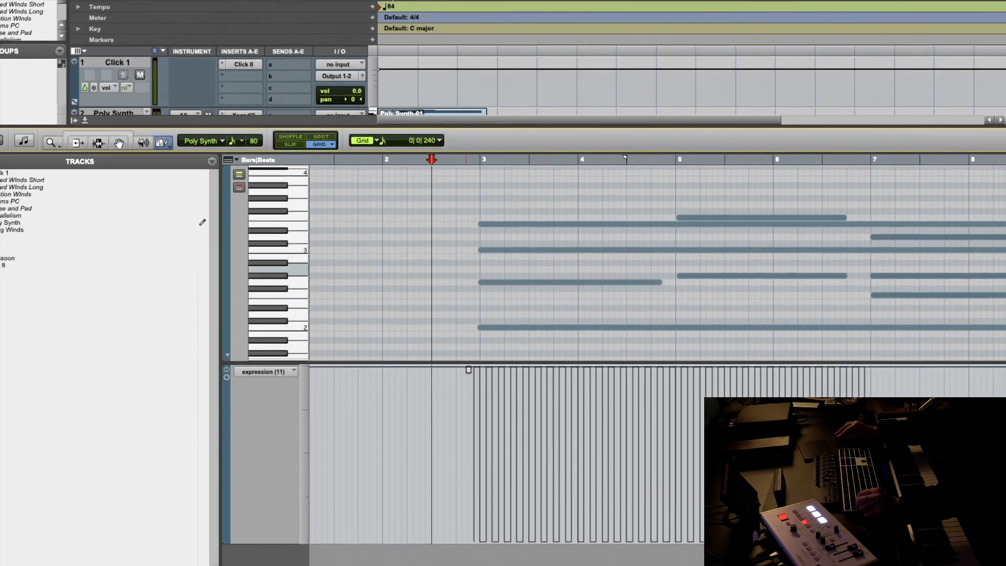
pyautogui.press('space')
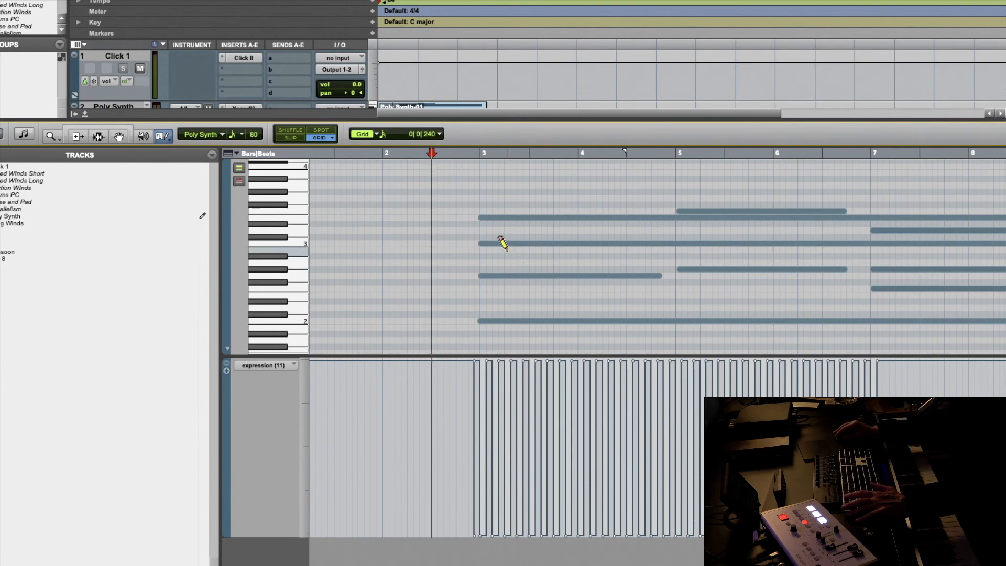
# Try a tempo of 120 BPM from the session start and play the square wave from just before bar 3.
pyautogui.scroll(6, 503, 240)
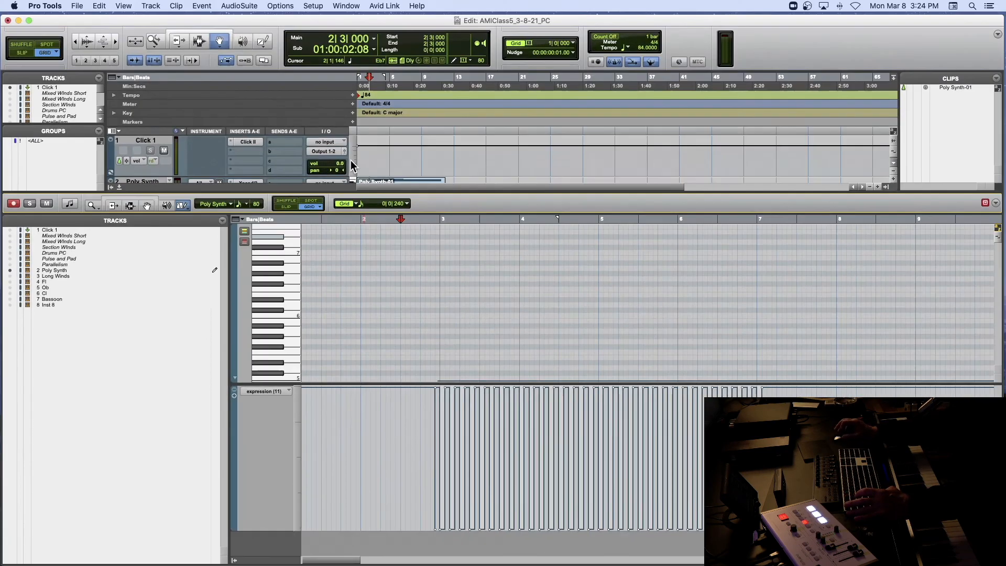
pyautogui.click(352, 95)
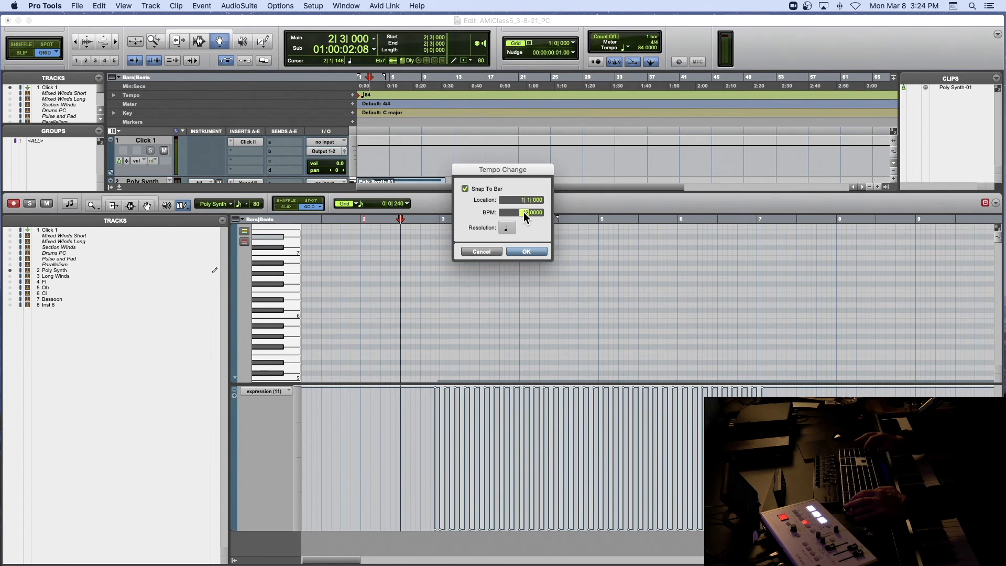
pyautogui.press('Return')
pyautogui.click(435, 223)
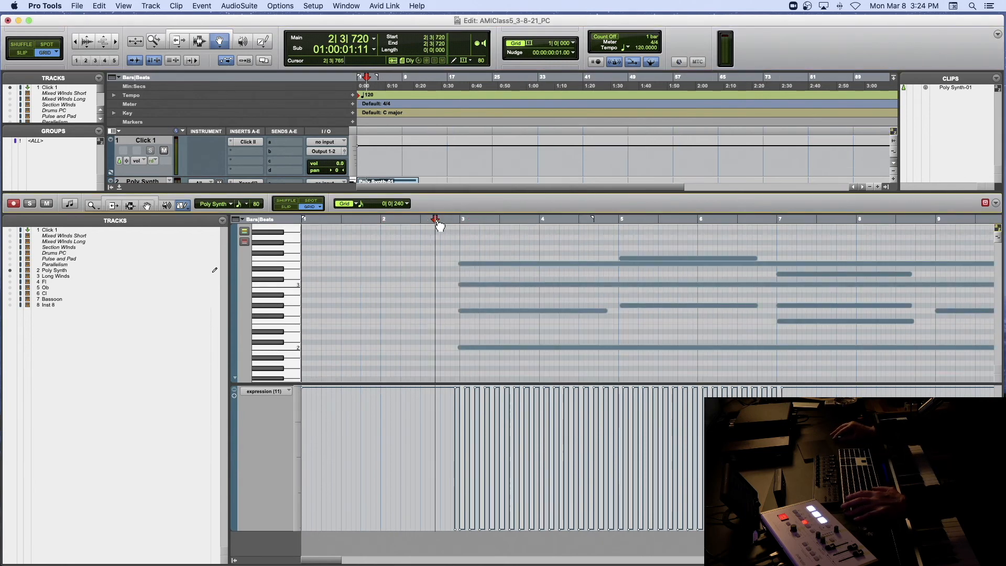
pyautogui.press('space')
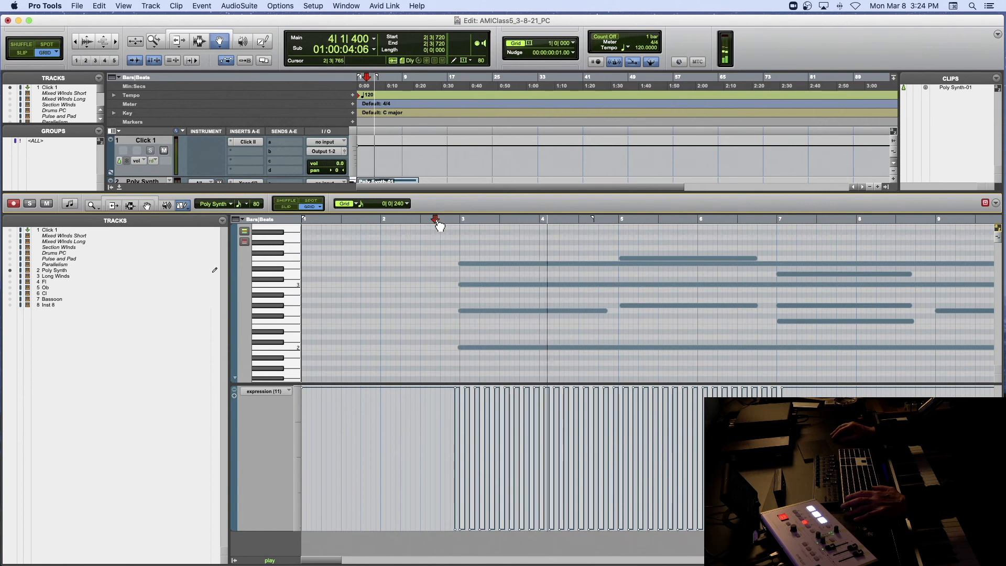
pyautogui.press('space')
# Set the tempo to 200 BPM at location 1|1|000 and play the square-wave passage.
pyautogui.click(352, 94)
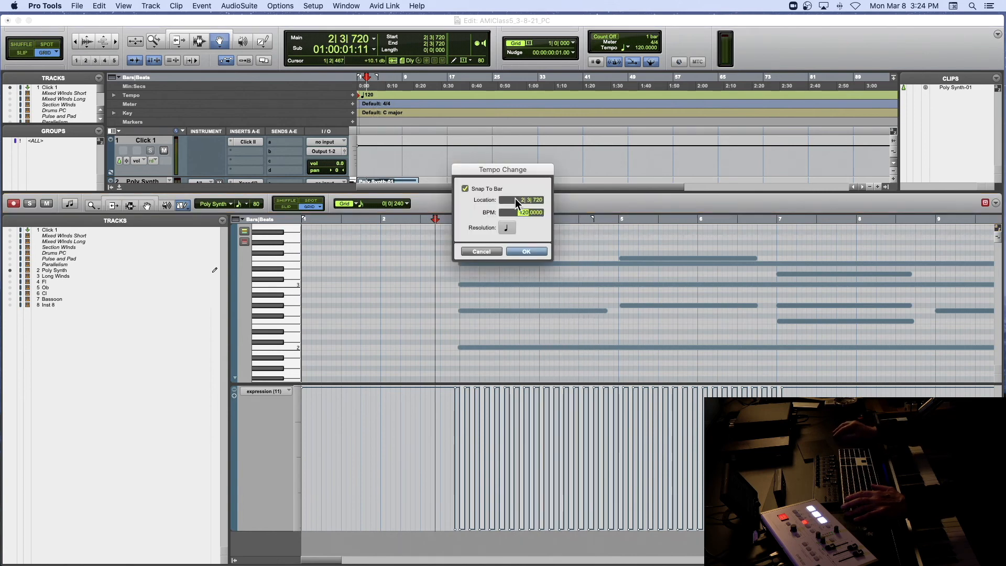
pyautogui.write('1')
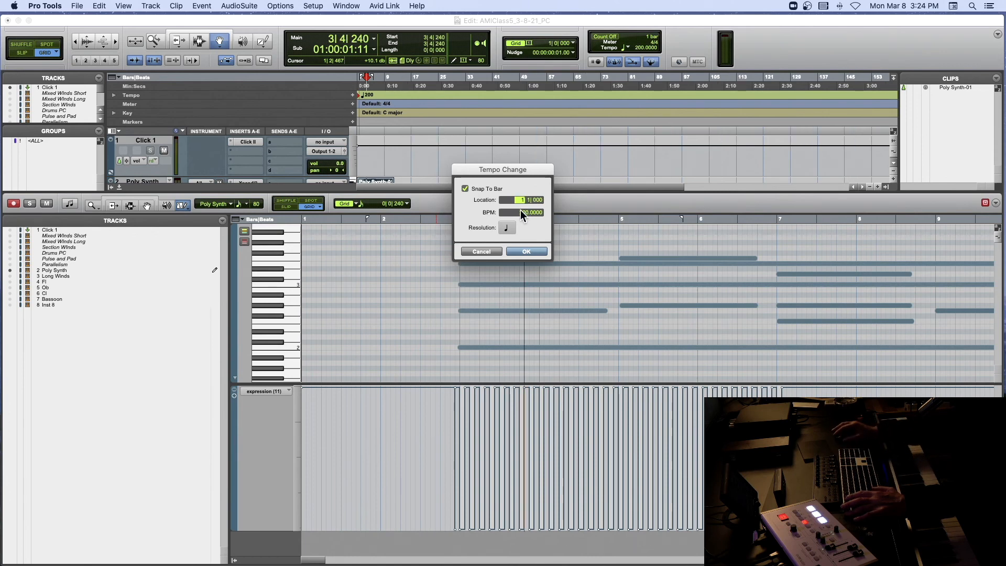
pyautogui.press('Return')
pyautogui.press('space')
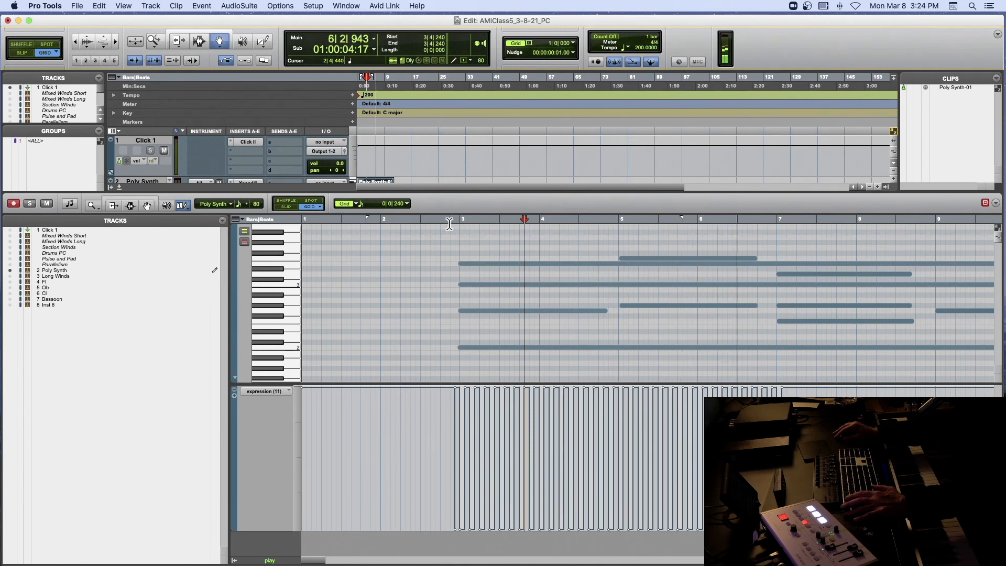
pyautogui.press('space')
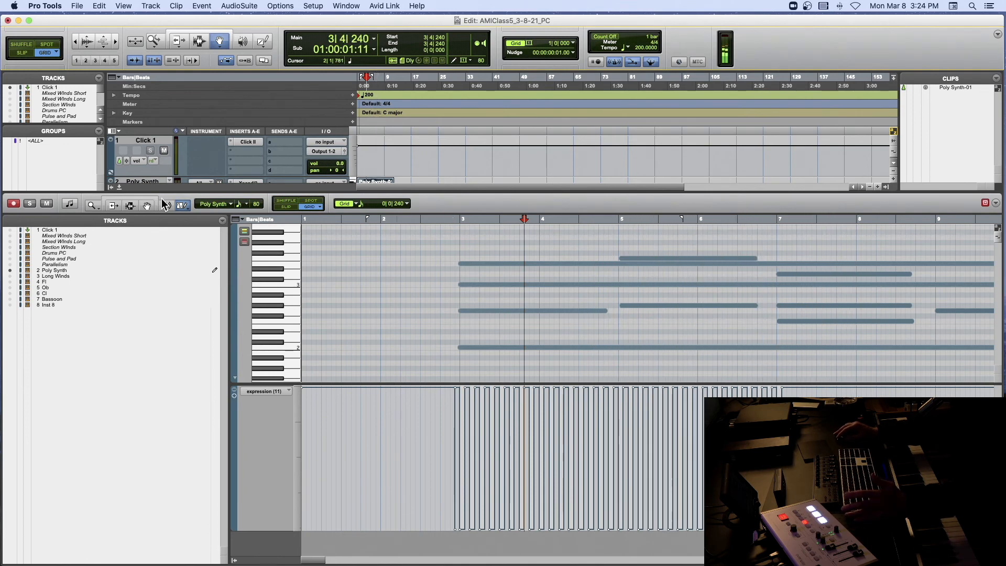
# Select the square-wave points in the expression lane from bar 3 to past bar 7 and delete them.
pyautogui.click(147, 206)
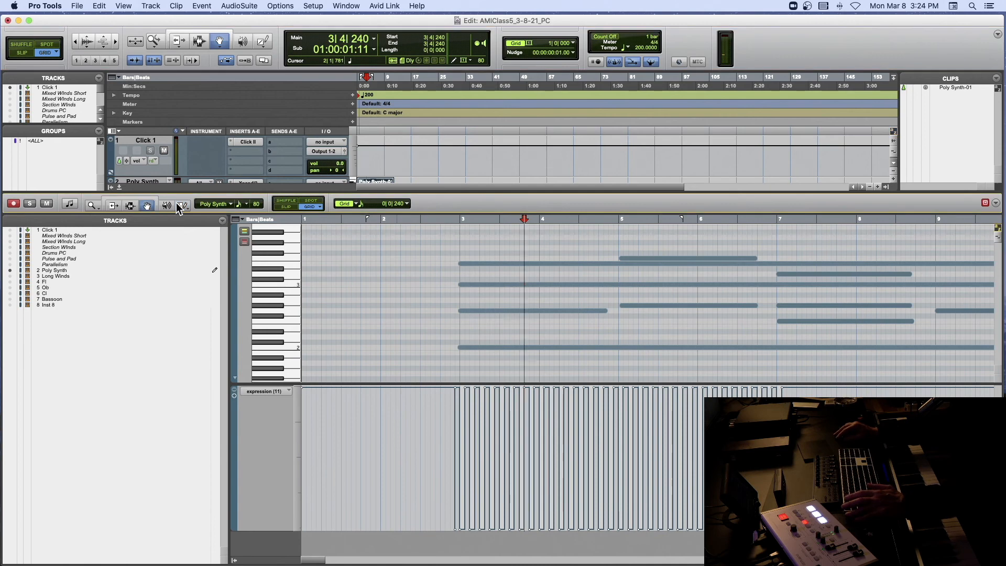
pyautogui.moveTo(442, 478); pyautogui.dragTo(897, 478)
pyautogui.press('Delete')
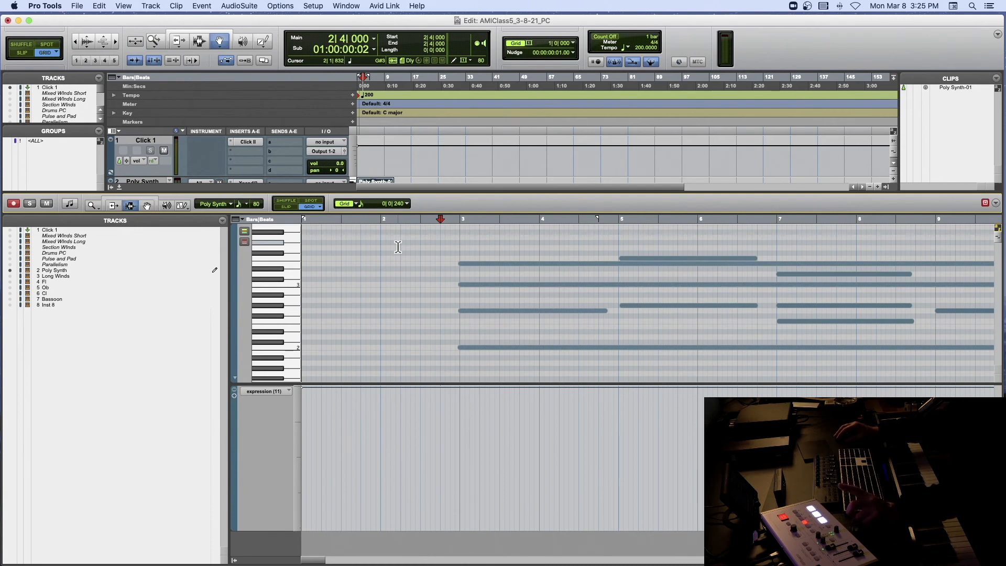
# Show the velocity lane and select the start of the first chord at bar 3 to examine its velocities.
pyautogui.click(278, 393)
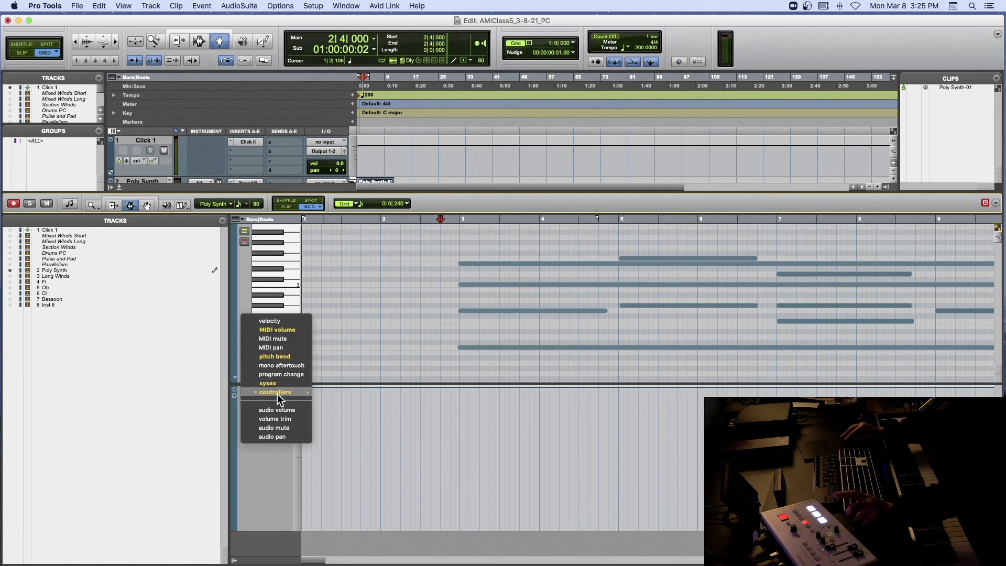
pyautogui.click(294, 320)
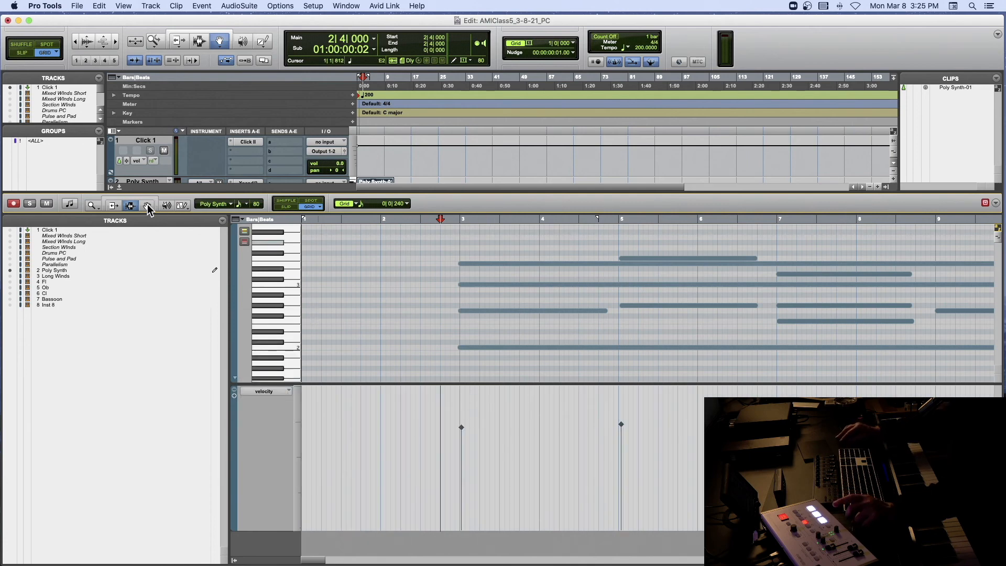
pyautogui.moveTo(456, 277); pyautogui.dragTo(481, 276)
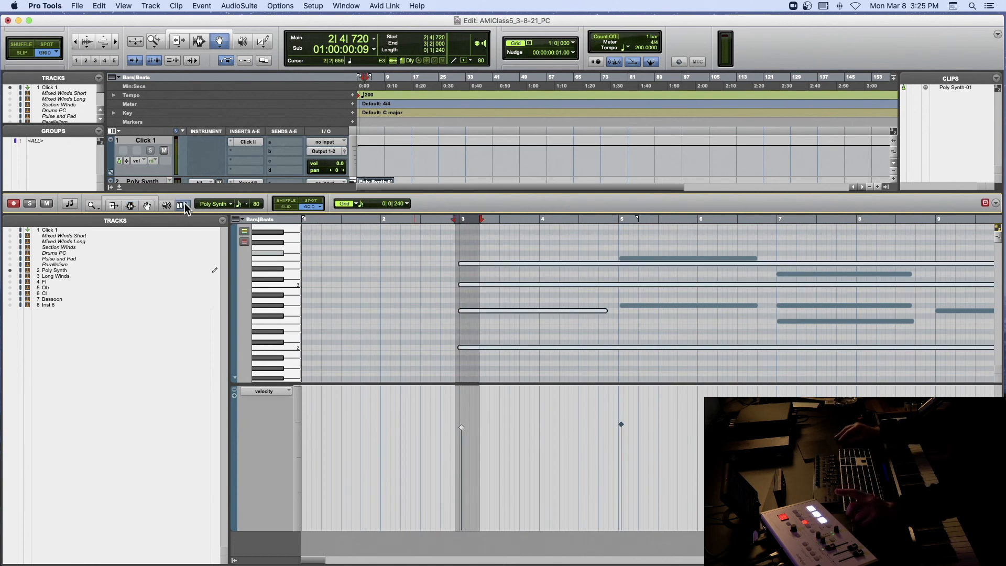
# Switch the lane back to expression (11) with playback starting at 2|2|720, and choose the Pencil's Random shape.
pyautogui.click(281, 392)
pyautogui.moveTo(291, 465)
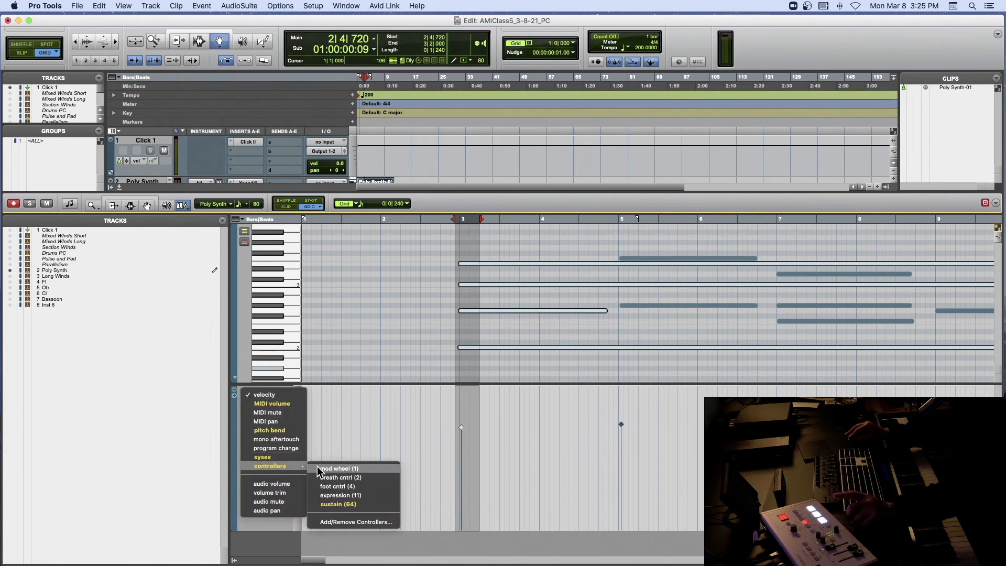
pyautogui.click(338, 495)
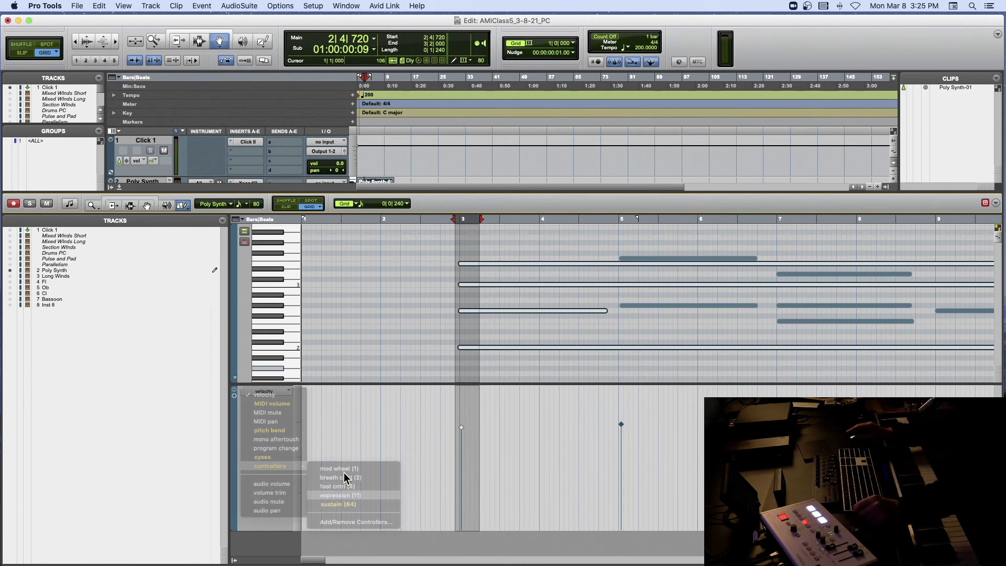
pyautogui.click(416, 220)
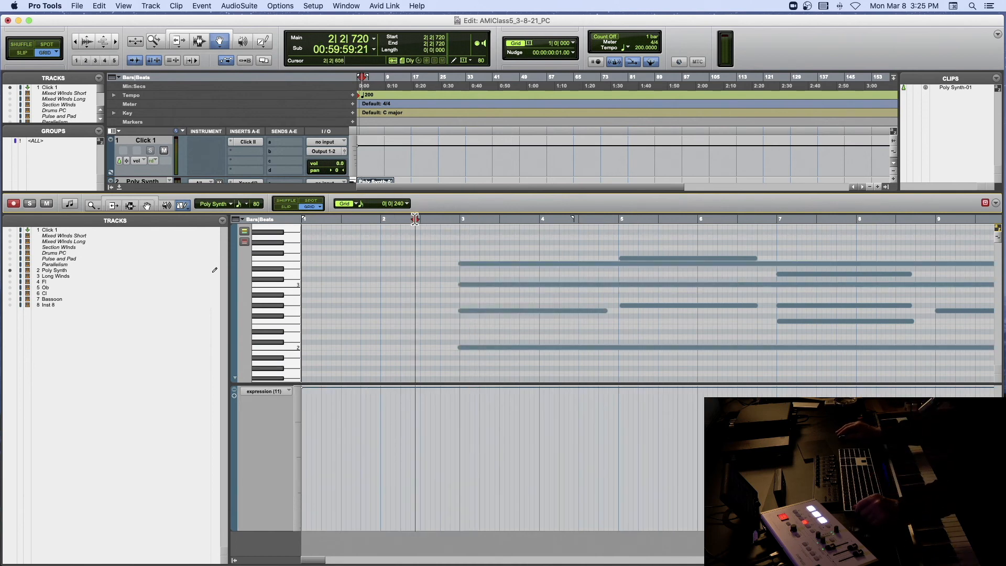
pyautogui.click(182, 205)
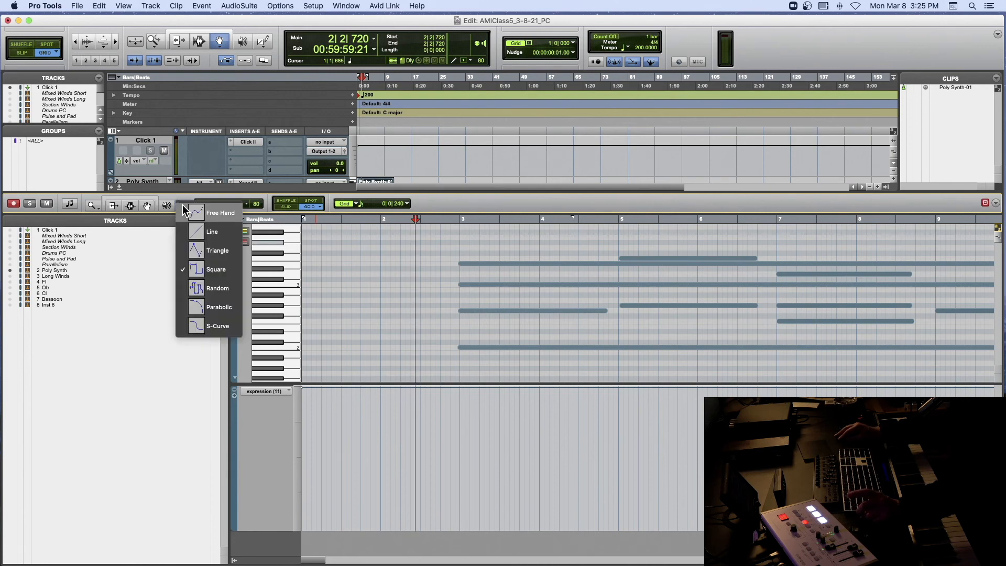
pyautogui.click(230, 289)
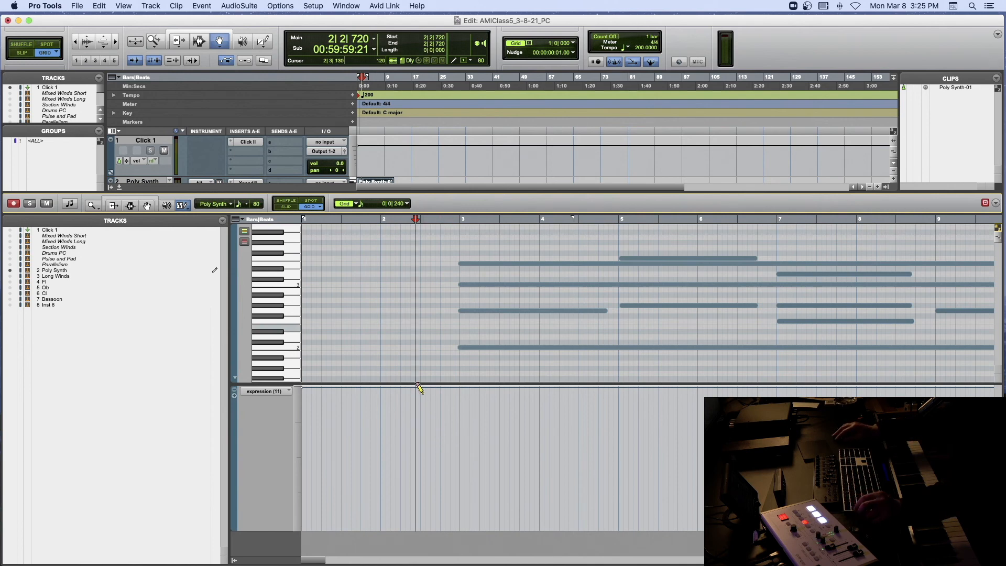
# Draw a full-range random expression curve from bar 2 to bar 9, play it, and undo it.
pyautogui.moveTo(401, 388); pyautogui.dragTo(958, 390)
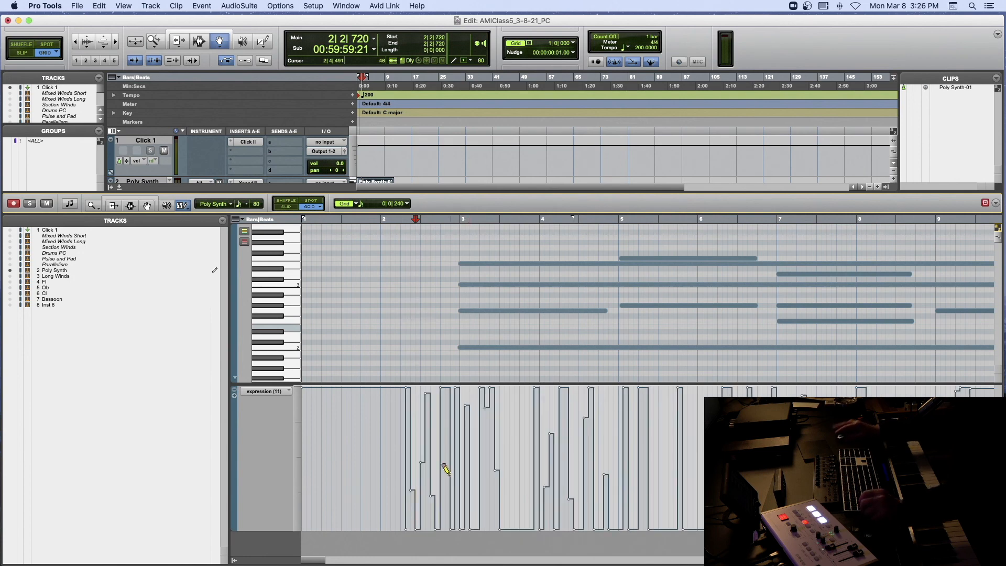
pyautogui.press('space')
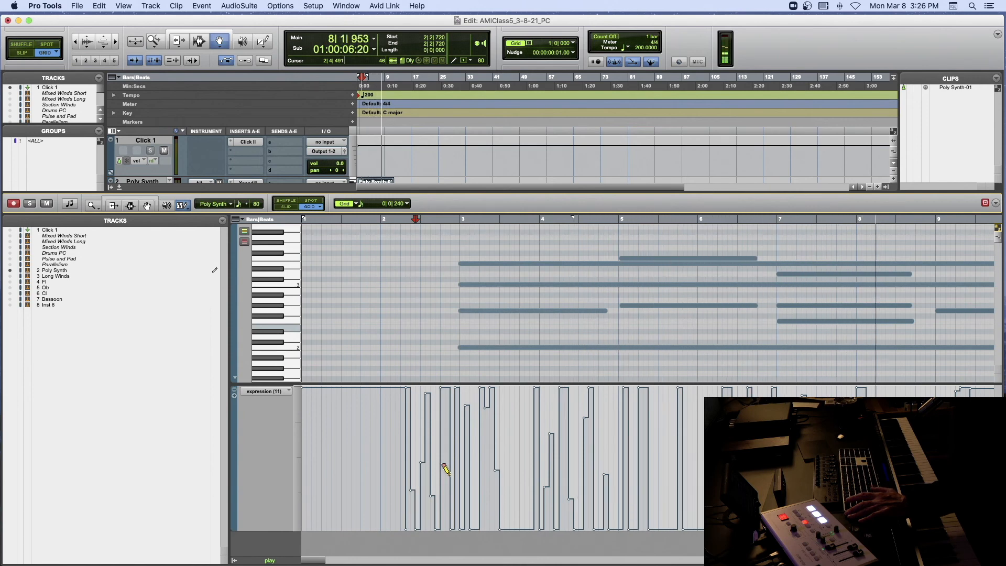
pyautogui.press('space')
pyautogui.hscroll(-10, 446, 469)
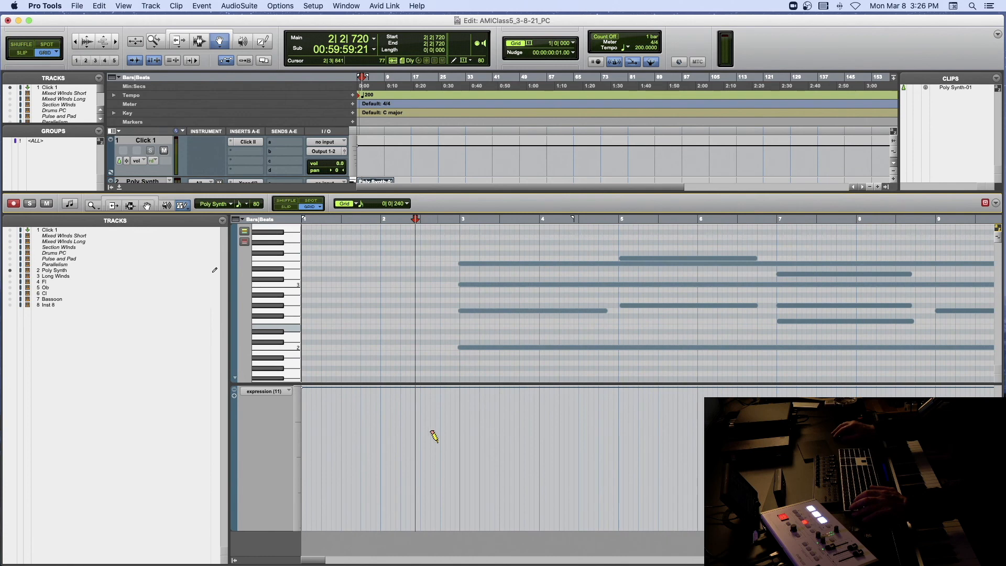
# Draw a narrow mid-level random expression curve from just before bar 3 to past bar 8, play it, and undo it.
pyautogui.moveTo(448, 440)
pyautogui.mouseDown()
pyautogui.moveTo(907, 446)
pyautogui.moveTo(907, 466)
pyautogui.moveTo(909, 447)
pyautogui.mouseUp()
pyautogui.press('space')
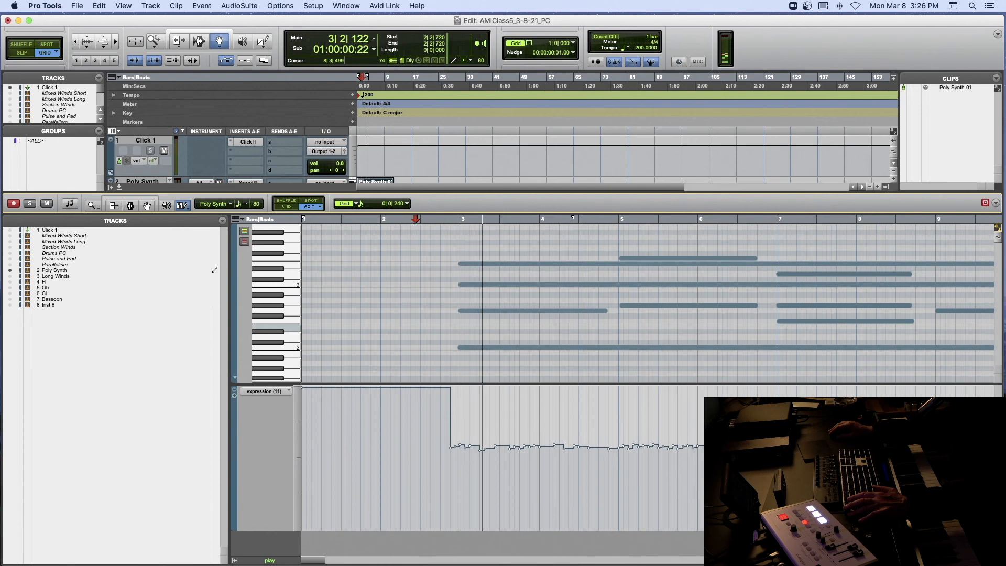
pyautogui.press('space')
pyautogui.press('super+z')
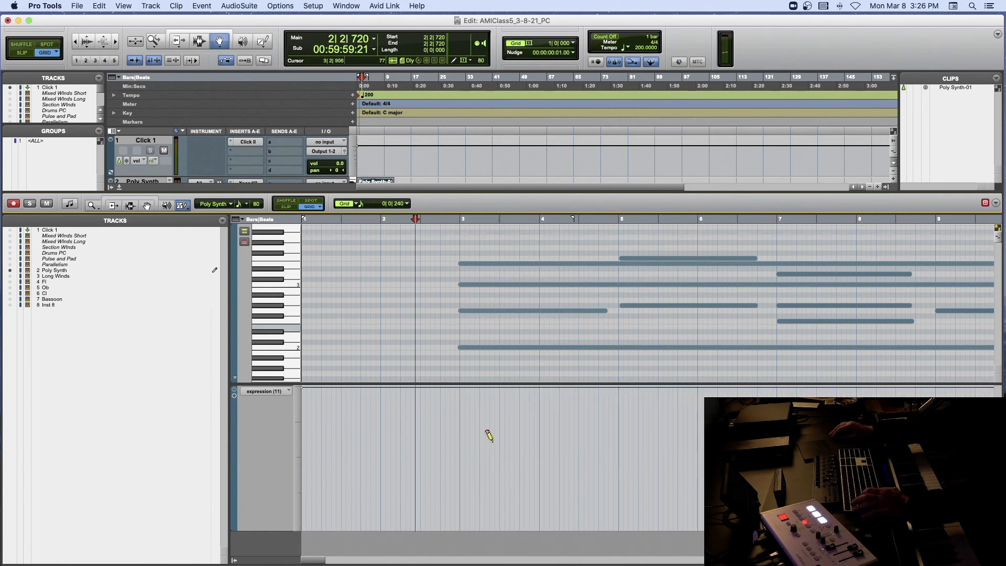
# Draw a moderately varied random expression curve from bar 3 to about bar 9, play it, and undo it.
pyautogui.moveTo(457, 437)
pyautogui.mouseDown()
pyautogui.moveTo(943, 439)
pyautogui.moveTo(946, 429)
pyautogui.mouseUp()
pyautogui.press('space')
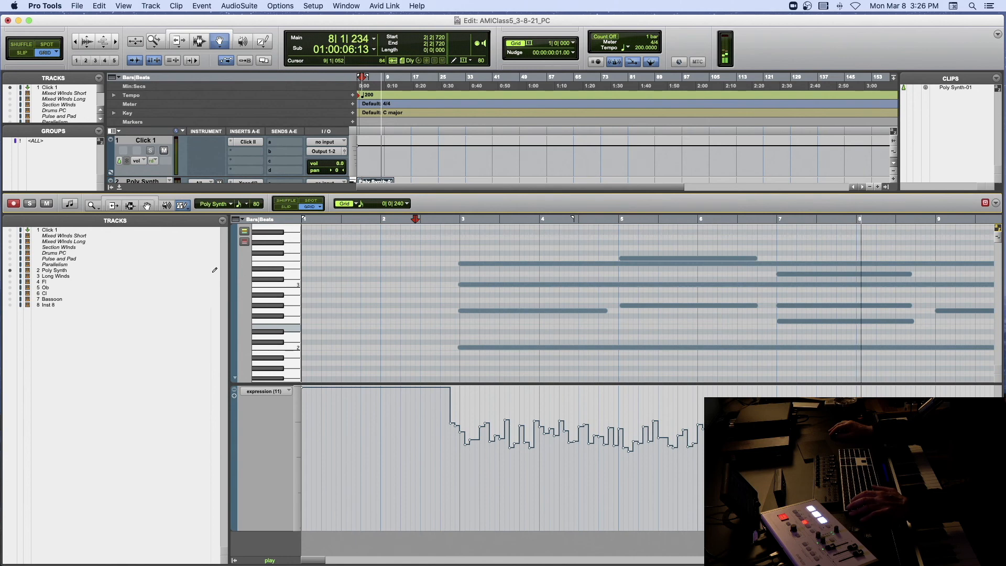
pyautogui.press('space')
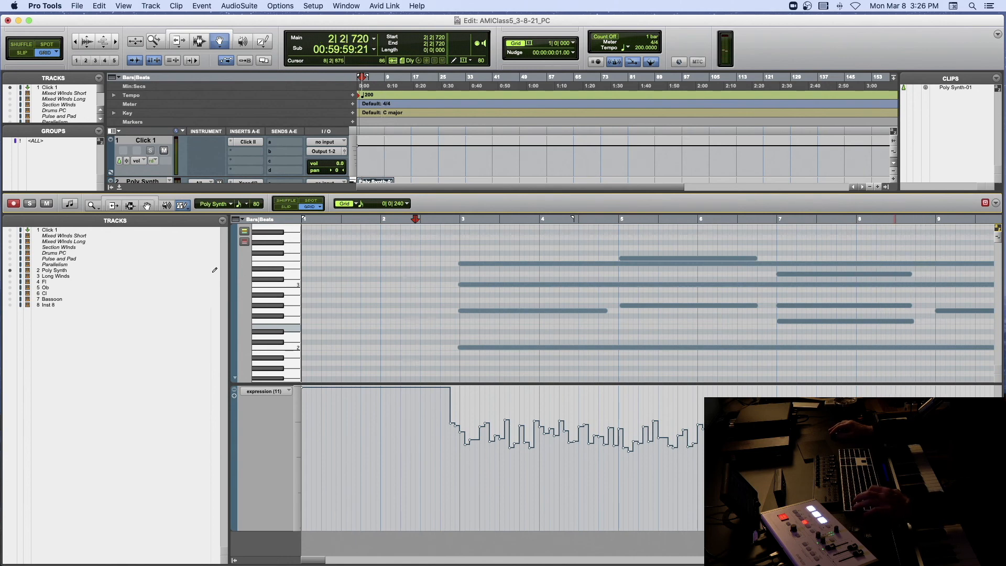
pyautogui.press('super+z')
# Show pitch bend data in the controller lane beneath the whole chord passage.
pyautogui.click(267, 389)
pyautogui.moveTo(266, 389)
pyautogui.click(283, 357)
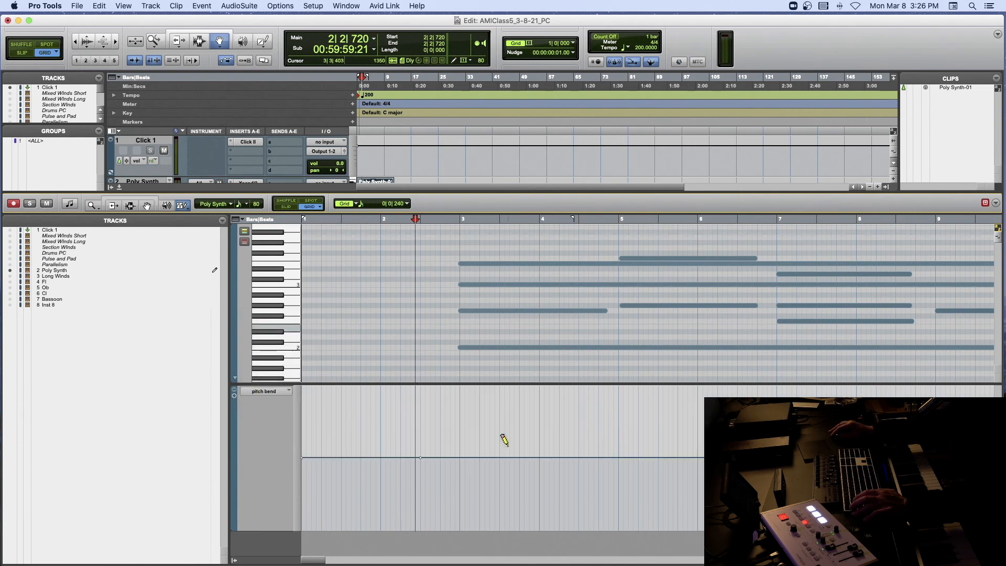
pyautogui.press('super+]')
pyautogui.press('super+[')
pyautogui.press('super+[')
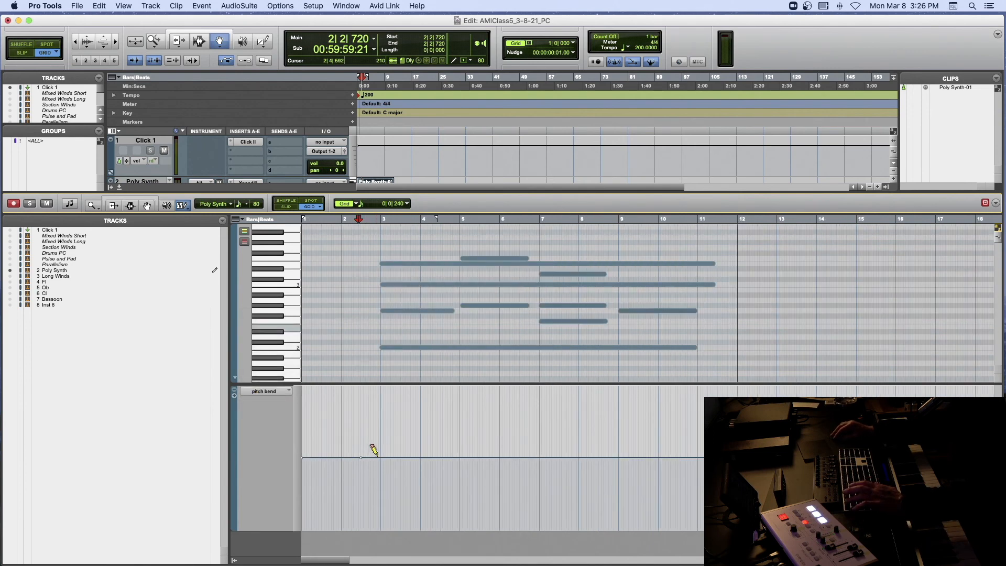
# Draw a very slight random pitch bend around the center line from bar 3 to bar 11, play it, and undo it.
pyautogui.moveTo(378, 455); pyautogui.dragTo(695, 457)
pyautogui.press('space')
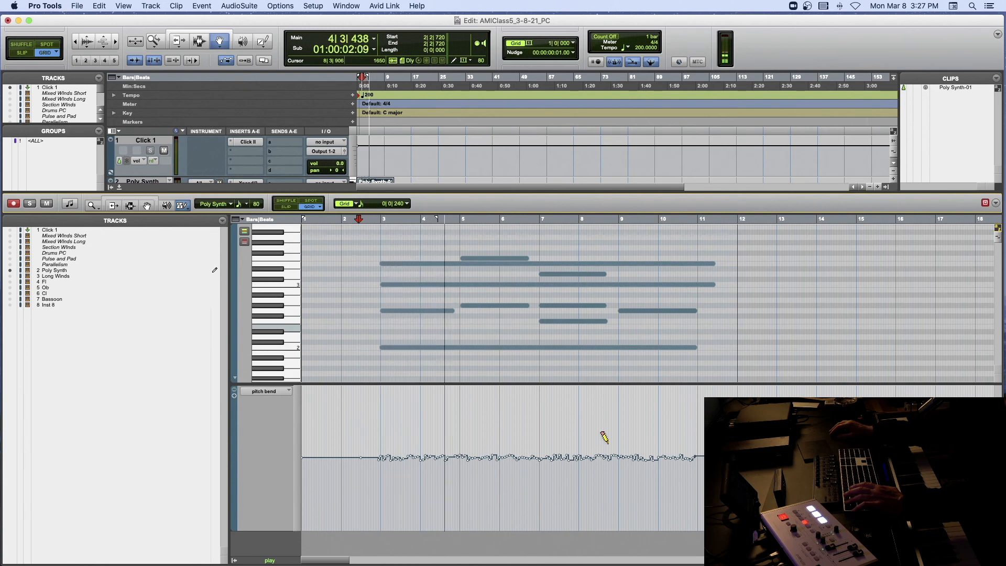
pyautogui.press('super+z')
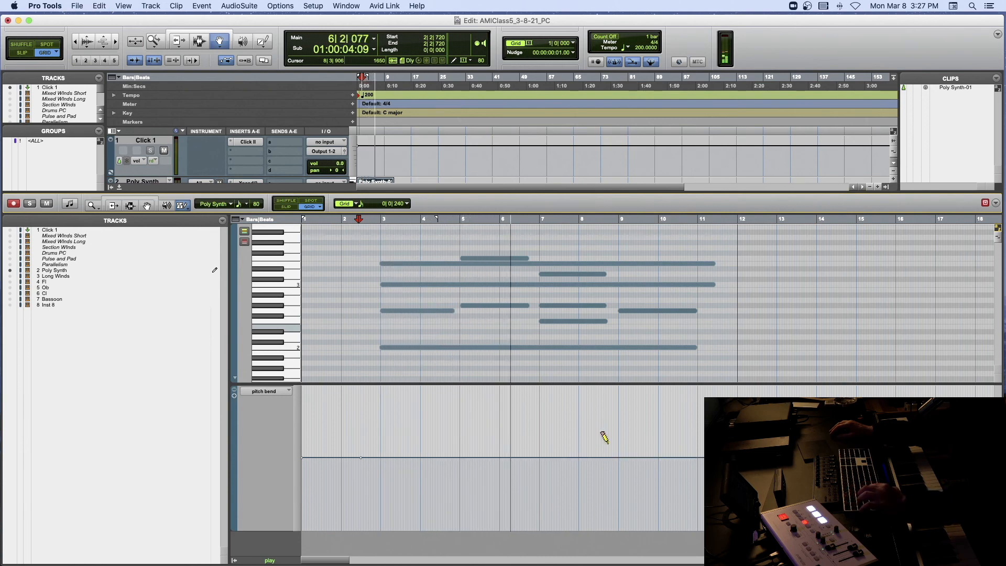
pyautogui.press('space')
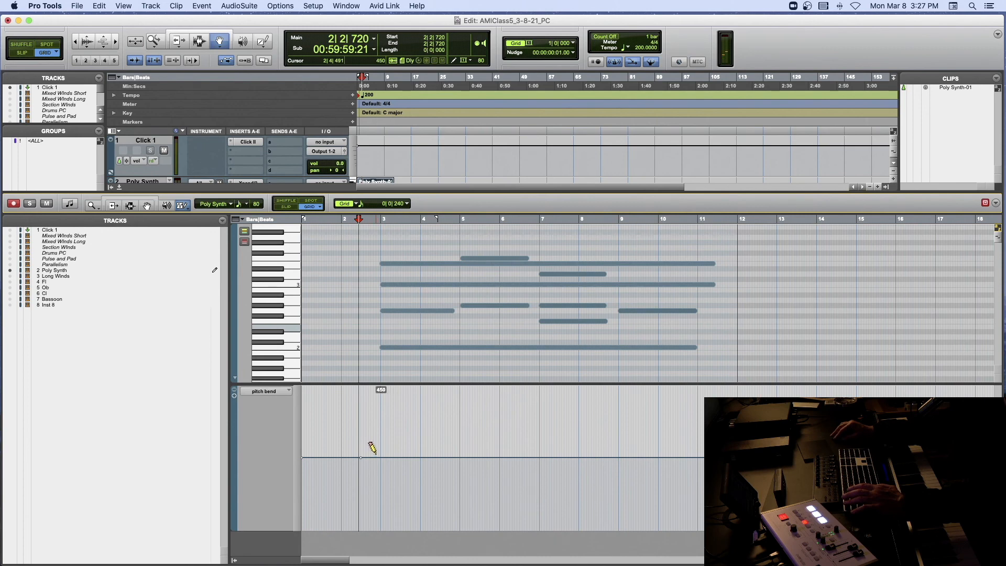
# Draw a moderate random pitch bend around the center line from bar 3 past bar 11, play it, and undo it.
pyautogui.moveTo(414, 460)
pyautogui.mouseDown()
pyautogui.moveTo(503, 451)
pyautogui.moveTo(729, 457)
pyautogui.mouseUp()
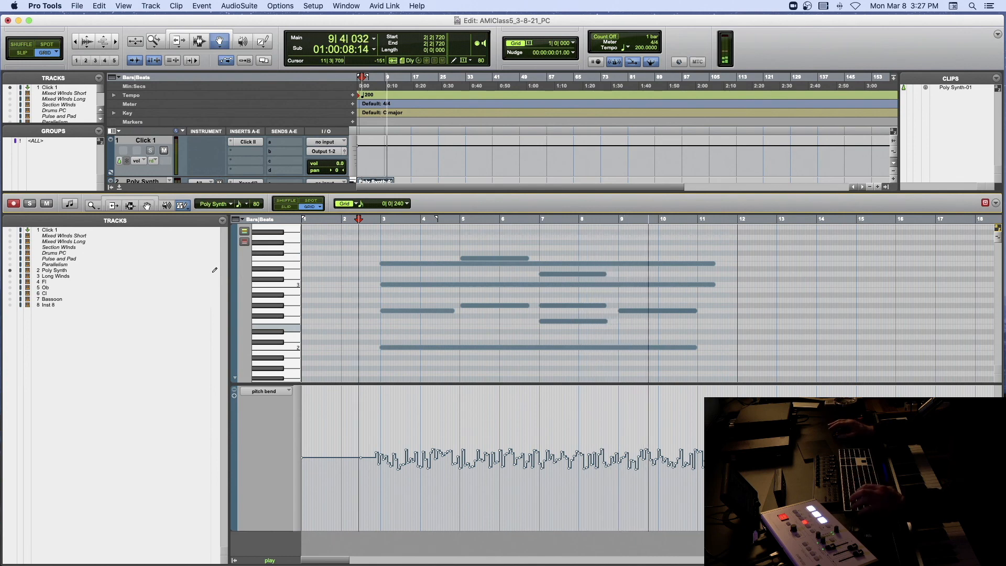
pyautogui.press('space')
pyautogui.press('super+z')
pyautogui.press('space')
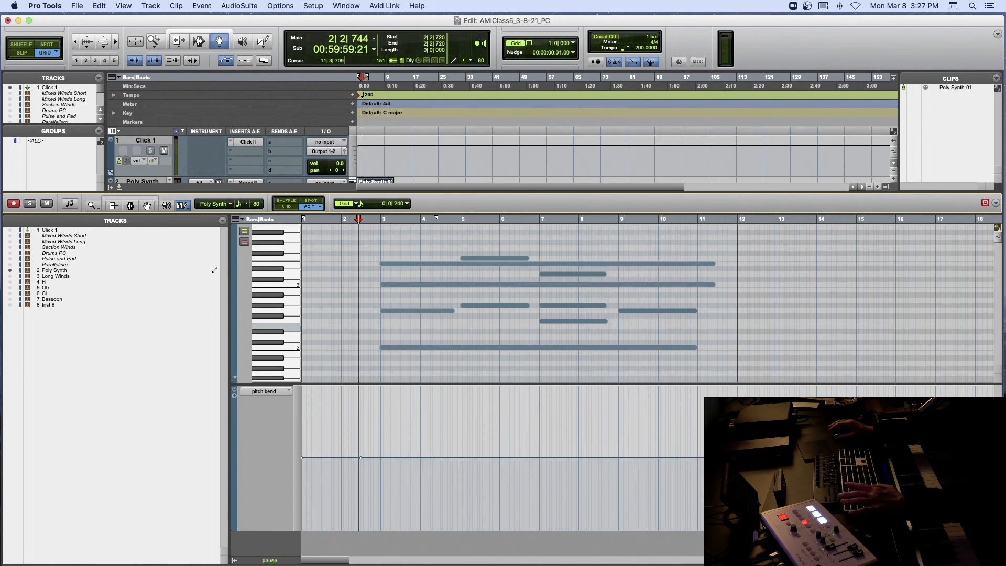
pyautogui.press('space')
# Draw a wide random pitch bend across most of the lane's range from bar 3 past bar 11, play it, and undo it.
pyautogui.moveTo(371, 433)
pyautogui.mouseDown()
pyautogui.moveTo(448, 475)
pyautogui.moveTo(718, 463)
pyautogui.mouseUp()
pyautogui.press('space')
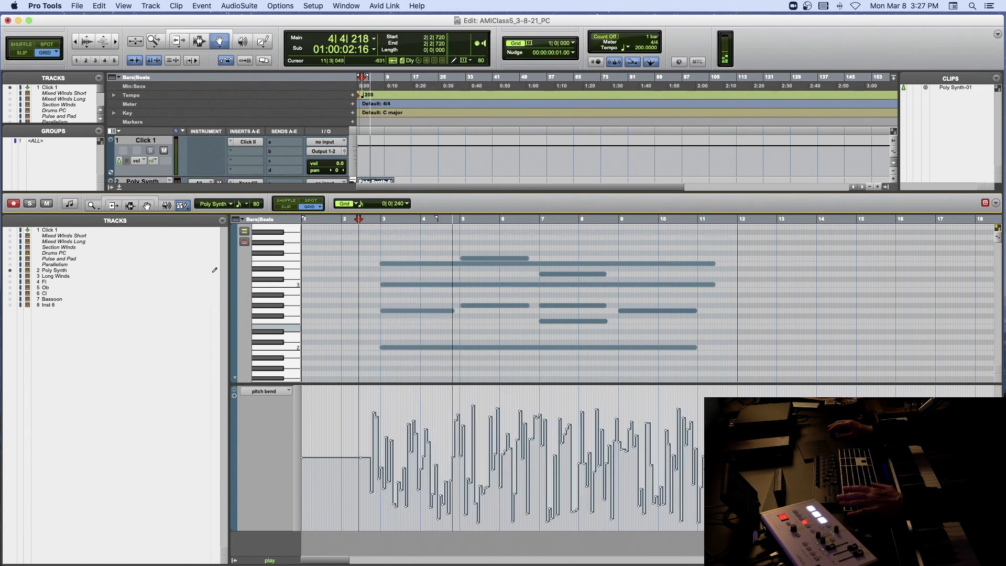
pyautogui.press('space')
pyautogui.press('super+z')
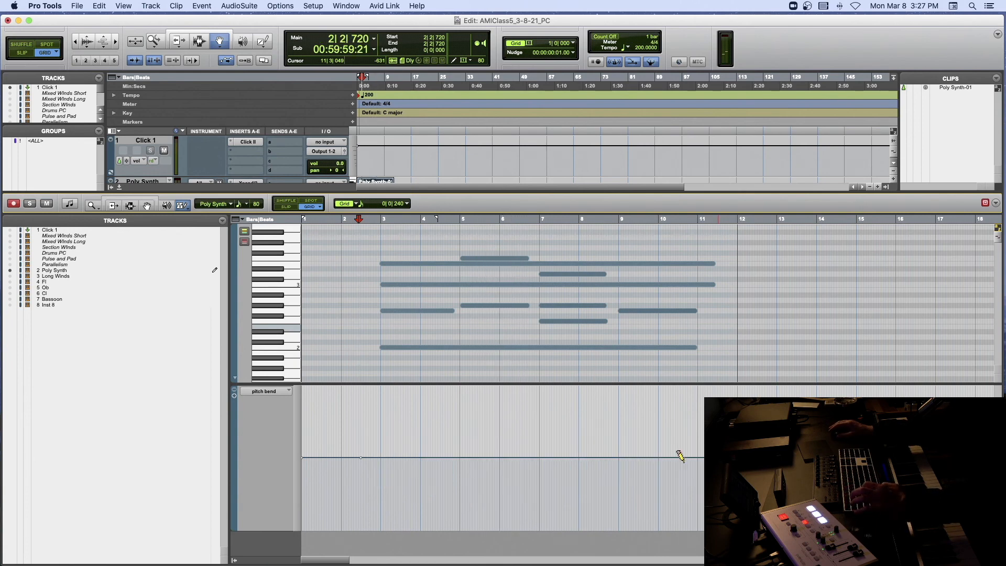
# Place the edit cursor at 2|4|720 and show MIDI pan in the controller lane.
pyautogui.click(131, 203)
pyautogui.click(380, 435)
pyautogui.click(378, 434)
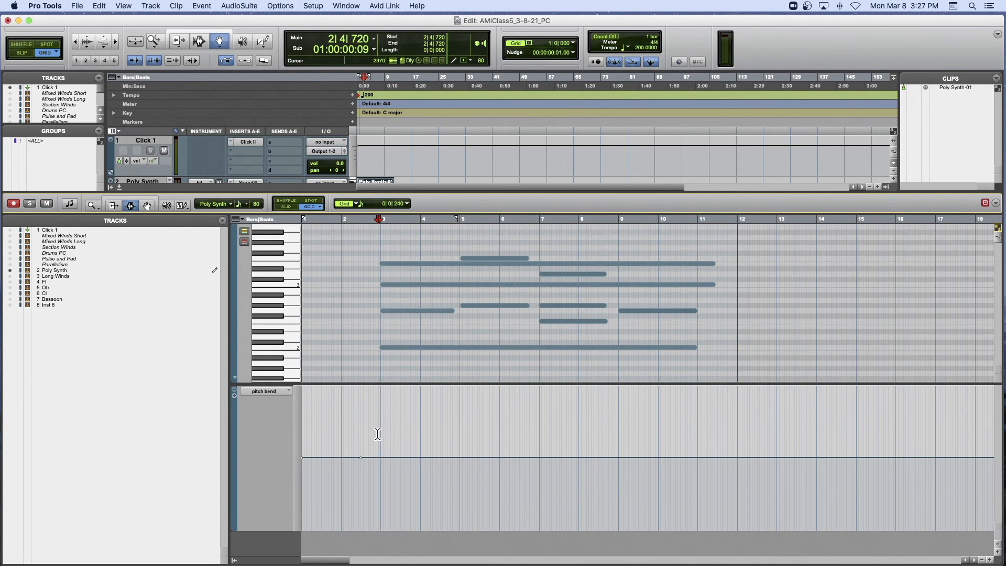
pyautogui.click(263, 391)
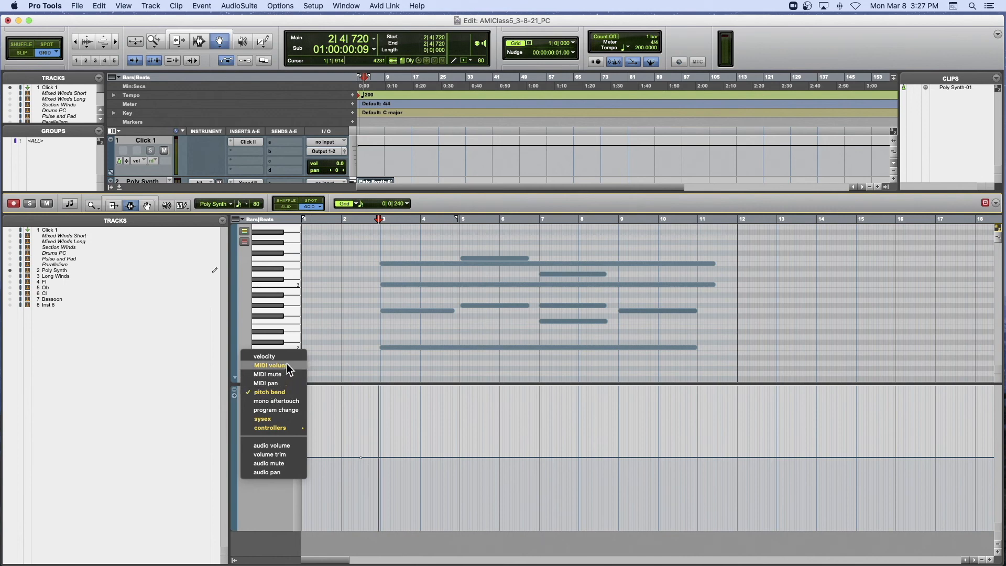
pyautogui.click(287, 382)
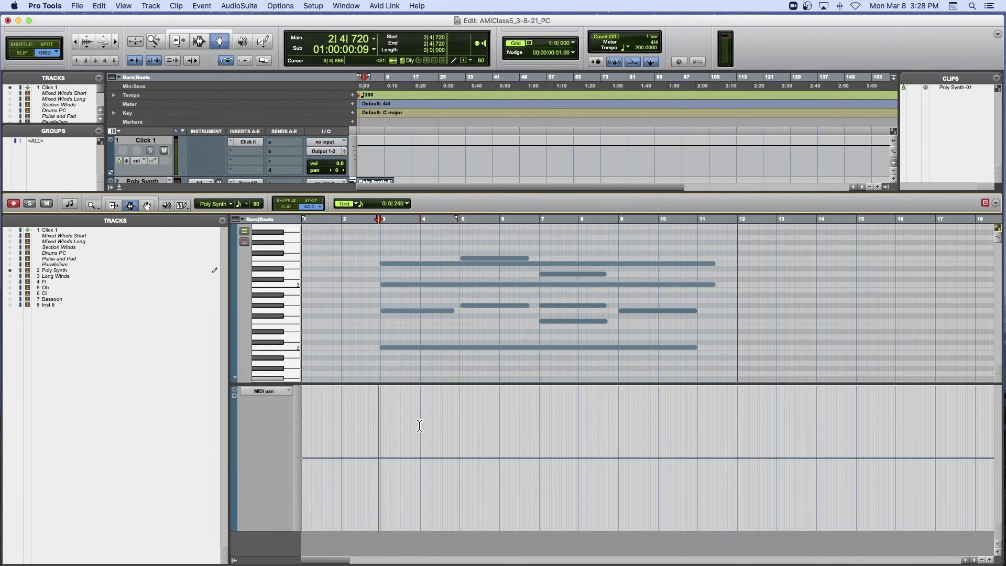
# With the Pencil, undo a trial pan stroke and draw a pan level left of center from the start of bar 1.
pyautogui.click(183, 205)
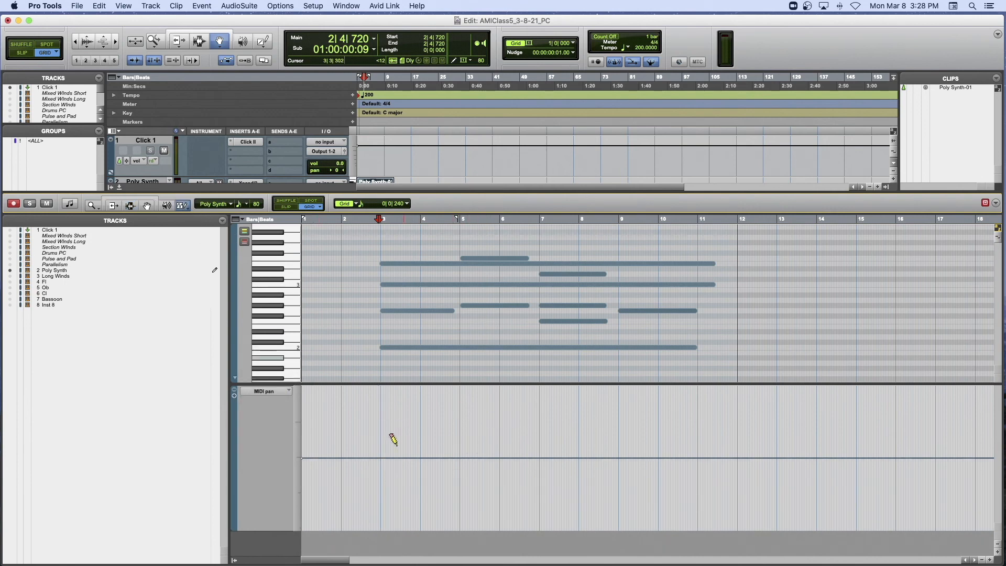
pyautogui.moveTo(395, 462); pyautogui.dragTo(396, 455)
pyautogui.press('super+z')
pyautogui.click(300, 402)
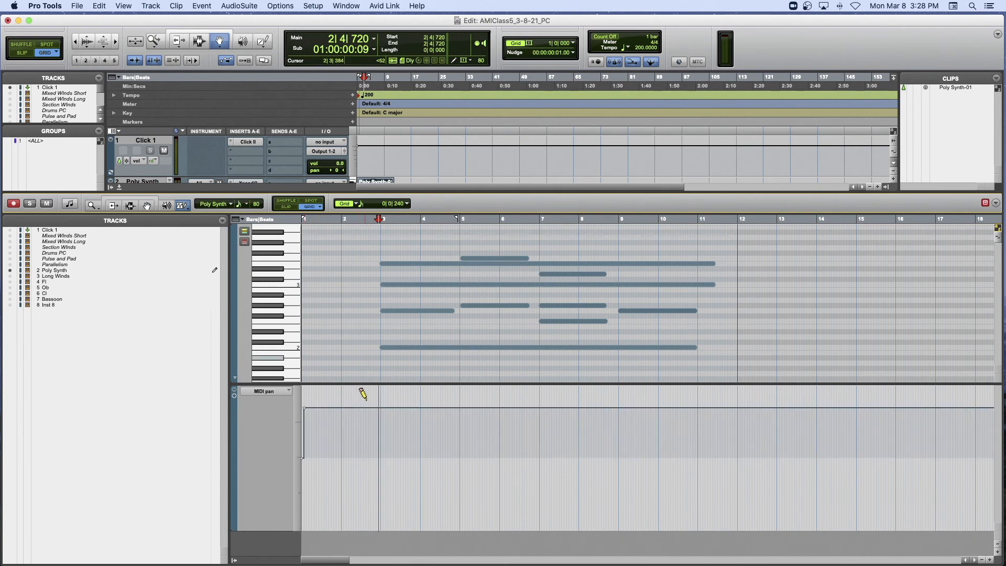
# Draw a random MIDI pan curve left of center from bar 3 to bar 8 and play it.
pyautogui.moveTo(399, 403); pyautogui.dragTo(587, 406)
pyautogui.press('super+z')
pyautogui.press('super+shift+z')
pyautogui.press('space')
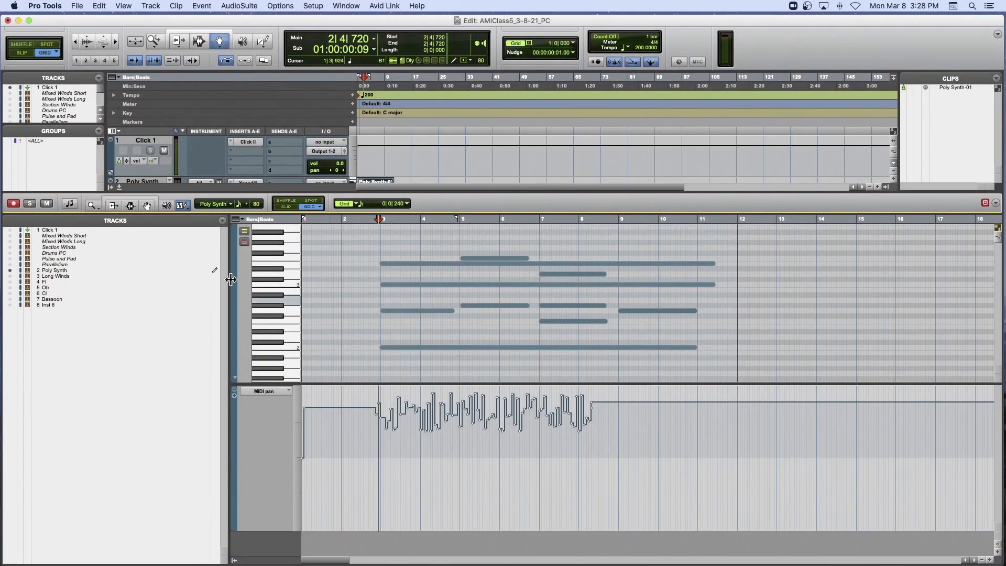
# Delete the random pan points across the chord passage and the initial pan point at bar 1.
pyautogui.click(129, 206)
pyautogui.moveTo(351, 428); pyautogui.dragTo(680, 429)
pyautogui.press('Delete')
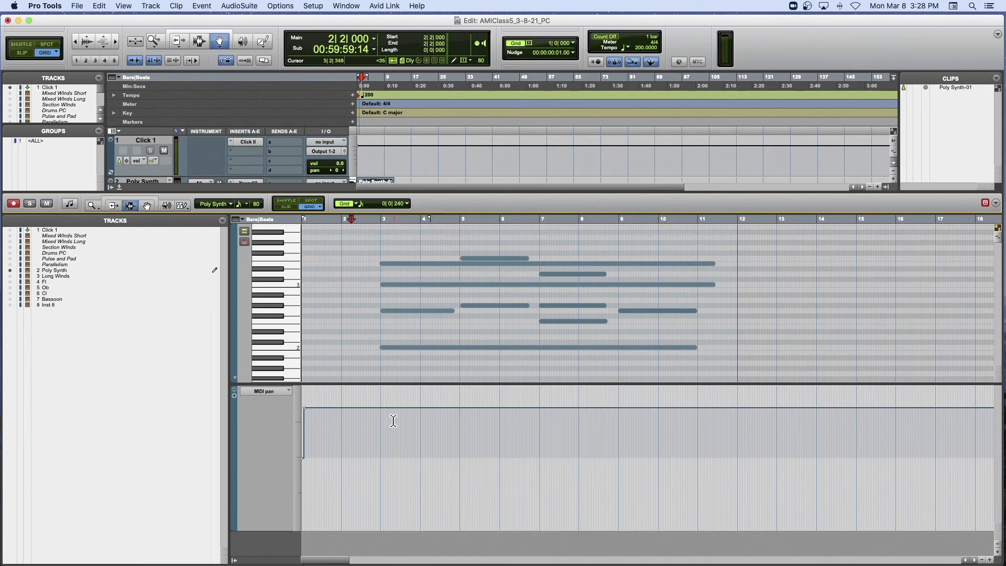
pyautogui.moveTo(346, 422); pyautogui.dragTo(294, 421)
pyautogui.press('Delete')
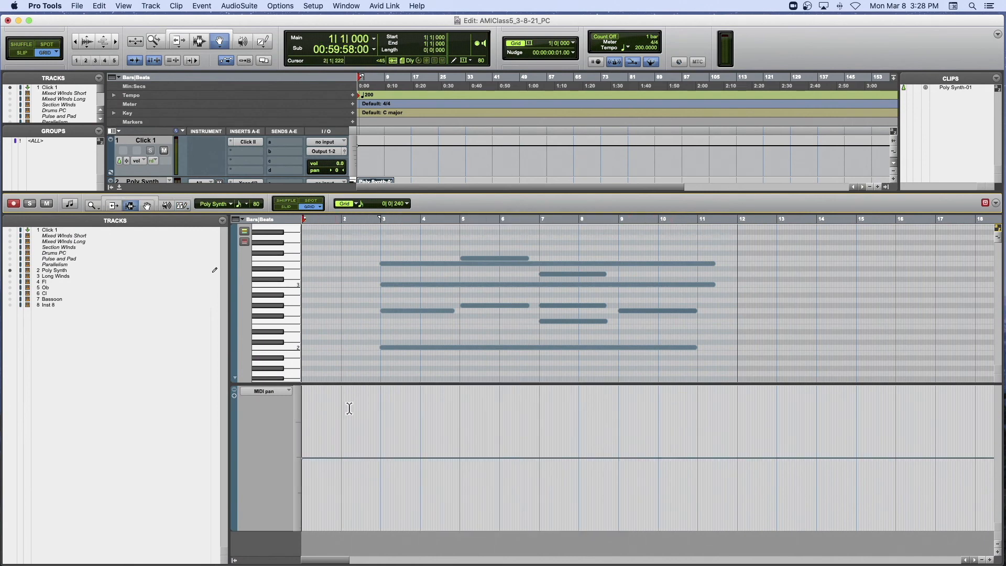
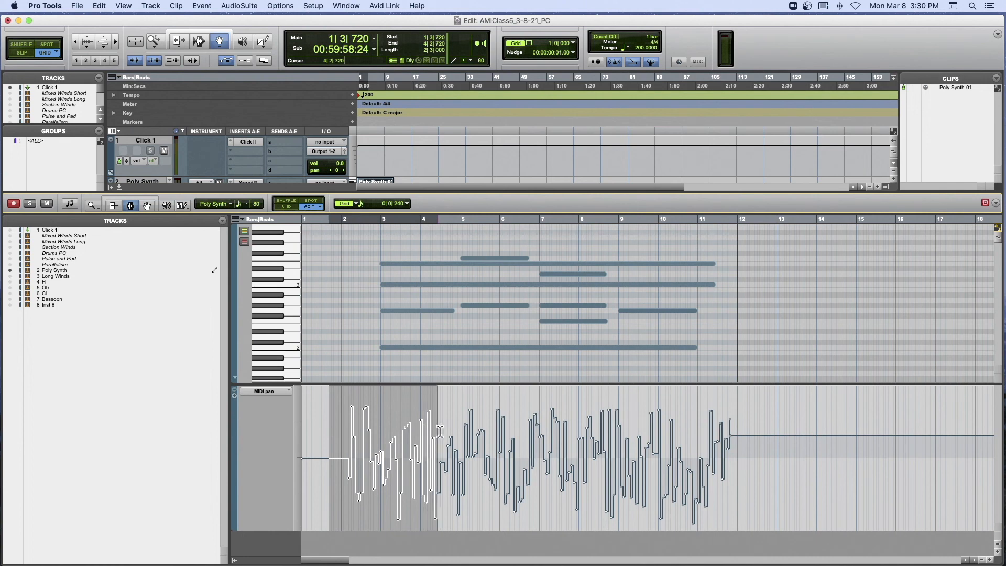
# Compare selecting the notes with selecting only the pan data, and try deleting the notes together with their pan points.
pyautogui.moveTo(353, 292); pyautogui.dragTo(733, 306)
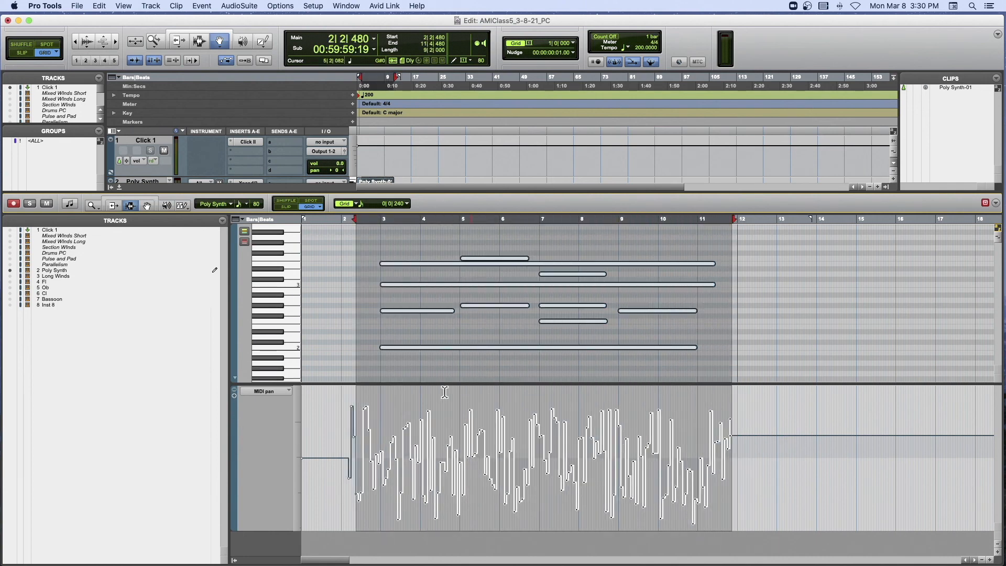
pyautogui.moveTo(334, 440); pyautogui.dragTo(791, 448)
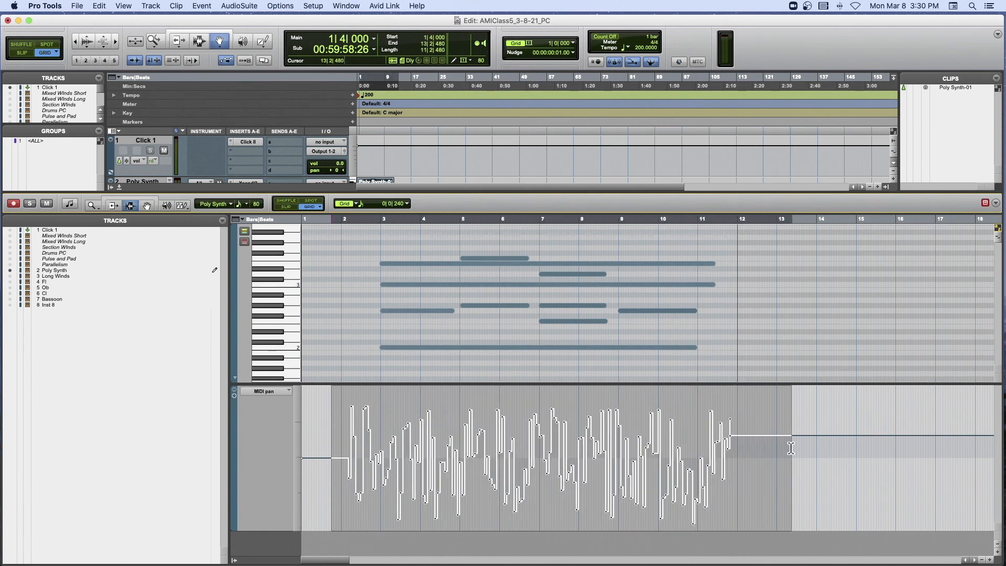
pyautogui.moveTo(361, 285); pyautogui.dragTo(745, 287)
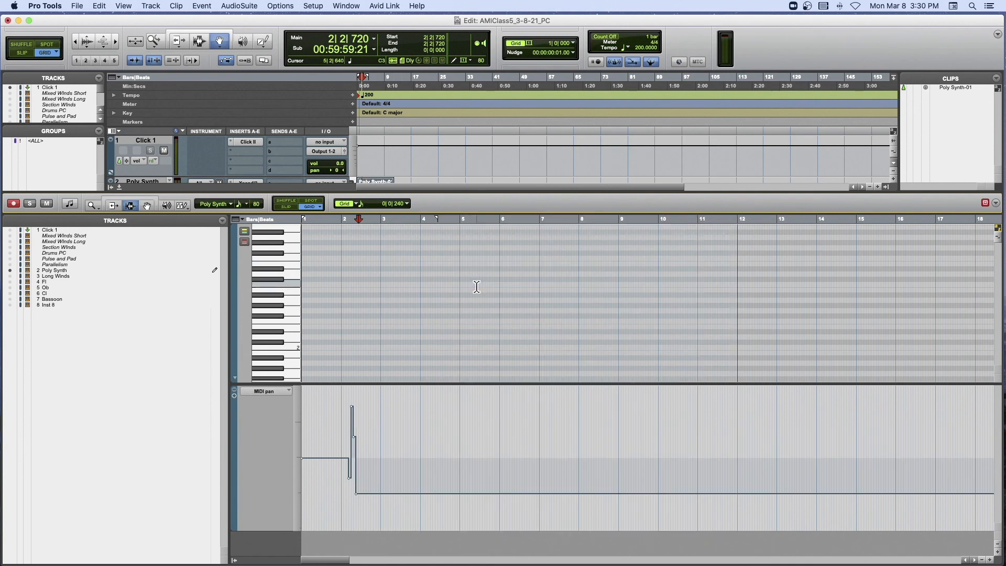
# Select only the MIDI pan lane from 1|3|480 past bar 13 and delete its random pan points.
pyautogui.moveTo(329, 455); pyautogui.dragTo(800, 468)
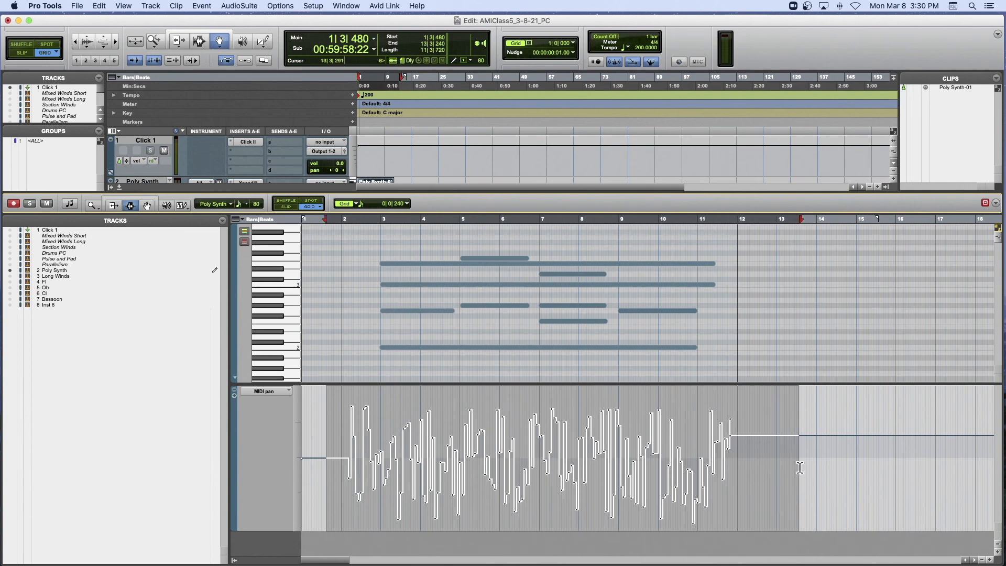
pyautogui.press('Delete')
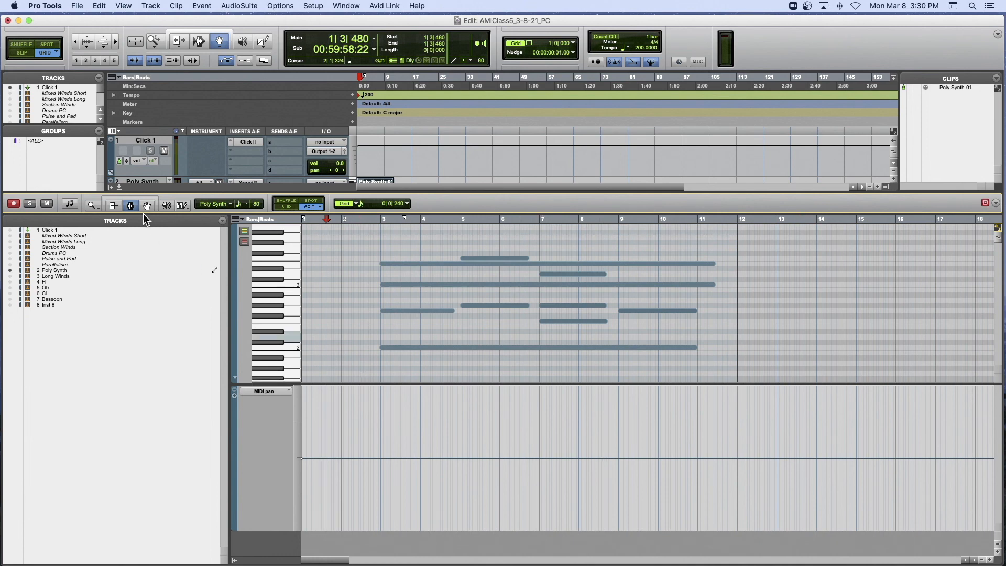
# Close the docked MIDI Editor and record-enable the Poly Synth track.
pyautogui.click(120, 187)
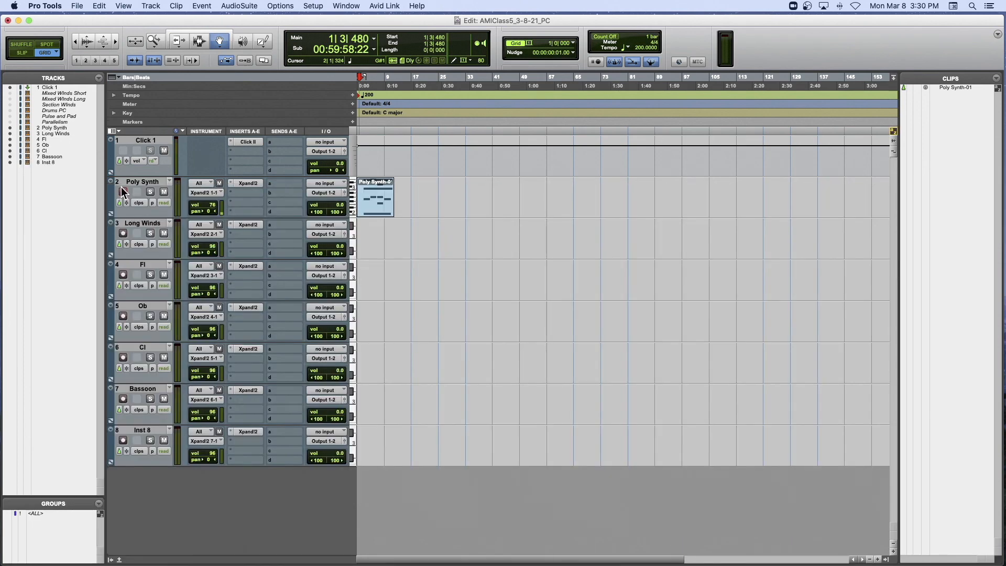
pyautogui.click(123, 192)
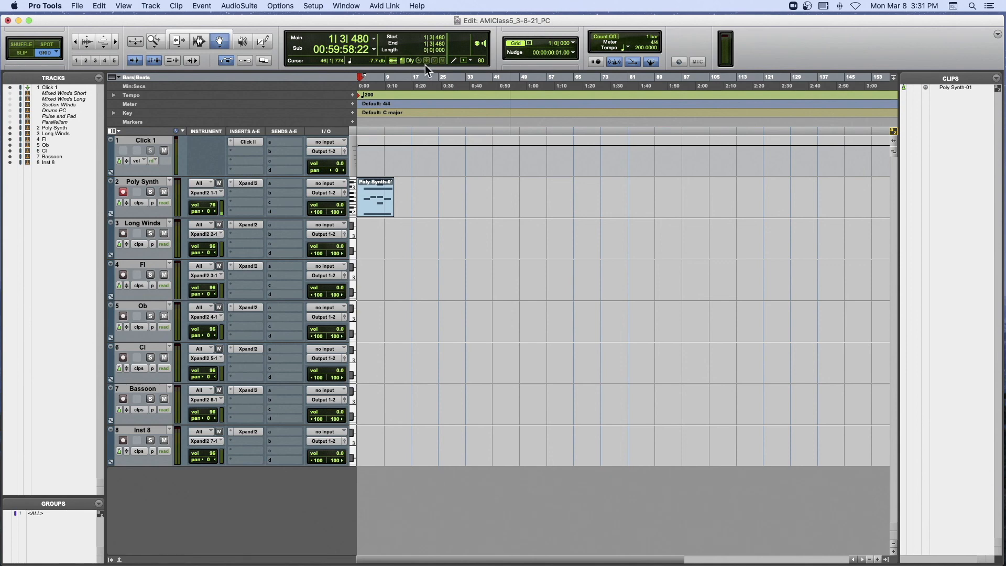
# Save the session under the new name AMIClass5_3-8-21_PC V2 in the existing session folder.
pyautogui.click(79, 7)
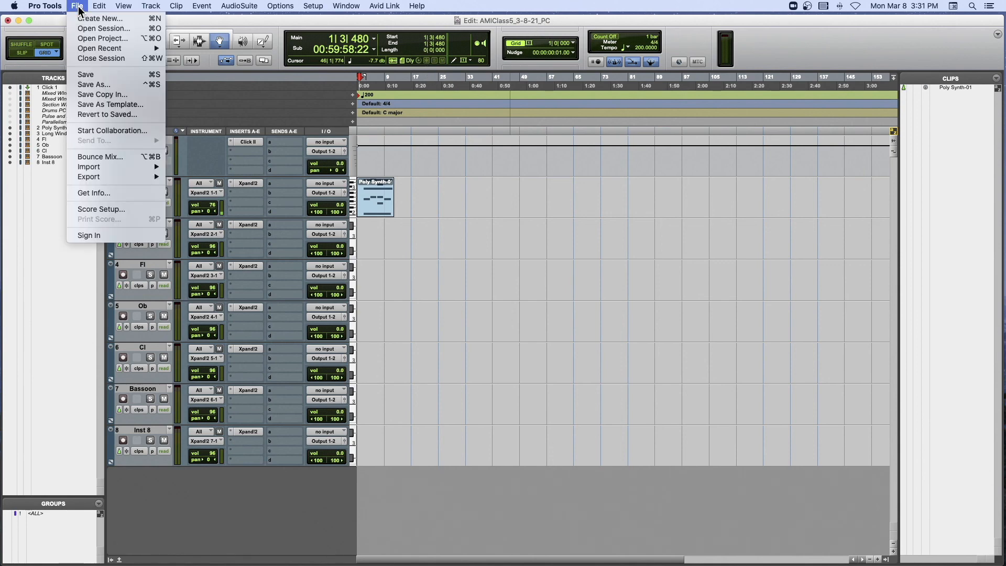
pyautogui.click(90, 78)
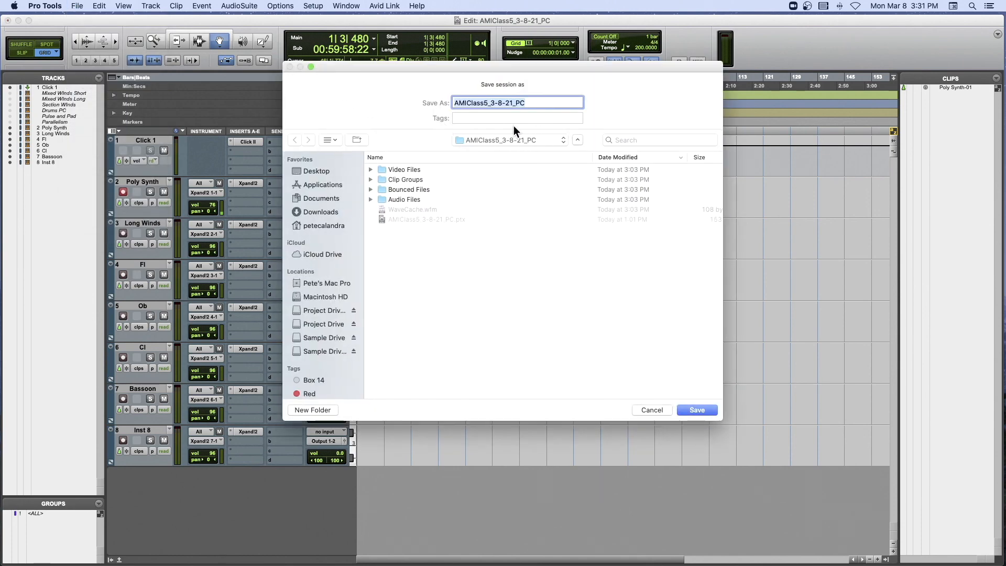
pyautogui.click(528, 103)
pyautogui.write('V2')
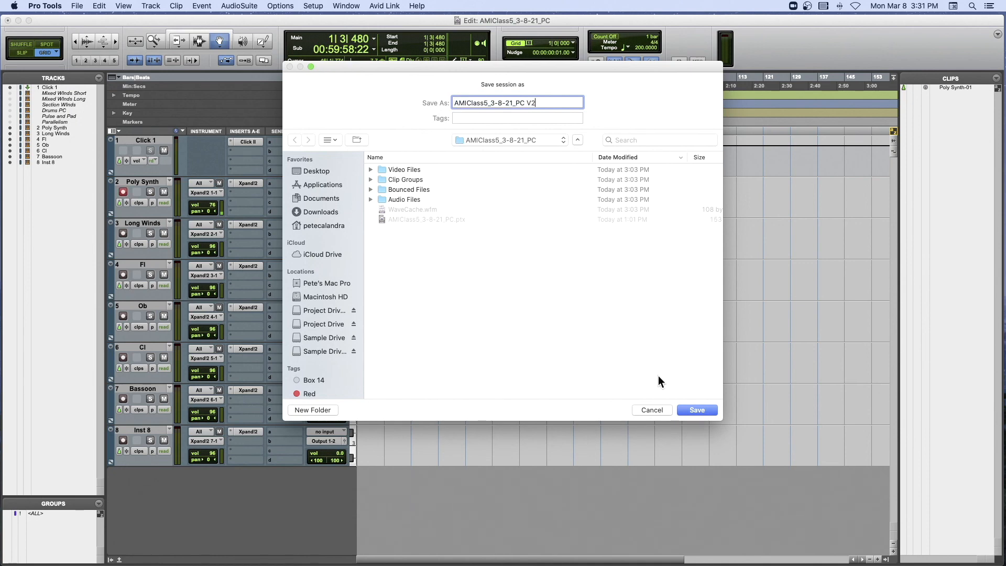
pyautogui.click(695, 409)
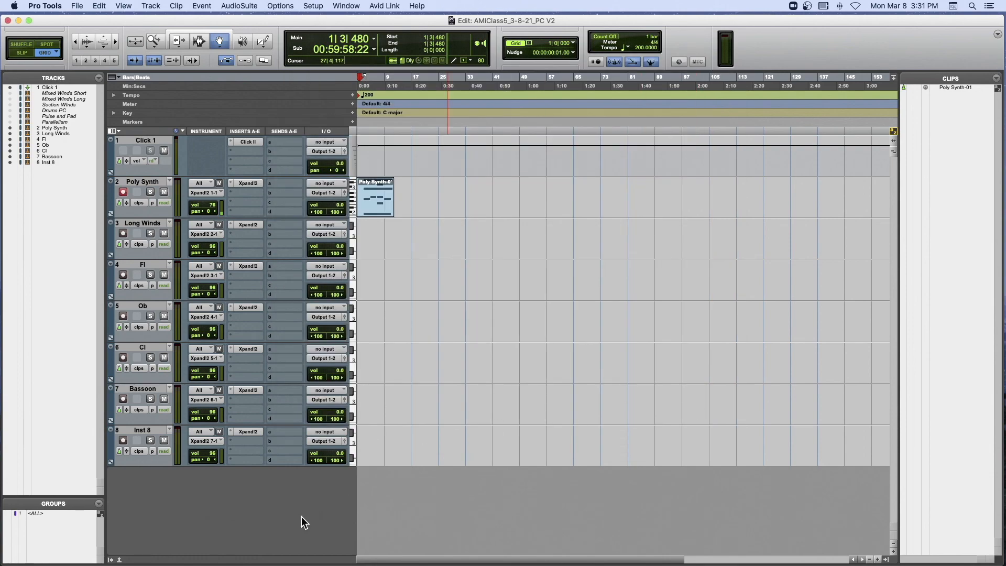
# Switch to Finder and examine the session files inside the AMIClass5_3-8-21_PC folder on the Desktop, closing the window when done.
pyautogui.moveTo(96, 562)
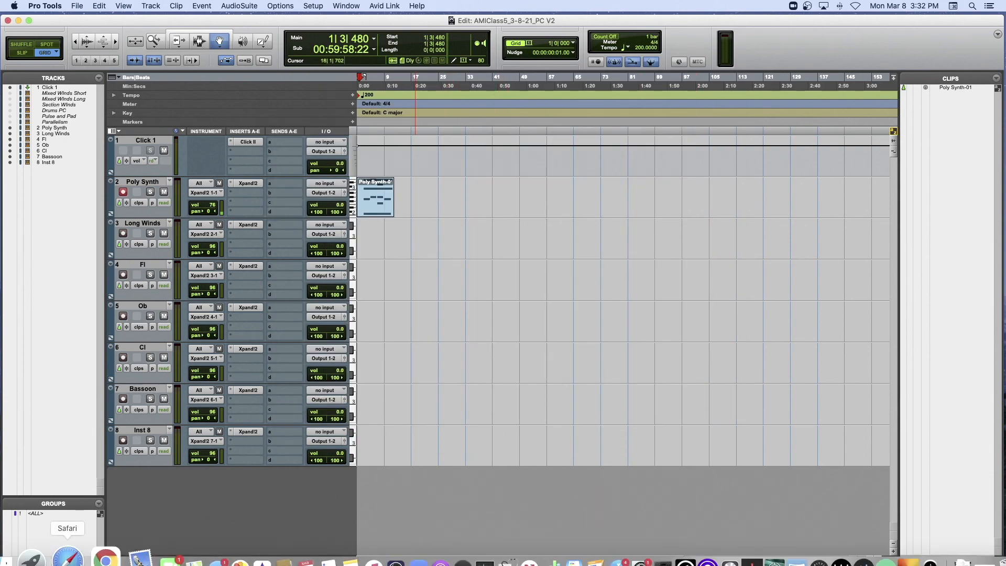
pyautogui.click(30, 537)
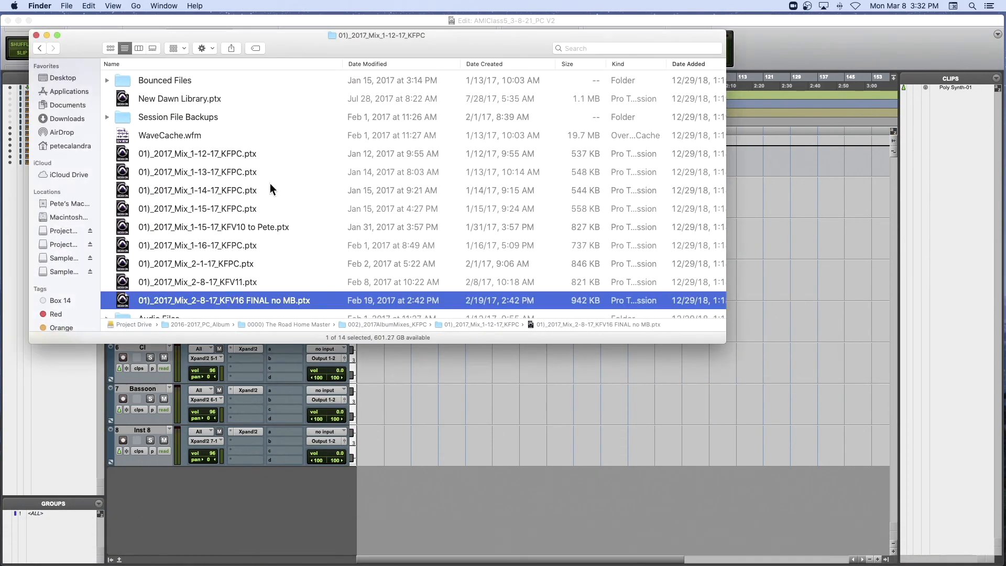
pyautogui.click(55, 78)
pyautogui.scroll(-1, 168, 89)
pyautogui.click(568, 62)
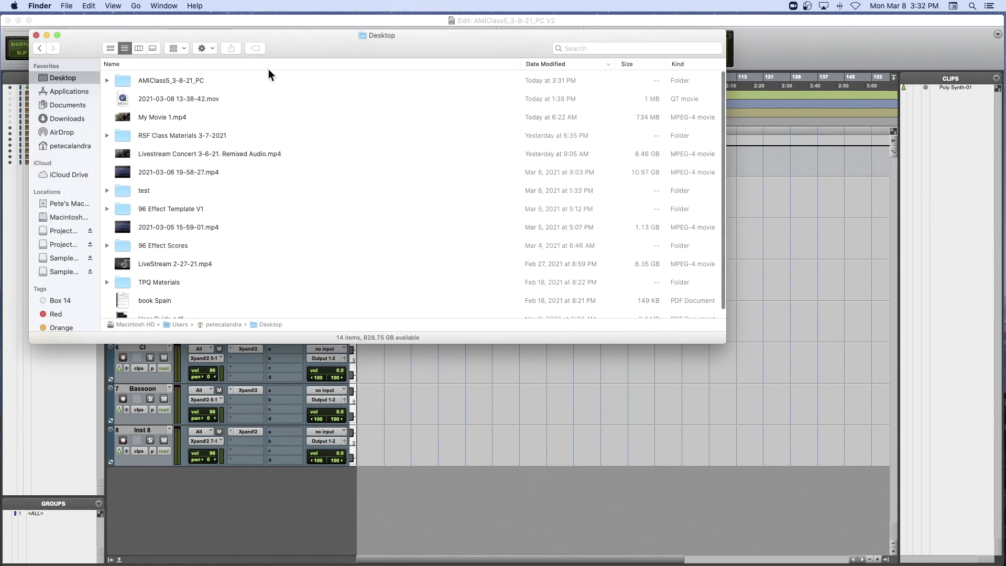
pyautogui.doubleClick(203, 81)
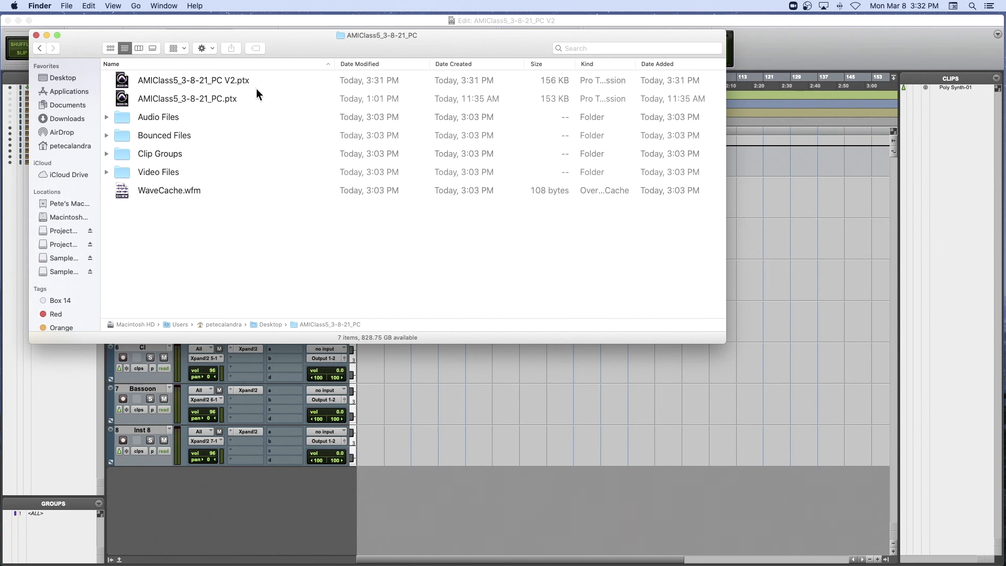
pyautogui.click(35, 35)
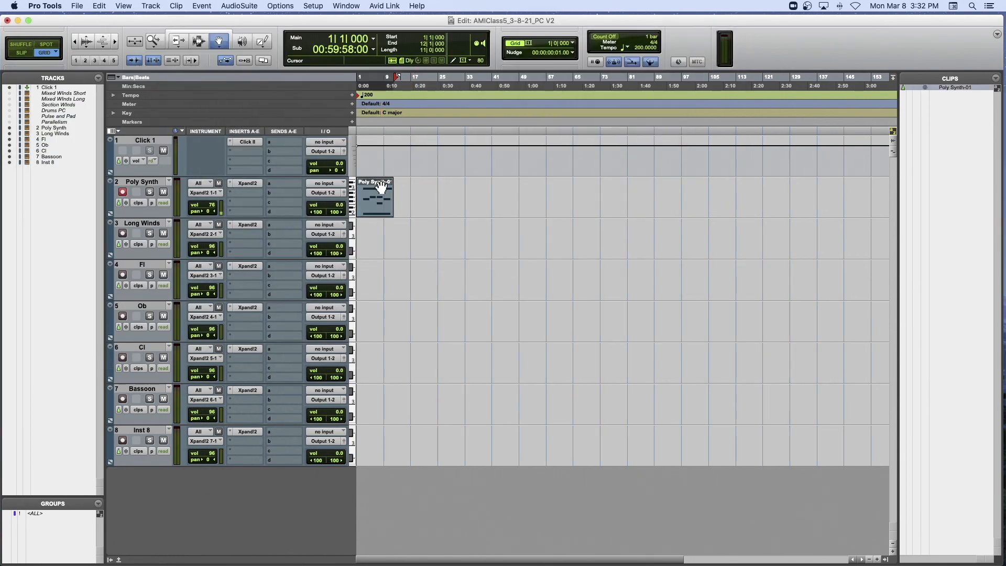
# Commit the Poly Synth instrument track to audio in Pro Tools.
pyautogui.rightClick(155, 182)
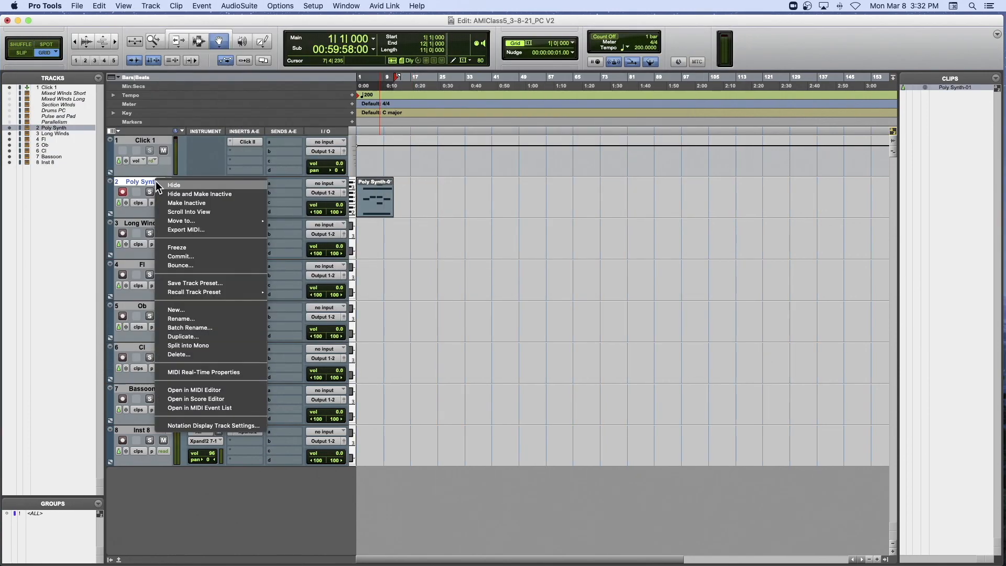
pyautogui.click(210, 257)
pyautogui.press('Escape')
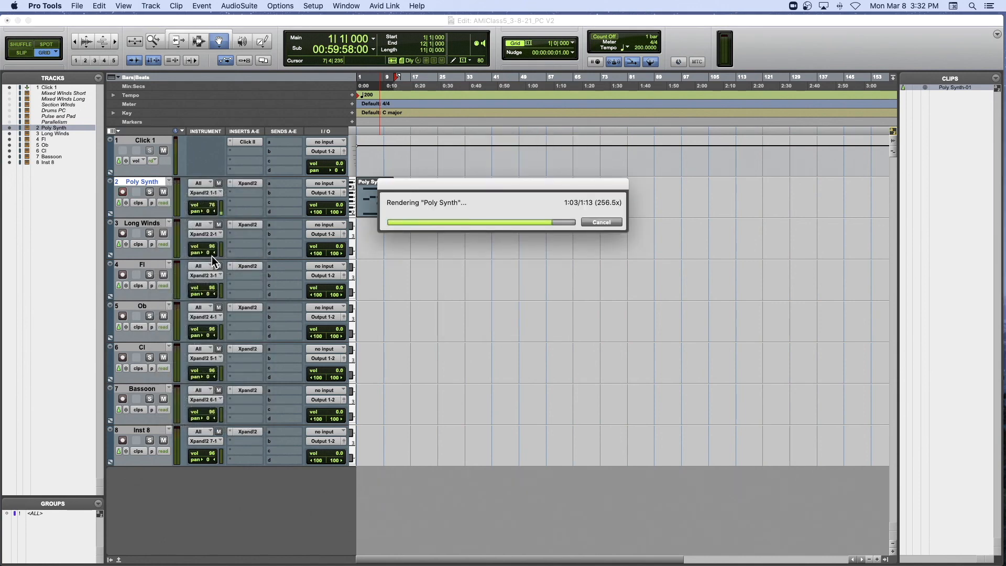
# Switch to Finder and inspect the session's Audio Files folder for the rendered Poly Synth WAV file, closing the window when done.
pyautogui.click(52, 534)
pyautogui.doubleClick(142, 80)
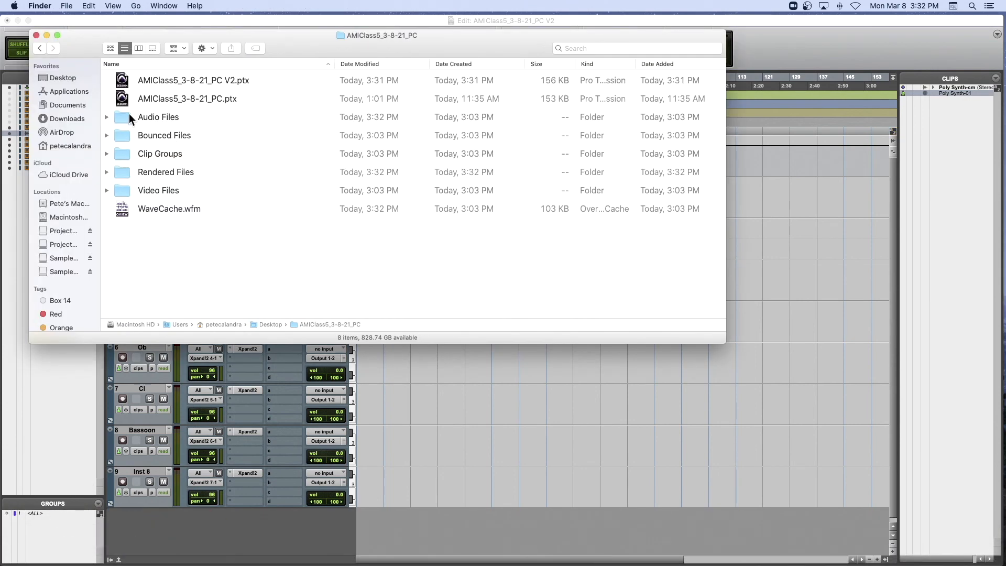
pyautogui.click(106, 117)
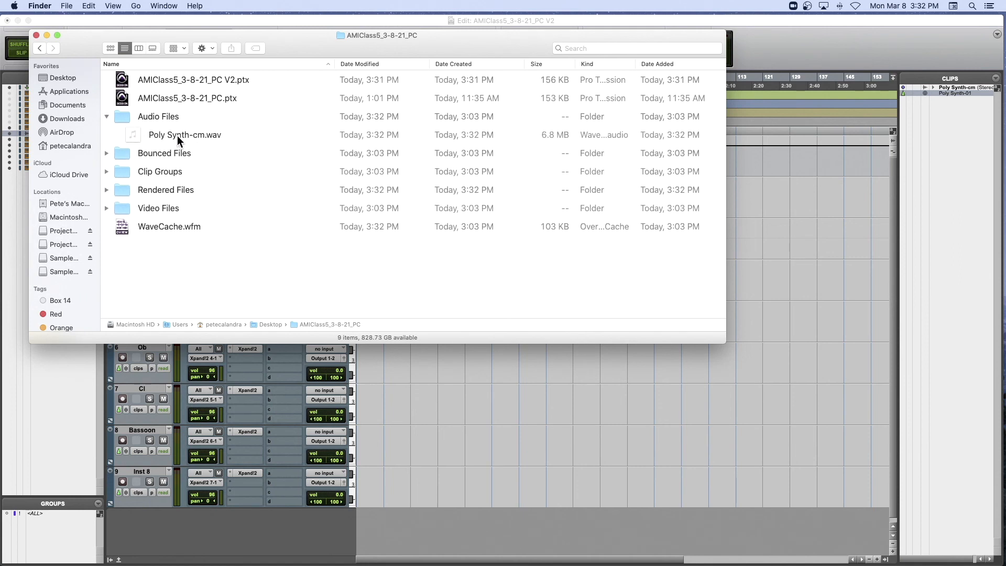
pyautogui.click(177, 136)
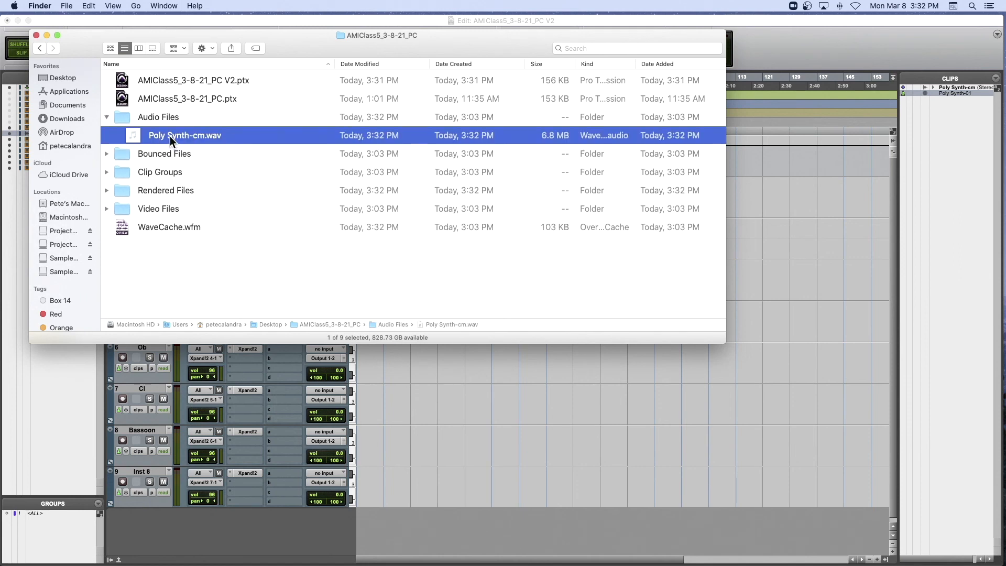
pyautogui.click(108, 117)
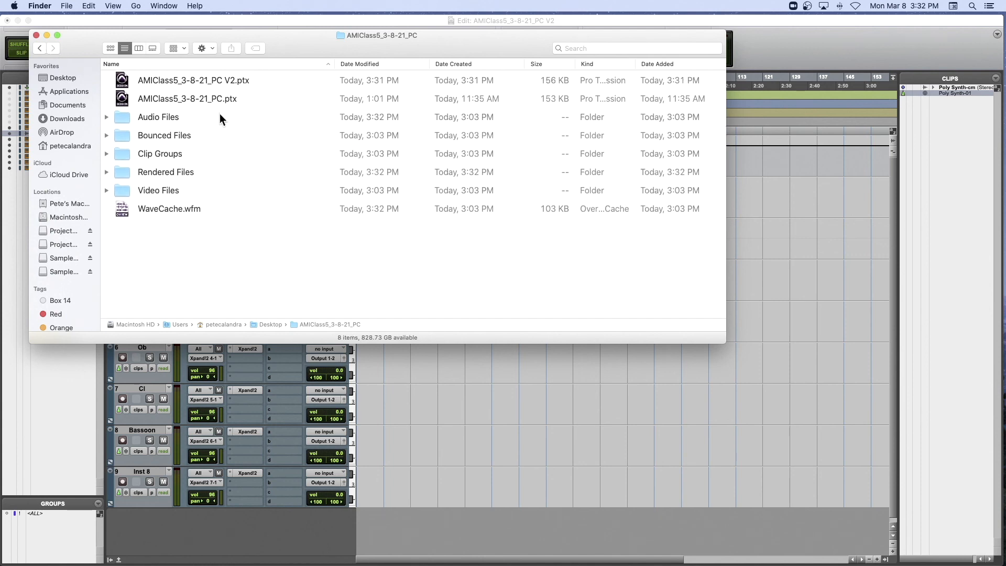
pyautogui.click(36, 34)
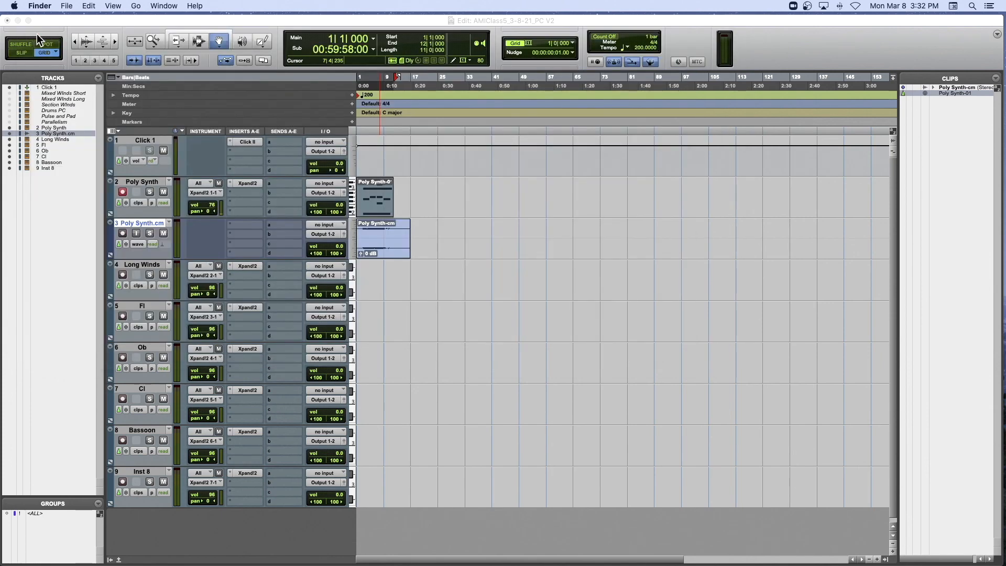
# Return to Pro Tools and try Save Copy In with Audio Files, Main Playlist Only and Selected Tracks Only included, cancelling without saving.
pyautogui.click(91, 22)
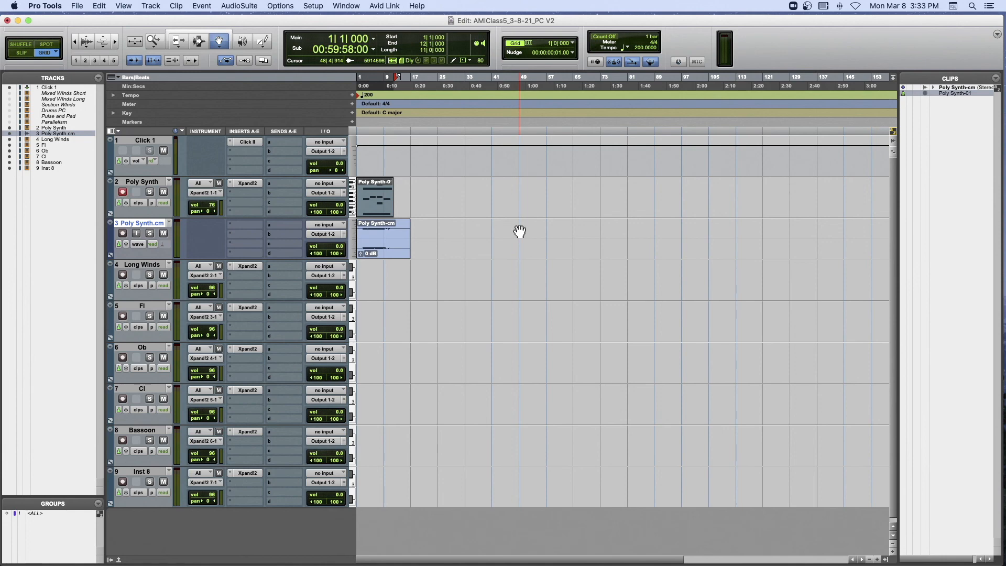
pyautogui.hscroll(2, 517, 231)
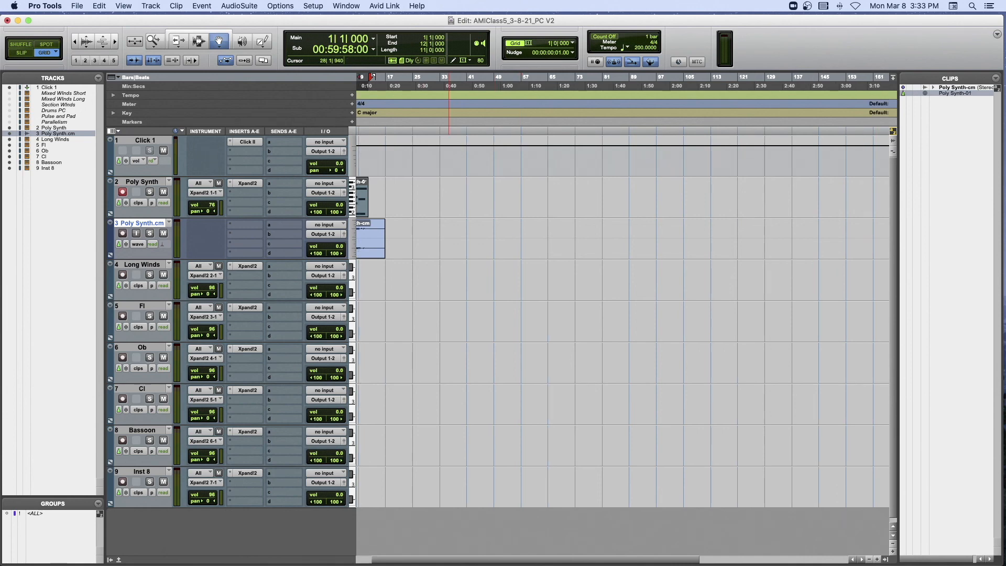
pyautogui.click(77, 7)
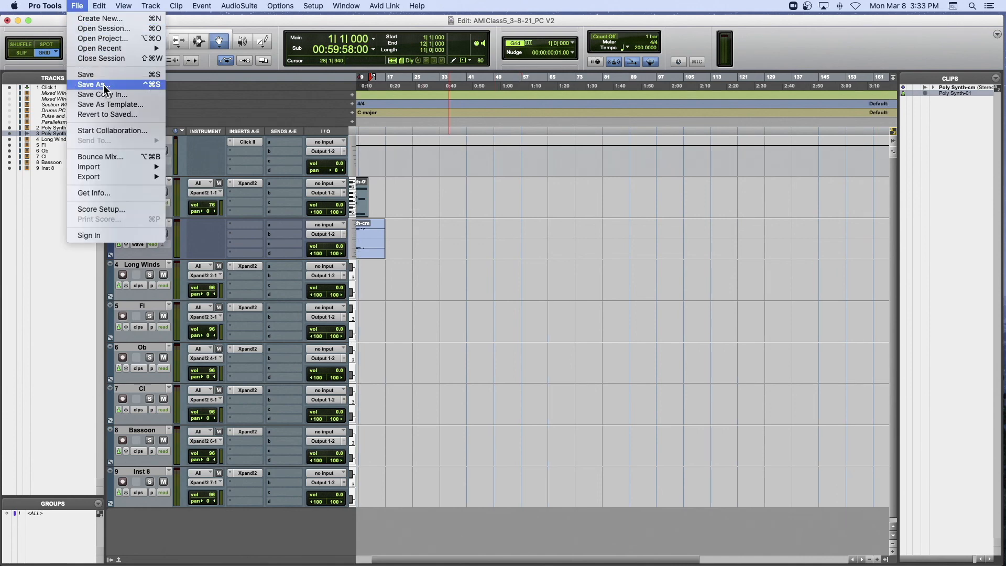
pyautogui.click(106, 96)
pyautogui.click(395, 259)
pyautogui.click(396, 290)
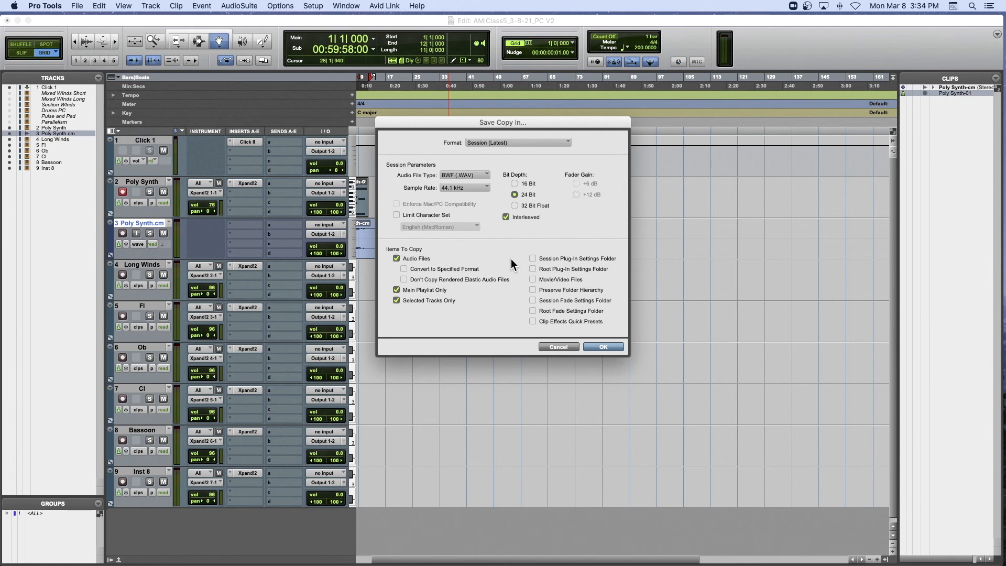
pyautogui.click(561, 347)
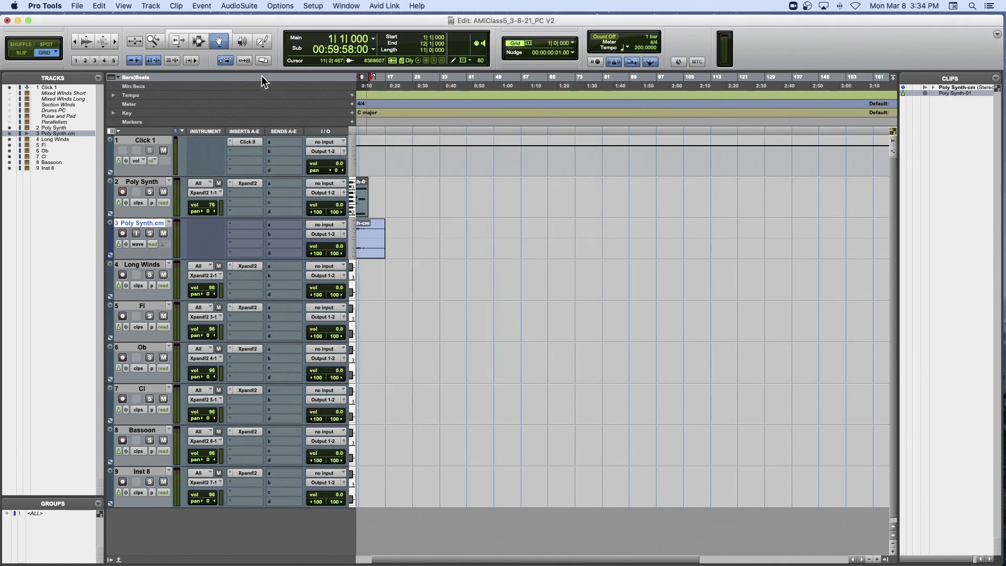
pyautogui.click(81, 8)
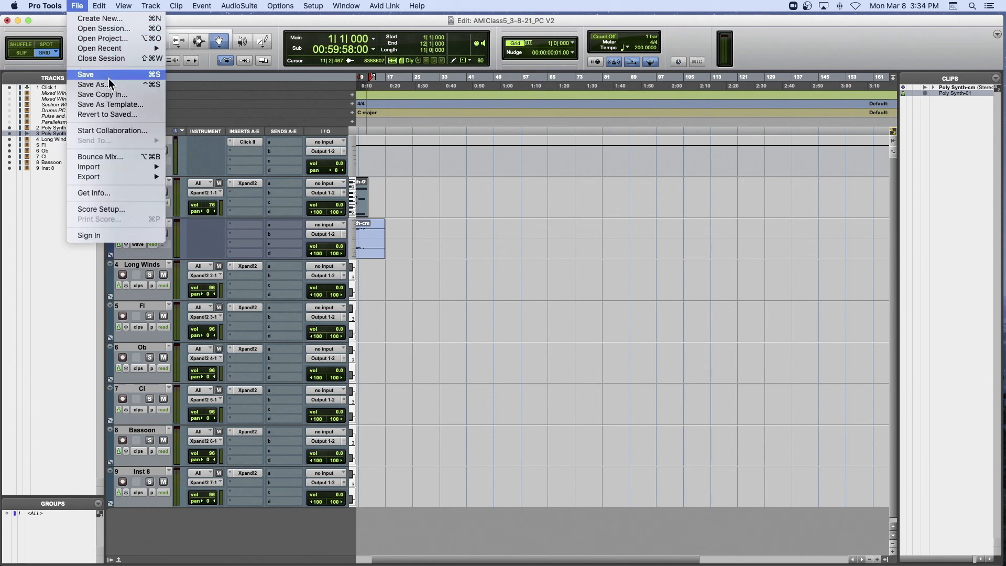
pyautogui.click(263, 20)
pyautogui.moveTo(262, 21); pyautogui.dragTo(266, 22)
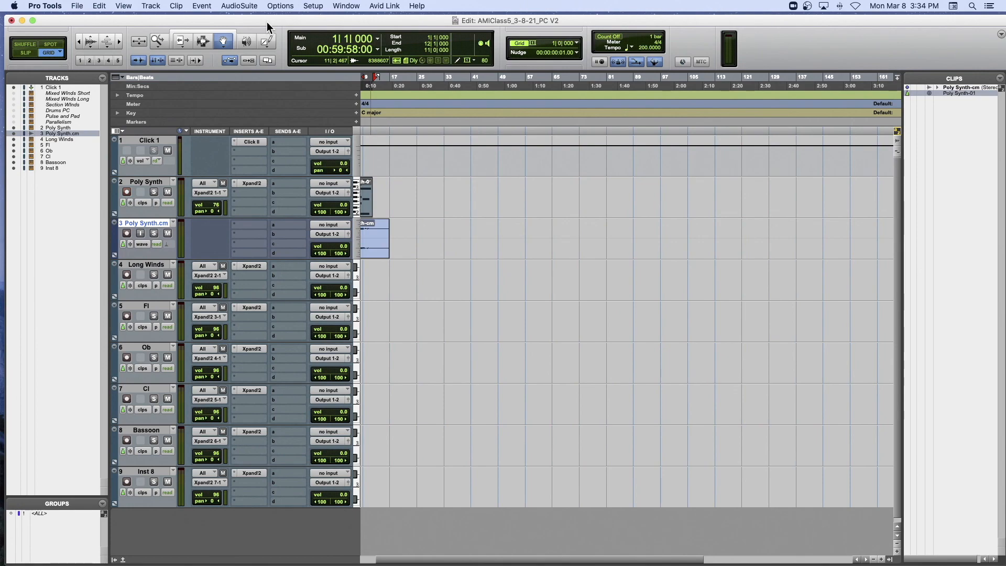